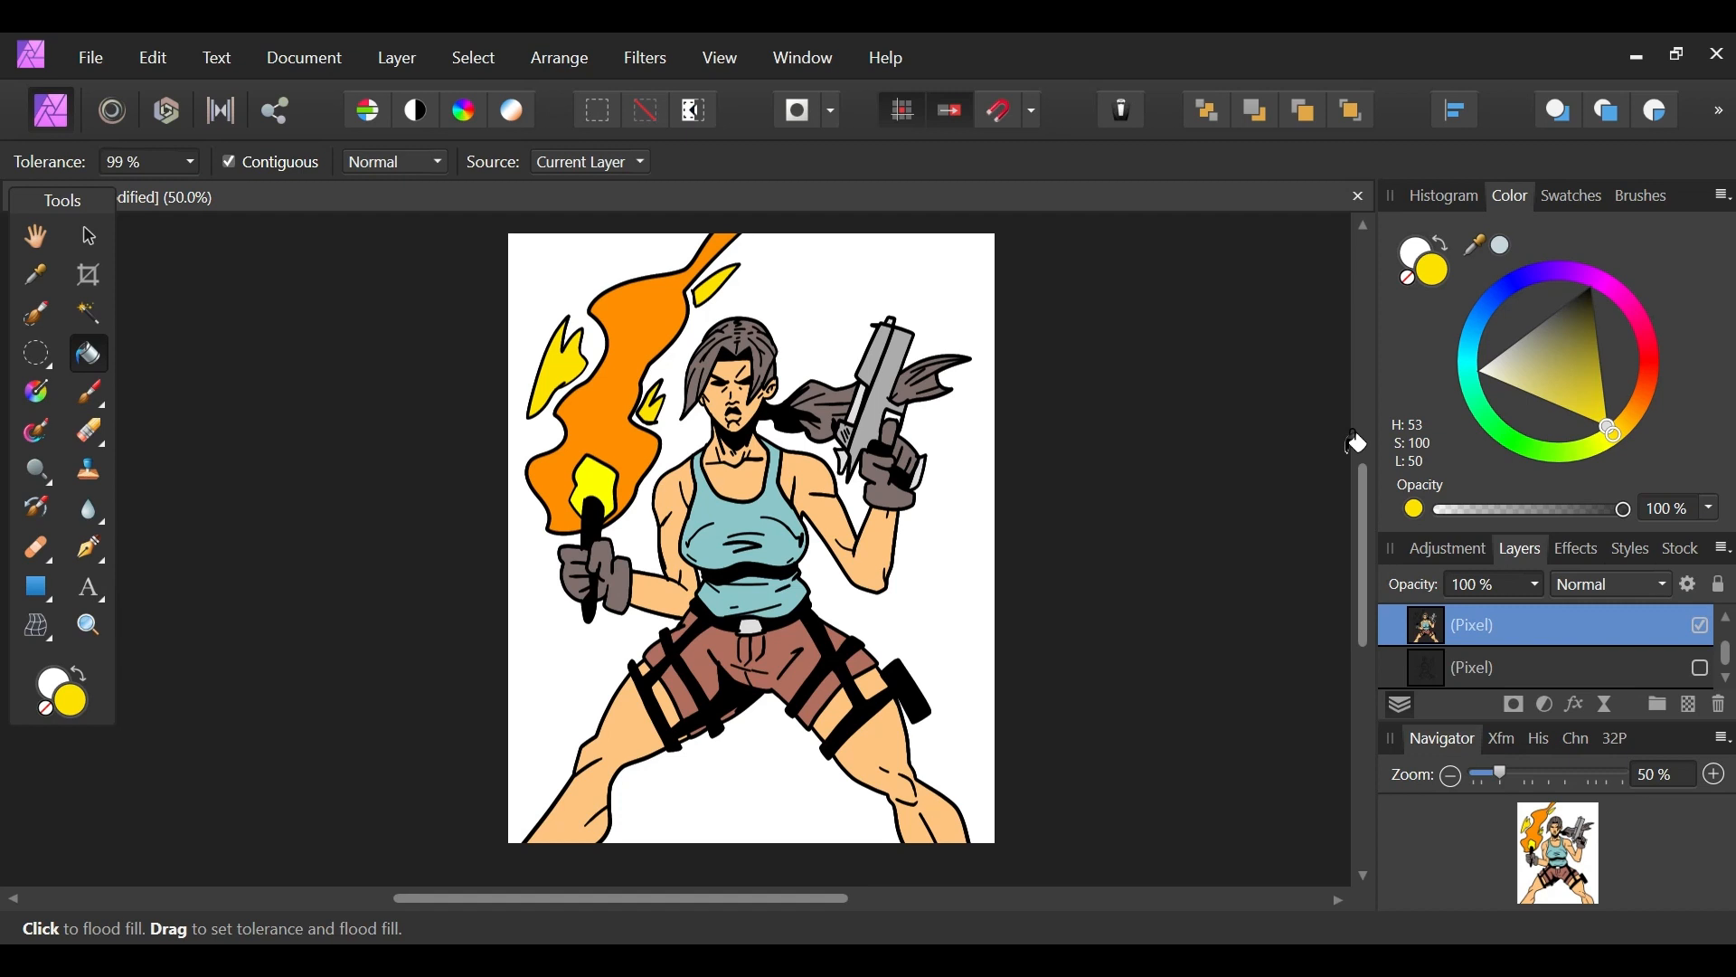
# Step: Add a new pixel layer and nest it inside the figure's flat-colour layer
pyautogui.click(1669, 674)
pyautogui.moveTo(1638, 669); pyautogui.dragTo(1642, 638)
pyautogui.click(1393, 626)
pyautogui.click(1394, 626)
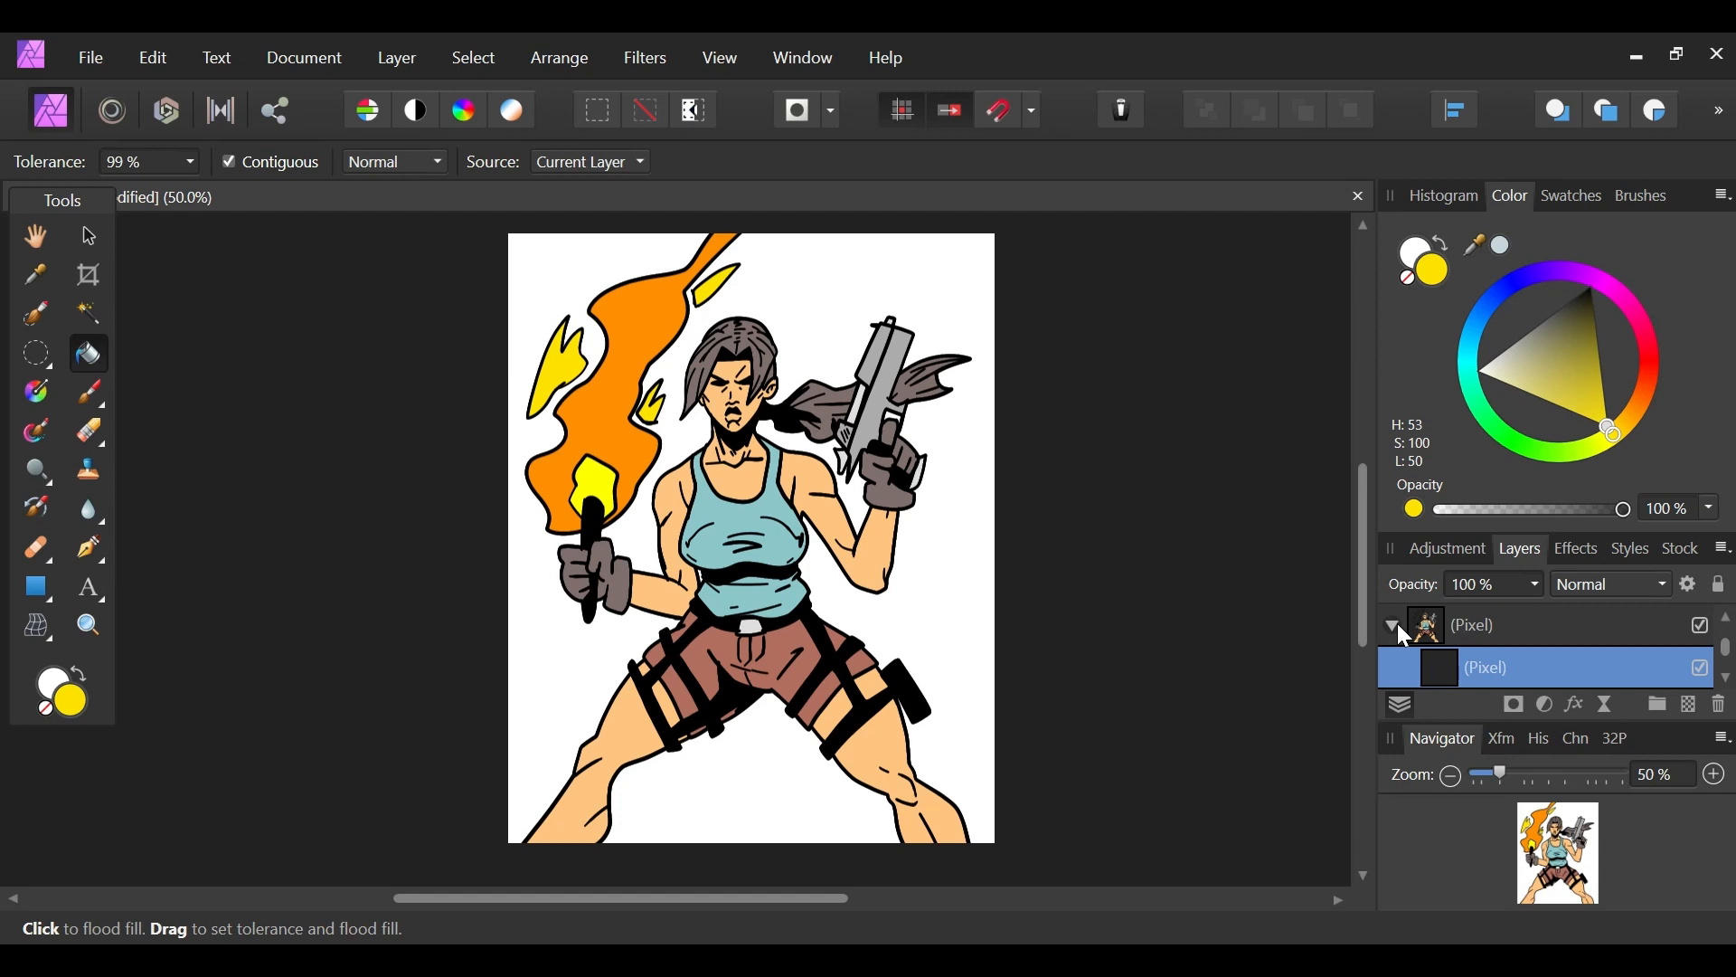
pyautogui.click(1549, 276)
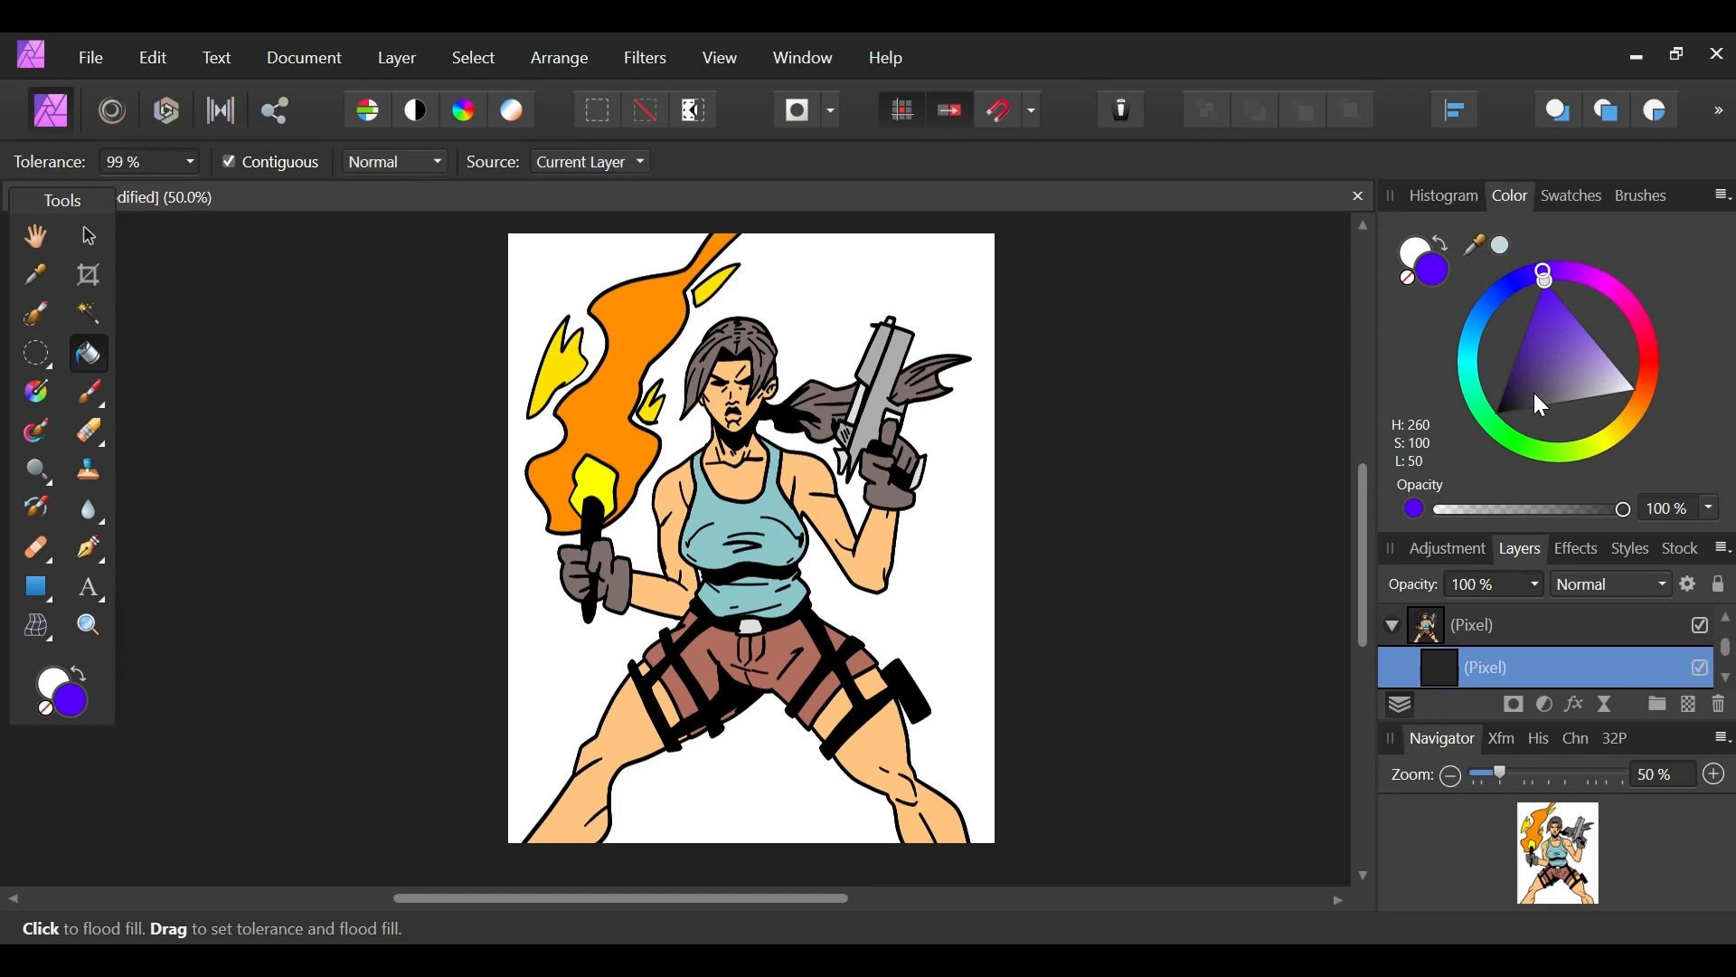
# Step: Toggle the visibility of the flame, figure colour and sketch layers to review what each contains
pyautogui.click(1395, 625)
pyautogui.click(1700, 626)
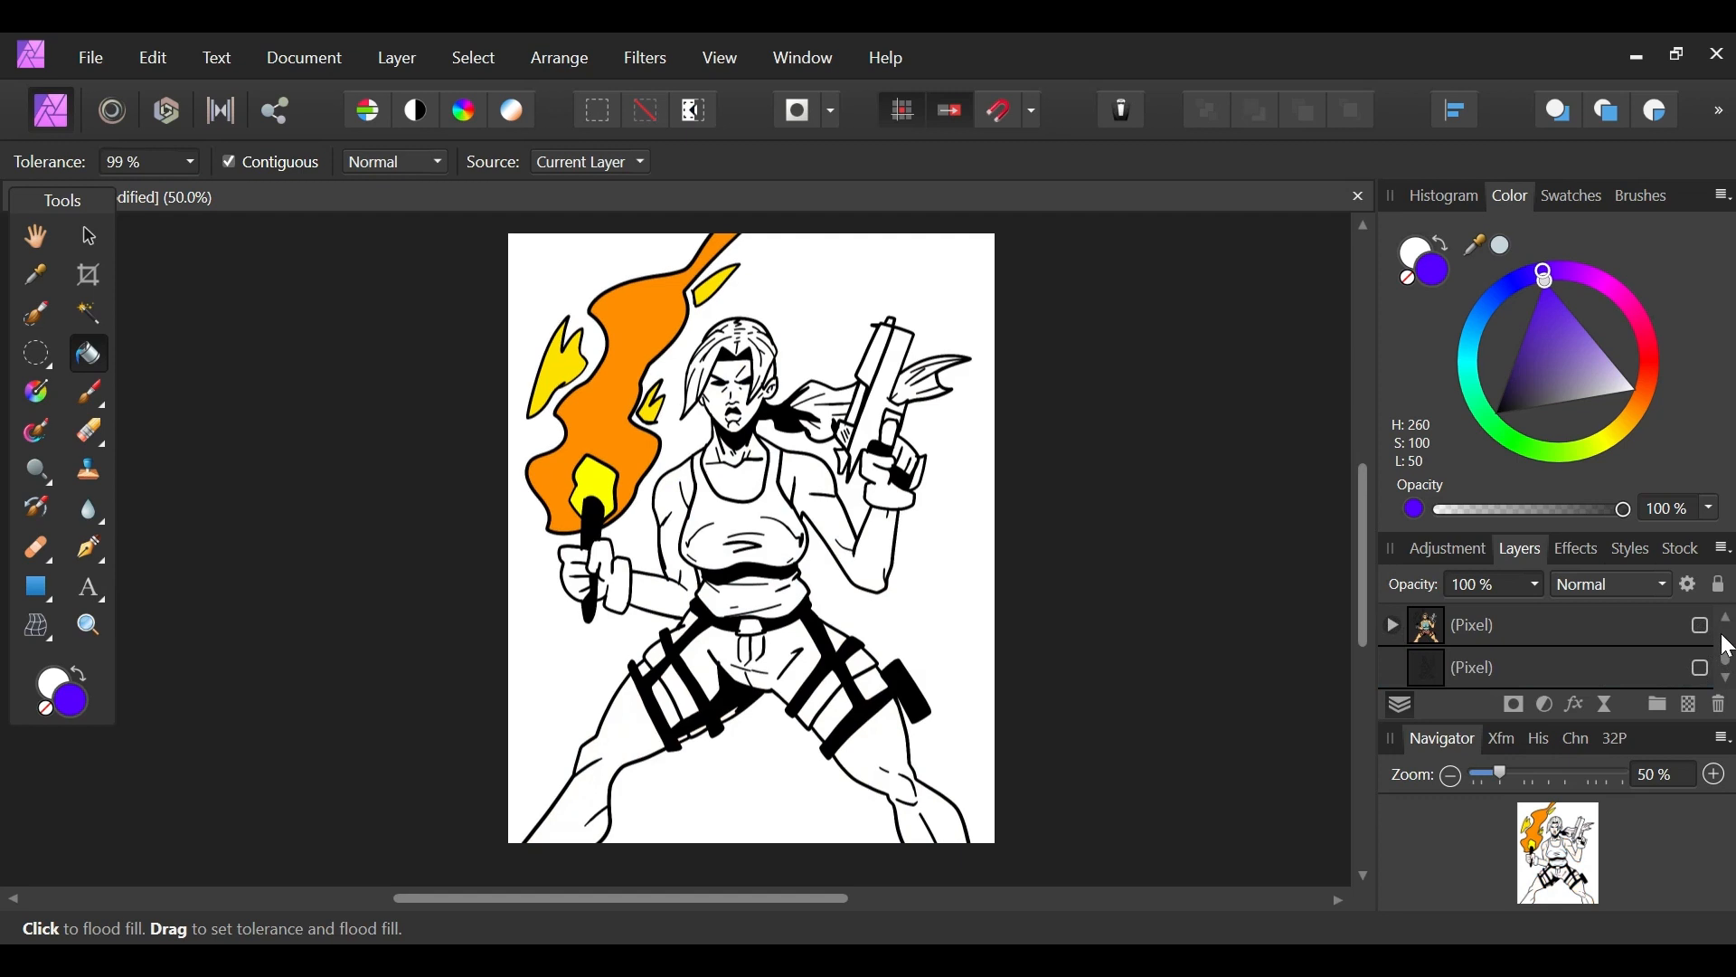
pyautogui.click(1700, 626)
pyautogui.click(1701, 626)
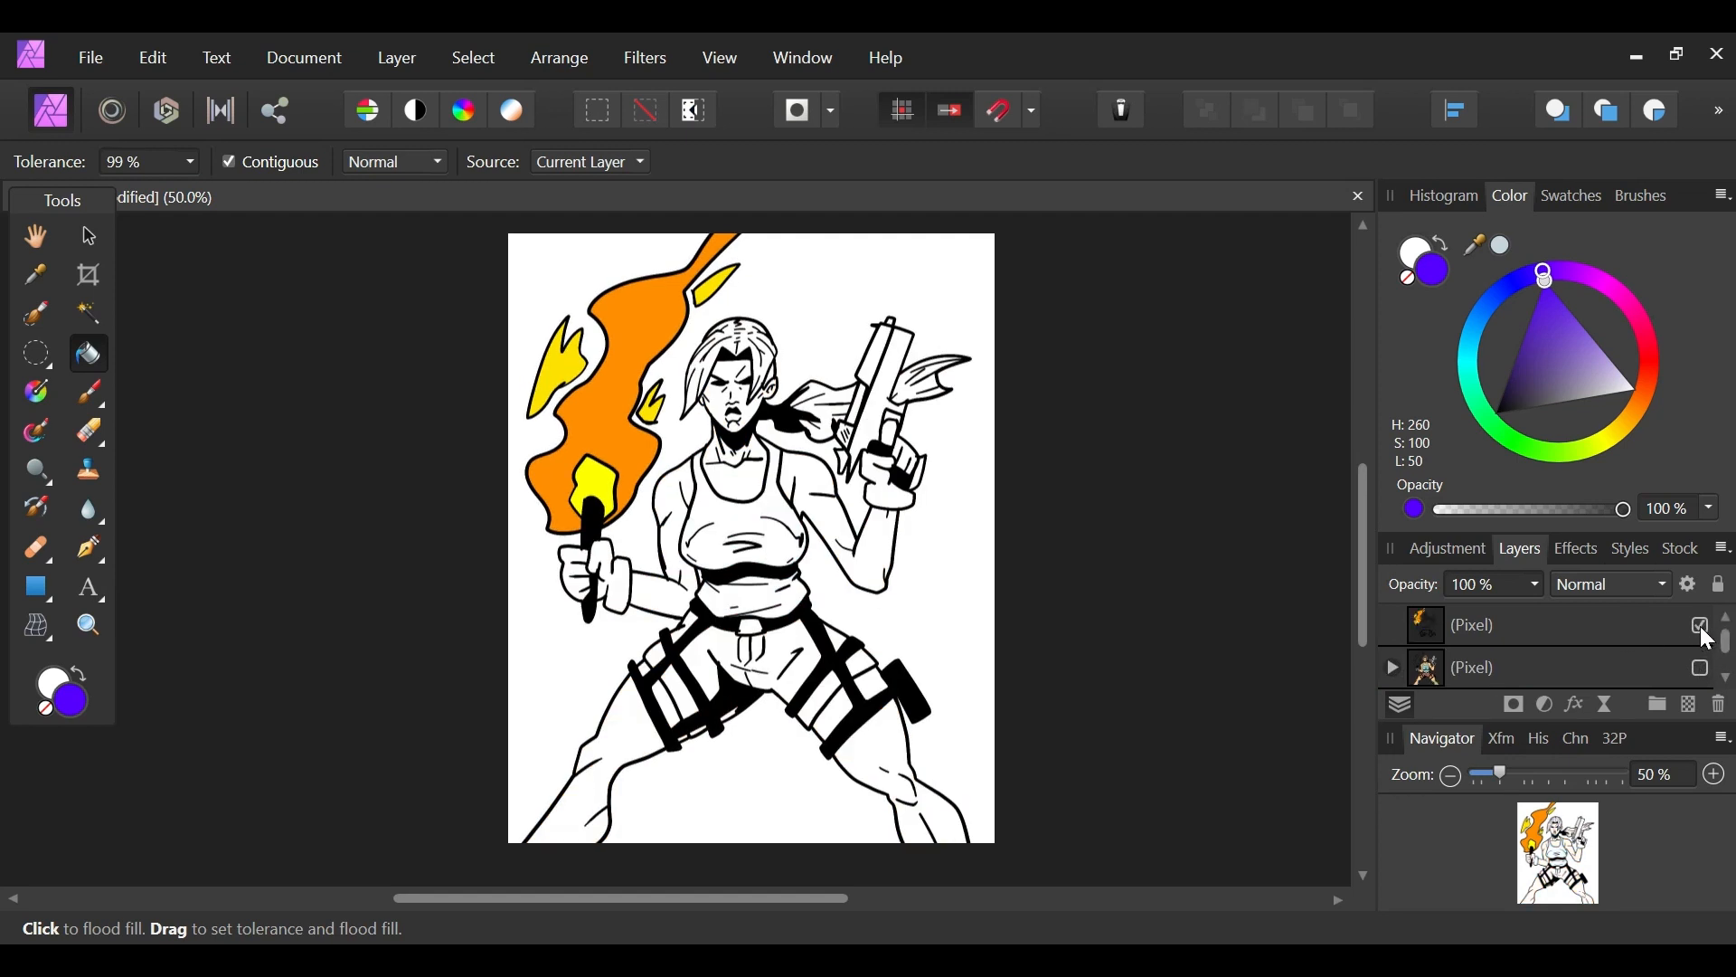
pyautogui.click(1700, 625)
pyautogui.click(1700, 669)
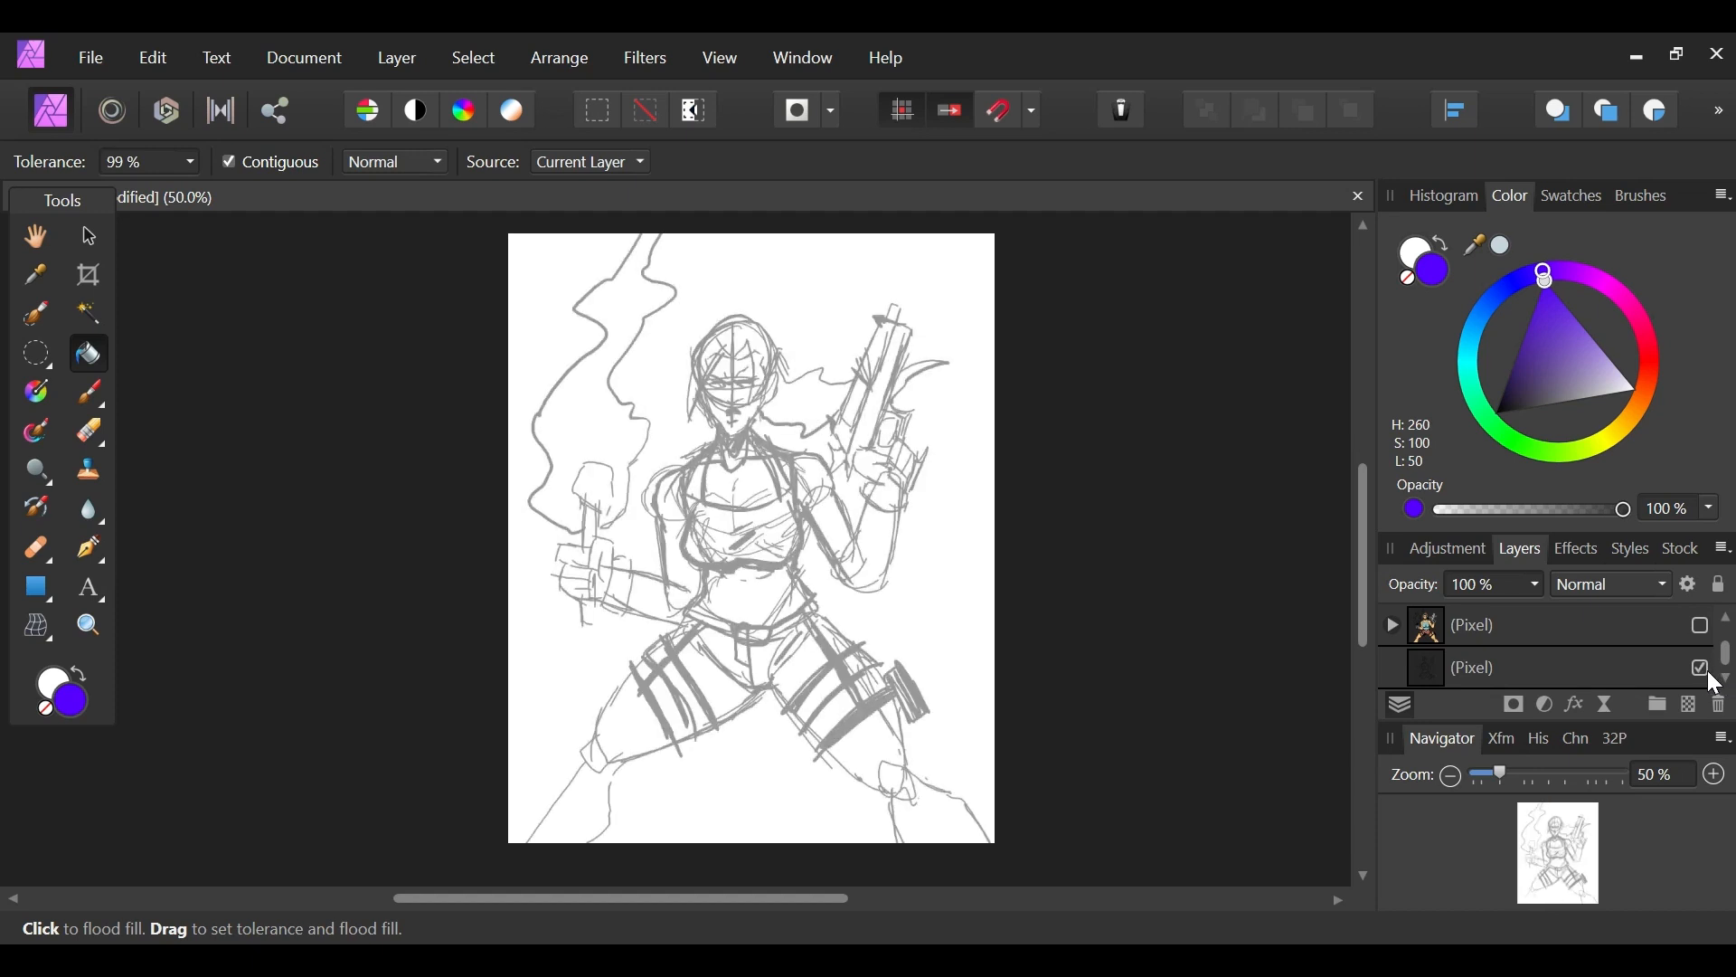
pyautogui.click(1700, 669)
pyautogui.moveTo(1728, 660); pyautogui.dragTo(1727, 636)
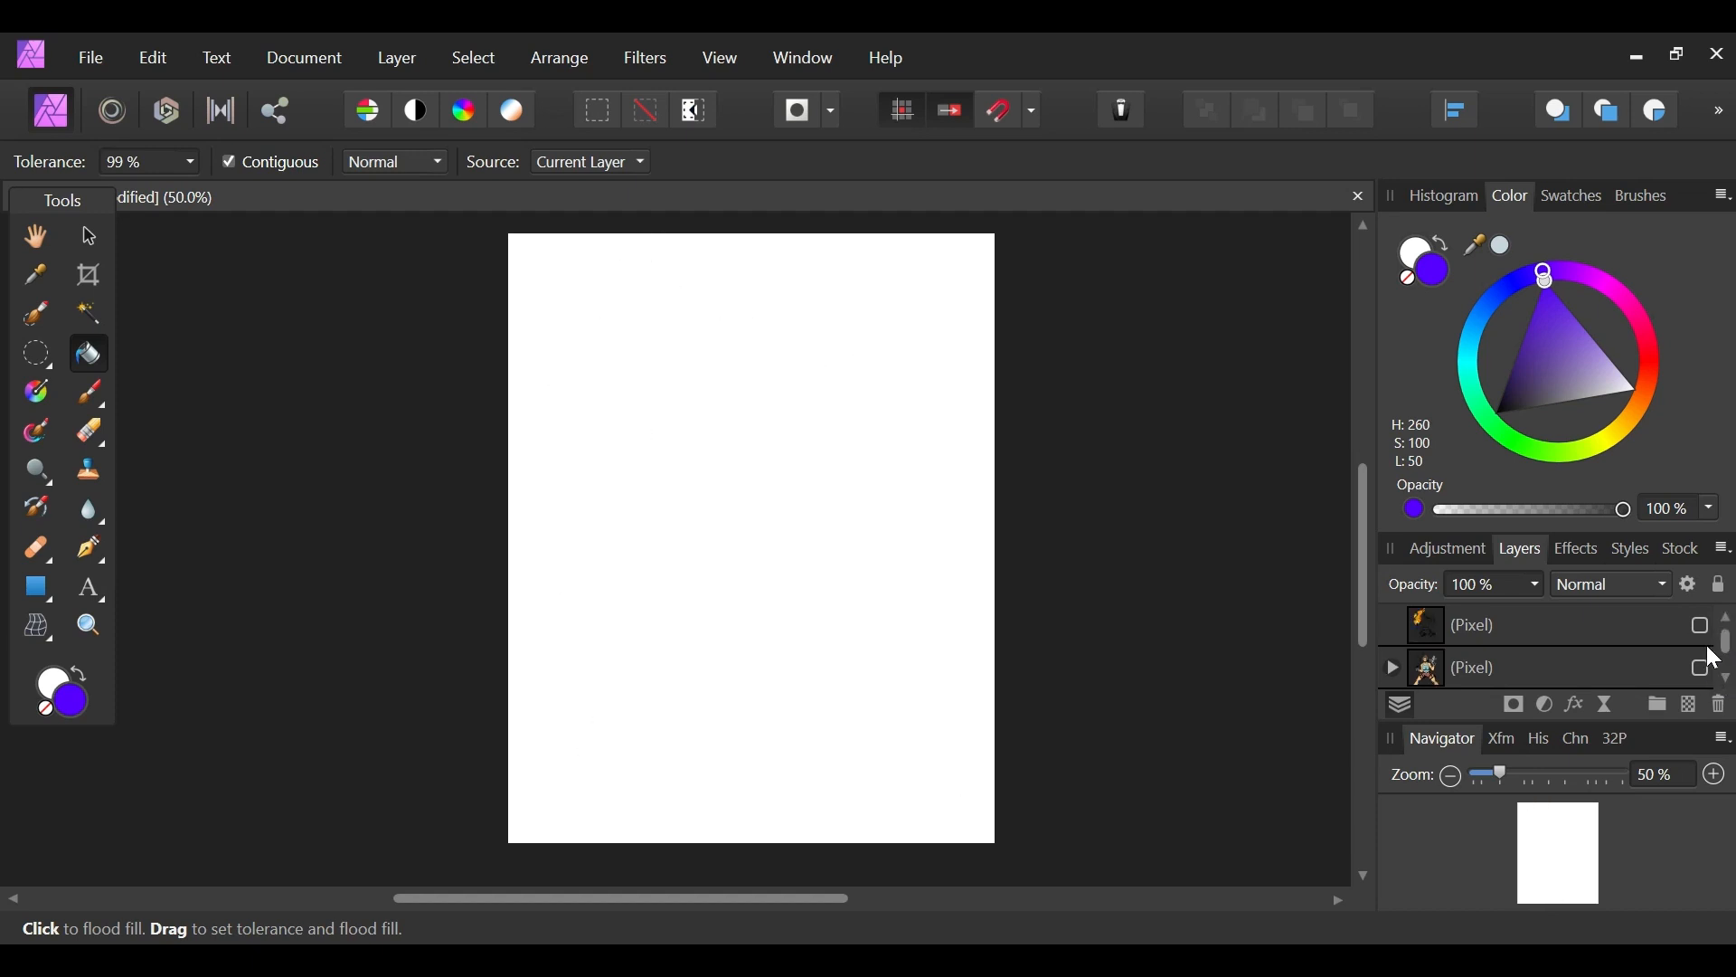
pyautogui.click(1700, 626)
pyautogui.click(1701, 670)
# Step: Flood-fill the nested layer with dark blue (H 243, S 100, L 12) and set the layer opacity to 50%
pyautogui.scroll(-1, 1477, 679)
pyautogui.click(1397, 627)
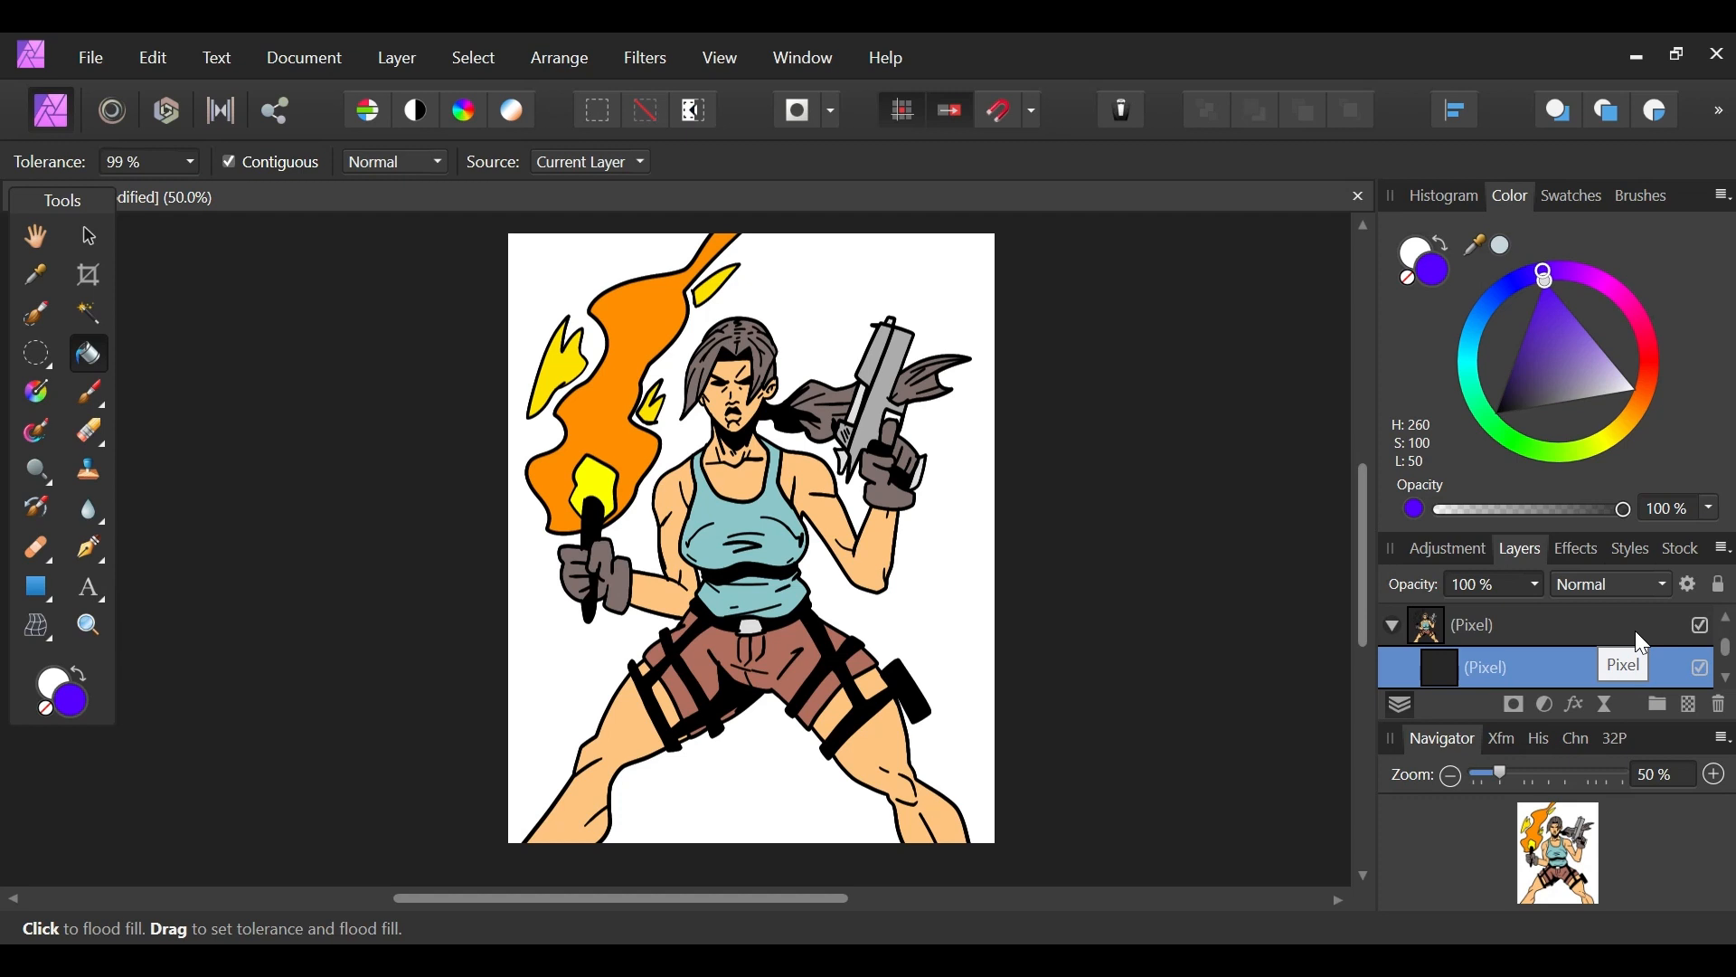
pyautogui.moveTo(1532, 262); pyautogui.dragTo(1571, 259)
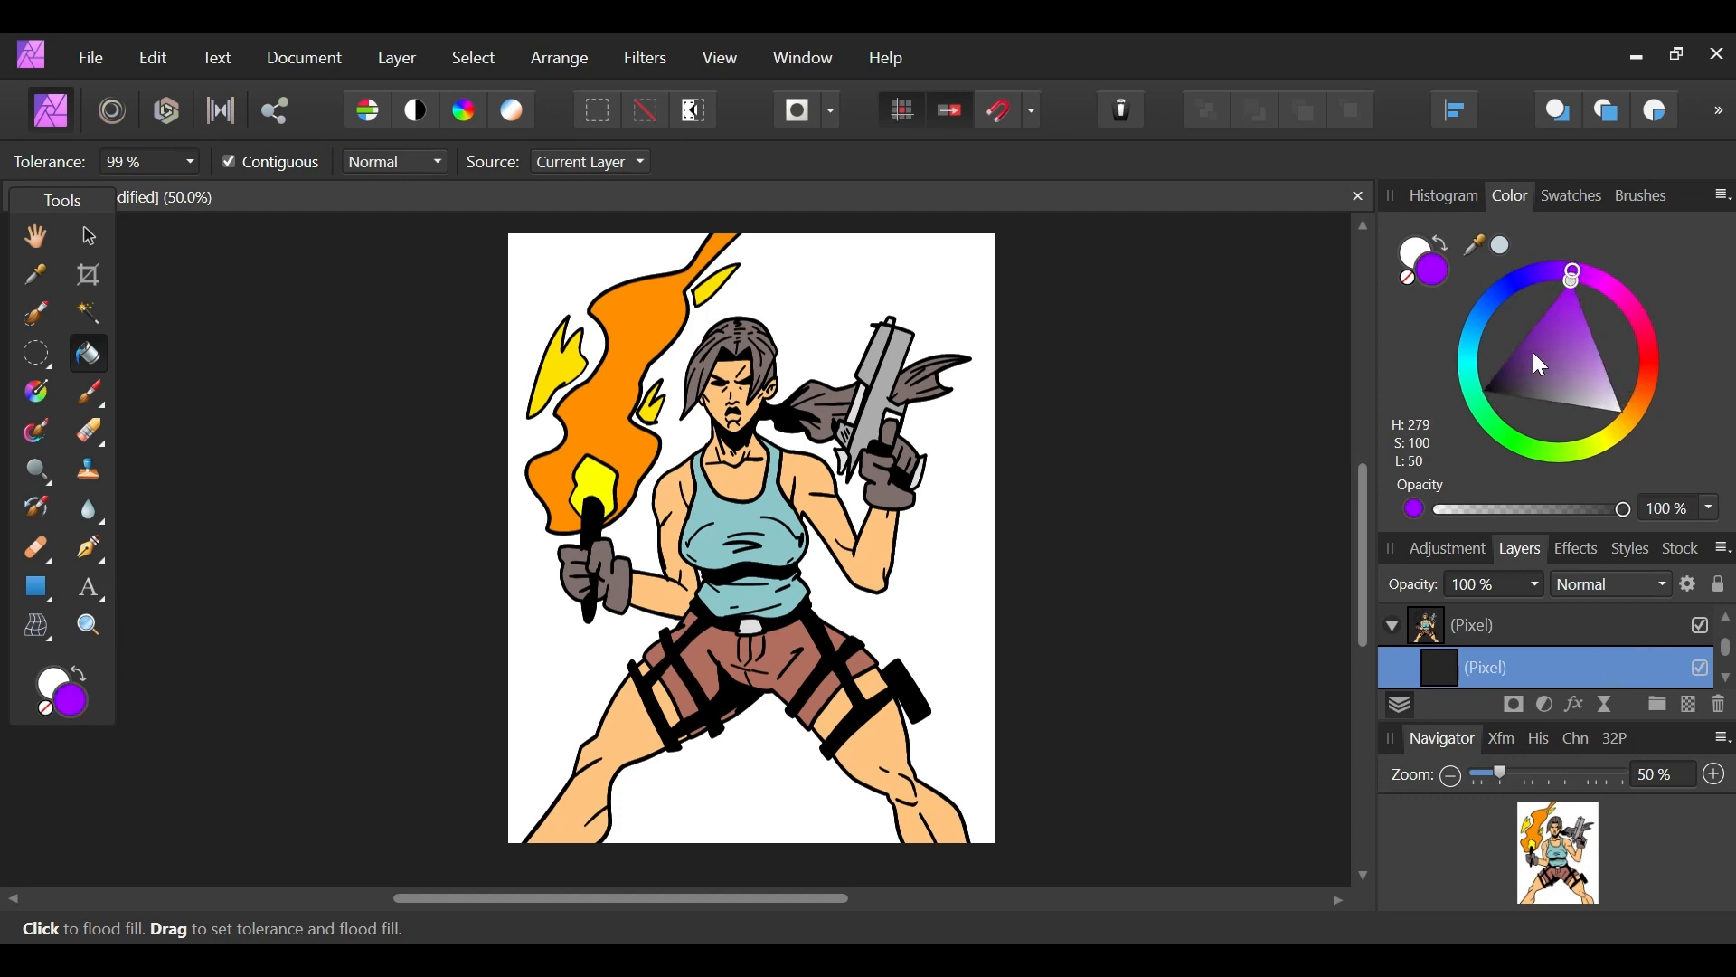
pyautogui.moveTo(1517, 375); pyautogui.dragTo(1505, 363)
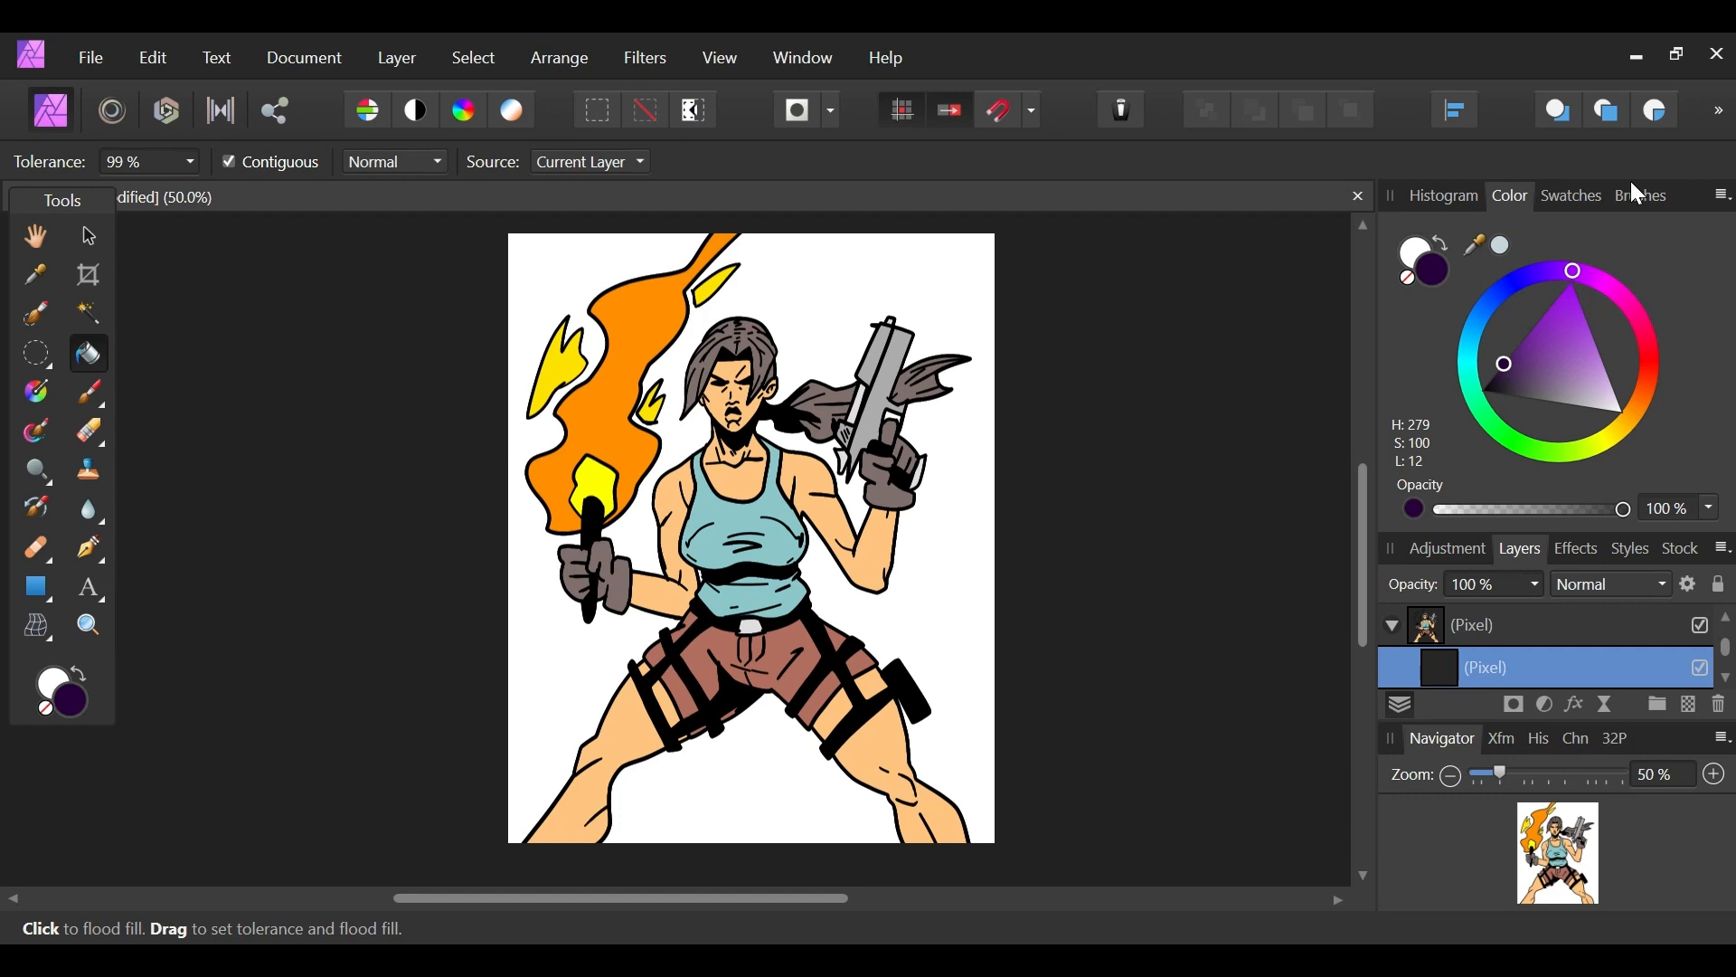
pyautogui.moveTo(1574, 272)
pyautogui.mouseDown()
pyautogui.moveTo(1521, 282)
pyautogui.moveTo(1560, 350)
pyautogui.moveTo(1561, 253)
pyautogui.moveTo(1580, 276)
pyautogui.mouseUp()
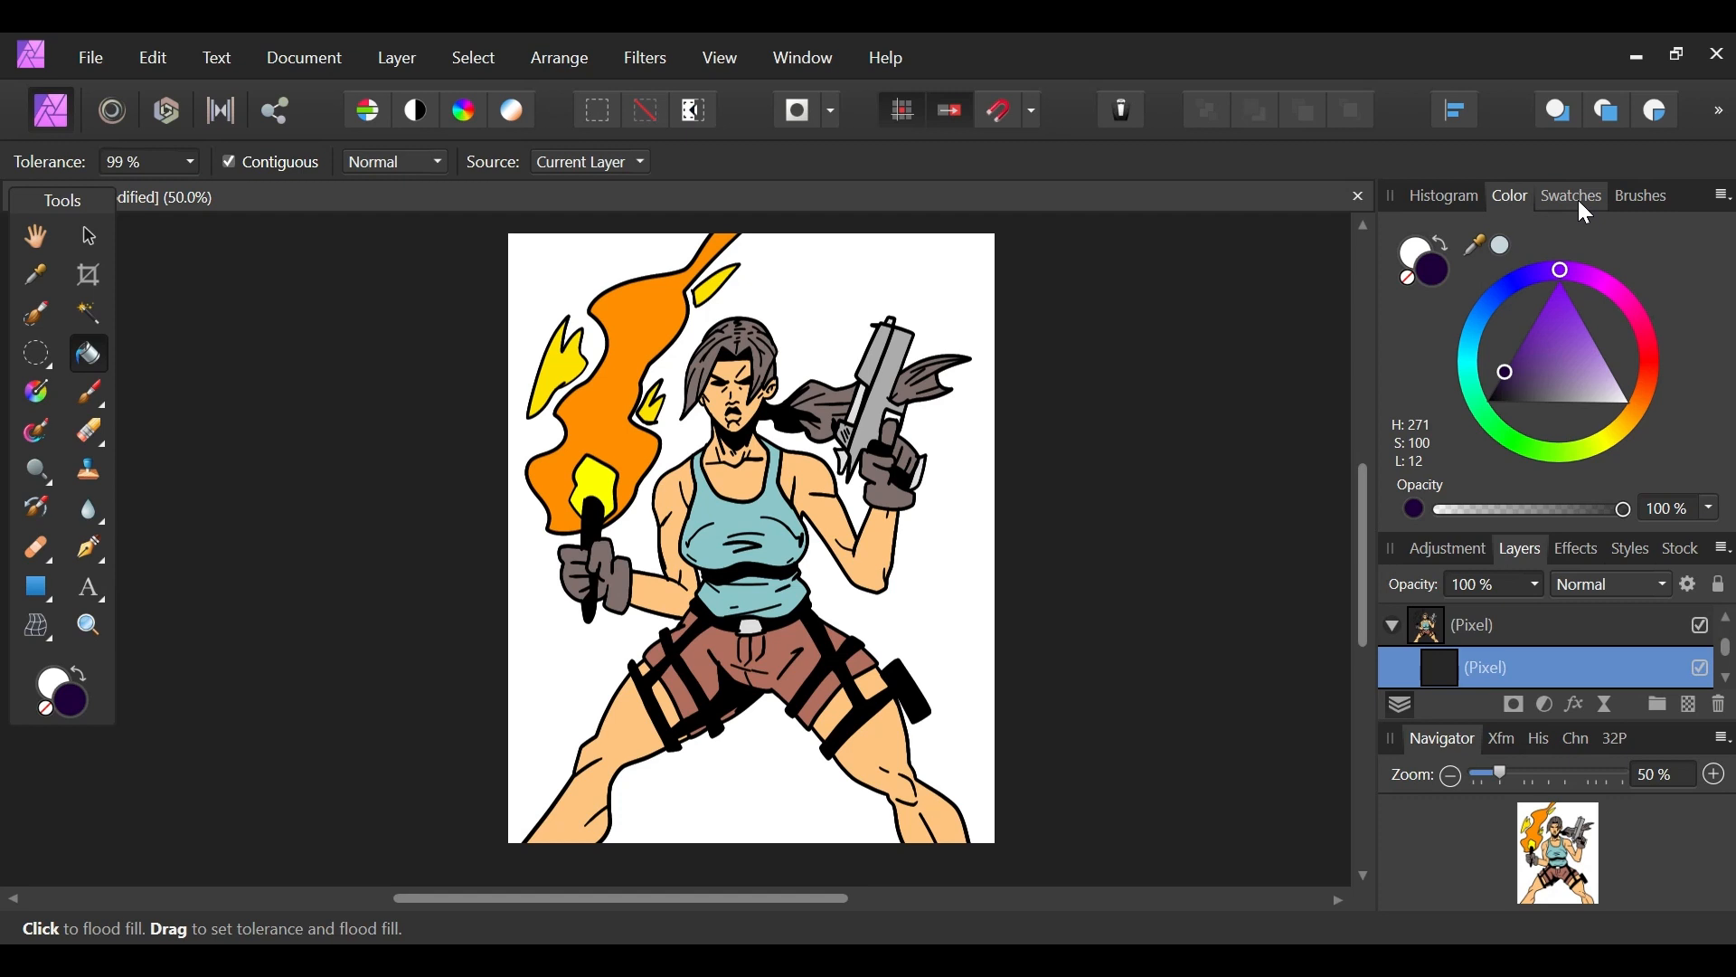
pyautogui.click(1518, 279)
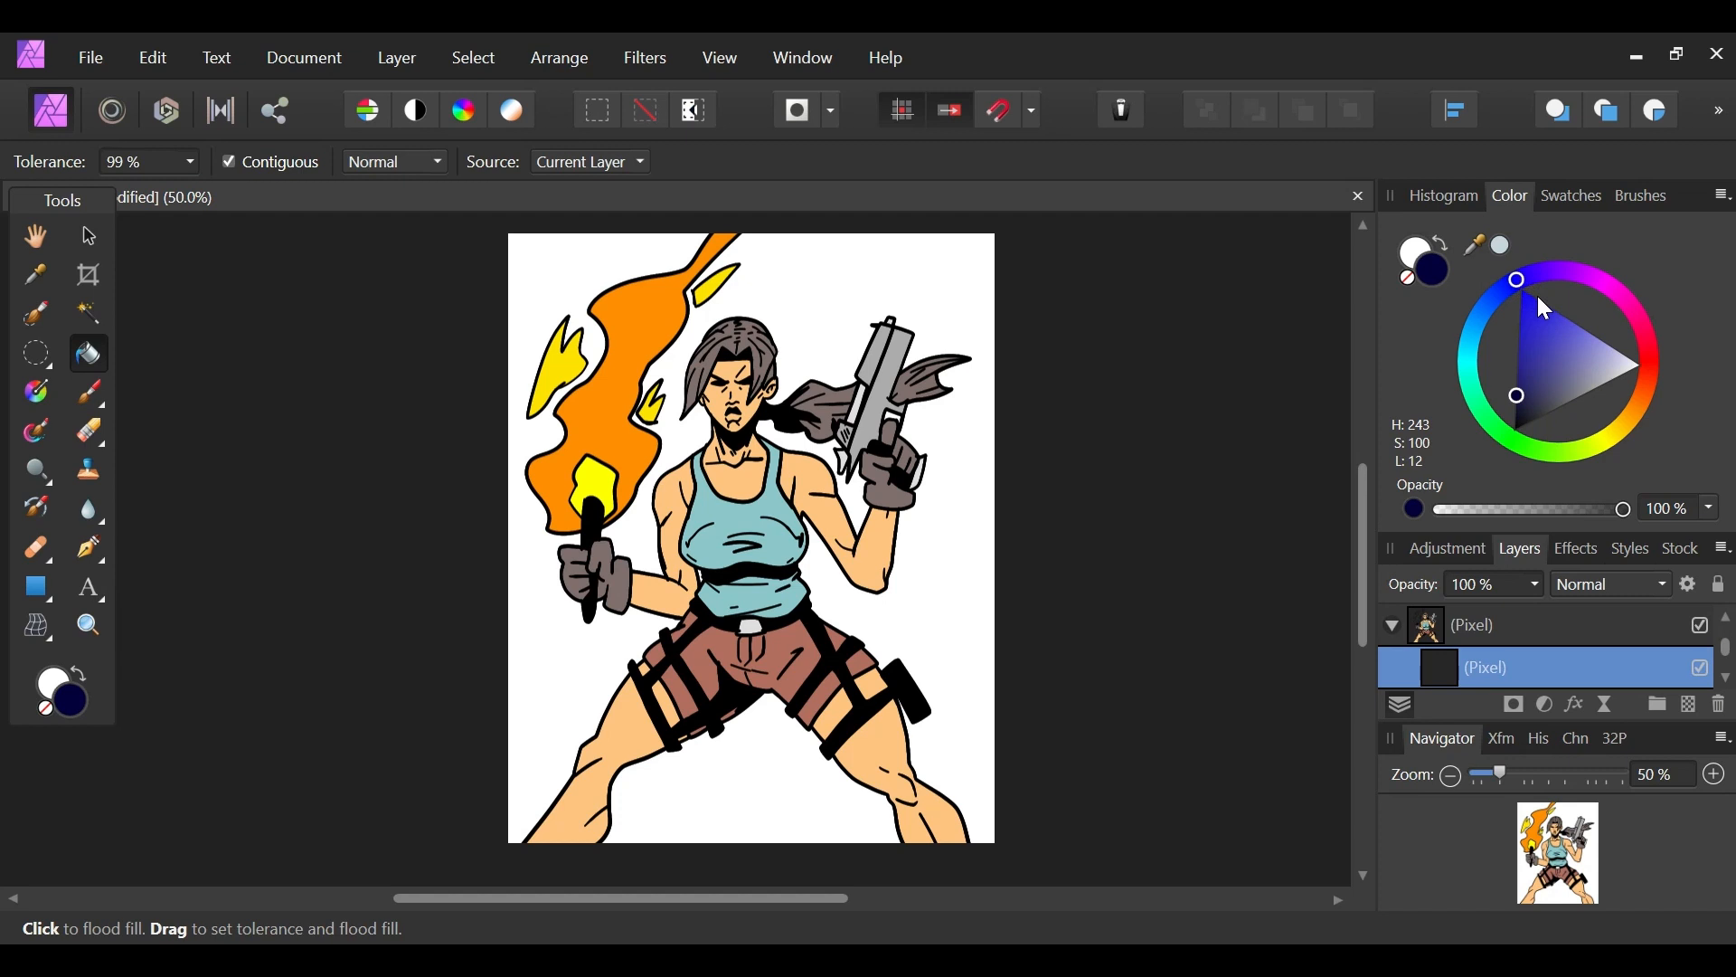
pyautogui.click(962, 570)
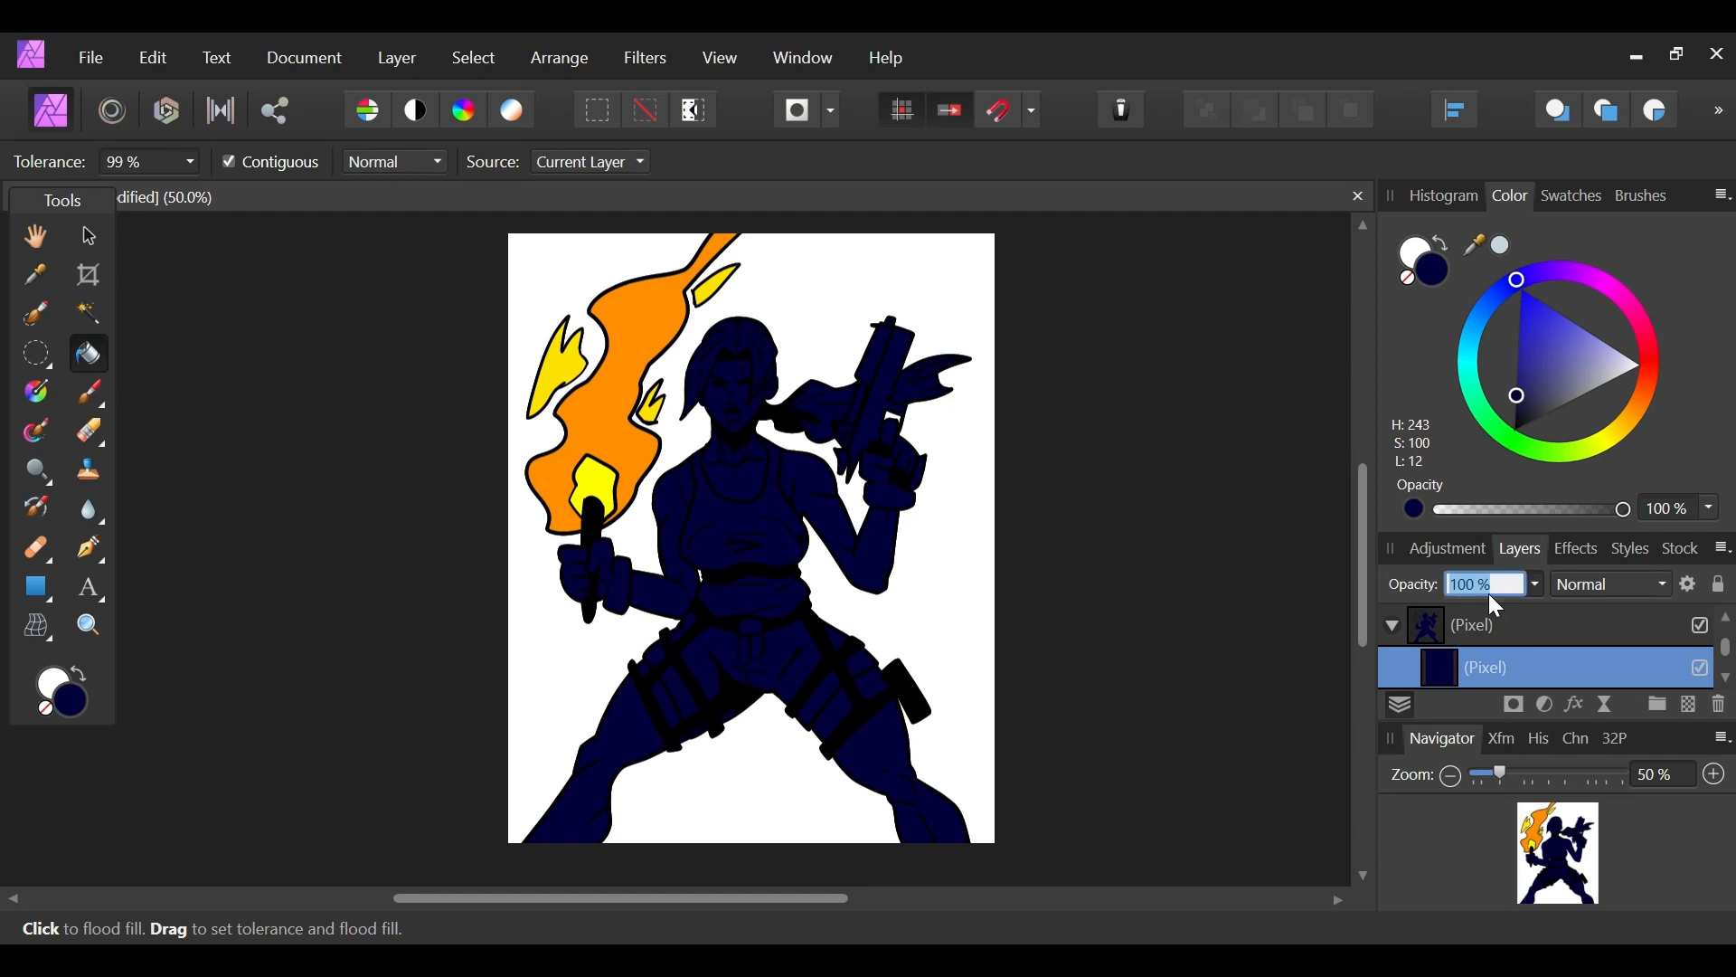
pyautogui.press('Return')
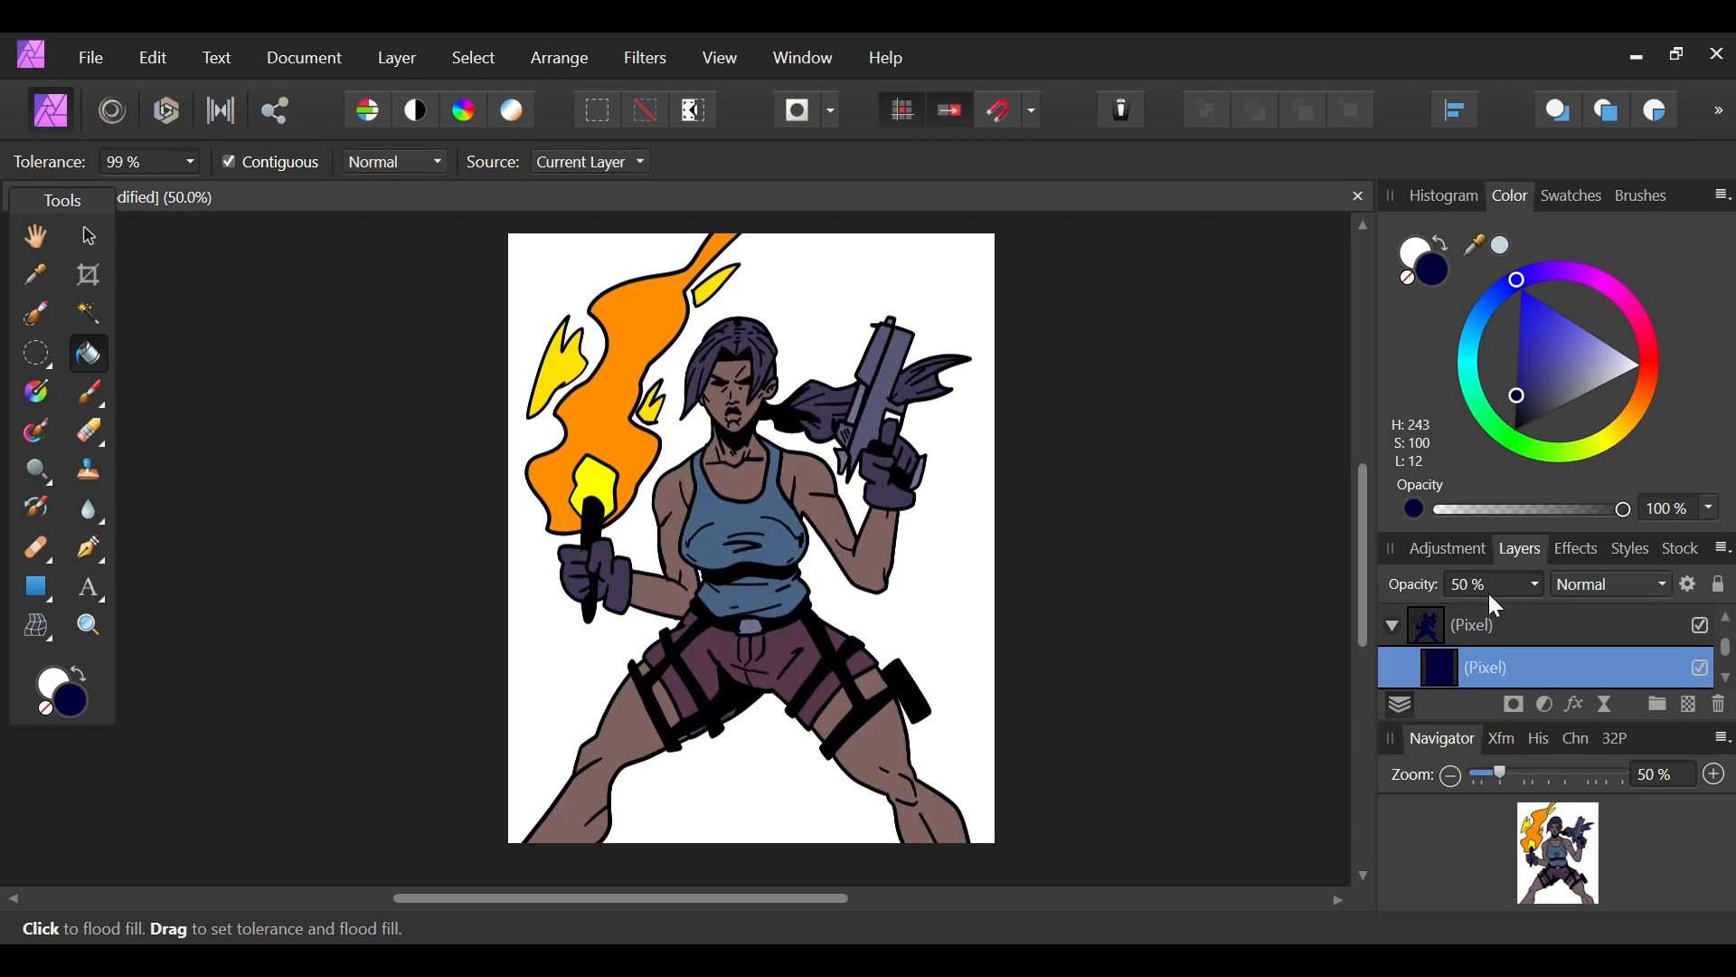
# Step: Outline the flame-facing part of the hair with the Freehand Selection tool, working at 200% zoom
pyautogui.click(49, 359)
pyautogui.click(127, 483)
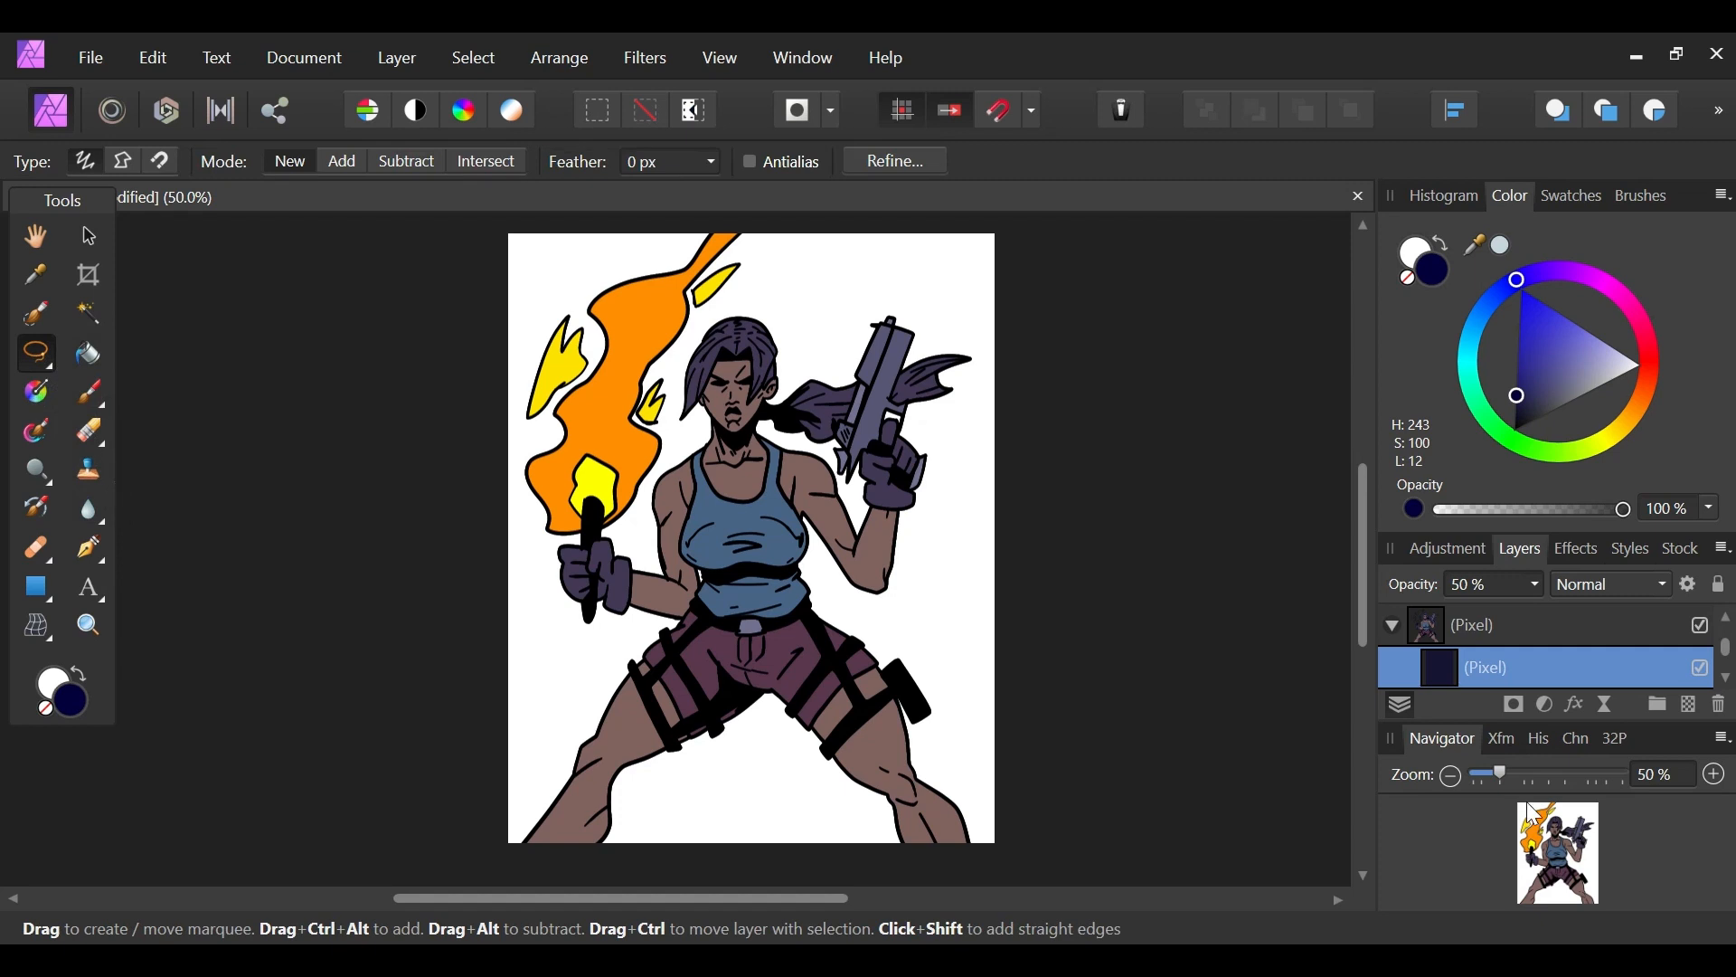
pyautogui.moveTo(1501, 776); pyautogui.dragTo(1568, 774)
pyautogui.moveTo(1578, 871); pyautogui.dragTo(1531, 835)
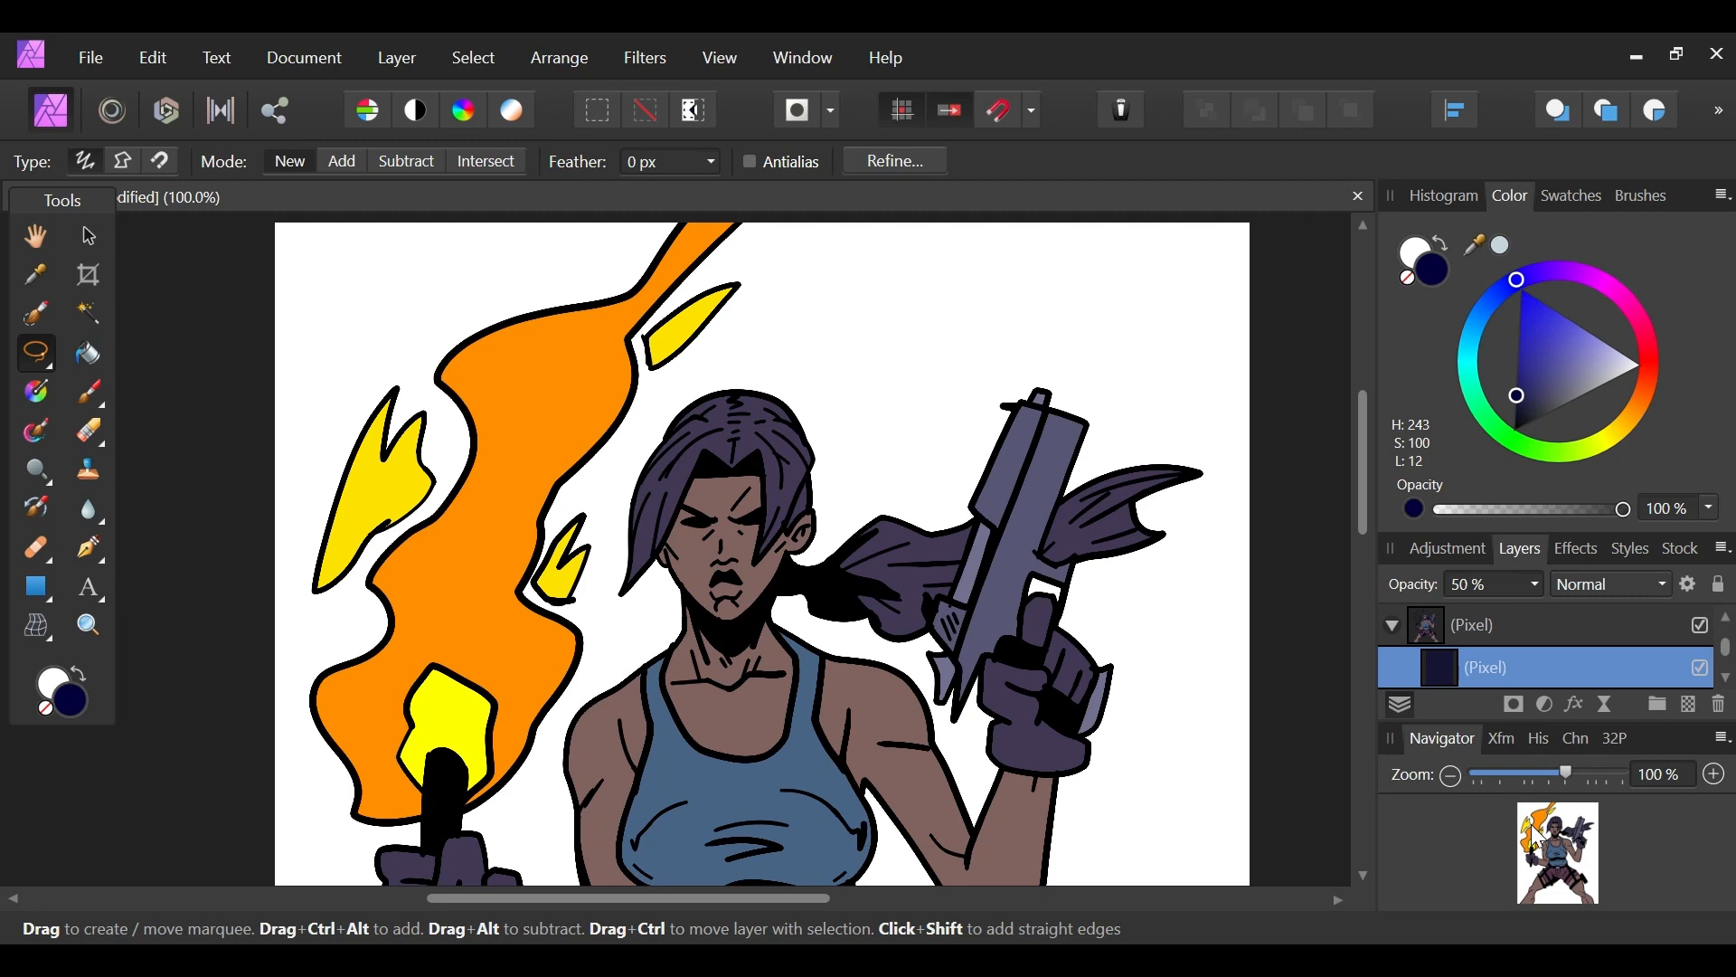
pyautogui.moveTo(1565, 774); pyautogui.dragTo(1599, 775)
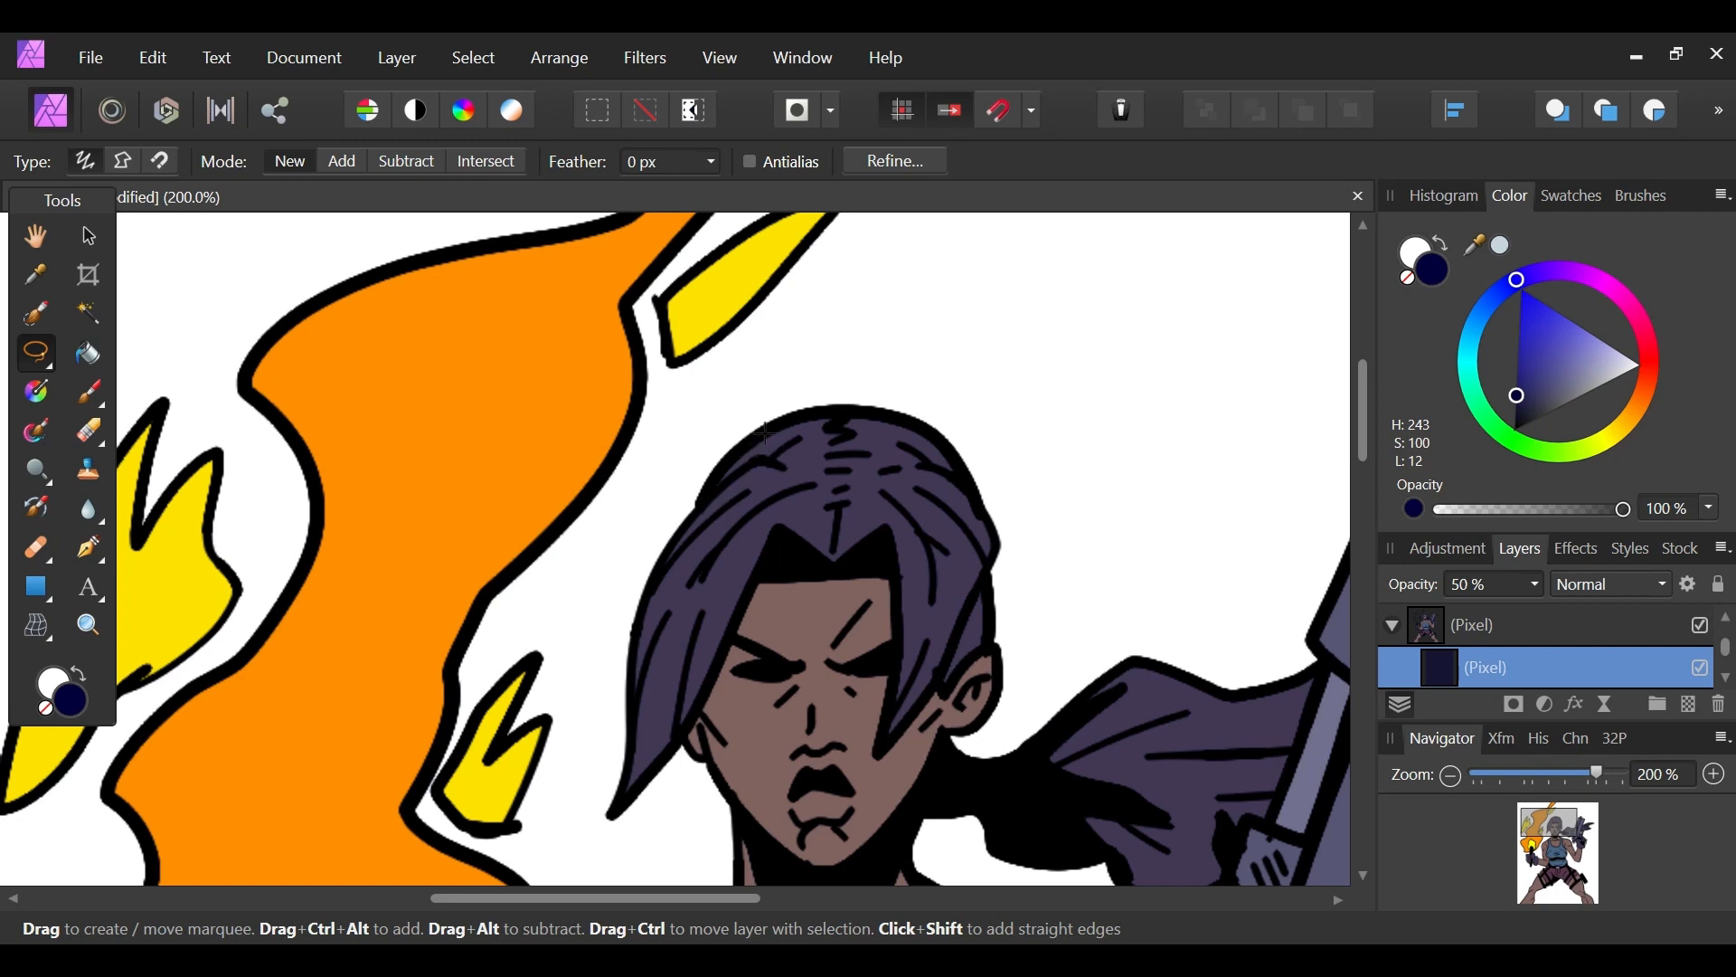
pyautogui.moveTo(771, 430)
pyautogui.mouseDown()
pyautogui.moveTo(638, 583)
pyautogui.moveTo(597, 801)
pyautogui.moveTo(687, 692)
pyautogui.moveTo(724, 577)
pyautogui.moveTo(794, 495)
pyautogui.moveTo(831, 548)
pyautogui.moveTo(850, 520)
pyautogui.moveTo(907, 506)
pyautogui.moveTo(932, 434)
pyautogui.moveTo(818, 409)
pyautogui.moveTo(778, 427)
pyautogui.mouseUp()
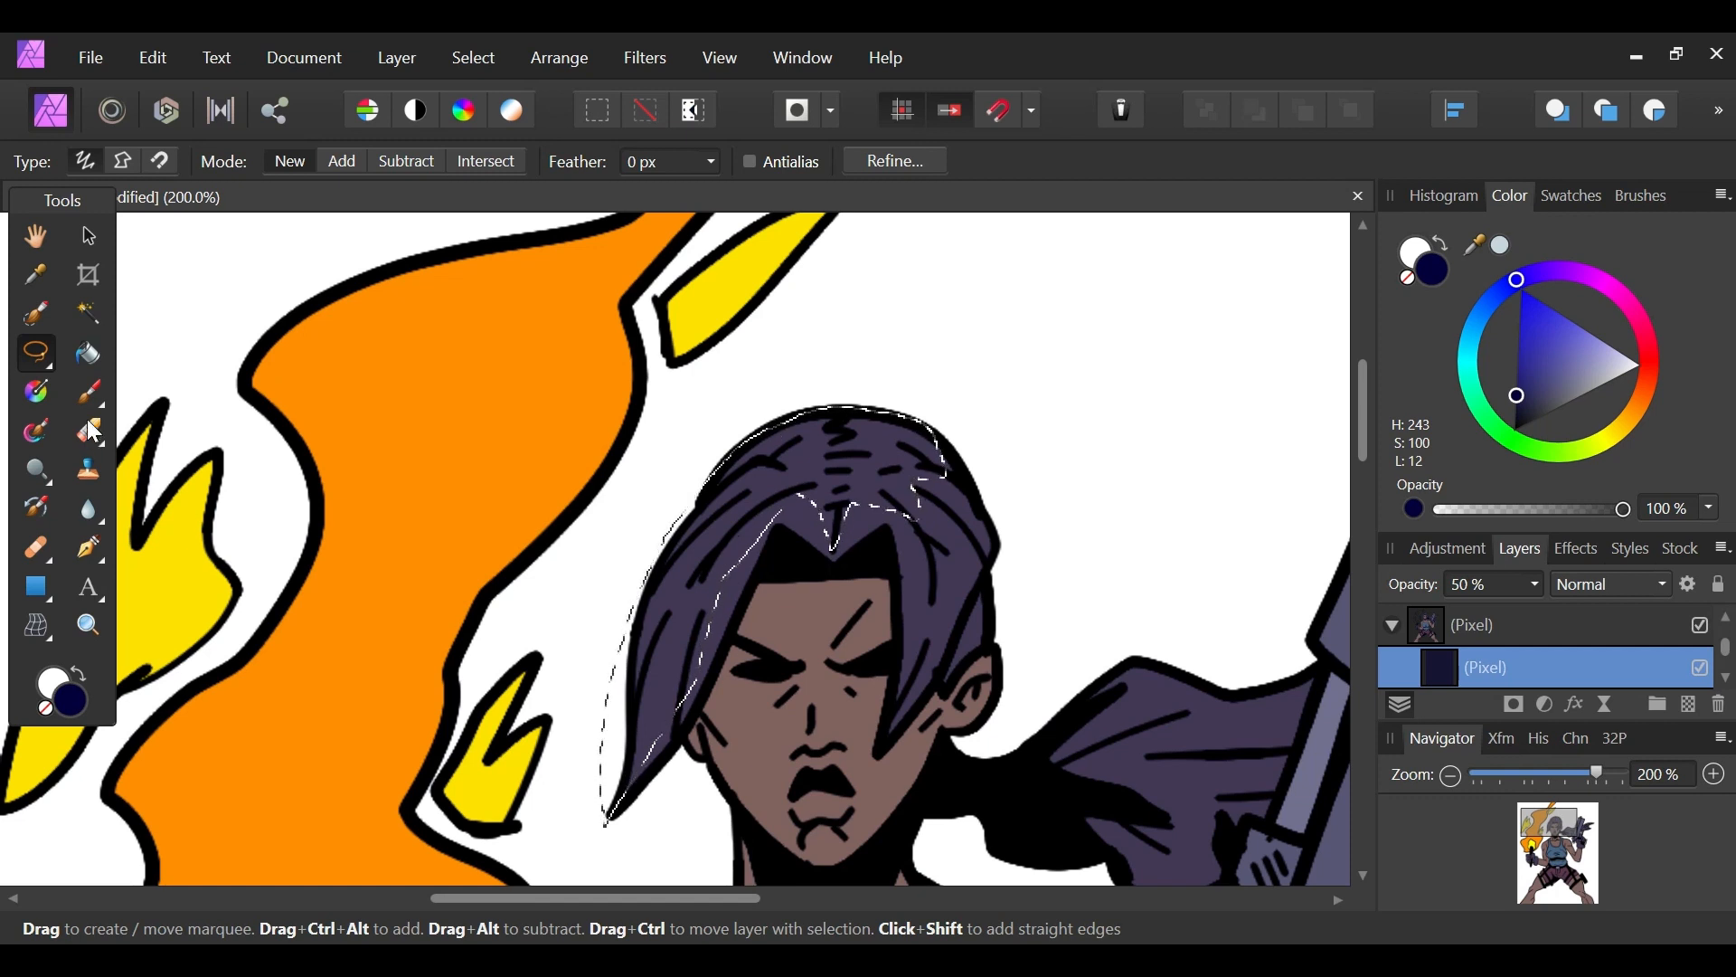
# Step: Softly erase the shadow inside the hair selection from the flame side, and deselect
pyautogui.press('e')
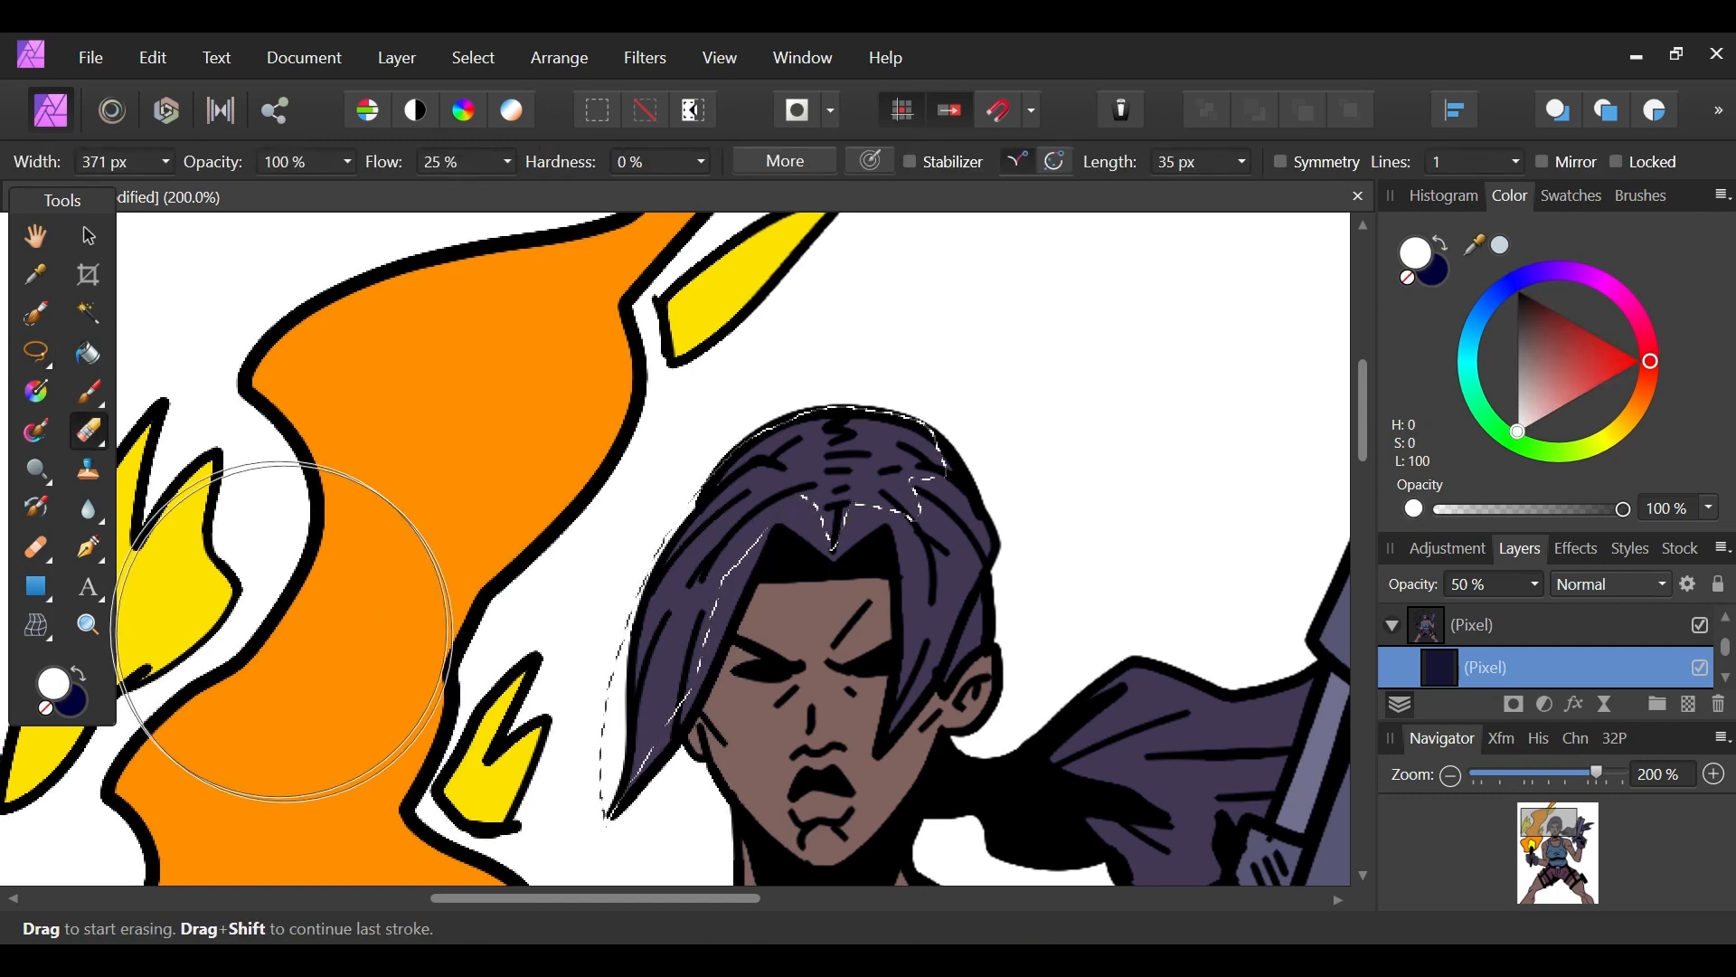
pyautogui.click(1555, 834)
pyautogui.click(1553, 834)
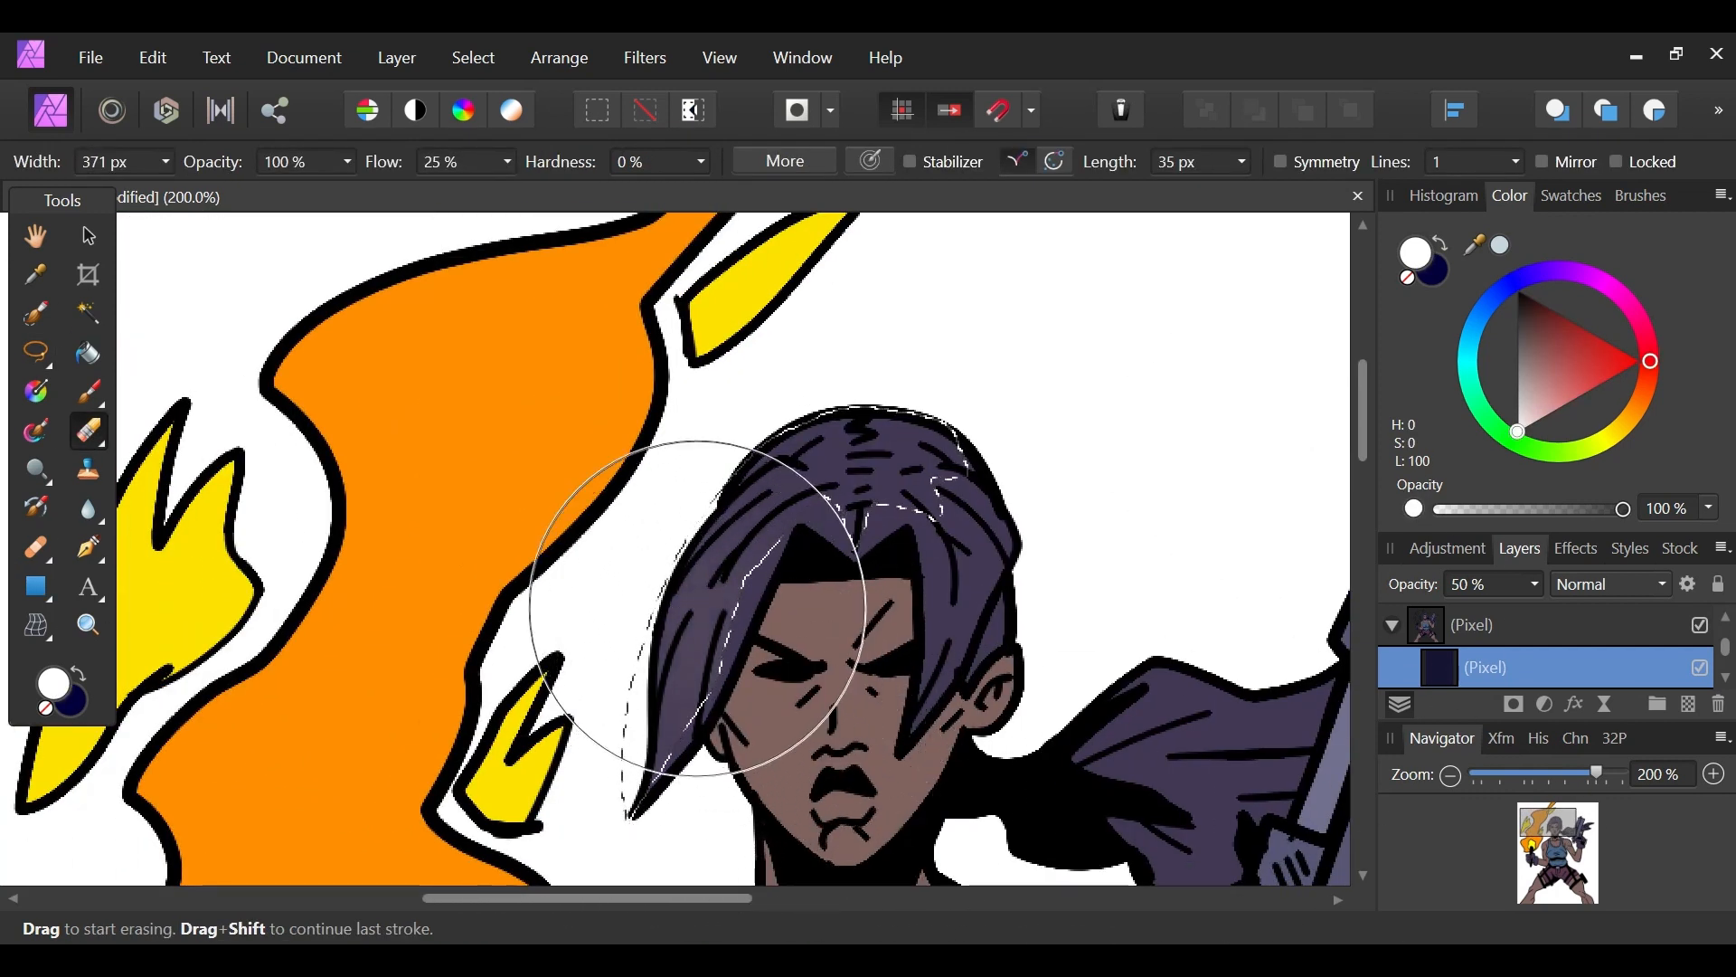
pyautogui.moveTo(663, 588); pyautogui.dragTo(748, 515)
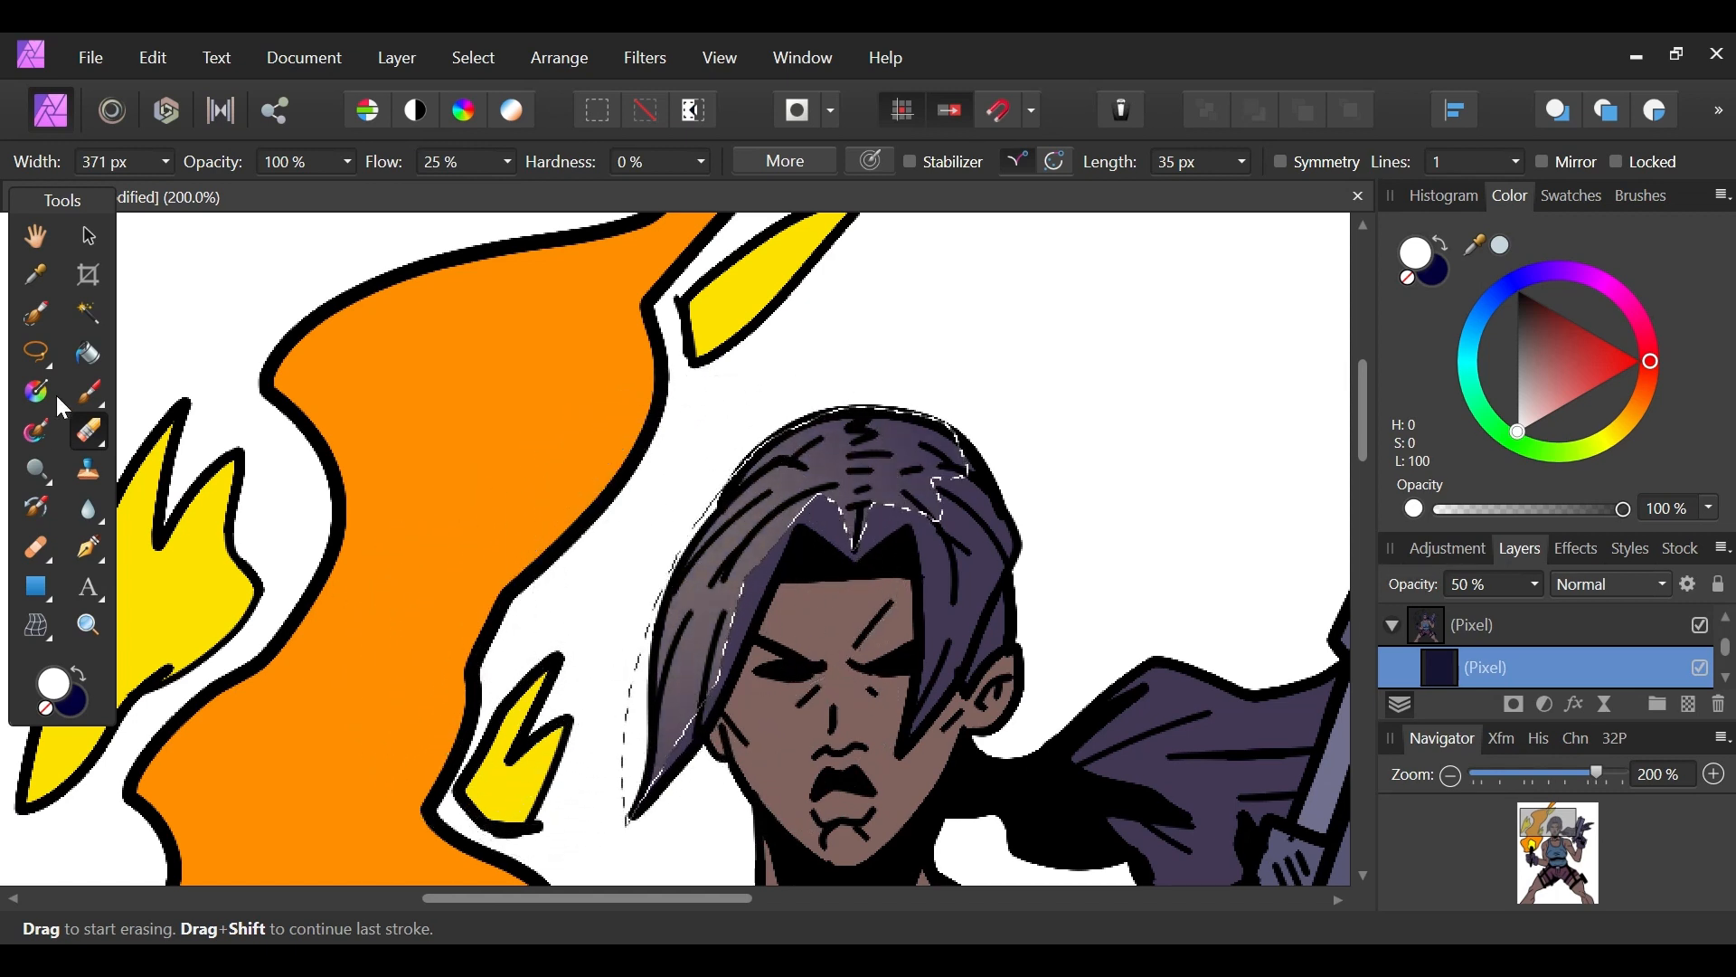
pyautogui.click(36, 353)
pyautogui.click(1018, 398)
# Step: Select the flame-facing plane of the face freehand, softly erase its shadow, and deselect
pyautogui.moveTo(1560, 863); pyautogui.dragTo(1555, 839)
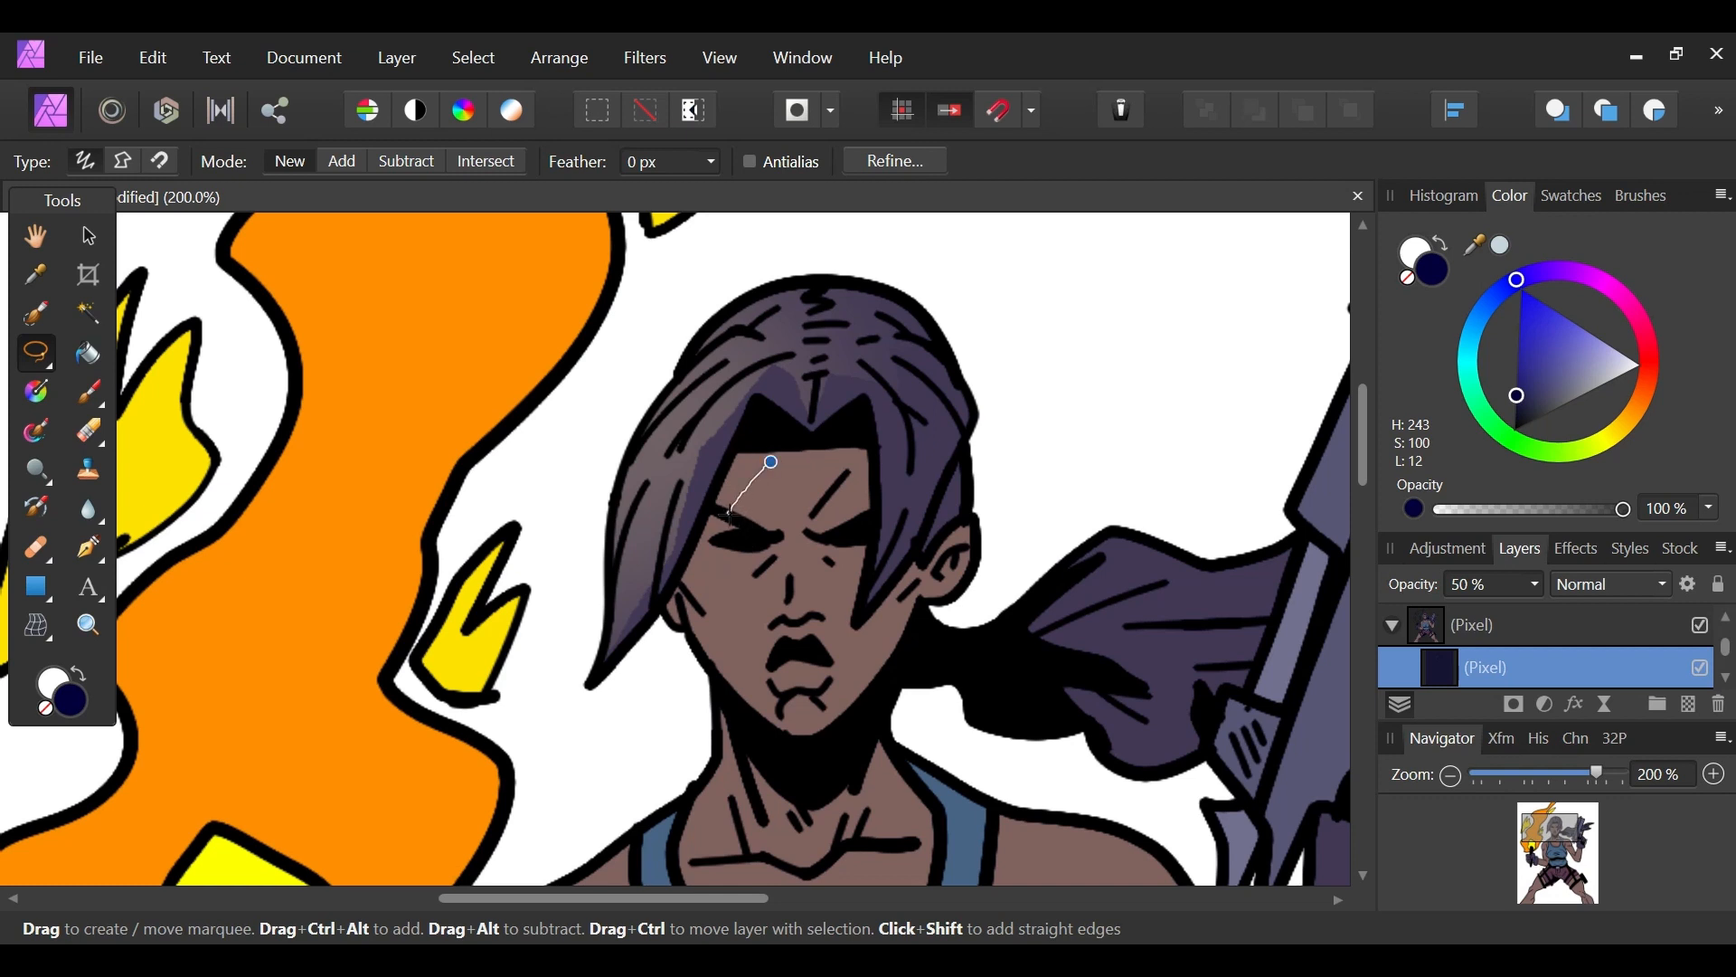
pyautogui.moveTo(747, 547)
pyautogui.mouseDown()
pyautogui.moveTo(692, 614)
pyautogui.moveTo(750, 662)
pyautogui.moveTo(837, 658)
pyautogui.moveTo(872, 538)
pyautogui.moveTo(825, 540)
pyautogui.moveTo(846, 484)
pyautogui.moveTo(771, 462)
pyautogui.mouseUp()
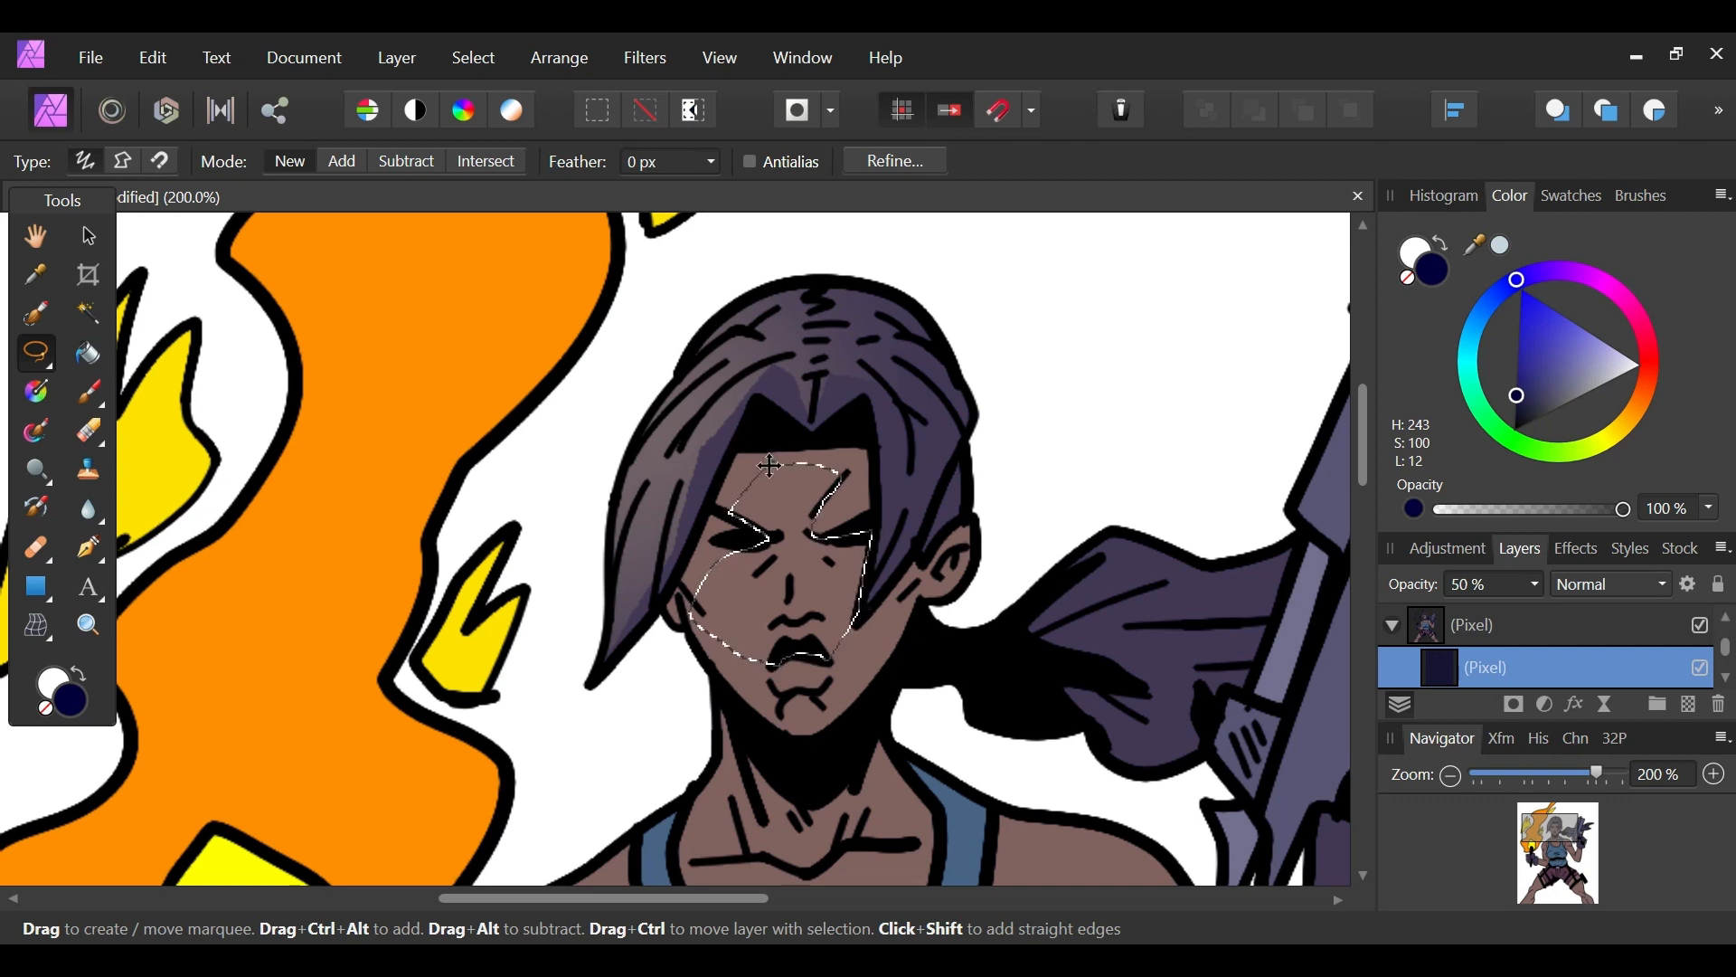
pyautogui.click(88, 440)
pyautogui.press('x')
pyautogui.moveTo(561, 633)
pyautogui.mouseDown()
pyautogui.moveTo(745, 566)
pyautogui.moveTo(760, 543)
pyautogui.moveTo(630, 582)
pyautogui.mouseUp()
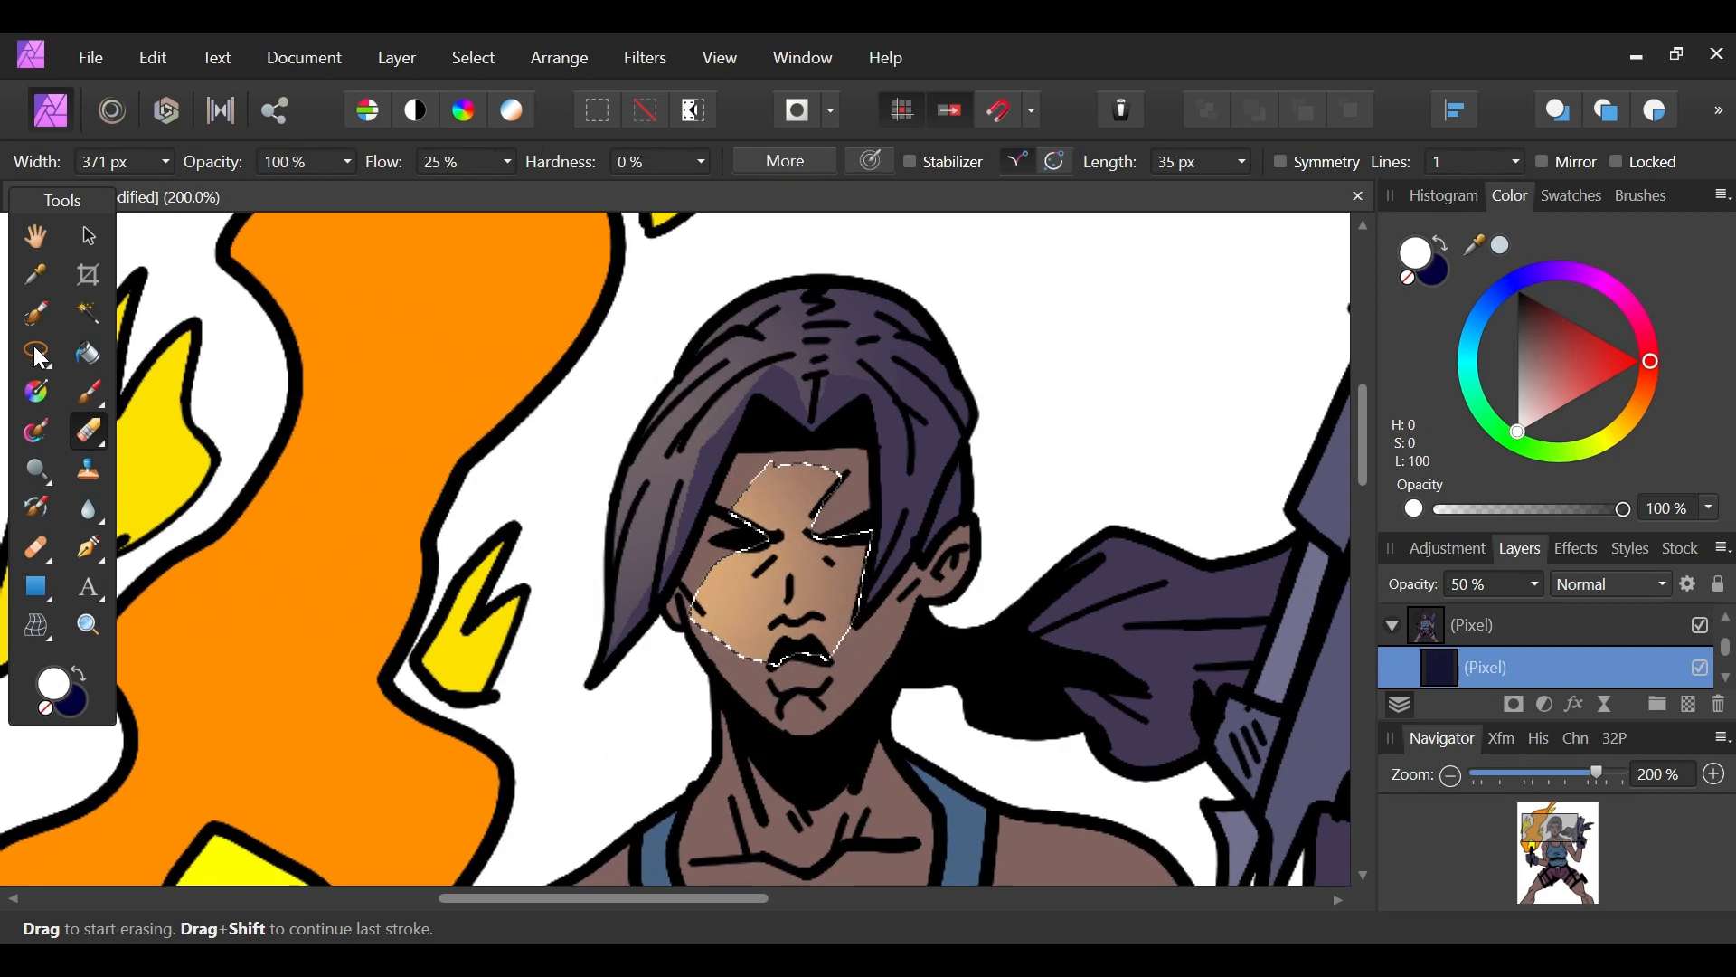
pyautogui.press('x')
pyautogui.press('l')
pyautogui.hotkey('ctrl', 'd')
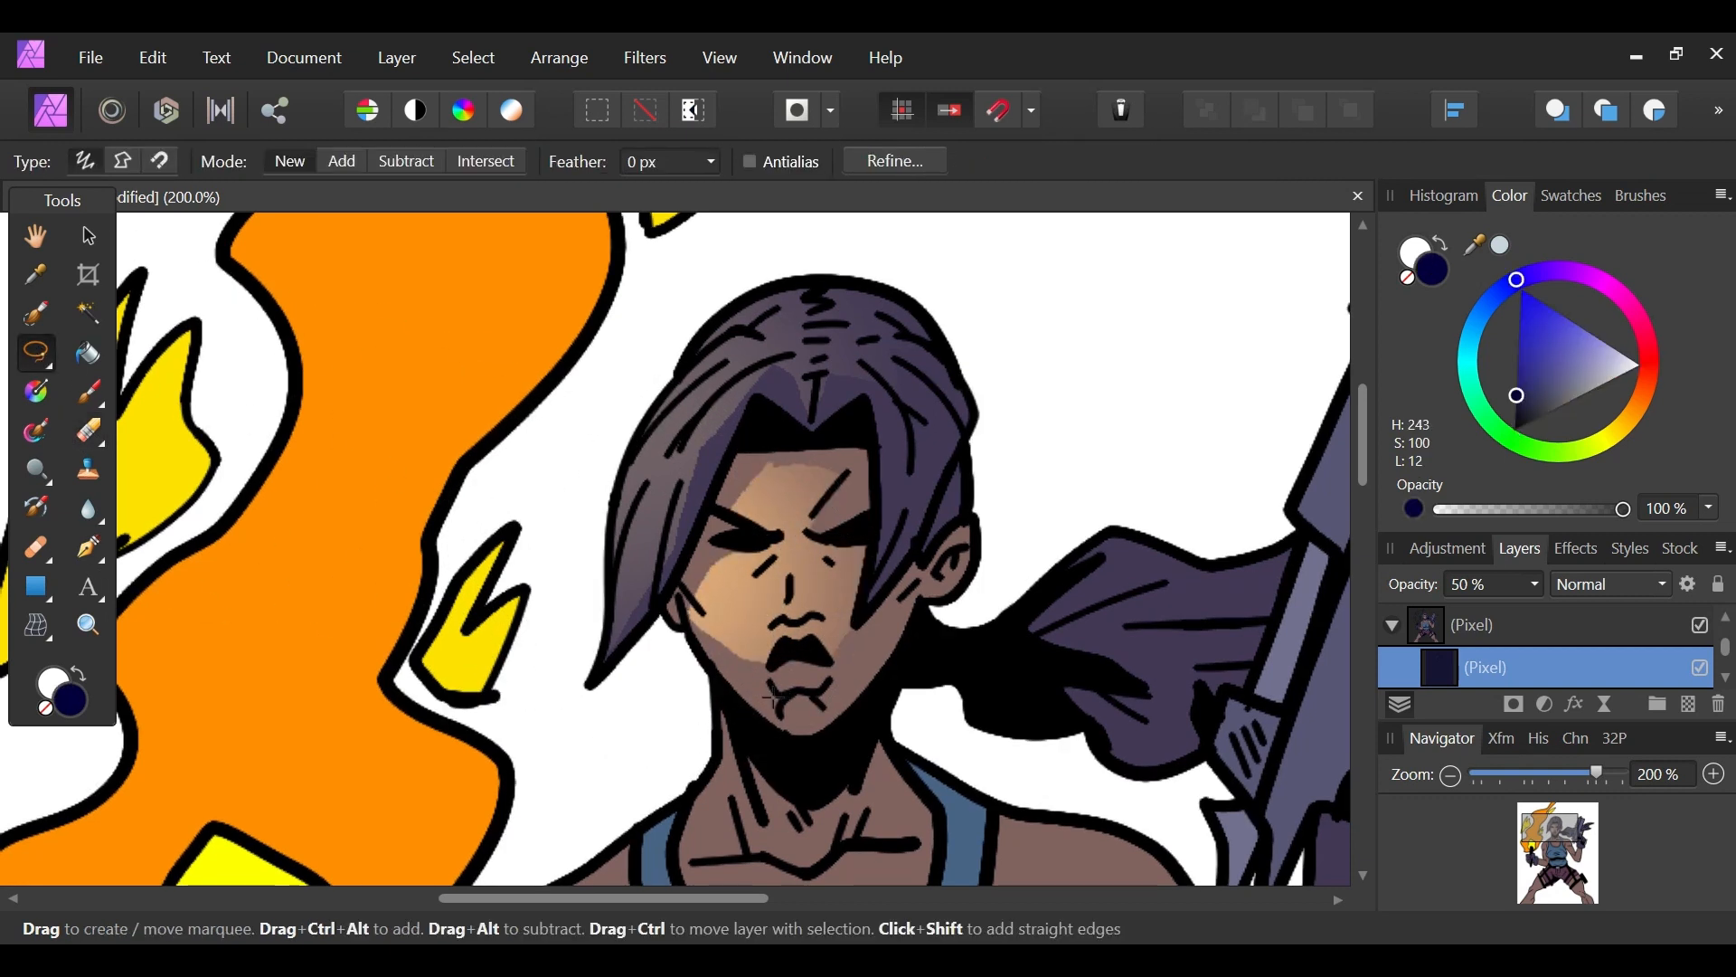
# Step: Select the chin below the lips freehand and softly erase its shadow from the flame side
pyautogui.moveTo(801, 695)
pyautogui.mouseDown()
pyautogui.moveTo(762, 714)
pyautogui.moveTo(769, 734)
pyautogui.moveTo(837, 739)
pyautogui.moveTo(861, 708)
pyautogui.moveTo(814, 692)
pyautogui.mouseUp()
pyautogui.press('e')
pyautogui.press('x')
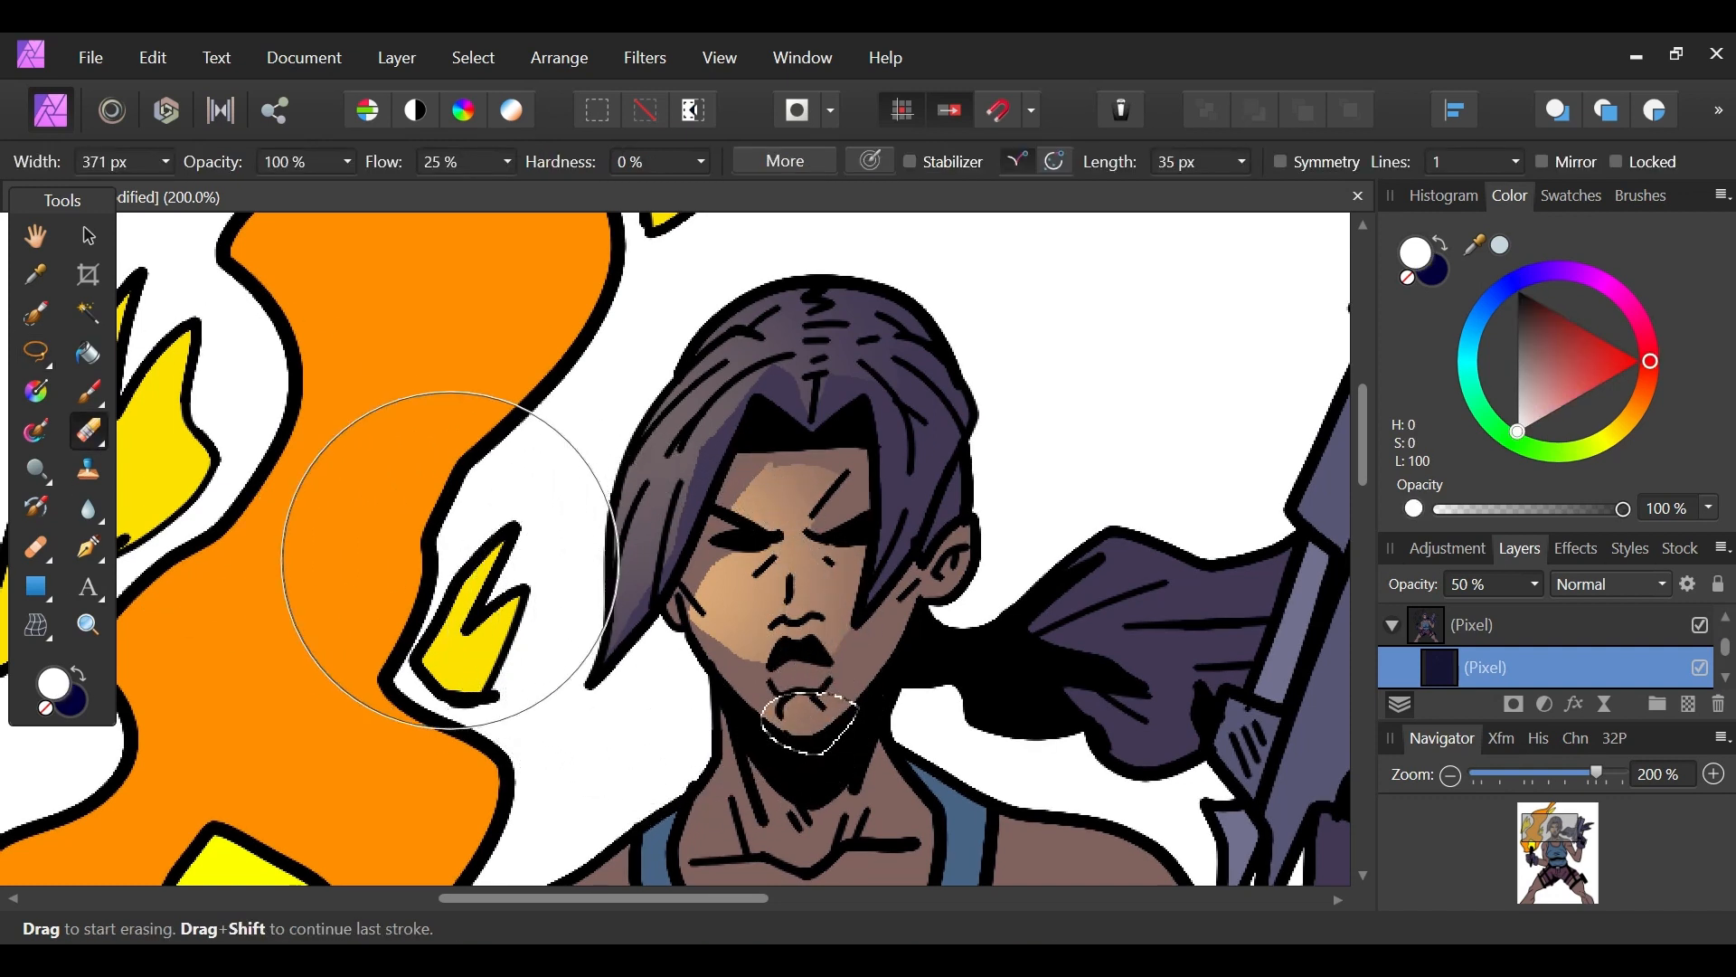
pyautogui.press('l')
pyautogui.press('x')
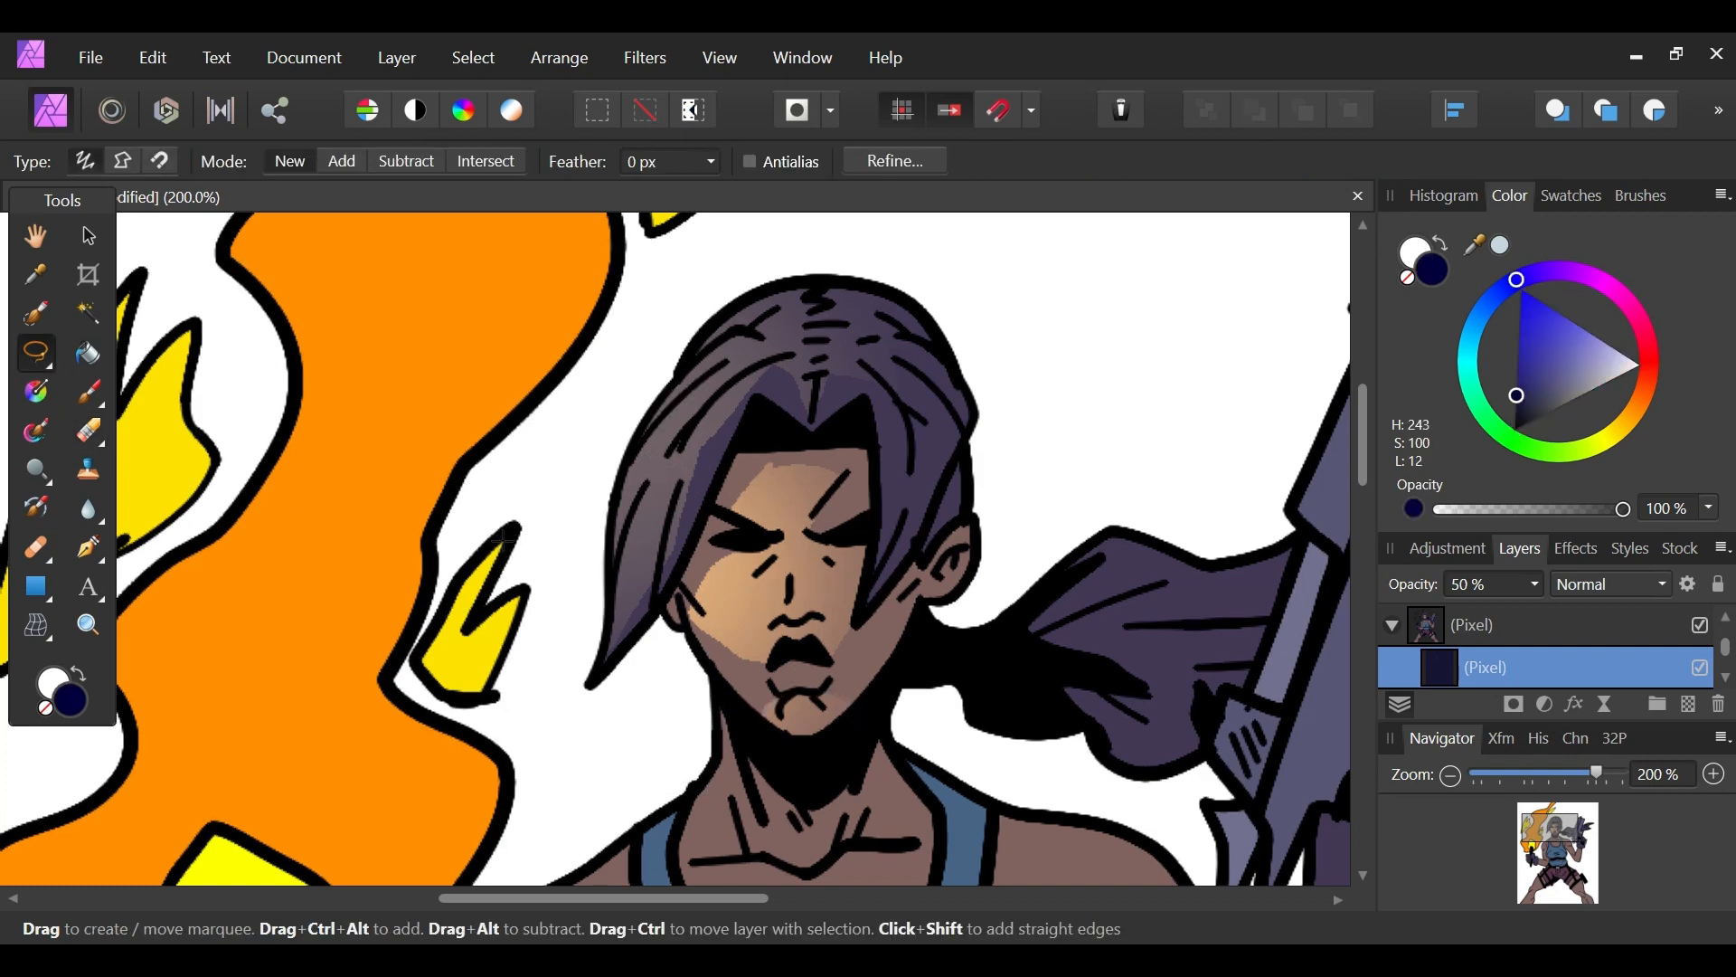
# Step: Select the flame-side neck, top strap and shoulder freehand, softly erase their shadow, and deselect
pyautogui.moveTo(1557, 850)
pyautogui.mouseDown()
pyautogui.moveTo(1574, 825)
pyautogui.moveTo(1544, 834)
pyautogui.moveTo(1562, 850)
pyautogui.moveTo(1572, 836)
pyautogui.moveTo(1546, 826)
pyautogui.mouseUp()
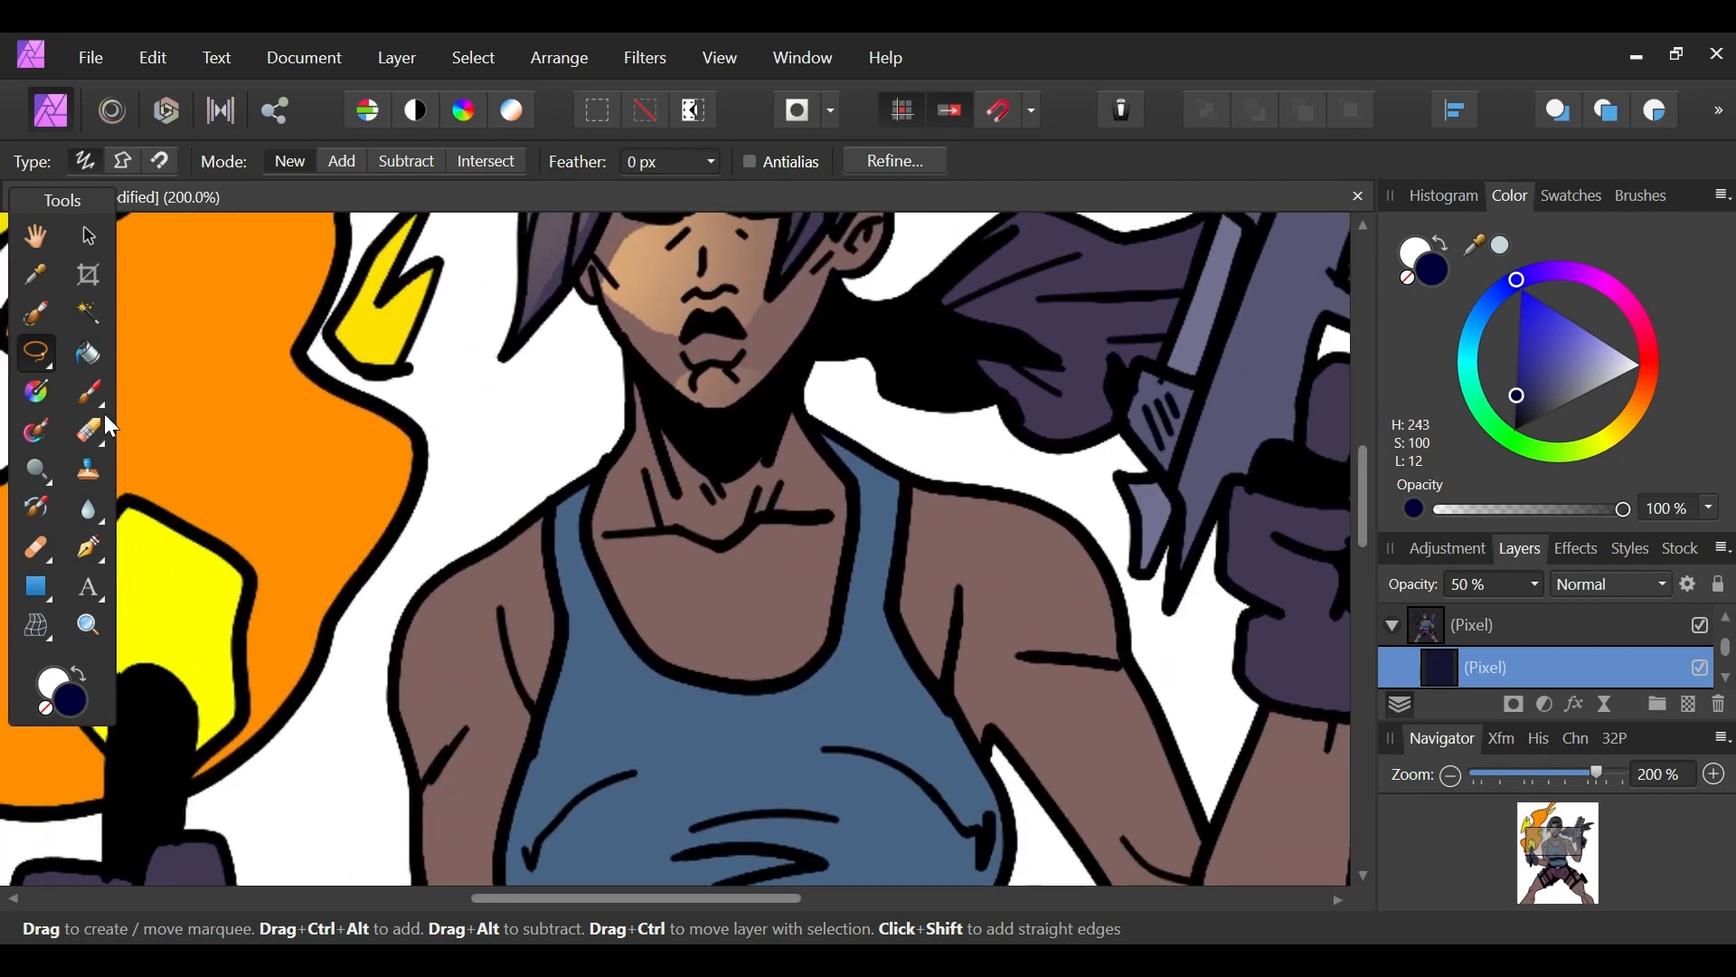
pyautogui.moveTo(1604, 892); pyautogui.dragTo(1551, 836)
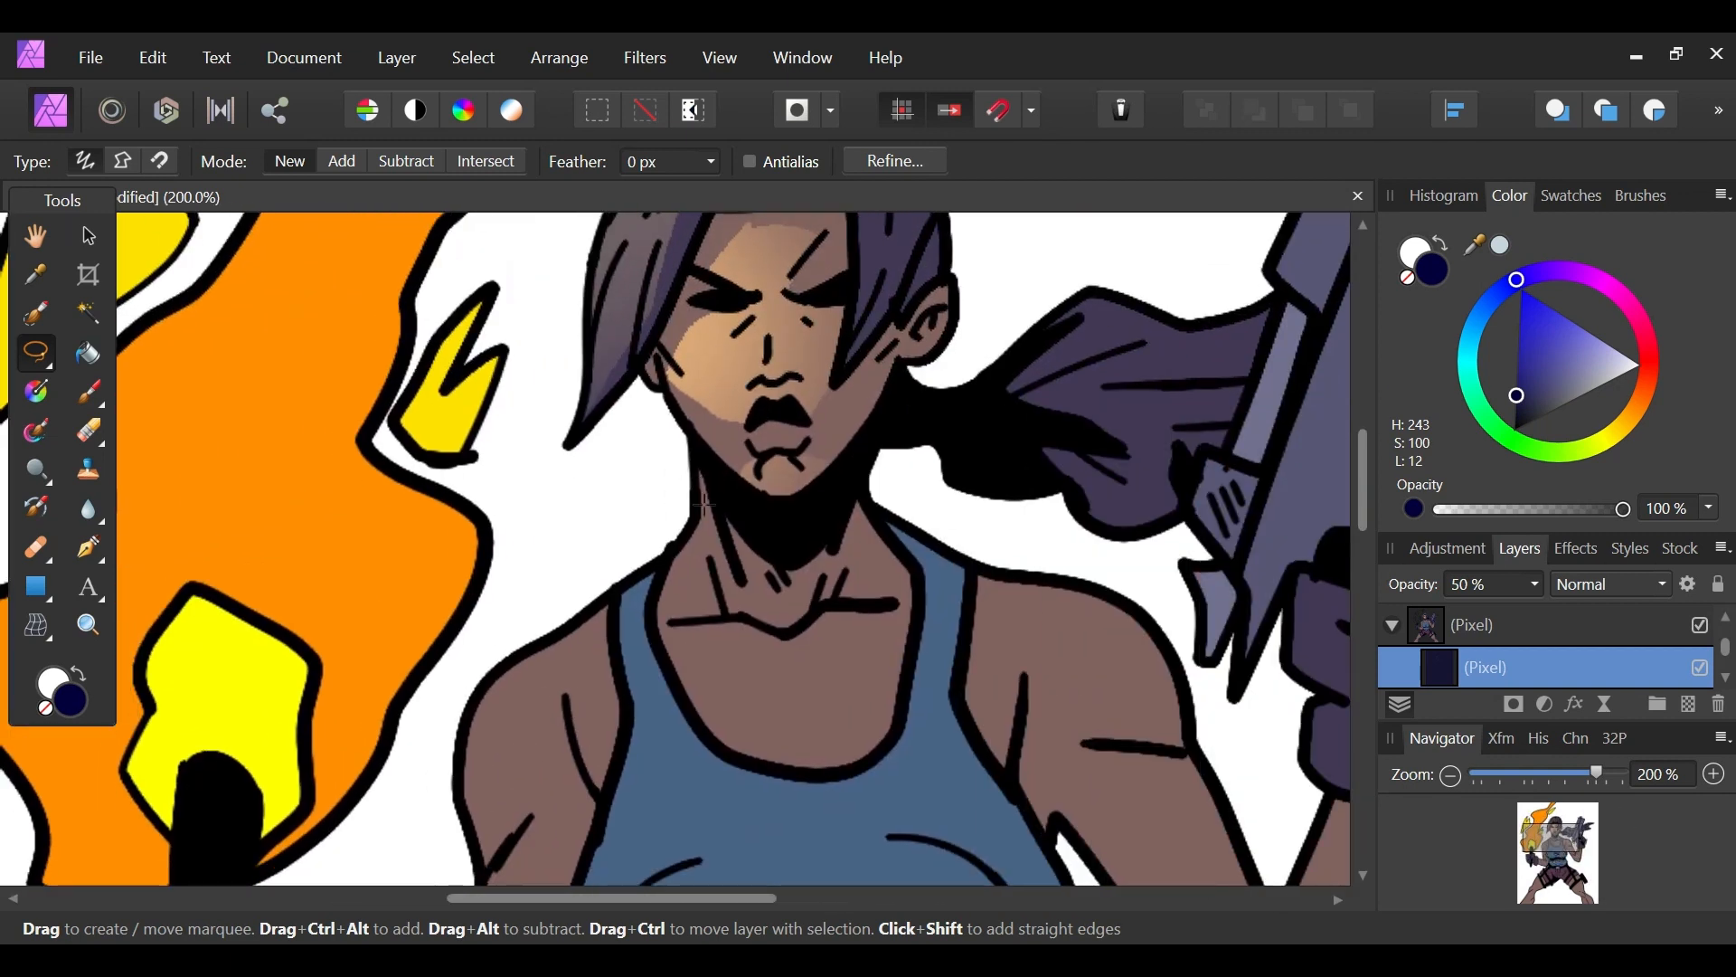
pyautogui.moveTo(694, 464); pyautogui.dragTo(696, 522)
pyautogui.moveTo(639, 575); pyautogui.dragTo(477, 699)
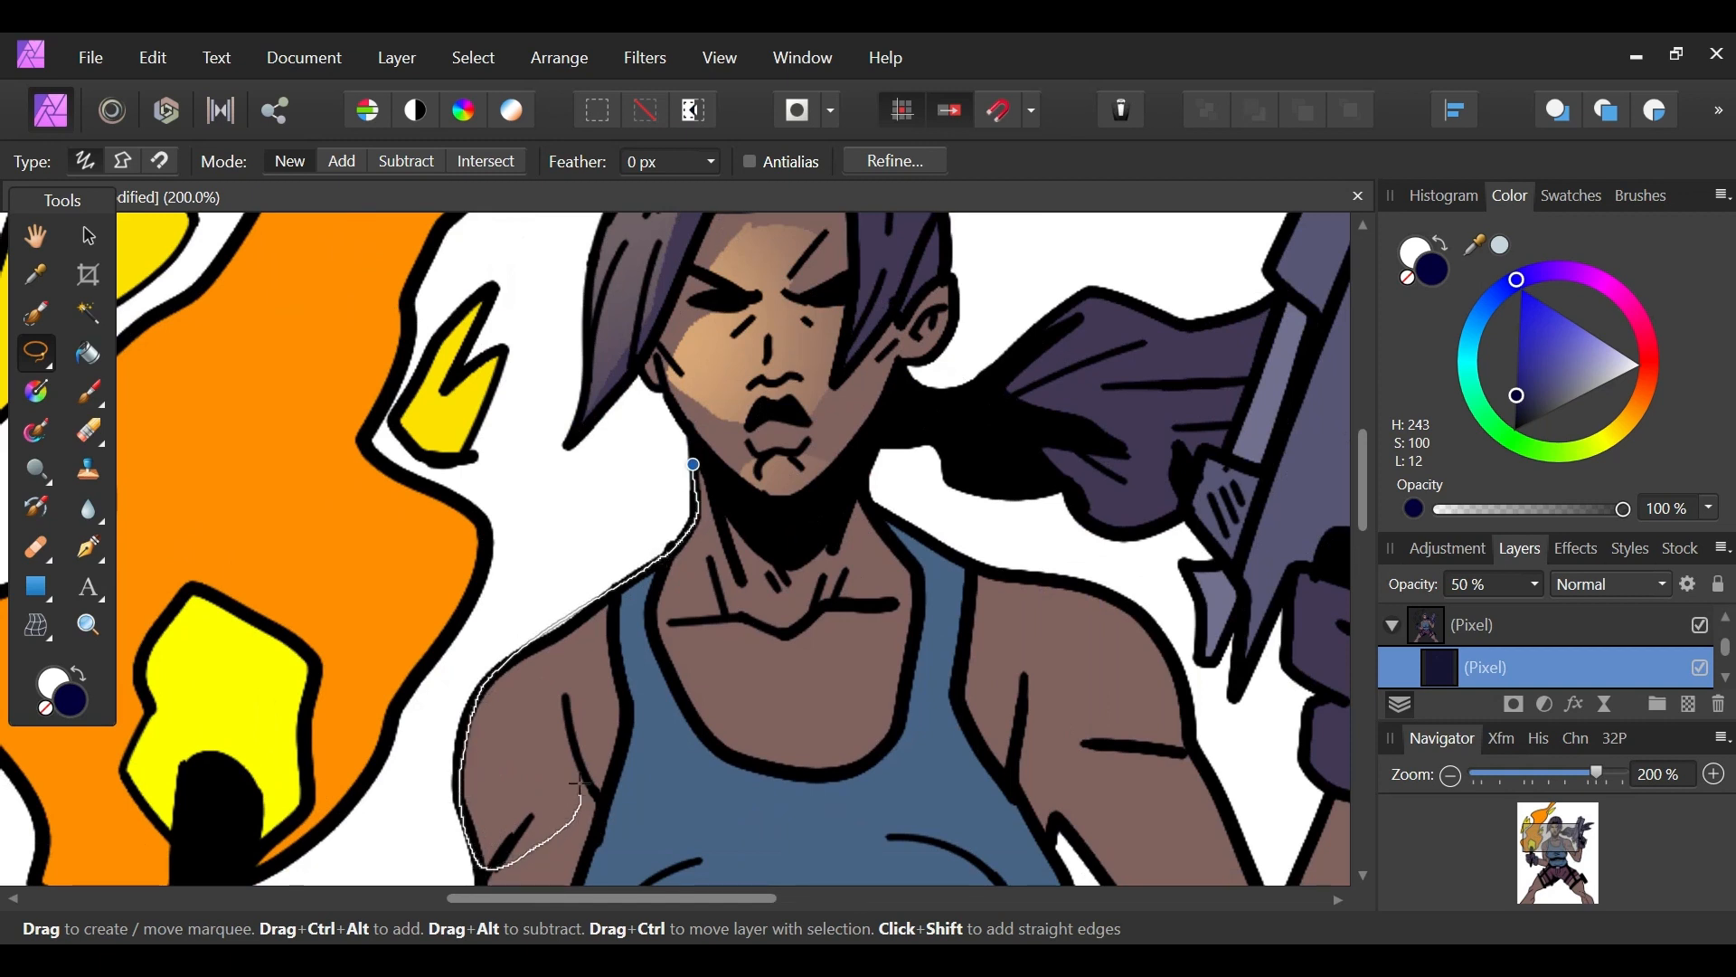
pyautogui.moveTo(624, 687)
pyautogui.mouseDown()
pyautogui.moveTo(682, 620)
pyautogui.moveTo(756, 611)
pyautogui.moveTo(705, 472)
pyautogui.mouseUp()
pyautogui.press('e')
pyautogui.press('x')
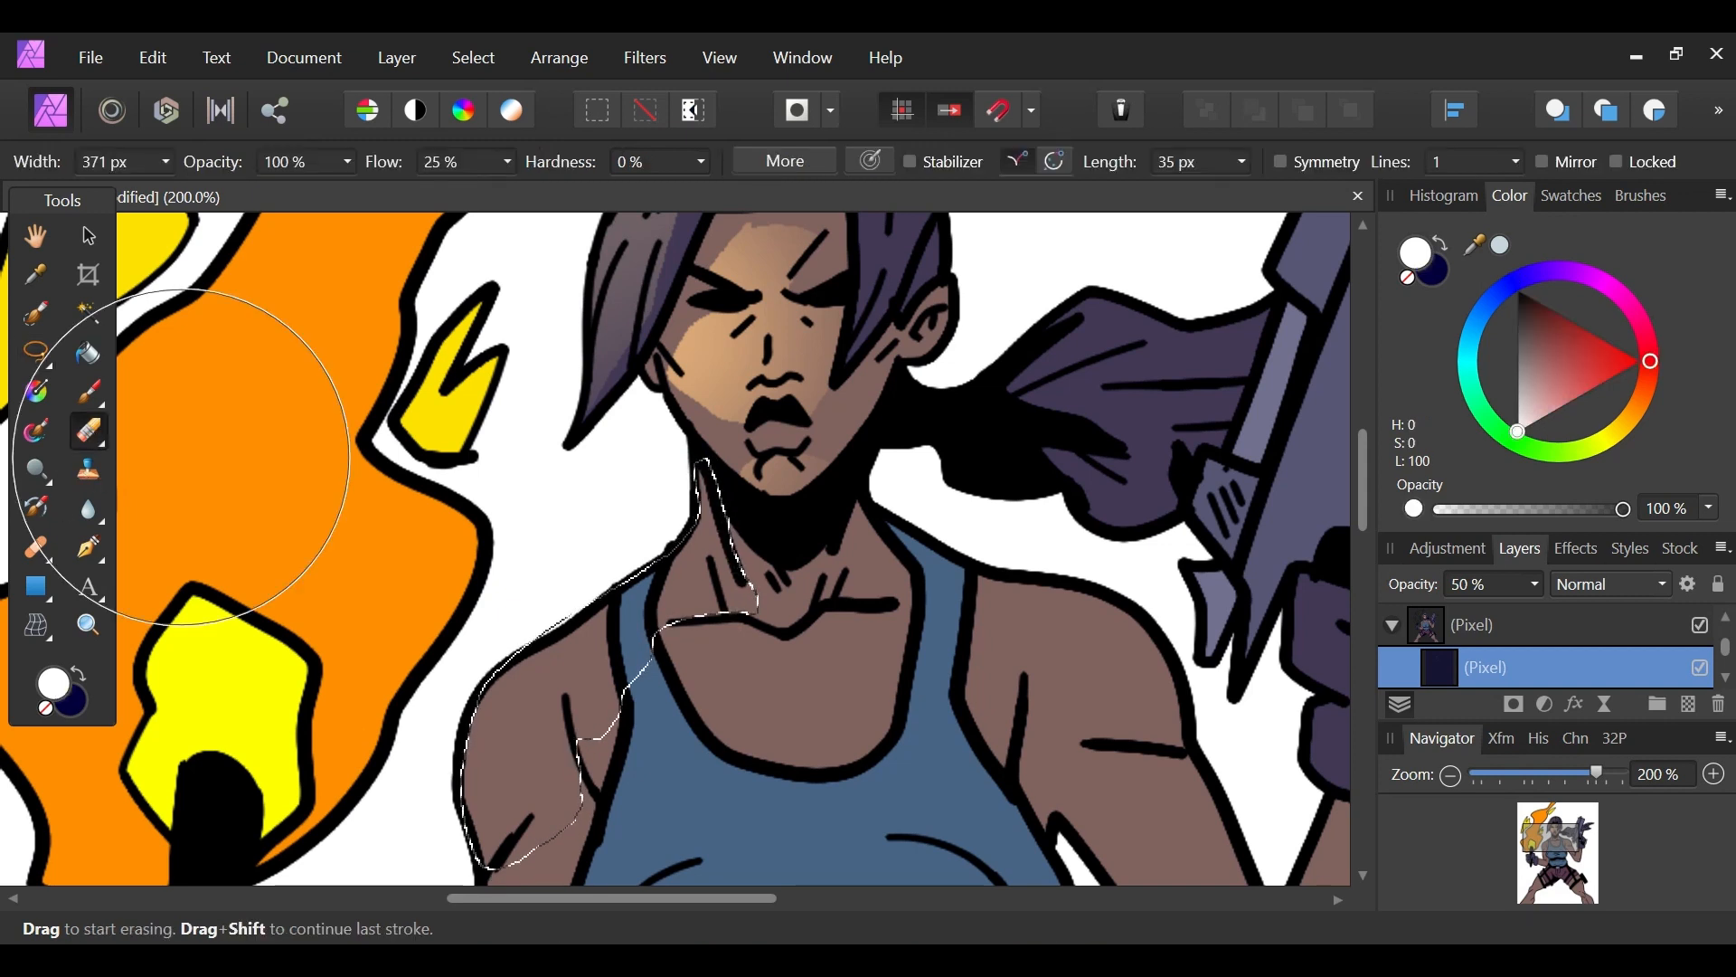
pyautogui.moveTo(426, 736)
pyautogui.mouseDown()
pyautogui.moveTo(582, 598)
pyautogui.moveTo(637, 622)
pyautogui.moveTo(543, 687)
pyautogui.mouseUp()
pyautogui.press('x')
pyautogui.press('l')
pyautogui.hotkey('ctrl', 'd')
# Step: Select the torch arm's upper arm and forearm freehand, softly erase their shadow toward the flame, and deselect
pyautogui.moveTo(1598, 871); pyautogui.dragTo(1541, 853)
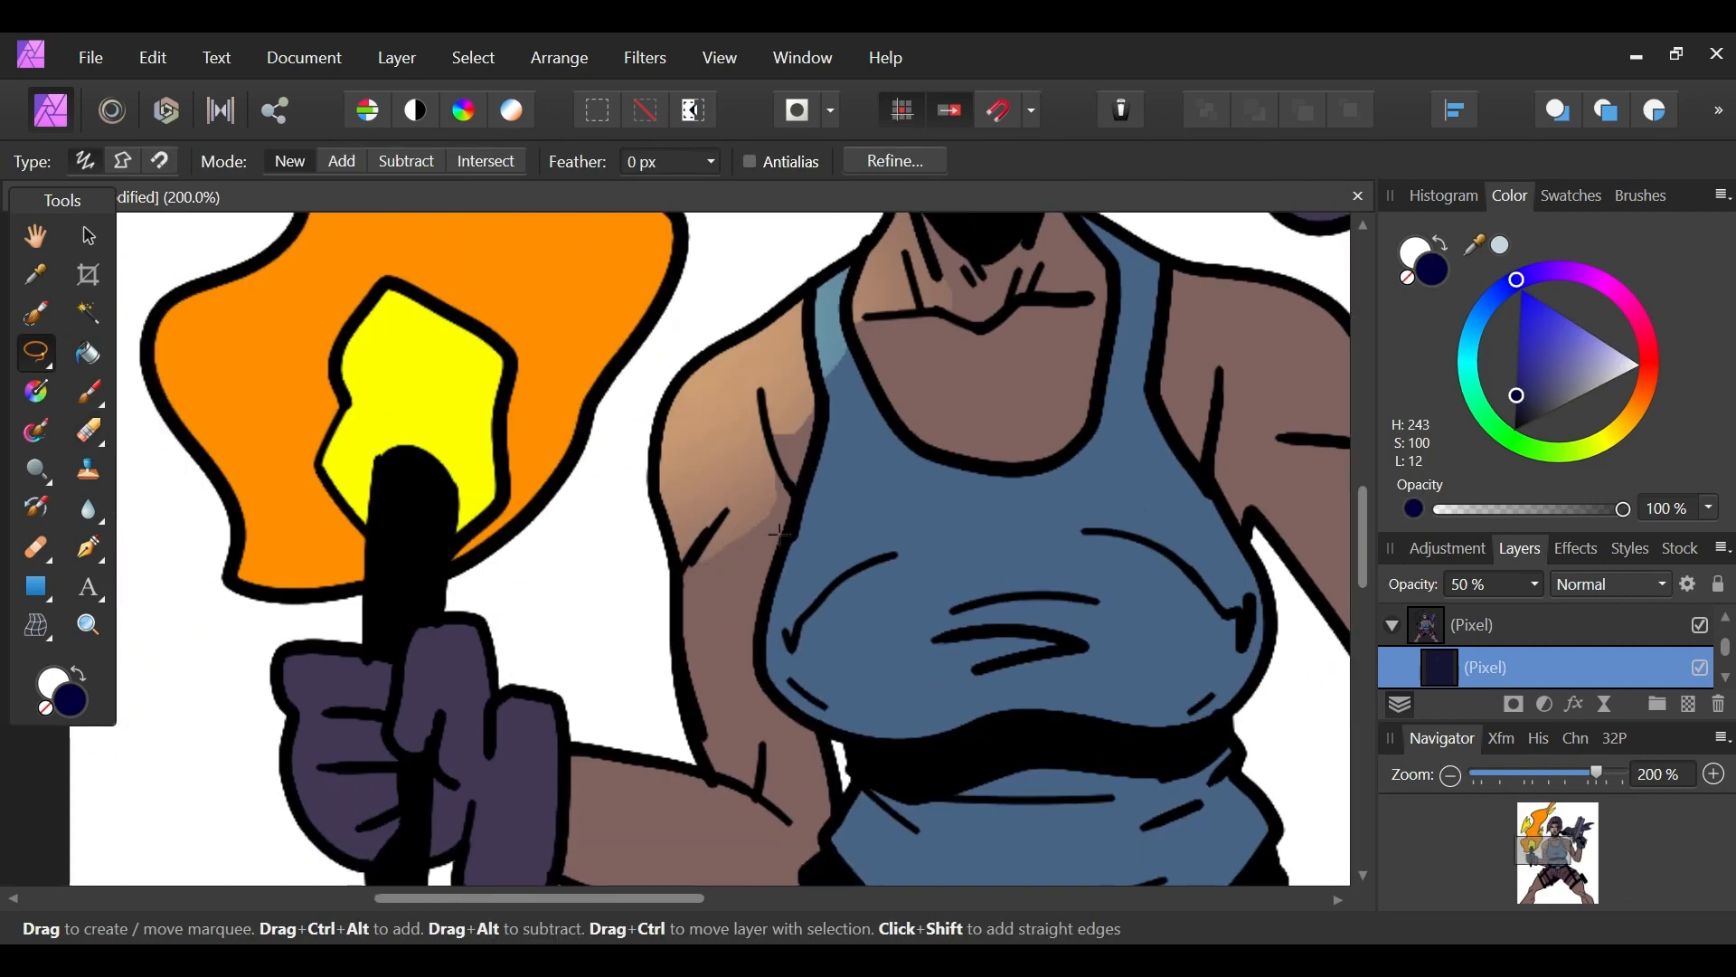
pyautogui.moveTo(678, 582)
pyautogui.mouseDown()
pyautogui.moveTo(701, 775)
pyautogui.moveTo(565, 757)
pyautogui.moveTo(586, 858)
pyautogui.moveTo(773, 855)
pyautogui.mouseUp()
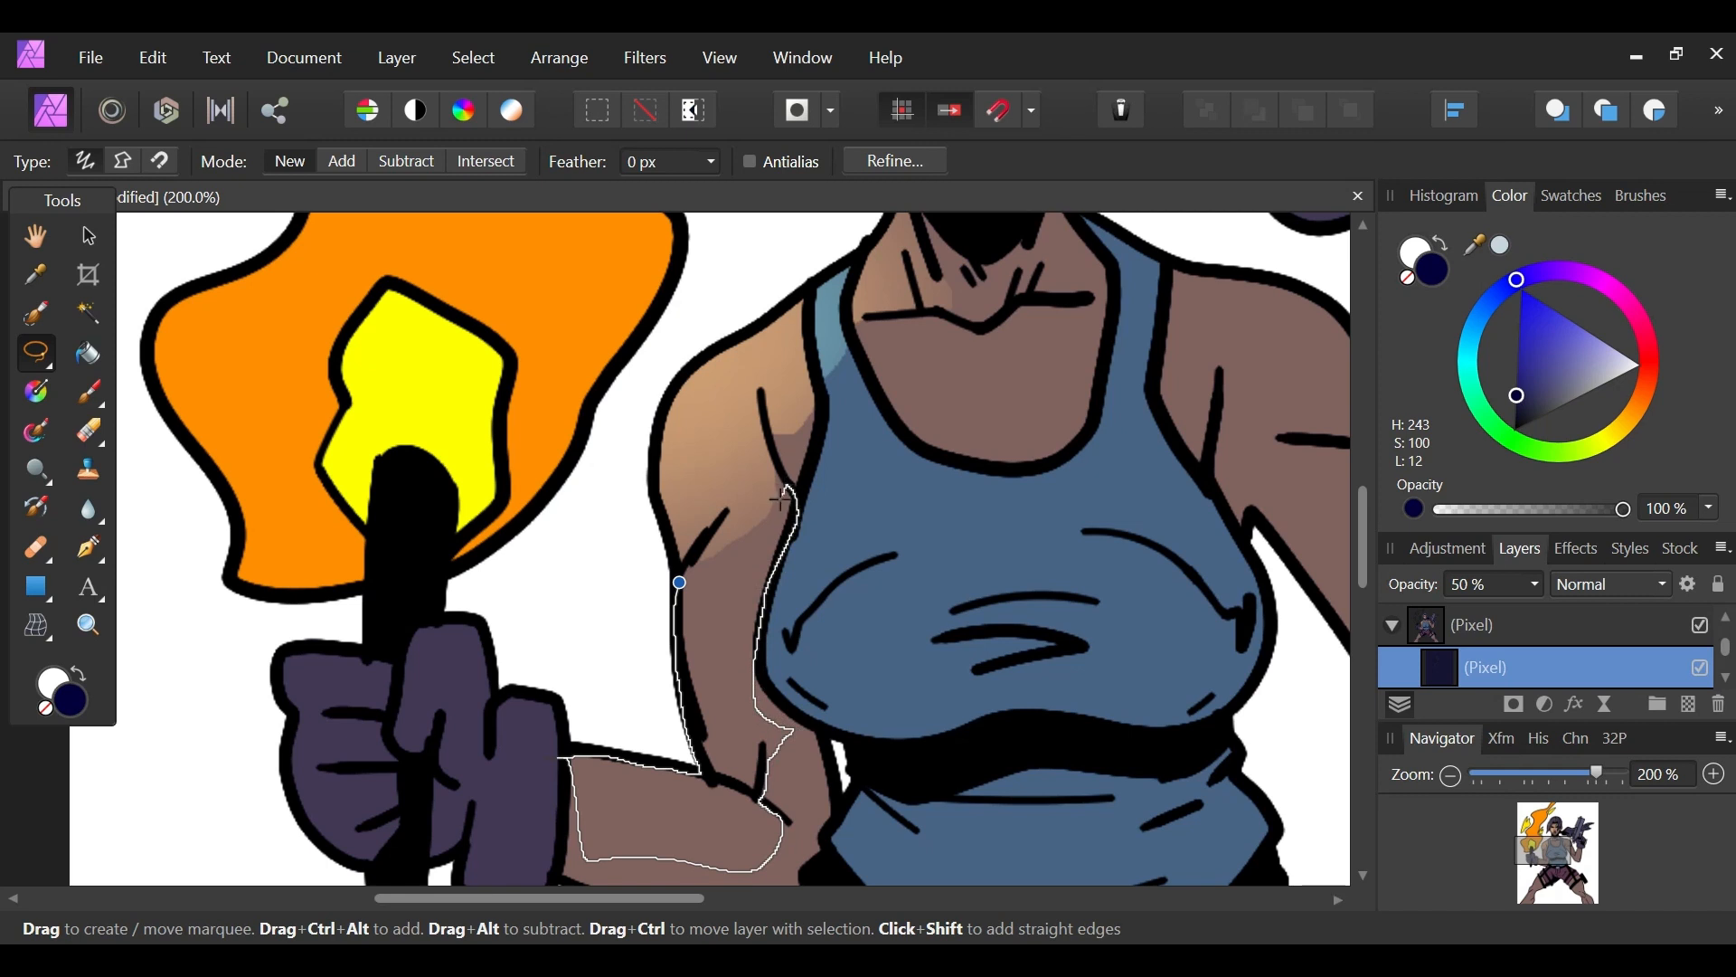
pyautogui.moveTo(740, 540); pyautogui.dragTo(680, 581)
pyautogui.press('e')
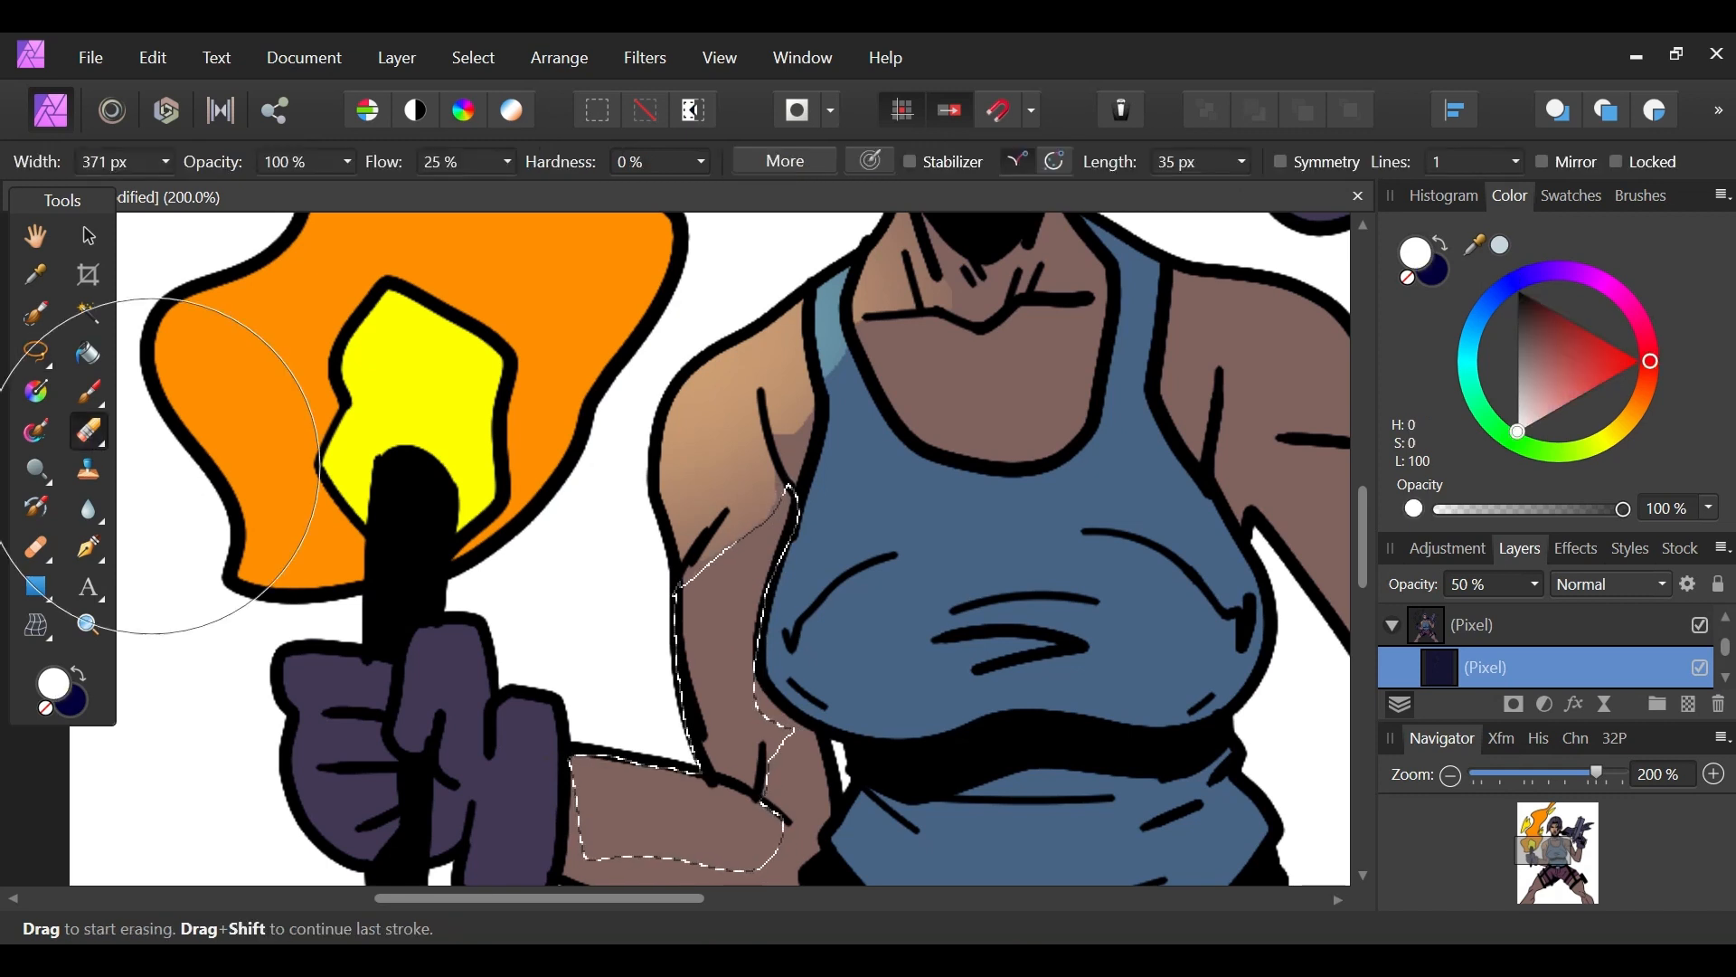
pyautogui.moveTo(539, 671)
pyautogui.mouseDown()
pyautogui.moveTo(581, 675)
pyautogui.moveTo(543, 581)
pyautogui.mouseUp()
pyautogui.moveTo(553, 684); pyautogui.dragTo(588, 713)
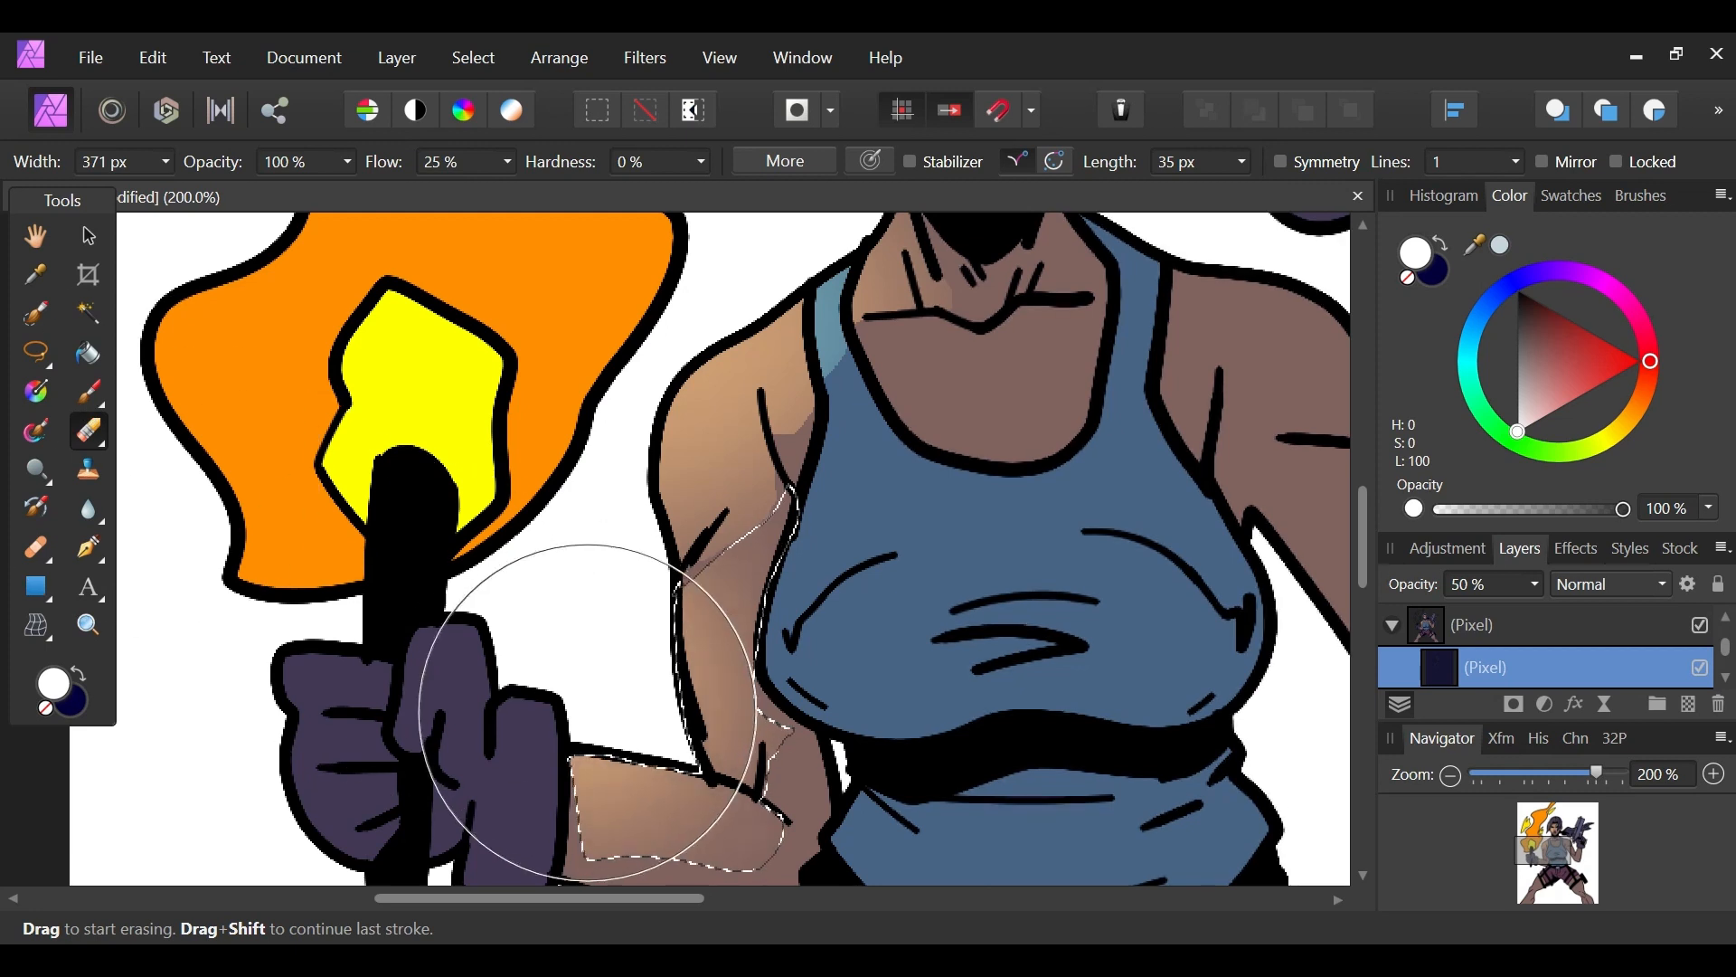
pyautogui.click(35, 354)
pyautogui.click(608, 584)
# Step: Select the upper parts of the torch-hand glove's fingers freehand, softly erase their shadow toward the flame, and deselect
pyautogui.moveTo(1565, 849); pyautogui.dragTo(1535, 852)
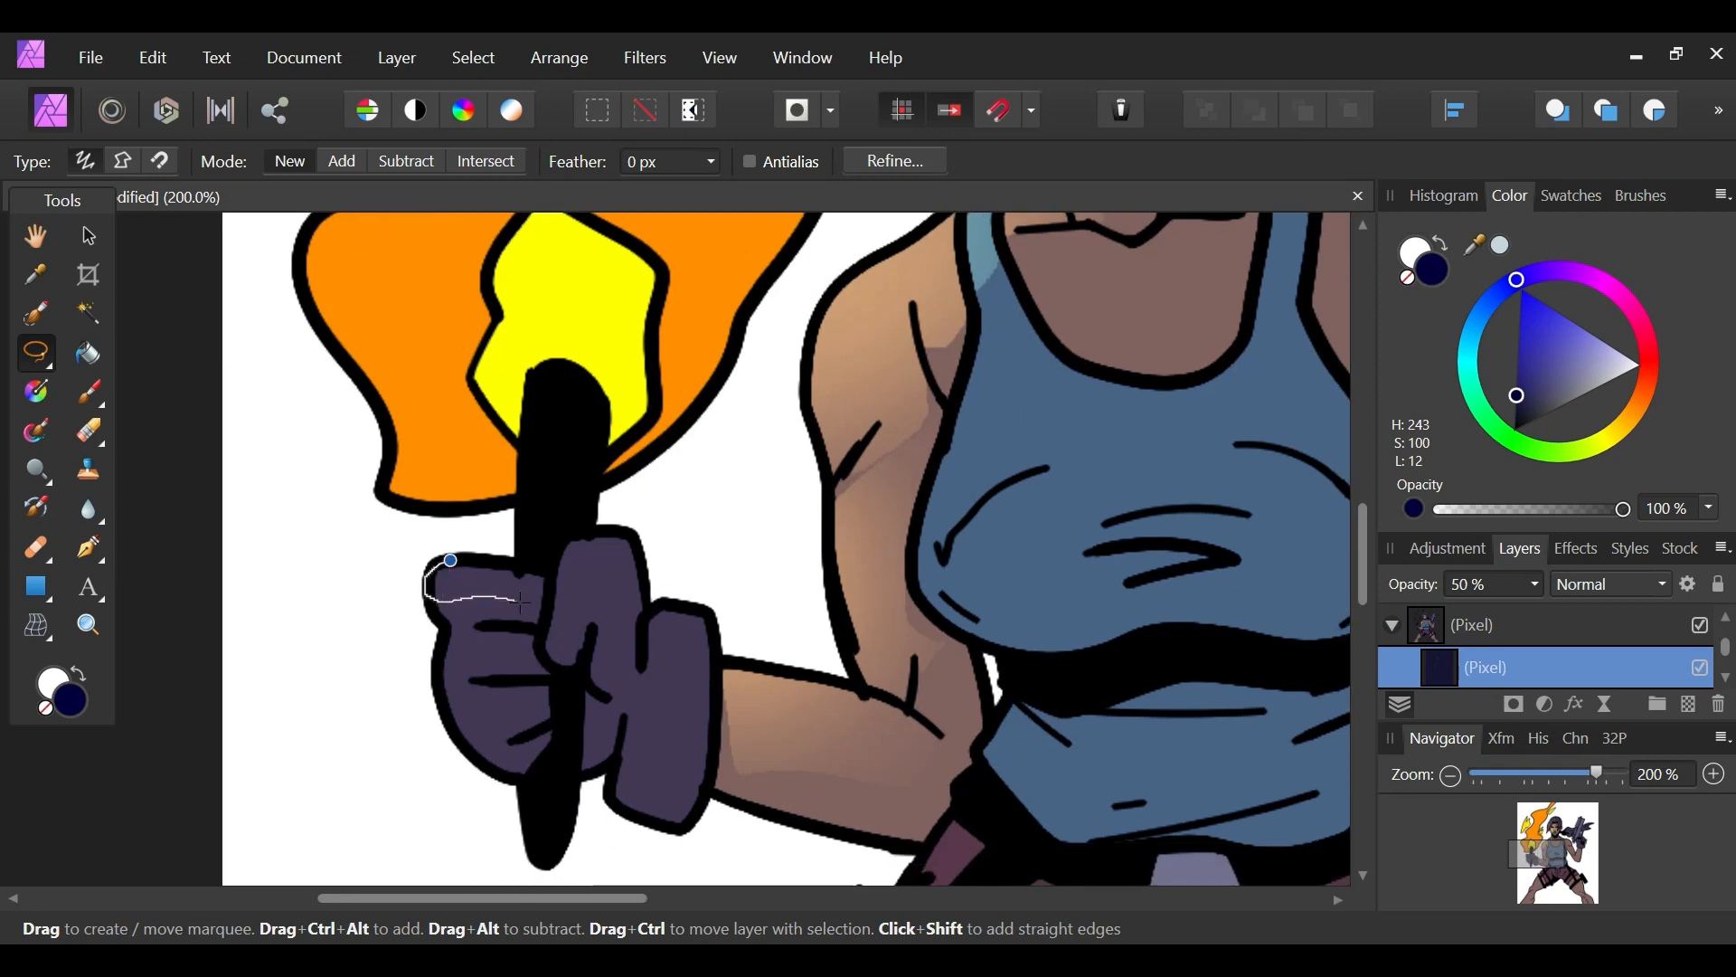
pyautogui.moveTo(693, 637)
pyautogui.mouseDown()
pyautogui.moveTo(716, 583)
pyautogui.moveTo(705, 558)
pyautogui.moveTo(628, 523)
pyautogui.moveTo(477, 531)
pyautogui.mouseUp()
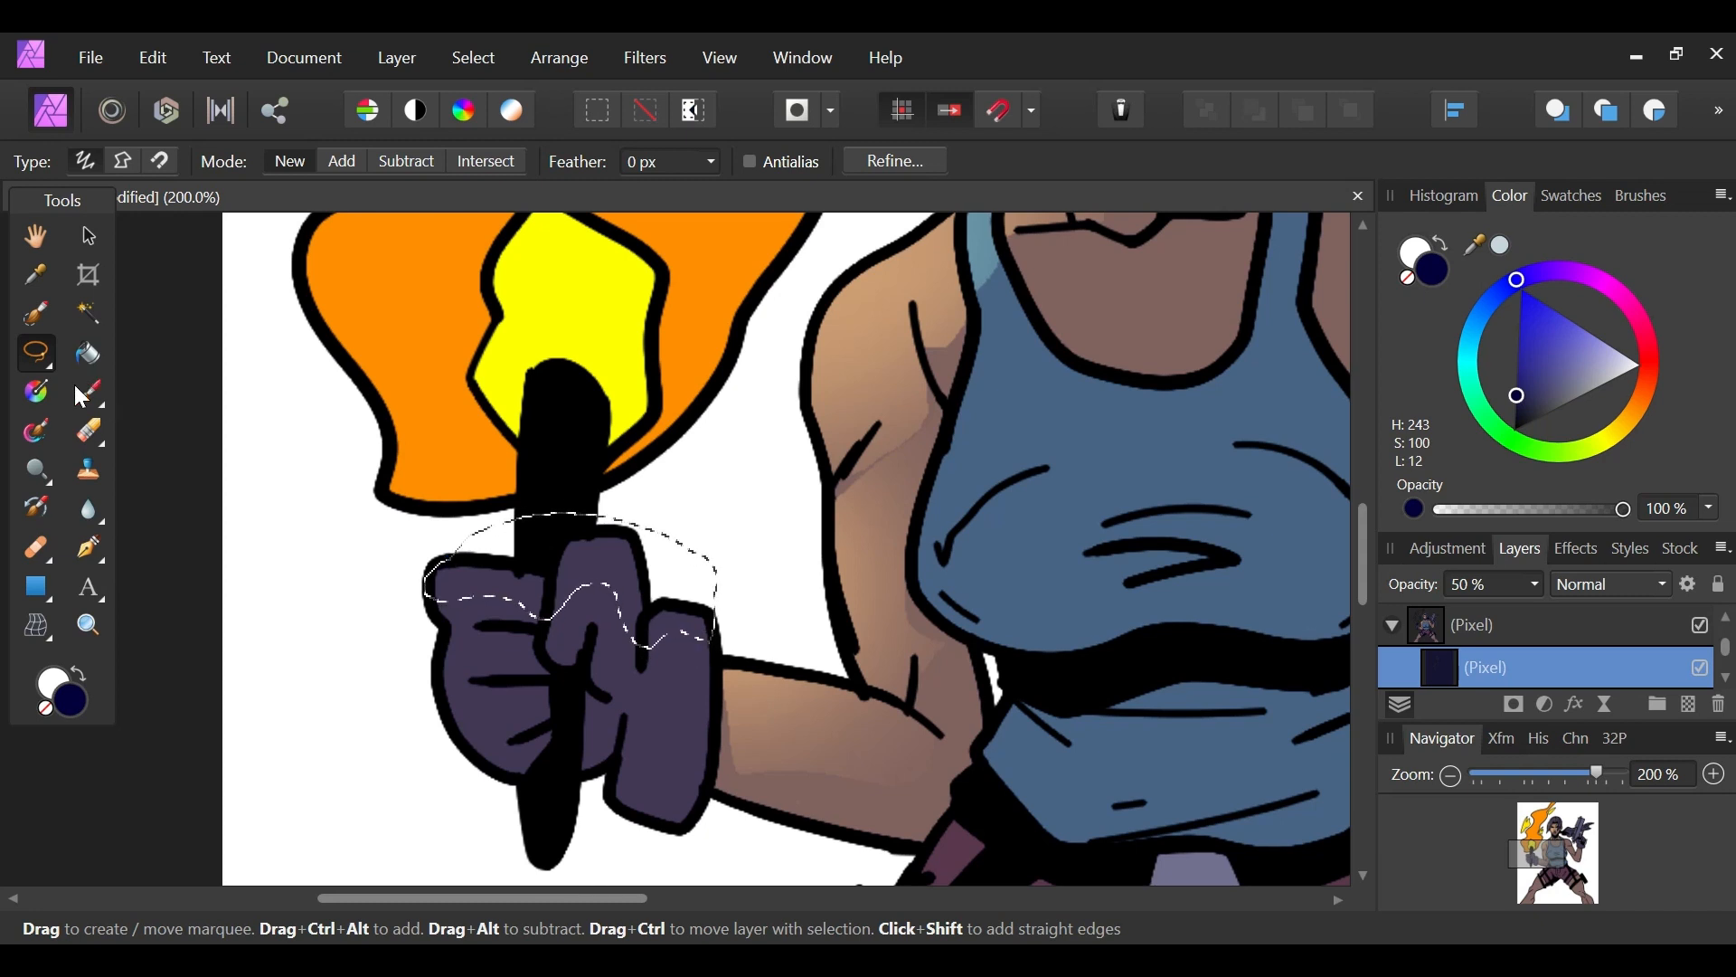
pyautogui.click(88, 432)
pyautogui.press('l')
pyautogui.hotkey('ctrl', 'd')
# Step: Select the bare chest inside the neckline freehand, softly erase its shadow from the flame side, and deselect
pyautogui.moveTo(1554, 861); pyautogui.dragTo(1559, 848)
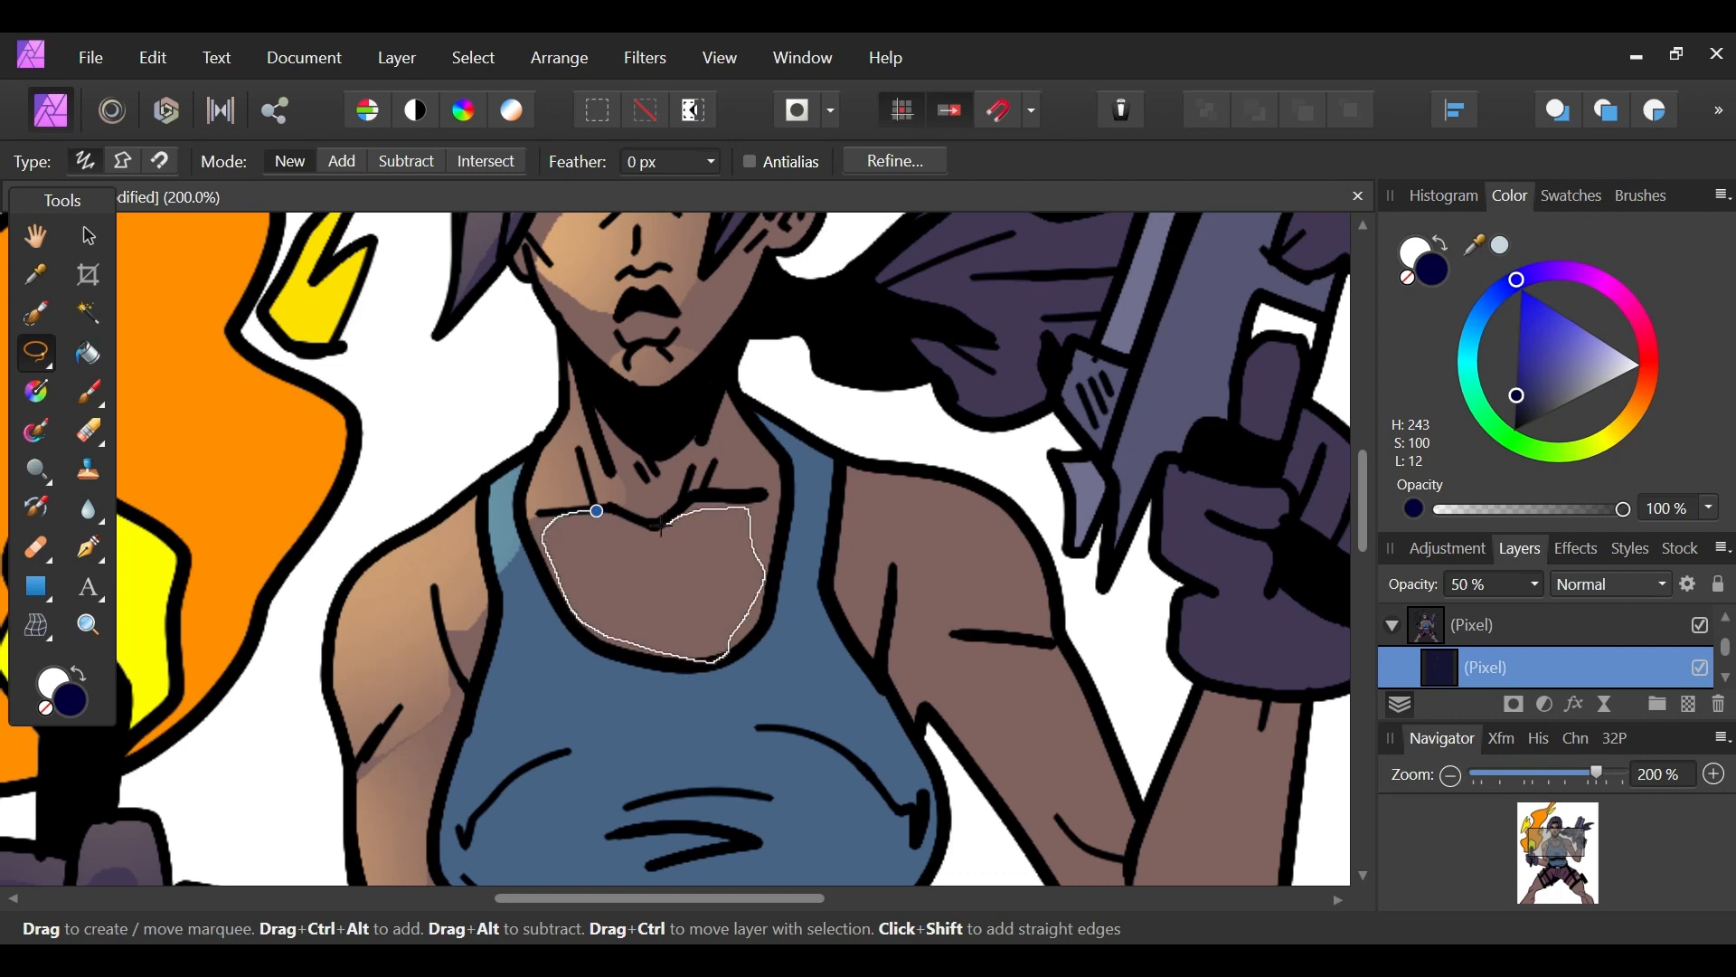
pyautogui.click(79, 431)
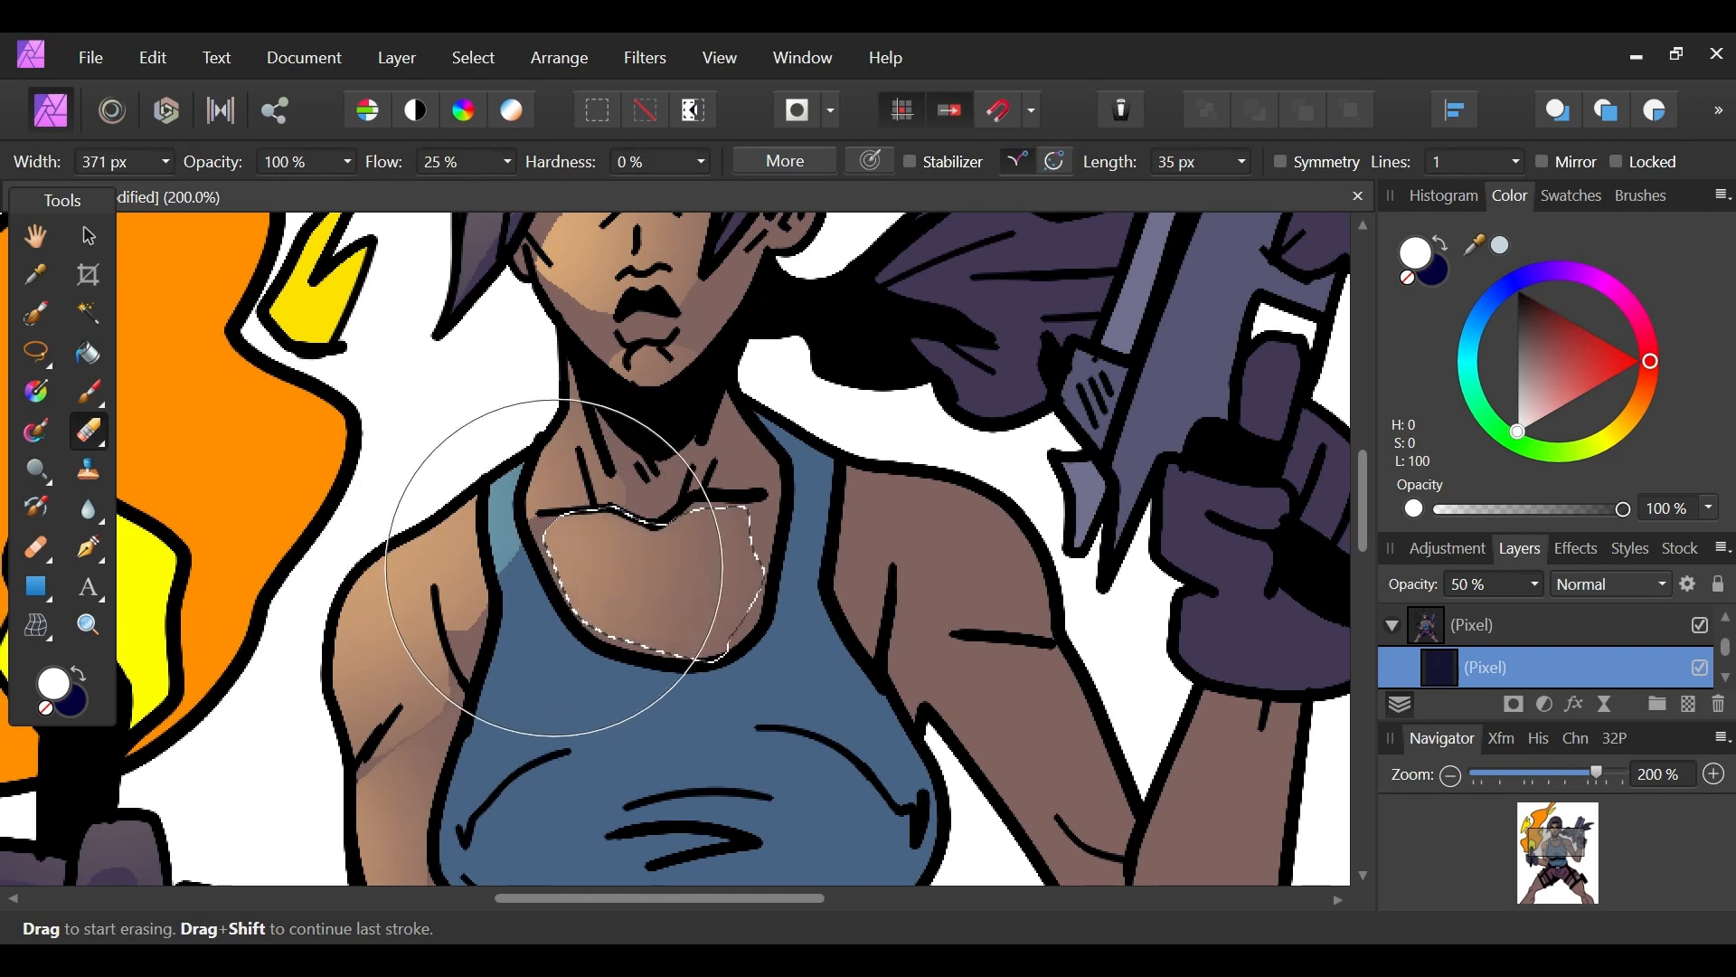
pyautogui.click(52, 352)
pyautogui.hotkey('ctrl', 'd')
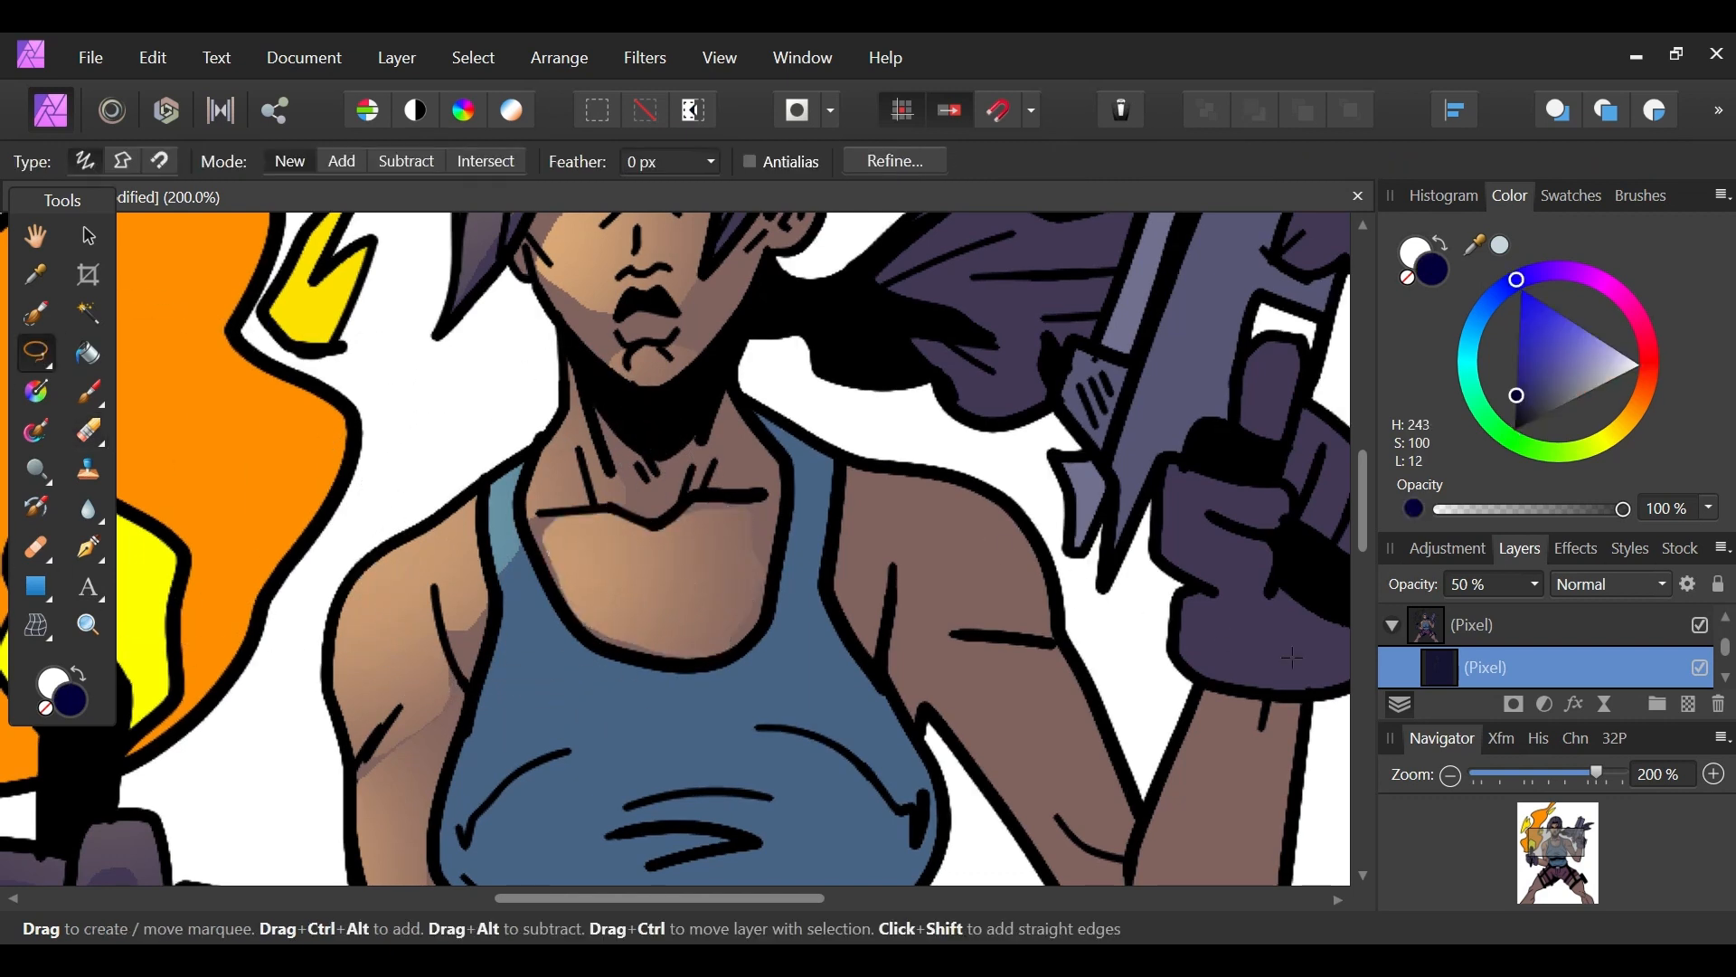
# Step: Select the tank top's upper area from neckline to mid-bust freehand and softly erase its shadow
pyautogui.moveTo(1598, 775); pyautogui.dragTo(1552, 854)
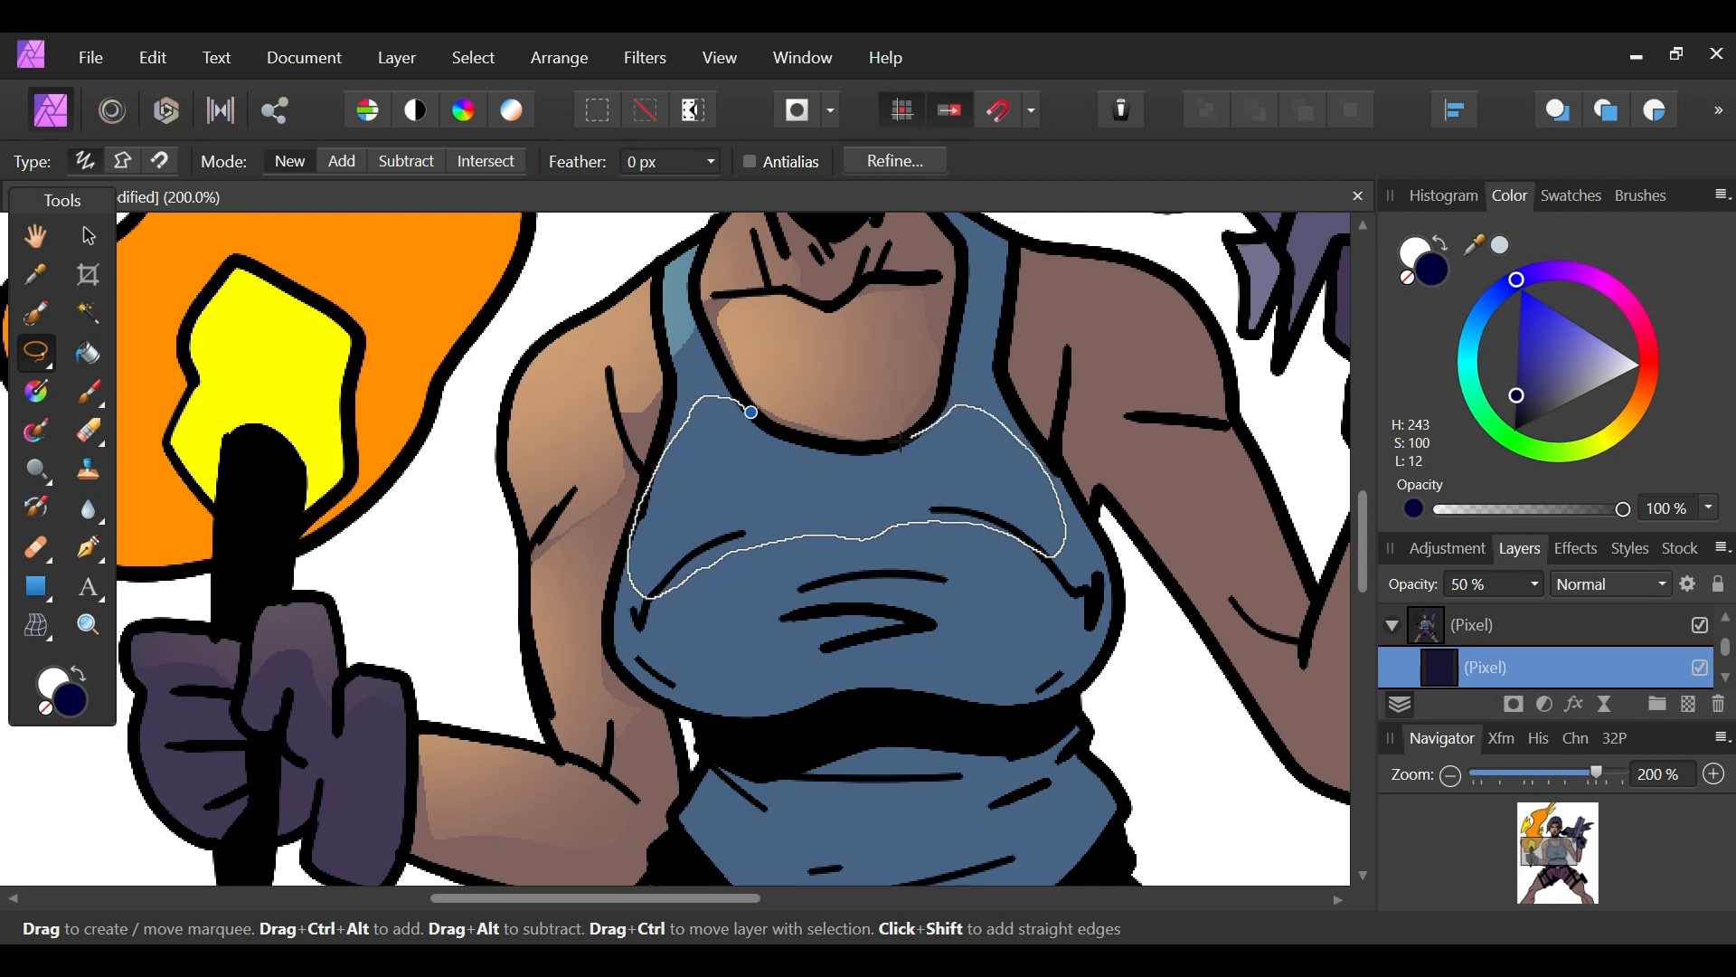
pyautogui.moveTo(776, 425); pyautogui.dragTo(754, 414)
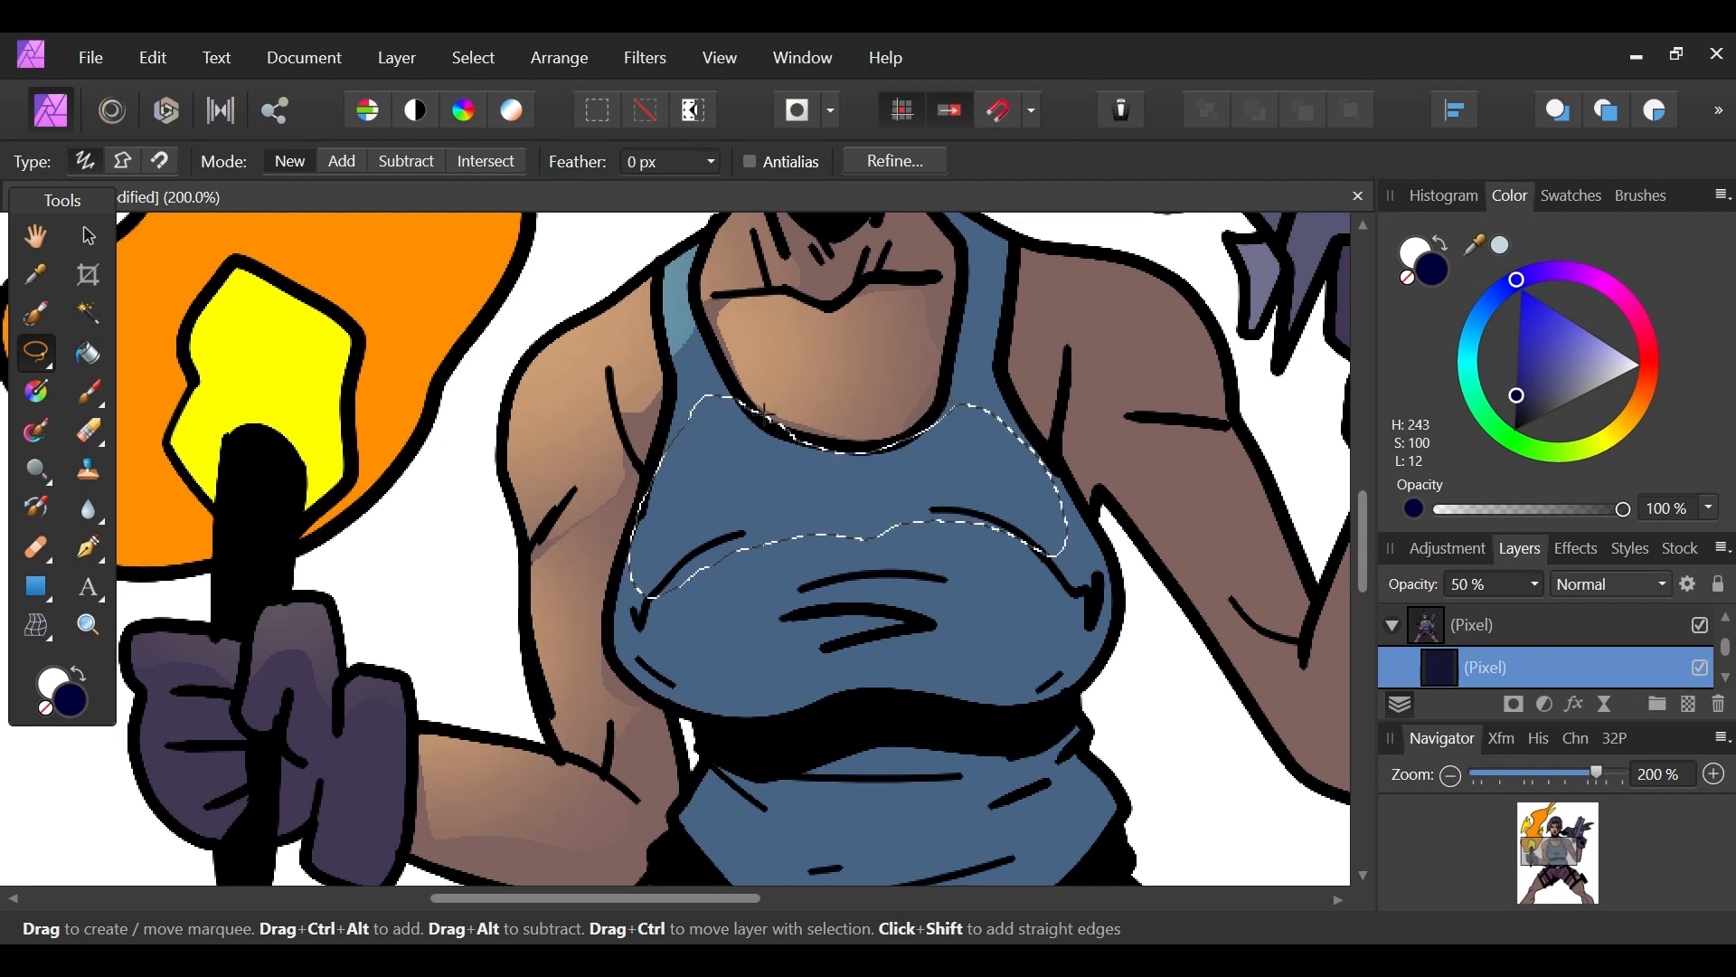
pyautogui.click(96, 440)
pyautogui.click(226, 434)
pyautogui.moveTo(832, 542)
pyautogui.mouseDown()
pyautogui.moveTo(792, 520)
pyautogui.moveTo(834, 518)
pyautogui.mouseUp()
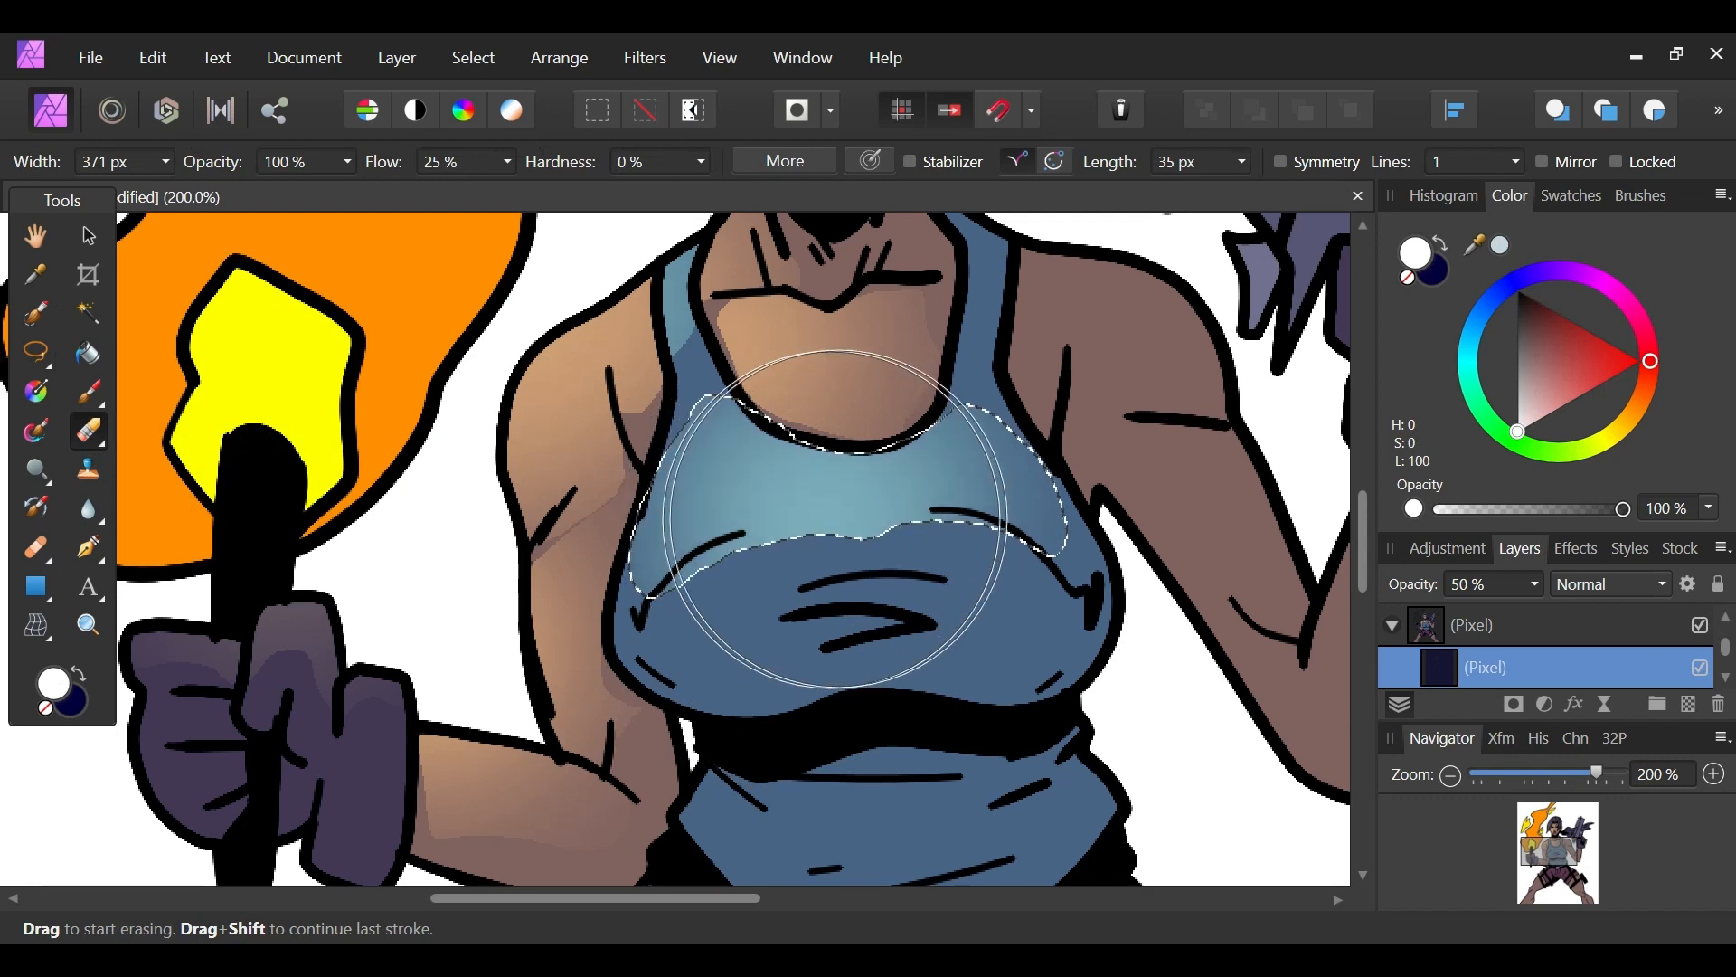
pyautogui.click(36, 355)
# Step: Select the inner edge of the tank top's gun-side strap freehand and softly erase its shadow
pyautogui.moveTo(1593, 834); pyautogui.dragTo(1563, 837)
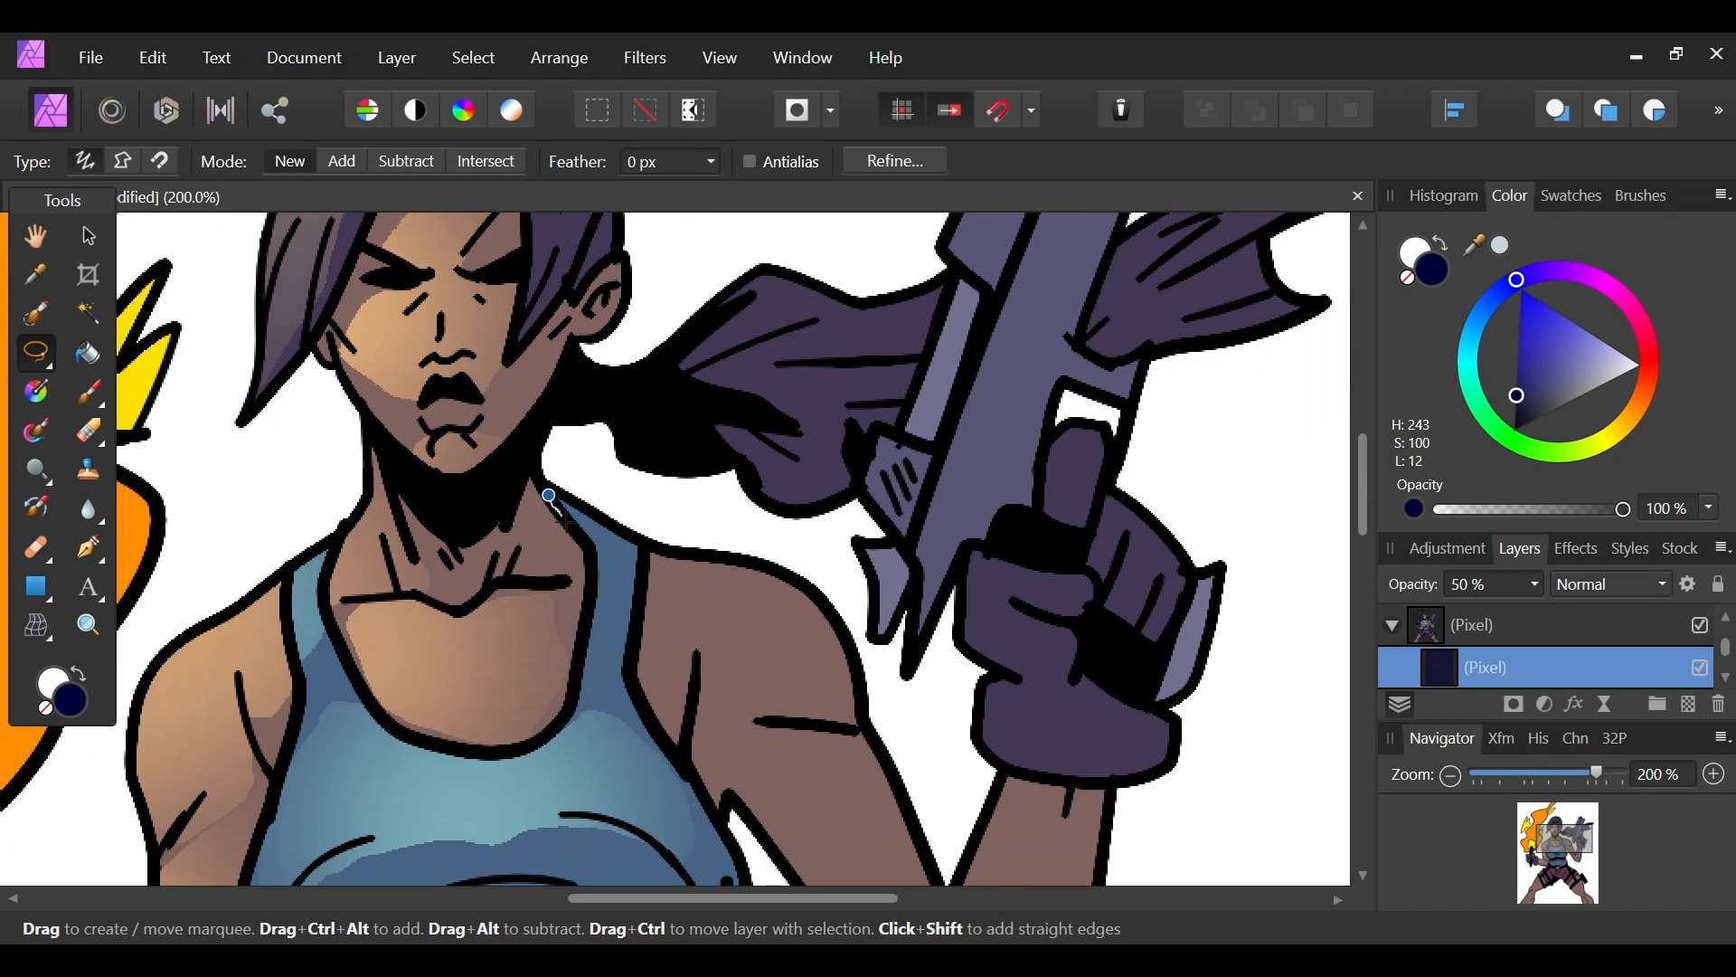
pyautogui.moveTo(597, 669)
pyautogui.mouseDown()
pyautogui.moveTo(625, 540)
pyautogui.moveTo(552, 497)
pyautogui.mouseUp()
pyautogui.click(87, 431)
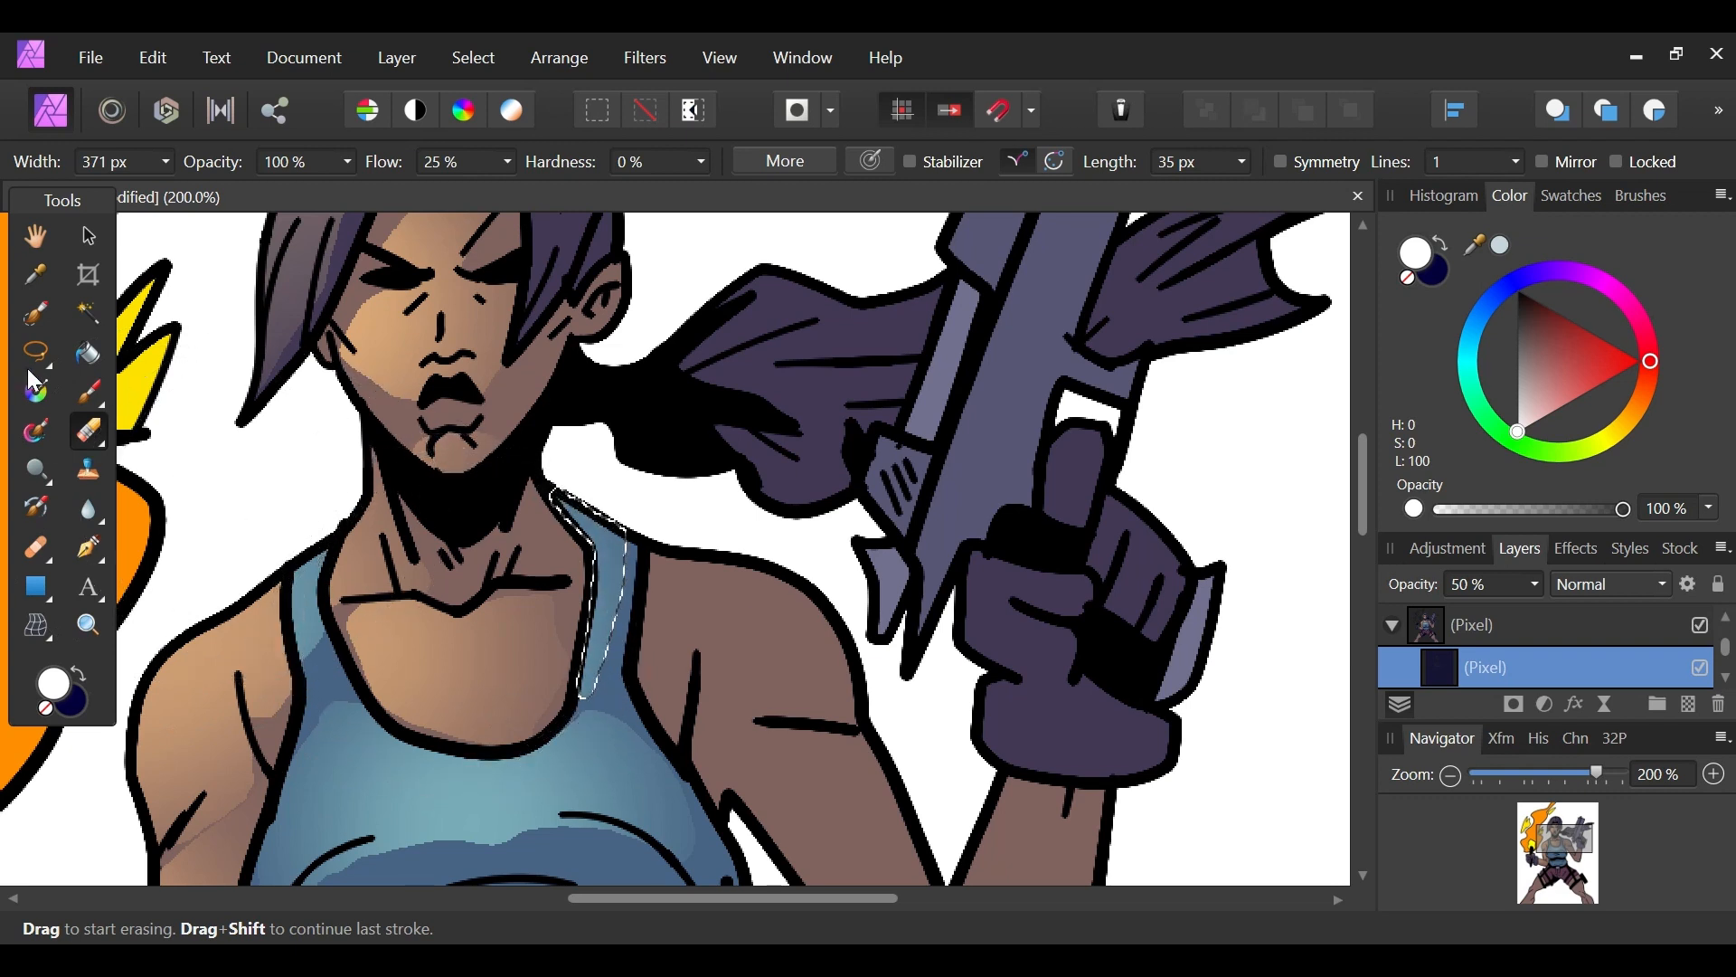
pyautogui.press('l')
# Step: Select the top of the gun arm's shoulder freehand and softly erase its shadow from the flame side
pyautogui.moveTo(1565, 841); pyautogui.dragTo(1554, 866)
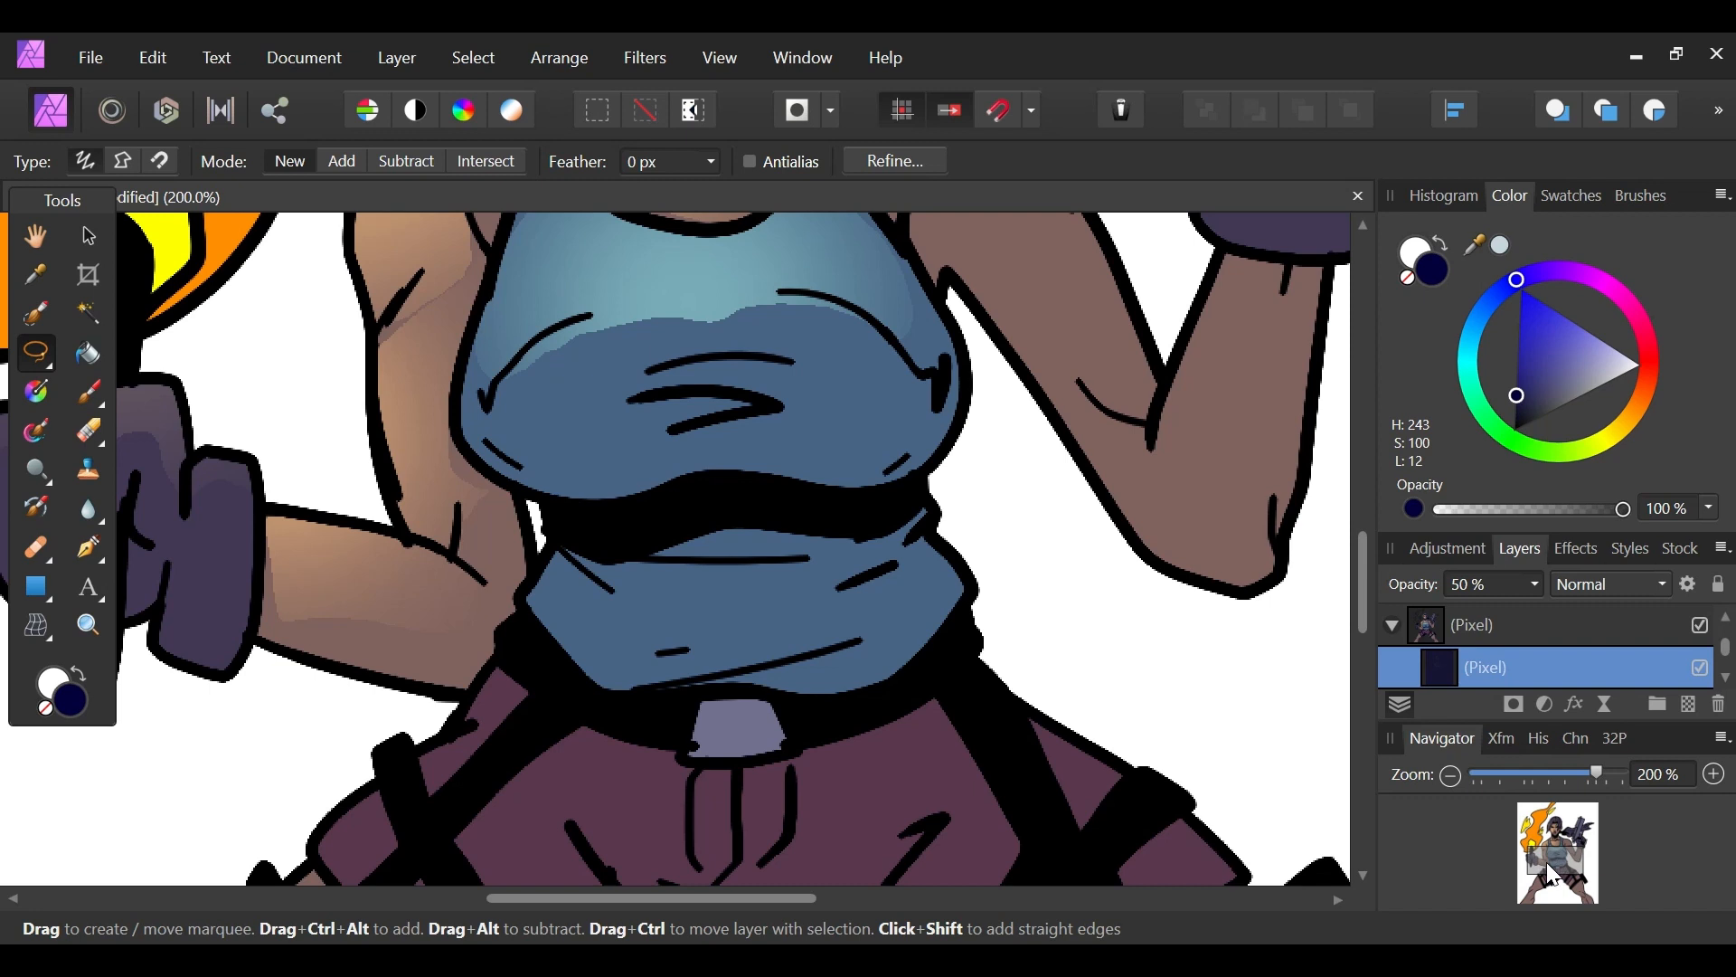
pyautogui.moveTo(1546, 861)
pyautogui.mouseDown()
pyautogui.moveTo(1572, 856)
pyautogui.moveTo(1541, 857)
pyautogui.moveTo(1565, 834)
pyautogui.mouseUp()
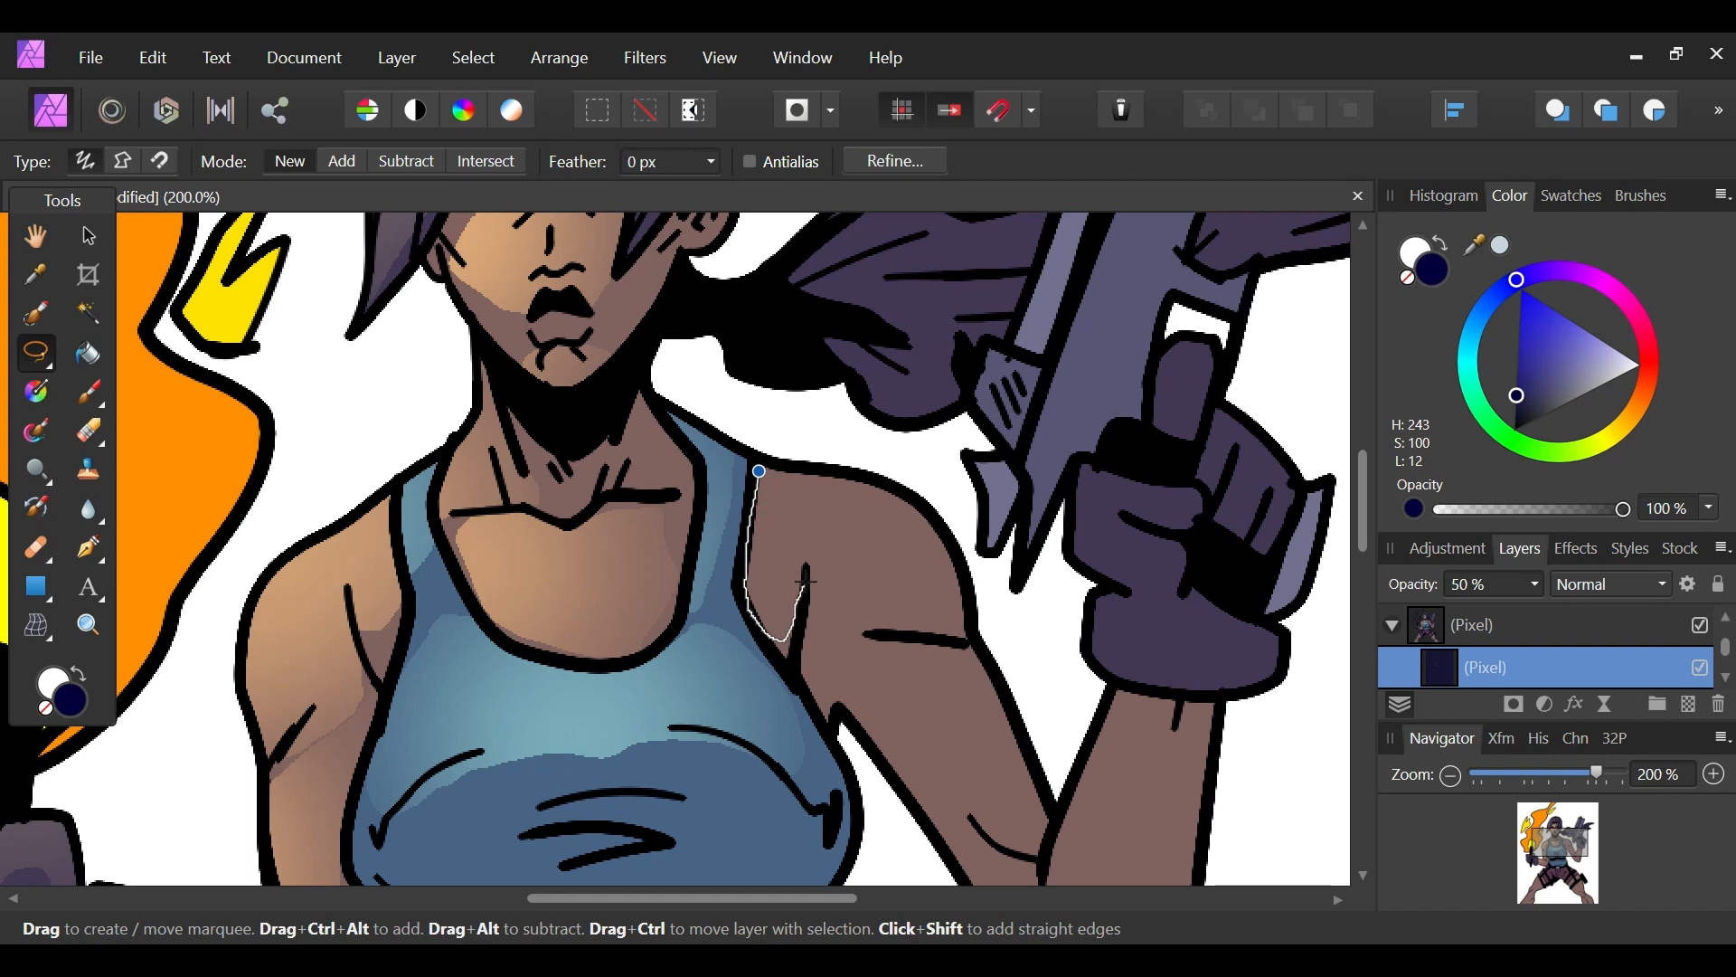
pyautogui.moveTo(869, 603)
pyautogui.mouseDown()
pyautogui.moveTo(948, 550)
pyautogui.moveTo(937, 504)
pyautogui.moveTo(821, 468)
pyautogui.mouseUp()
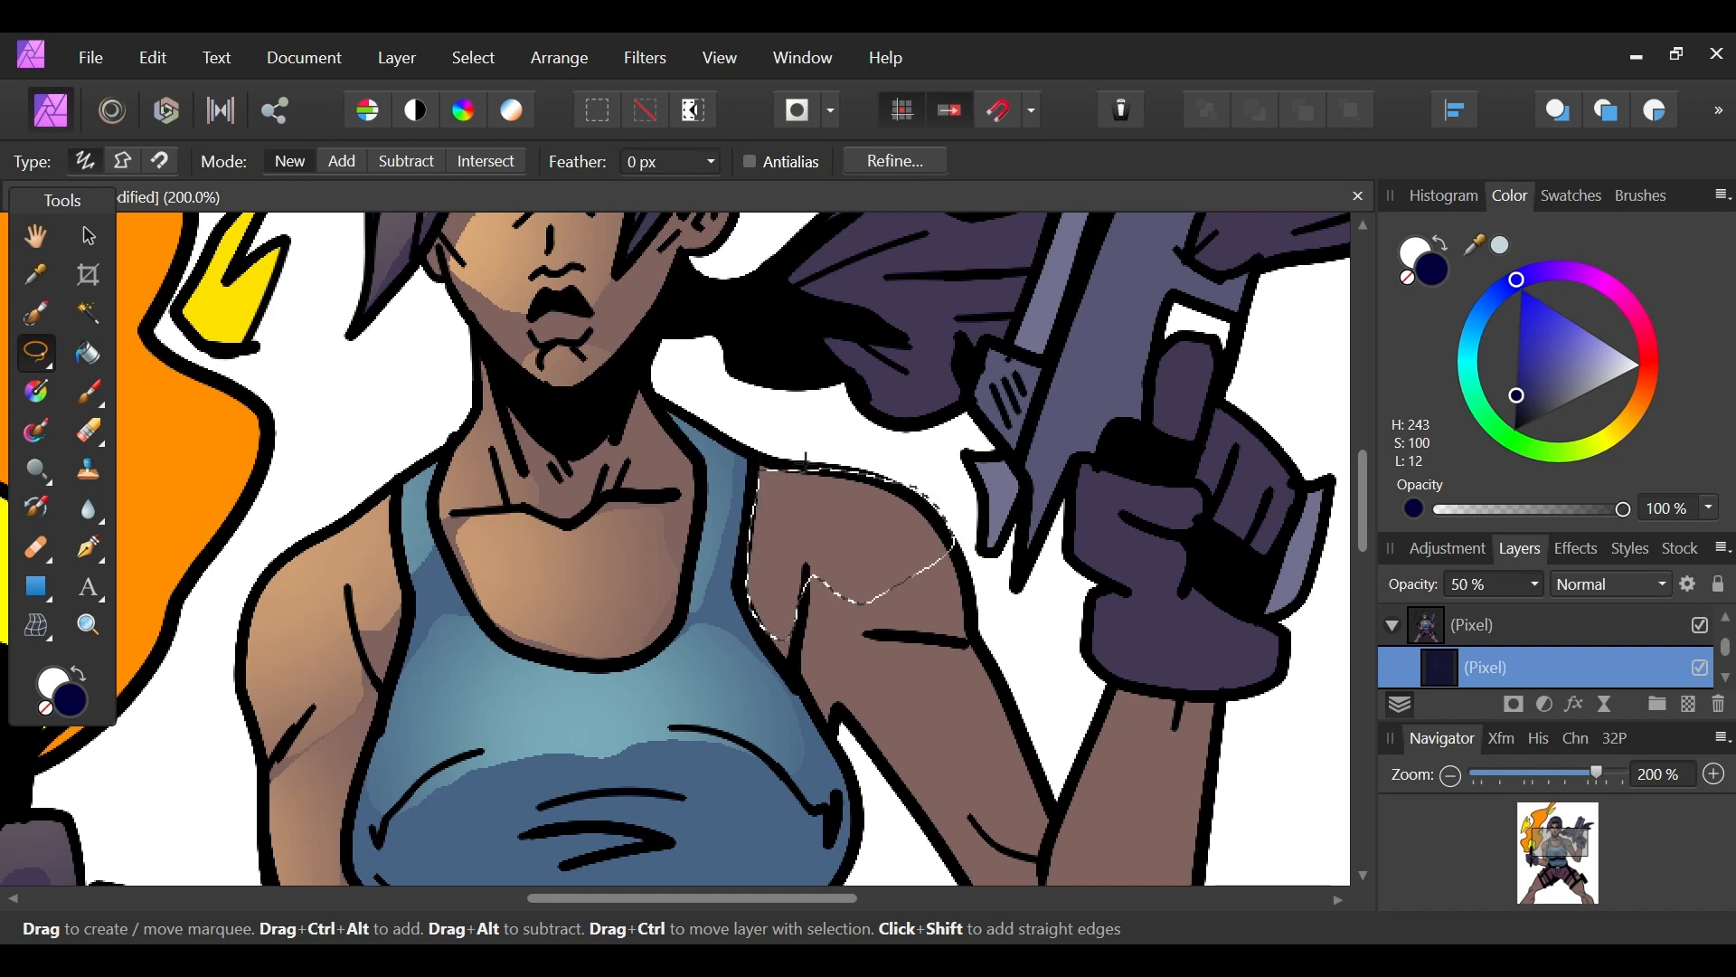
pyautogui.click(101, 425)
pyautogui.press('x')
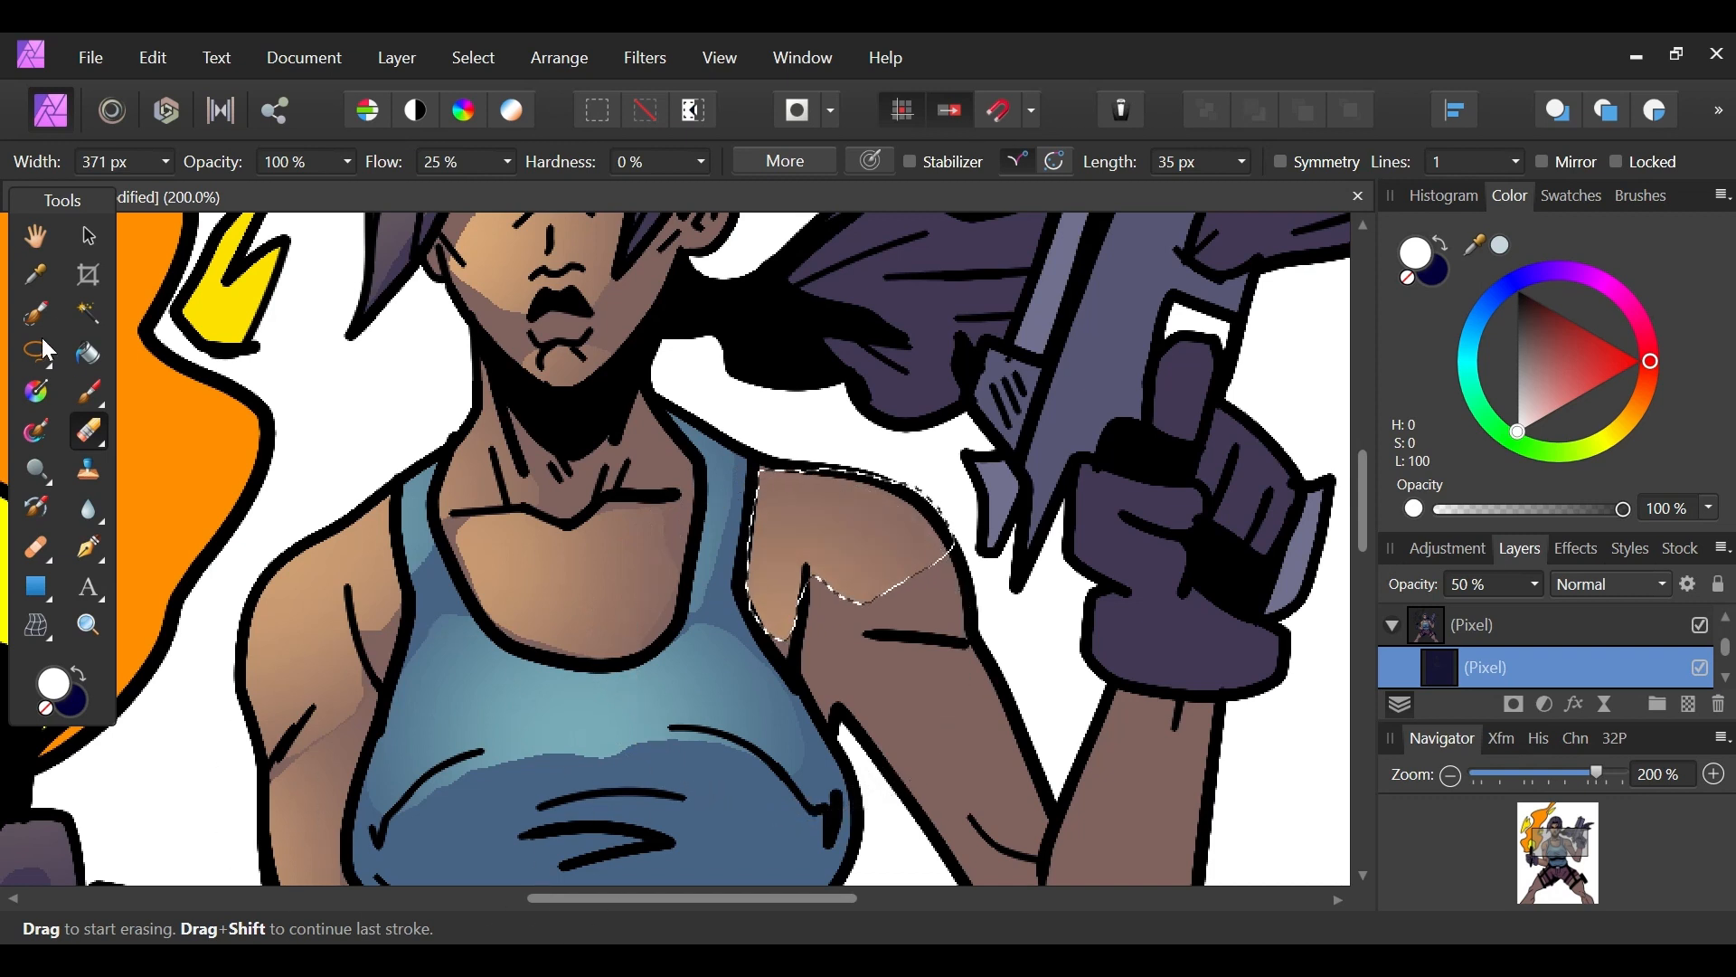
pyautogui.moveTo(775, 432)
pyautogui.mouseDown()
pyautogui.moveTo(542, 407)
pyautogui.moveTo(745, 484)
pyautogui.moveTo(685, 465)
pyautogui.mouseUp()
pyautogui.press('l')
pyautogui.press('x')
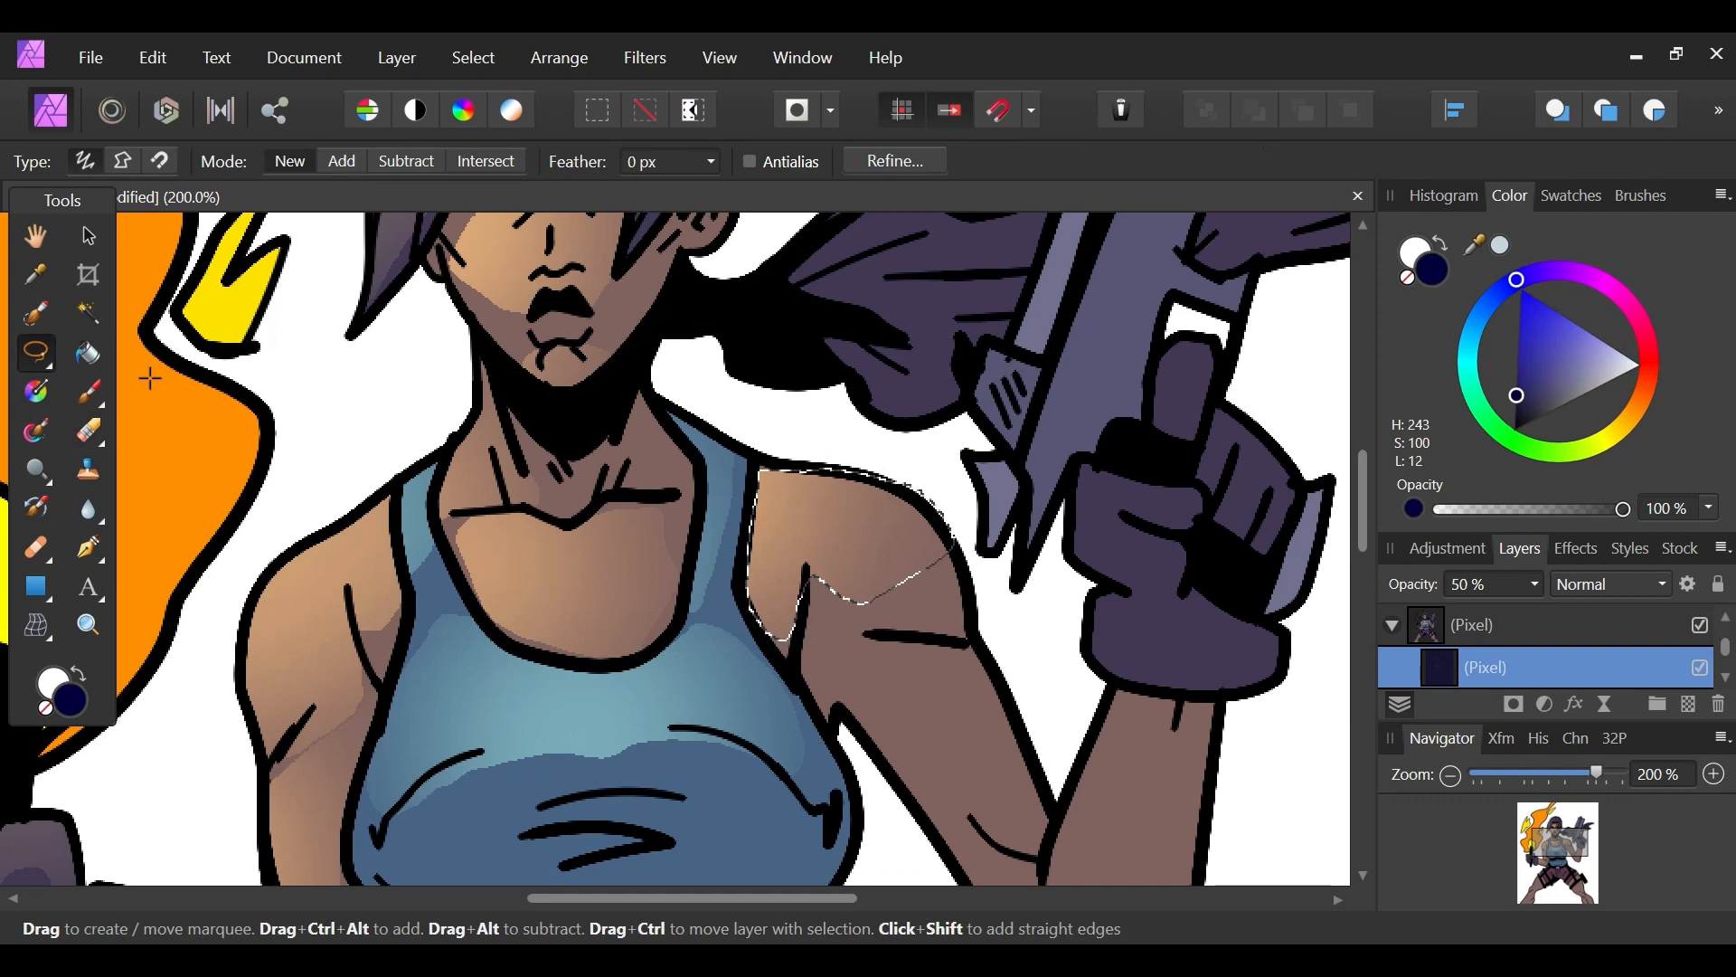
# Step: Select the gun arm's upper arm down to the elbow crease freehand, softly erase its shadow, and deselect
pyautogui.moveTo(1566, 854)
pyautogui.mouseDown()
pyautogui.moveTo(1548, 833)
pyautogui.moveTo(1586, 861)
pyautogui.moveTo(1565, 850)
pyautogui.mouseUp()
pyautogui.moveTo(640, 517)
pyautogui.mouseDown()
pyautogui.moveTo(750, 654)
pyautogui.moveTo(780, 671)
pyautogui.moveTo(827, 622)
pyautogui.mouseUp()
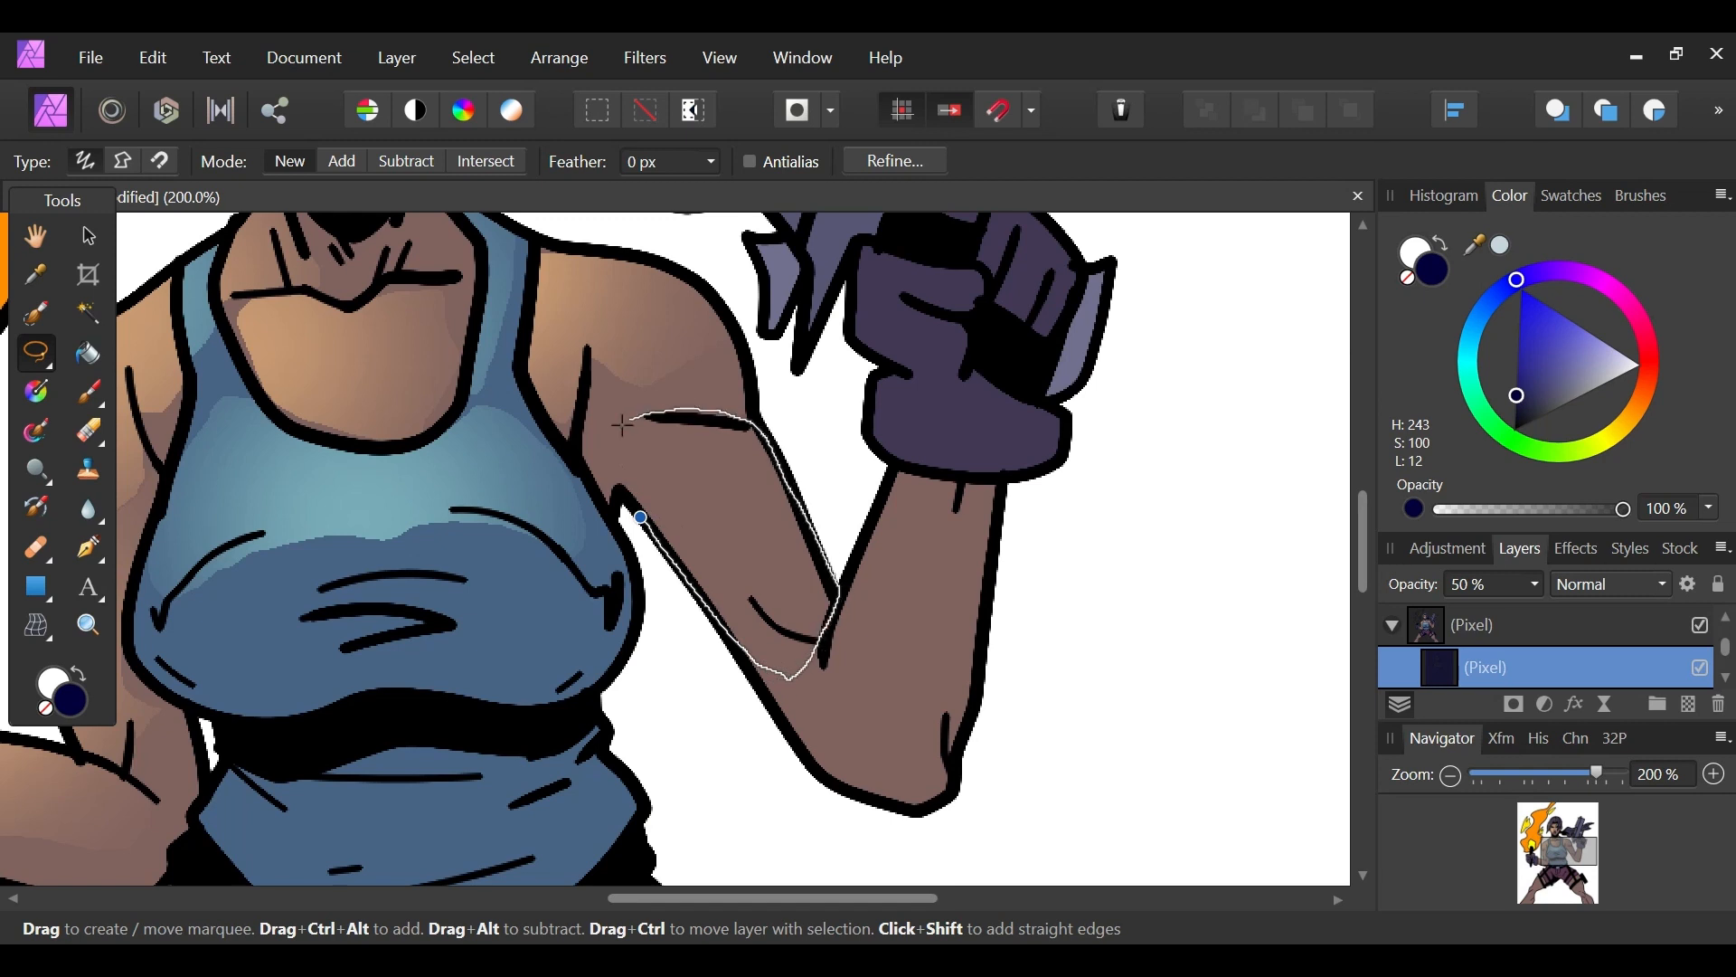
pyautogui.moveTo(641, 517); pyautogui.dragTo(640, 516)
pyautogui.click(88, 431)
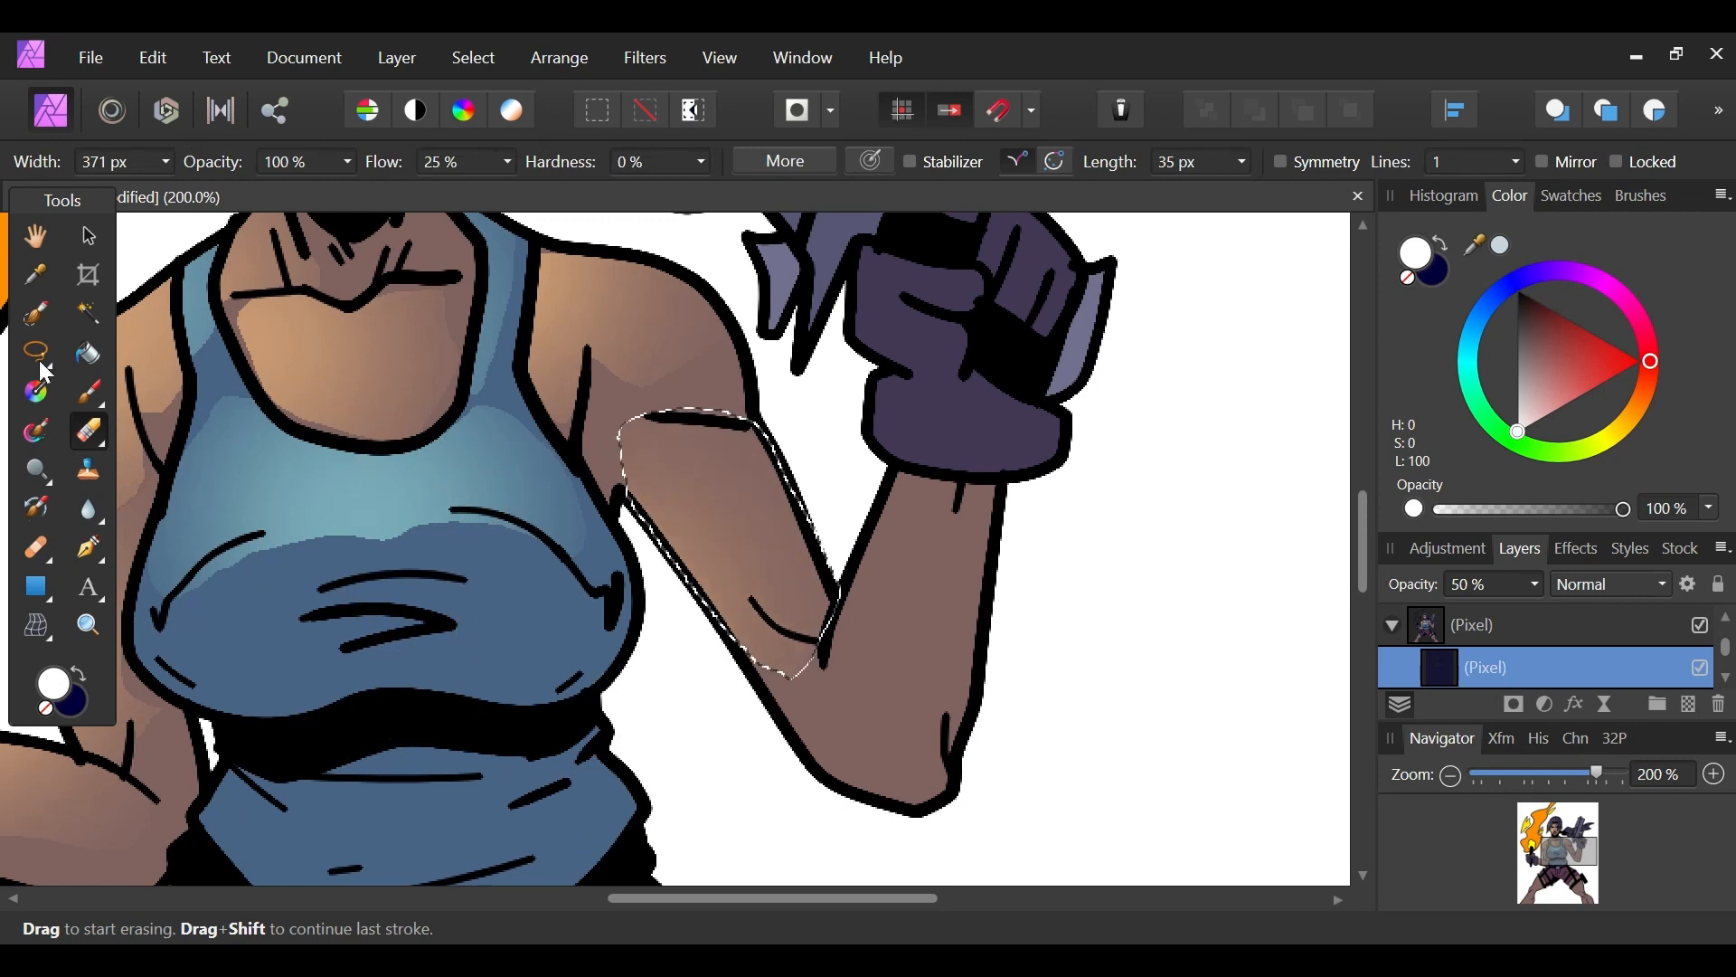
pyautogui.press('l')
pyautogui.press('x')
pyautogui.hotkey('ctrl', 'd')
# Step: Select the flame-facing part of the gun arm's forearm freehand, softly erase its shadow, and deselect
pyautogui.moveTo(1598, 776)
pyautogui.mouseDown()
pyautogui.moveTo(1547, 776)
pyautogui.moveTo(1584, 776)
pyautogui.mouseUp()
pyautogui.moveTo(1572, 866); pyautogui.dragTo(1563, 839)
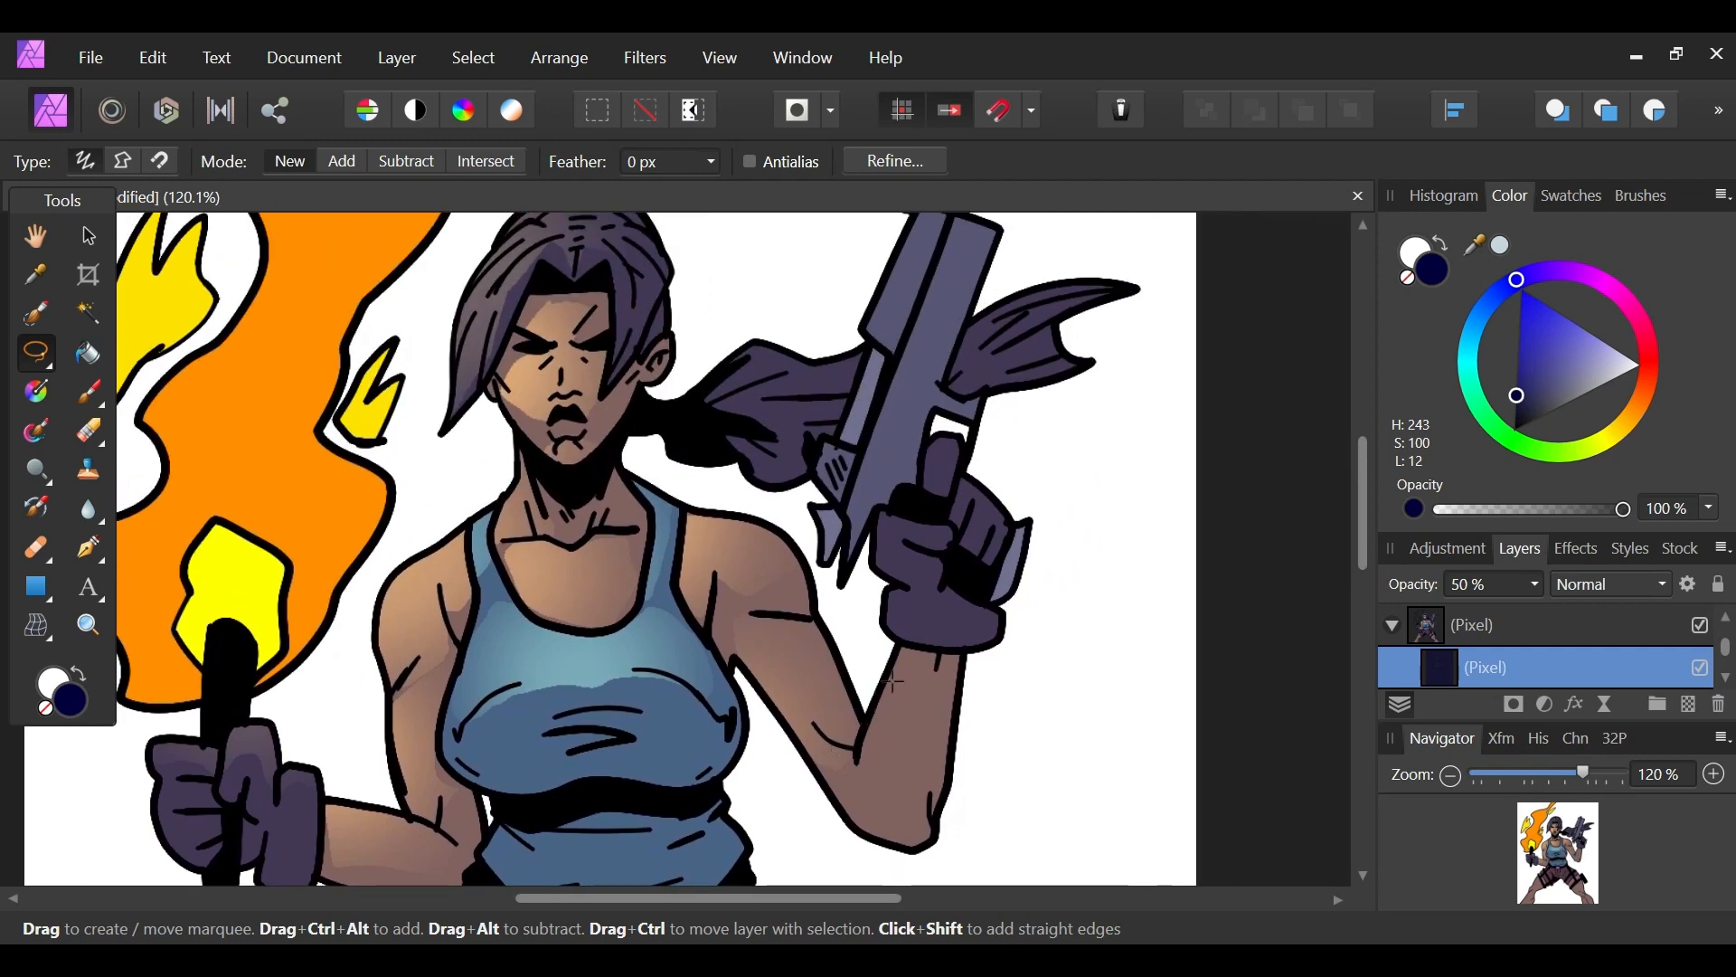
pyautogui.moveTo(899, 651); pyautogui.dragTo(852, 771)
pyautogui.moveTo(917, 660); pyautogui.dragTo(901, 653)
pyautogui.press('e')
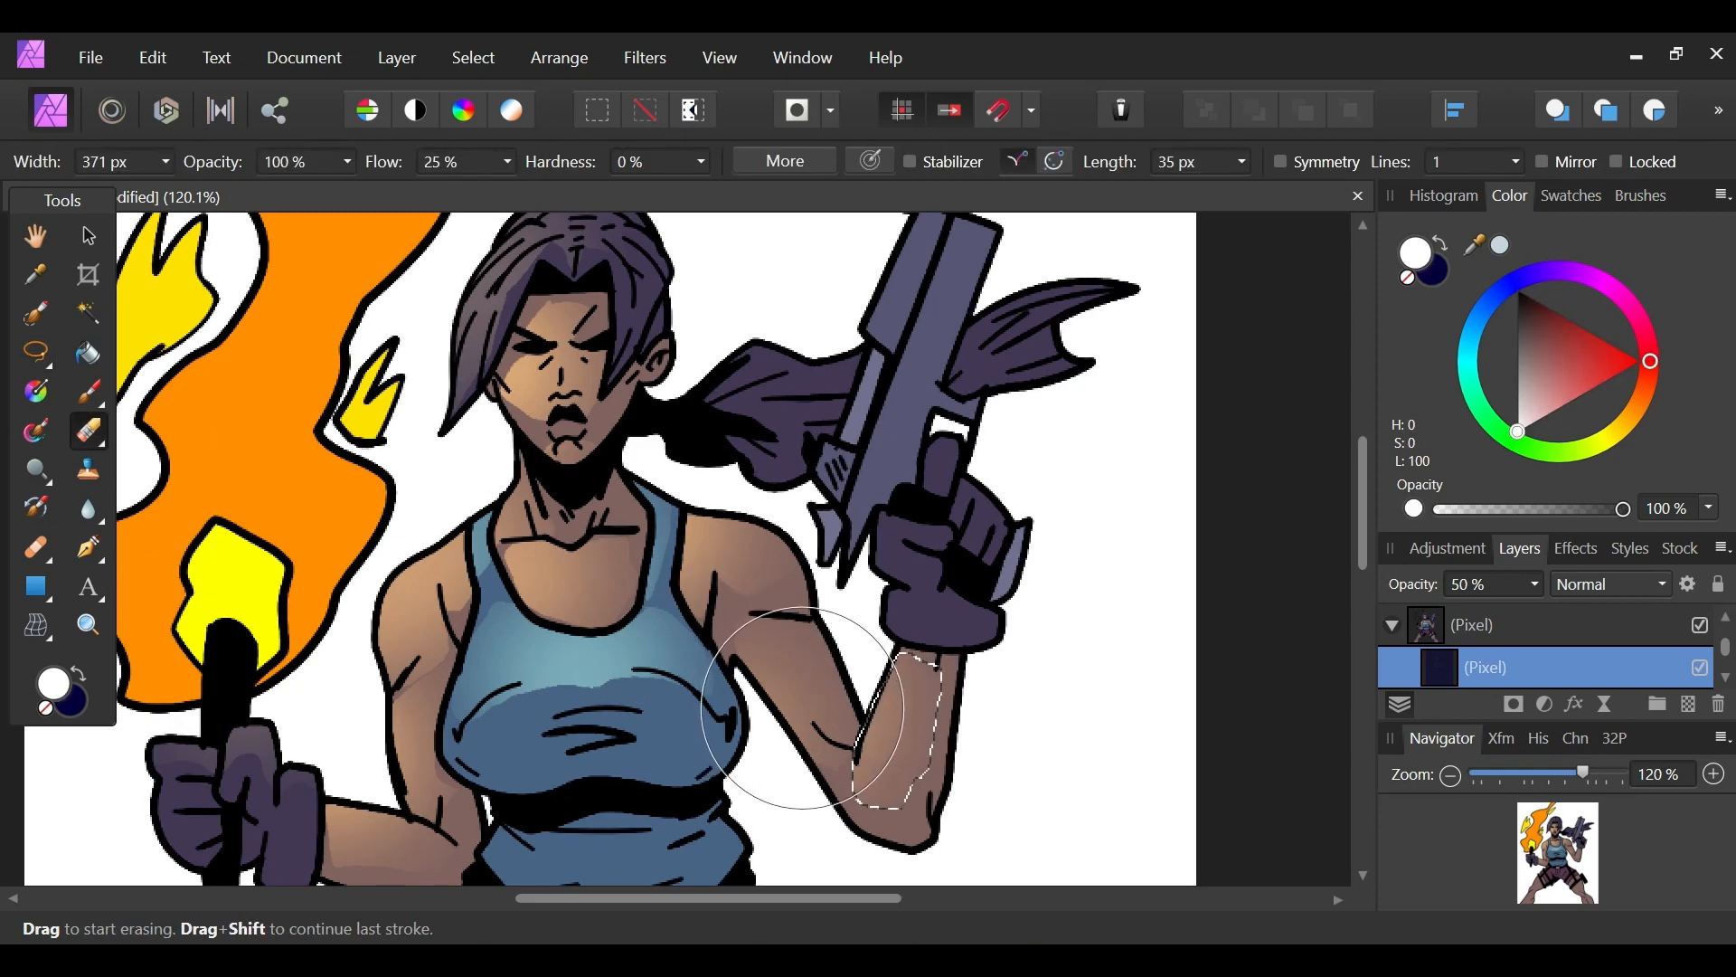
pyautogui.click(47, 357)
pyautogui.click(760, 537)
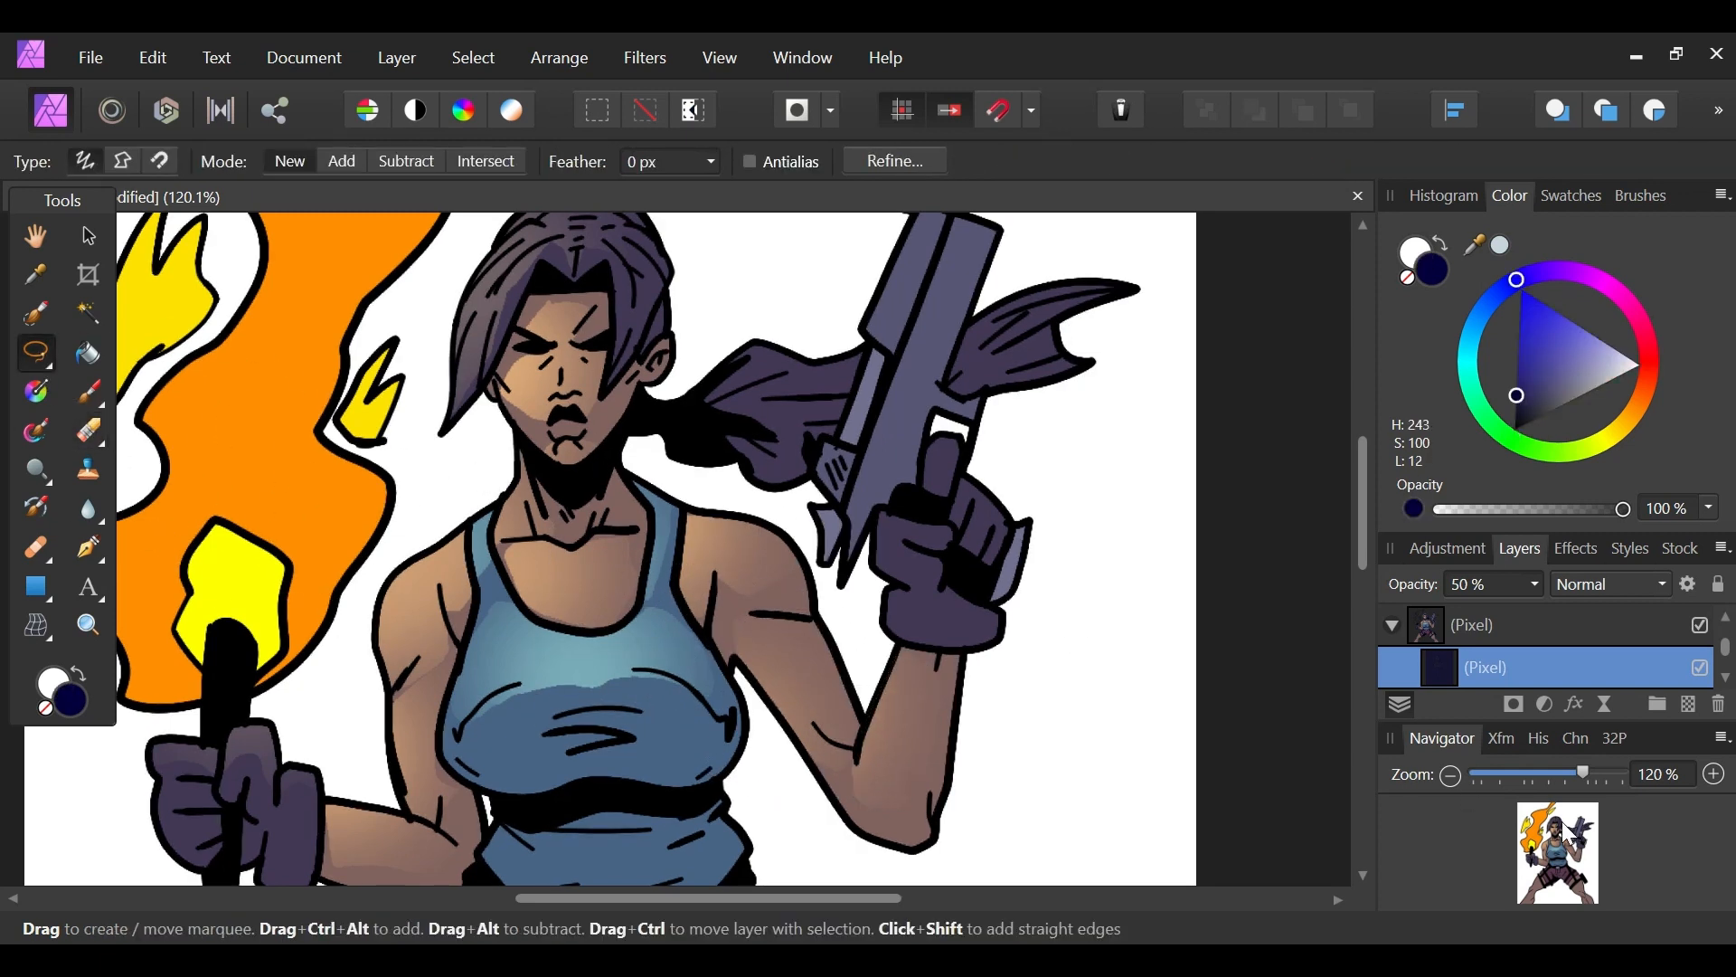
# Step: Select the flame-facing fingers and palm of the gun-hand glove freehand, softly erase their shadow, and deselect
pyautogui.moveTo(1573, 882); pyautogui.dragTo(1579, 776)
pyautogui.click(1592, 774)
pyautogui.moveTo(1561, 847)
pyautogui.mouseDown()
pyautogui.moveTo(1564, 861)
pyautogui.moveTo(1573, 841)
pyautogui.mouseUp()
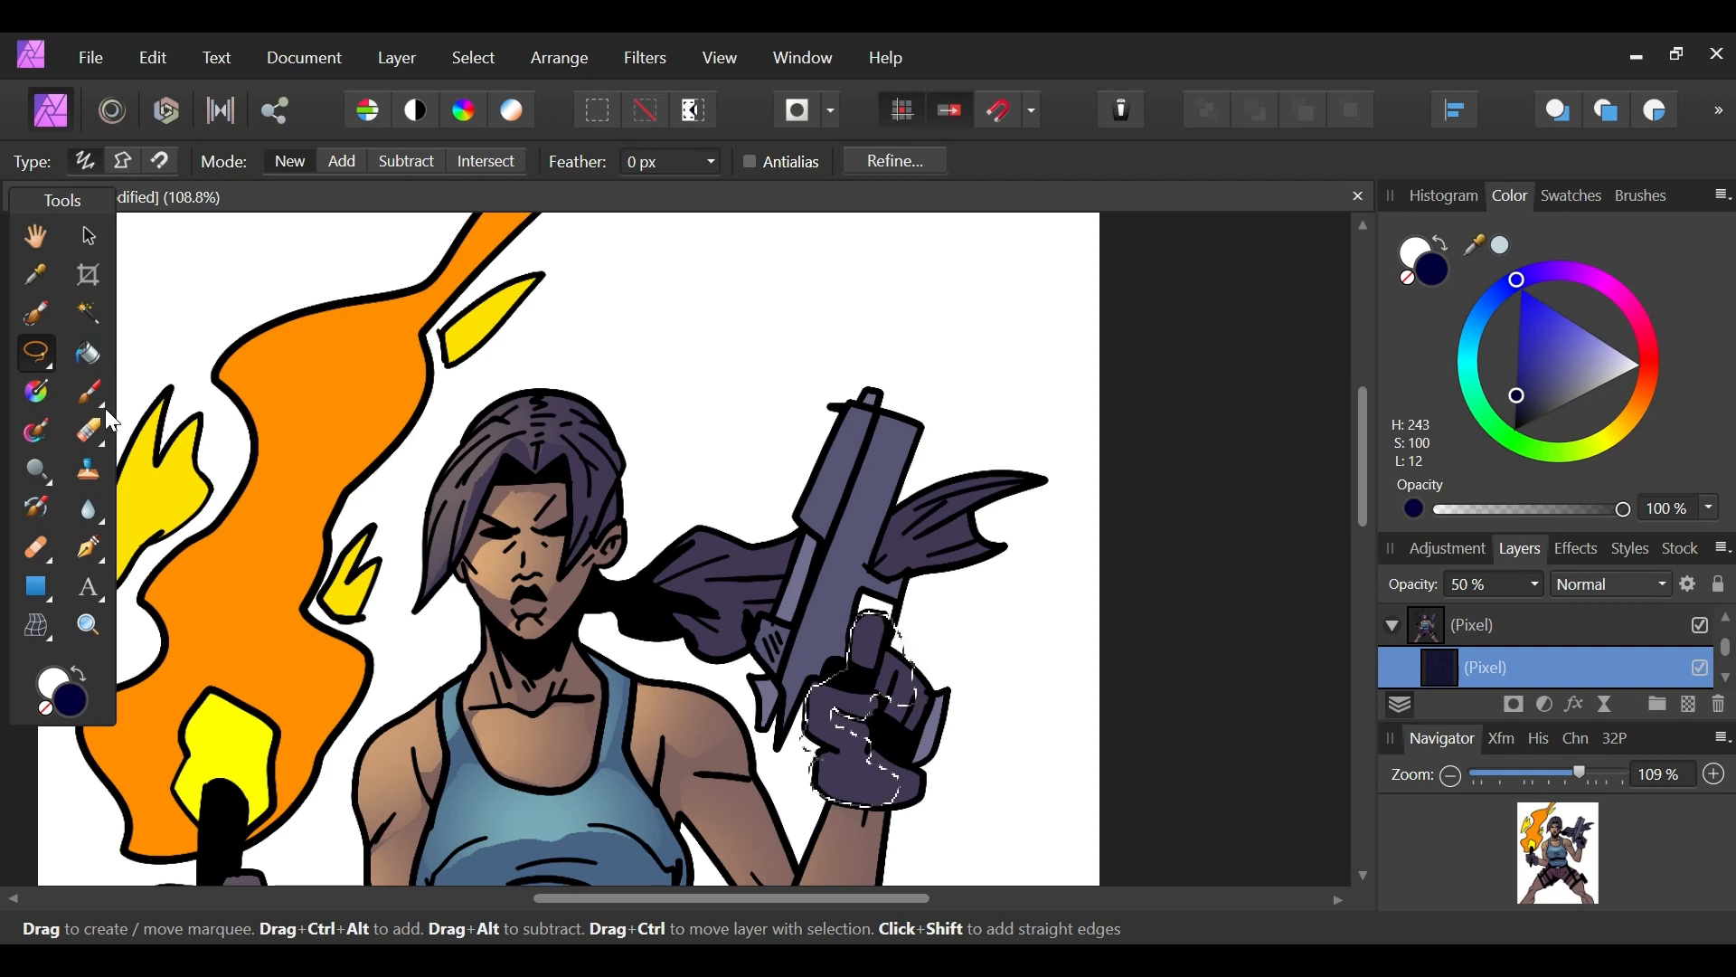
pyautogui.click(87, 430)
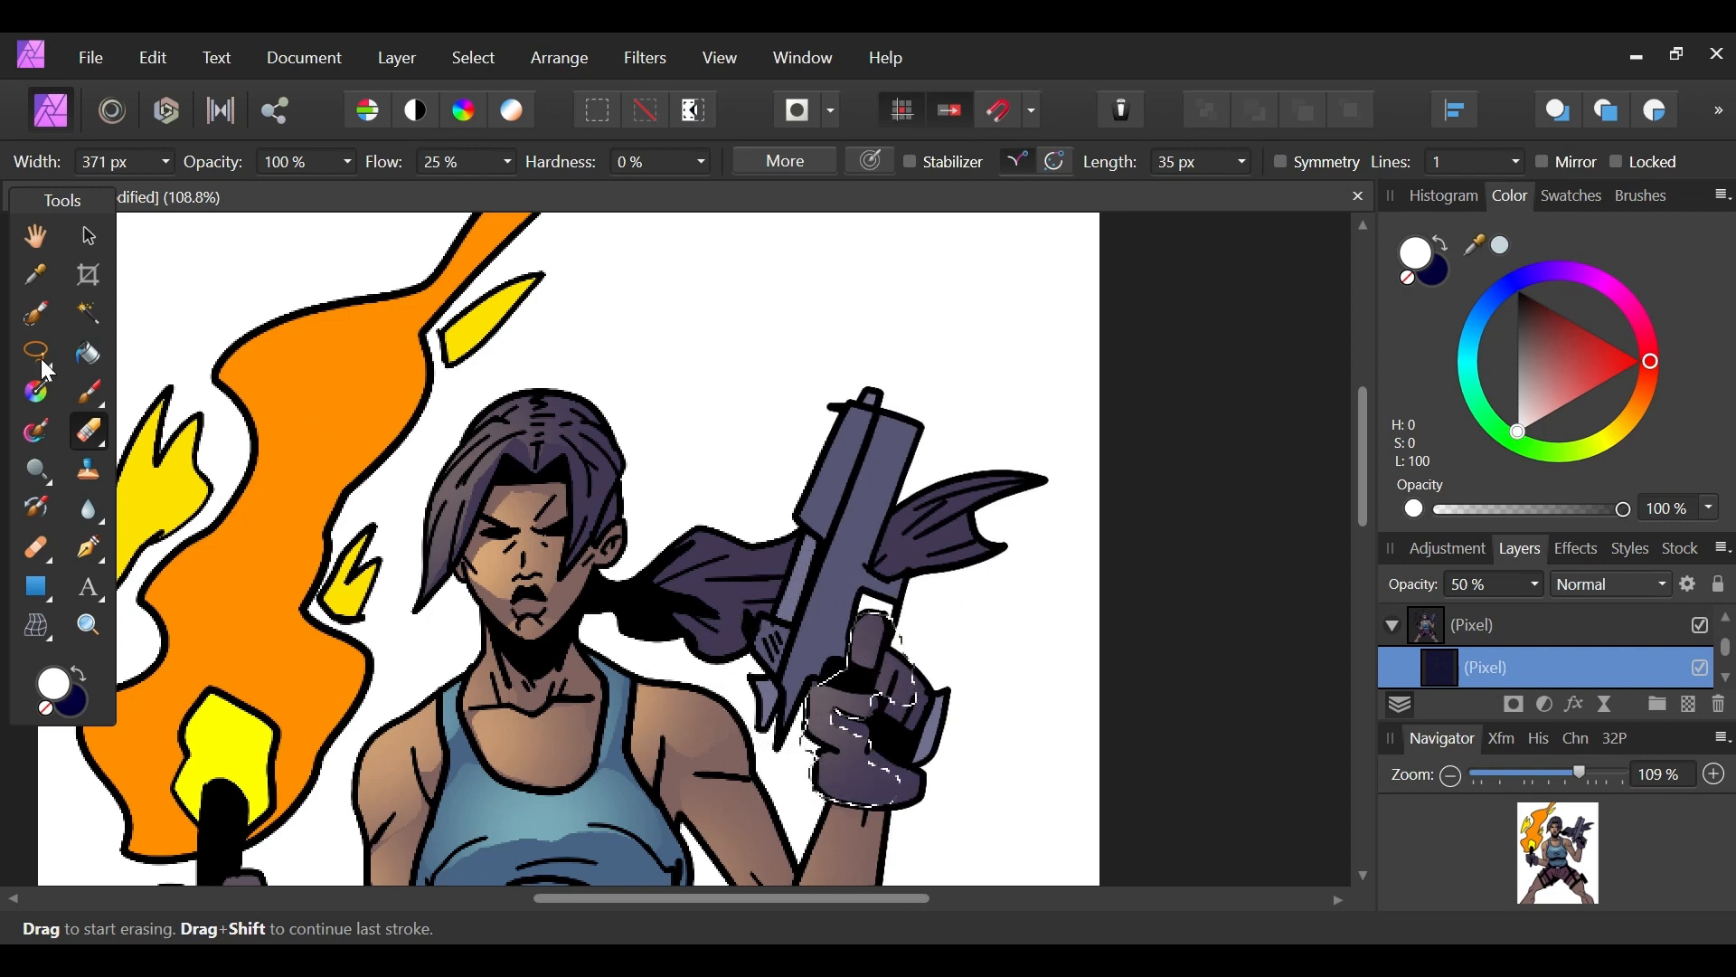
pyautogui.press('l')
pyautogui.hotkey('ctrl', 'd')
# Step: Select the tank top's midriff above the belt freehand, softly erase its shadow, and deselect
pyautogui.click(1565, 868)
pyautogui.moveTo(1563, 861)
pyautogui.mouseDown()
pyautogui.moveTo(1558, 827)
pyautogui.moveTo(1557, 874)
pyautogui.mouseUp()
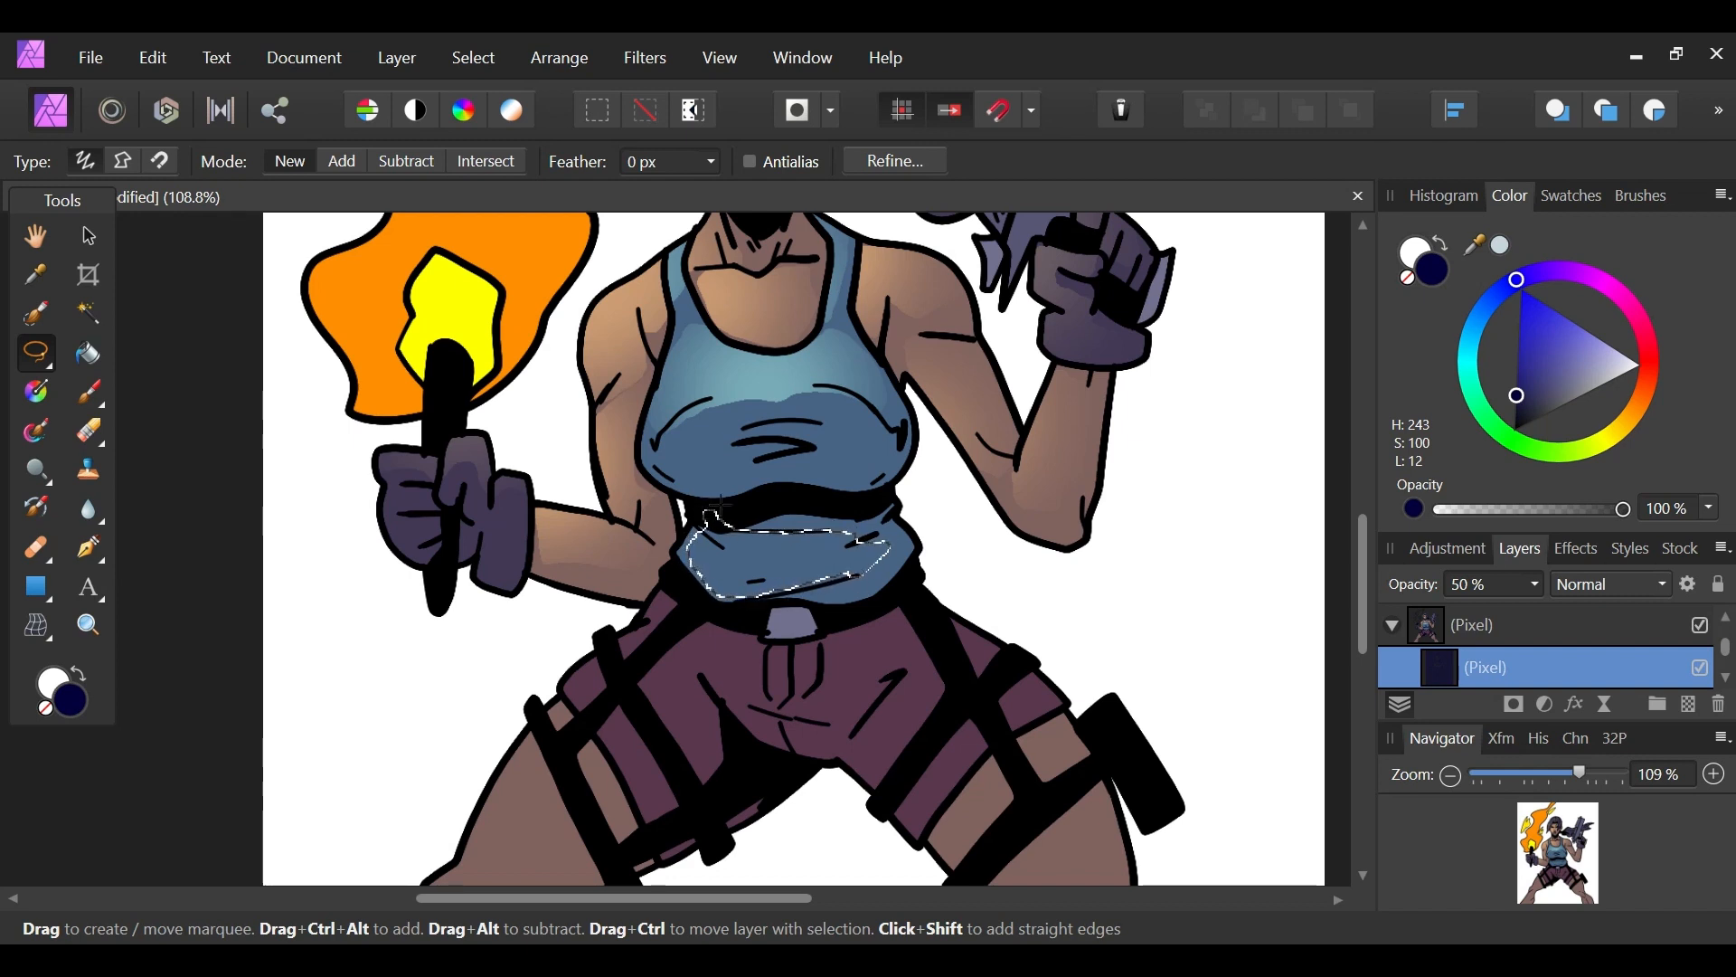
pyautogui.click(88, 389)
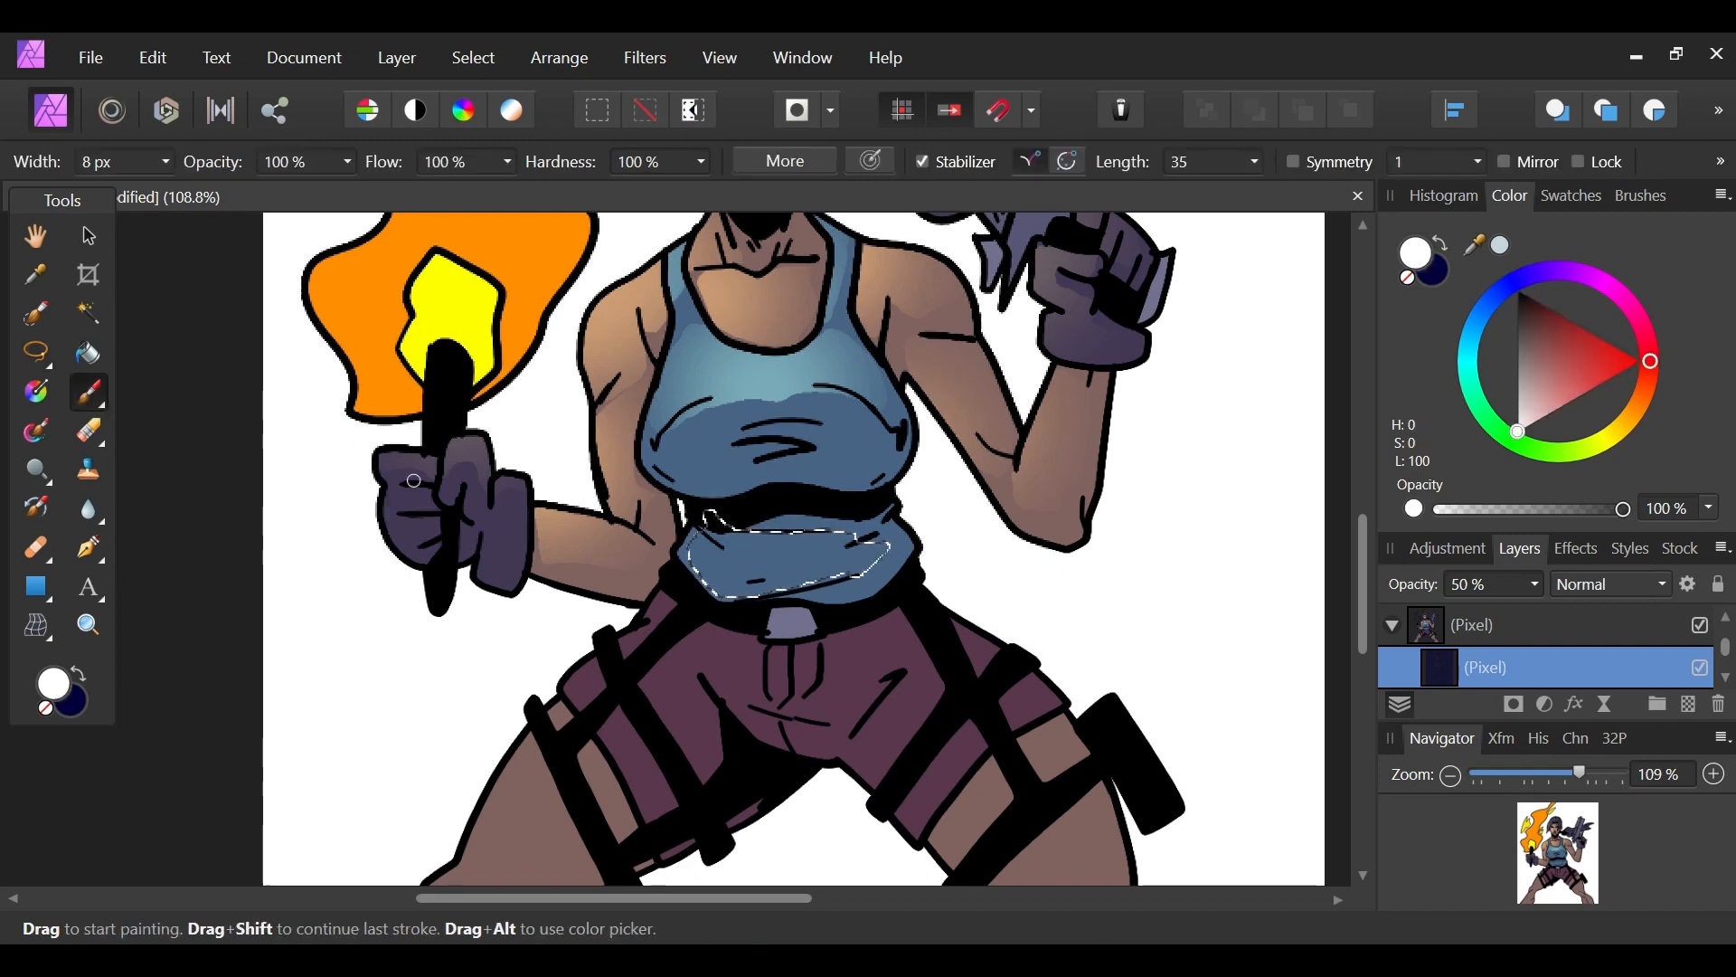
pyautogui.click(88, 431)
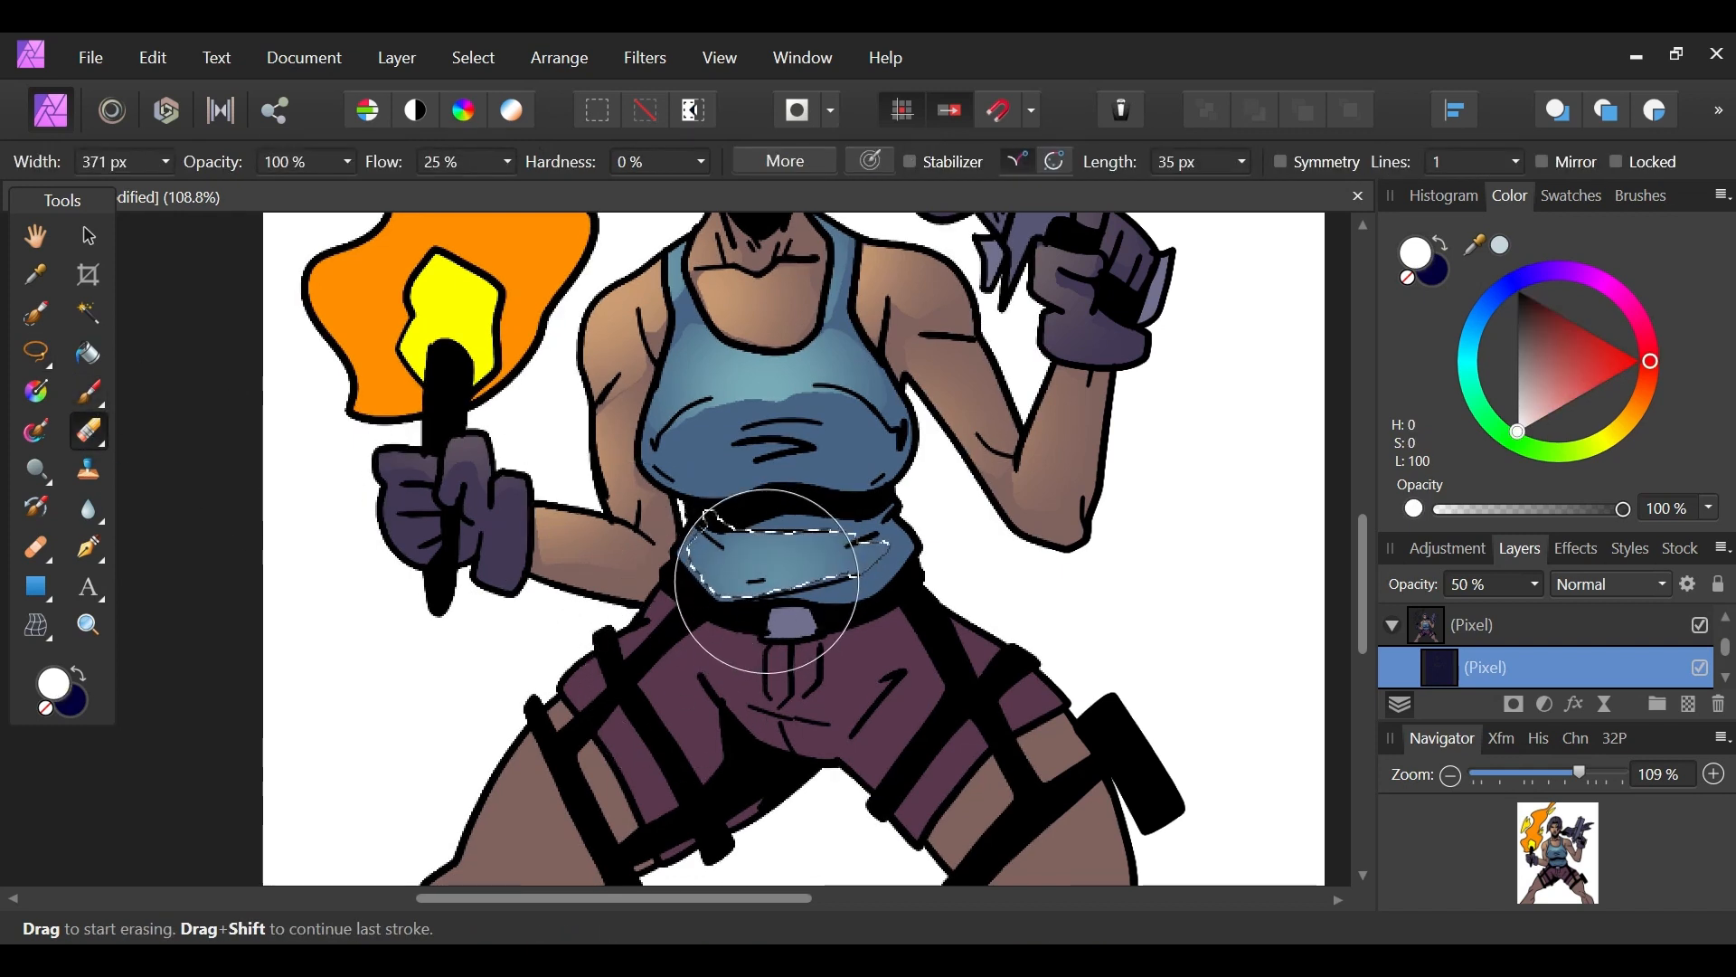
pyautogui.click(36, 353)
pyautogui.click(1280, 803)
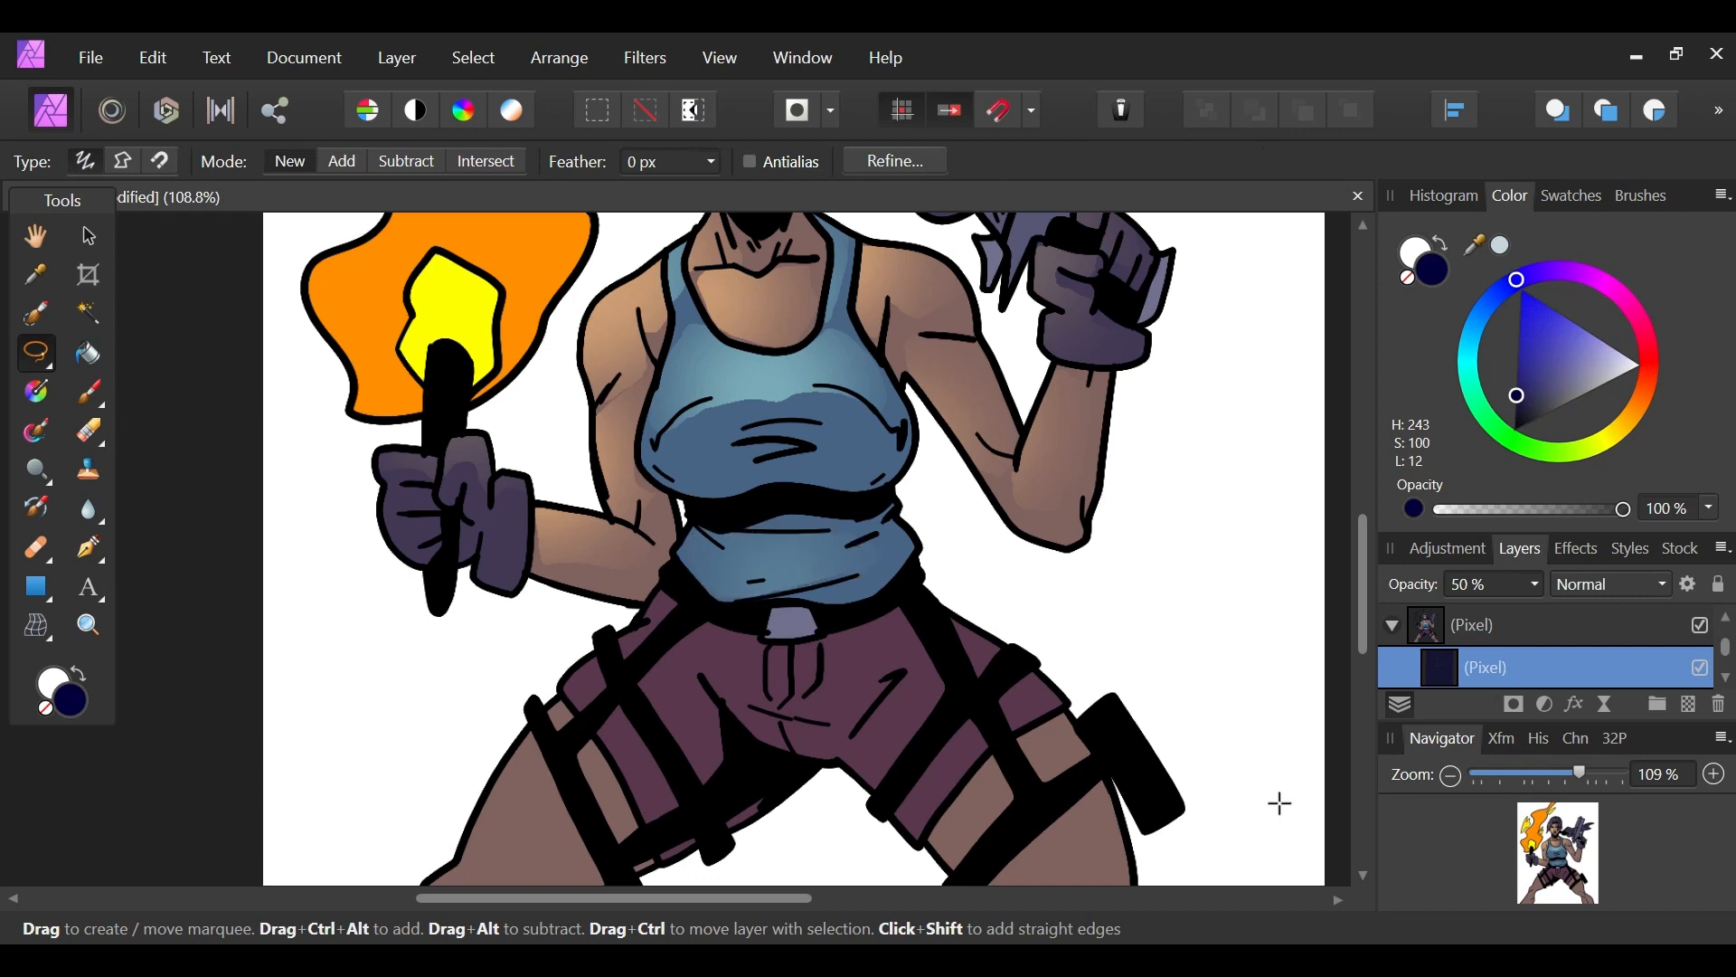
# Step: Select the flame-side part of the belt buckle freehand and softly erase its shadow
pyautogui.moveTo(1587, 900); pyautogui.dragTo(1553, 873)
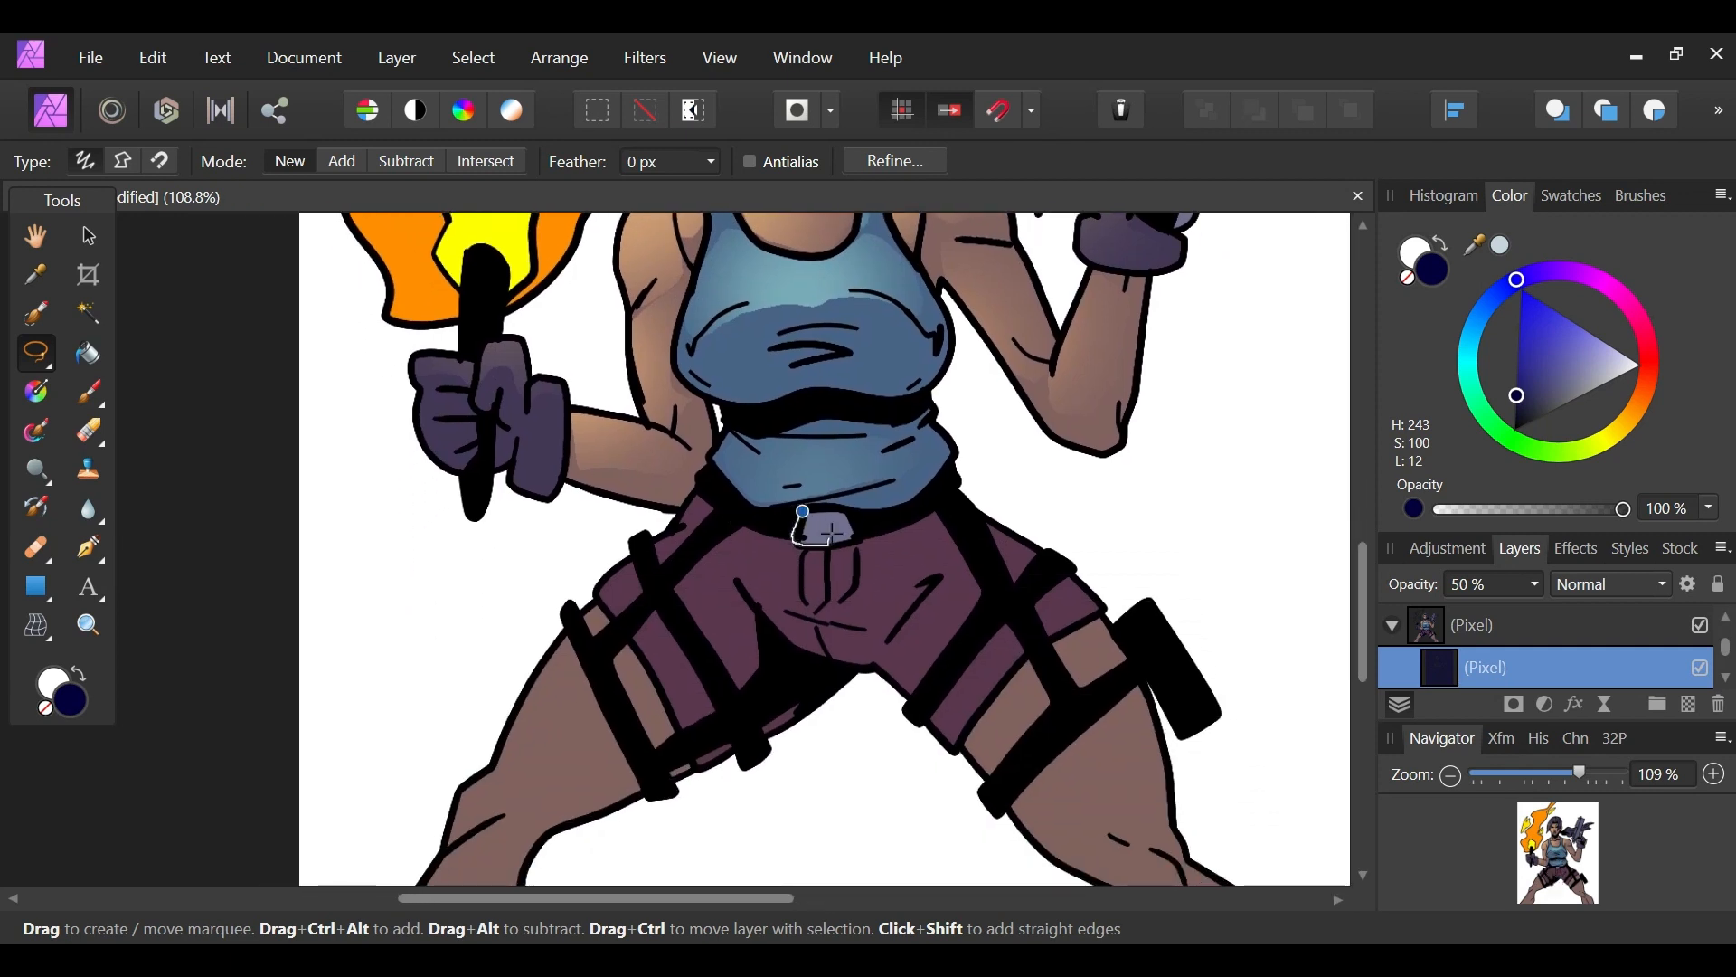
pyautogui.click(89, 431)
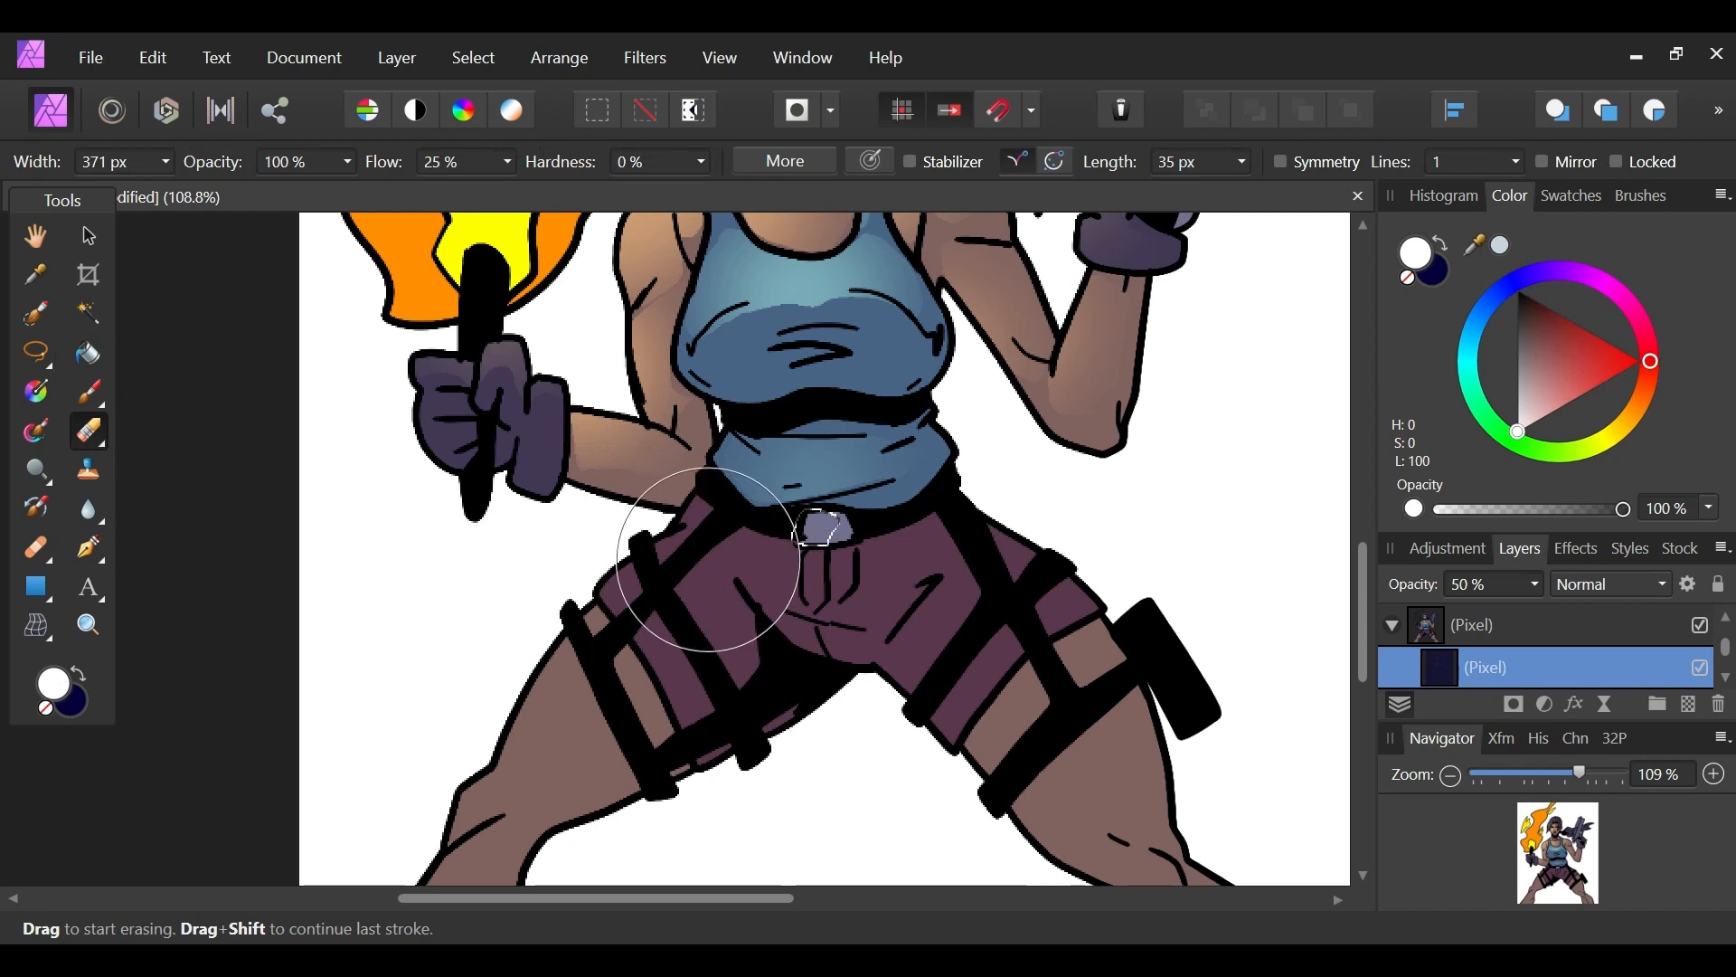
pyautogui.press('l')
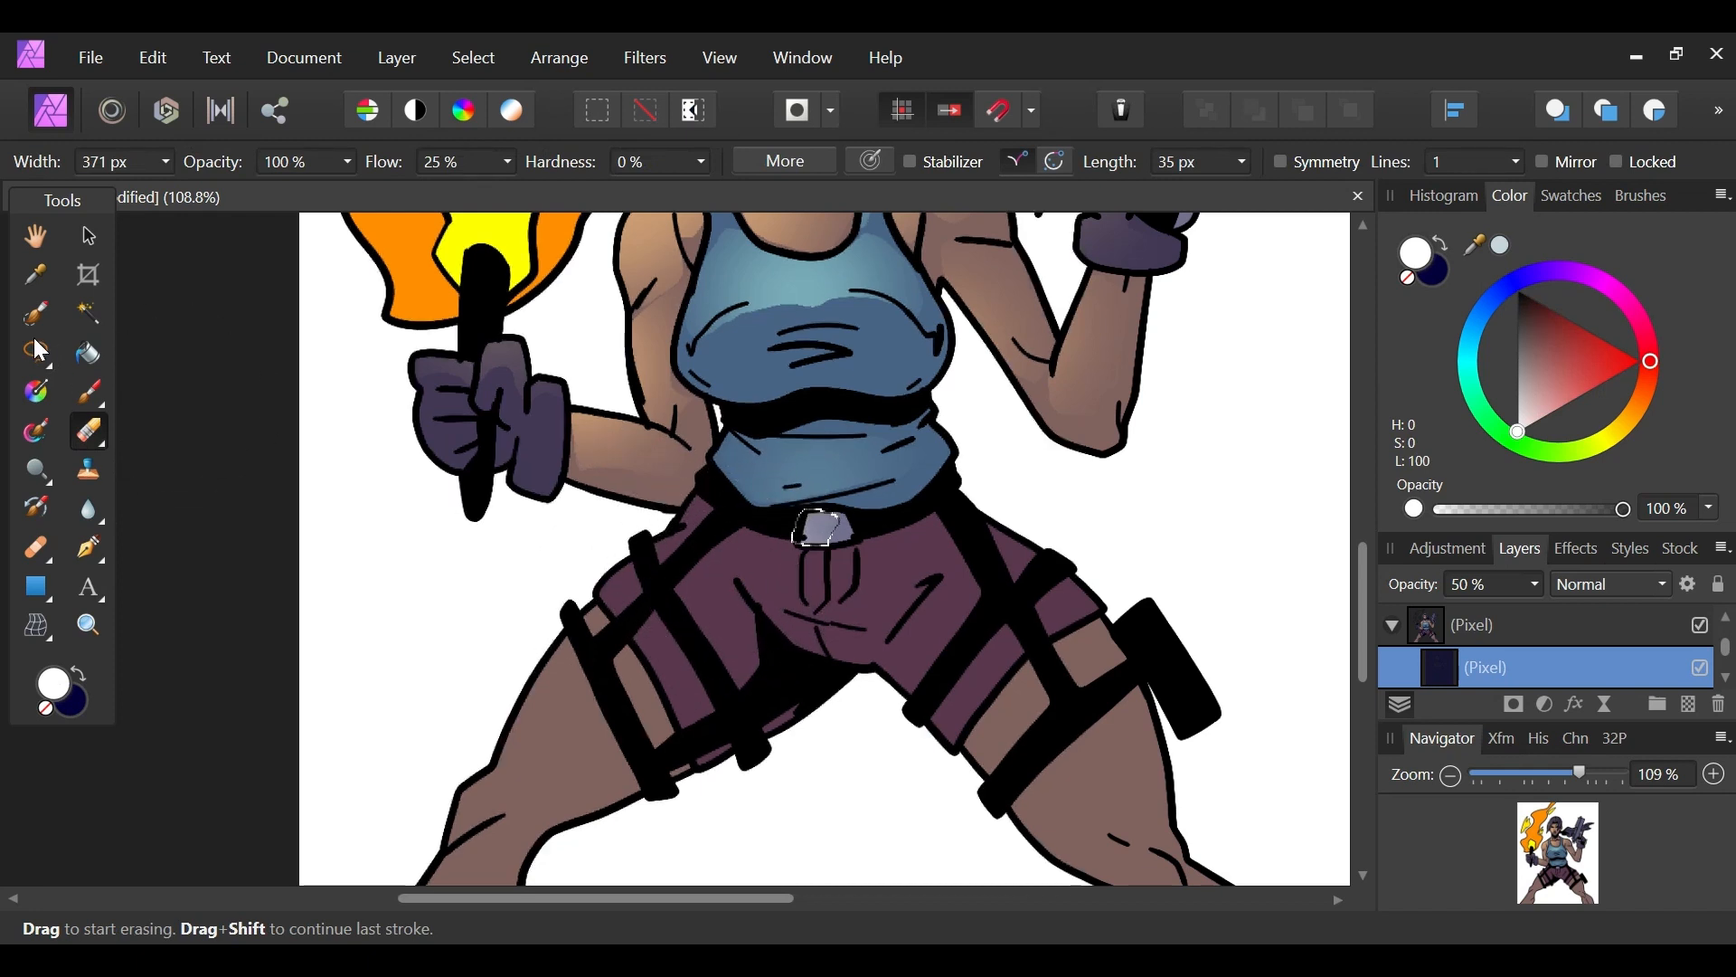
# Step: Select the flame-side upper thigh and the adjoining shorts freehand, softly erase their shadow, and deselect
pyautogui.moveTo(1558, 870)
pyautogui.mouseDown()
pyautogui.moveTo(1560, 852)
pyautogui.moveTo(1548, 891)
pyautogui.mouseUp()
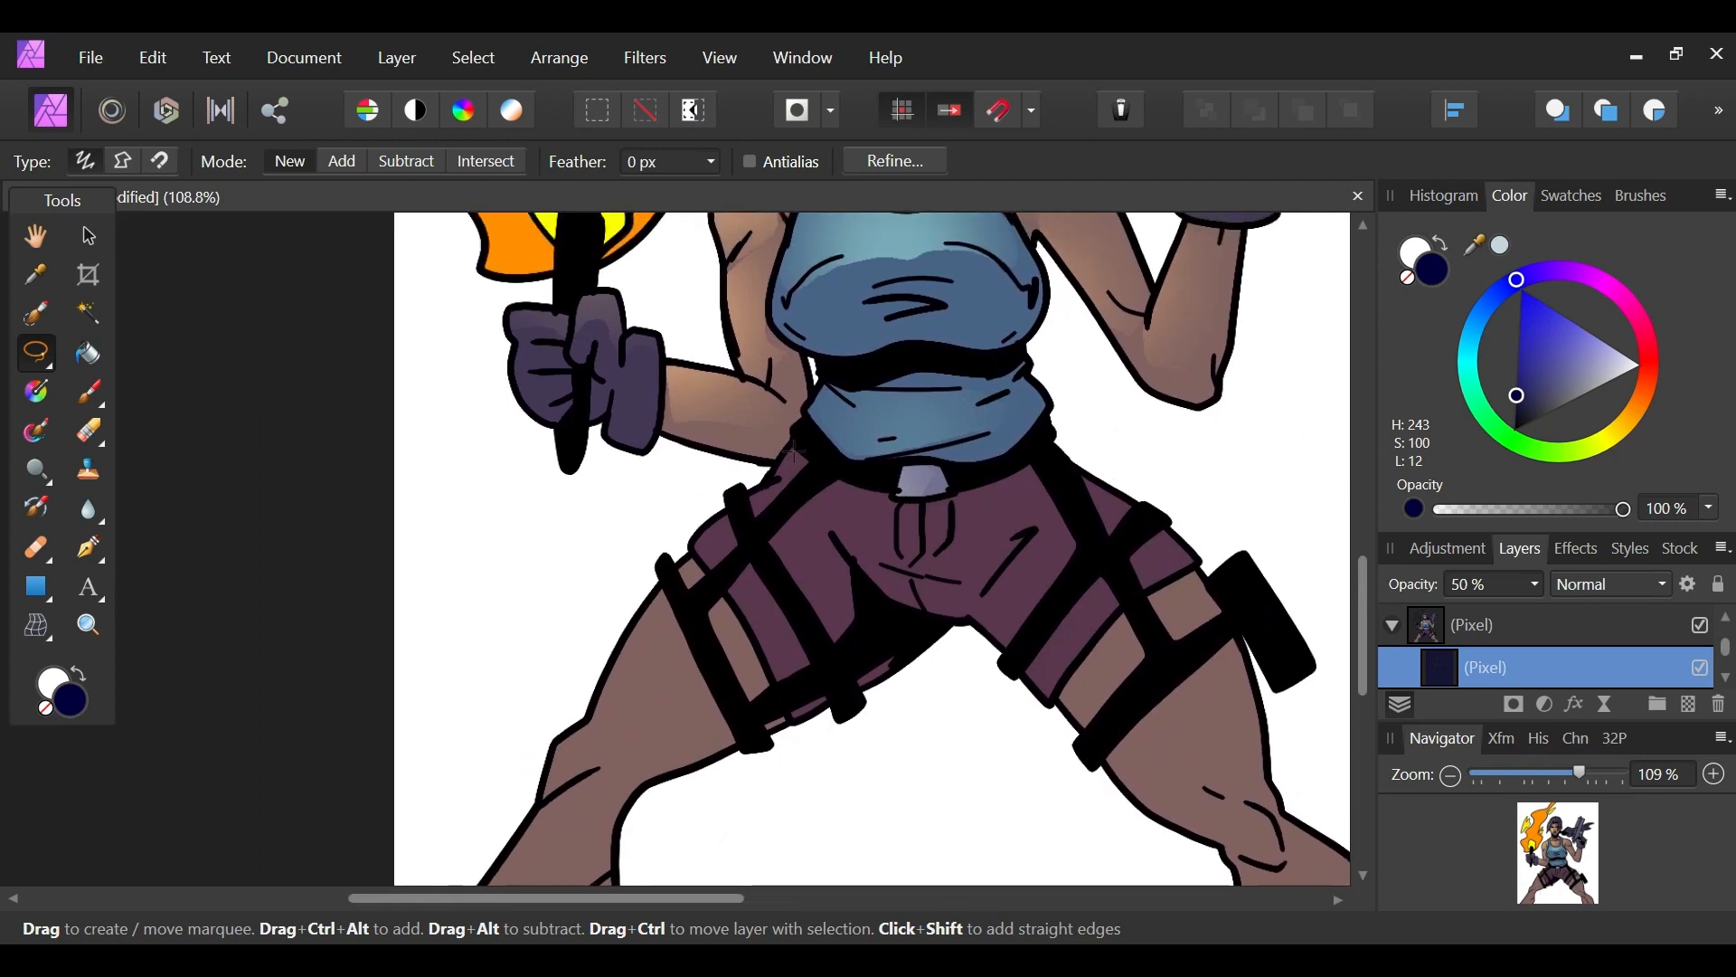
pyautogui.moveTo(671, 555); pyautogui.dragTo(606, 645)
pyautogui.moveTo(657, 696); pyautogui.dragTo(776, 595)
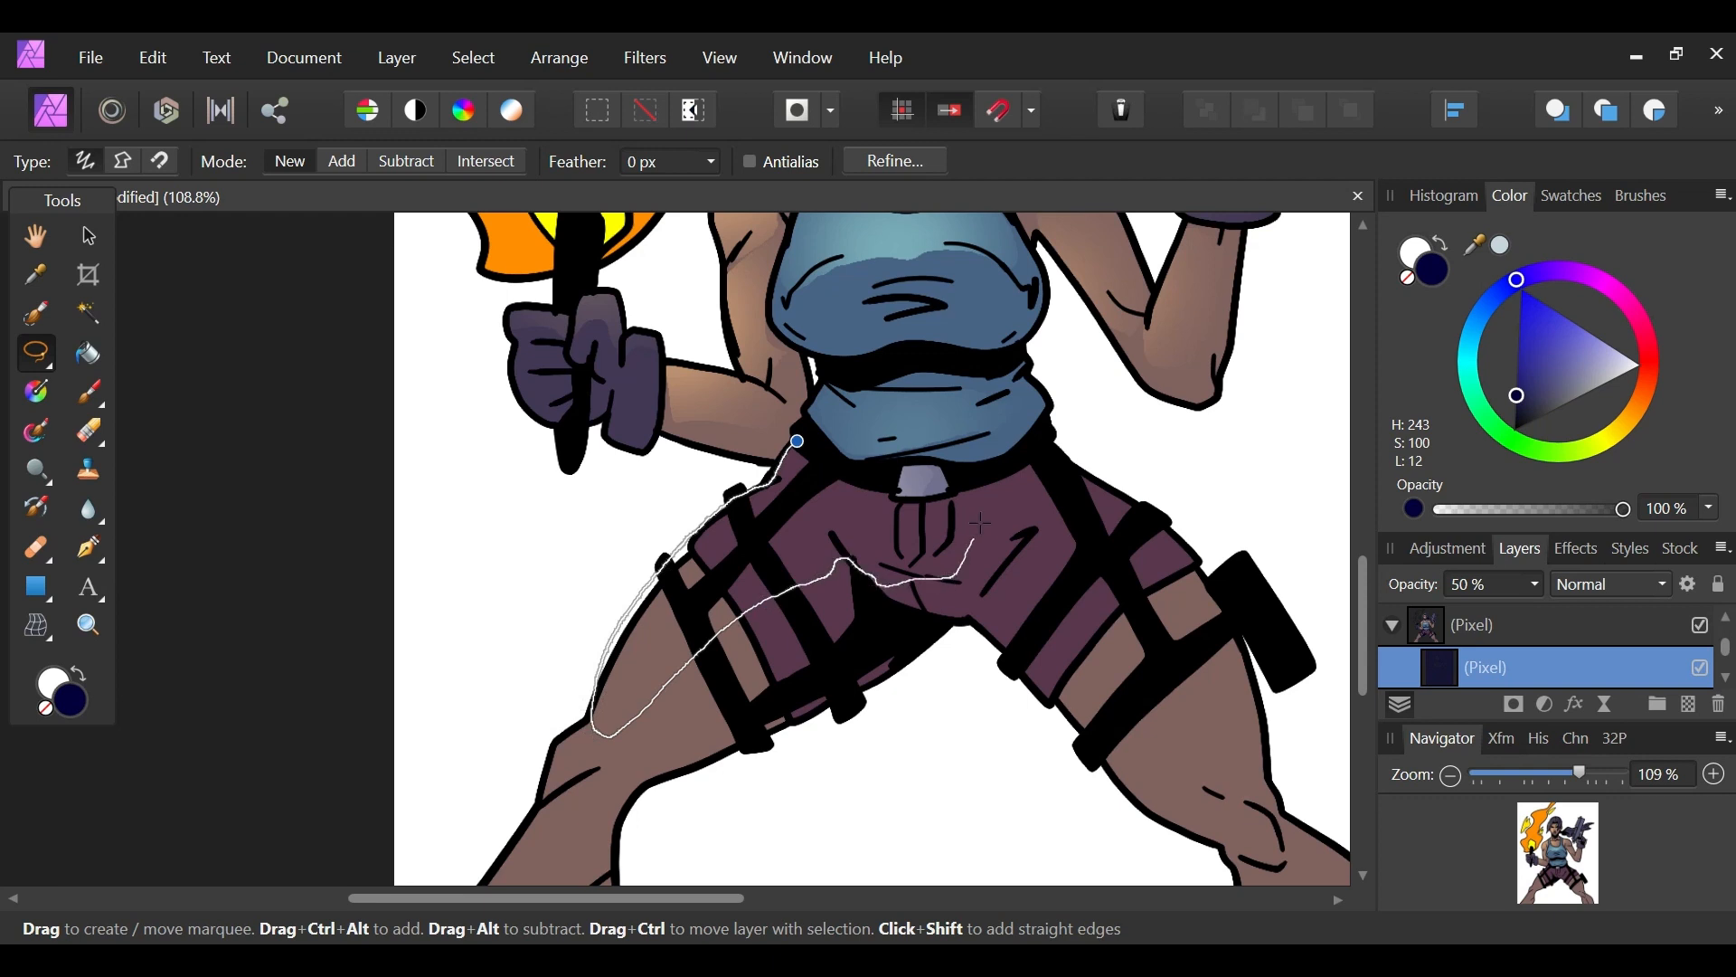
pyautogui.moveTo(856, 473); pyautogui.dragTo(814, 445)
pyautogui.press('e')
pyautogui.press('x')
pyautogui.moveTo(670, 720)
pyautogui.mouseDown()
pyautogui.moveTo(671, 638)
pyautogui.moveTo(773, 552)
pyautogui.moveTo(816, 533)
pyautogui.moveTo(872, 591)
pyautogui.moveTo(859, 545)
pyautogui.mouseUp()
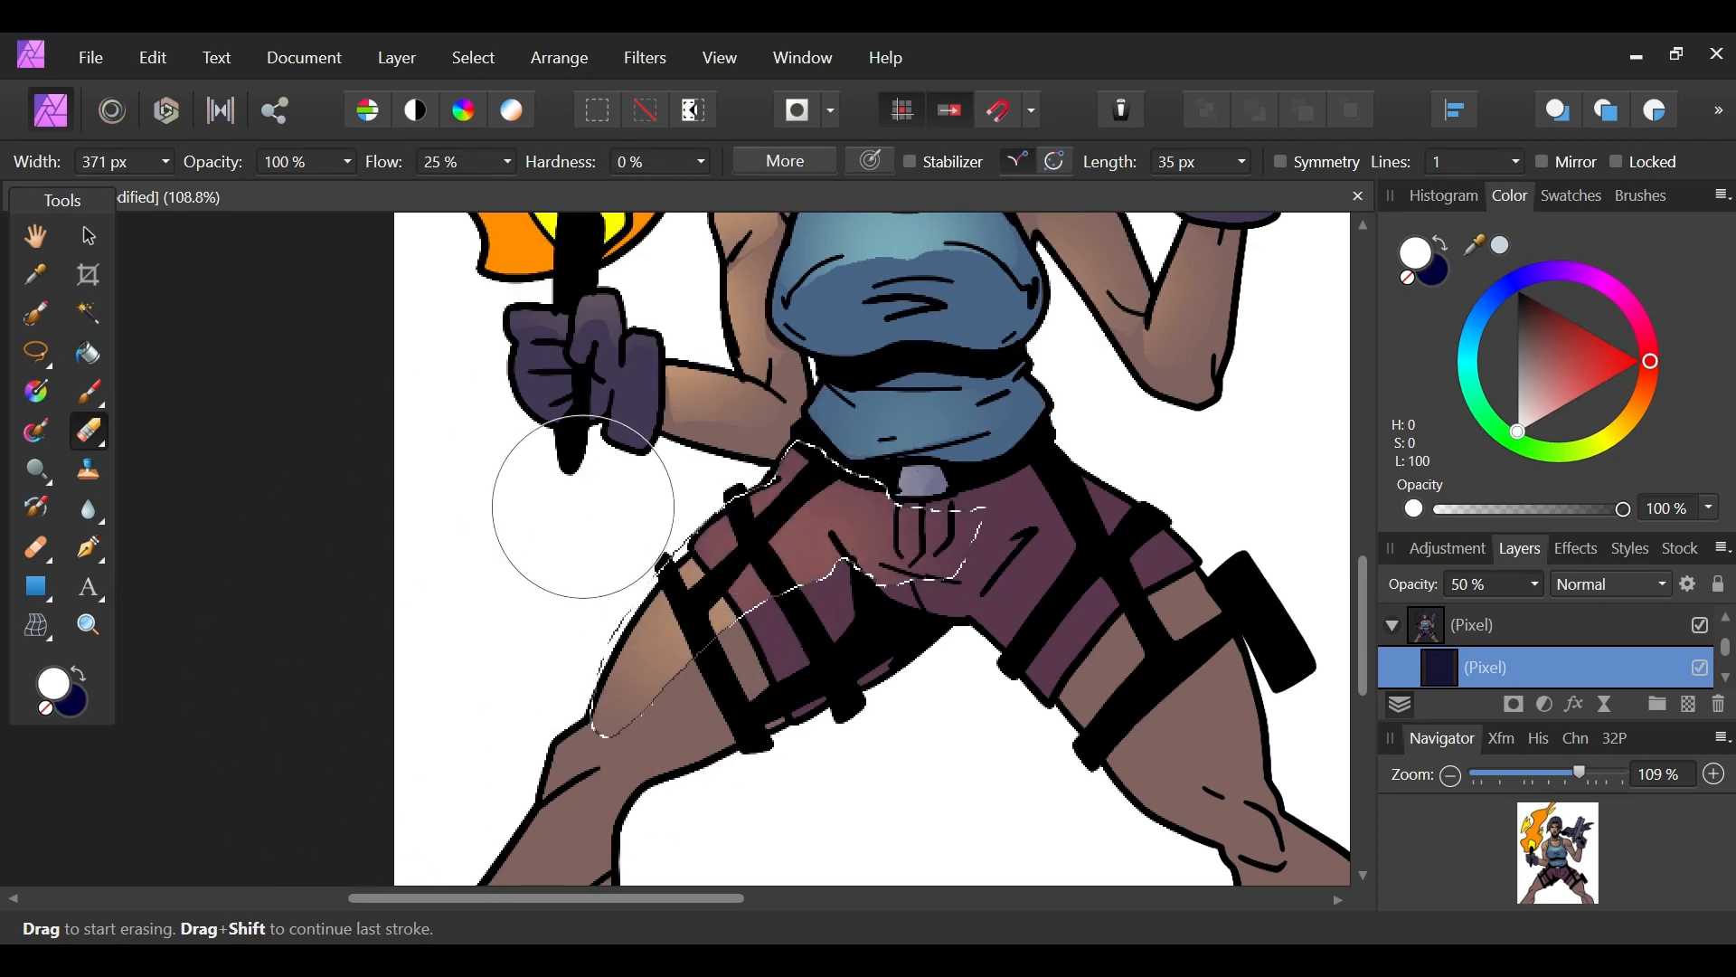
pyautogui.press('l')
pyautogui.press('x')
pyautogui.hotkey('ctrl', 'd')
# Step: Select the top of the flame-side knee freehand, softly erase its shadow, and deselect
pyautogui.moveTo(1581, 875)
pyautogui.mouseDown()
pyautogui.moveTo(1555, 846)
pyautogui.moveTo(1537, 894)
pyautogui.mouseUp()
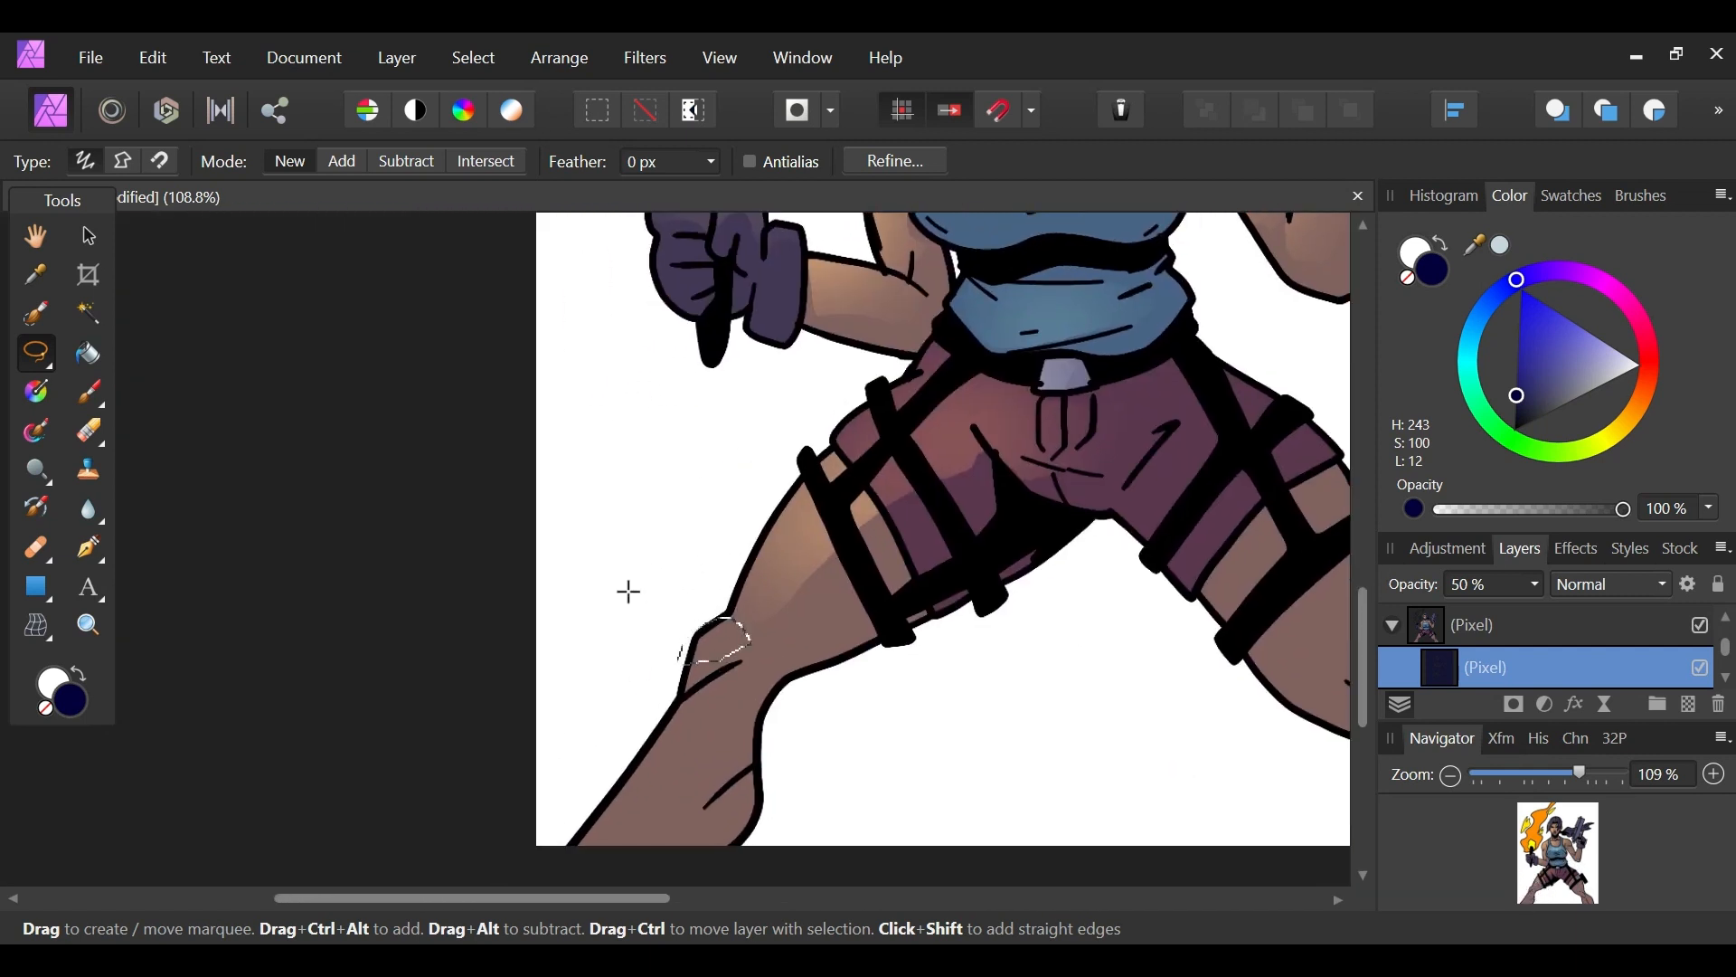
pyautogui.press('e')
pyautogui.press('x')
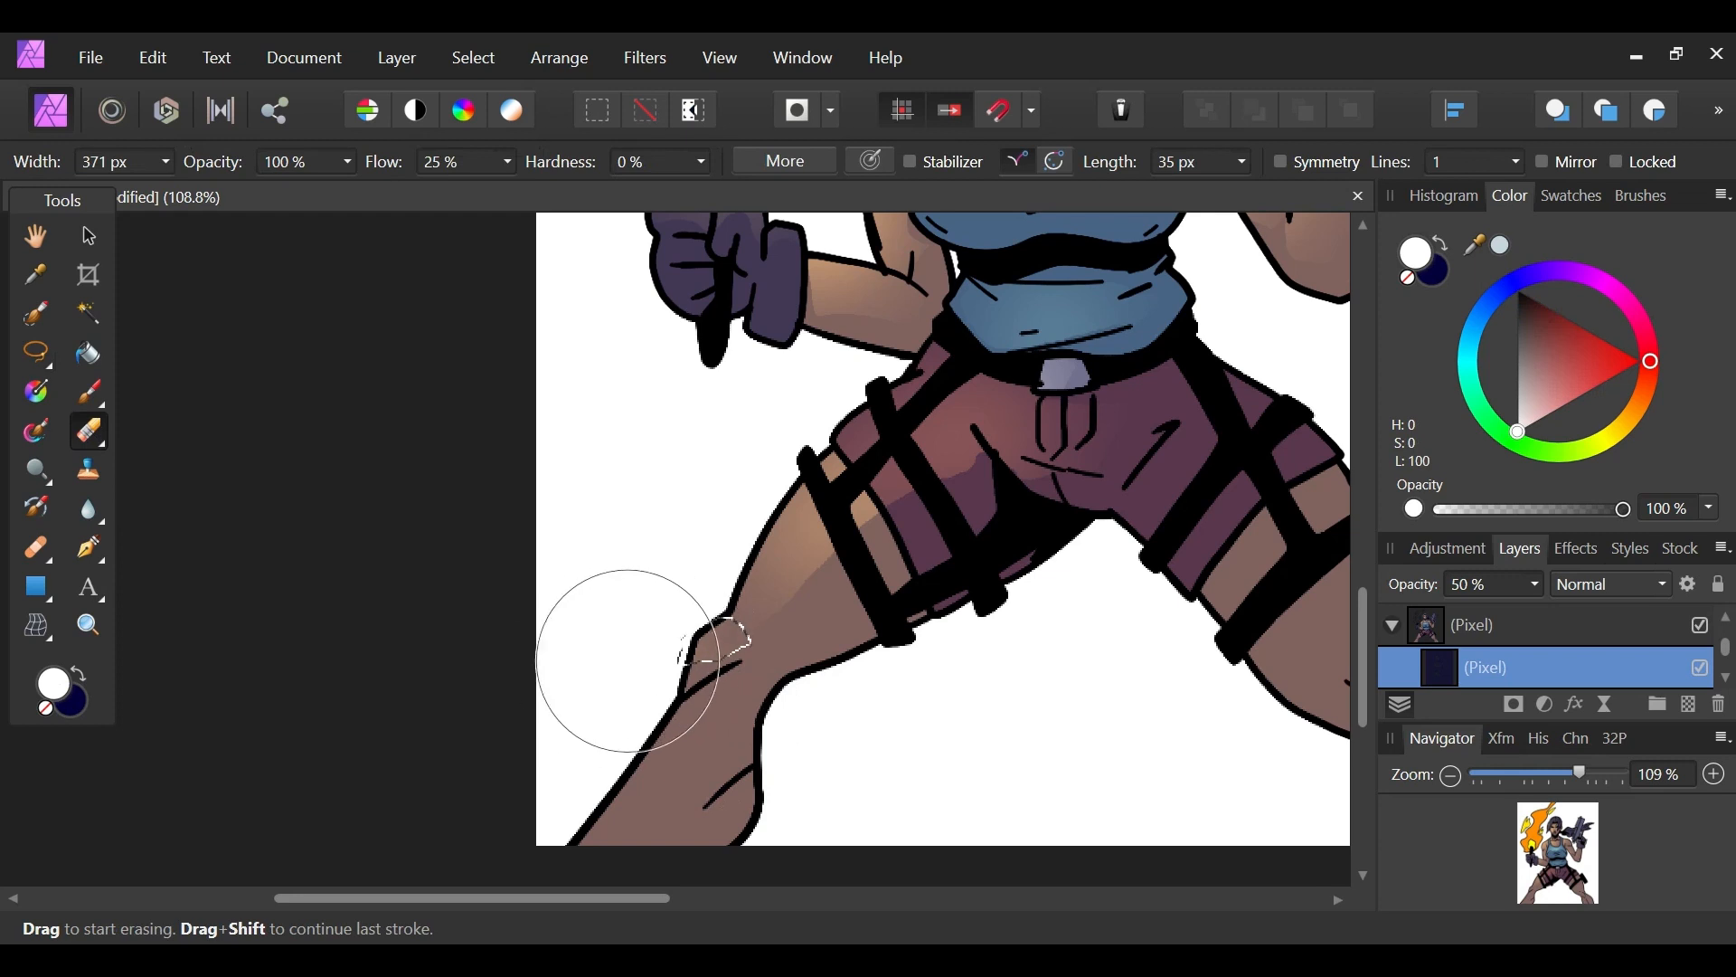
pyautogui.press('l')
pyautogui.press('x')
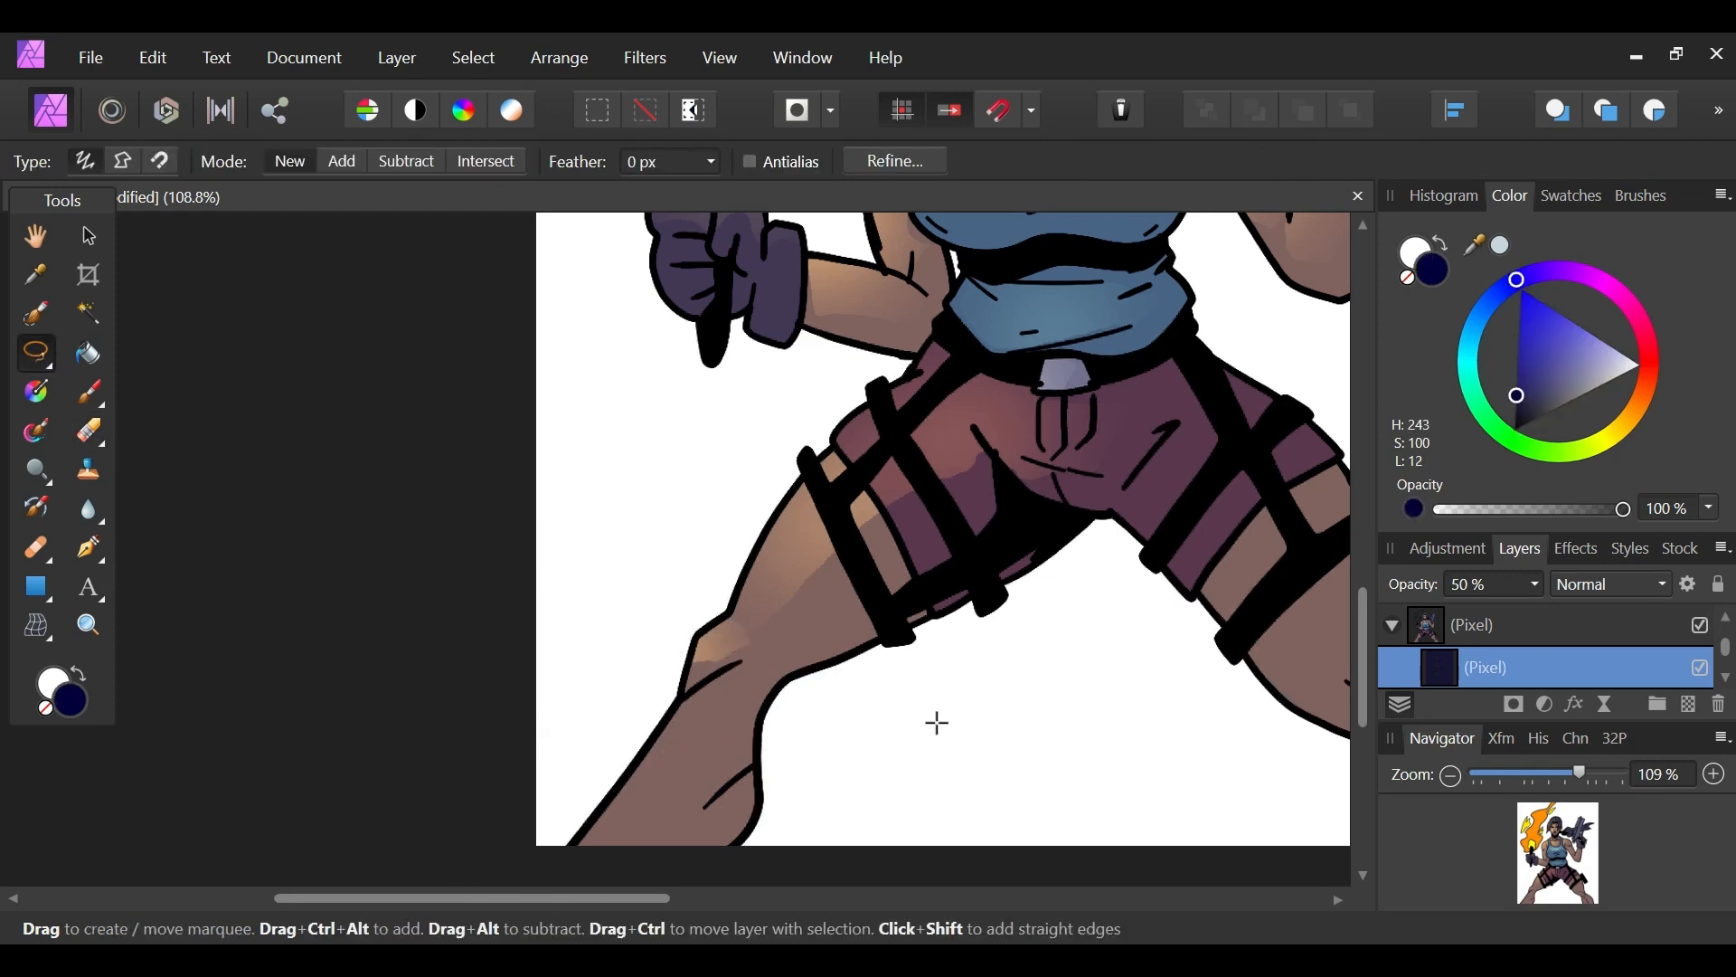
# Step: Select the flame-side lower leg below the knee freehand, softly erase its shadow, and deselect
pyautogui.moveTo(1570, 880); pyautogui.dragTo(1523, 886)
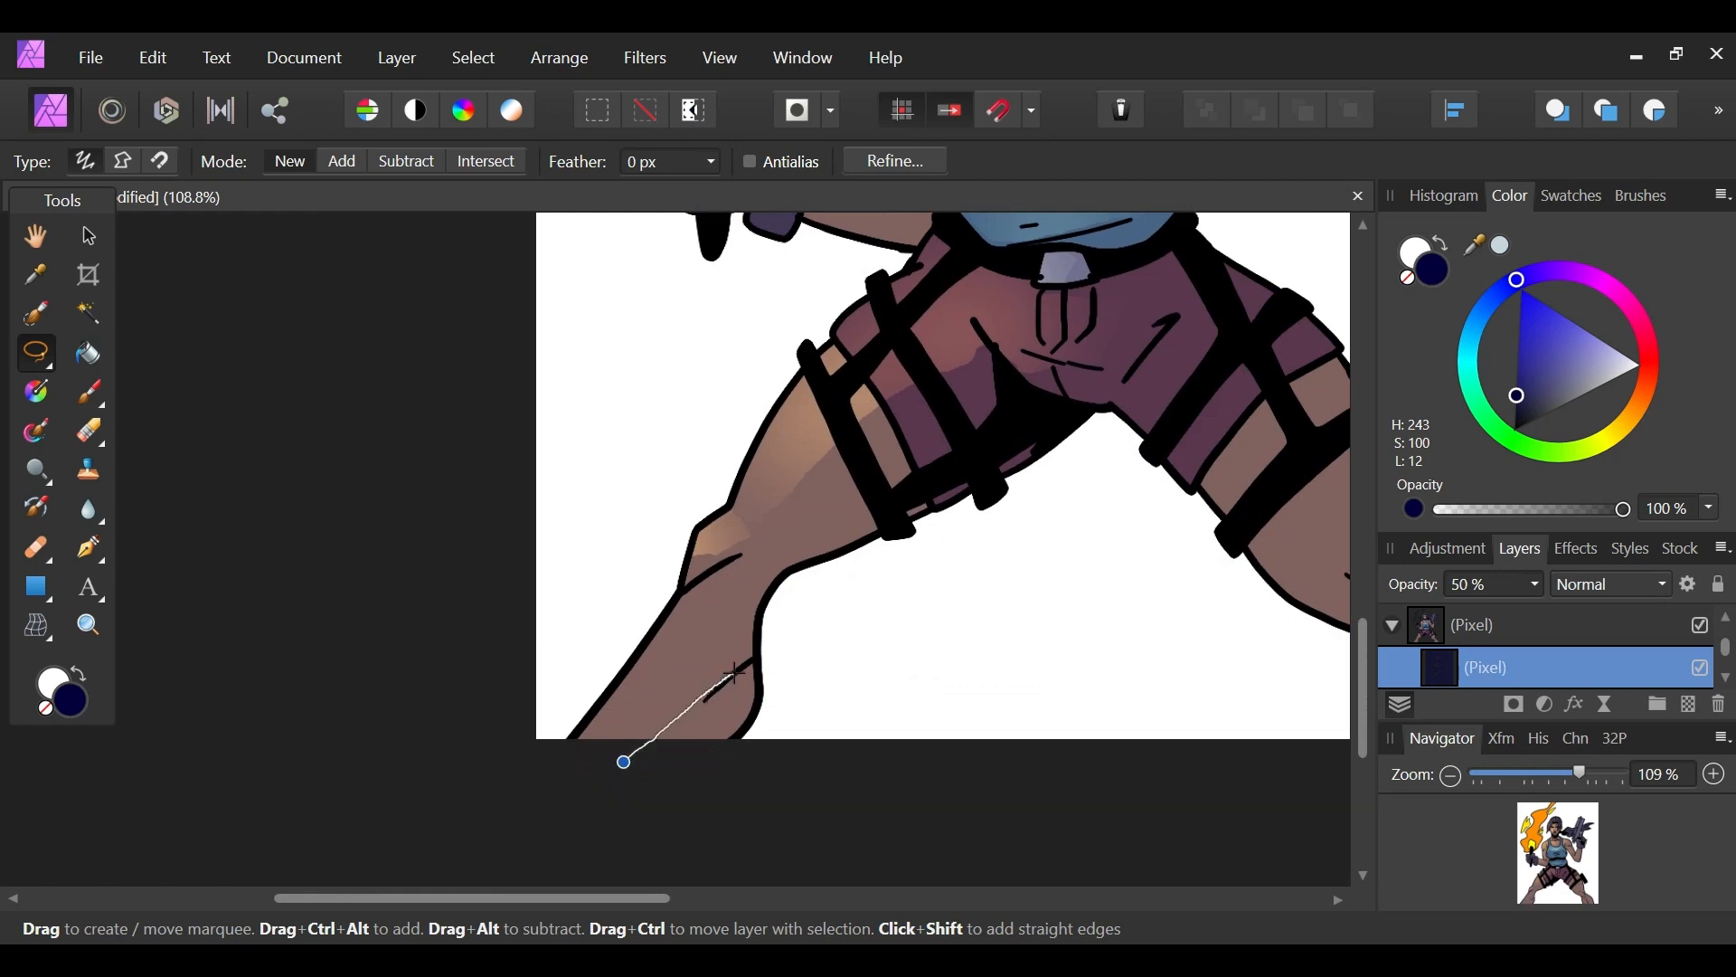
pyautogui.moveTo(624, 762)
pyautogui.mouseDown()
pyautogui.moveTo(534, 763)
pyautogui.moveTo(608, 632)
pyautogui.moveTo(640, 660)
pyautogui.moveTo(651, 775)
pyautogui.moveTo(667, 661)
pyautogui.mouseUp()
pyautogui.press('e')
pyautogui.press('x')
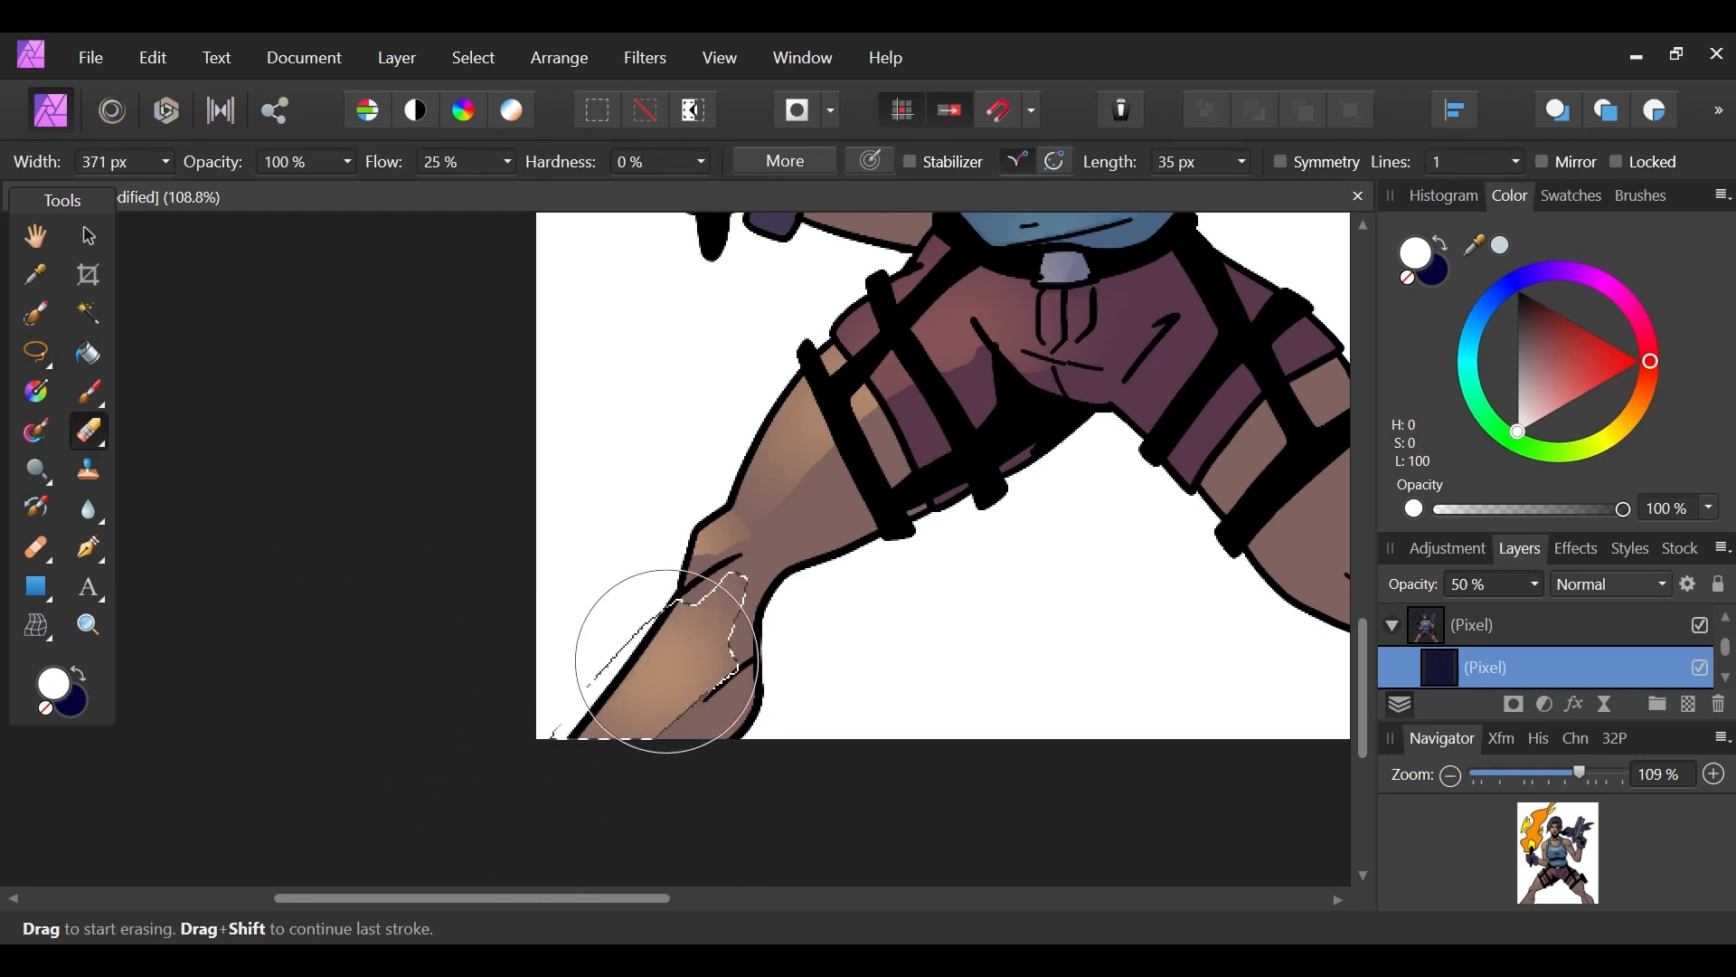
pyautogui.press('l')
pyautogui.press('x')
pyautogui.hotkey('ctrl', 'd')
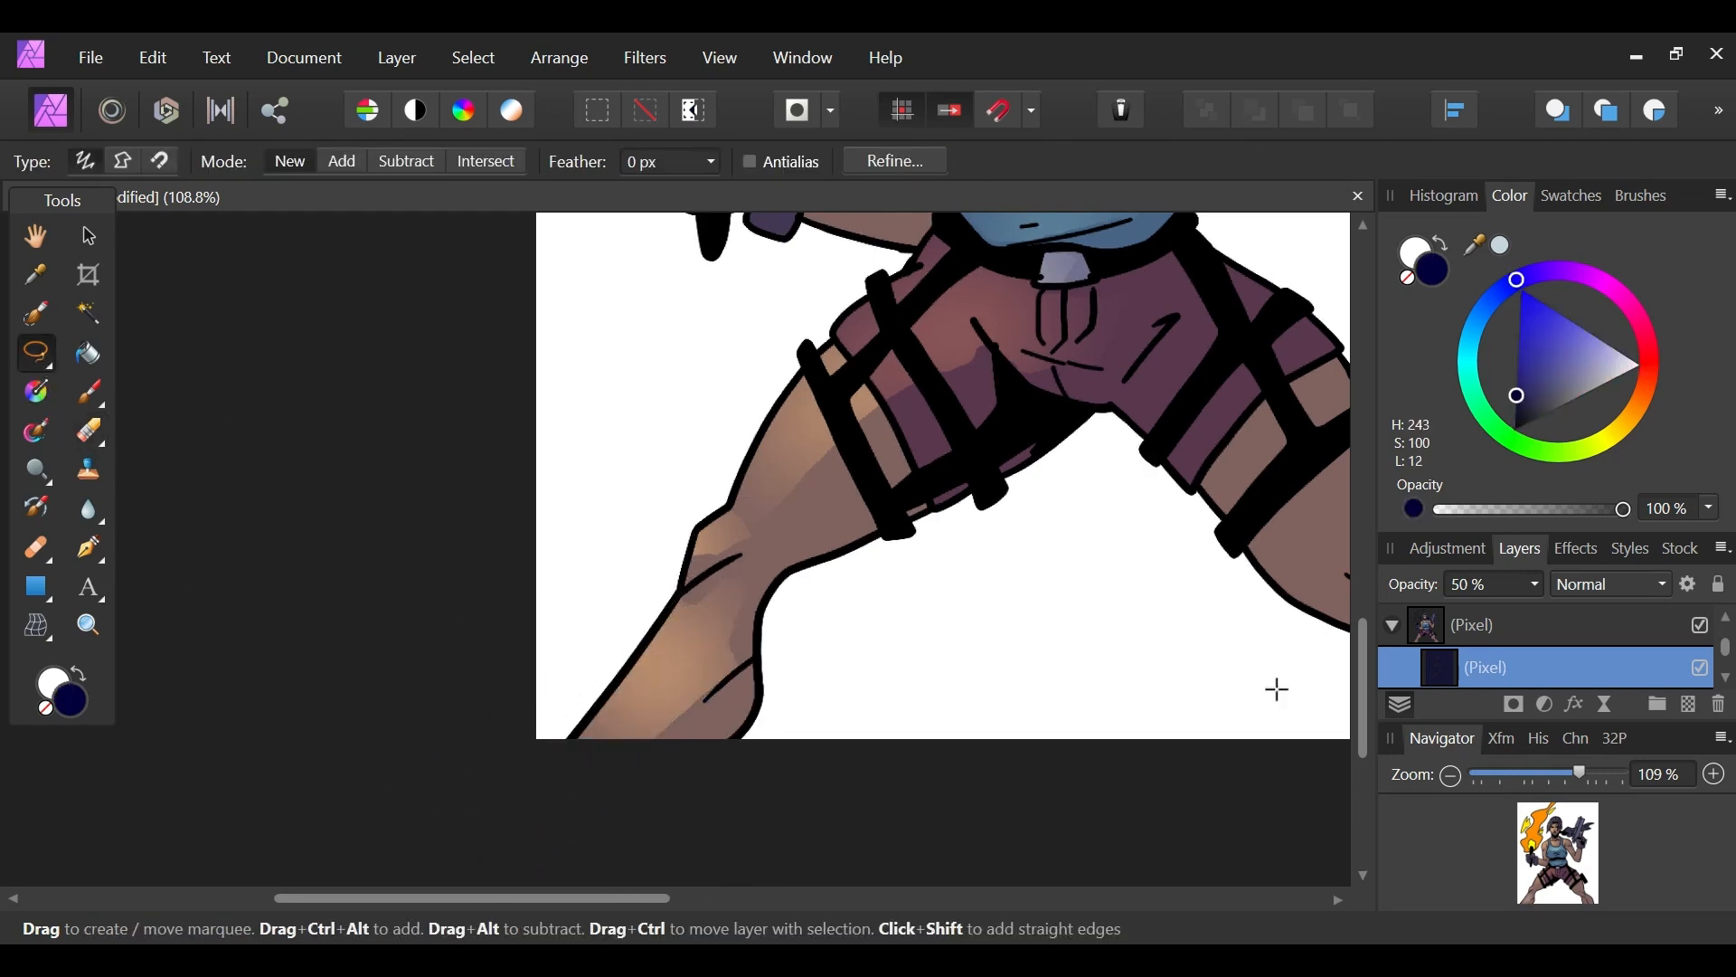
# Step: Select the inner thigh and adjoining shorts of the gun-side leg freehand, softly erase their shadow, and deselect
pyautogui.moveTo(1562, 893); pyautogui.dragTo(1571, 892)
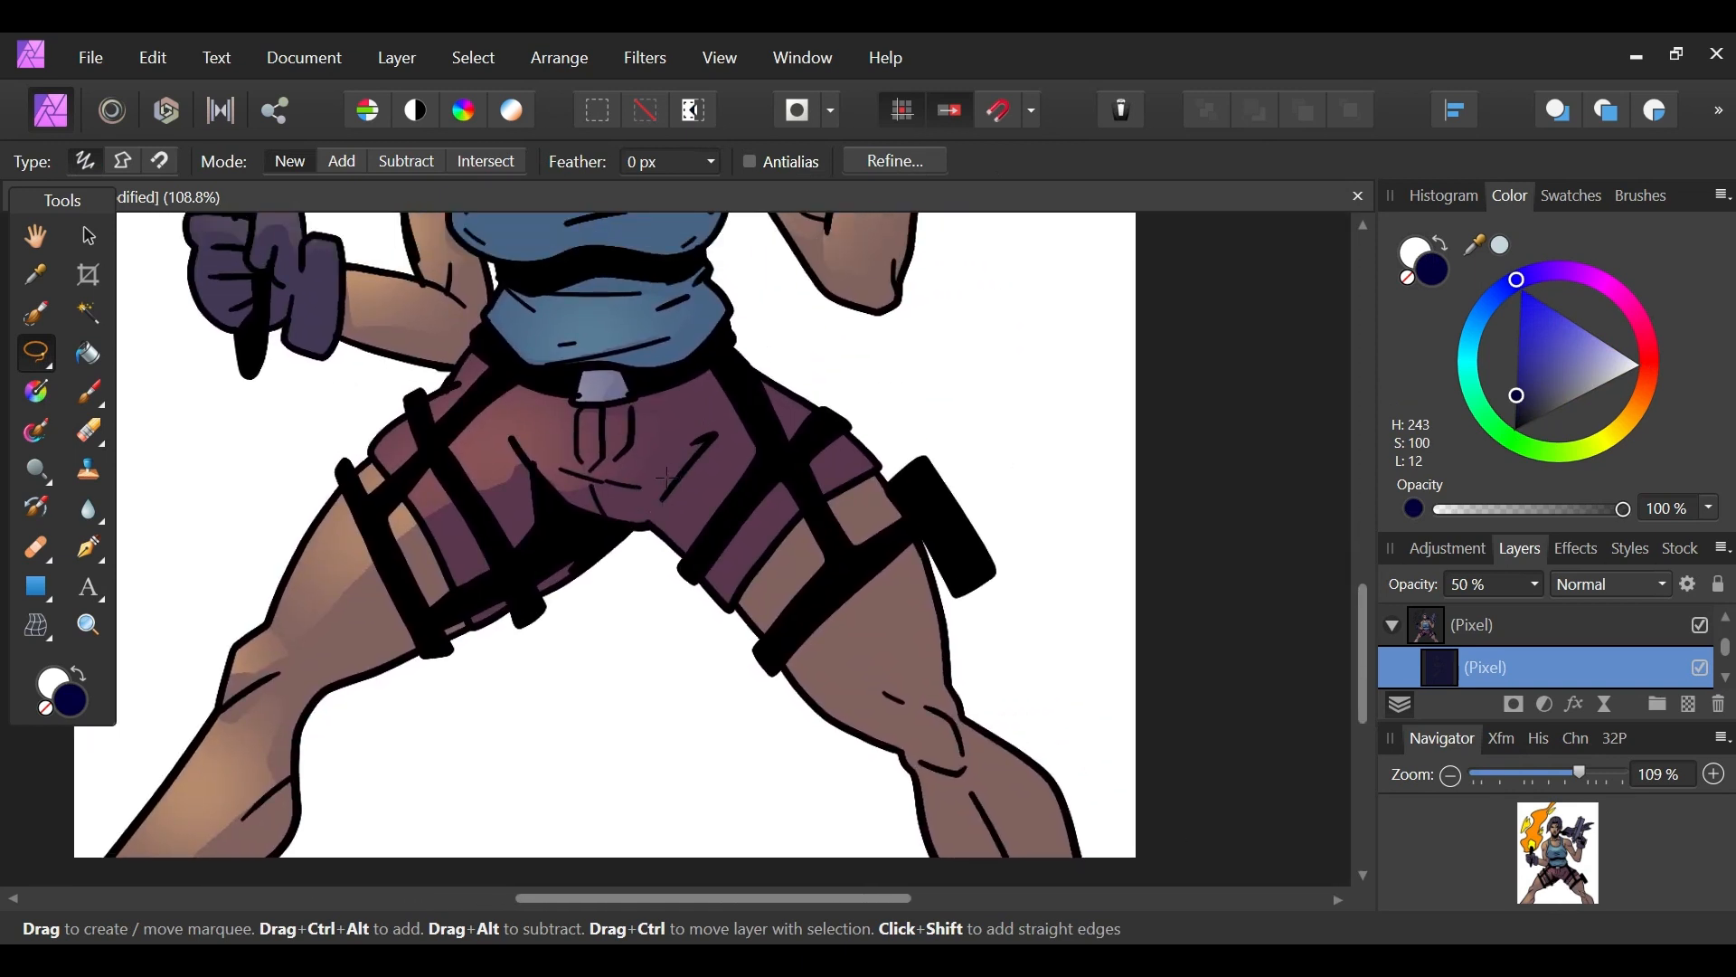
pyautogui.moveTo(772, 711); pyautogui.dragTo(881, 750)
pyautogui.moveTo(892, 596)
pyautogui.mouseDown()
pyautogui.moveTo(809, 469)
pyautogui.moveTo(723, 413)
pyautogui.mouseUp()
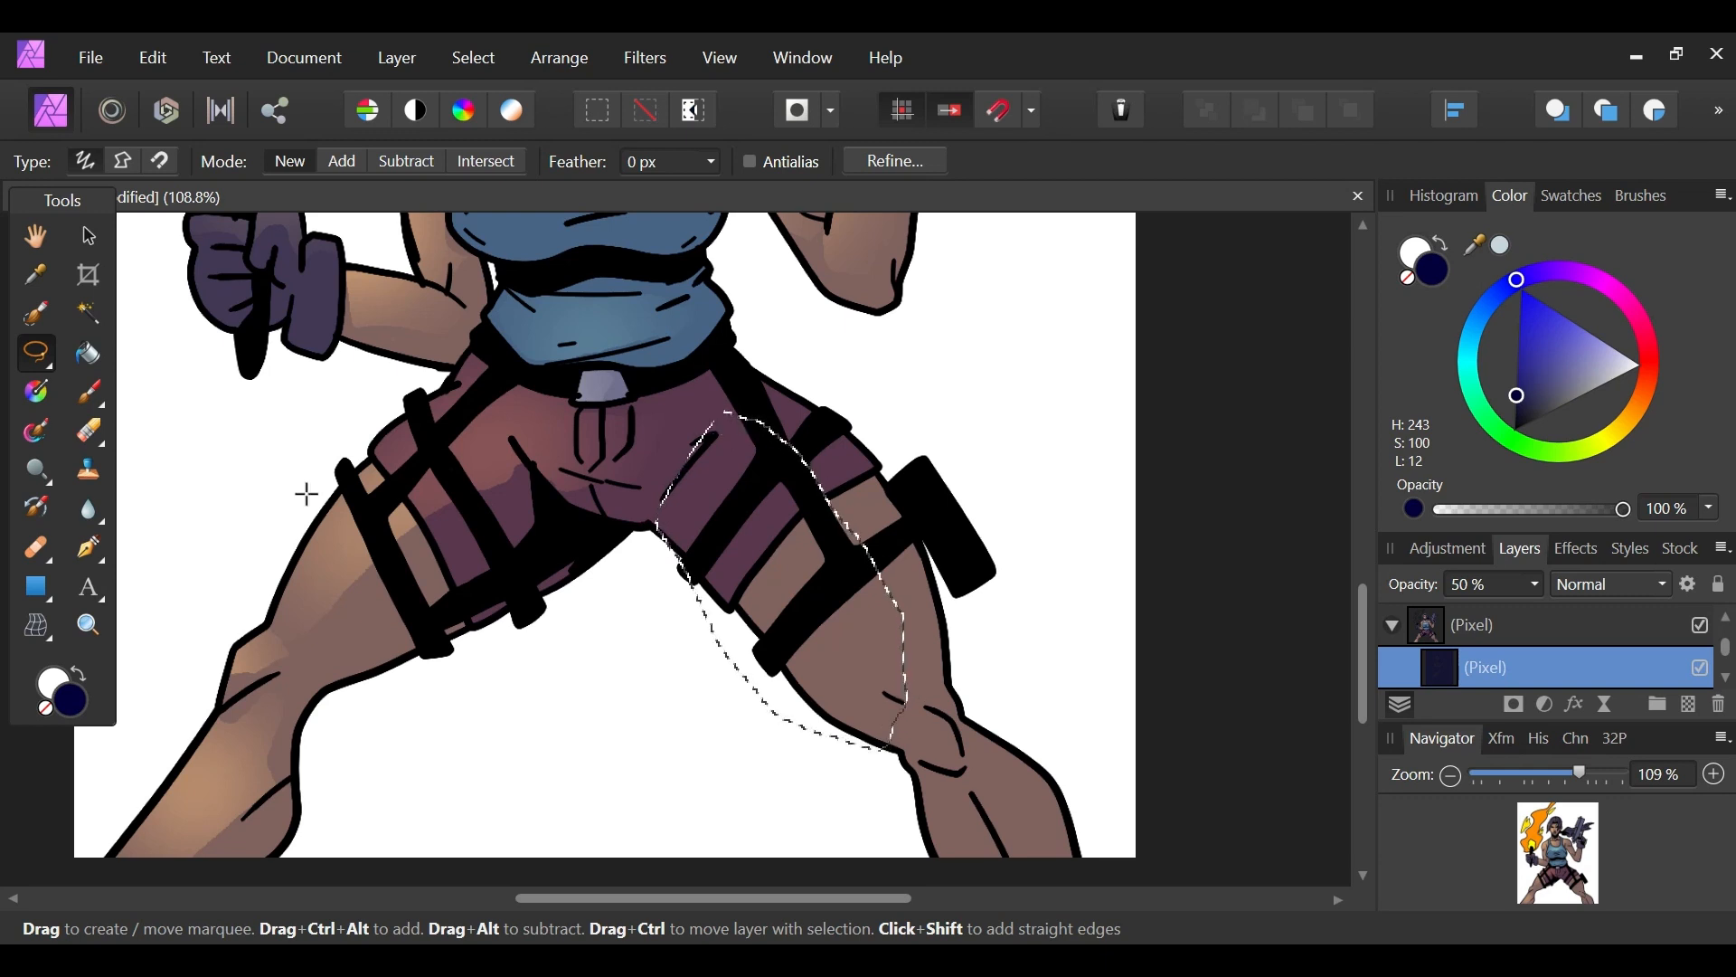
pyautogui.click(89, 432)
pyautogui.moveTo(723, 529)
pyautogui.mouseDown()
pyautogui.moveTo(798, 620)
pyautogui.moveTo(814, 778)
pyautogui.mouseUp()
pyautogui.press('l')
pyautogui.press('x')
pyautogui.hotkey('ctrl', 'd')
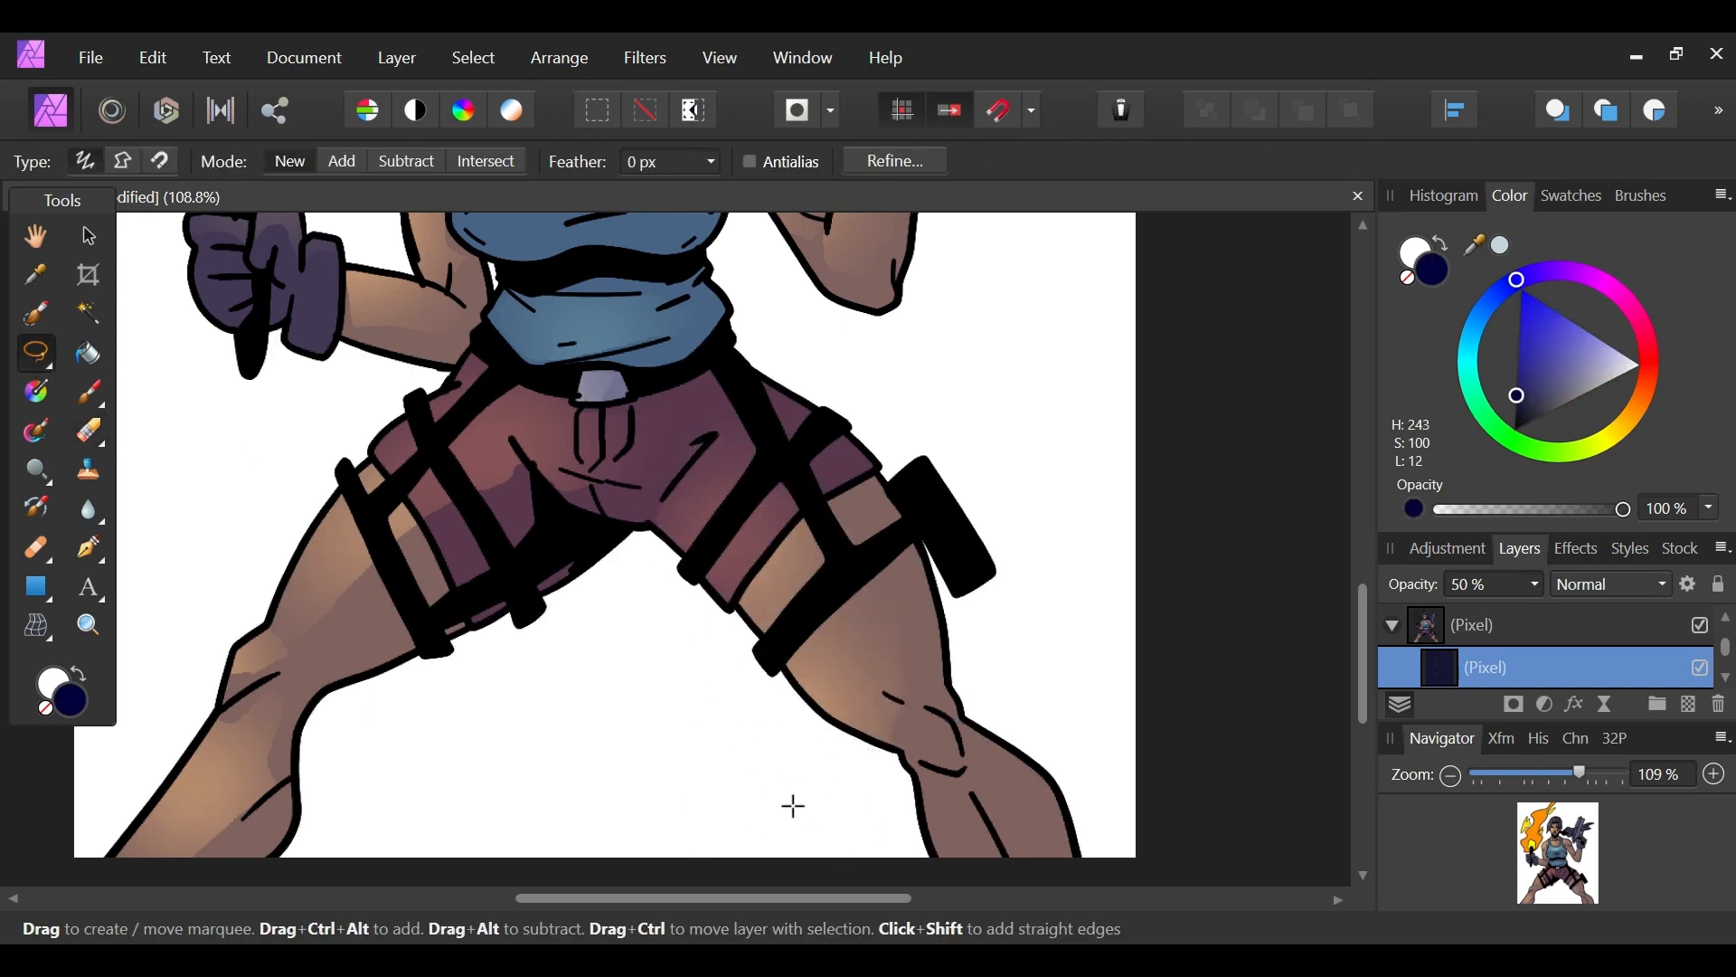
# Step: Select the kneecap of the gun-side leg freehand, softly erase its shadow, and deselect
pyautogui.moveTo(1555, 846); pyautogui.dragTo(1565, 880)
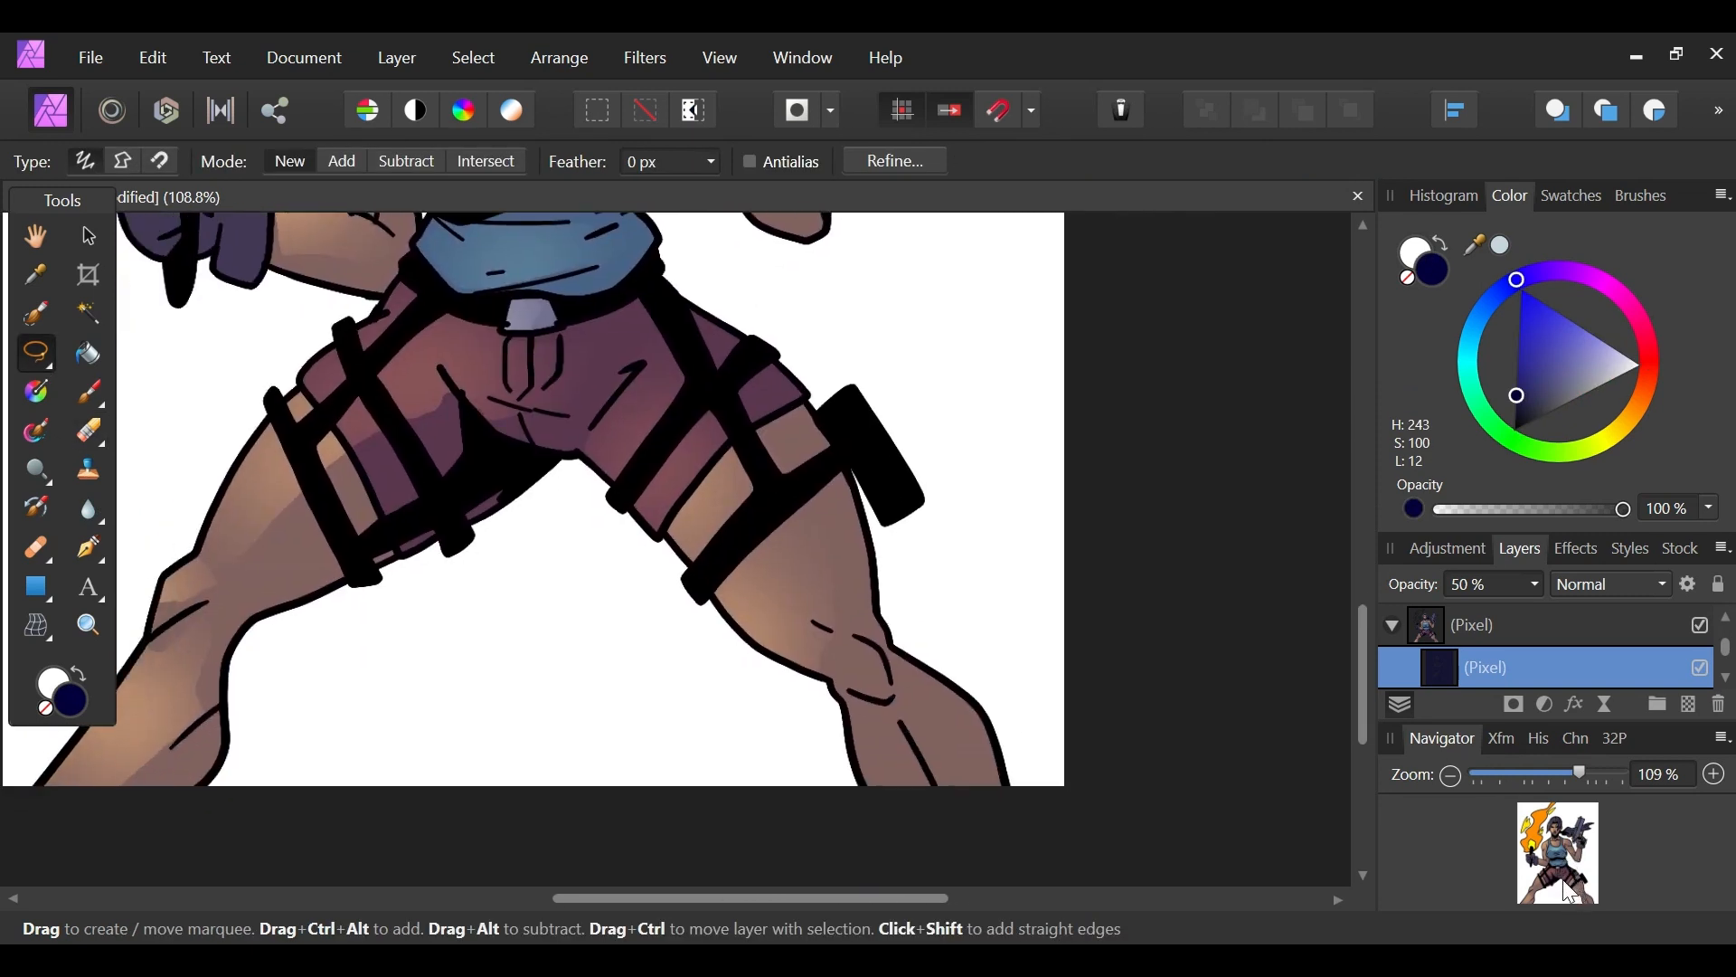
pyautogui.moveTo(866, 697); pyautogui.dragTo(878, 651)
pyautogui.click(87, 432)
pyautogui.press('x')
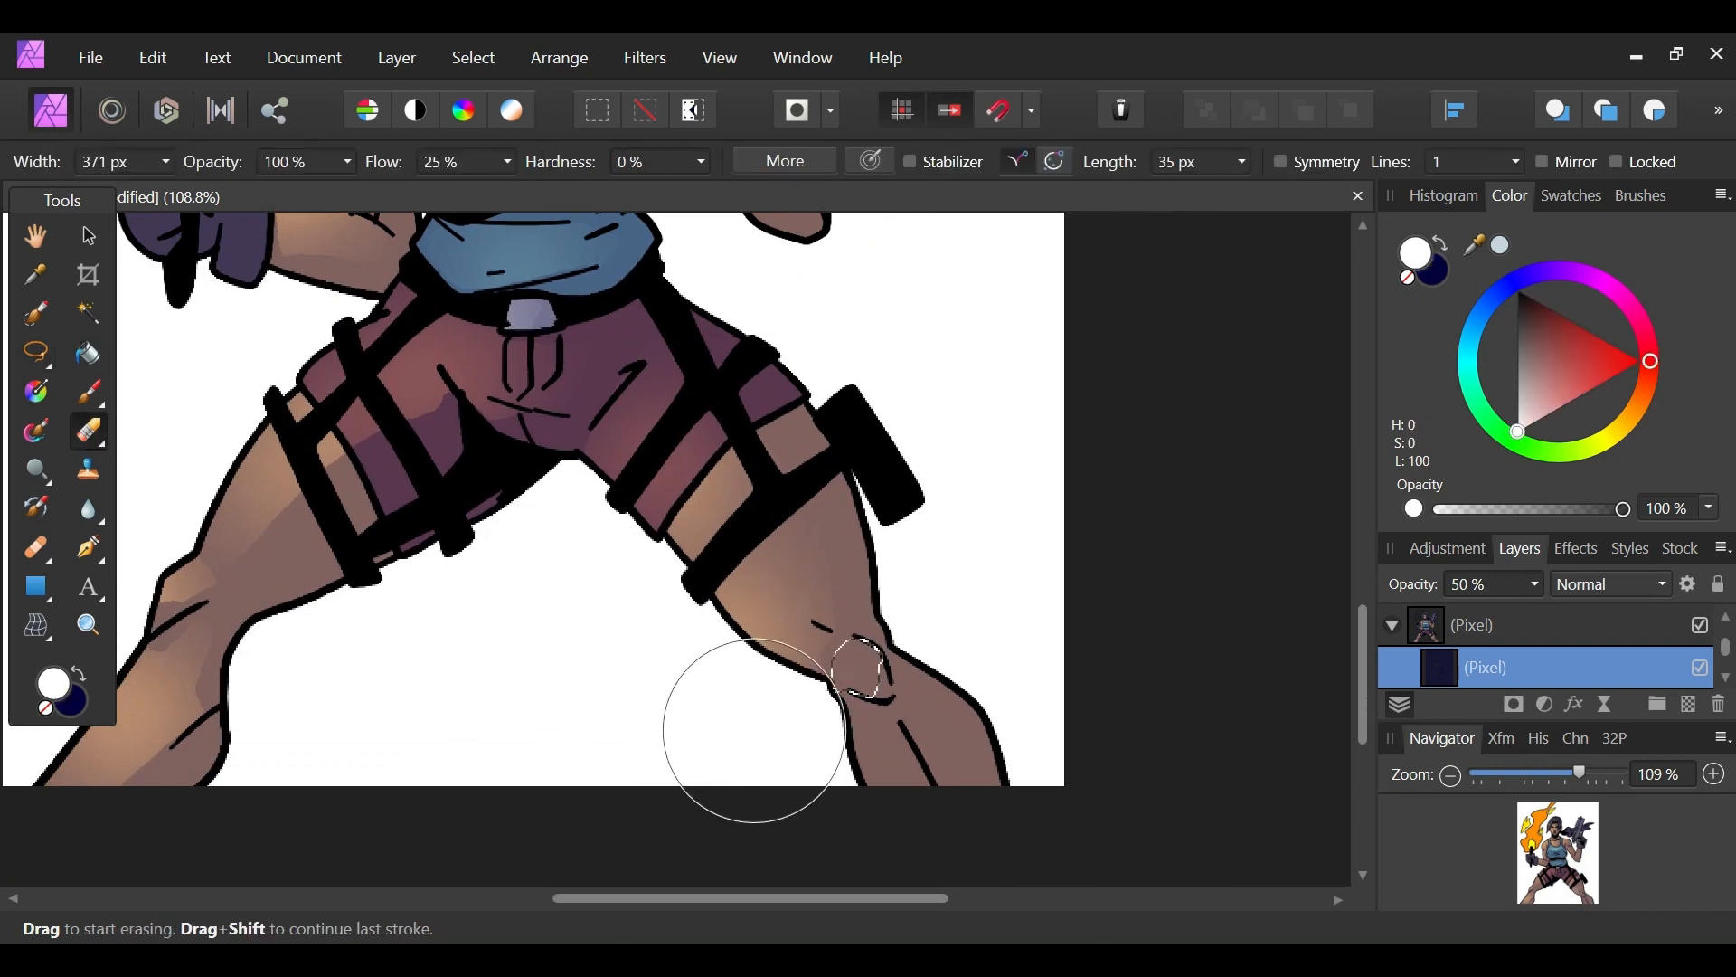
pyautogui.moveTo(753, 731); pyautogui.dragTo(795, 717)
pyautogui.click(45, 356)
pyautogui.hotkey('ctrl', 'd')
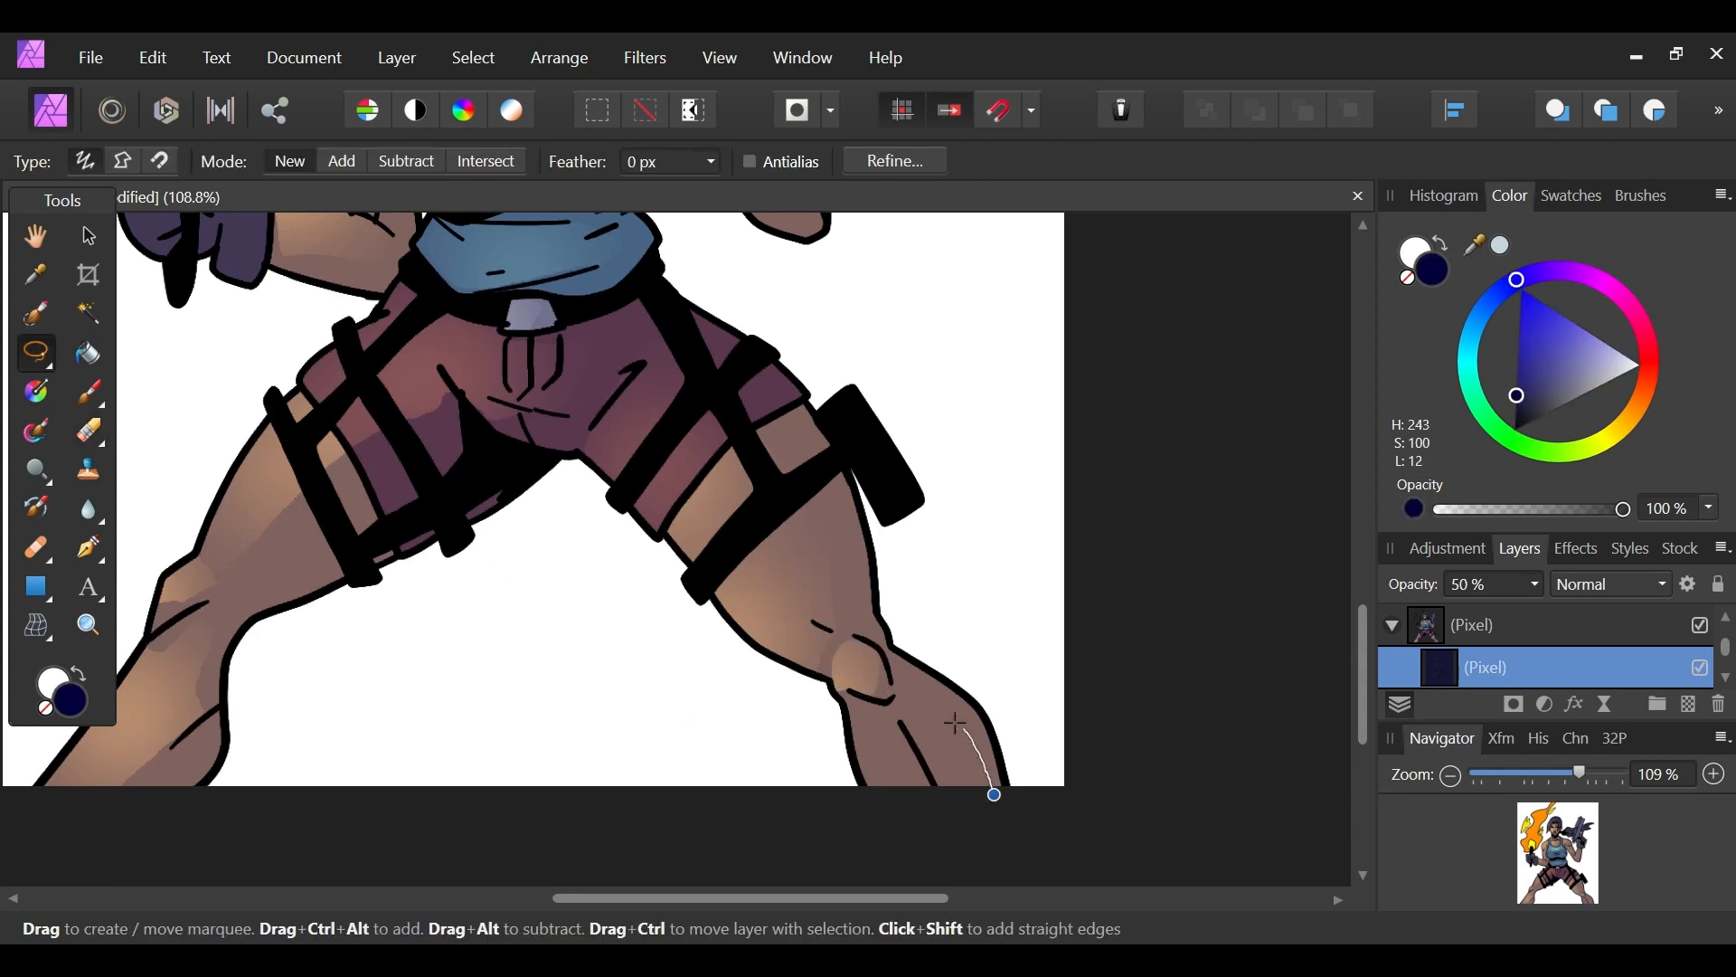
# Step: Select the shin and calf areas below the gun-side knee freehand, softly erase their shadow, and deselect
pyautogui.moveTo(851, 812)
pyautogui.mouseDown()
pyautogui.moveTo(830, 801)
pyautogui.moveTo(893, 756)
pyautogui.moveTo(802, 795)
pyautogui.moveTo(806, 764)
pyautogui.mouseUp()
pyautogui.click(88, 431)
pyautogui.press('x')
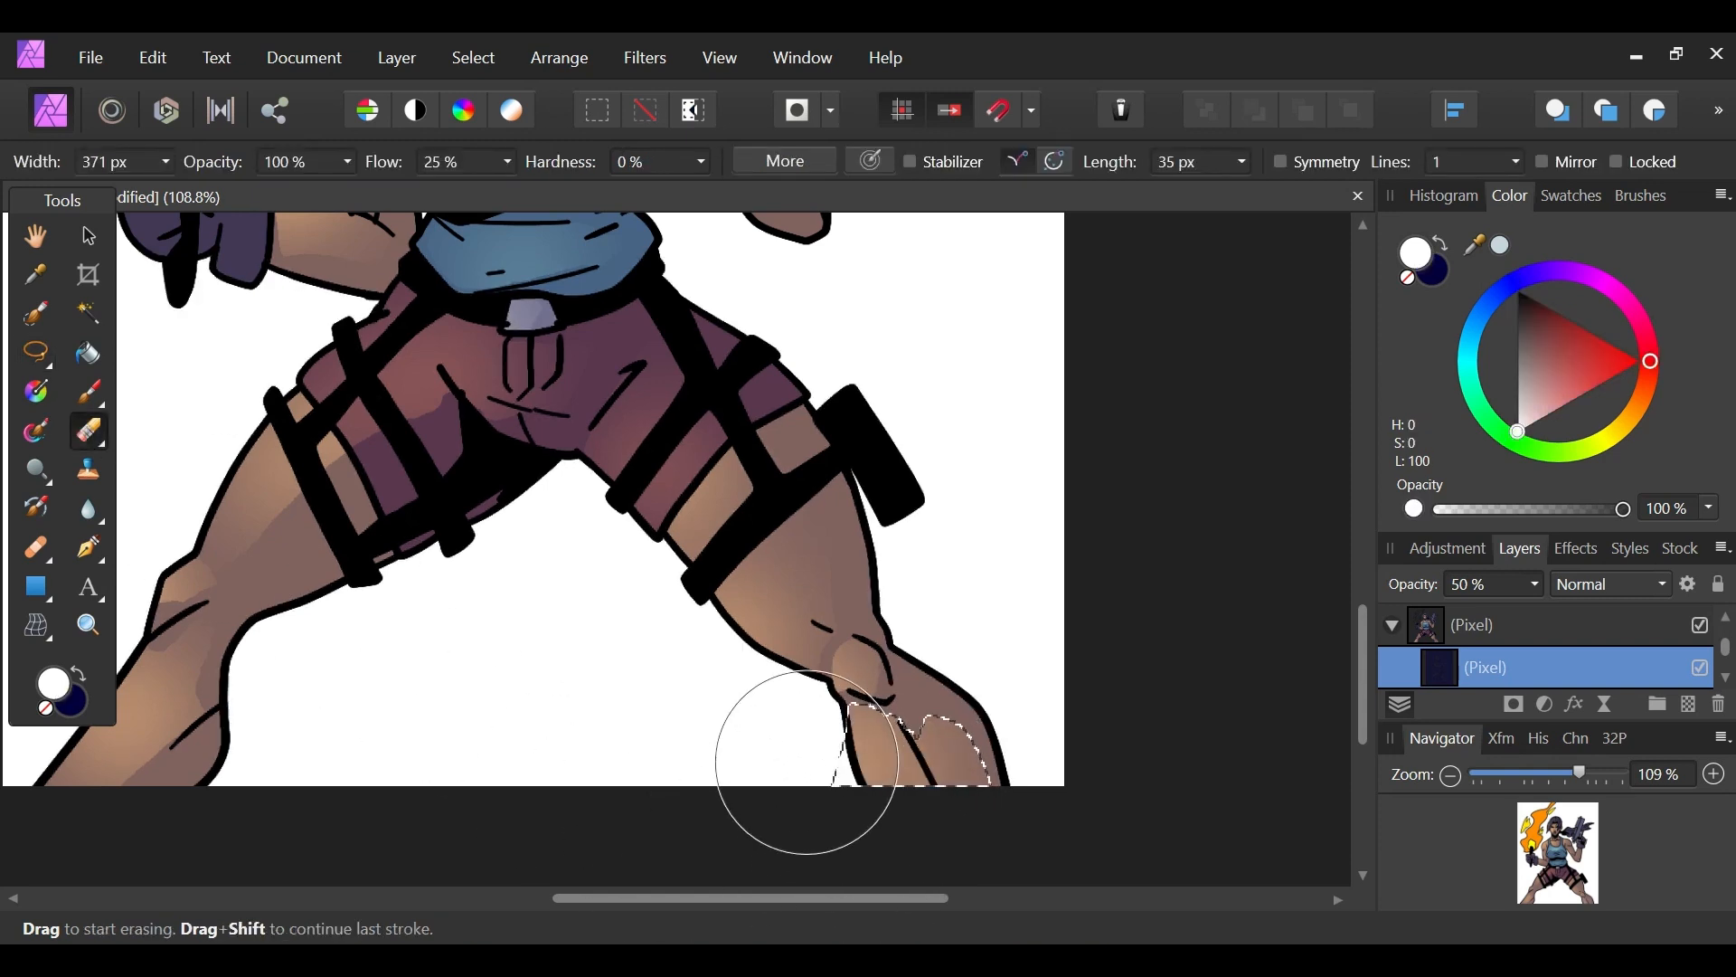
pyautogui.click(37, 356)
pyautogui.press('x')
pyautogui.hotkey('ctrl', 'd')
# Step: Select the hair strand hanging beside the face on the gun side freehand, softly erase its shadow, and deselect
pyautogui.moveTo(1565, 891); pyautogui.dragTo(1551, 836)
pyautogui.moveTo(1581, 774); pyautogui.dragTo(1588, 772)
pyautogui.moveTo(1565, 860); pyautogui.dragTo(1563, 819)
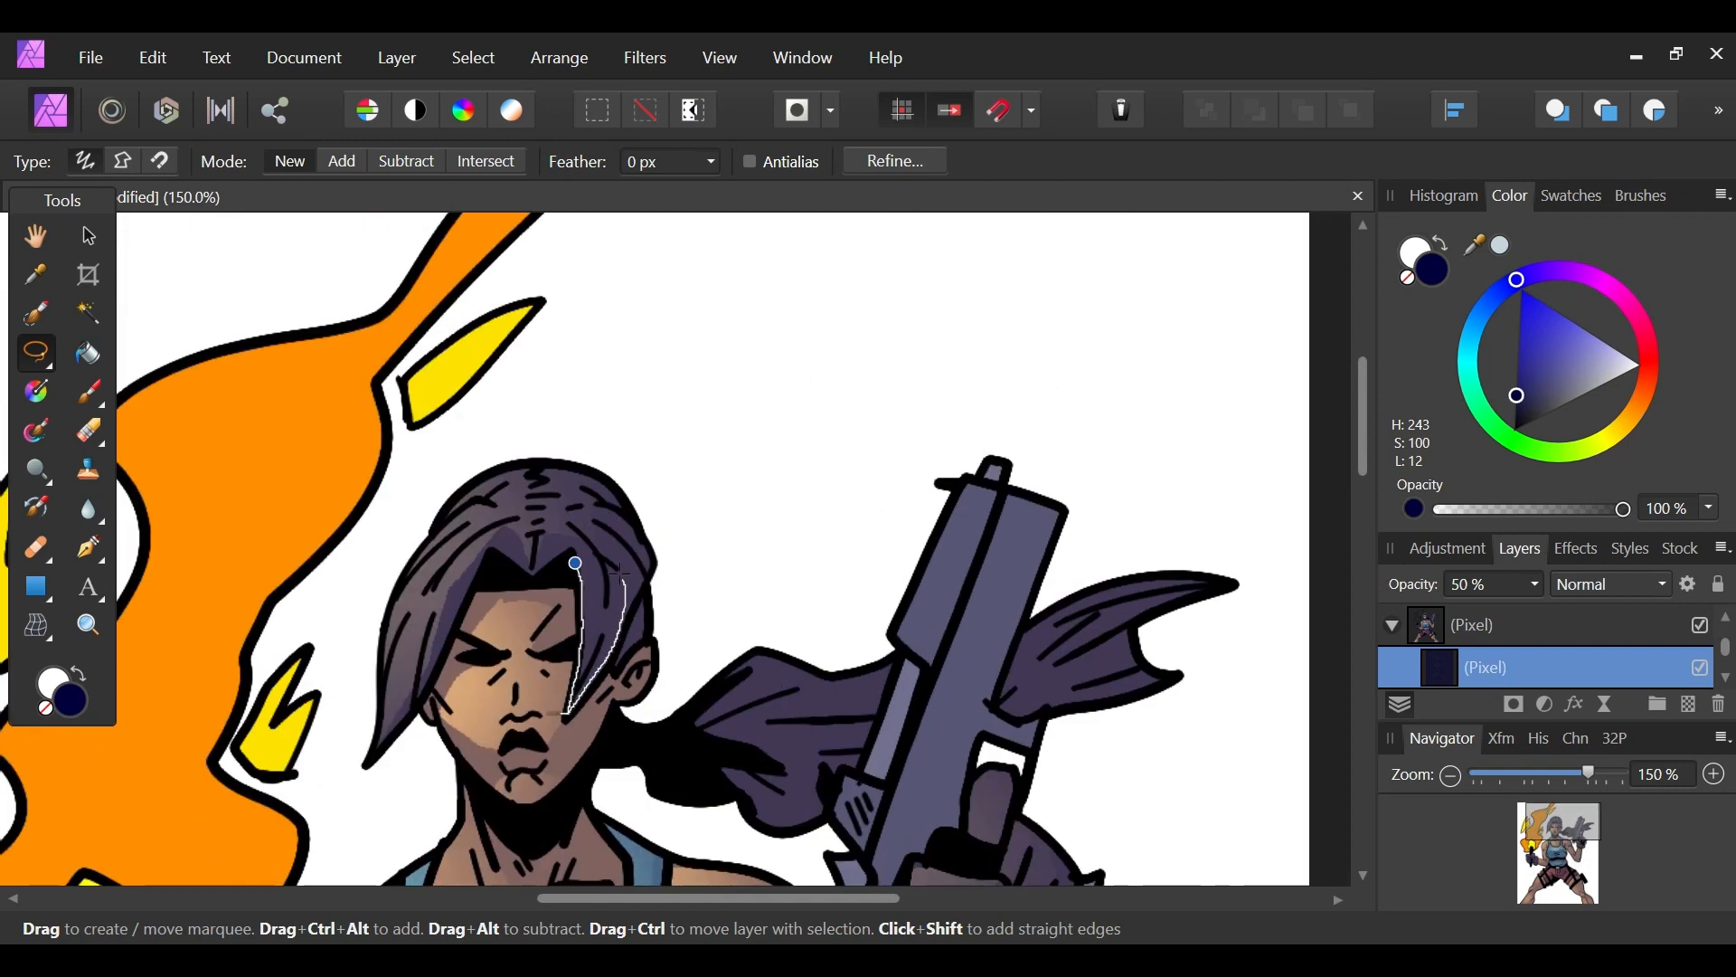
pyautogui.click(89, 431)
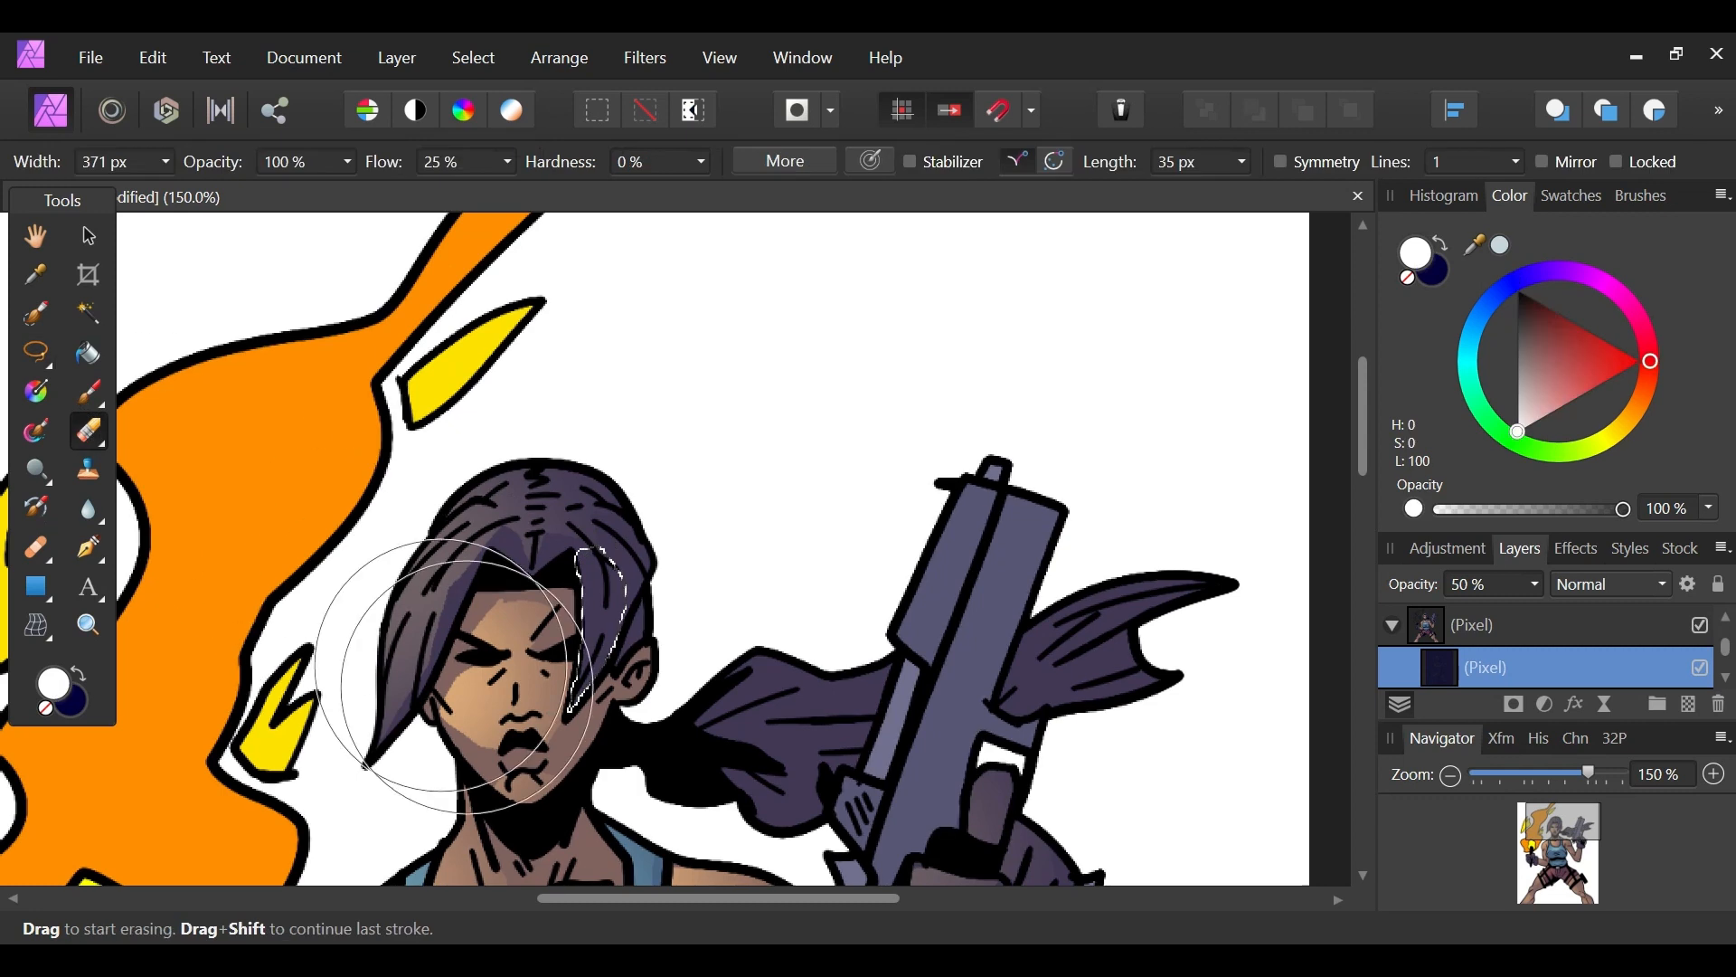
pyautogui.click(36, 353)
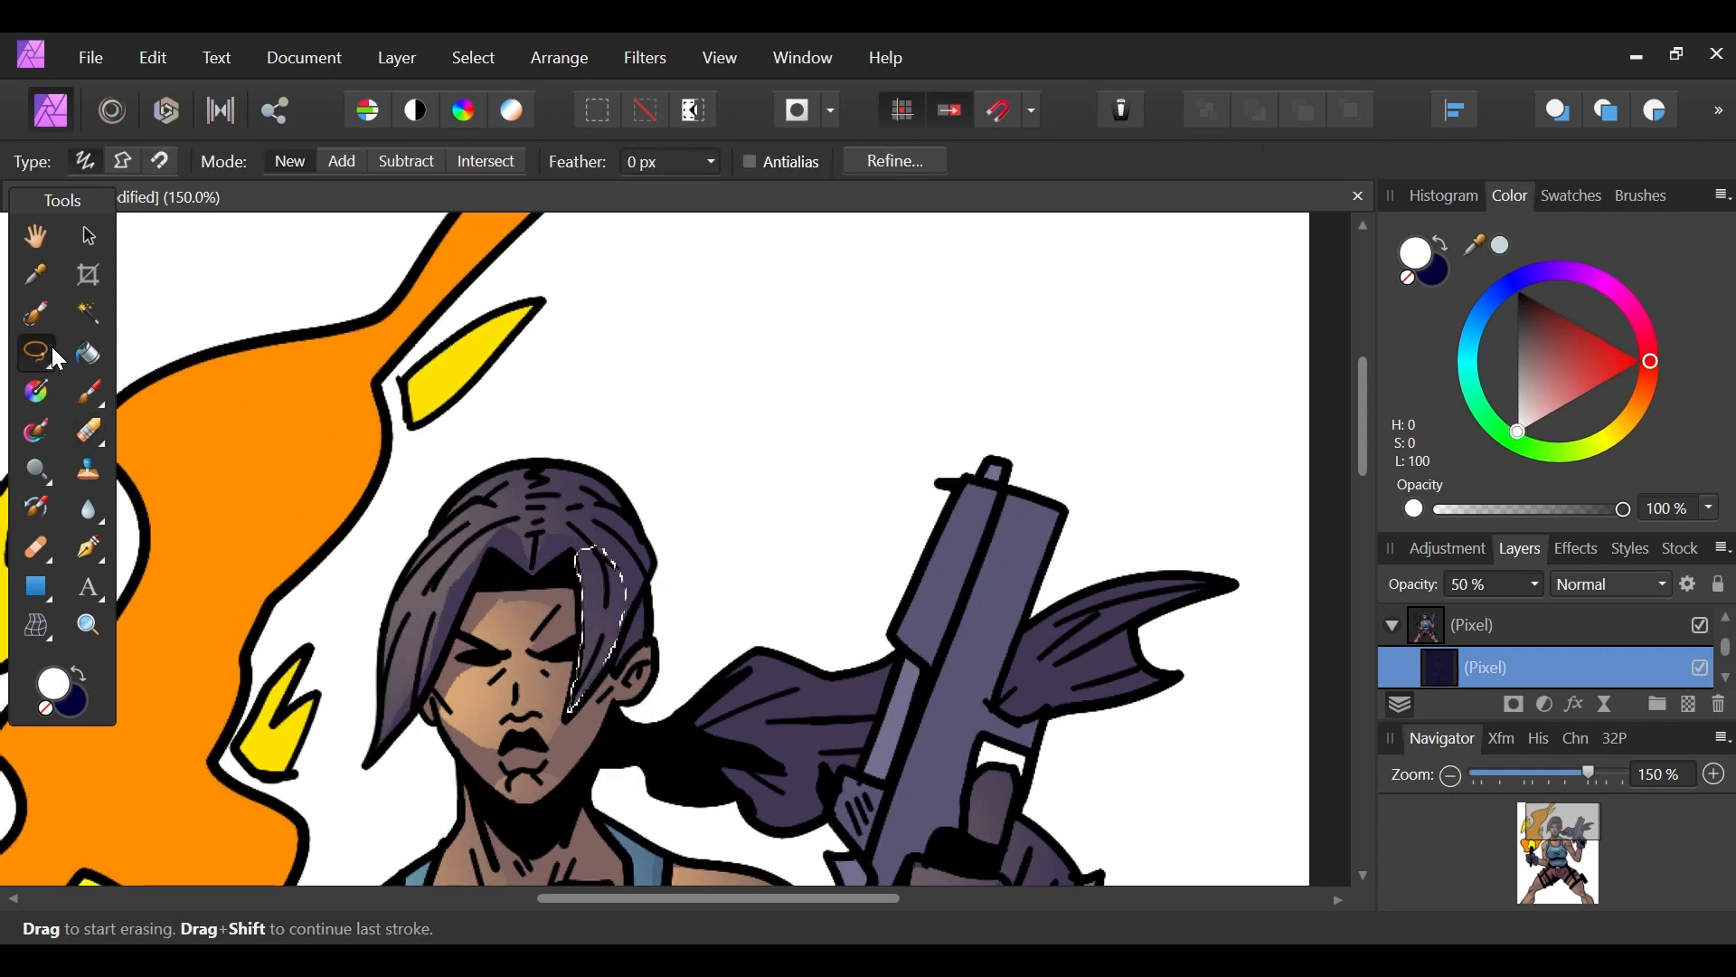
pyautogui.press('x')
# Step: Select the upper part of the ponytail between head and pistol freehand, softly erase its shadow, and deselect
pyautogui.moveTo(1572, 847)
pyautogui.mouseDown()
pyautogui.moveTo(1550, 834)
pyautogui.moveTo(1567, 820)
pyautogui.mouseUp()
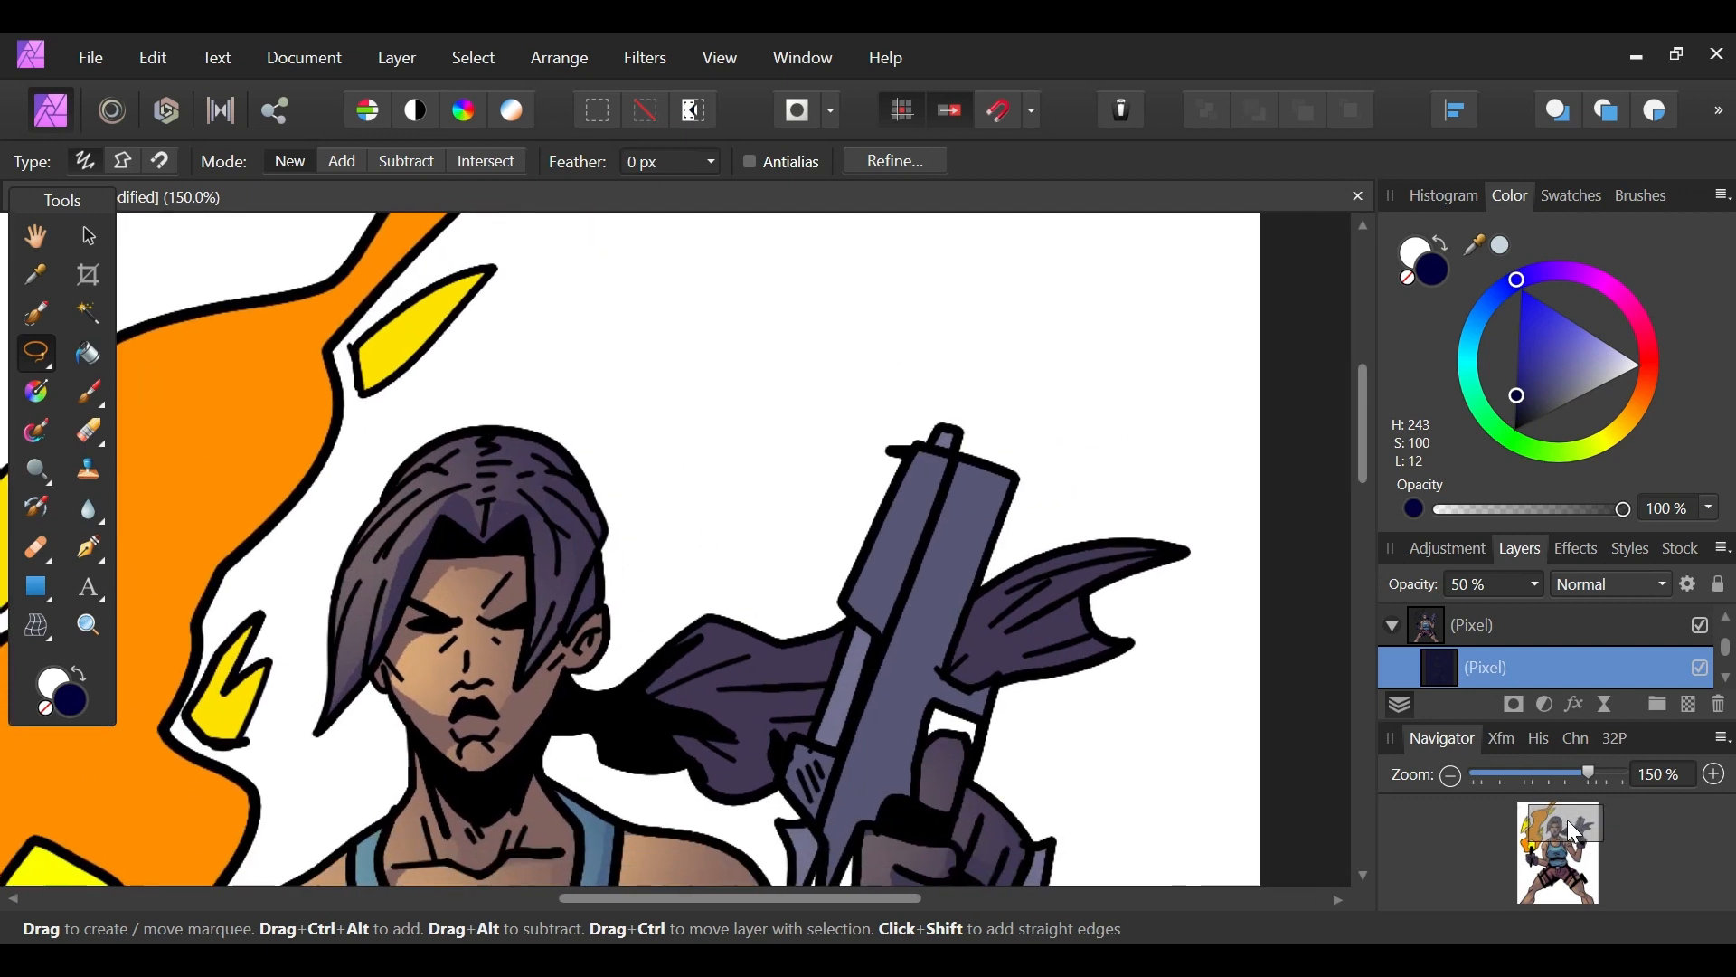
pyautogui.moveTo(744, 593); pyautogui.dragTo(626, 710)
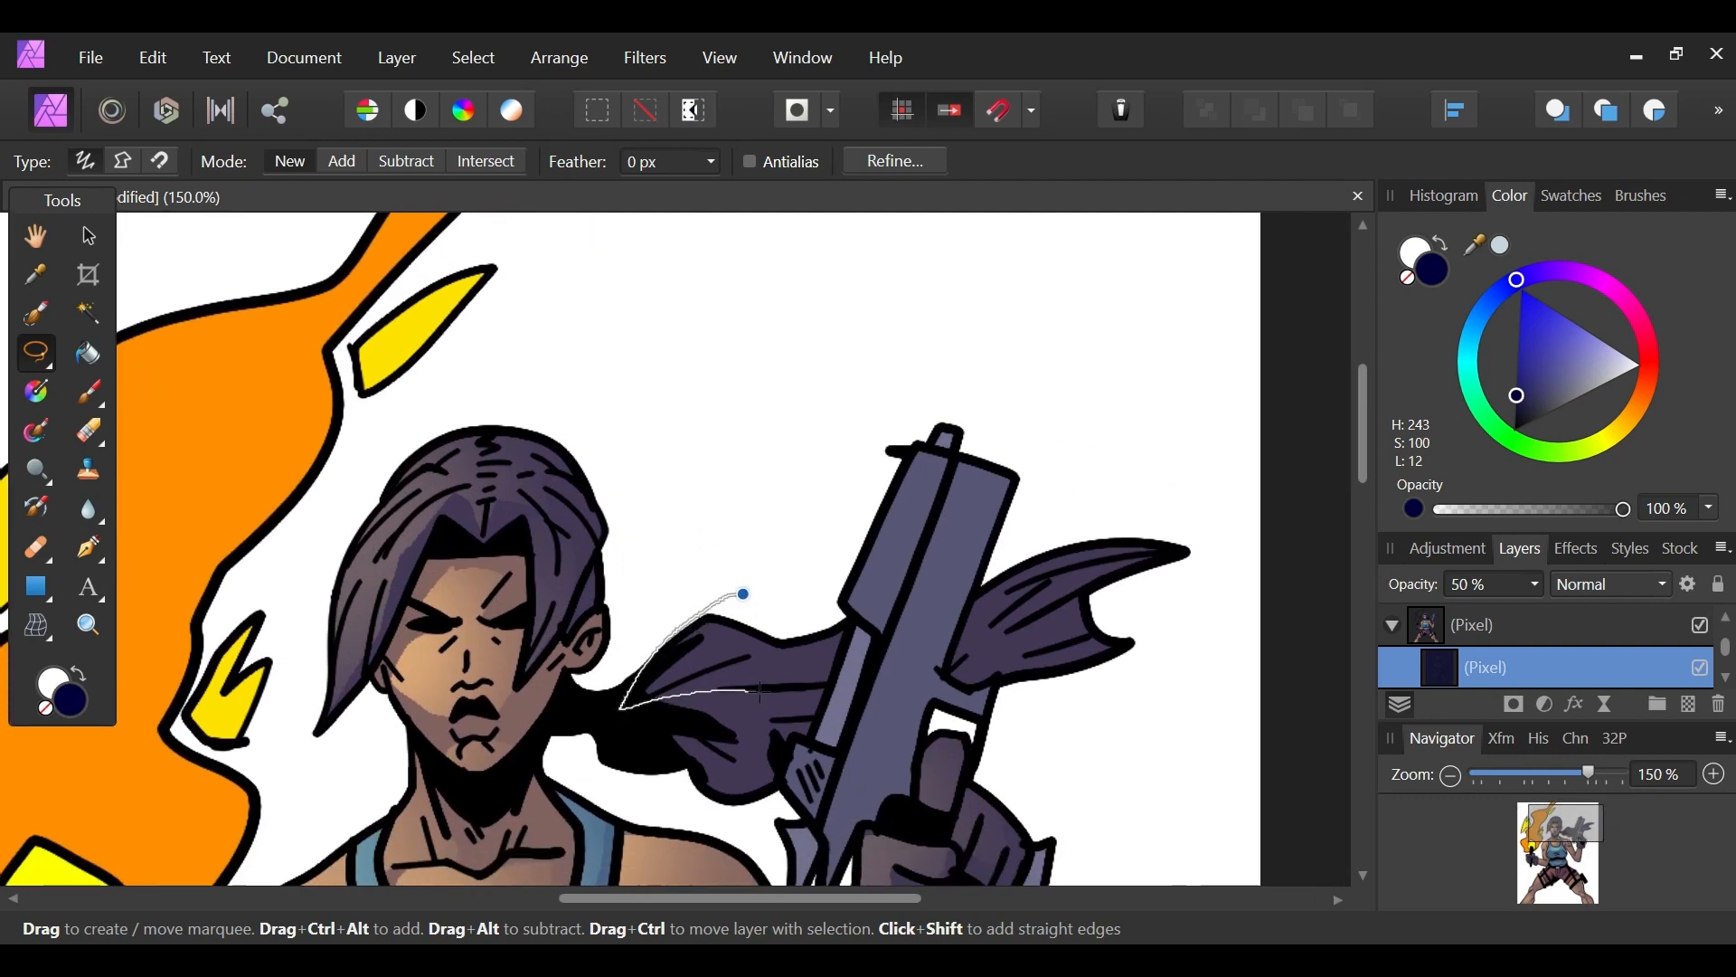
pyautogui.moveTo(826, 689); pyautogui.dragTo(846, 621)
pyautogui.click(81, 426)
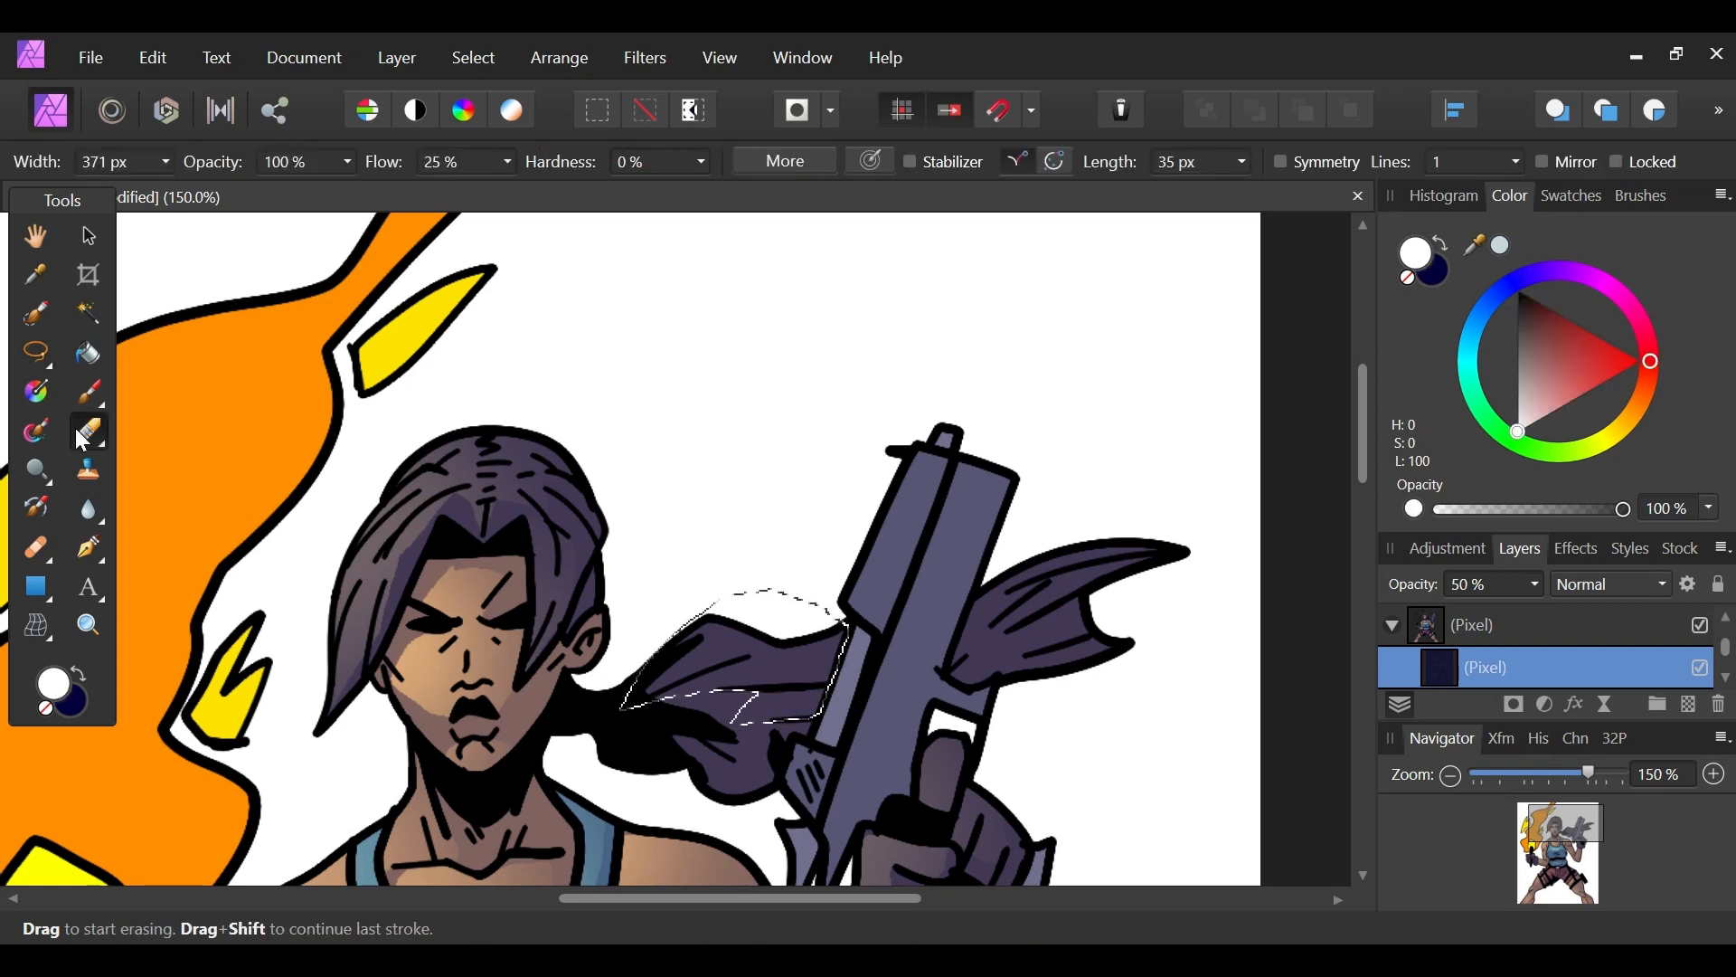
pyautogui.click(36, 354)
pyautogui.hotkey('ctrl', 'd')
# Step: Select the flame-facing side of the pistol freehand, softly erase its shadow, and deselect
pyautogui.moveTo(1599, 879); pyautogui.dragTo(1571, 828)
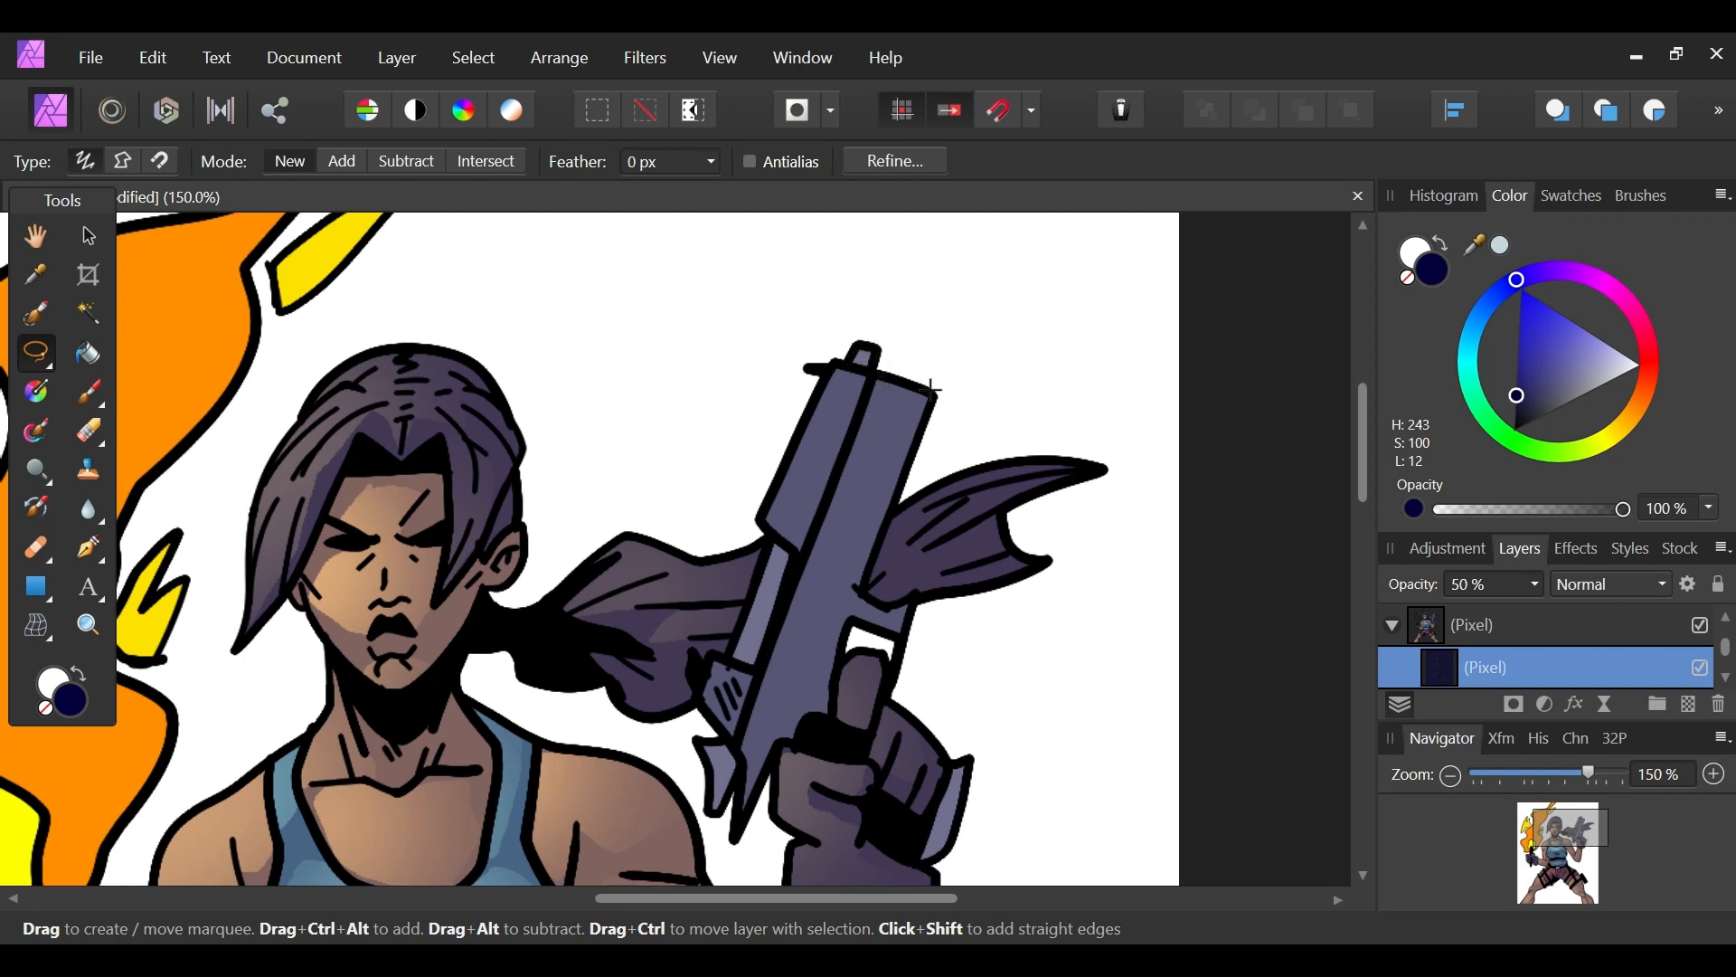
pyautogui.moveTo(900, 370)
pyautogui.mouseDown()
pyautogui.moveTo(821, 325)
pyautogui.moveTo(760, 462)
pyautogui.mouseUp()
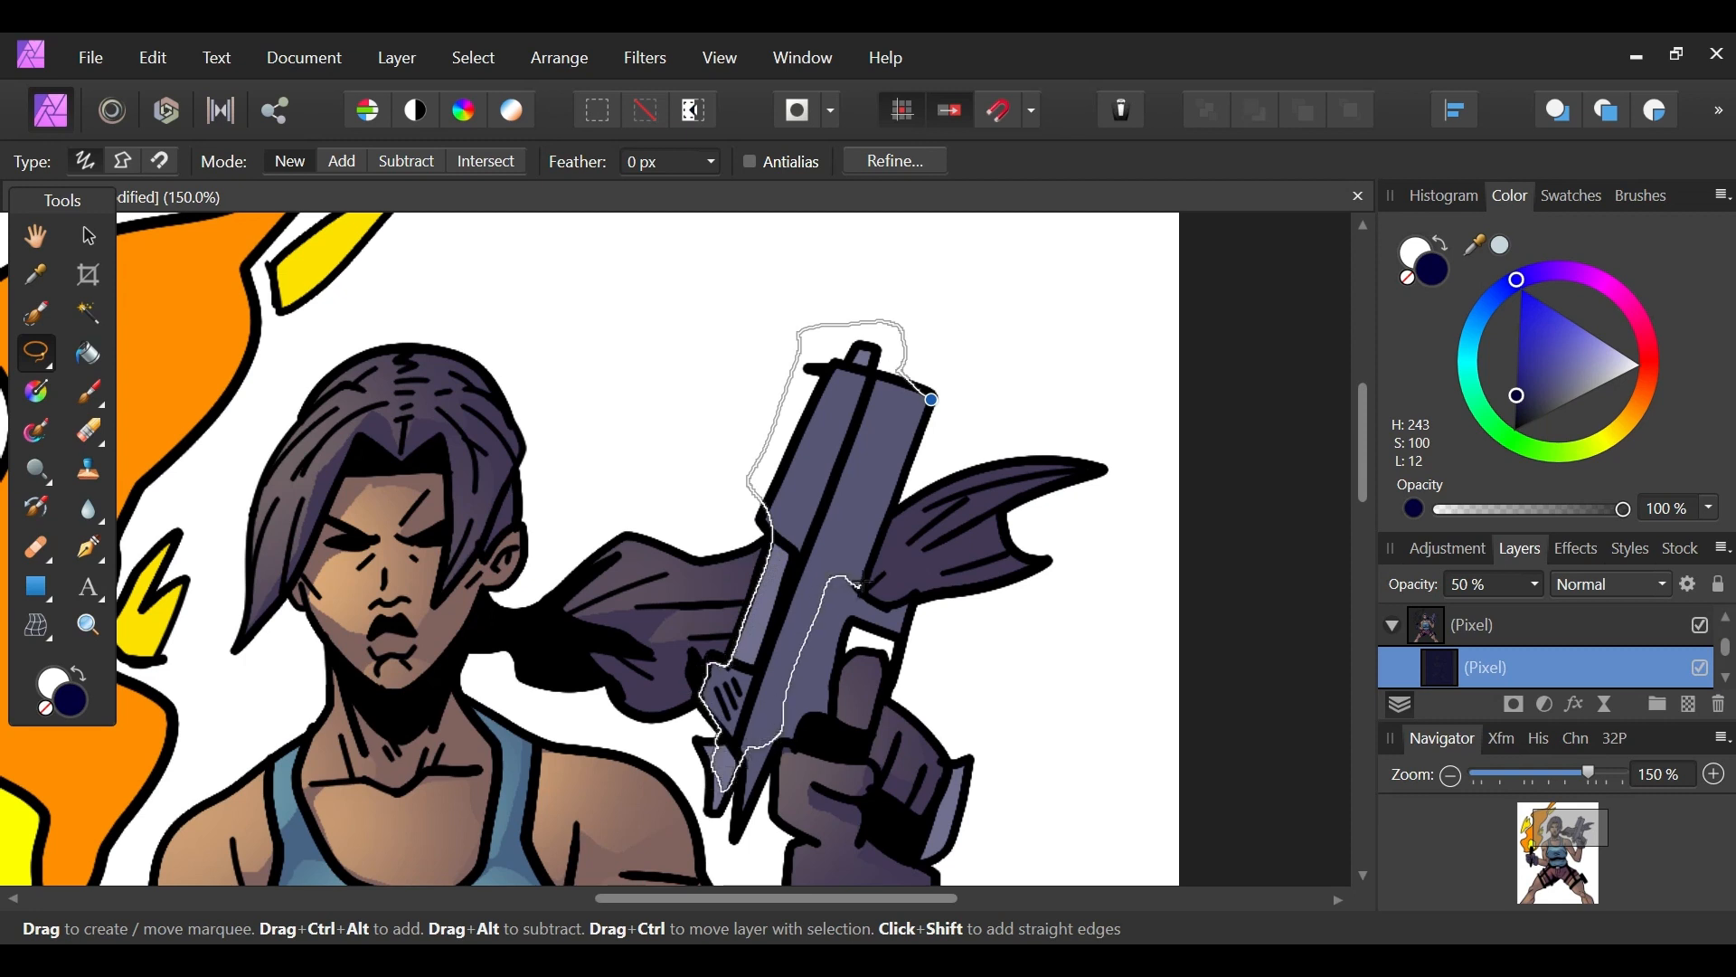
pyautogui.click(932, 400)
pyautogui.press('e')
pyautogui.moveTo(701, 710)
pyautogui.mouseDown()
pyautogui.moveTo(737, 697)
pyautogui.moveTo(736, 524)
pyautogui.moveTo(819, 678)
pyautogui.mouseUp()
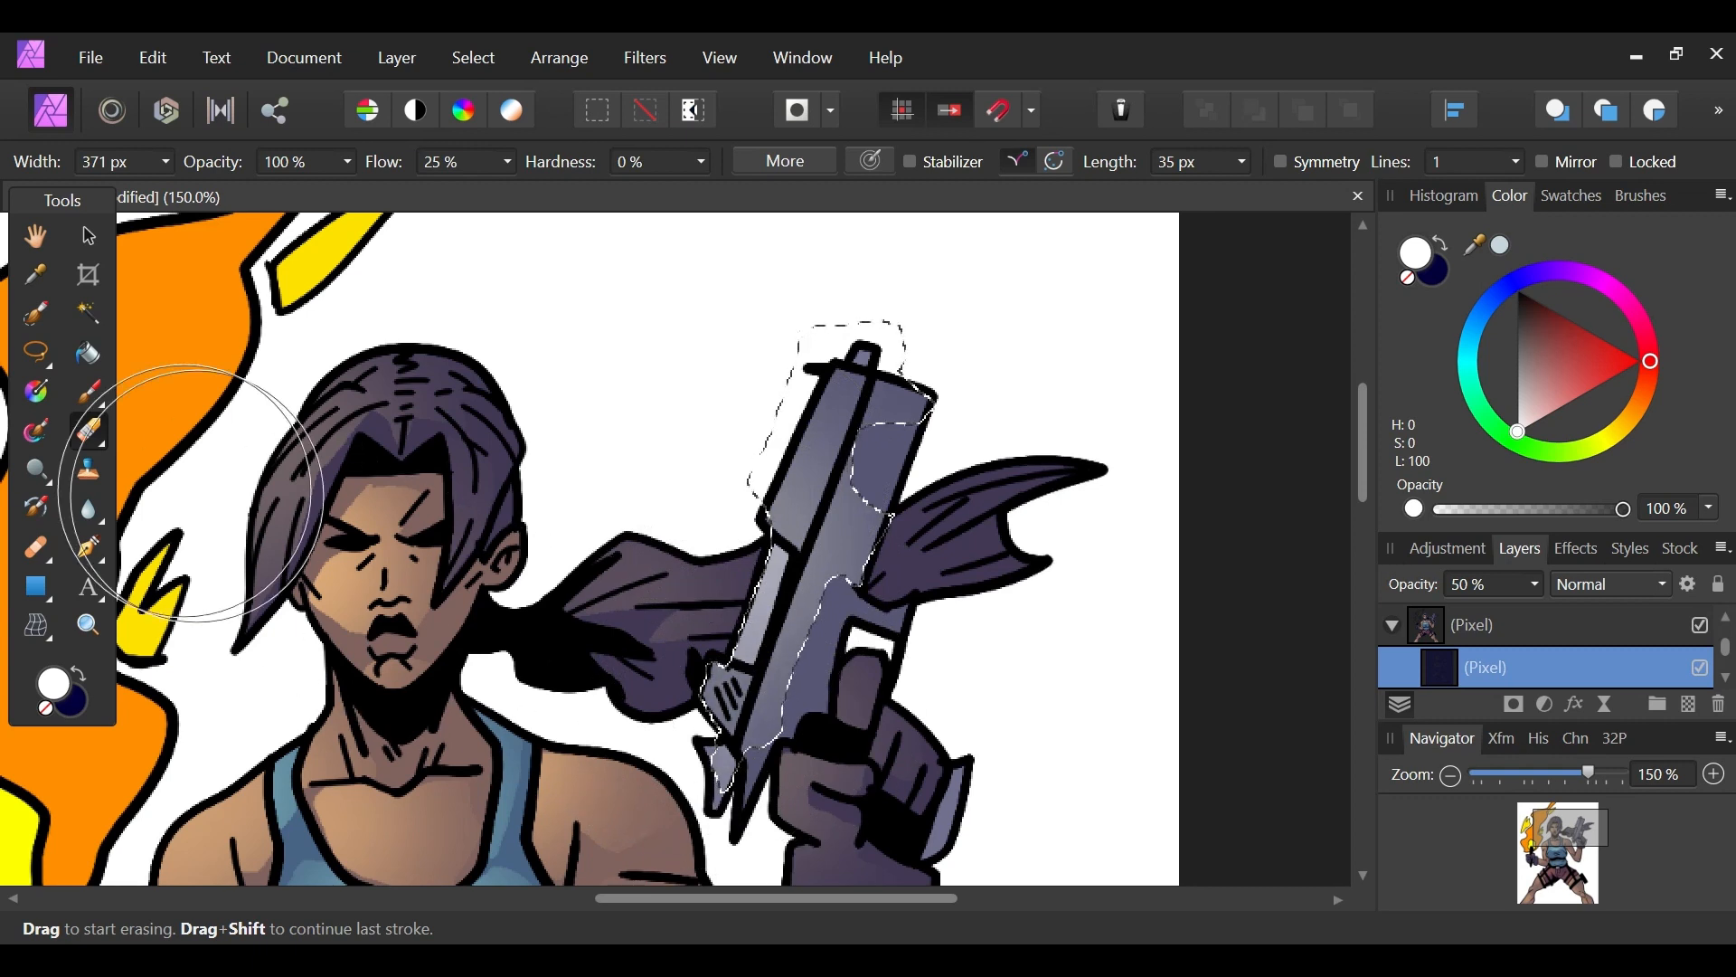
pyautogui.click(36, 352)
pyautogui.click(766, 290)
# Step: Select a narrow strip along the outer edge of the gun-side thigh freehand, softly erase its shadow, and deselect
pyautogui.moveTo(1578, 764)
pyautogui.mouseDown()
pyautogui.moveTo(1529, 778)
pyautogui.moveTo(1567, 776)
pyautogui.mouseUp()
pyautogui.click(1563, 898)
pyautogui.moveTo(1563, 898); pyautogui.dragTo(1549, 876)
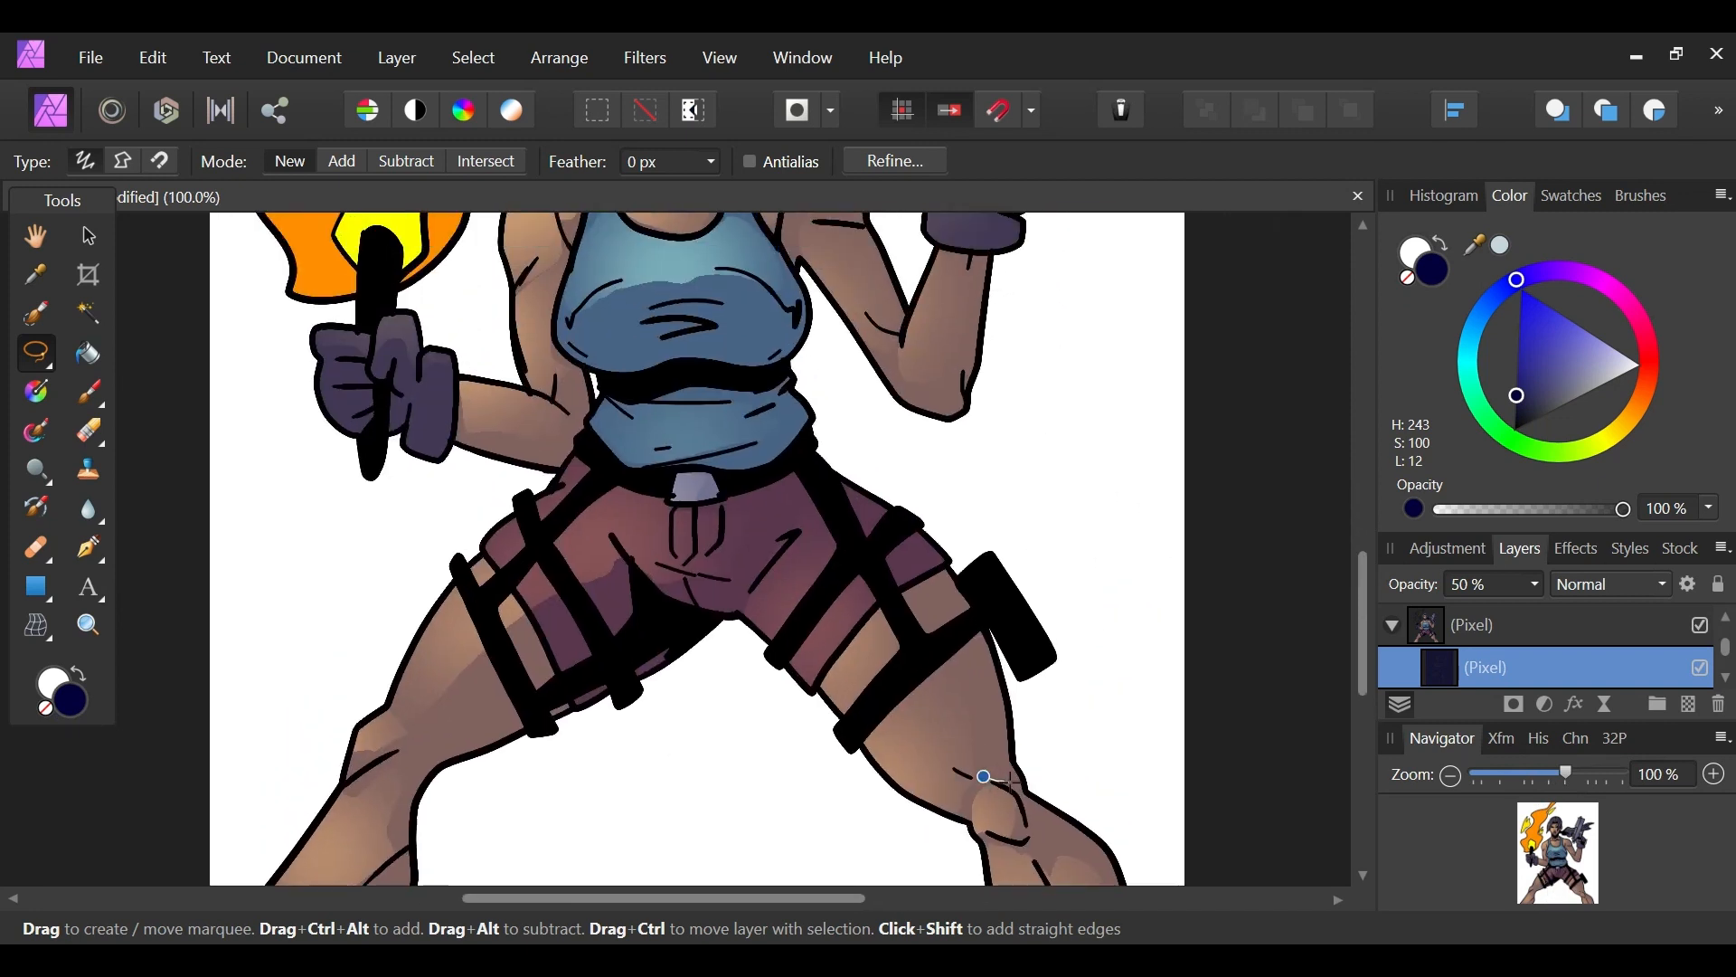
pyautogui.moveTo(979, 776); pyautogui.dragTo(980, 780)
pyautogui.click(88, 431)
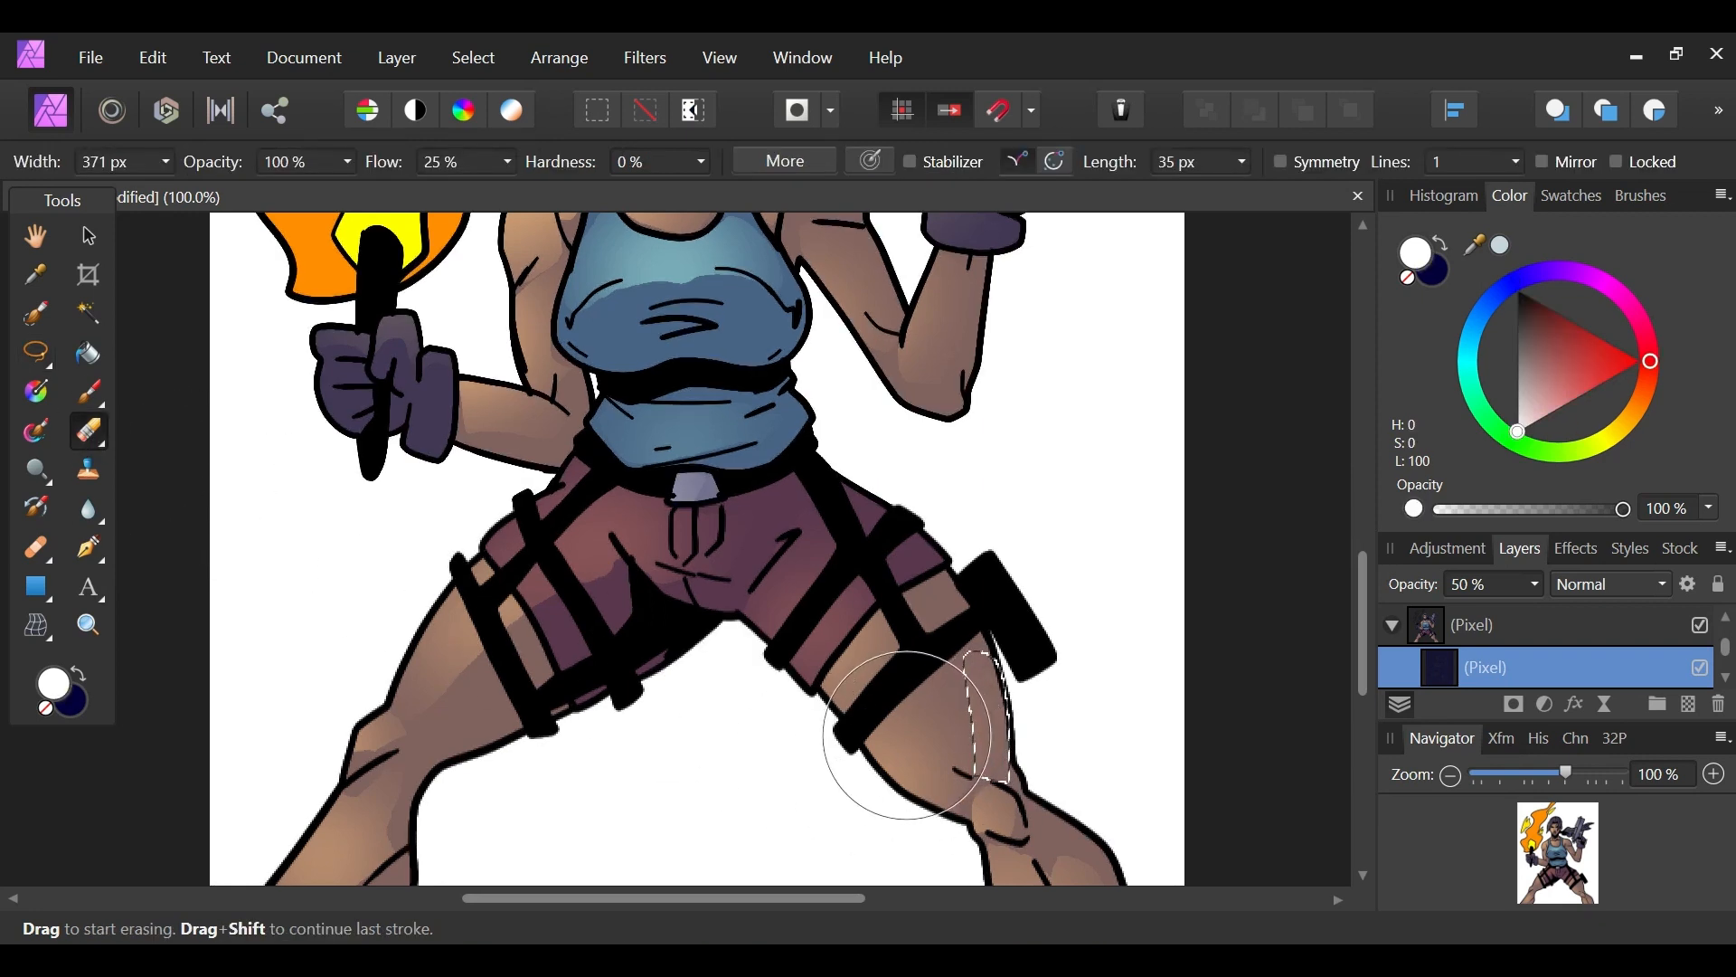
pyautogui.click(40, 354)
pyautogui.moveTo(1568, 883); pyautogui.dragTo(1558, 890)
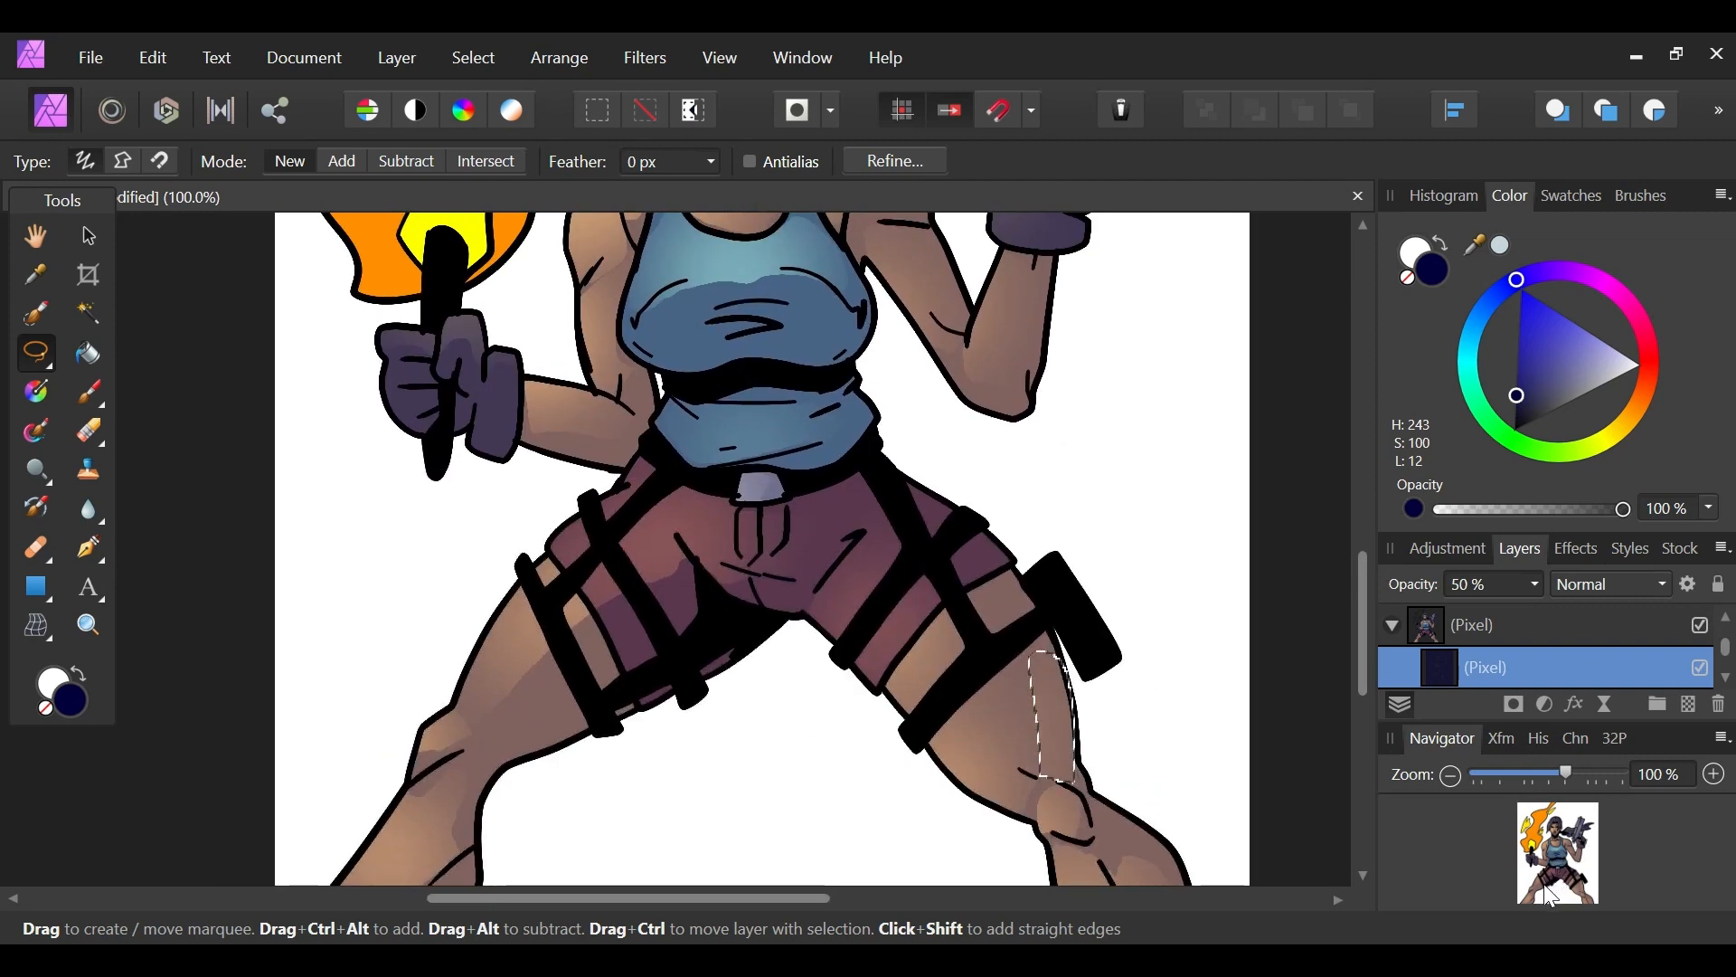
pyautogui.click(841, 822)
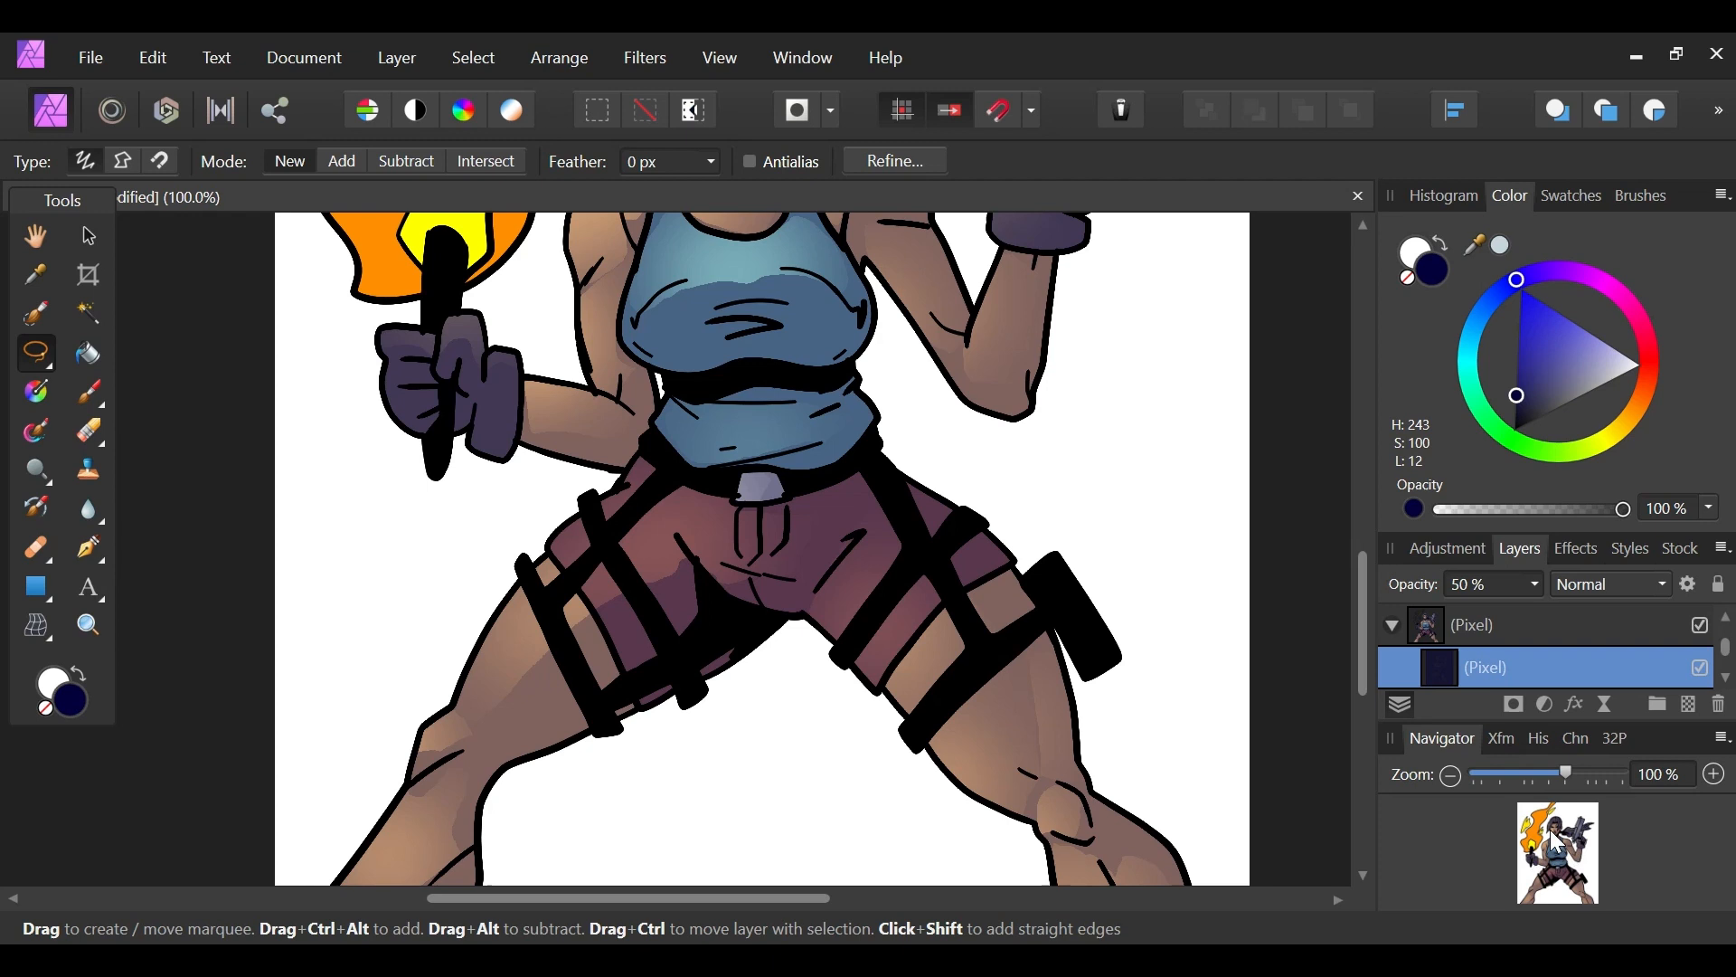
# Step: Add a new empty pixel layer above the shadow layer, nested in the character layer
pyautogui.moveTo(1571, 787); pyautogui.dragTo(1522, 784)
pyautogui.moveTo(1558, 864)
pyautogui.mouseDown()
pyautogui.moveTo(1554, 846)
pyautogui.moveTo(1561, 877)
pyautogui.moveTo(1542, 859)
pyautogui.mouseUp()
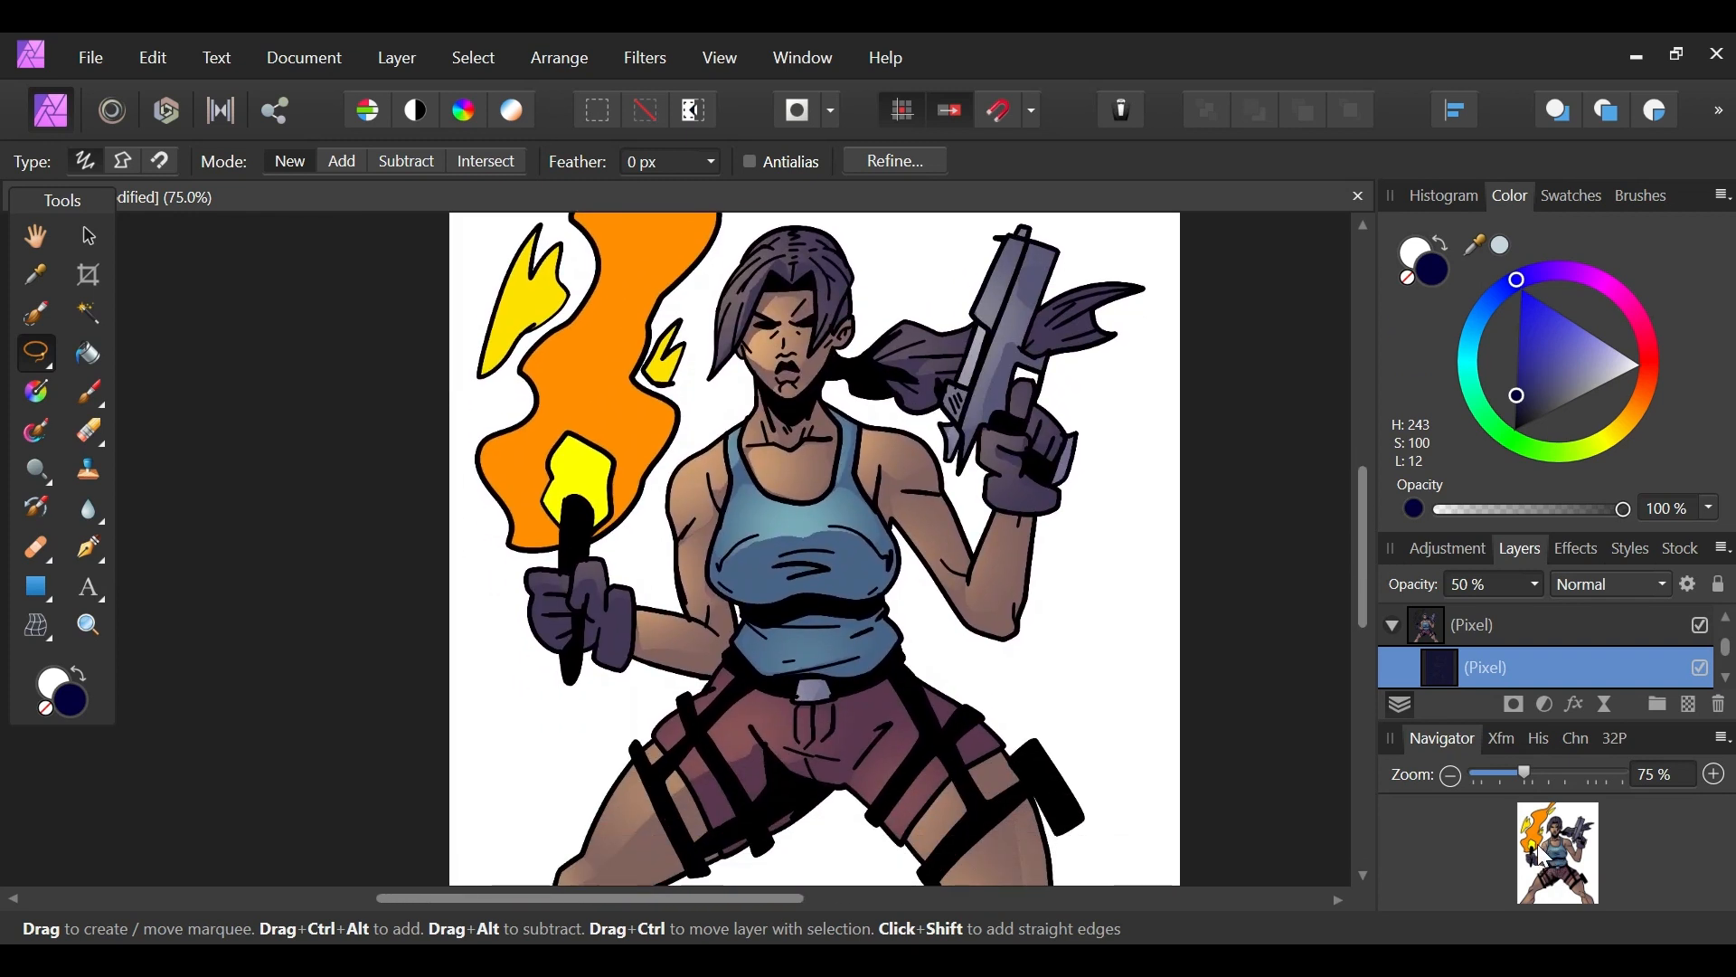
pyautogui.moveTo(1531, 776); pyautogui.dragTo(1507, 776)
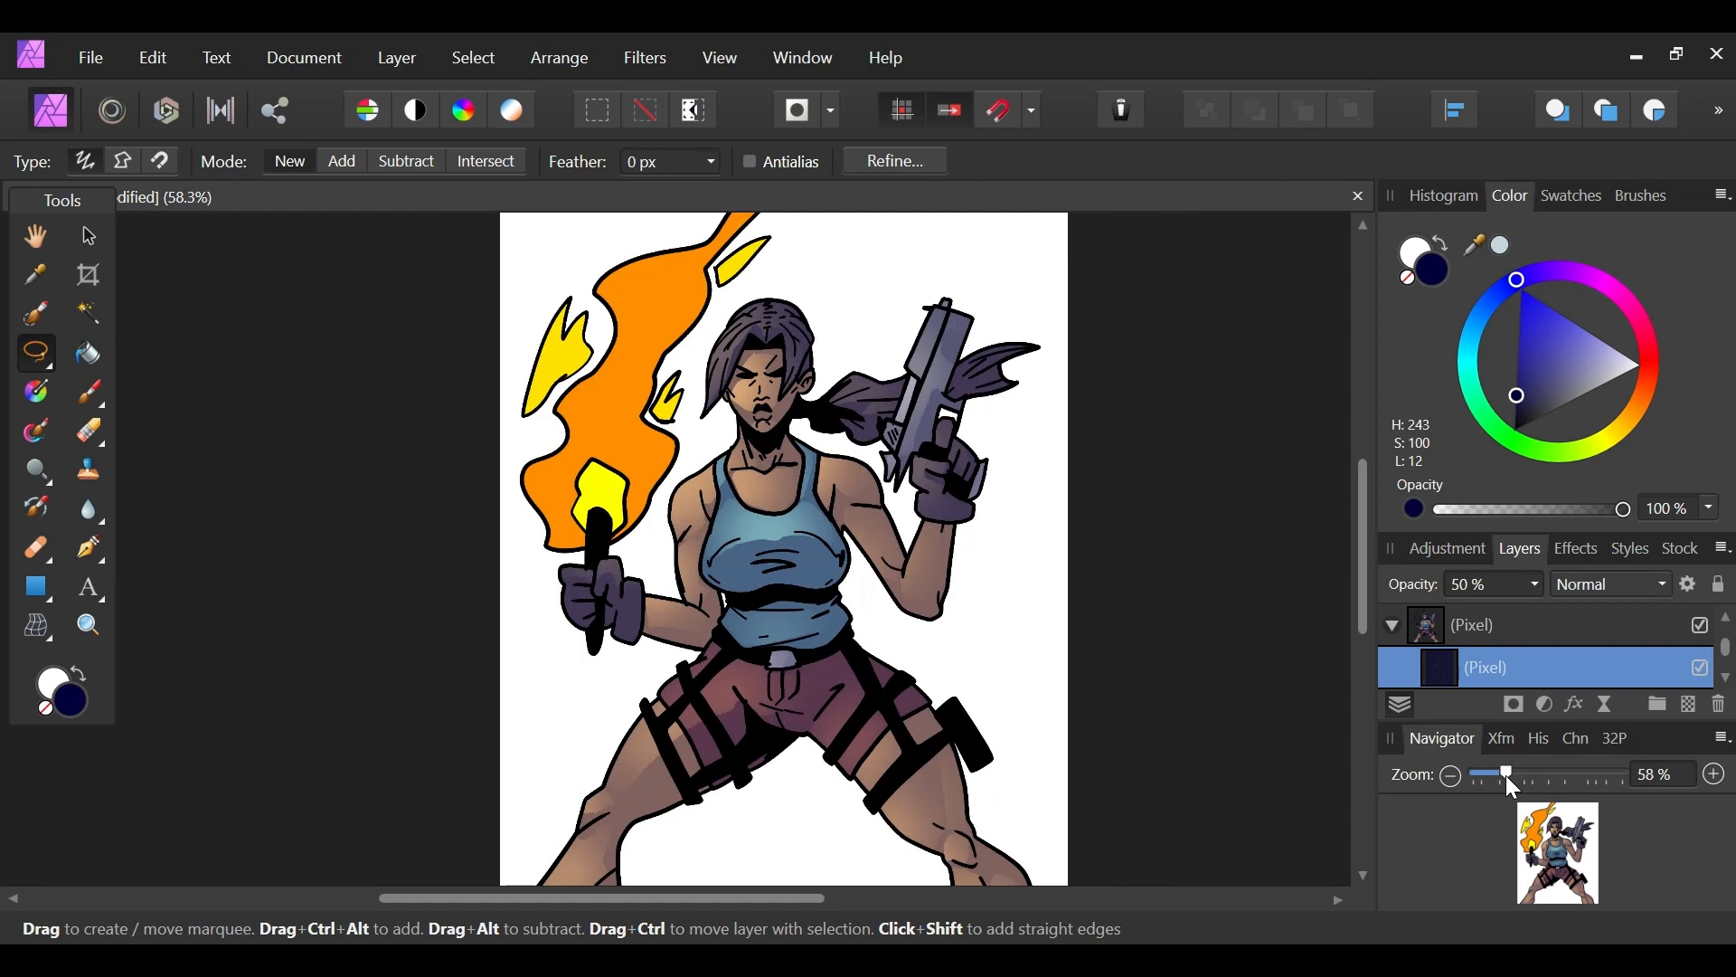
pyautogui.moveTo(1539, 867); pyautogui.dragTo(1537, 819)
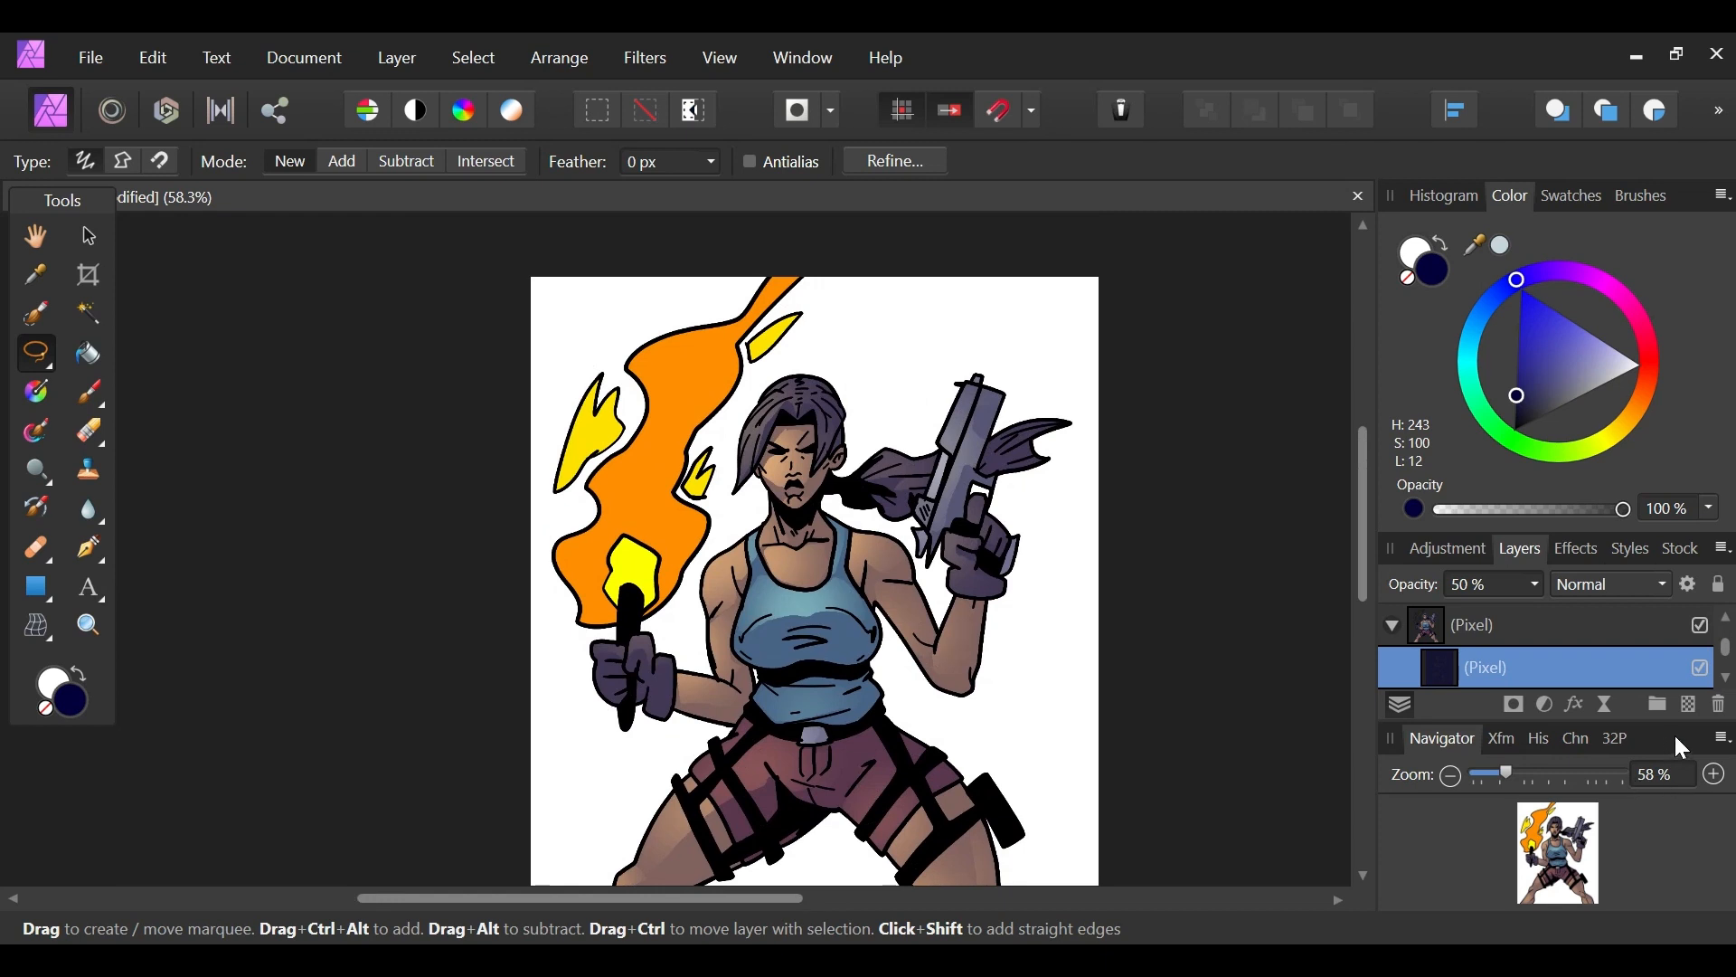
pyautogui.moveTo(1592, 823); pyautogui.dragTo(1567, 864)
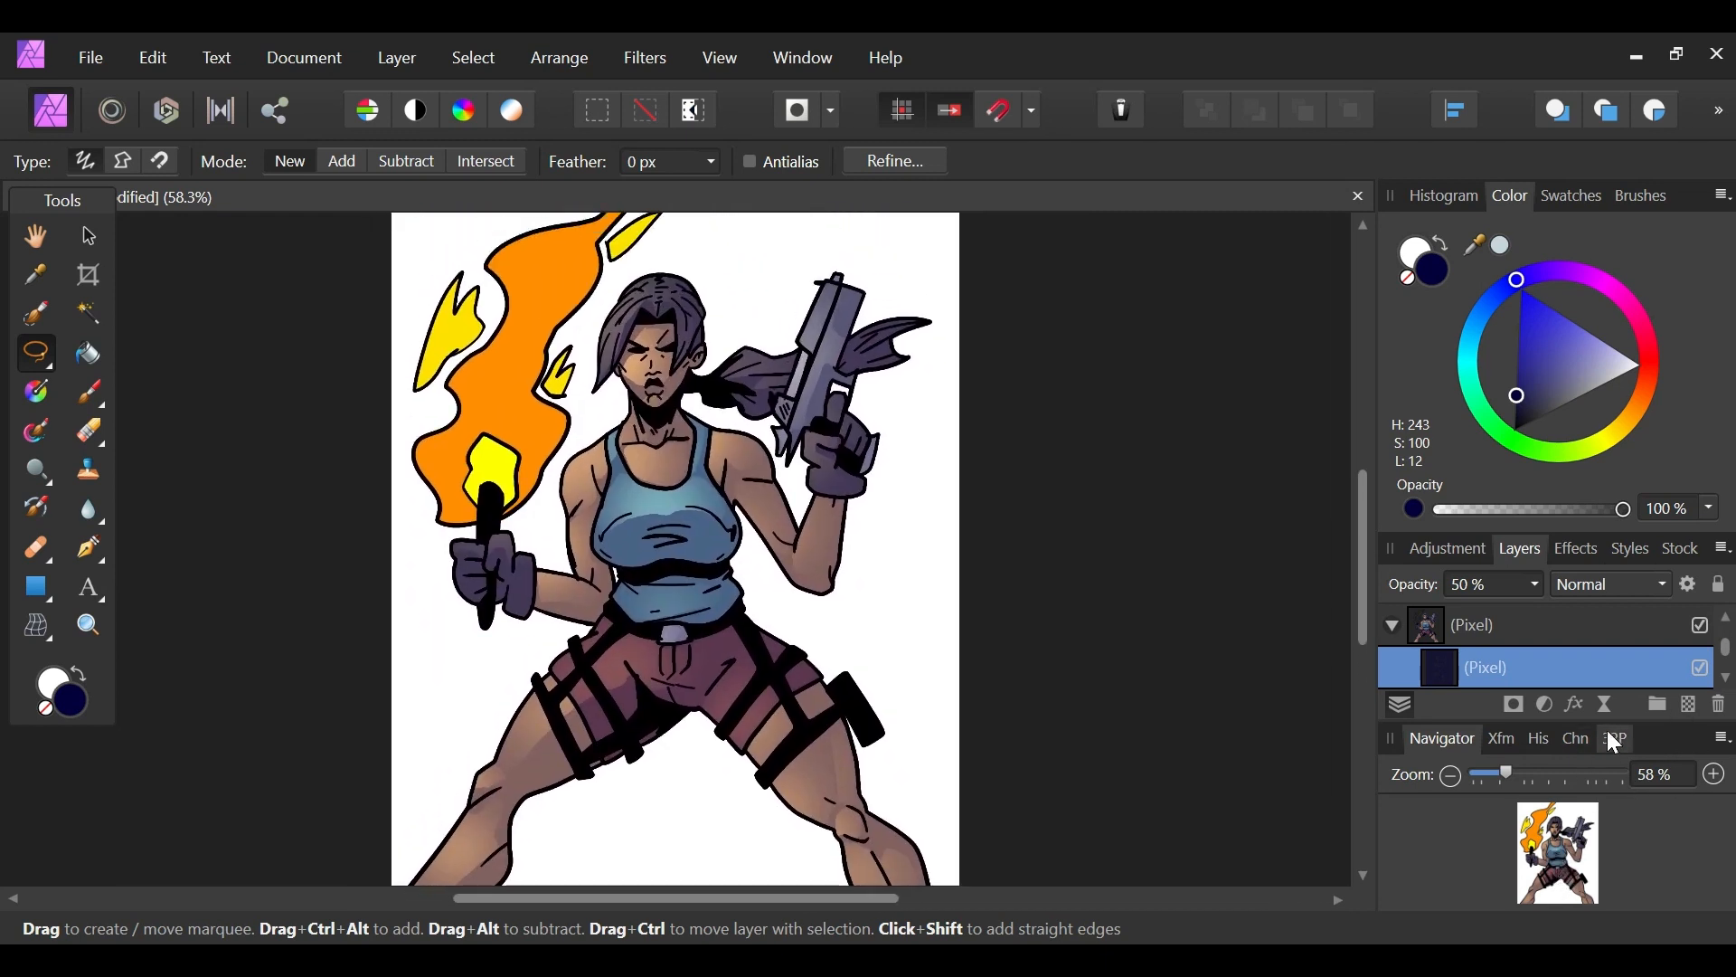
pyautogui.click(1689, 704)
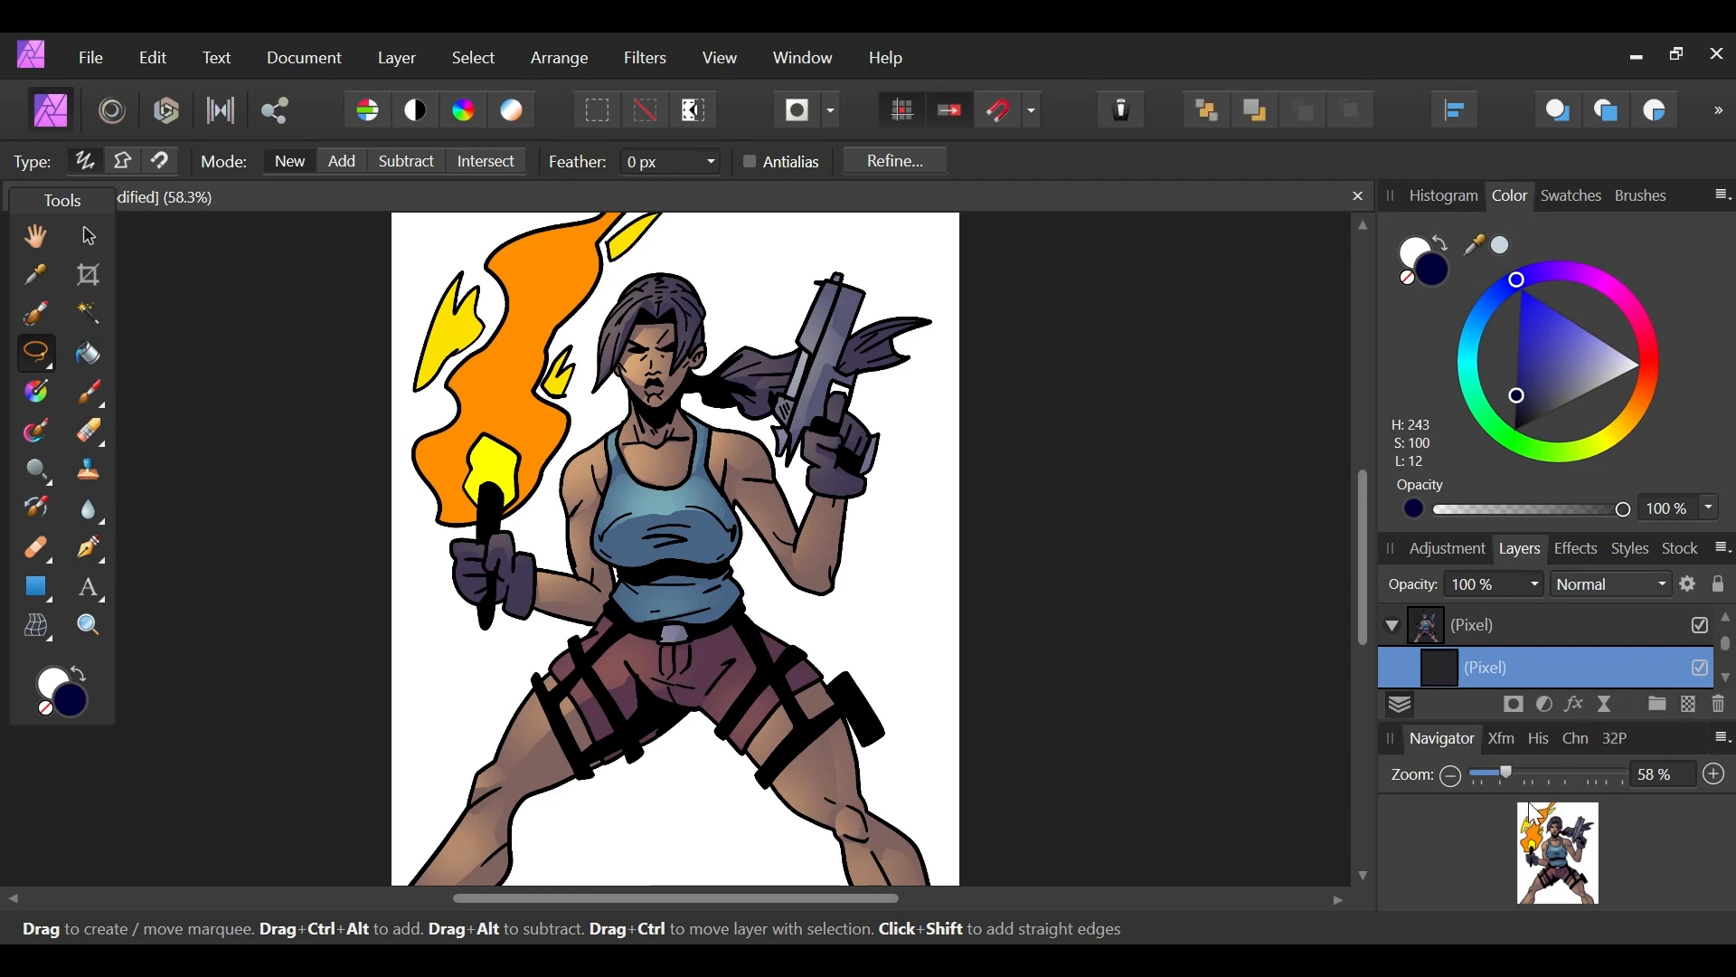
# Step: Choose the soft 256 px brush from the Basic set for painting on the new layer
pyautogui.moveTo(1508, 774)
pyautogui.mouseDown()
pyautogui.moveTo(1598, 762)
pyautogui.moveTo(1526, 775)
pyautogui.mouseUp()
pyautogui.click(1557, 853)
pyautogui.moveTo(1557, 852)
pyautogui.mouseDown()
pyautogui.moveTo(1546, 824)
pyautogui.moveTo(1567, 775)
pyautogui.moveTo(1590, 775)
pyautogui.moveTo(1550, 842)
pyautogui.mouseUp()
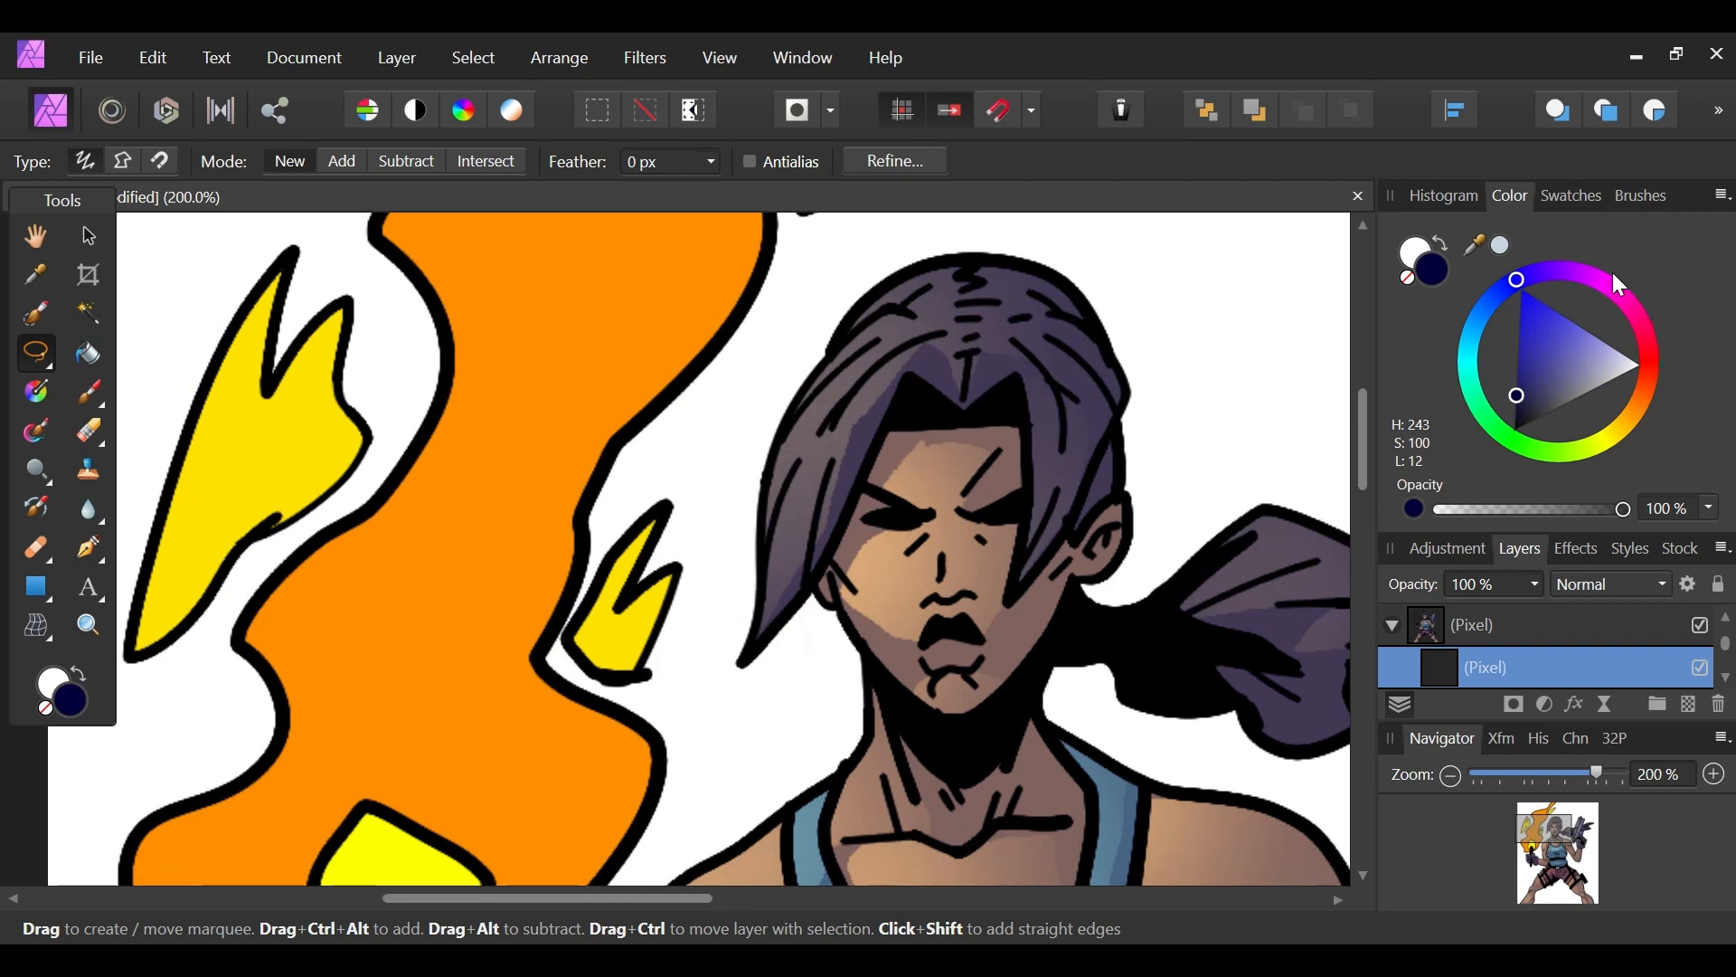
pyautogui.click(86, 394)
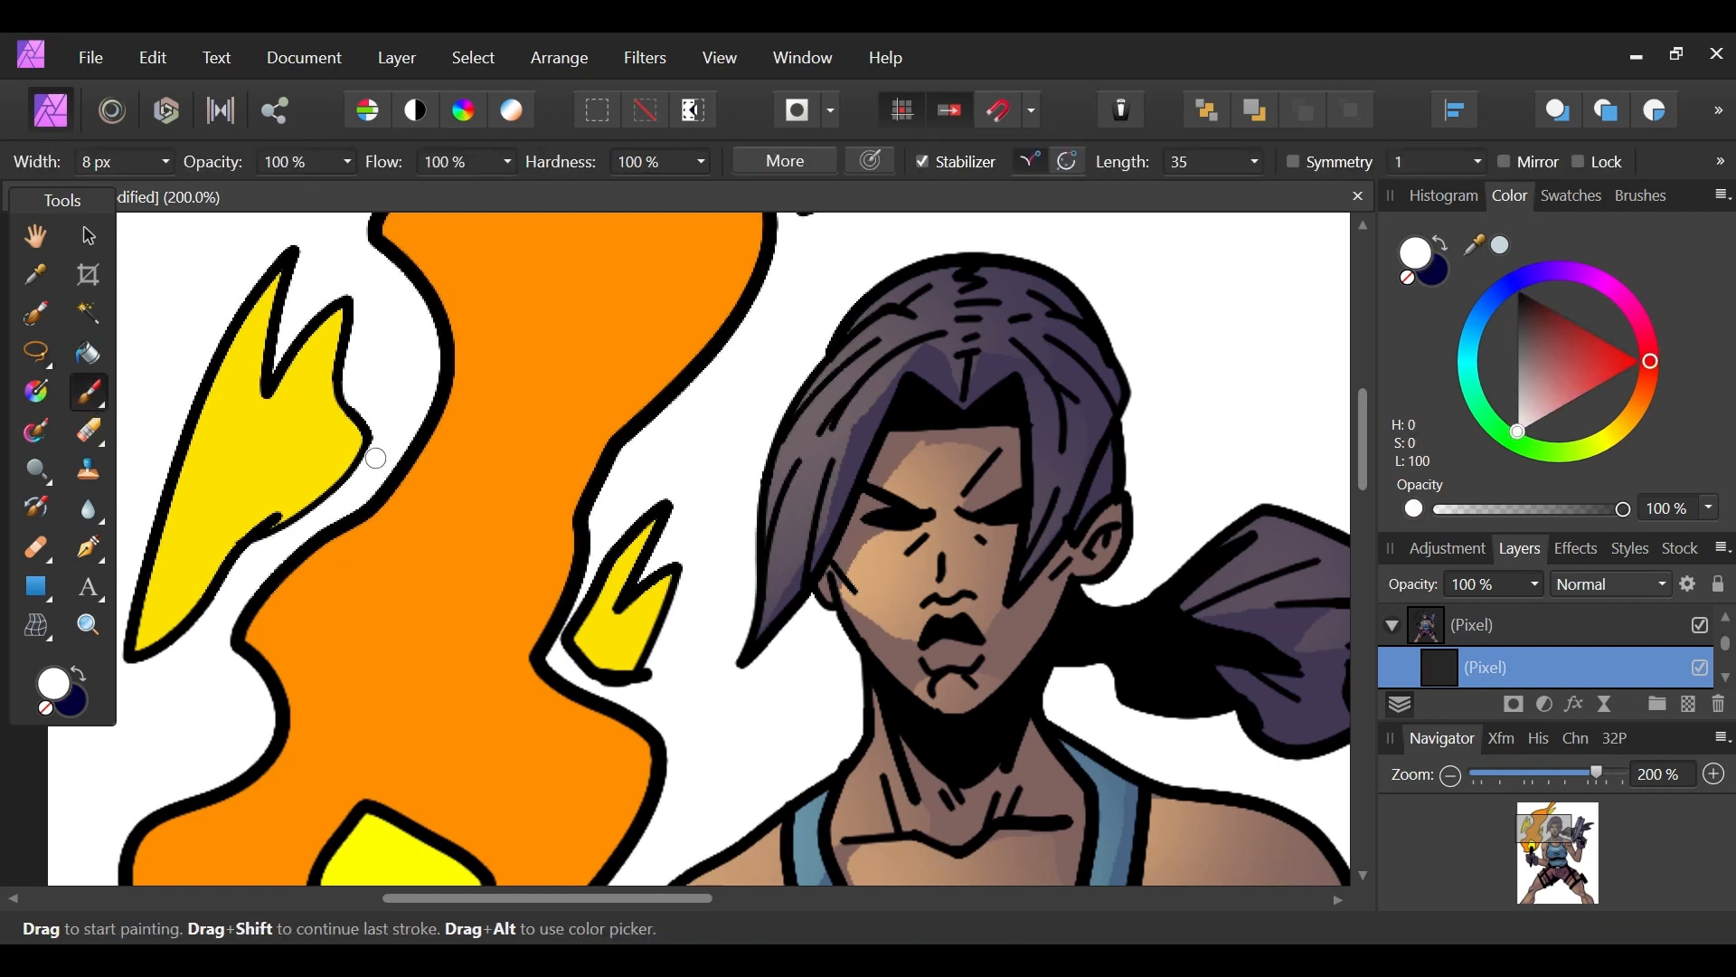
pyautogui.click(1656, 199)
pyautogui.moveTo(1725, 330); pyautogui.dragTo(1728, 378)
pyautogui.click(1570, 340)
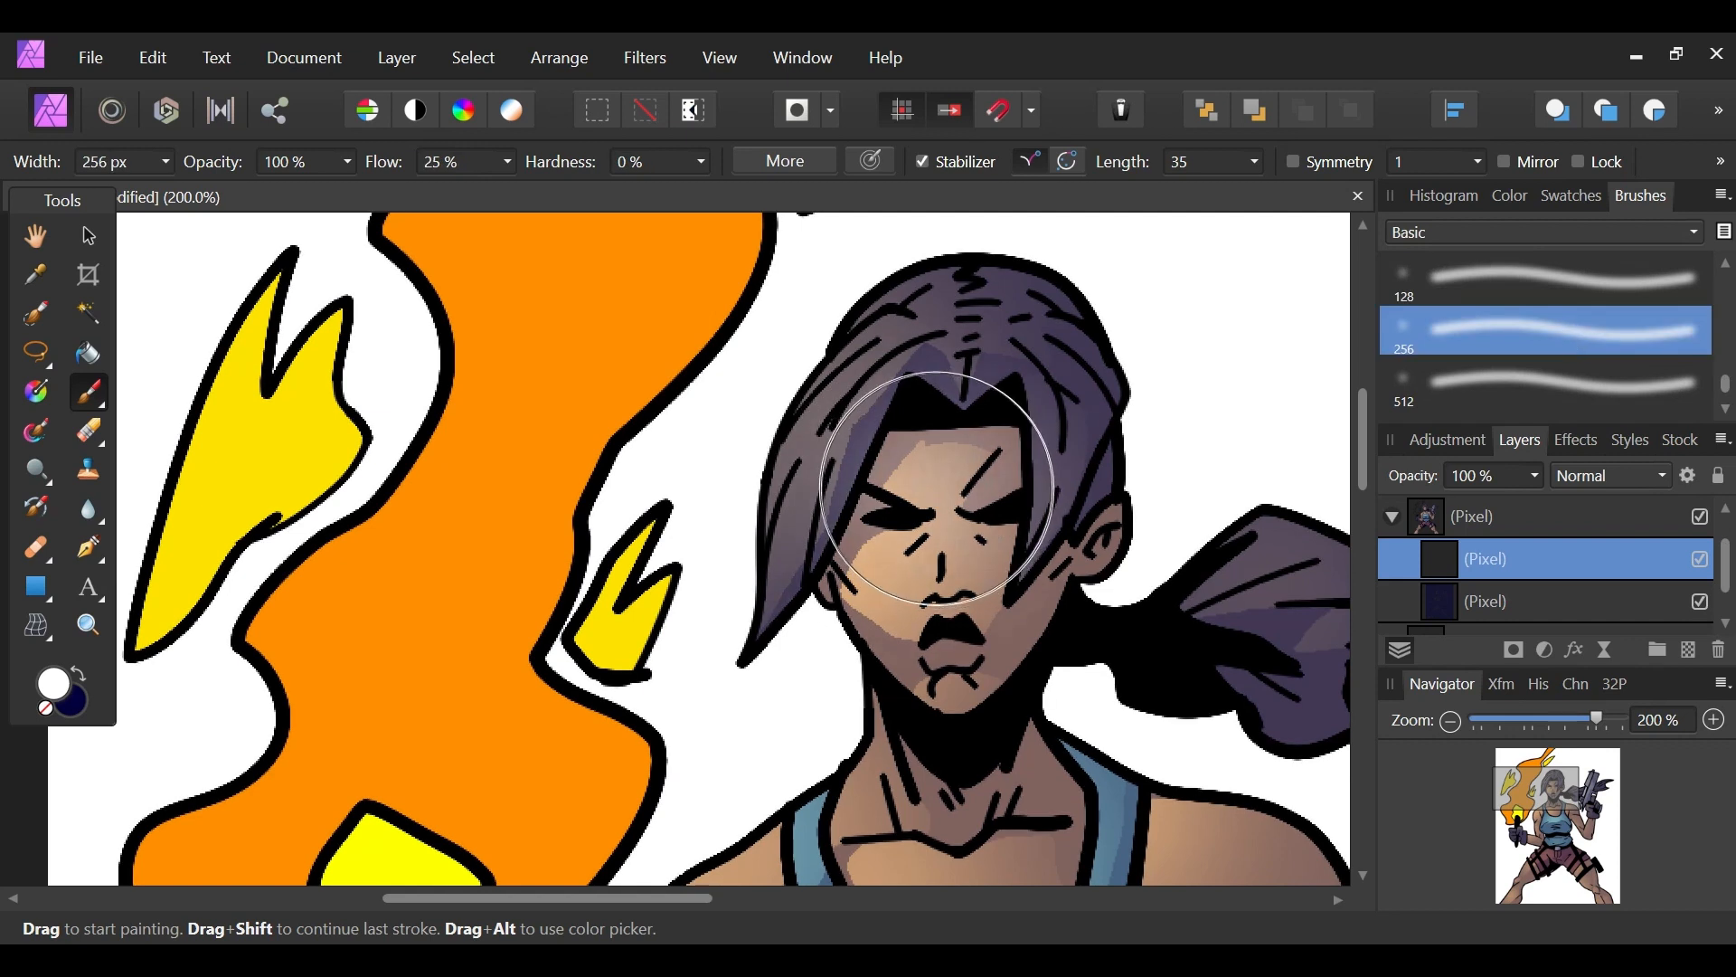
pyautogui.click(1510, 197)
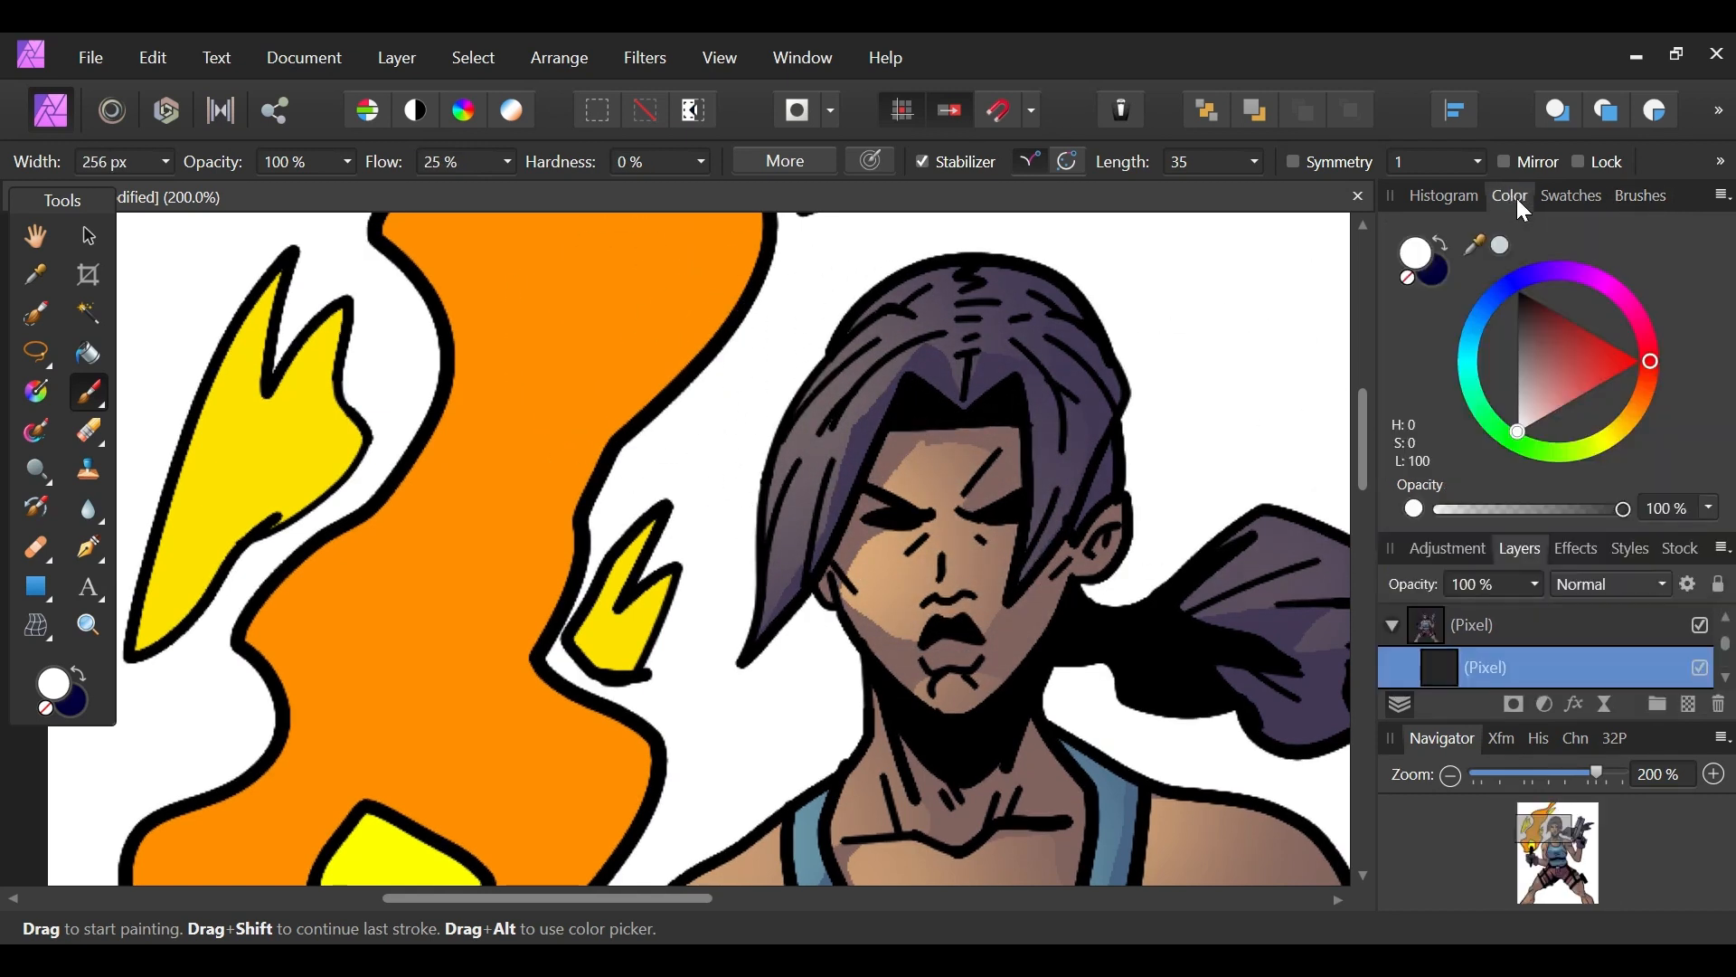
# Step: Select a strip of hair along the flame-facing side of the head freehand
pyautogui.click(38, 357)
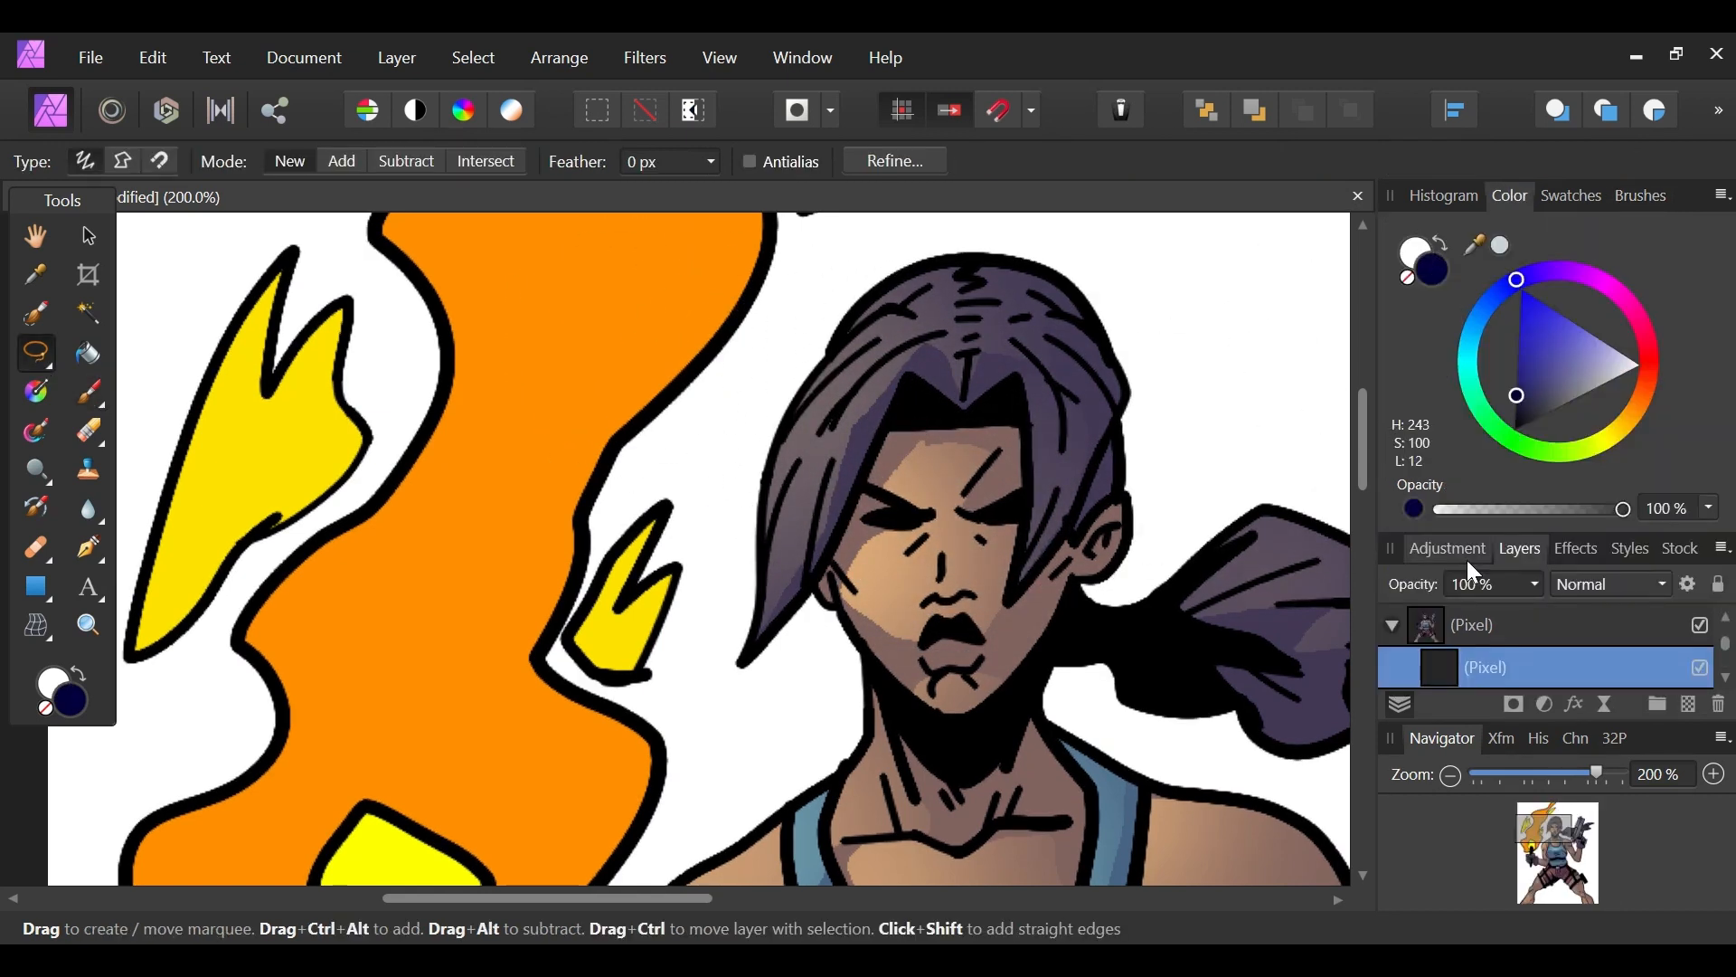
pyautogui.click(1605, 774)
pyautogui.moveTo(1606, 776); pyautogui.dragTo(1597, 774)
pyautogui.moveTo(884, 286)
pyautogui.mouseDown()
pyautogui.moveTo(747, 455)
pyautogui.moveTo(743, 604)
pyautogui.mouseUp()
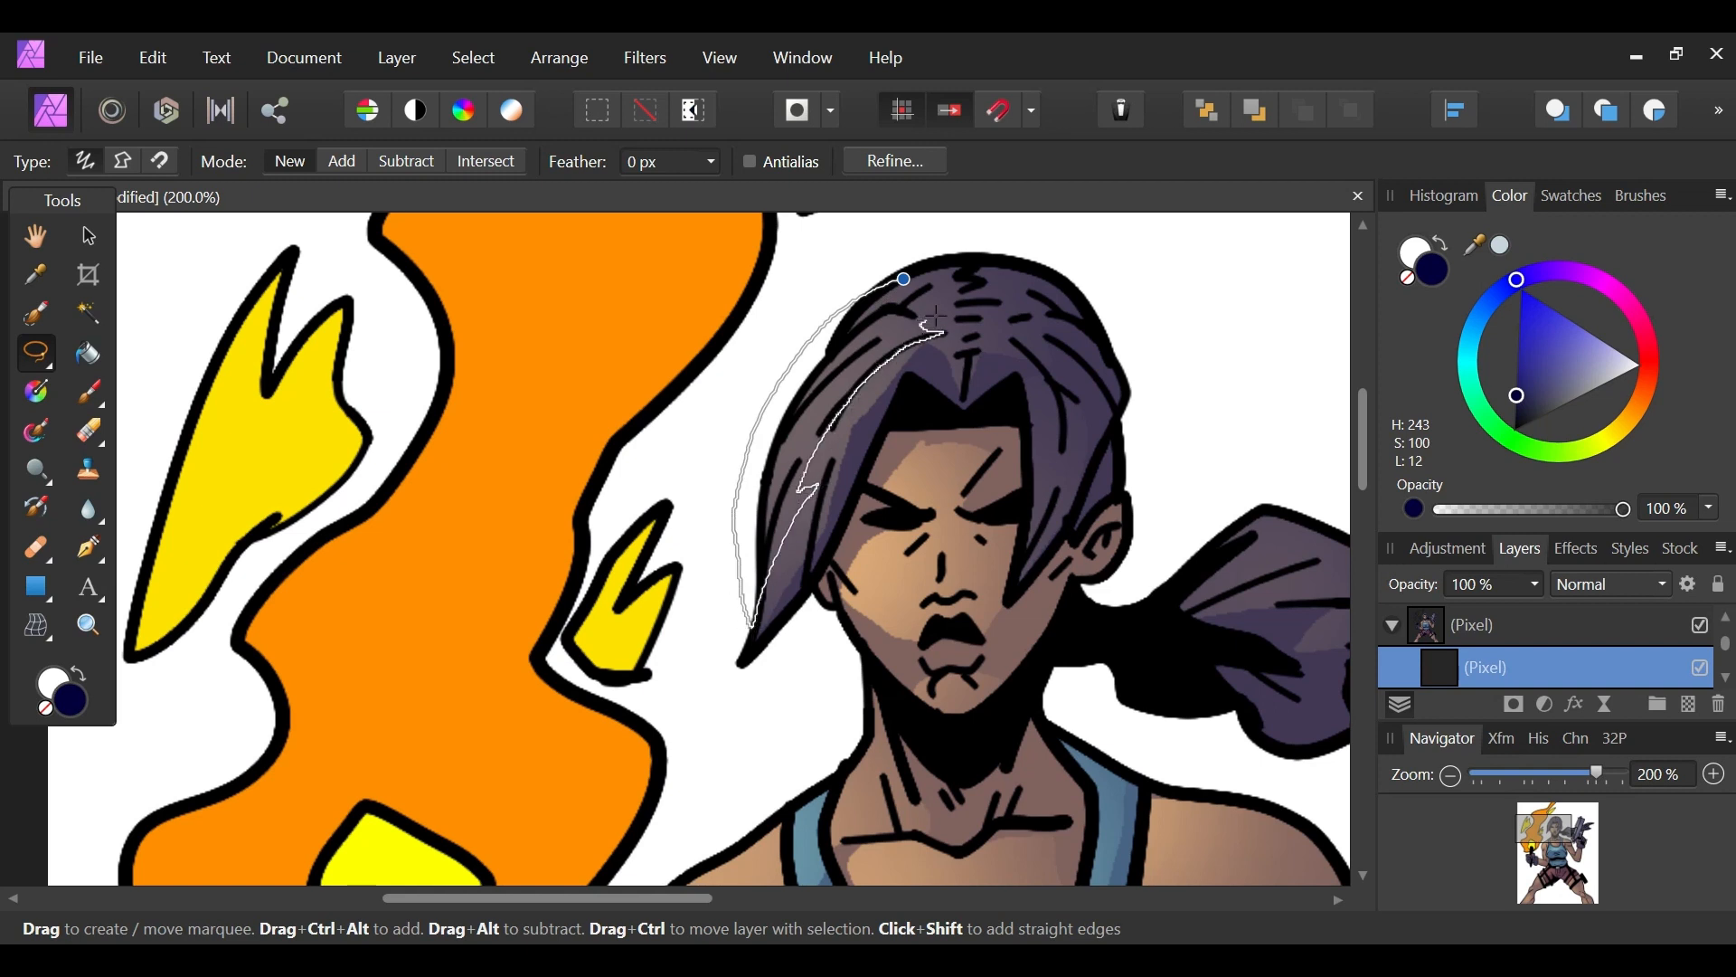
# Step: Set the paint brush colour to a warm yellow-orange with H 43, S 100, L 50
pyautogui.press('b')
pyautogui.press('x')
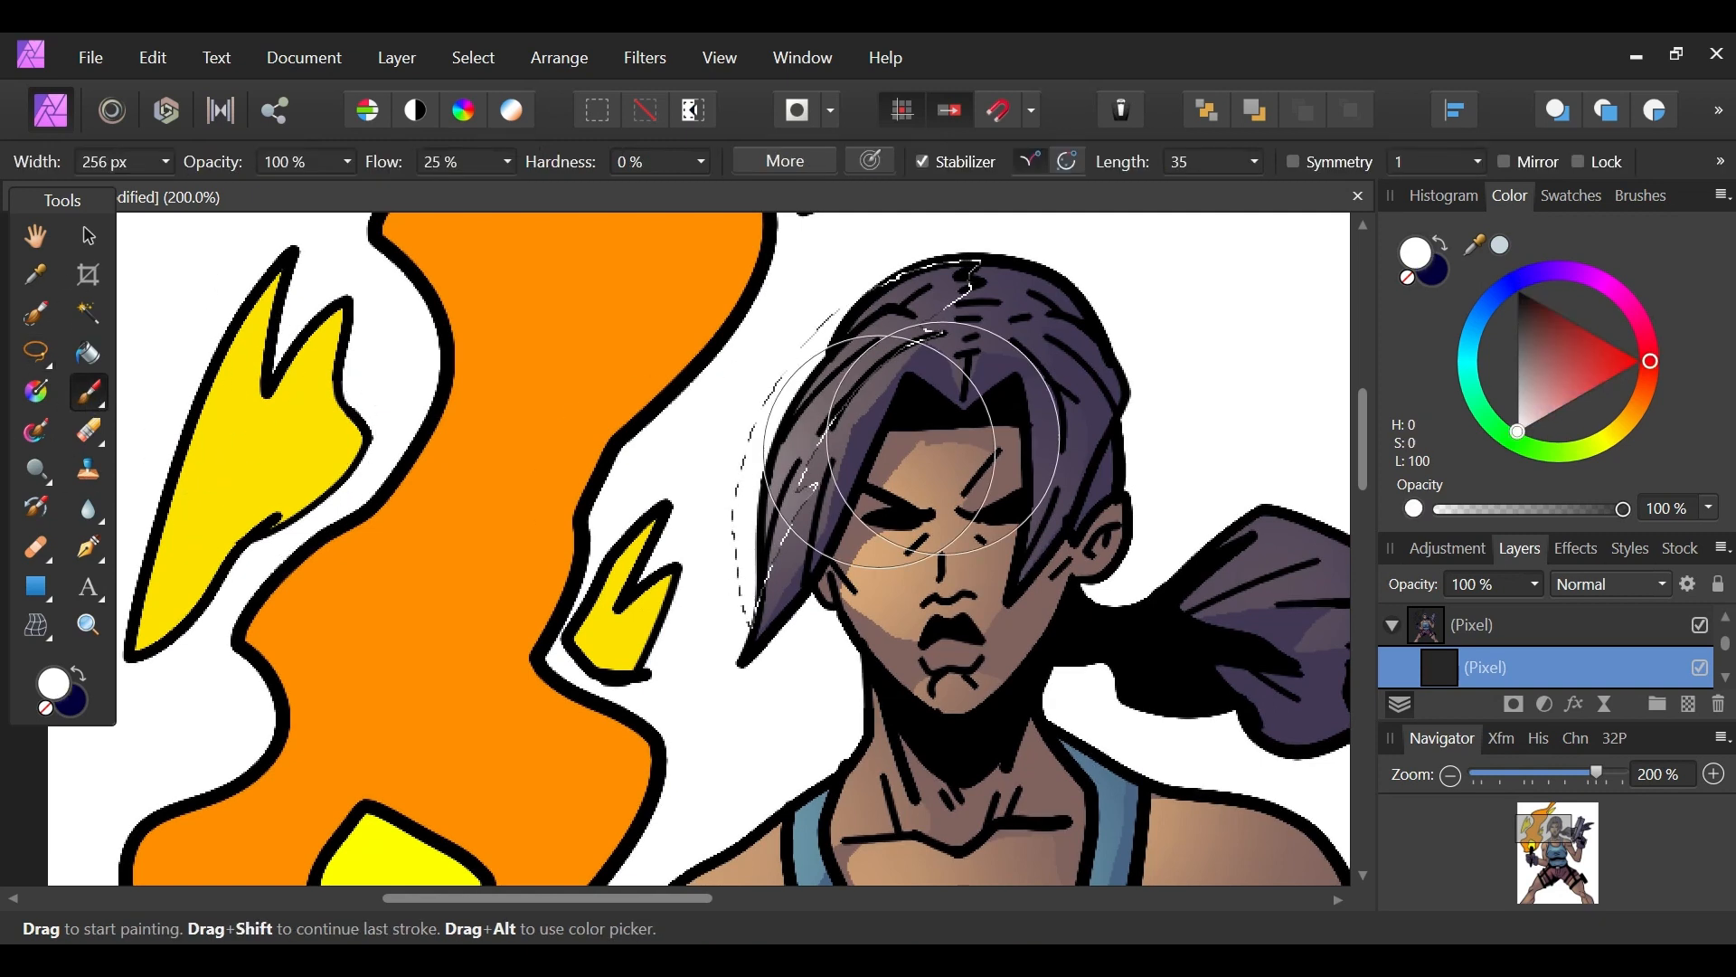
pyautogui.click(1439, 243)
pyautogui.moveTo(1622, 418); pyautogui.dragTo(1629, 458)
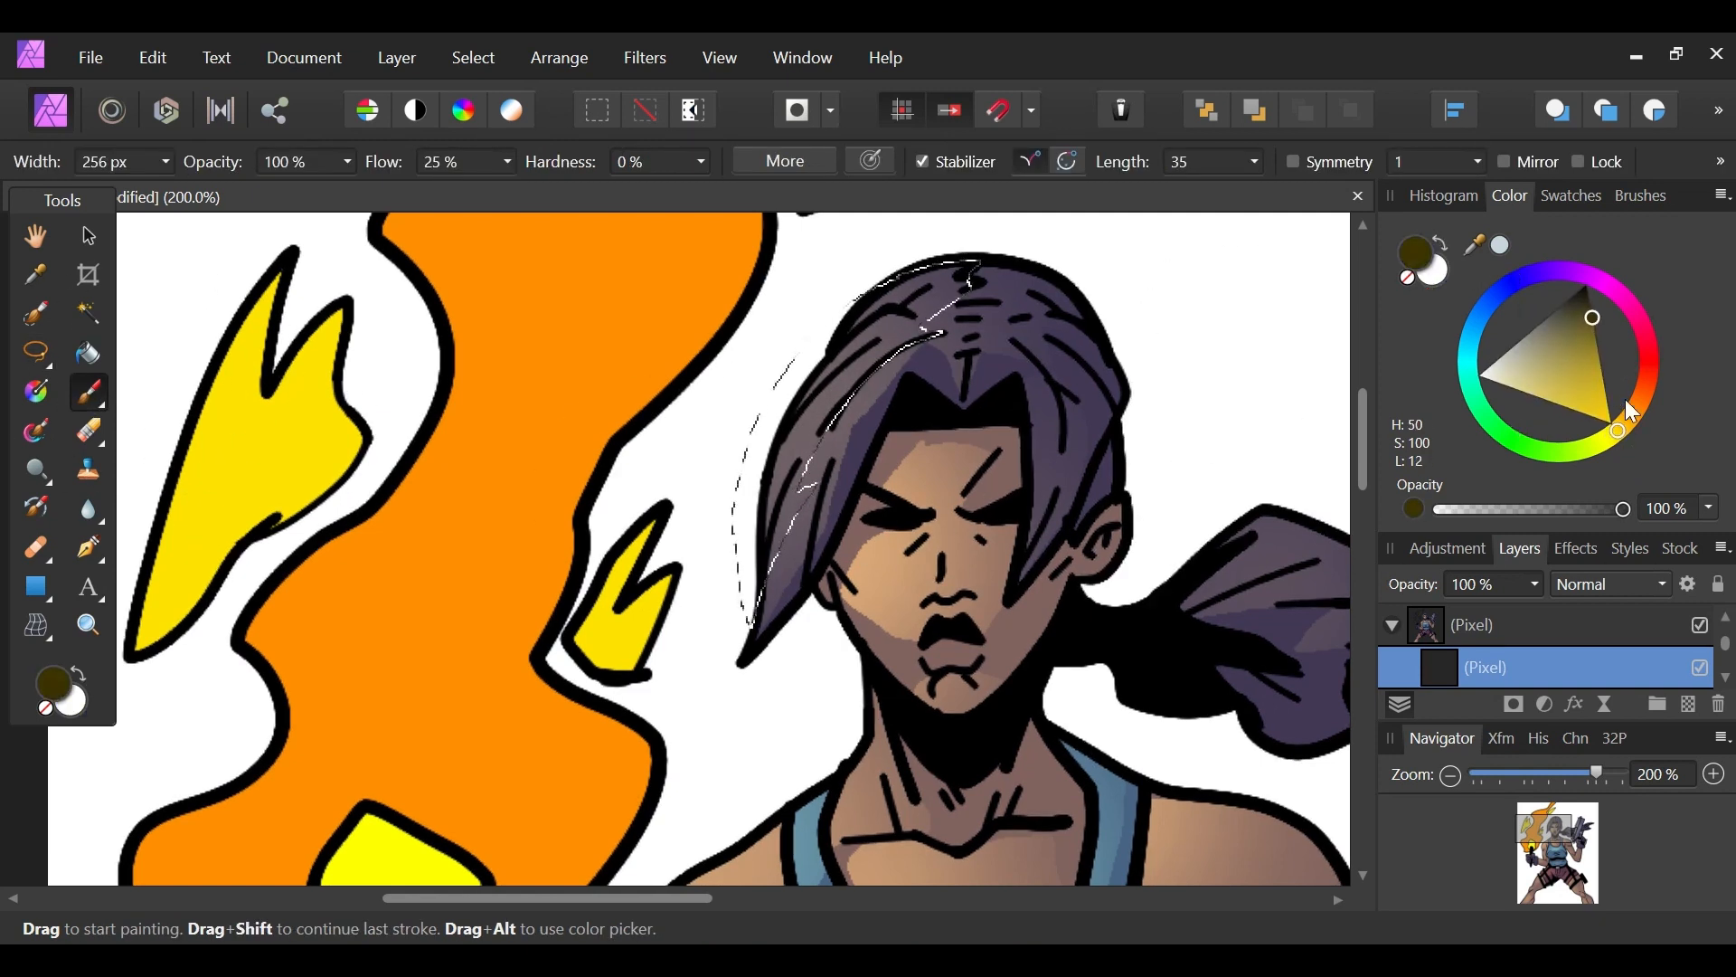
pyautogui.moveTo(1599, 389)
pyautogui.mouseDown()
pyautogui.moveTo(1635, 470)
pyautogui.moveTo(1642, 421)
pyautogui.moveTo(1647, 440)
pyautogui.moveTo(1667, 405)
pyautogui.mouseUp()
pyautogui.moveTo(1540, 878); pyautogui.dragTo(1556, 838)
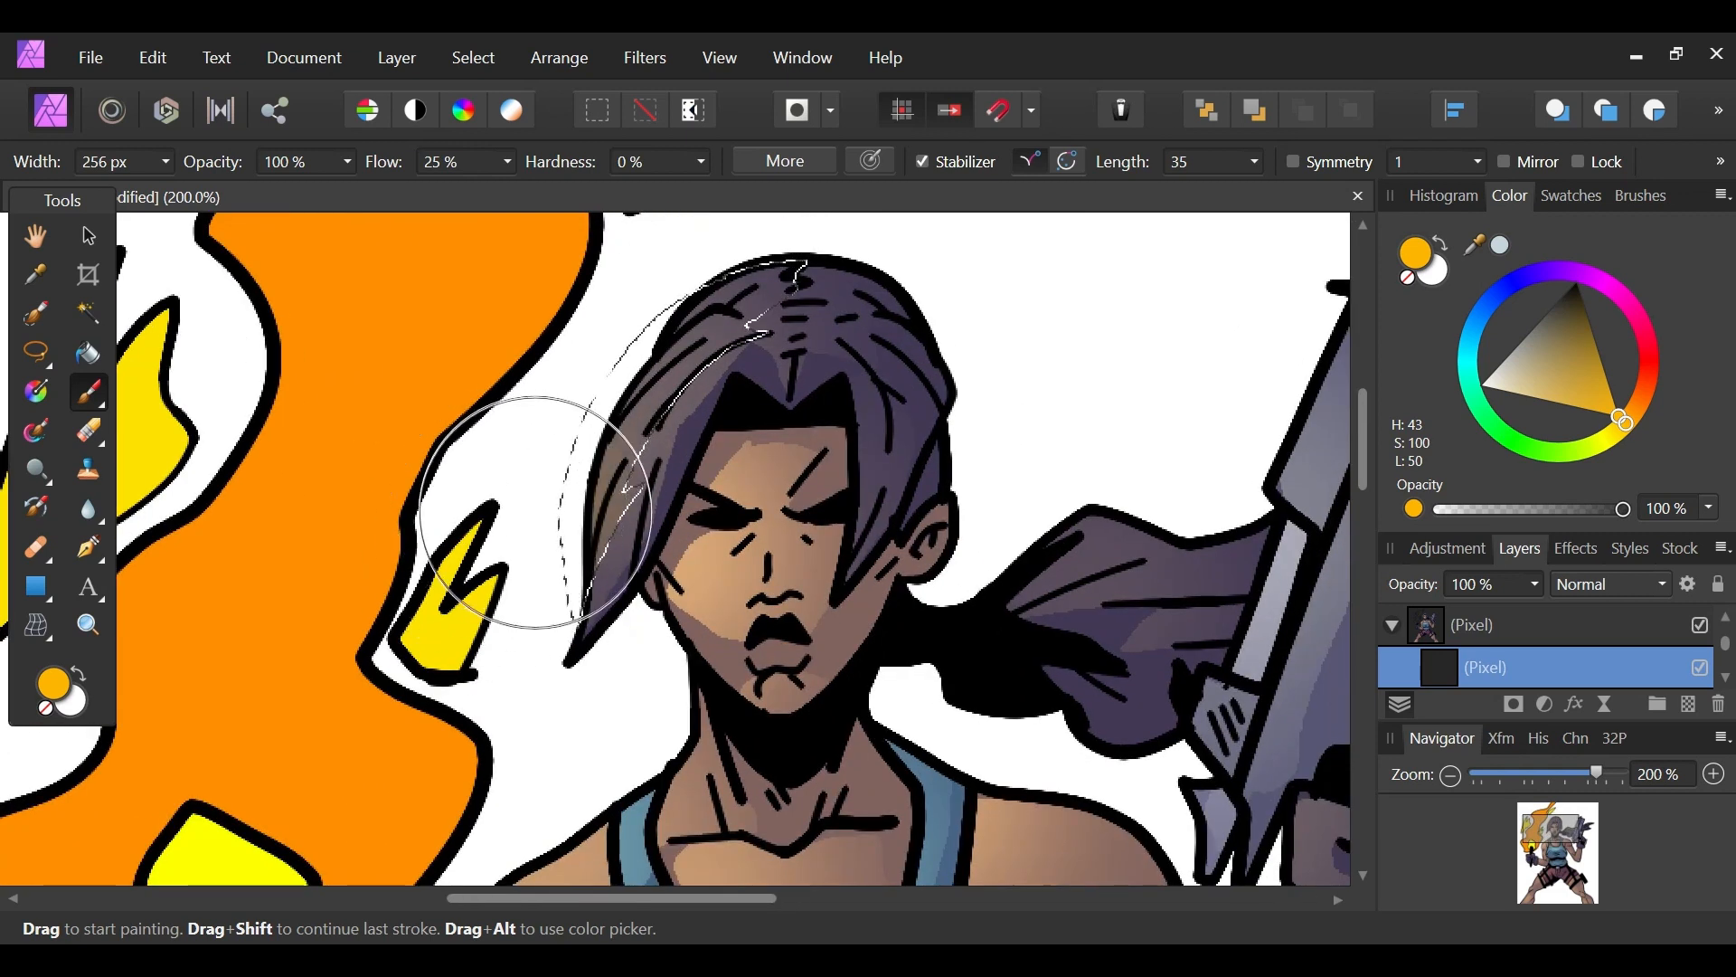
# Step: Turn off the brush stabilizer, softly paint the selected hair yellow-orange, and deselect
pyautogui.click(922, 162)
pyautogui.moveTo(621, 368)
pyautogui.mouseDown()
pyautogui.moveTo(621, 465)
pyautogui.moveTo(624, 361)
pyautogui.moveTo(644, 443)
pyautogui.mouseUp()
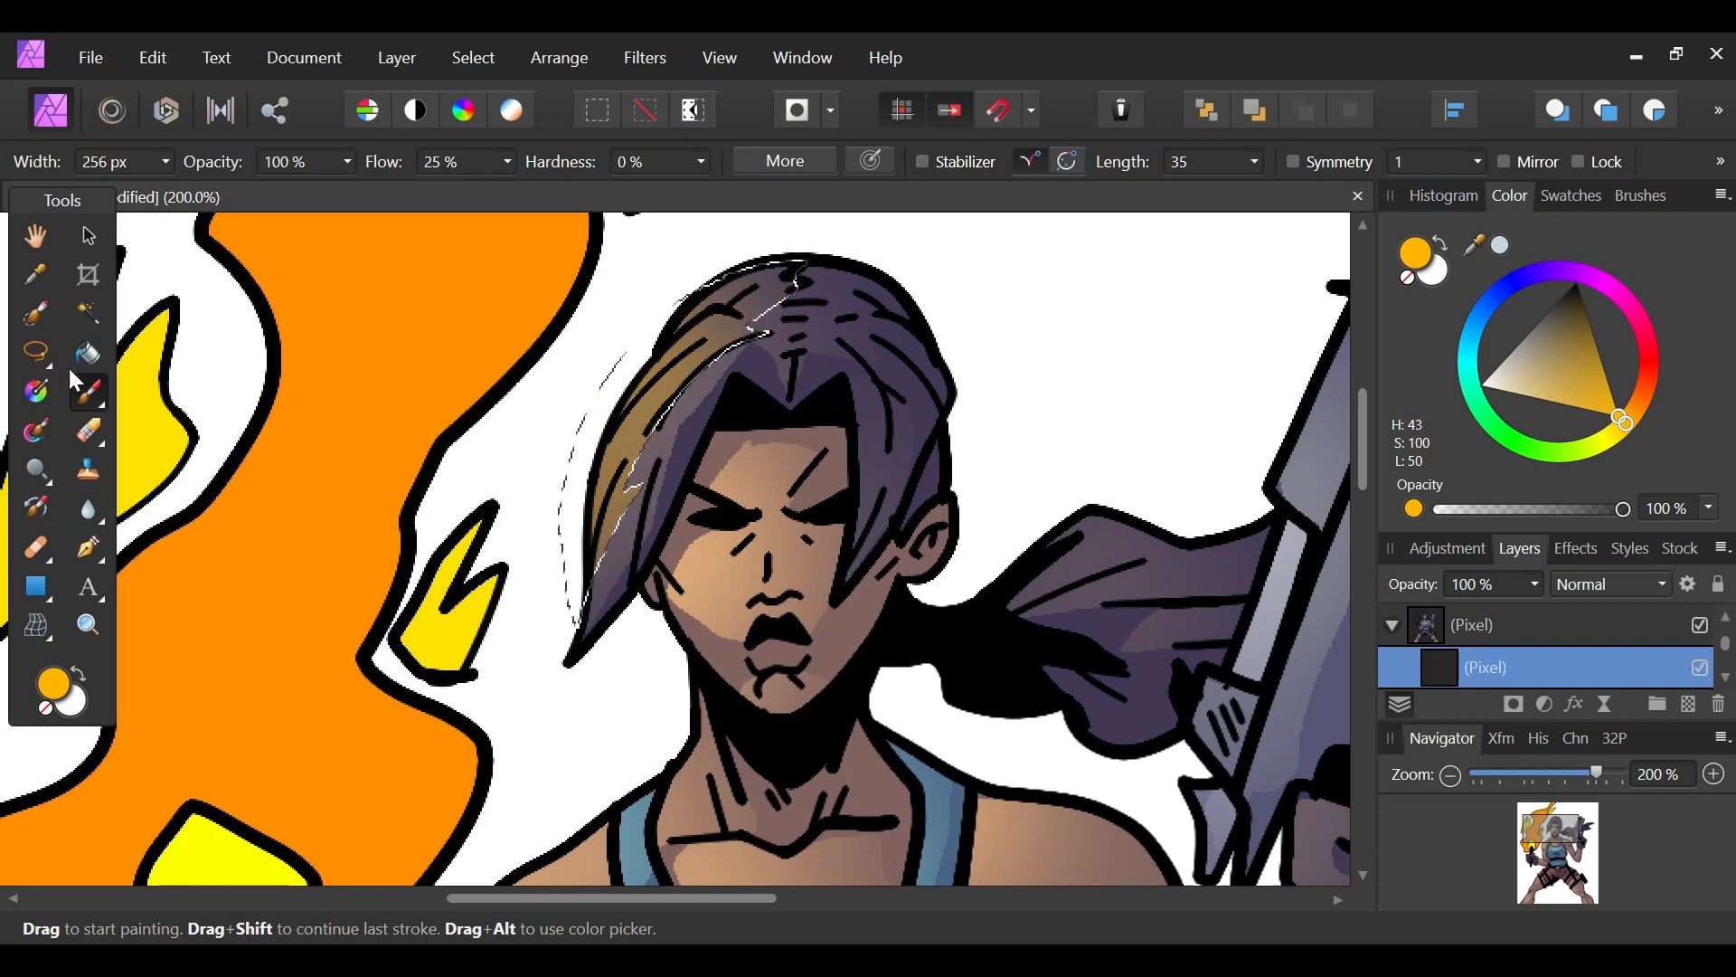
pyautogui.press('l')
pyautogui.hotkey('ctrl', 'd')
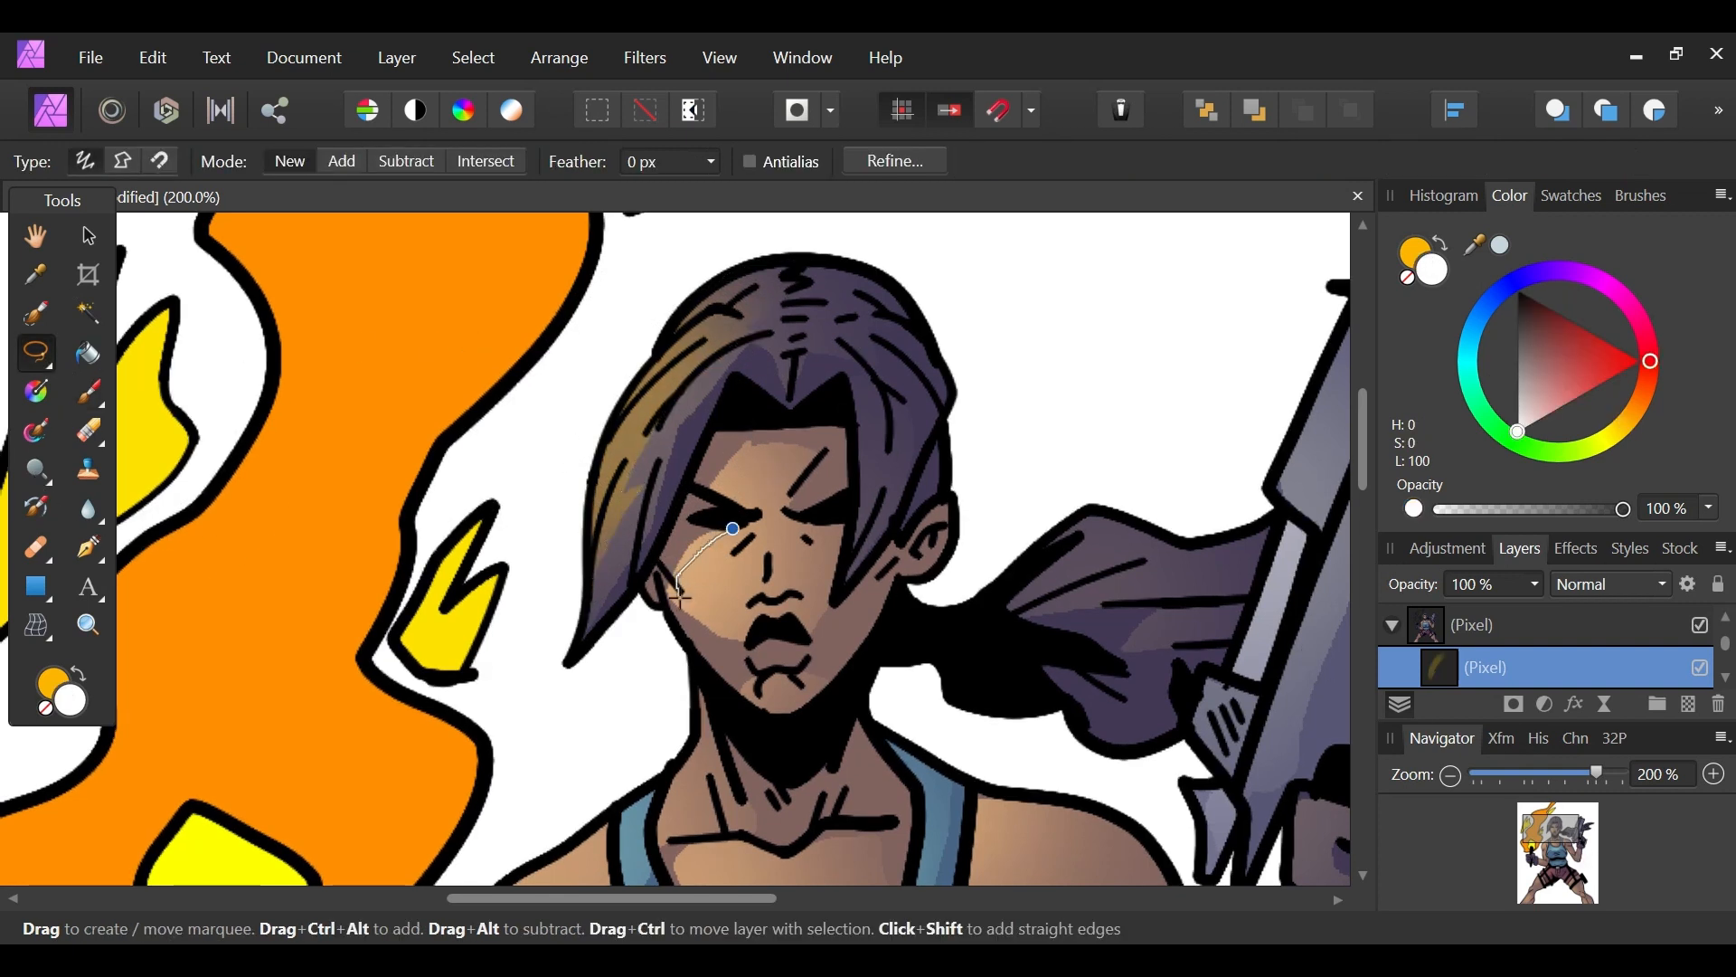
# Step: Select the flame-facing cheek freehand and softly paint a yellow-orange highlight on it
pyautogui.moveTo(756, 514); pyautogui.dragTo(758, 516)
pyautogui.click(90, 398)
pyautogui.moveTo(651, 578)
pyautogui.mouseDown()
pyautogui.moveTo(621, 620)
pyautogui.moveTo(678, 621)
pyautogui.moveTo(669, 602)
pyautogui.mouseUp()
# Step: Select a small patch of the forehead above the flame-side eye freehand and softly paint it yellow-orange
pyautogui.click(34, 353)
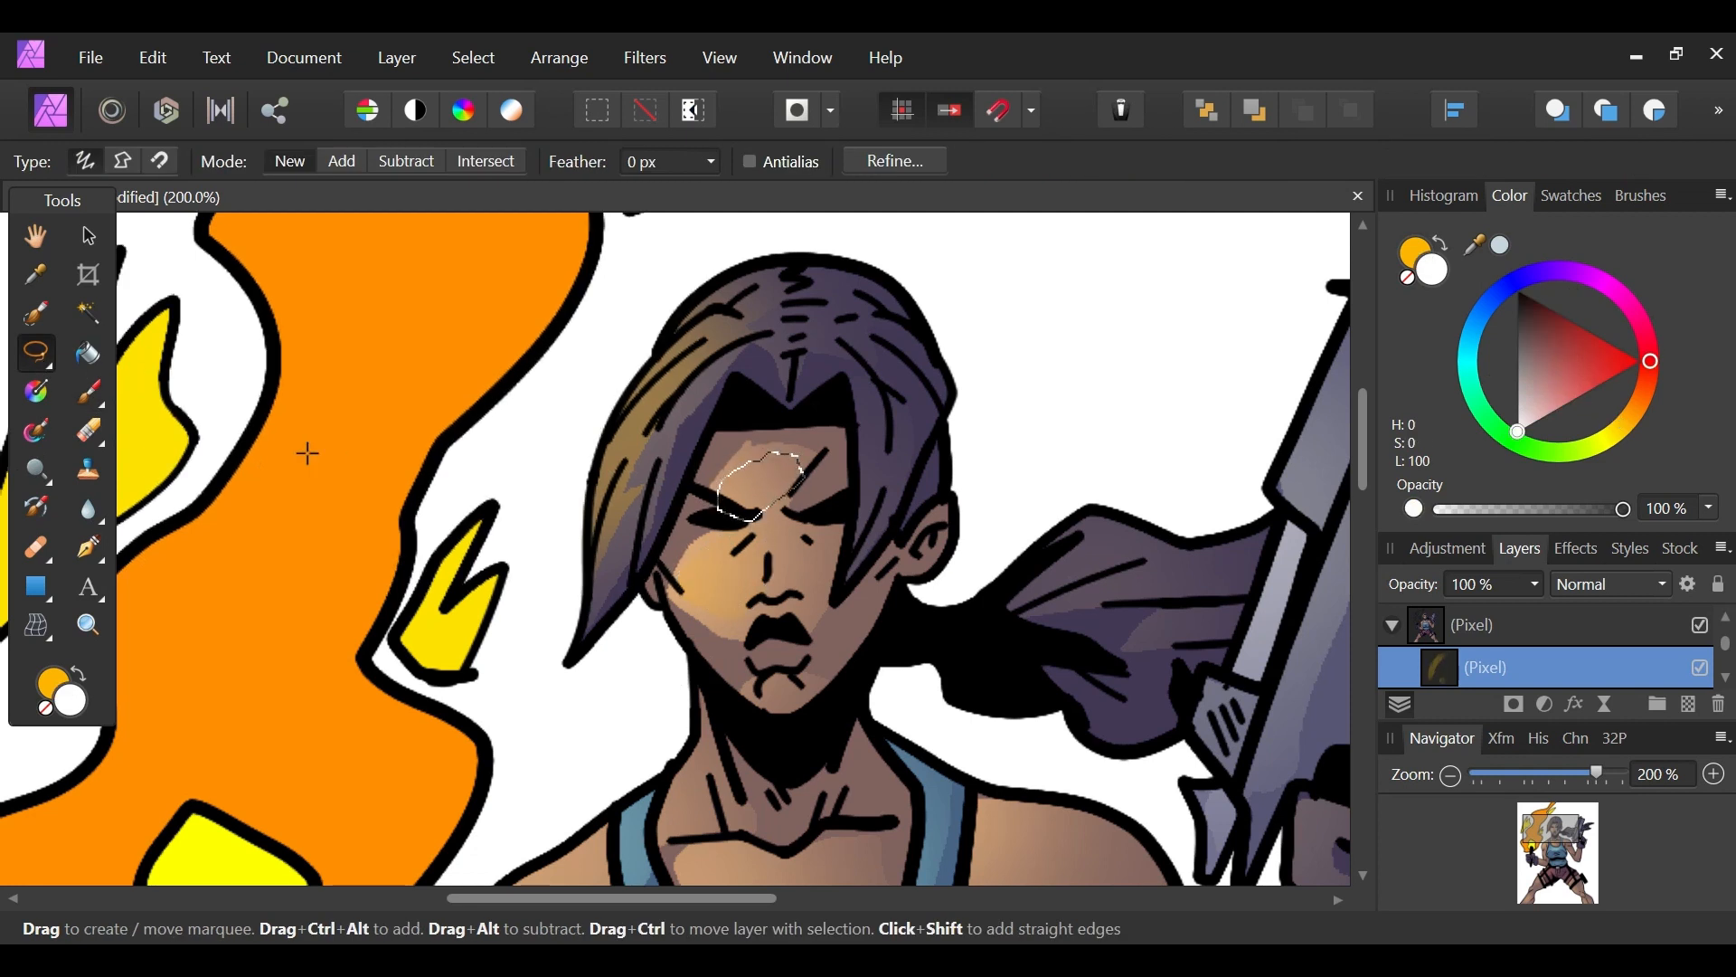
pyautogui.click(90, 392)
pyautogui.moveTo(601, 446); pyautogui.dragTo(657, 482)
pyautogui.click(38, 355)
# Step: Select the flame-facing edge of the neck and torch-side shoulder freehand, softly paint it yellow-orange, and deselect
pyautogui.moveTo(1587, 877); pyautogui.dragTo(1542, 836)
pyautogui.moveTo(1598, 774)
pyautogui.mouseDown()
pyautogui.moveTo(1565, 780)
pyautogui.moveTo(1587, 778)
pyautogui.mouseUp()
pyautogui.click(1567, 861)
pyautogui.moveTo(1567, 861)
pyautogui.mouseDown()
pyautogui.moveTo(1556, 840)
pyautogui.moveTo(1540, 855)
pyautogui.moveTo(1548, 832)
pyautogui.moveTo(1537, 847)
pyautogui.mouseUp()
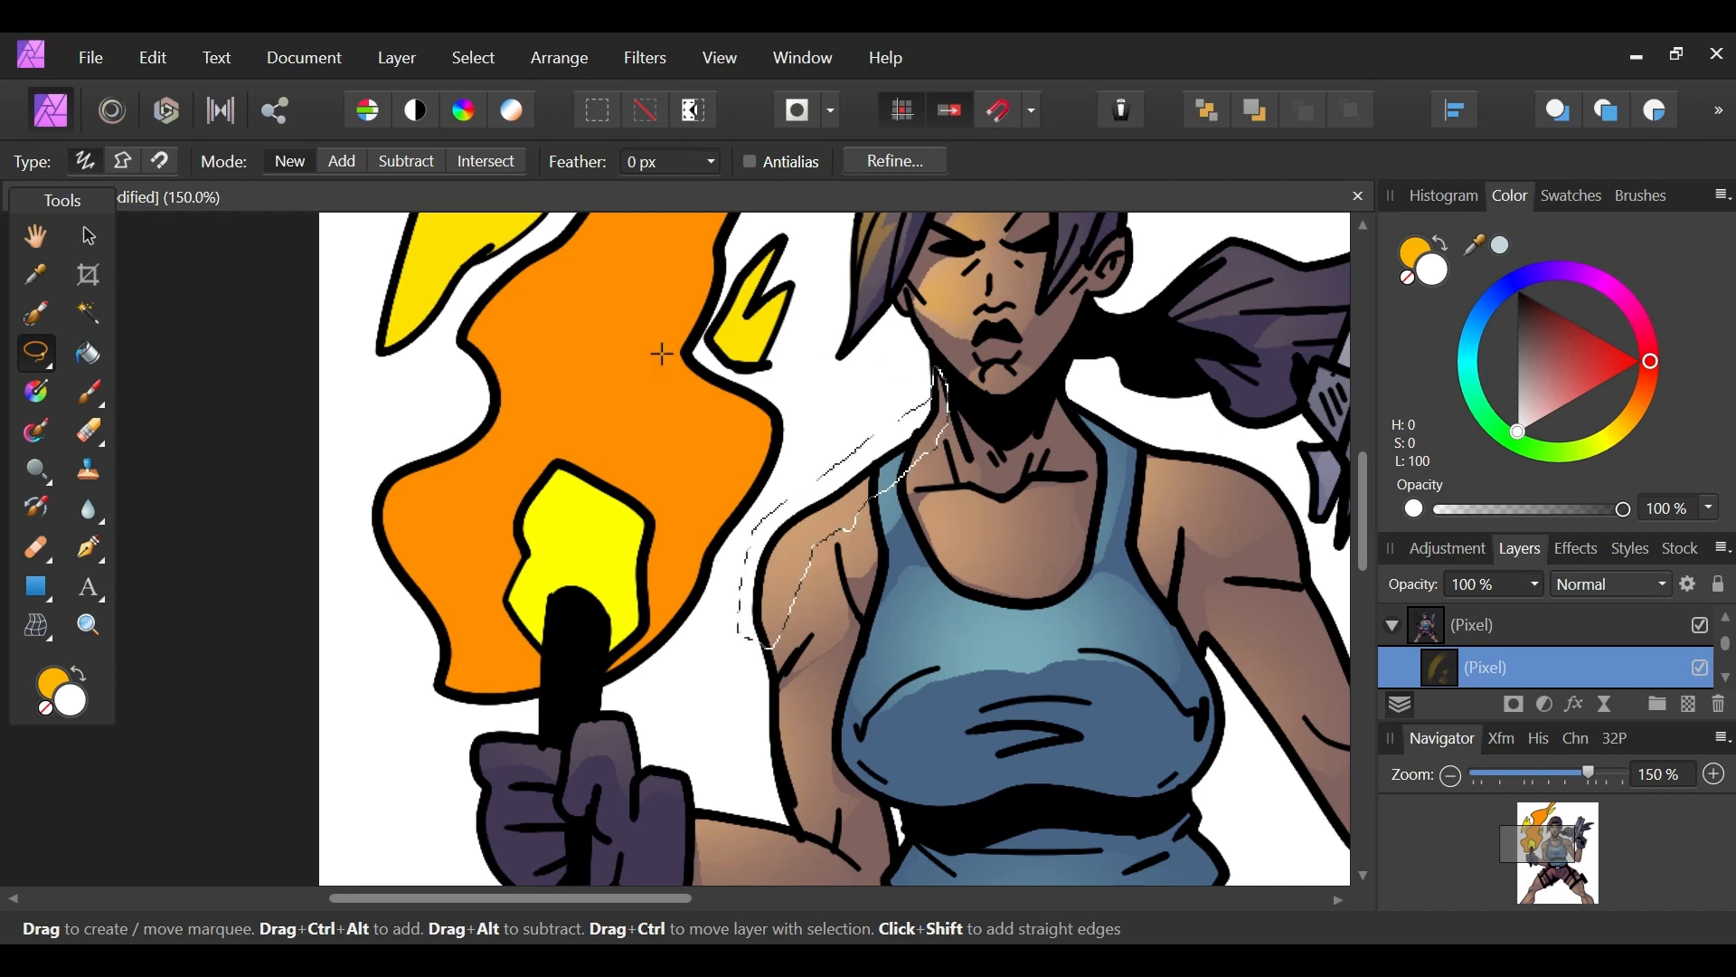
pyautogui.click(88, 392)
pyautogui.moveTo(831, 543)
pyautogui.mouseDown()
pyautogui.moveTo(897, 449)
pyautogui.moveTo(787, 539)
pyautogui.moveTo(802, 542)
pyautogui.moveTo(737, 507)
pyautogui.mouseUp()
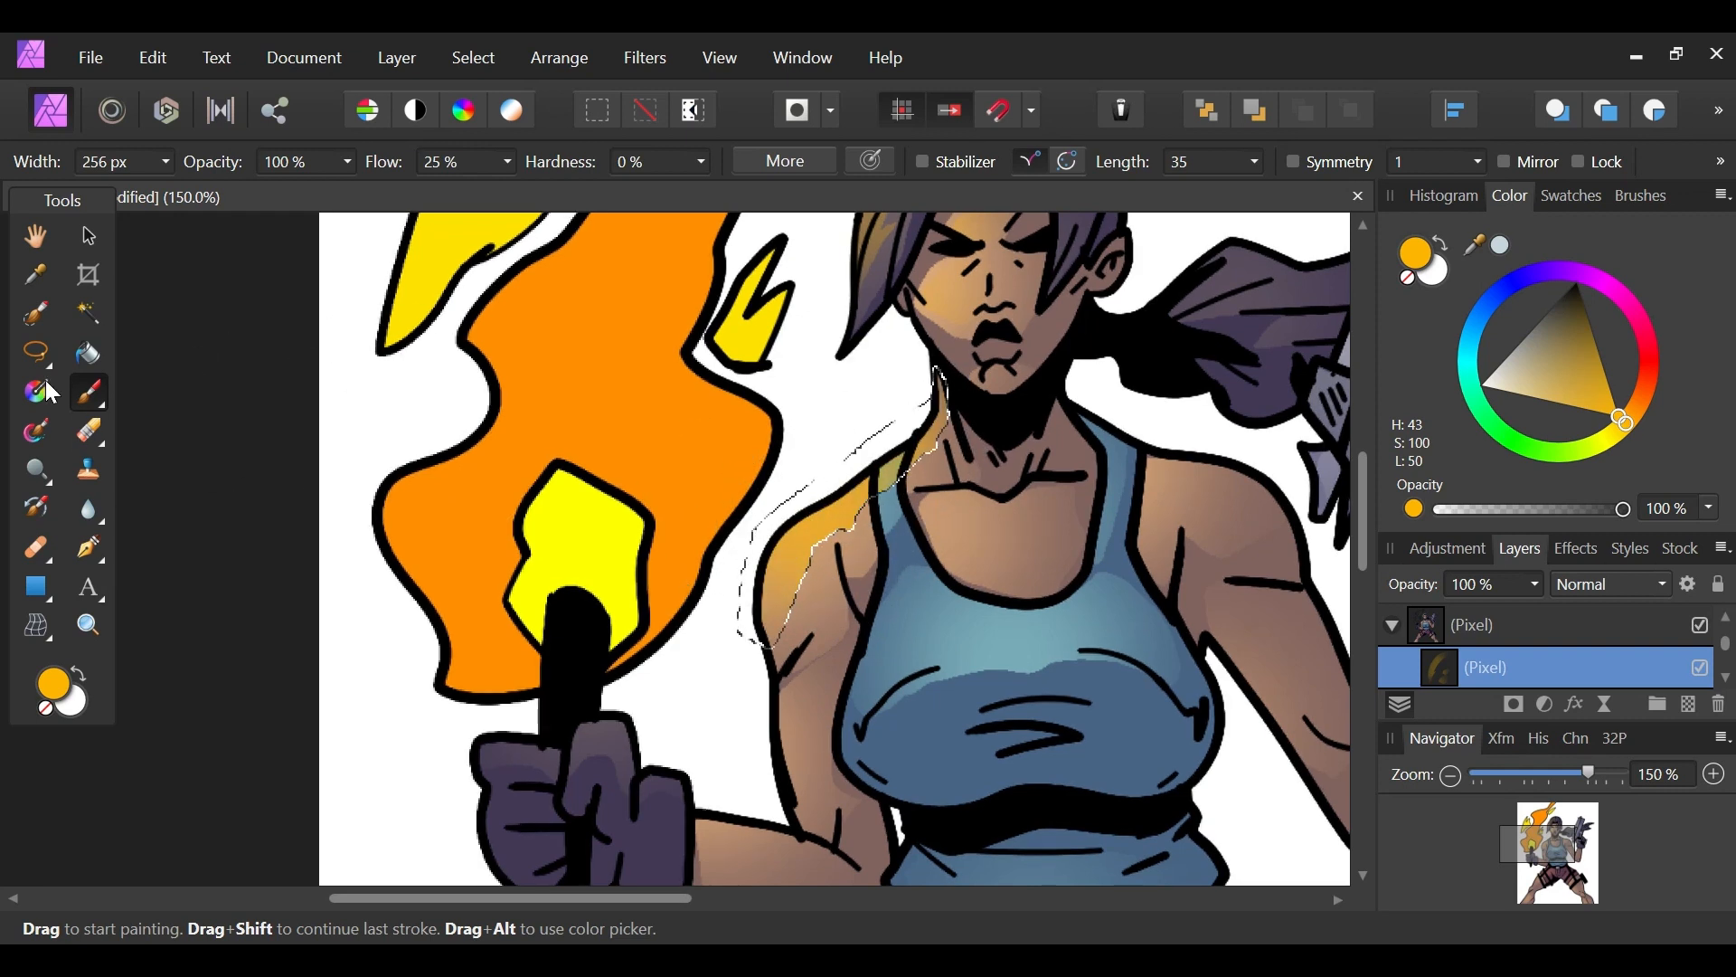
pyautogui.press('l')
pyautogui.hotkey('ctrl', 'd')
# Step: Select the outer edge of the torch-side upper arm below the shoulder freehand, softly paint it yellow-orange, and deselect
pyautogui.moveTo(1619, 776)
pyautogui.mouseDown()
pyautogui.moveTo(1533, 789)
pyautogui.moveTo(1593, 785)
pyautogui.mouseUp()
pyautogui.moveTo(1542, 837); pyautogui.dragTo(1549, 859)
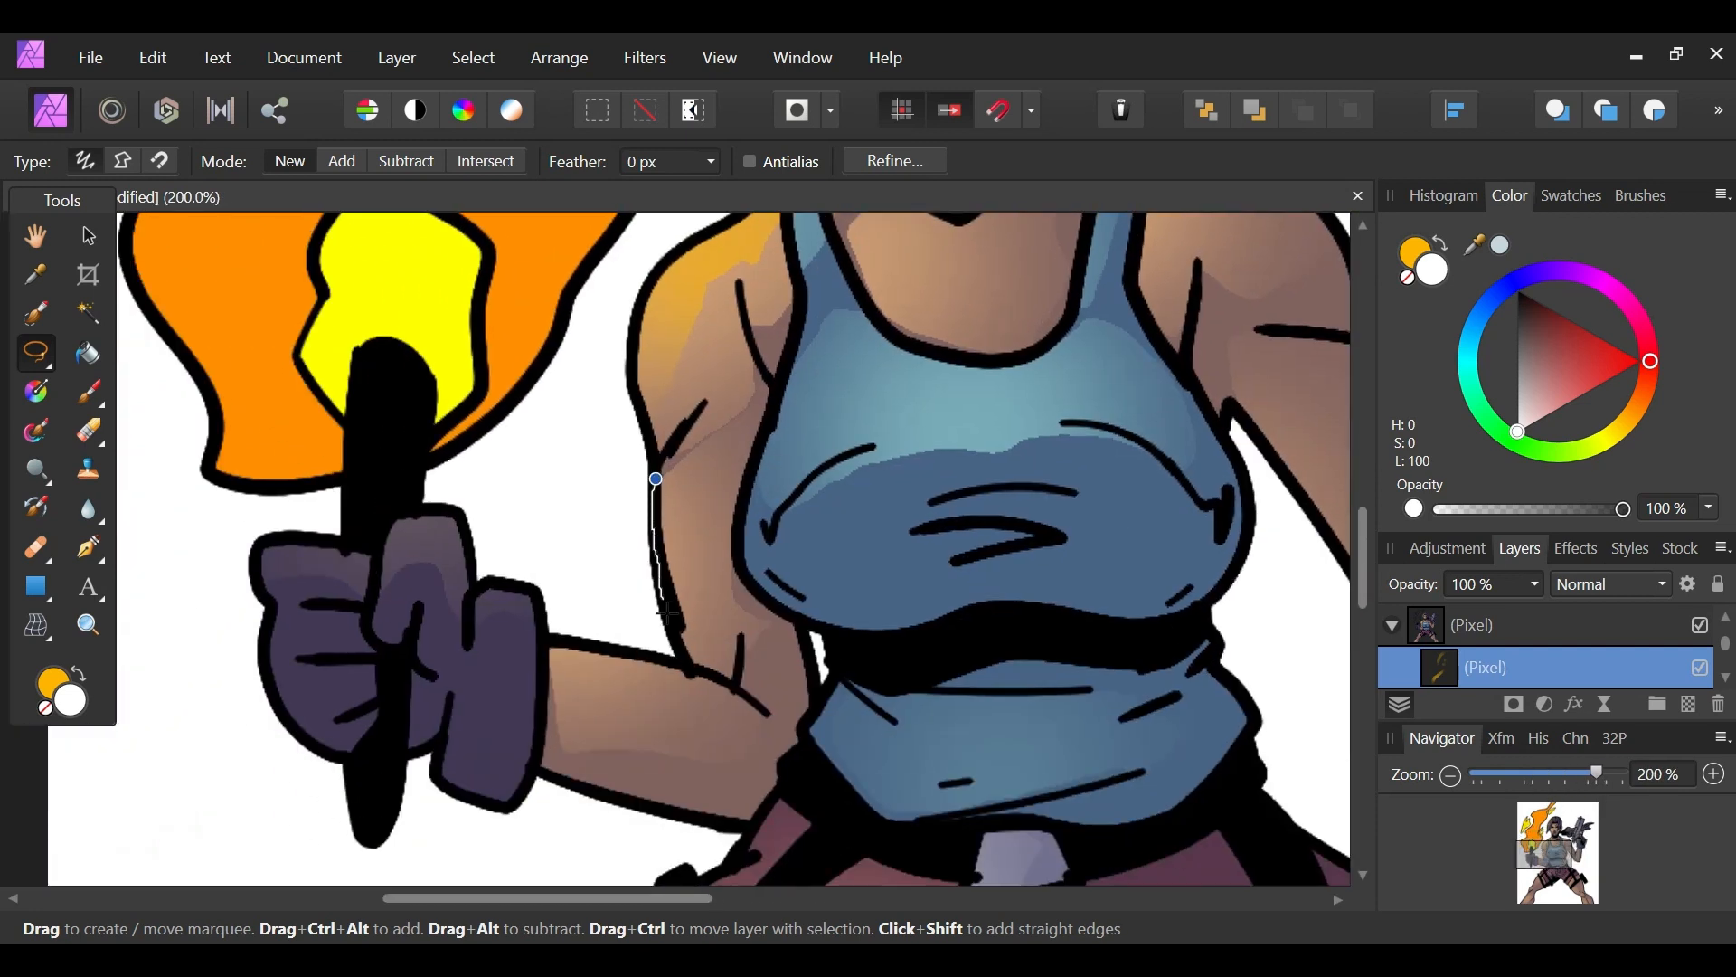
pyautogui.moveTo(691, 437); pyautogui.dragTo(662, 457)
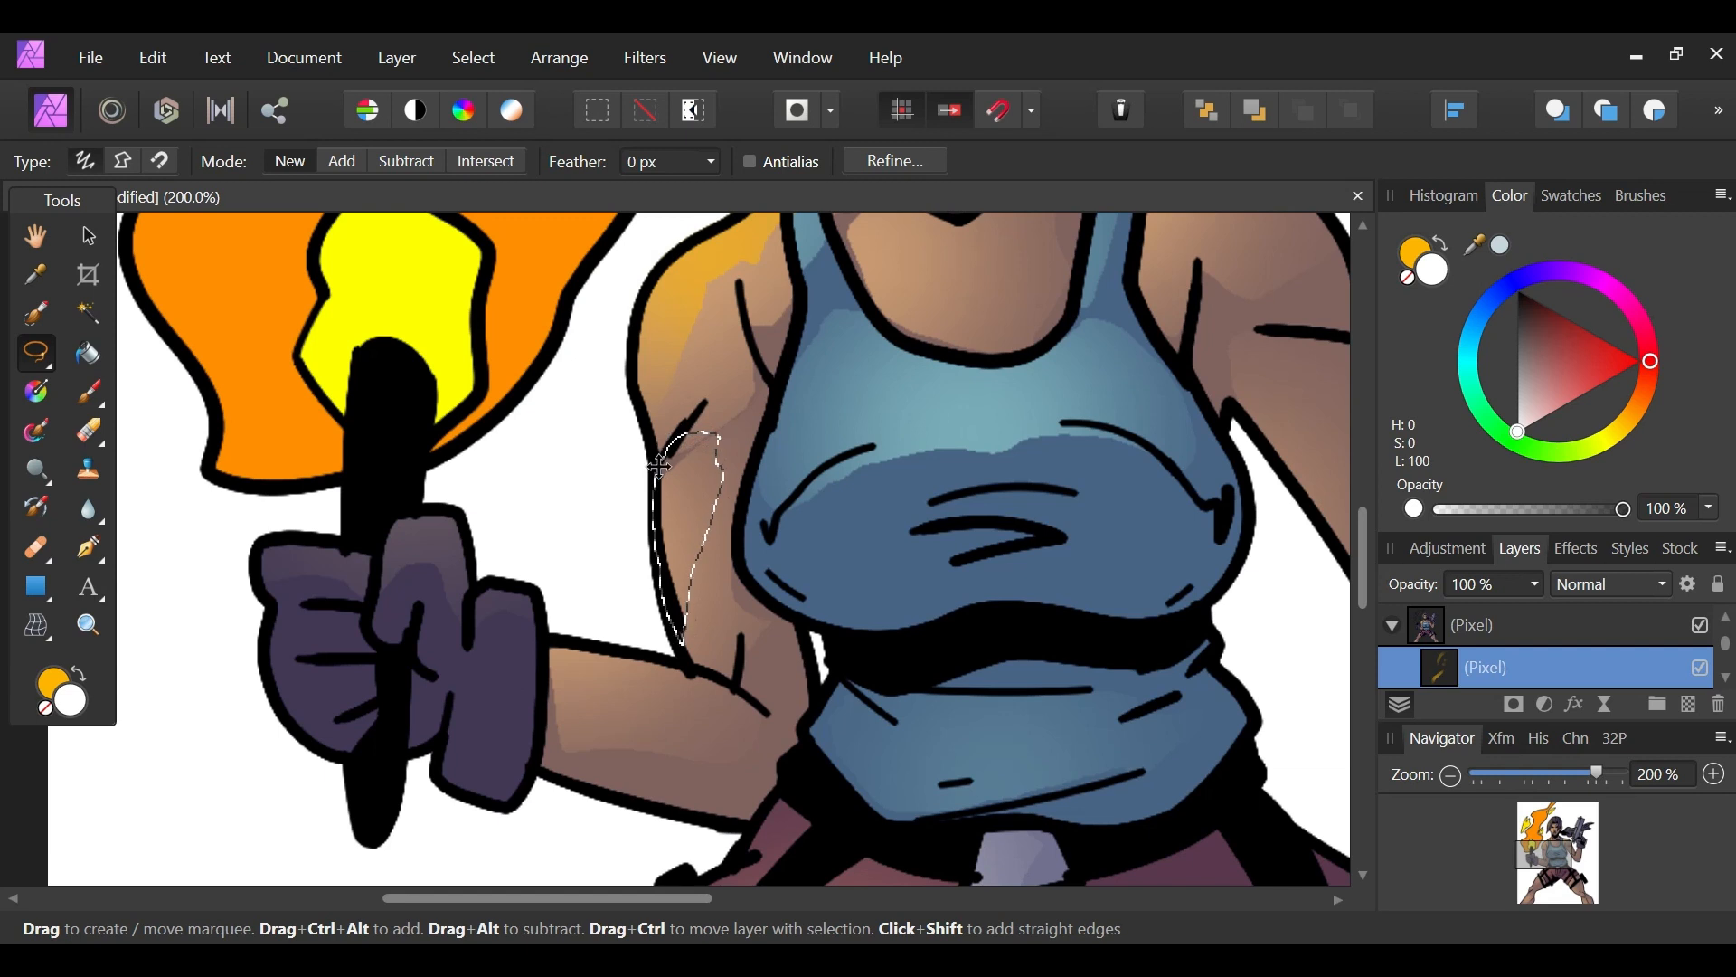
pyautogui.click(89, 432)
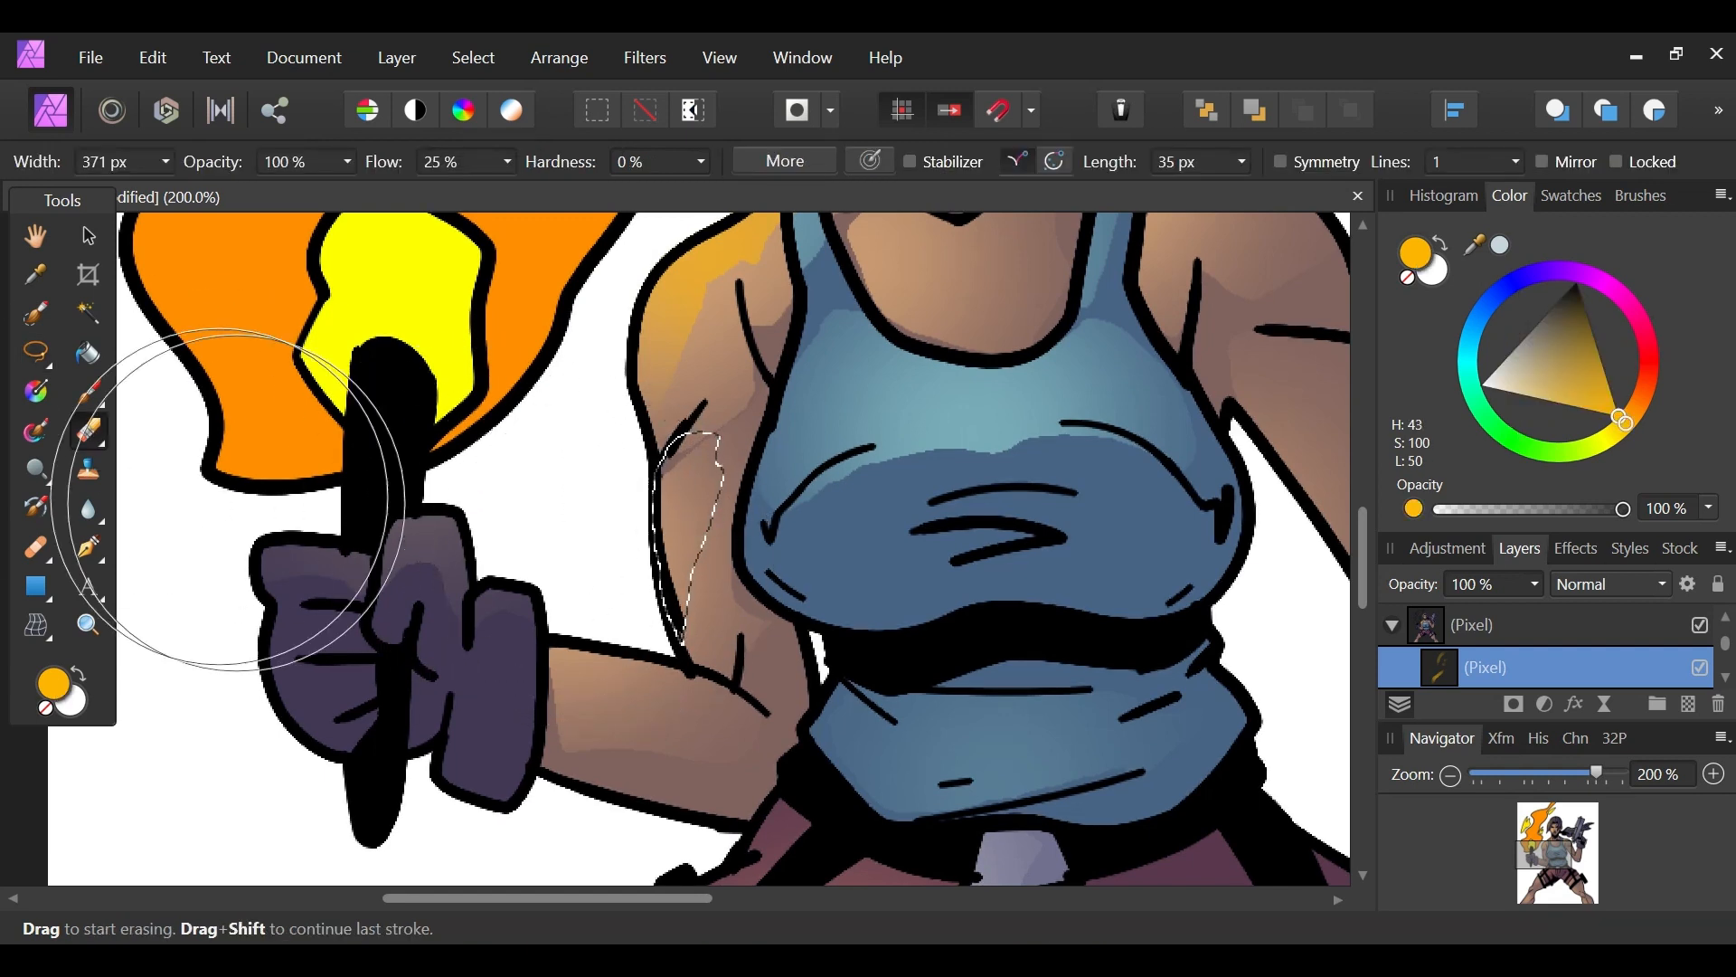
pyautogui.click(89, 392)
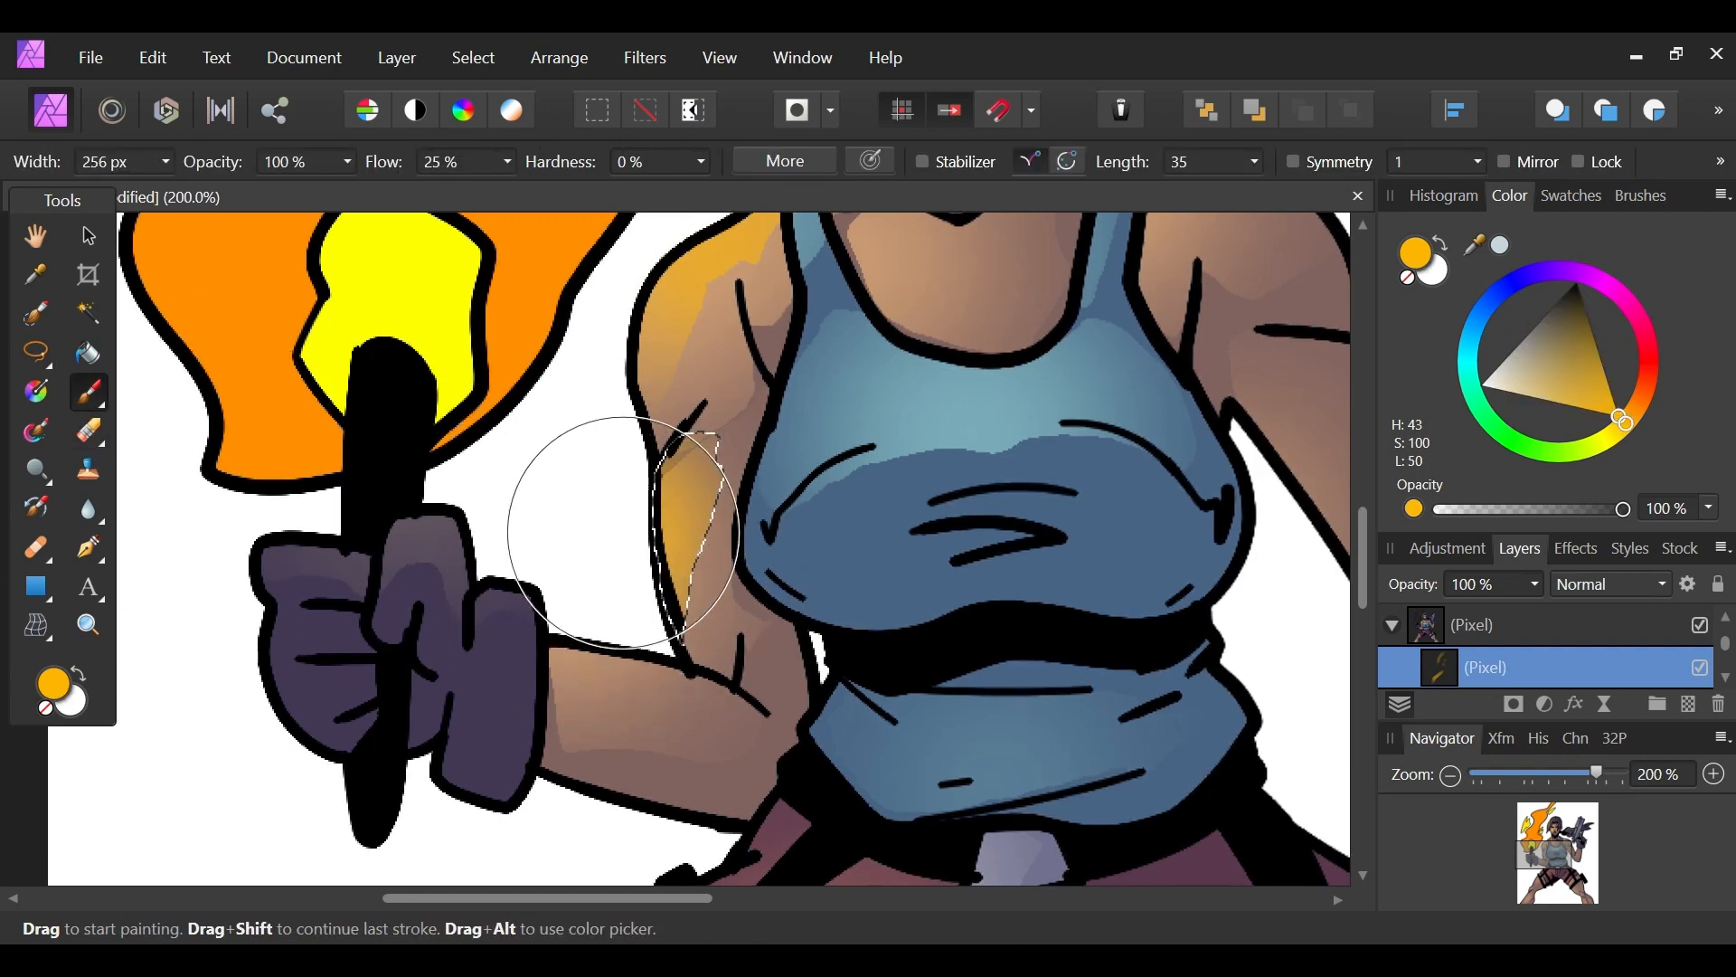
pyautogui.press('l')
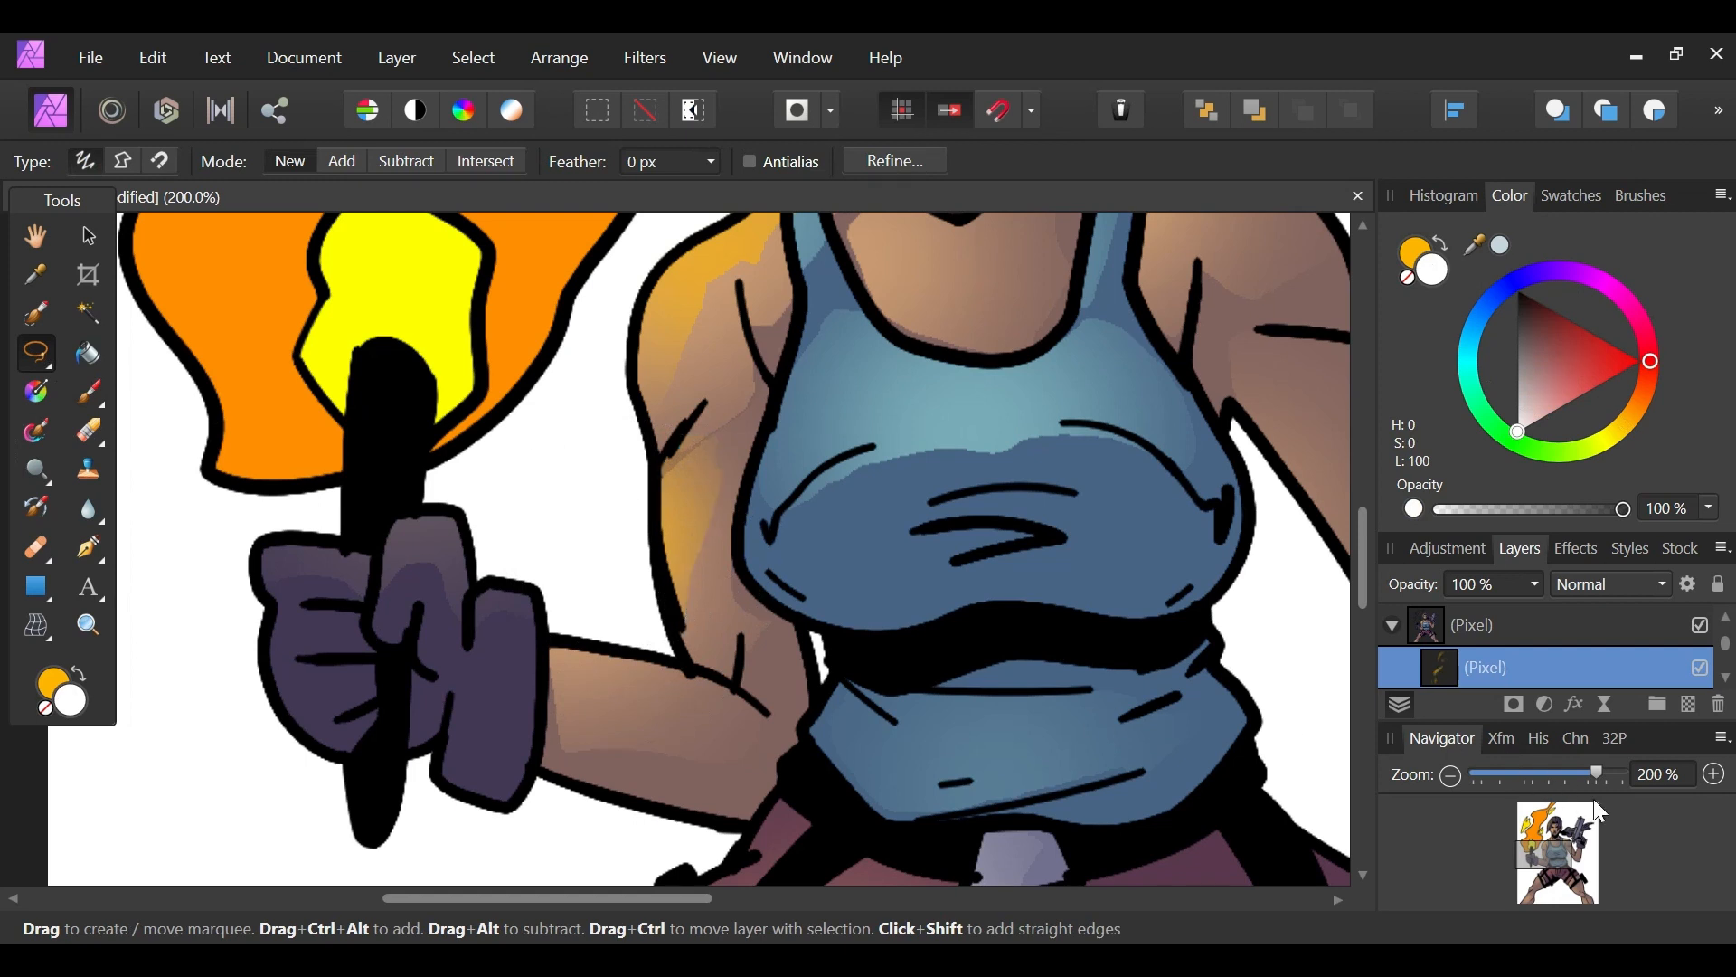
# Step: Select the upper edge of the torch-side forearm freehand, softly paint it yellow-orange, and deselect
pyautogui.moveTo(1564, 849); pyautogui.dragTo(1535, 860)
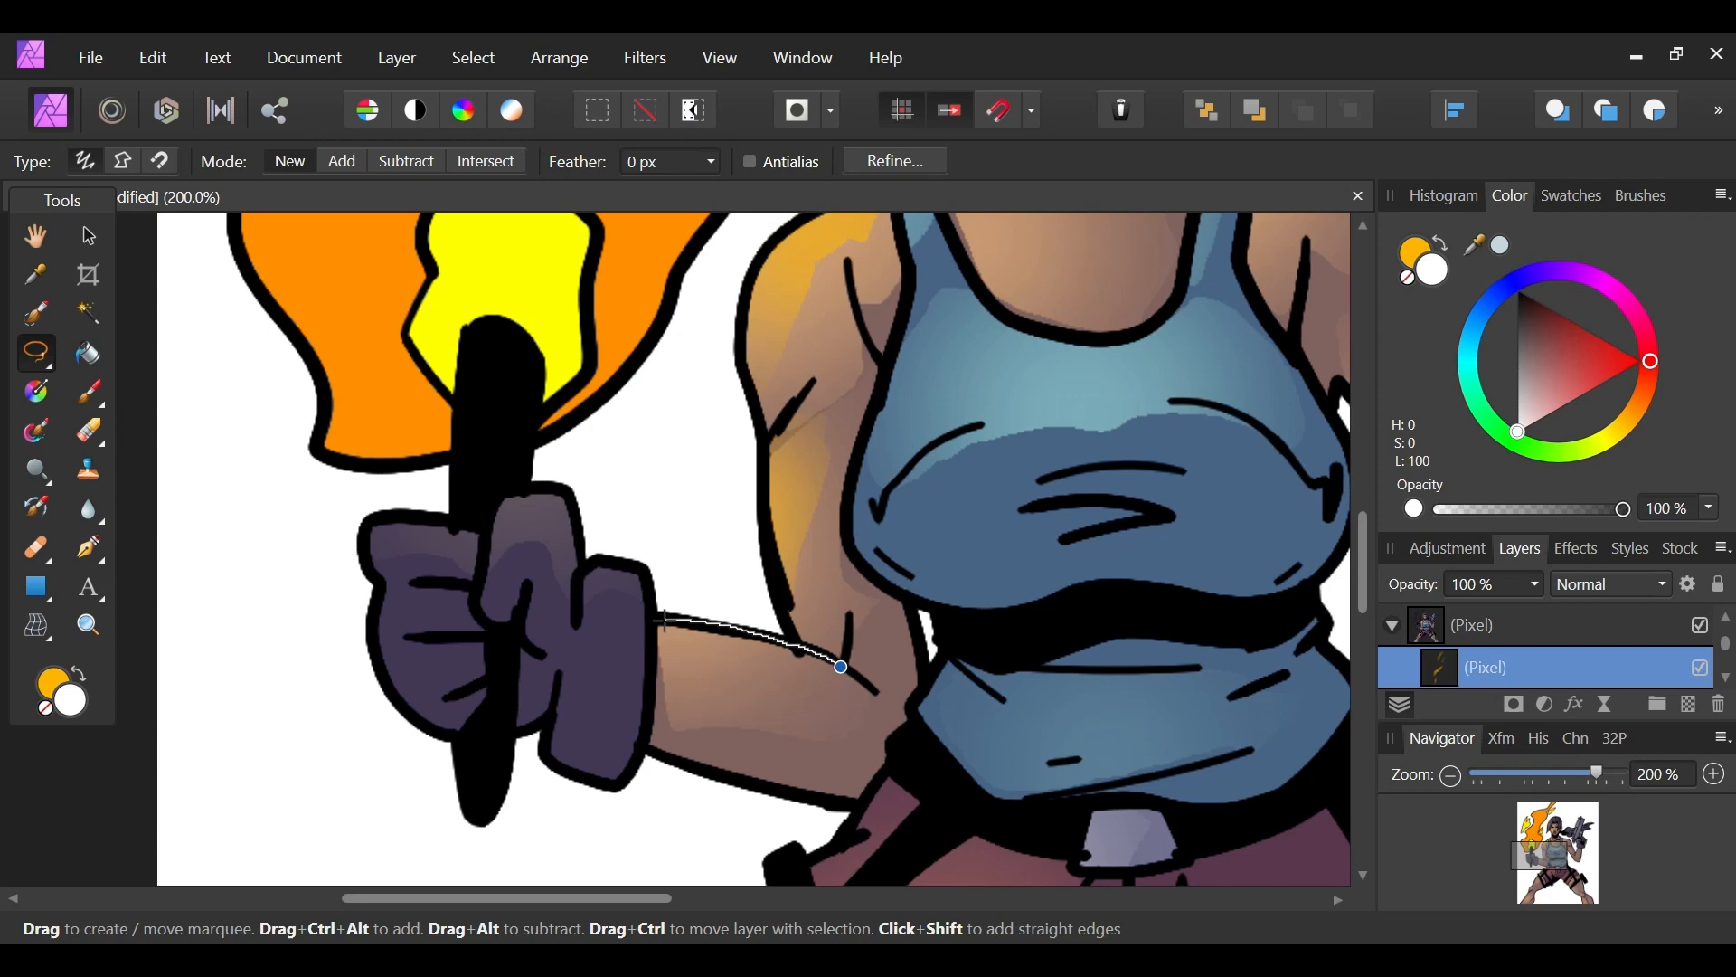
pyautogui.moveTo(866, 680); pyautogui.dragTo(878, 700)
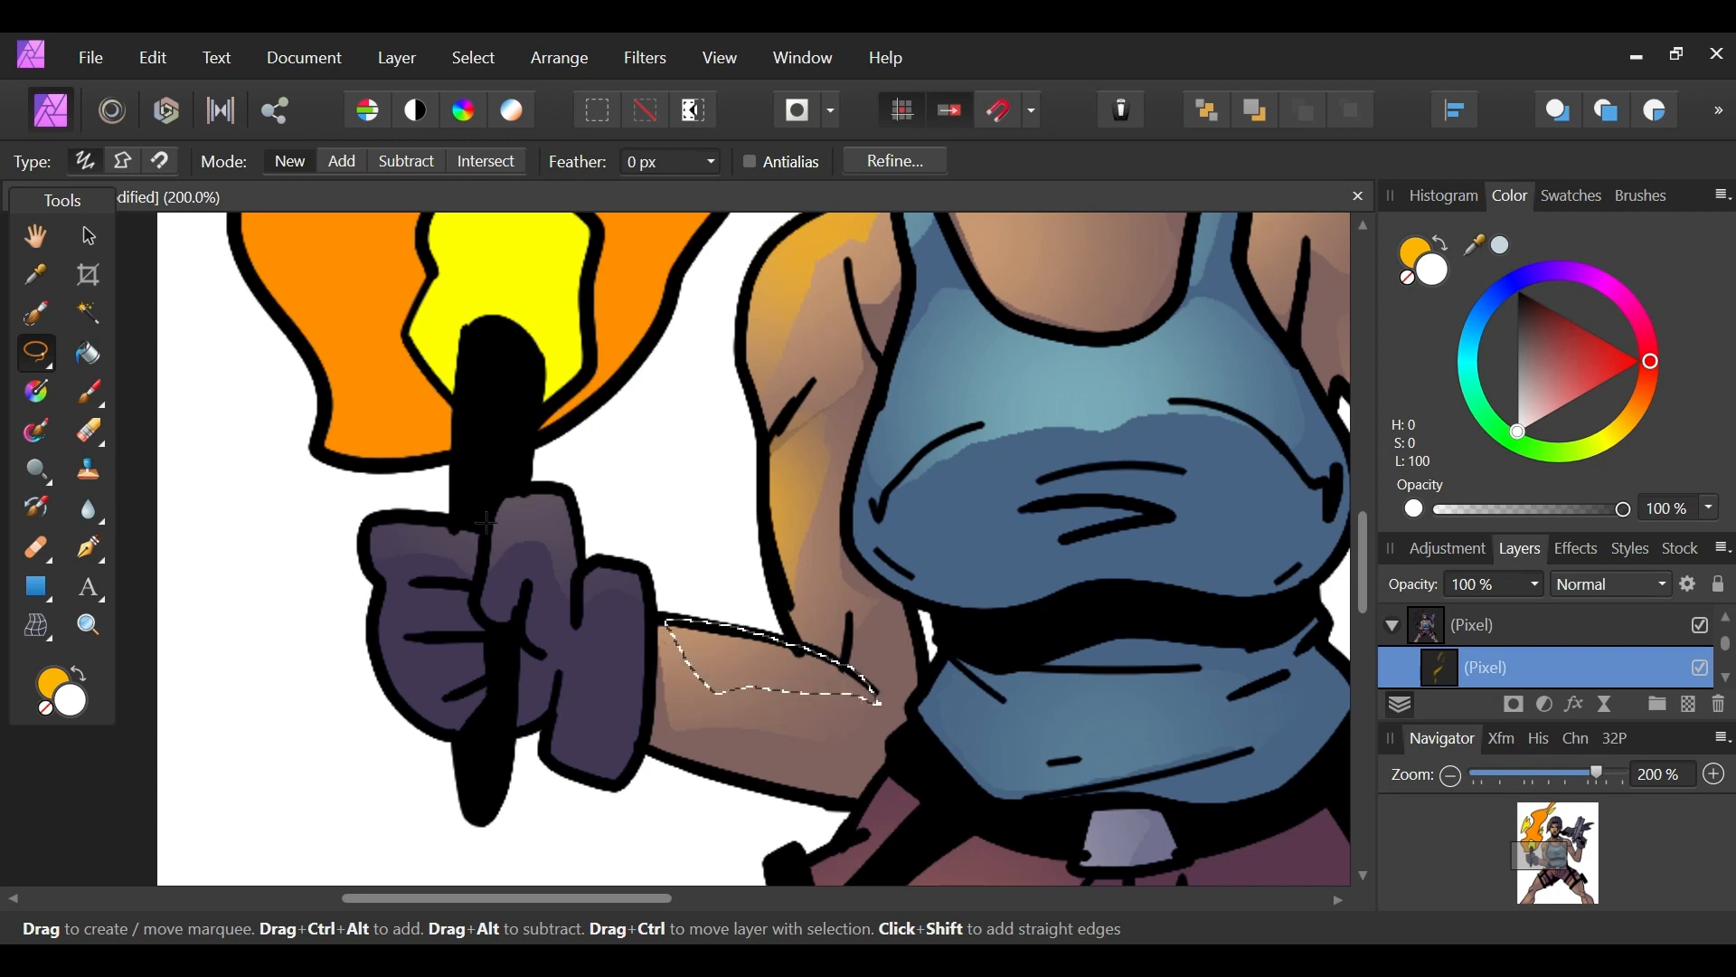
pyautogui.click(88, 391)
pyautogui.moveTo(683, 585)
pyautogui.mouseDown()
pyautogui.moveTo(726, 566)
pyautogui.moveTo(674, 551)
pyautogui.mouseUp()
pyautogui.press('l')
pyautogui.press('x')
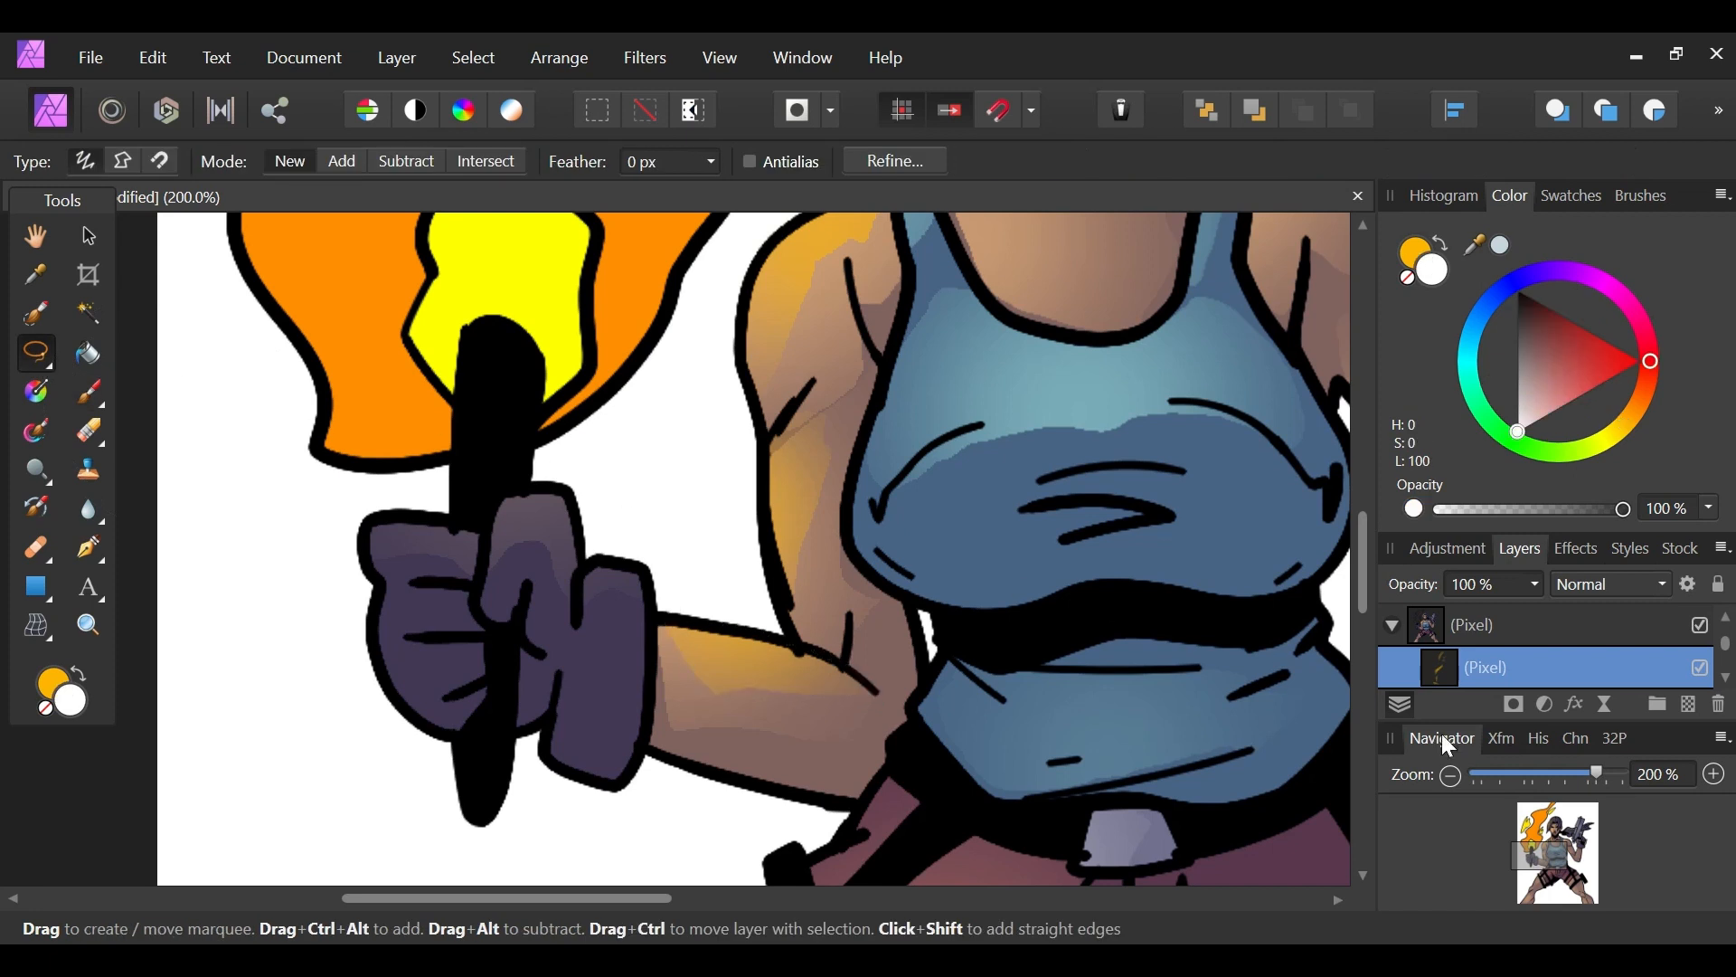
# Step: Select the tip of the gloved thumb holding the torch freehand, softly paint it yellow-orange, and deselect
pyautogui.moveTo(1586, 787)
pyautogui.mouseDown()
pyautogui.moveTo(1545, 785)
pyautogui.moveTo(1597, 775)
pyautogui.mouseUp()
pyautogui.moveTo(1560, 854)
pyautogui.mouseDown()
pyautogui.moveTo(1522, 857)
pyautogui.moveTo(1536, 850)
pyautogui.mouseUp()
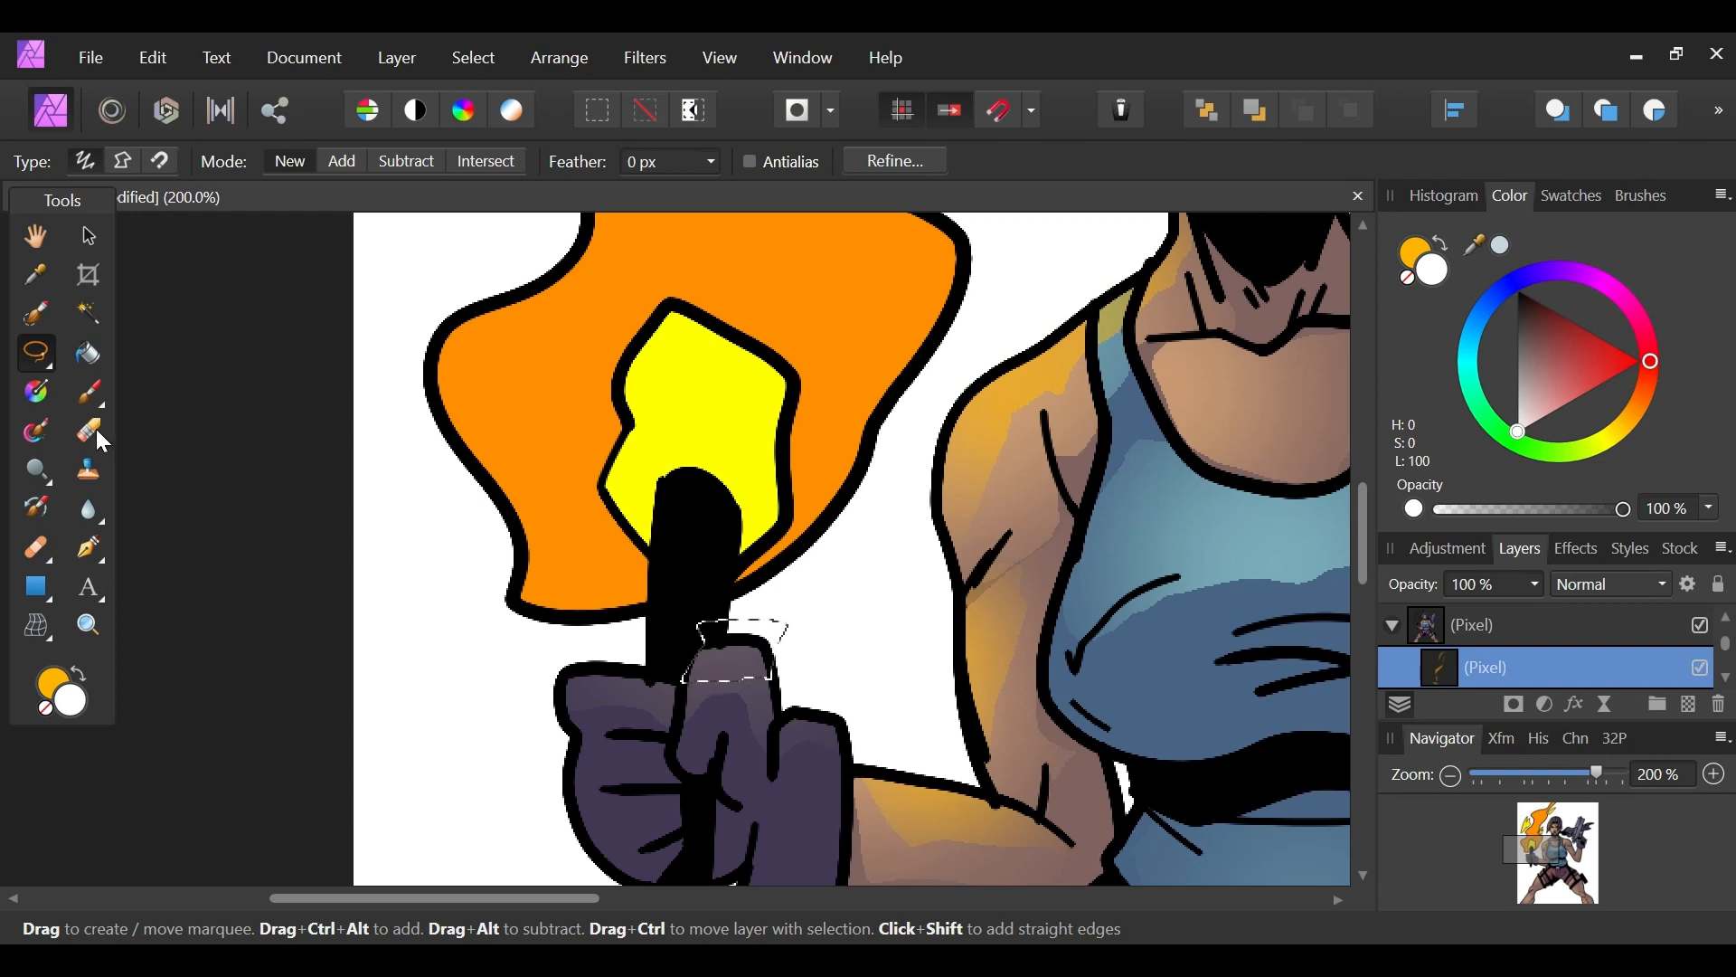
pyautogui.click(91, 399)
pyautogui.moveTo(546, 550); pyautogui.dragTo(679, 627)
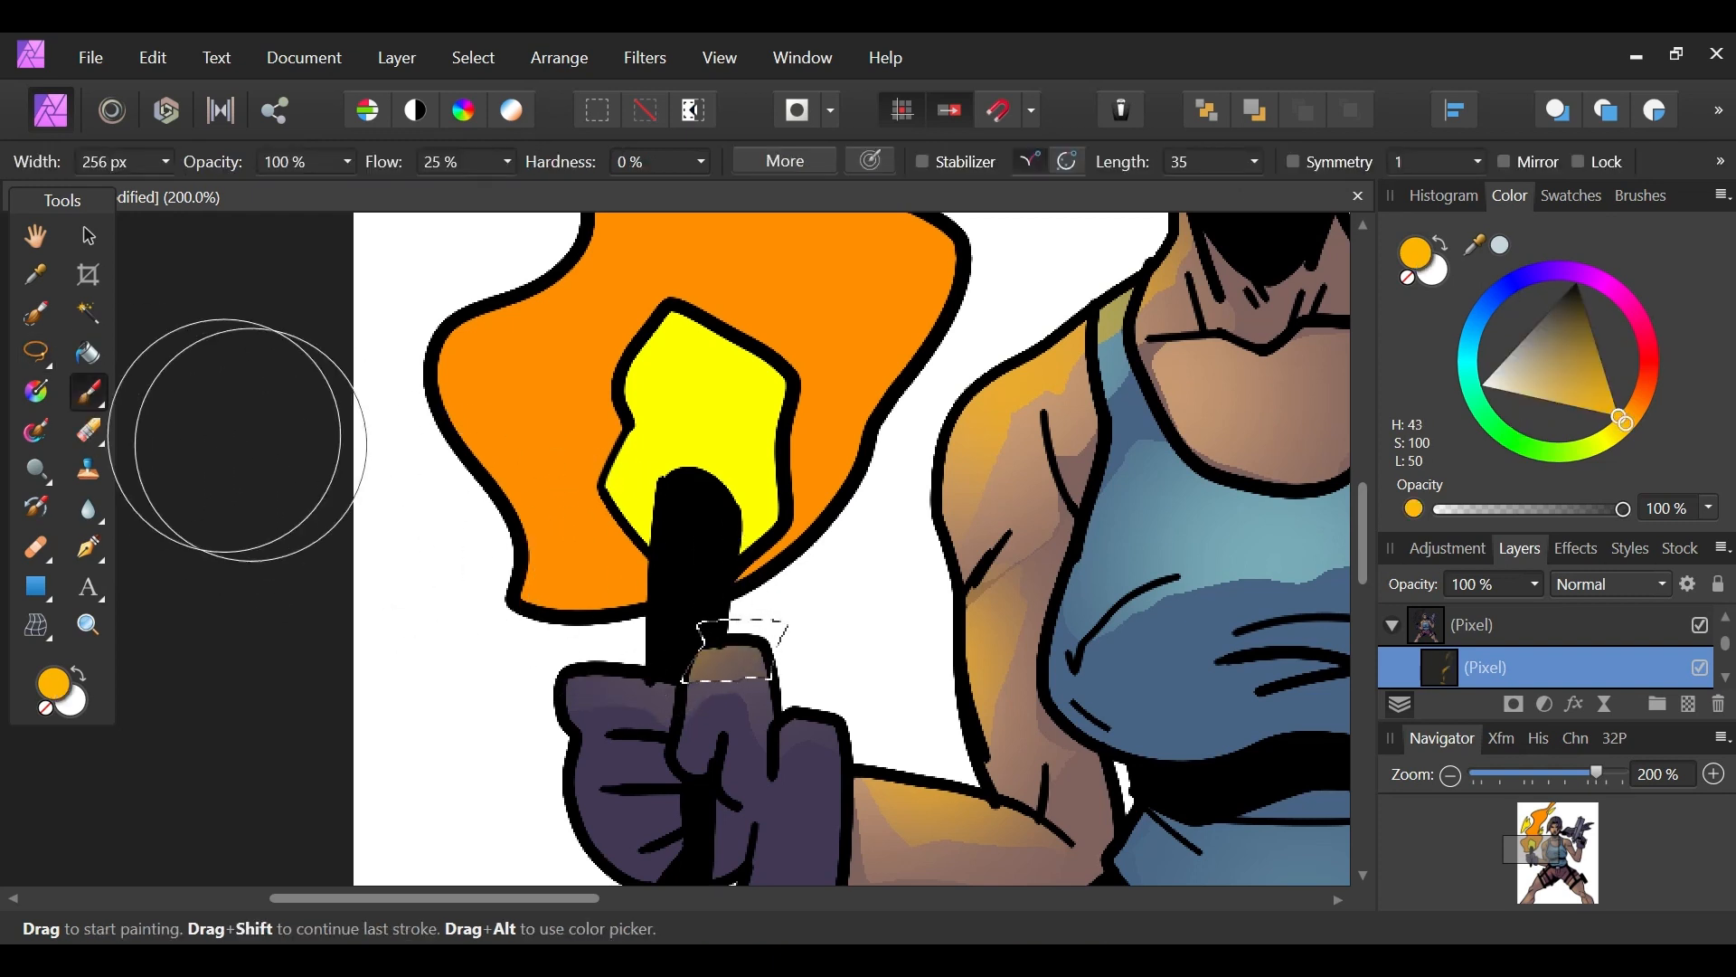
pyautogui.click(36, 354)
pyautogui.click(640, 512)
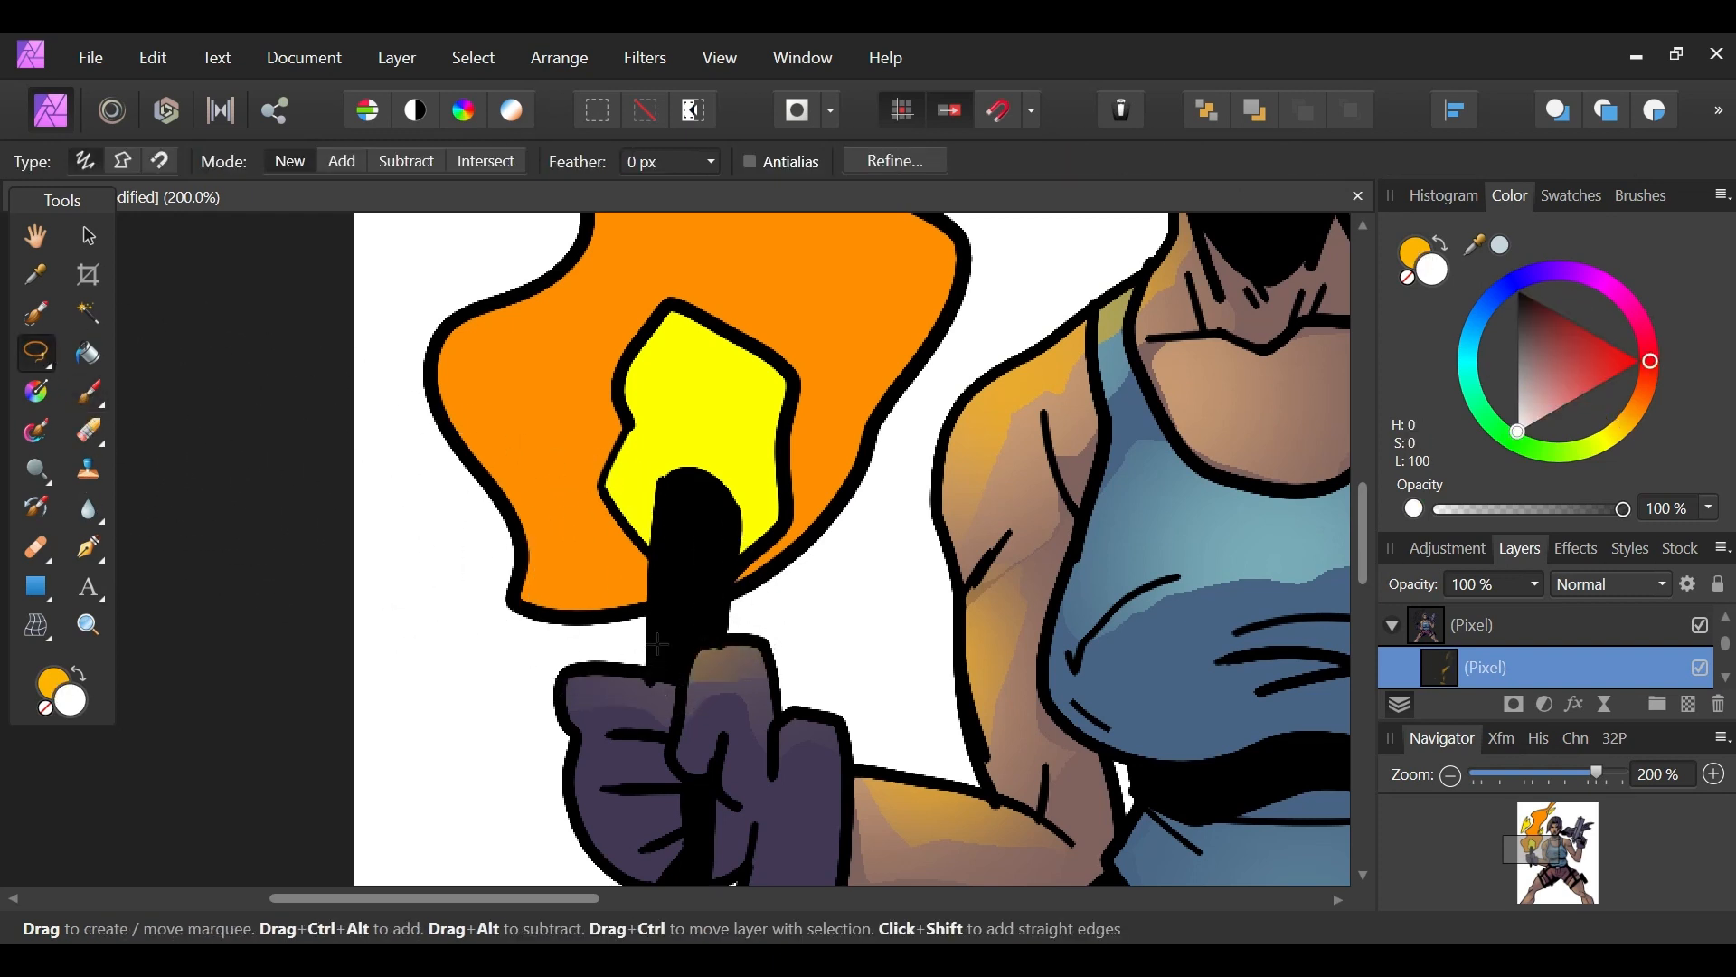
# Step: Select the upper edge of the torch glove beside the thumb freehand, softly paint it yellow-orange, and deselect
pyautogui.moveTo(670, 693); pyautogui.dragTo(660, 645)
pyautogui.click(88, 395)
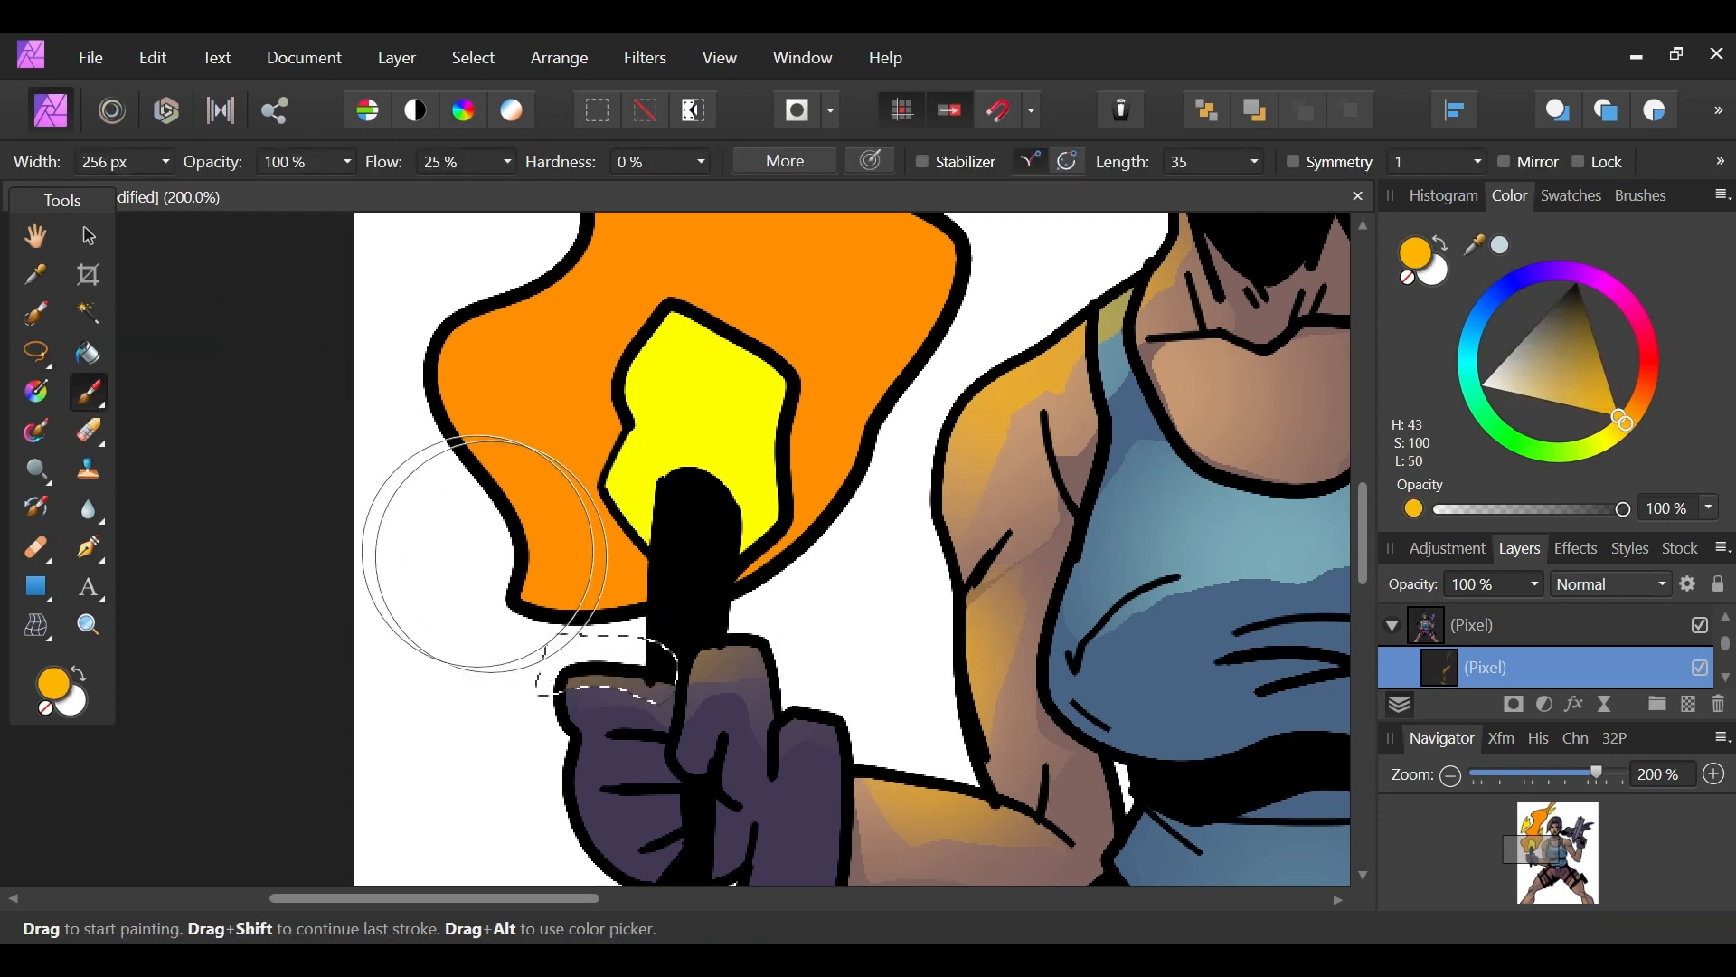
pyautogui.click(40, 350)
pyautogui.click(437, 476)
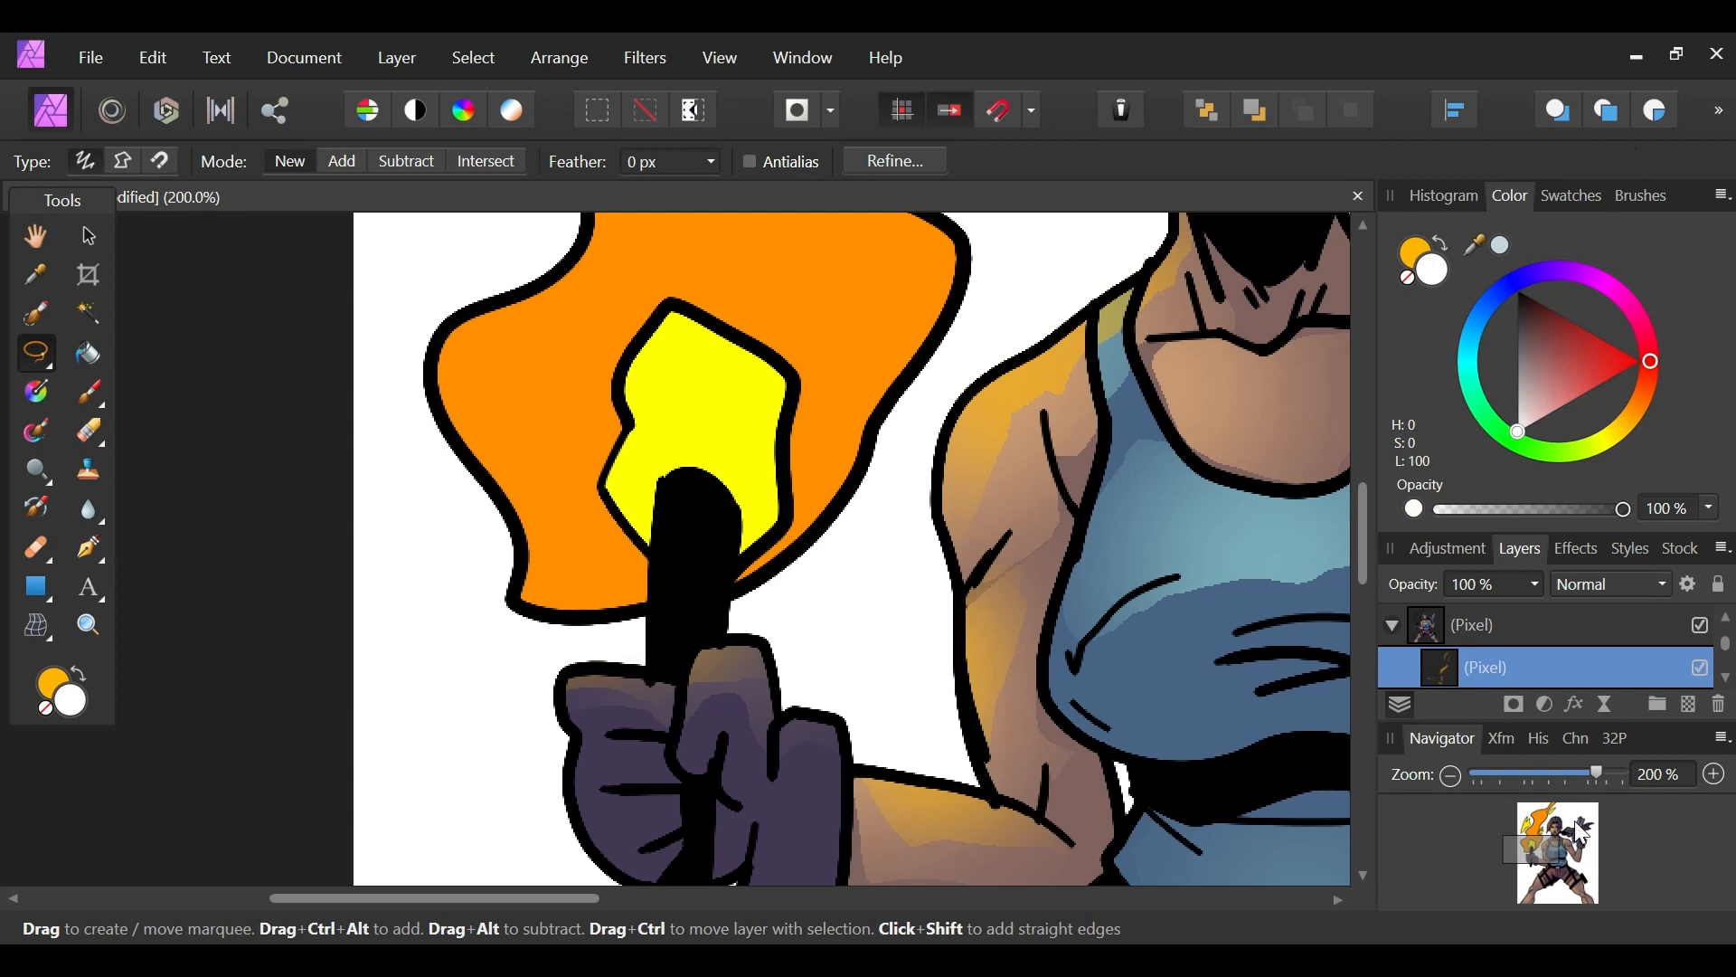
# Step: Select a curved band of the tank top just below the neckline freehand, softly paint it yellow-orange, and deselect
pyautogui.moveTo(1599, 774); pyautogui.dragTo(1570, 775)
pyautogui.moveTo(1560, 841)
pyautogui.mouseDown()
pyautogui.moveTo(1563, 882)
pyautogui.moveTo(1559, 841)
pyautogui.mouseUp()
pyautogui.moveTo(1576, 774); pyautogui.dragTo(1590, 773)
pyautogui.moveTo(1575, 845); pyautogui.dragTo(1552, 850)
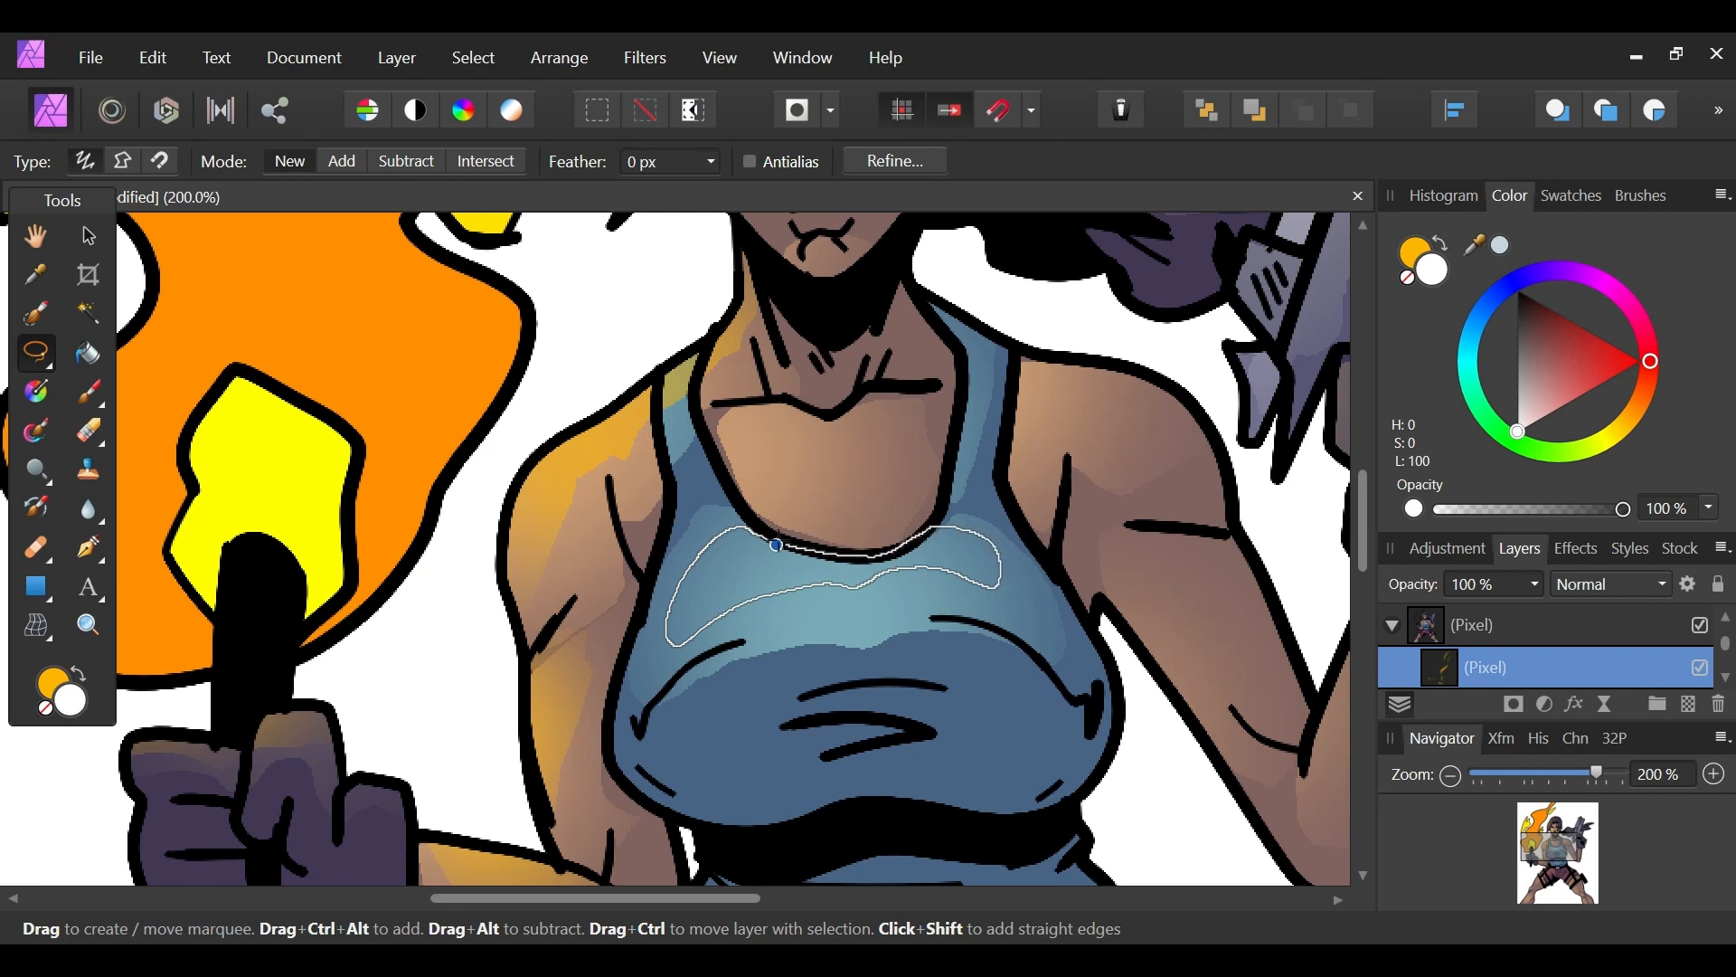
pyautogui.click(88, 392)
pyautogui.moveTo(723, 565)
pyautogui.mouseDown()
pyautogui.moveTo(795, 524)
pyautogui.moveTo(756, 562)
pyautogui.moveTo(795, 543)
pyautogui.moveTo(904, 551)
pyautogui.mouseUp()
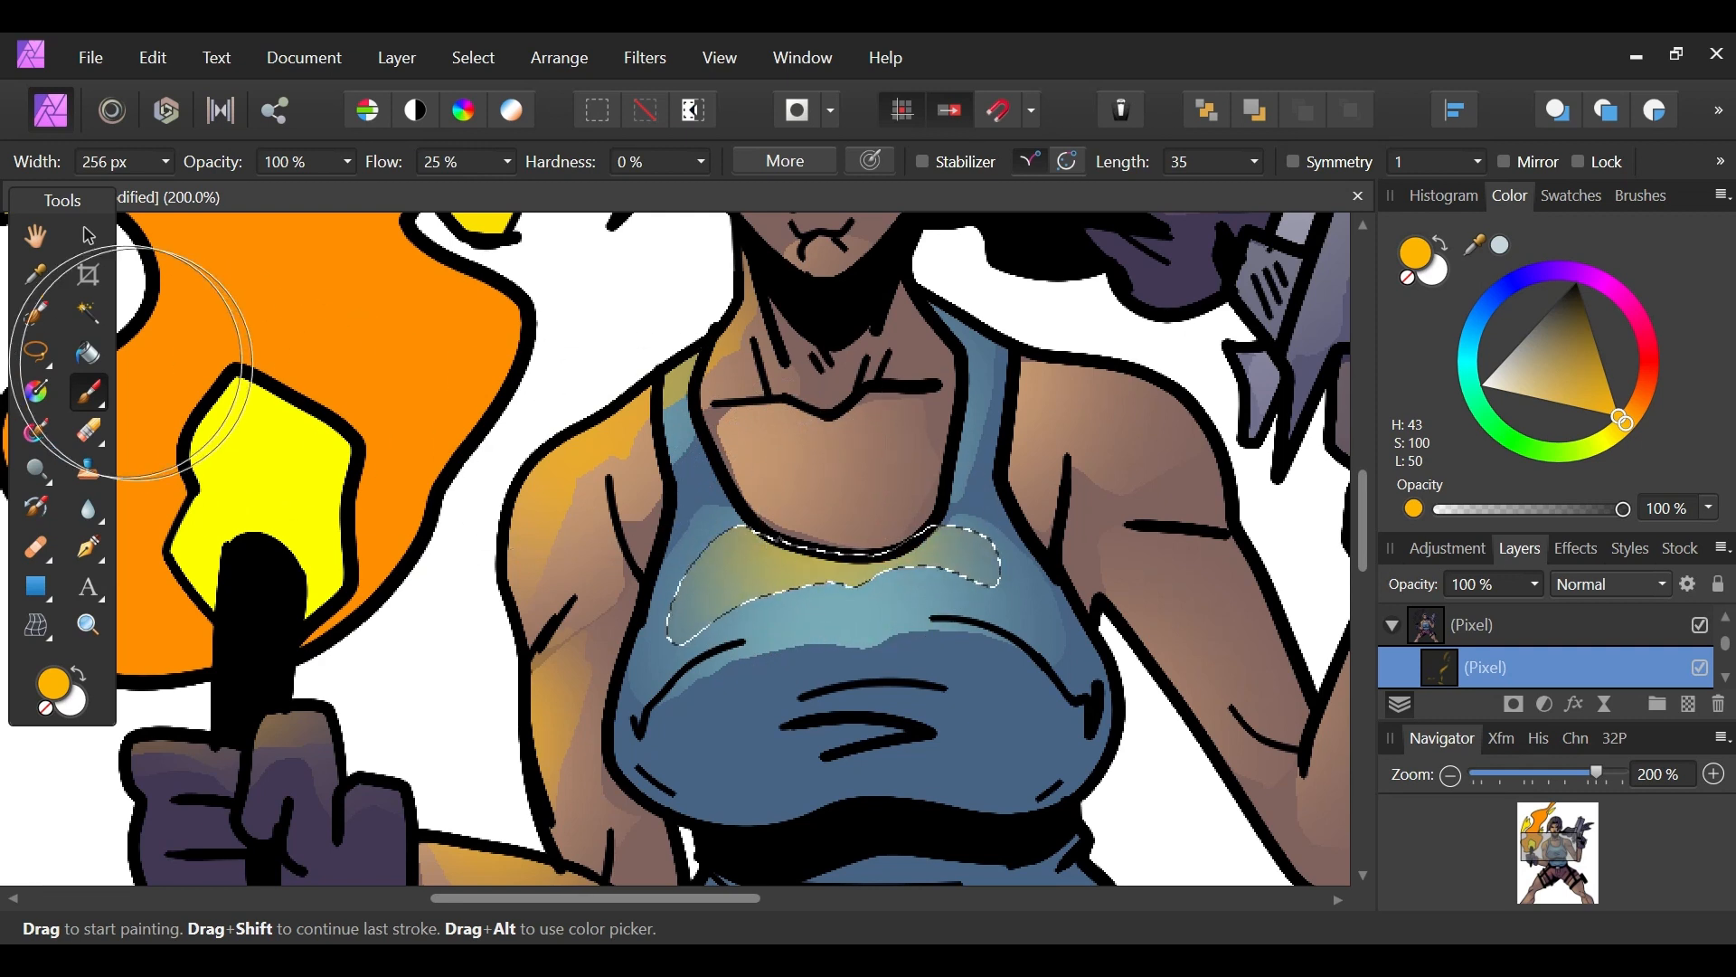
pyautogui.click(35, 351)
pyautogui.hotkey('ctrl', 'd')
# Step: Select the inner edge of the gun-side tank top strap freehand, softly paint it yellow-orange, and deselect
pyautogui.moveTo(1572, 886); pyautogui.dragTo(1555, 825)
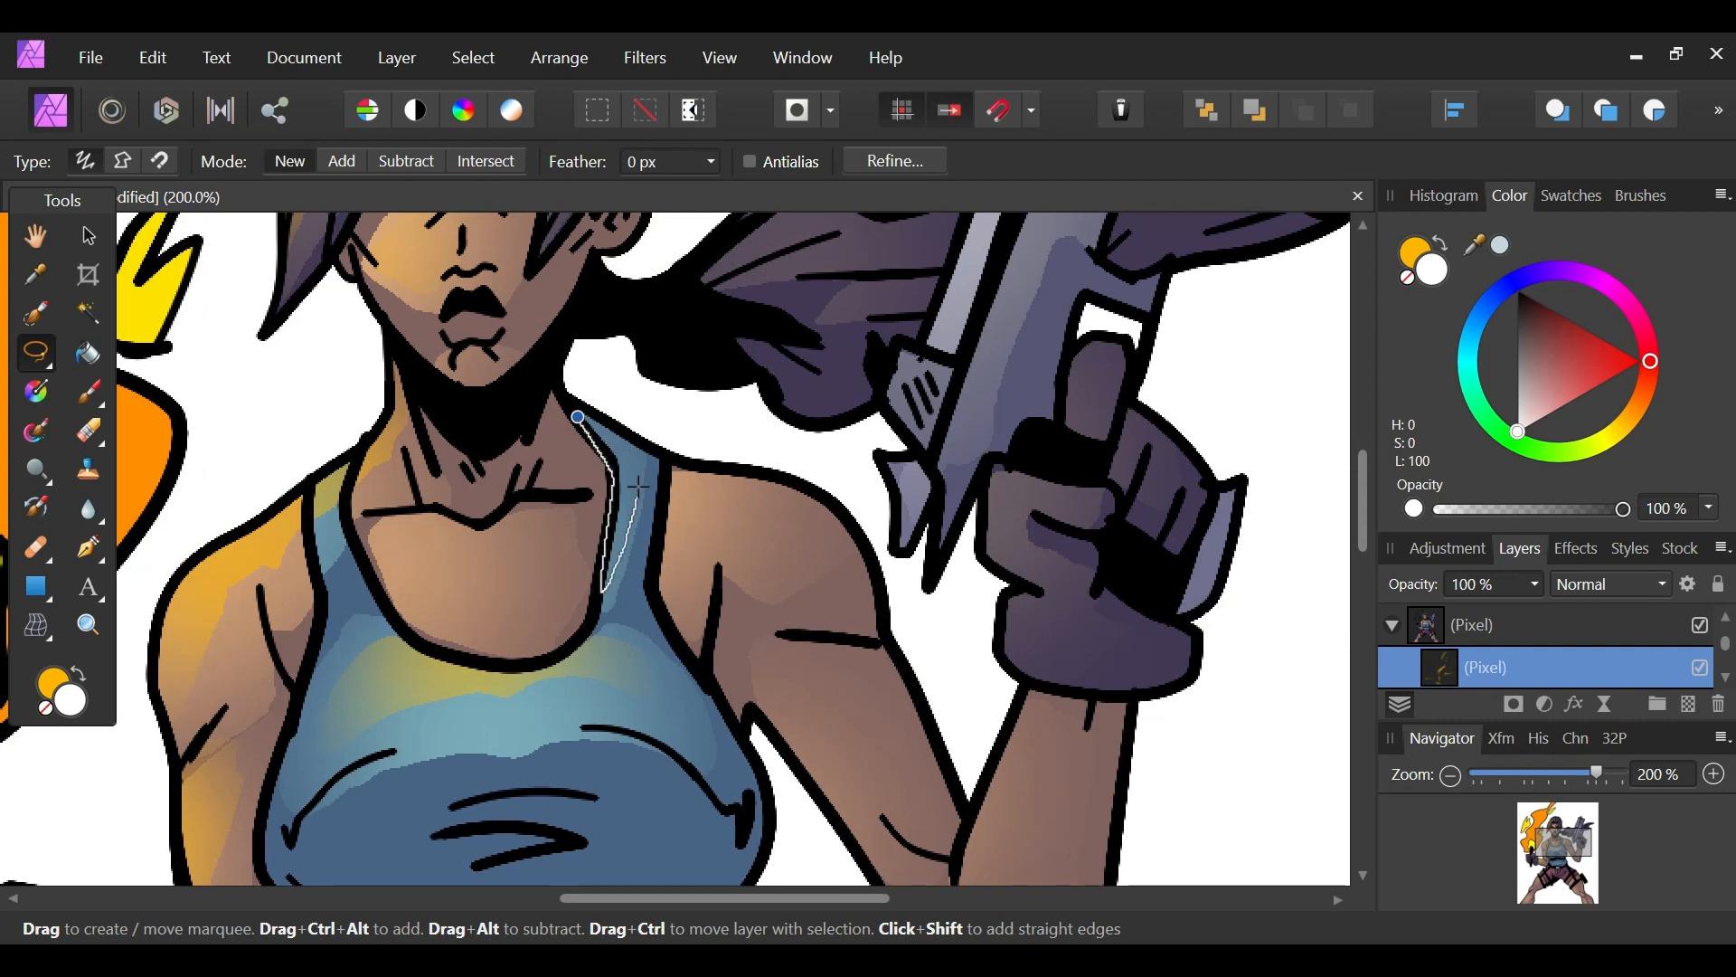
pyautogui.click(578, 417)
pyautogui.press('b')
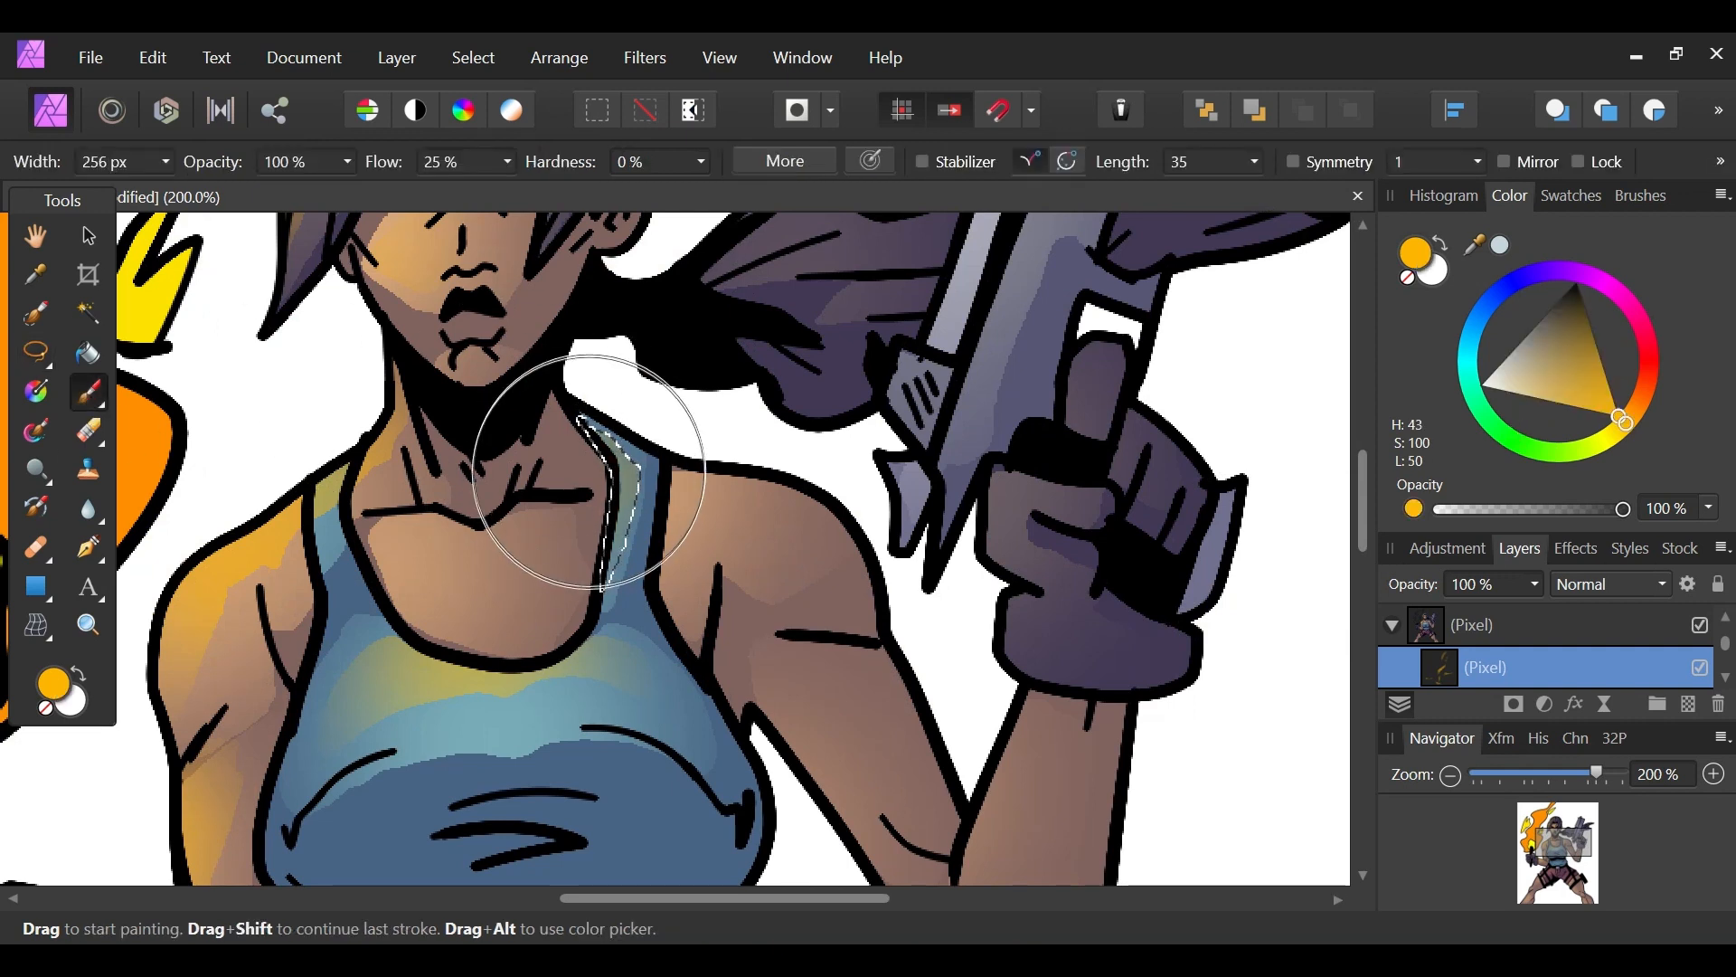
pyautogui.click(35, 276)
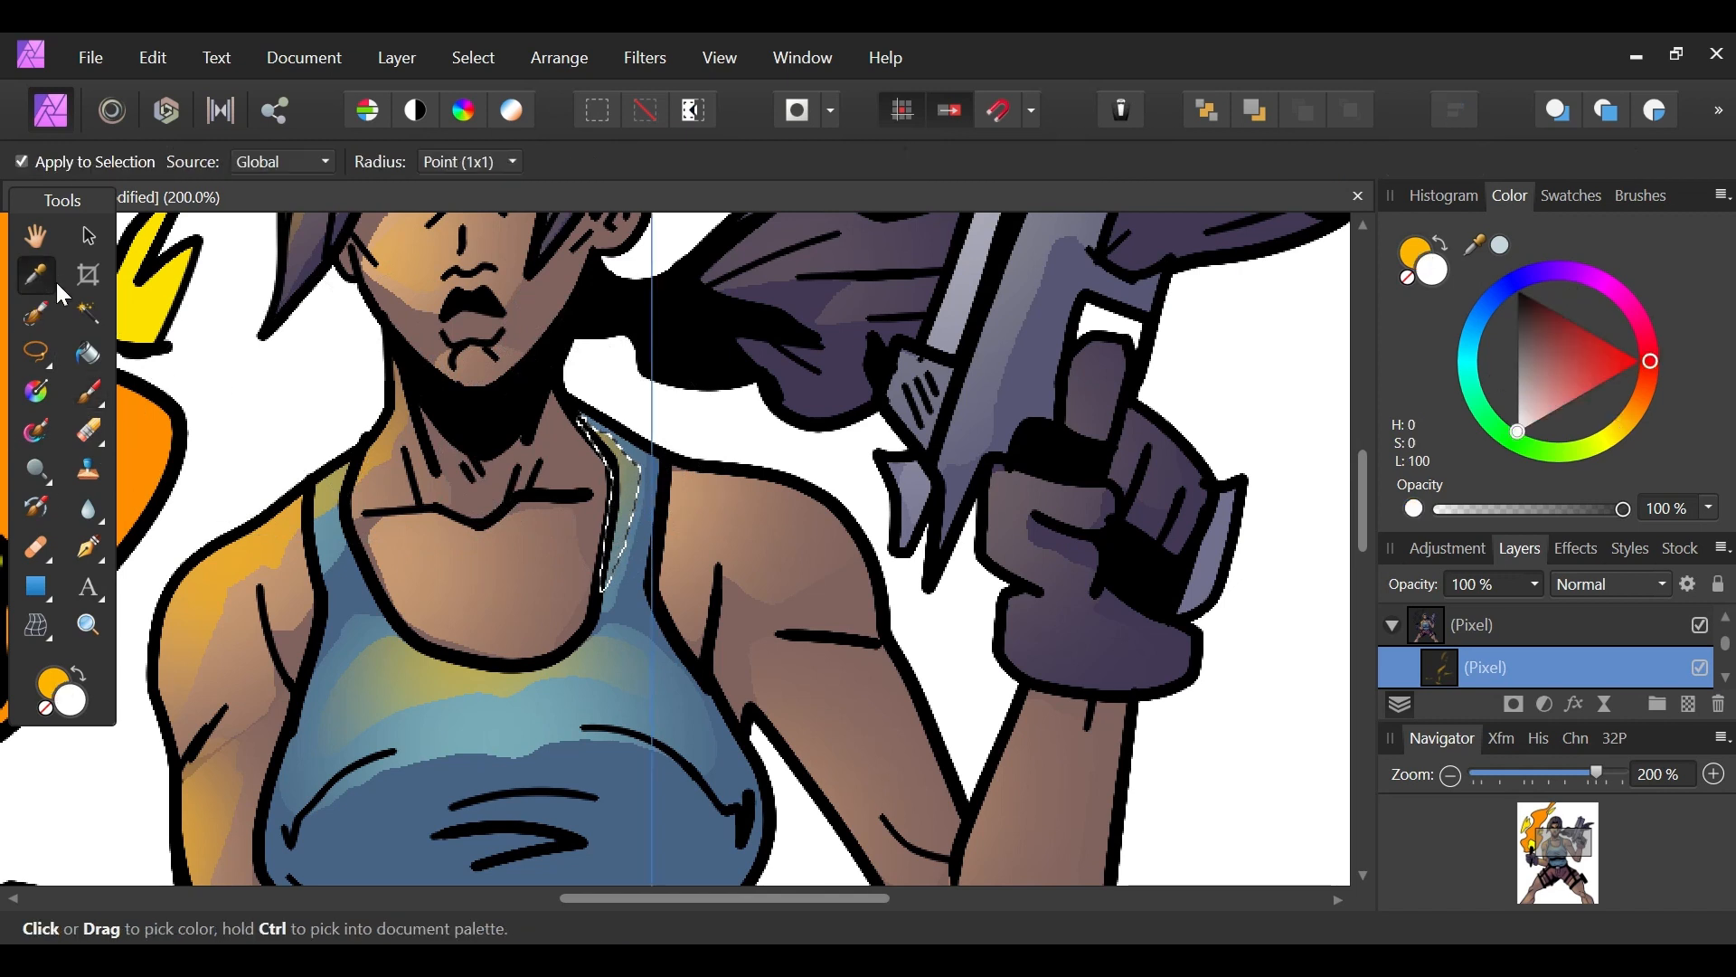
pyautogui.click(48, 358)
pyautogui.click(320, 398)
# Step: Select a pointed patch of the upper chest below the collarbone freehand, softly paint it yellow-orange, and deselect
pyautogui.moveTo(1599, 772); pyautogui.dragTo(1537, 834)
pyautogui.click(1543, 838)
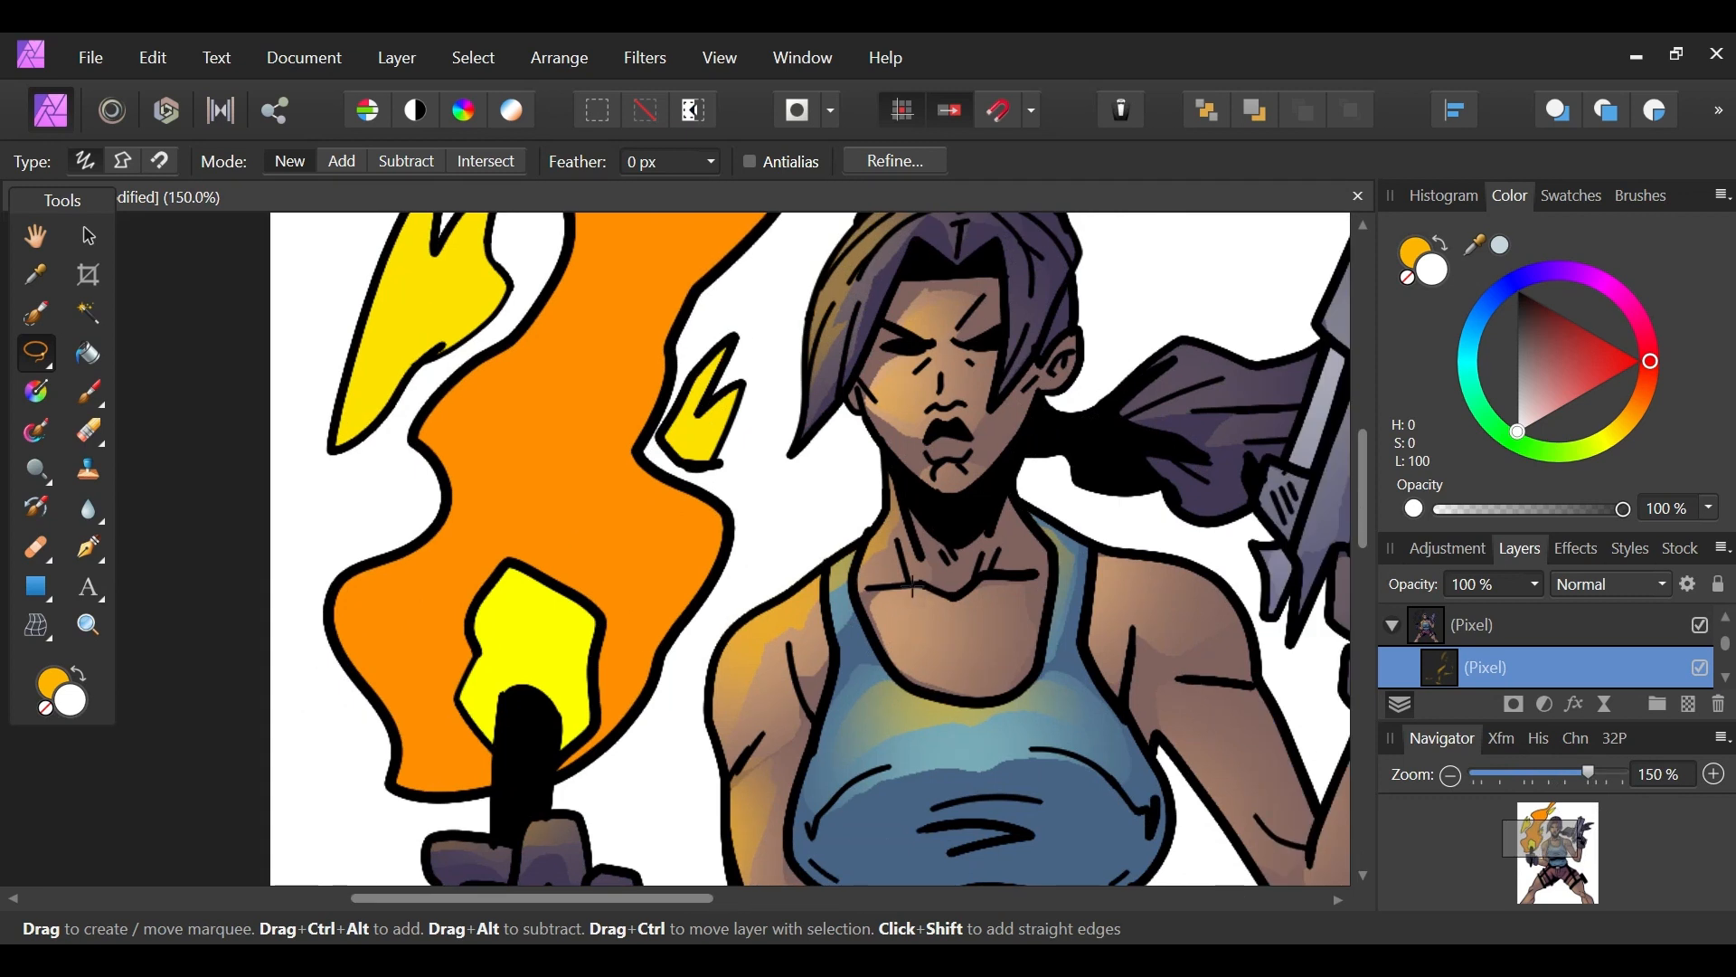
pyautogui.moveTo(957, 597); pyautogui.dragTo(932, 589)
pyautogui.click(88, 393)
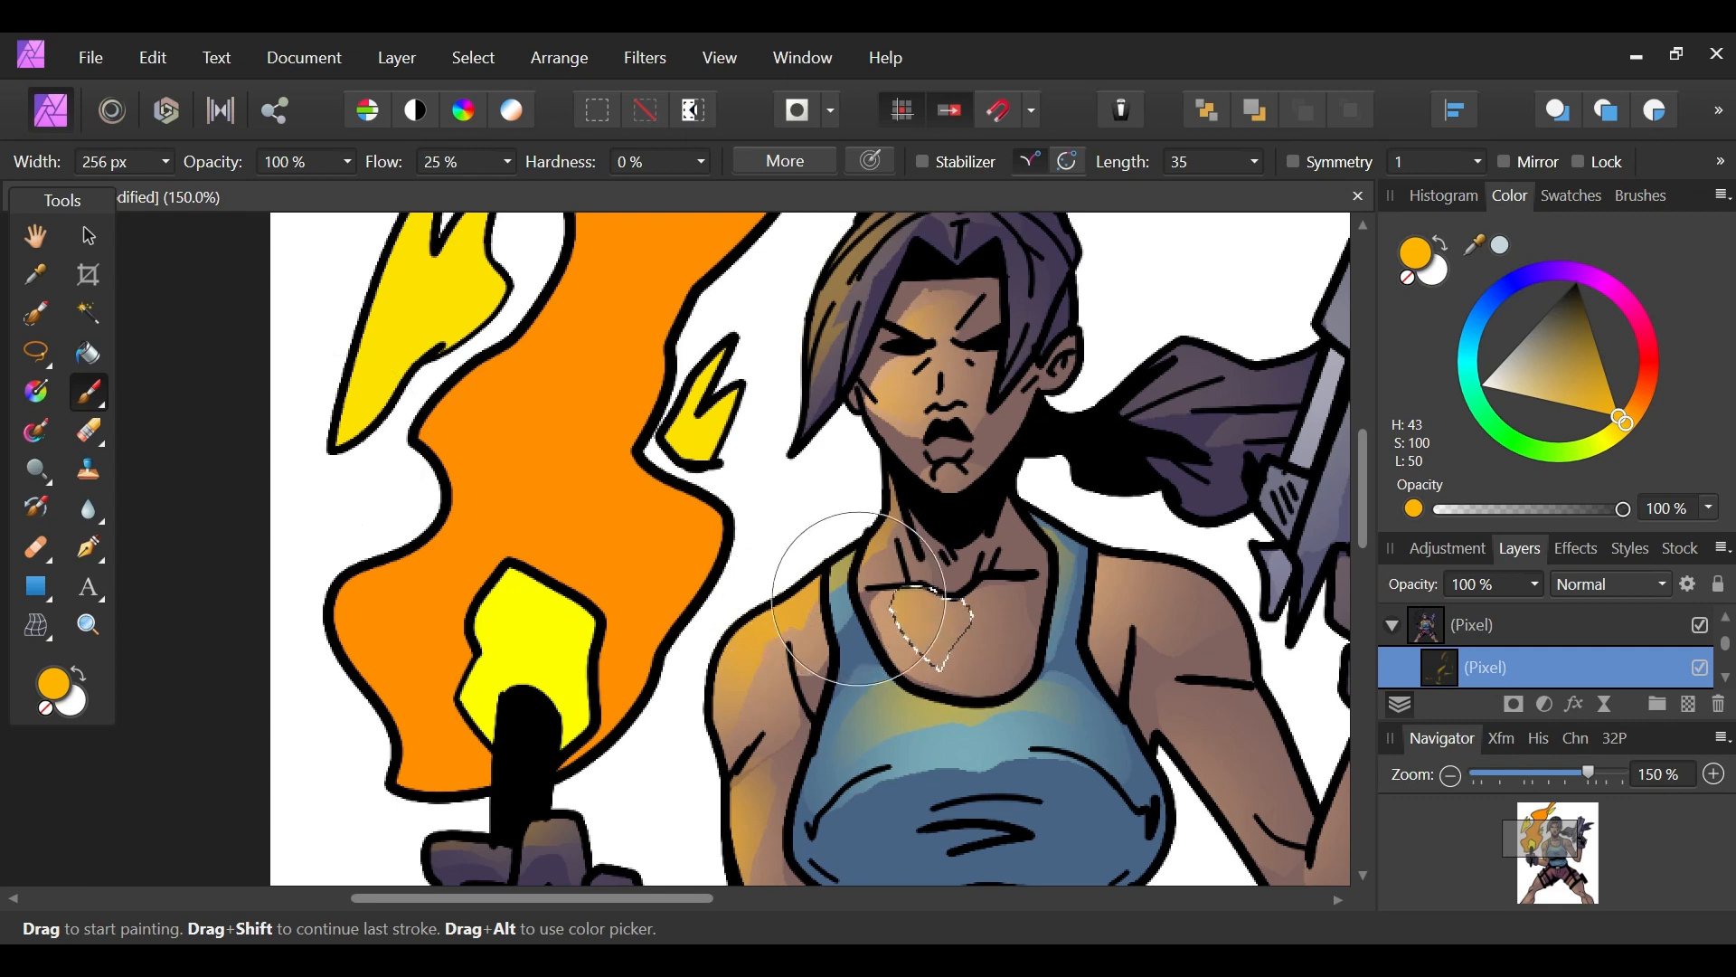
pyautogui.press('l')
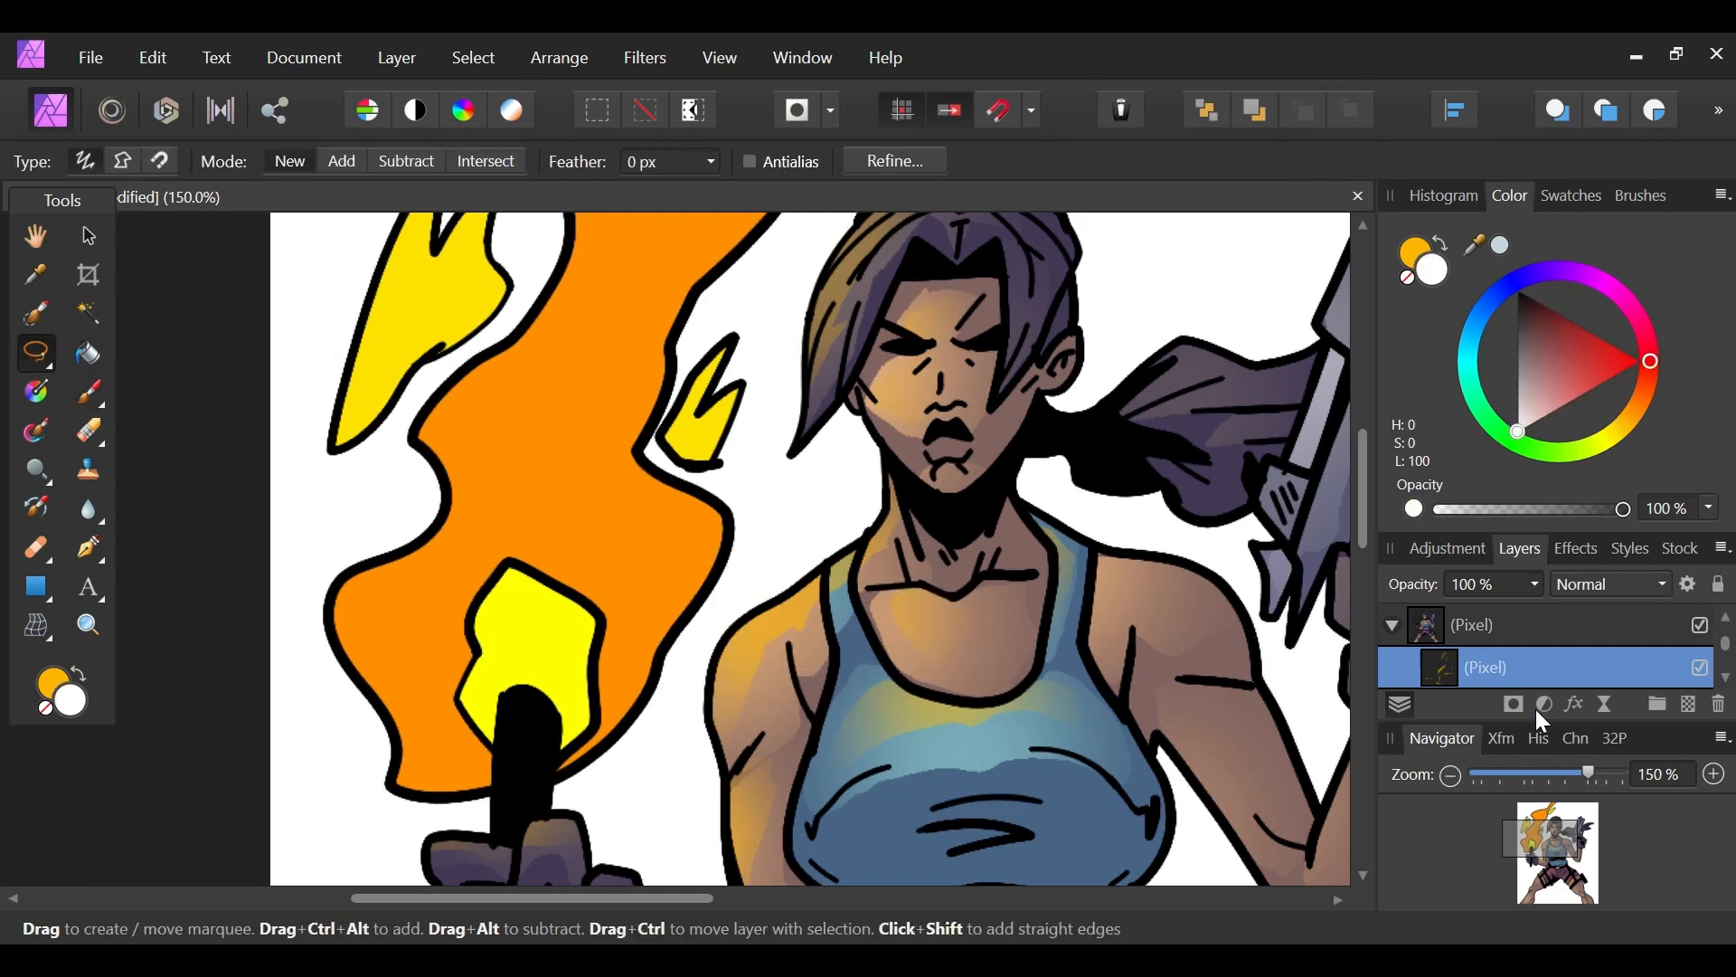
# Step: Select the top of the gun-side shoulder next to the strap freehand, softly paint it yellow-orange, and deselect
pyautogui.moveTo(1549, 844)
pyautogui.mouseDown()
pyautogui.moveTo(1566, 859)
pyautogui.moveTo(1563, 839)
pyautogui.mouseUp()
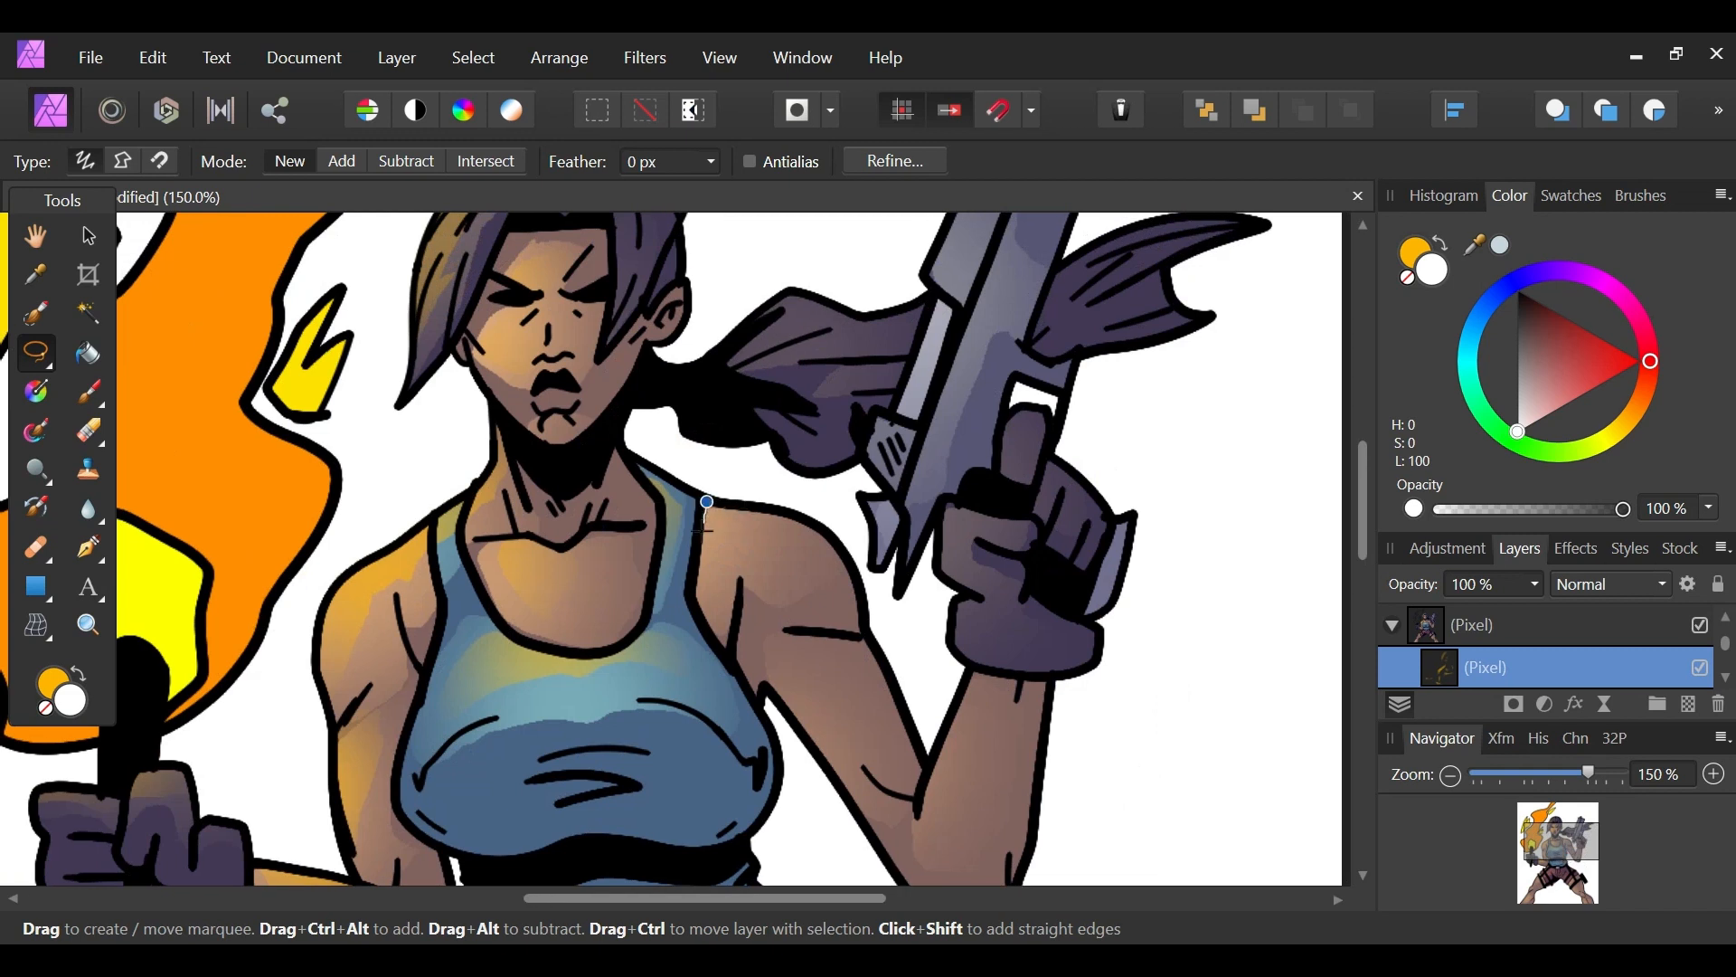
pyautogui.moveTo(754, 496); pyautogui.dragTo(716, 500)
pyautogui.press('x')
pyautogui.press('b')
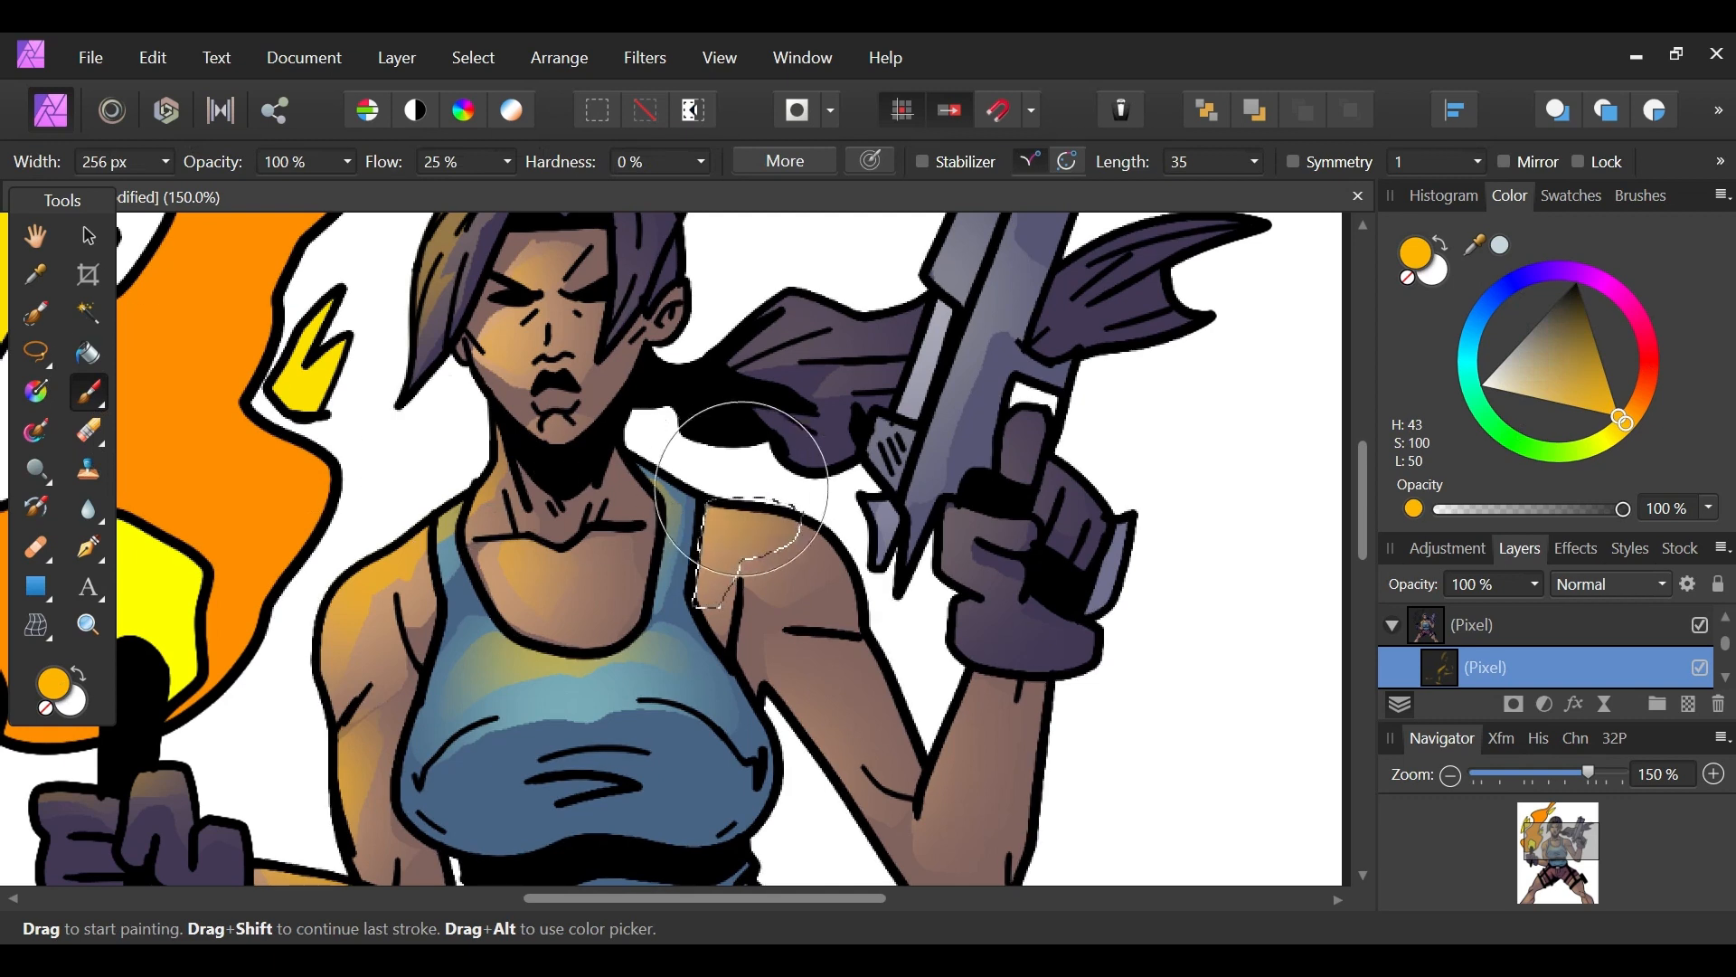
pyautogui.press('x')
pyautogui.press('l')
pyautogui.hotkey('ctrl', 'd')
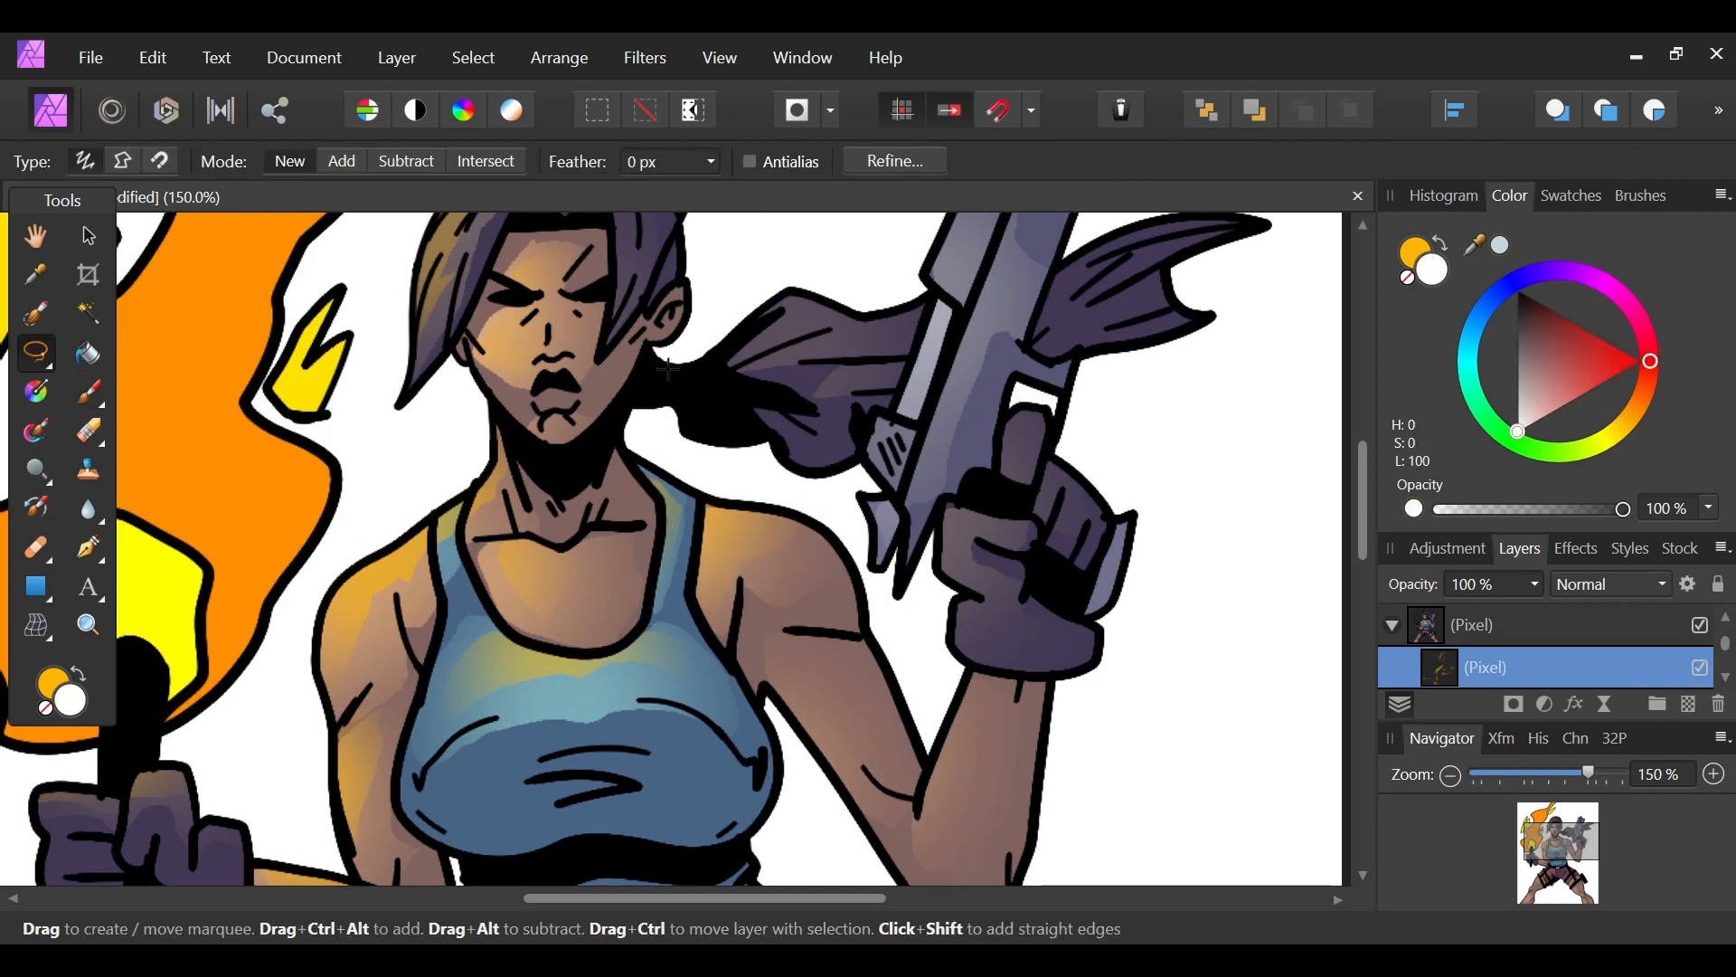
# Step: Select the inner edge of the gun-side forearm above the elbow crease freehand, softly paint it yellow-orange, and deselect
pyautogui.moveTo(1563, 783)
pyautogui.mouseDown()
pyautogui.moveTo(1527, 784)
pyautogui.moveTo(1594, 774)
pyautogui.mouseUp()
pyautogui.click(1565, 843)
pyautogui.moveTo(1573, 856); pyautogui.dragTo(1568, 845)
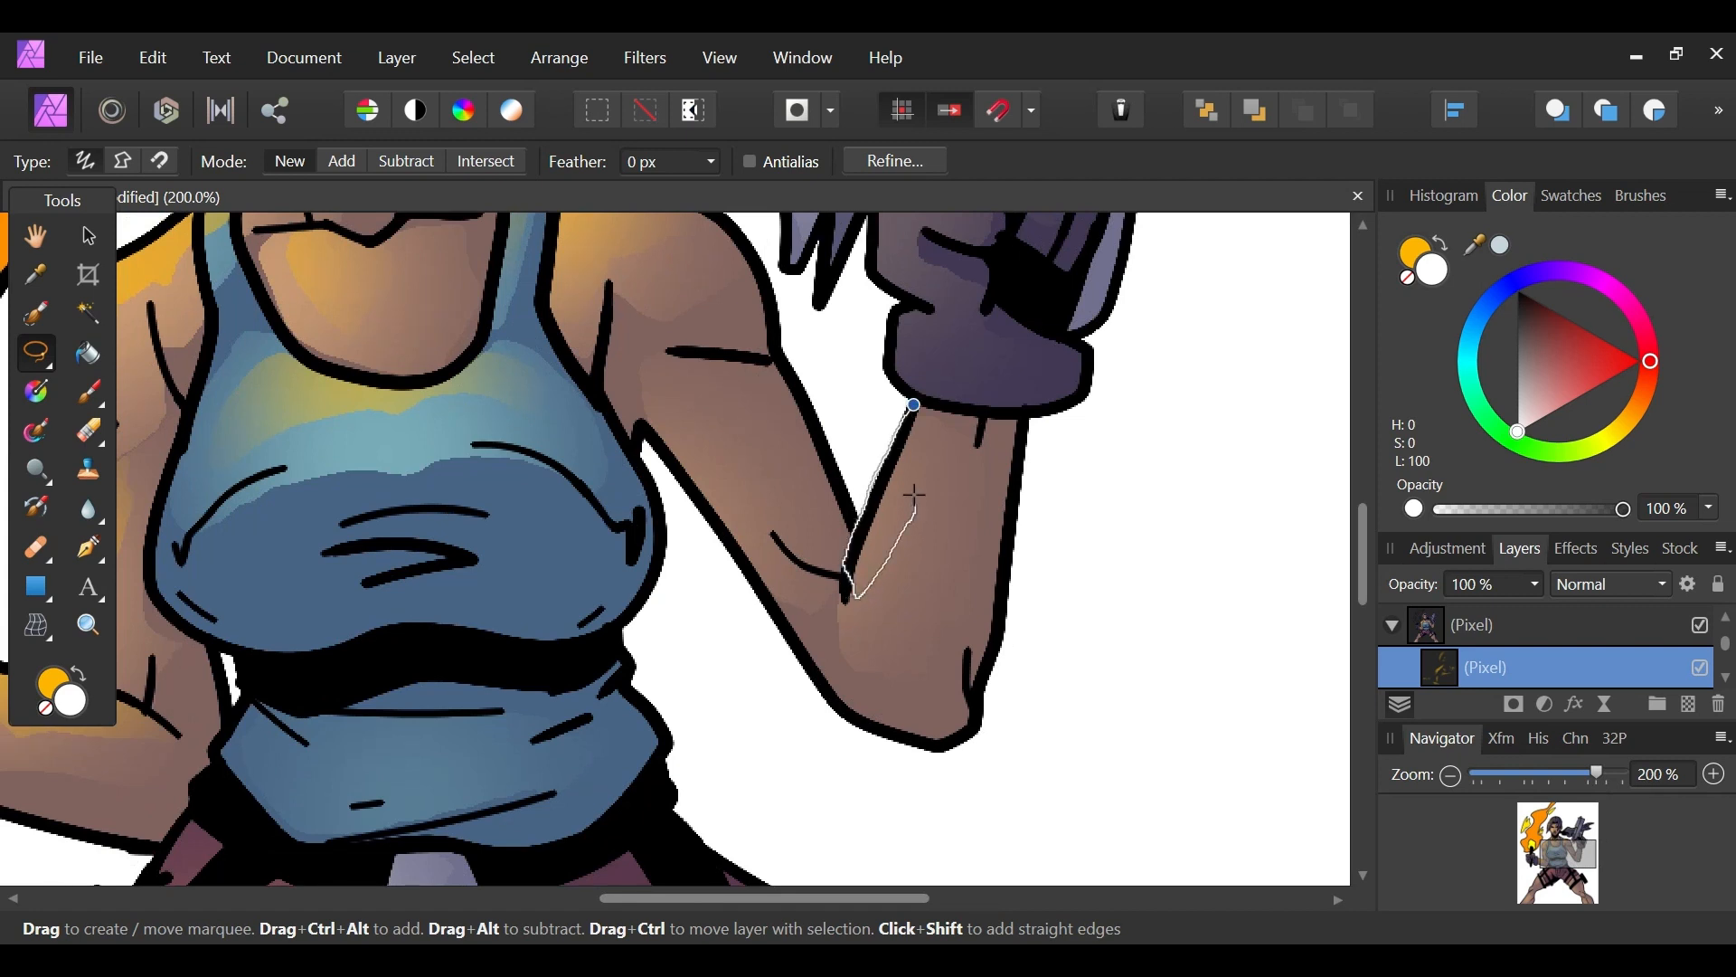
pyautogui.moveTo(913, 404); pyautogui.dragTo(914, 406)
pyautogui.press('x')
pyautogui.press('b')
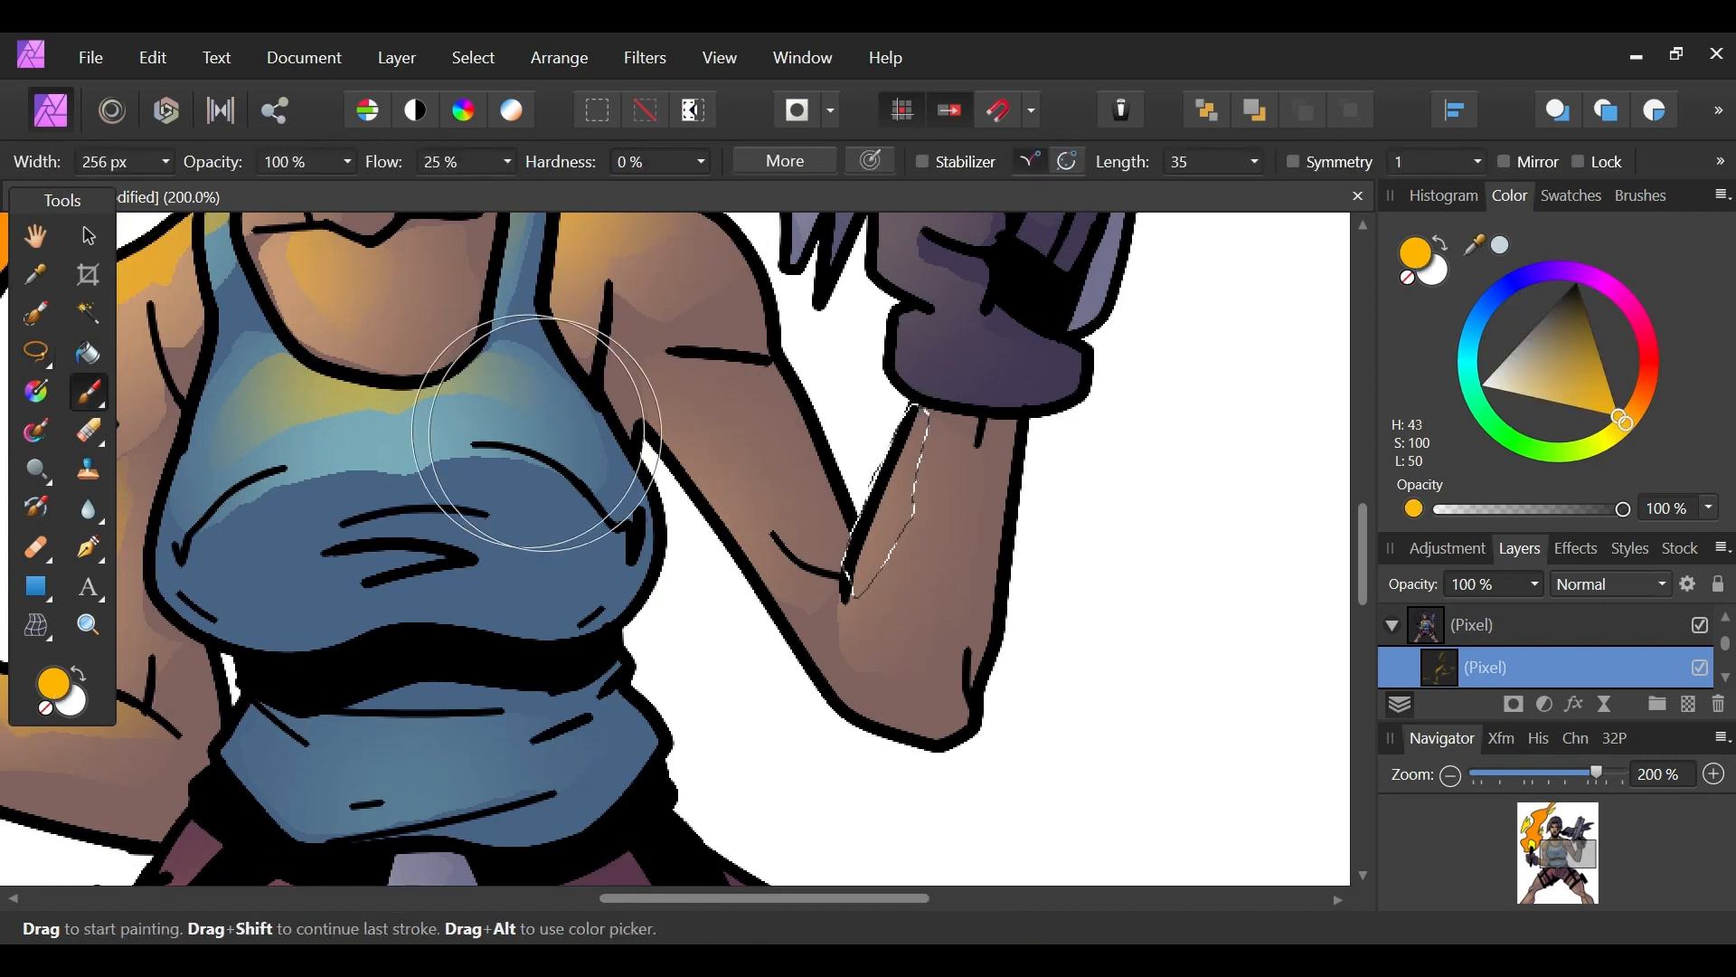
pyautogui.moveTo(739, 471); pyautogui.dragTo(745, 458)
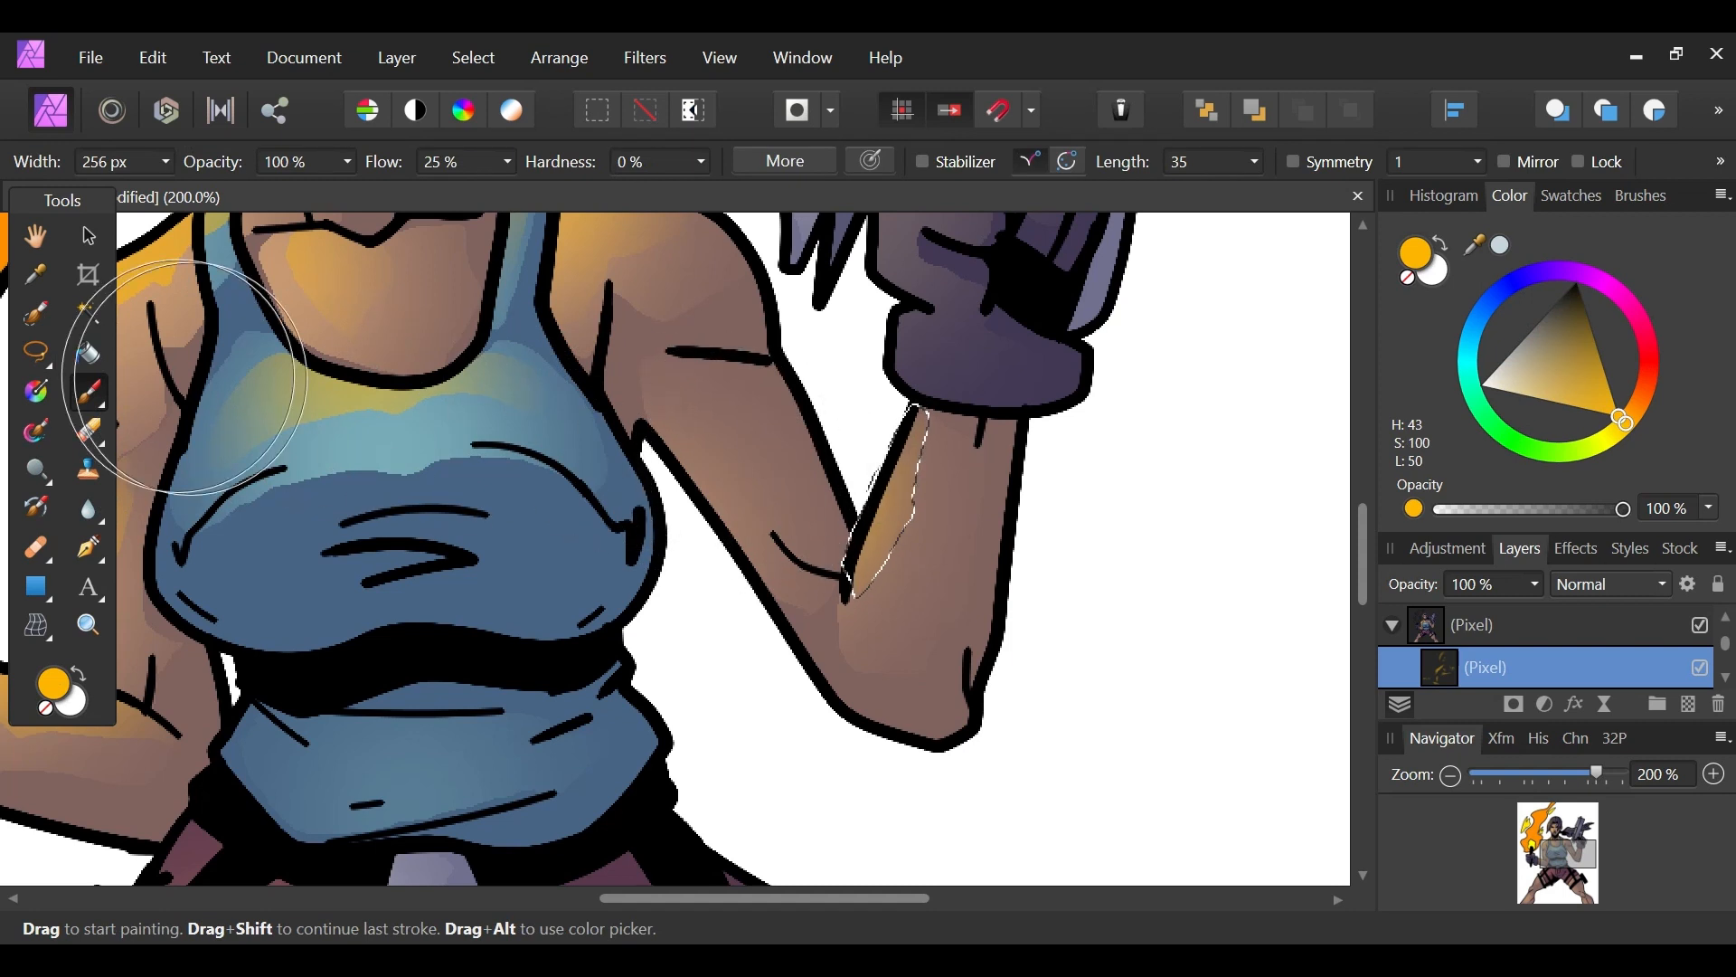
pyautogui.press('l')
pyautogui.click(912, 652)
# Step: Select the torch-facing edge of the pistol along its barrel freehand, softly paint it yellow-orange, and deselect
pyautogui.moveTo(1581, 850); pyautogui.dragTo(1568, 819)
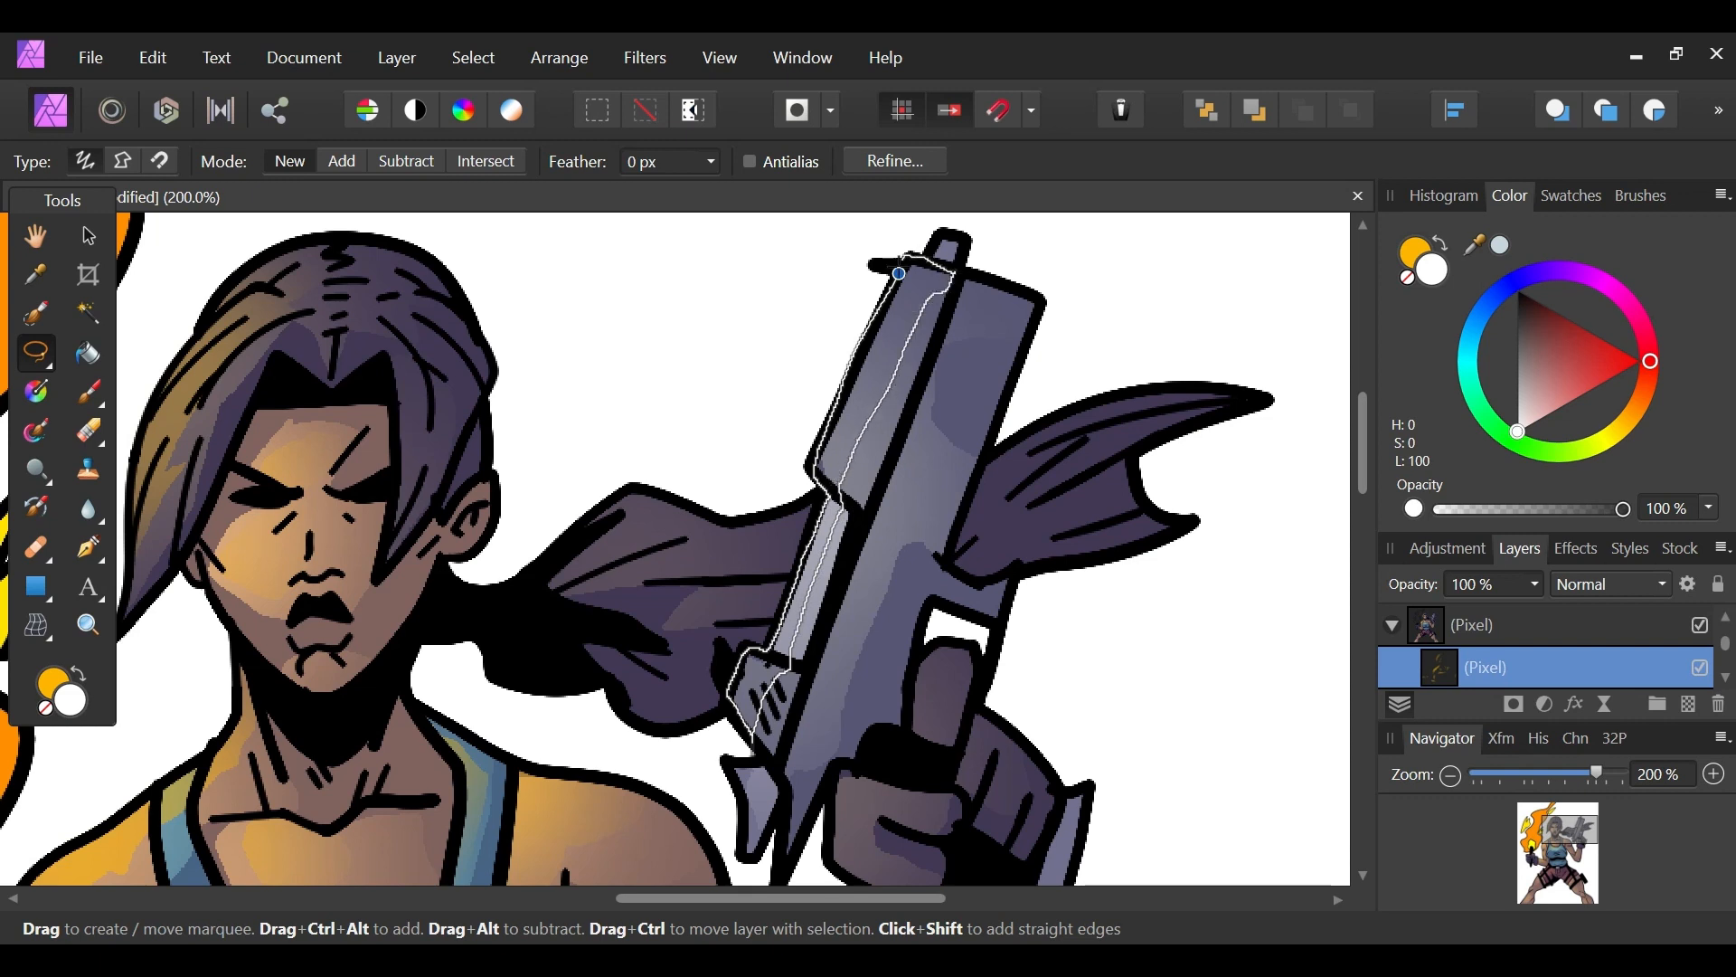
pyautogui.press('b')
pyautogui.press('x')
pyautogui.moveTo(778, 607)
pyautogui.mouseDown()
pyautogui.moveTo(833, 407)
pyautogui.moveTo(787, 634)
pyautogui.moveTo(826, 349)
pyautogui.mouseUp()
pyautogui.press('l')
pyautogui.press('x')
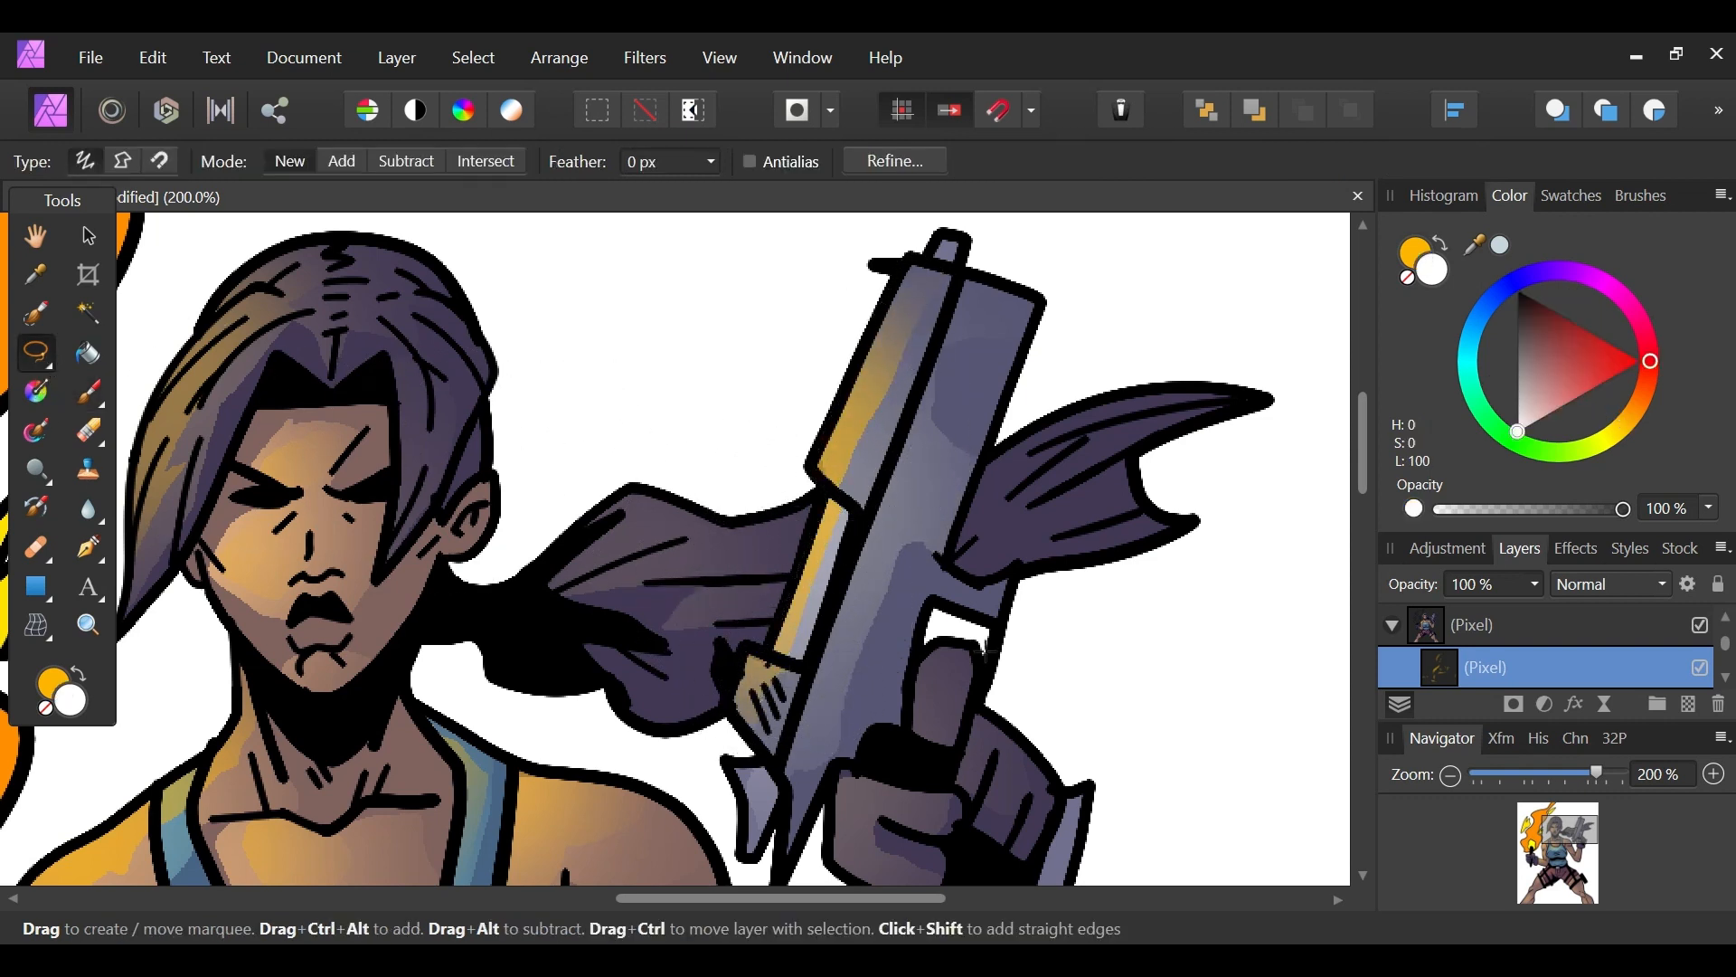
# Step: Select a jagged patch of the tank top's midriff above the belt freehand, softly paint it yellow-orange, and deselect
pyautogui.moveTo(1596, 774); pyautogui.dragTo(1577, 774)
pyautogui.moveTo(1559, 845); pyautogui.dragTo(1562, 857)
pyautogui.moveTo(1572, 774); pyautogui.dragTo(1590, 774)
pyautogui.moveTo(1561, 857)
pyautogui.mouseDown()
pyautogui.moveTo(1552, 835)
pyautogui.moveTo(1553, 873)
pyautogui.mouseUp()
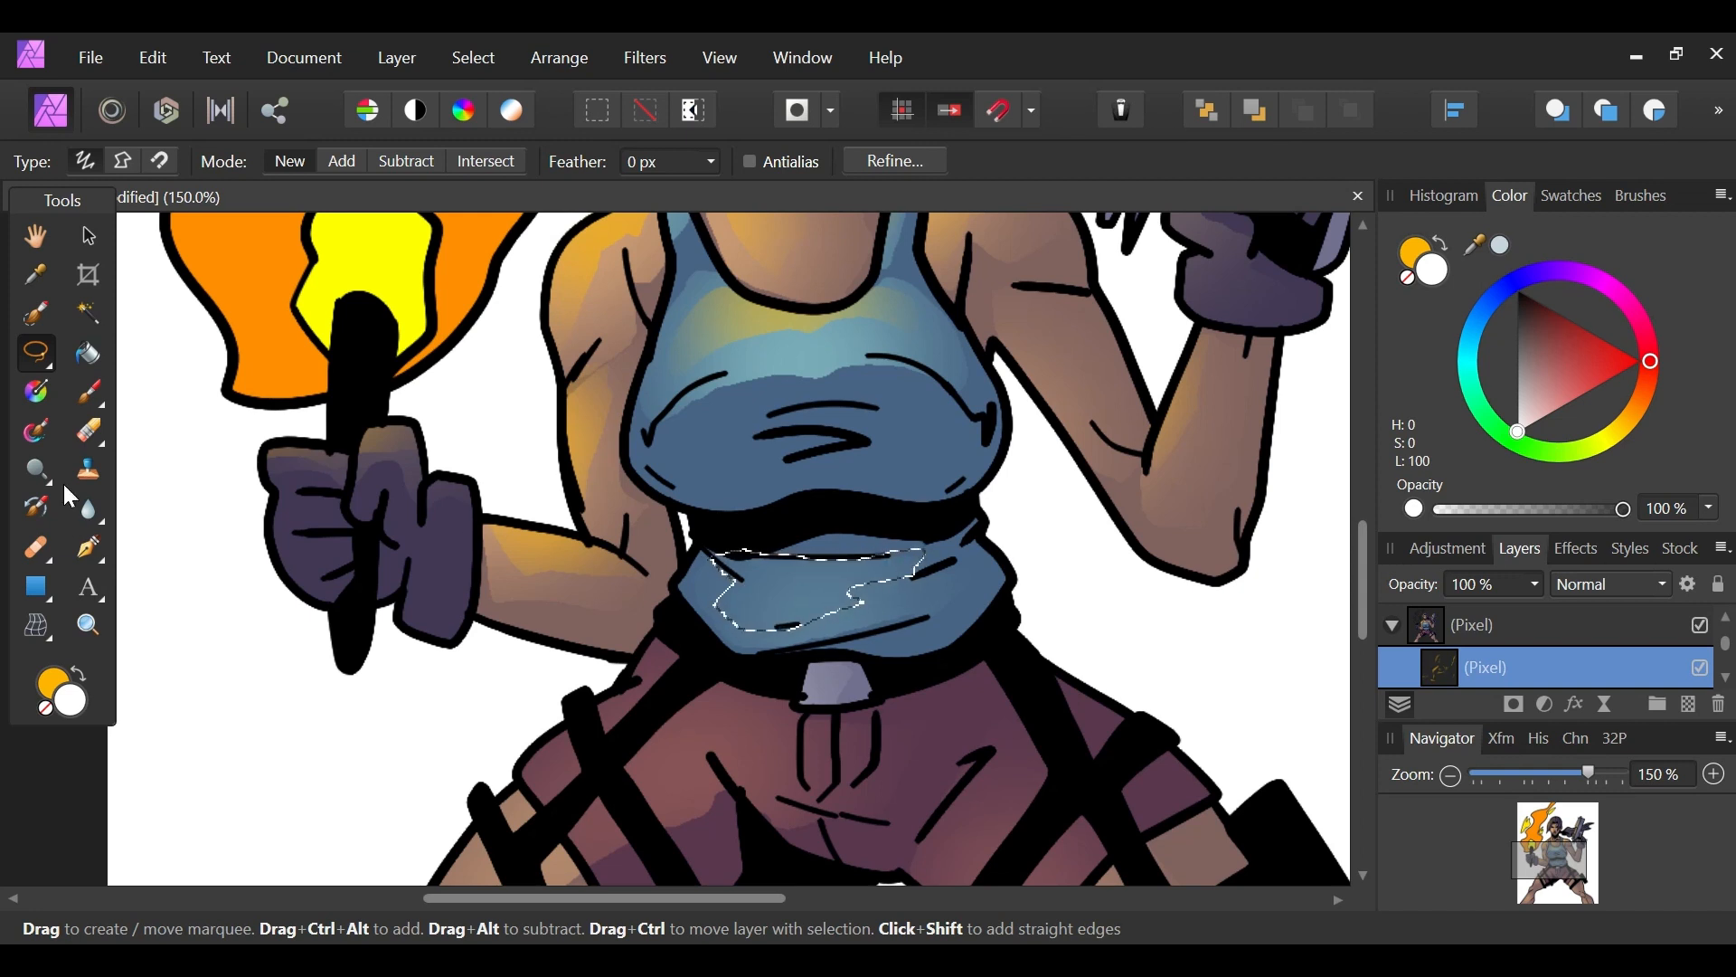
pyautogui.click(88, 391)
pyautogui.moveTo(769, 602)
pyautogui.mouseDown()
pyautogui.moveTo(814, 551)
pyautogui.moveTo(861, 579)
pyautogui.mouseUp()
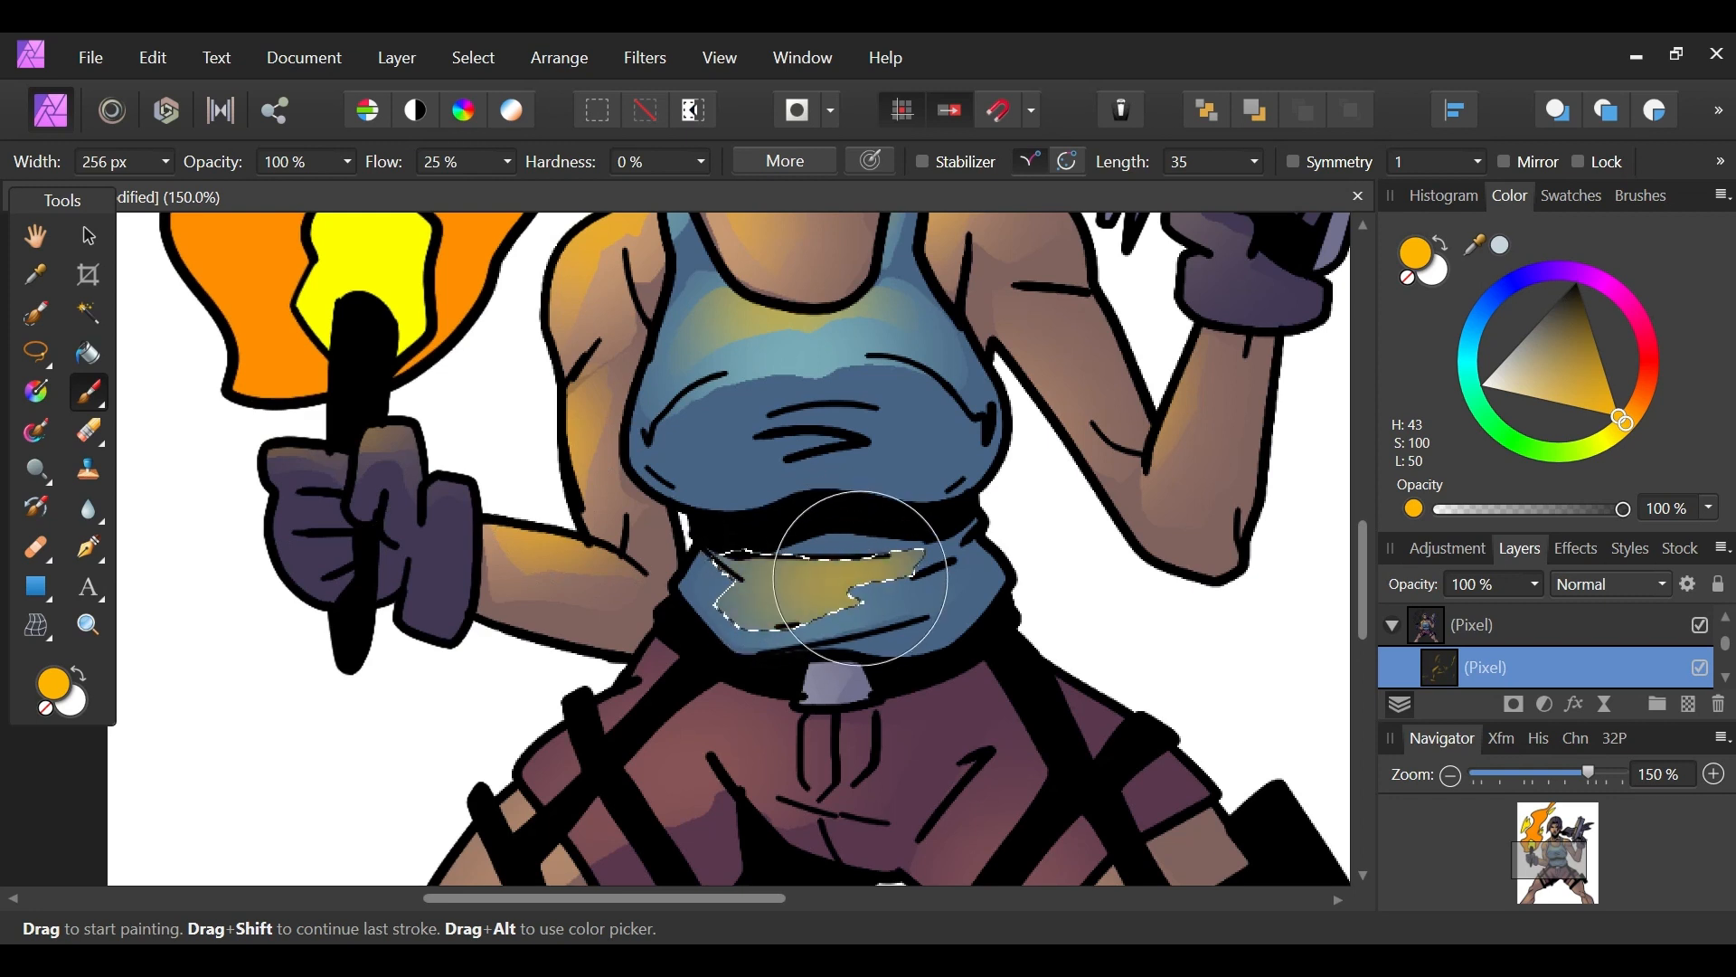
pyautogui.press('l')
pyautogui.hotkey('ctrl', 'd')
# Step: Select the outer edge of the torch-side hip and thigh freehand, softly paint it yellow-orange, and deselect
pyautogui.moveTo(1590, 775)
pyautogui.mouseDown()
pyautogui.moveTo(1516, 788)
pyautogui.moveTo(1562, 776)
pyautogui.mouseUp()
pyautogui.moveTo(1554, 841); pyautogui.dragTo(1546, 871)
pyautogui.moveTo(1562, 774)
pyautogui.mouseDown()
pyautogui.moveTo(1500, 785)
pyautogui.moveTo(1582, 774)
pyautogui.mouseUp()
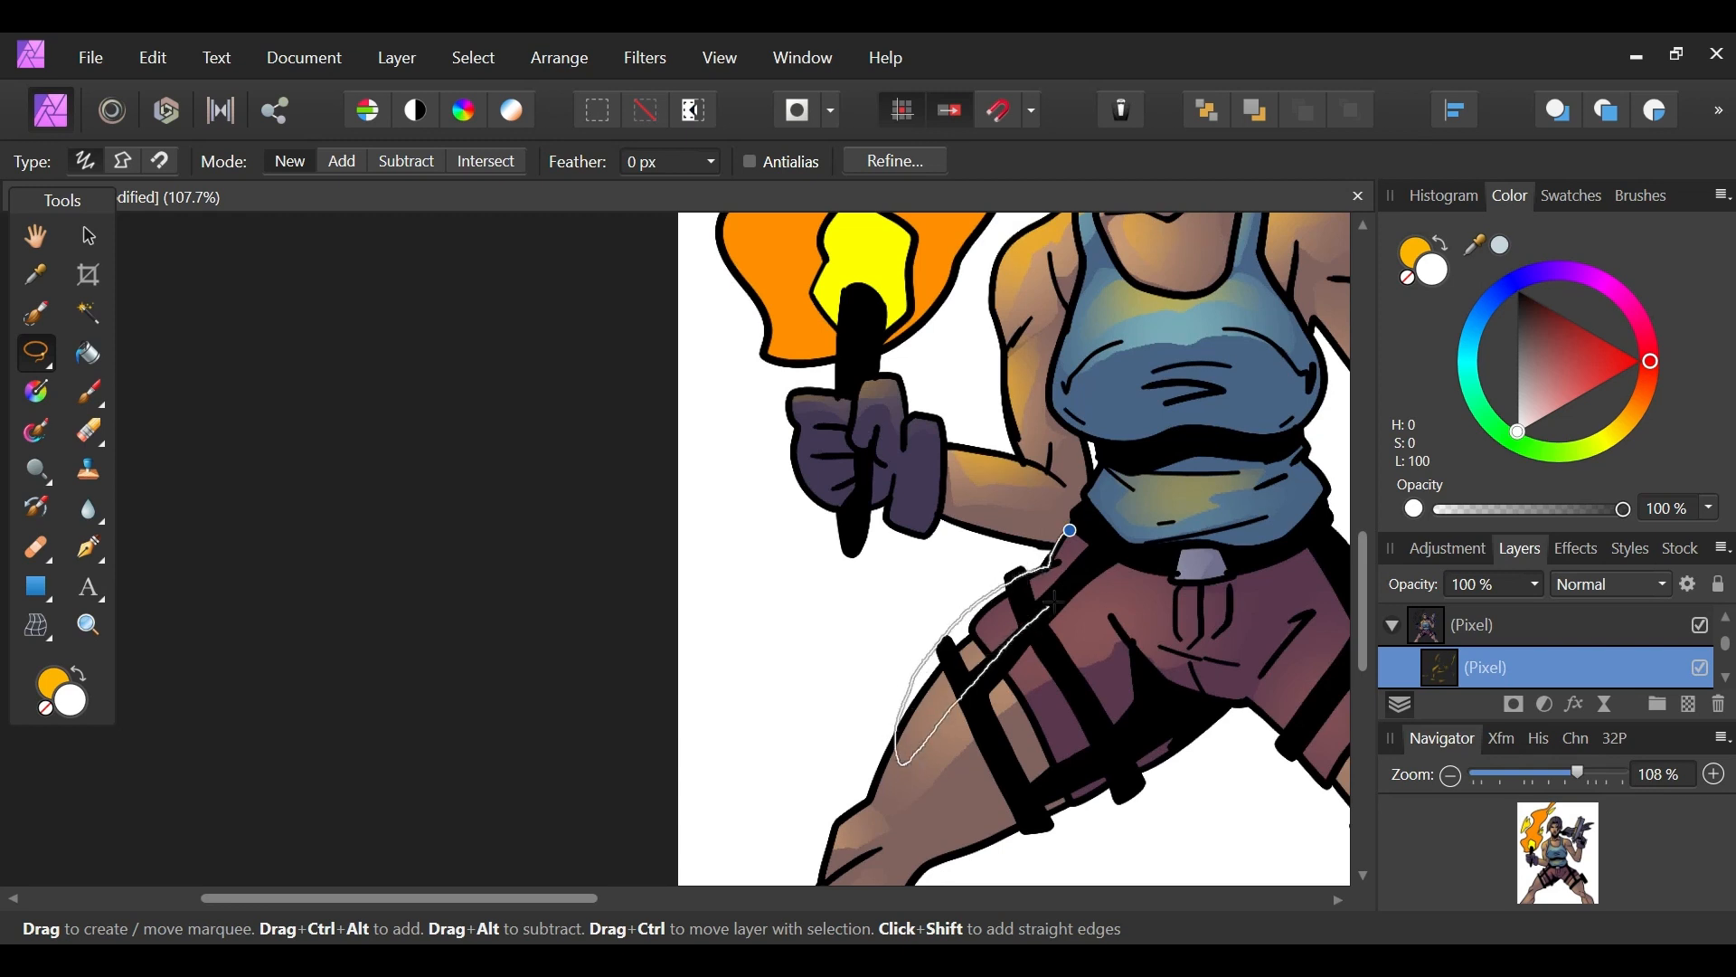
pyautogui.moveTo(1104, 543); pyautogui.dragTo(1096, 533)
pyautogui.click(89, 392)
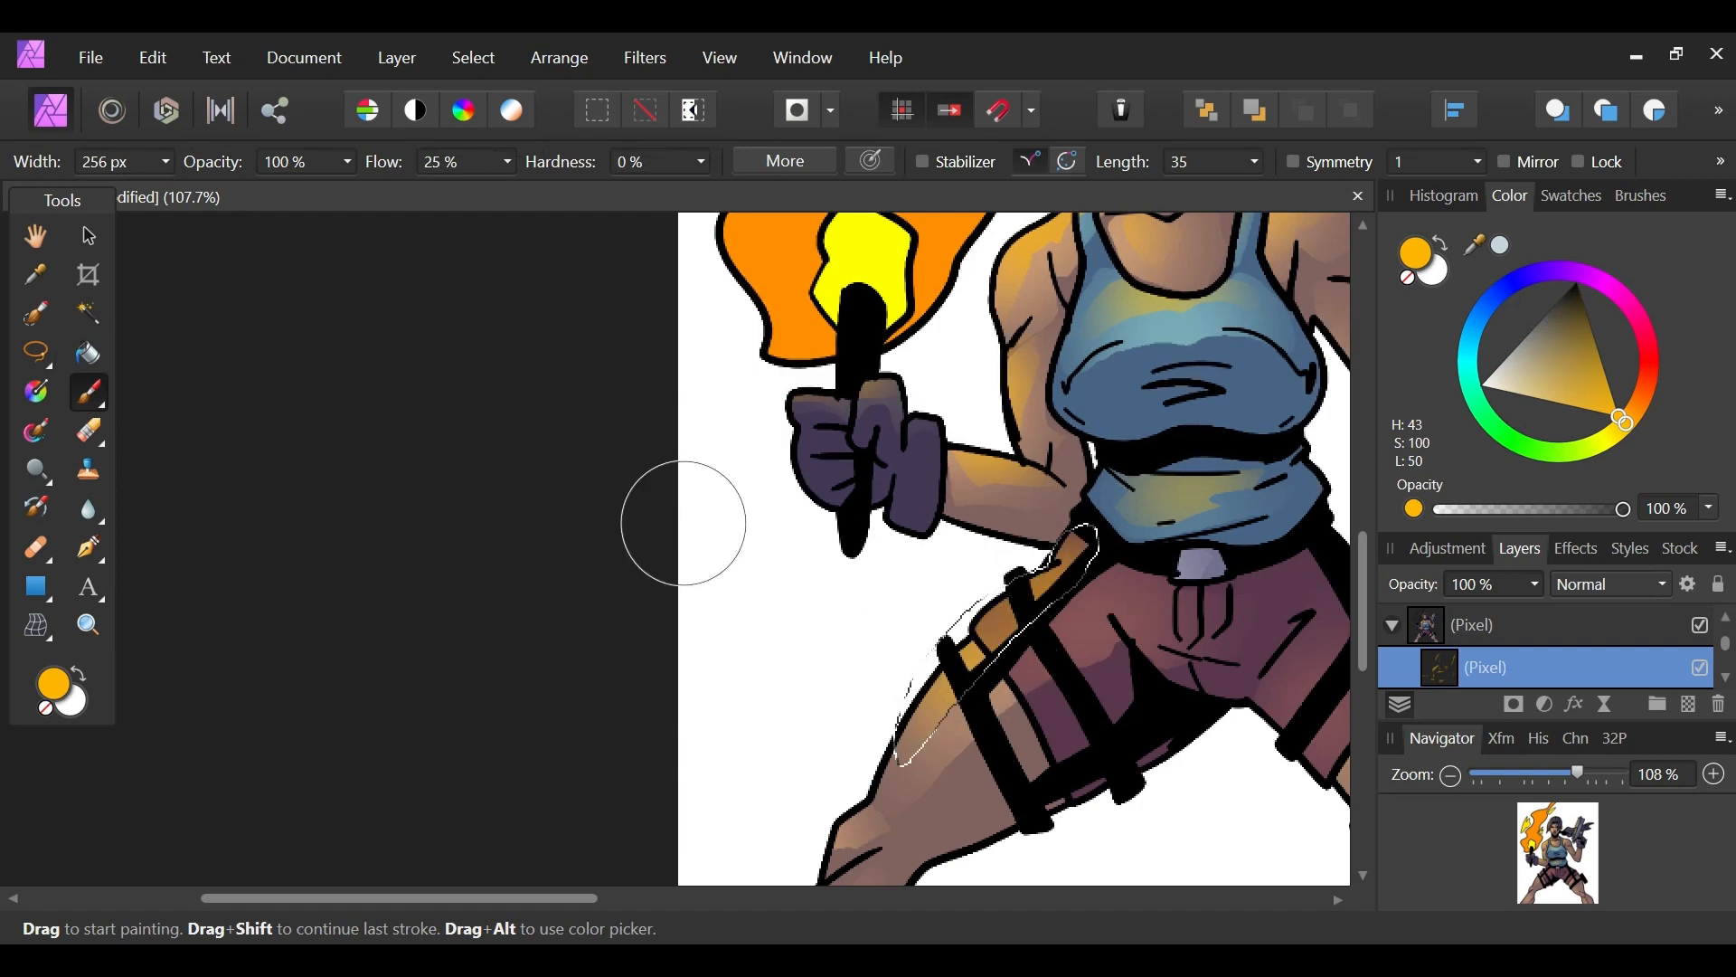
pyautogui.click(36, 352)
pyautogui.click(672, 544)
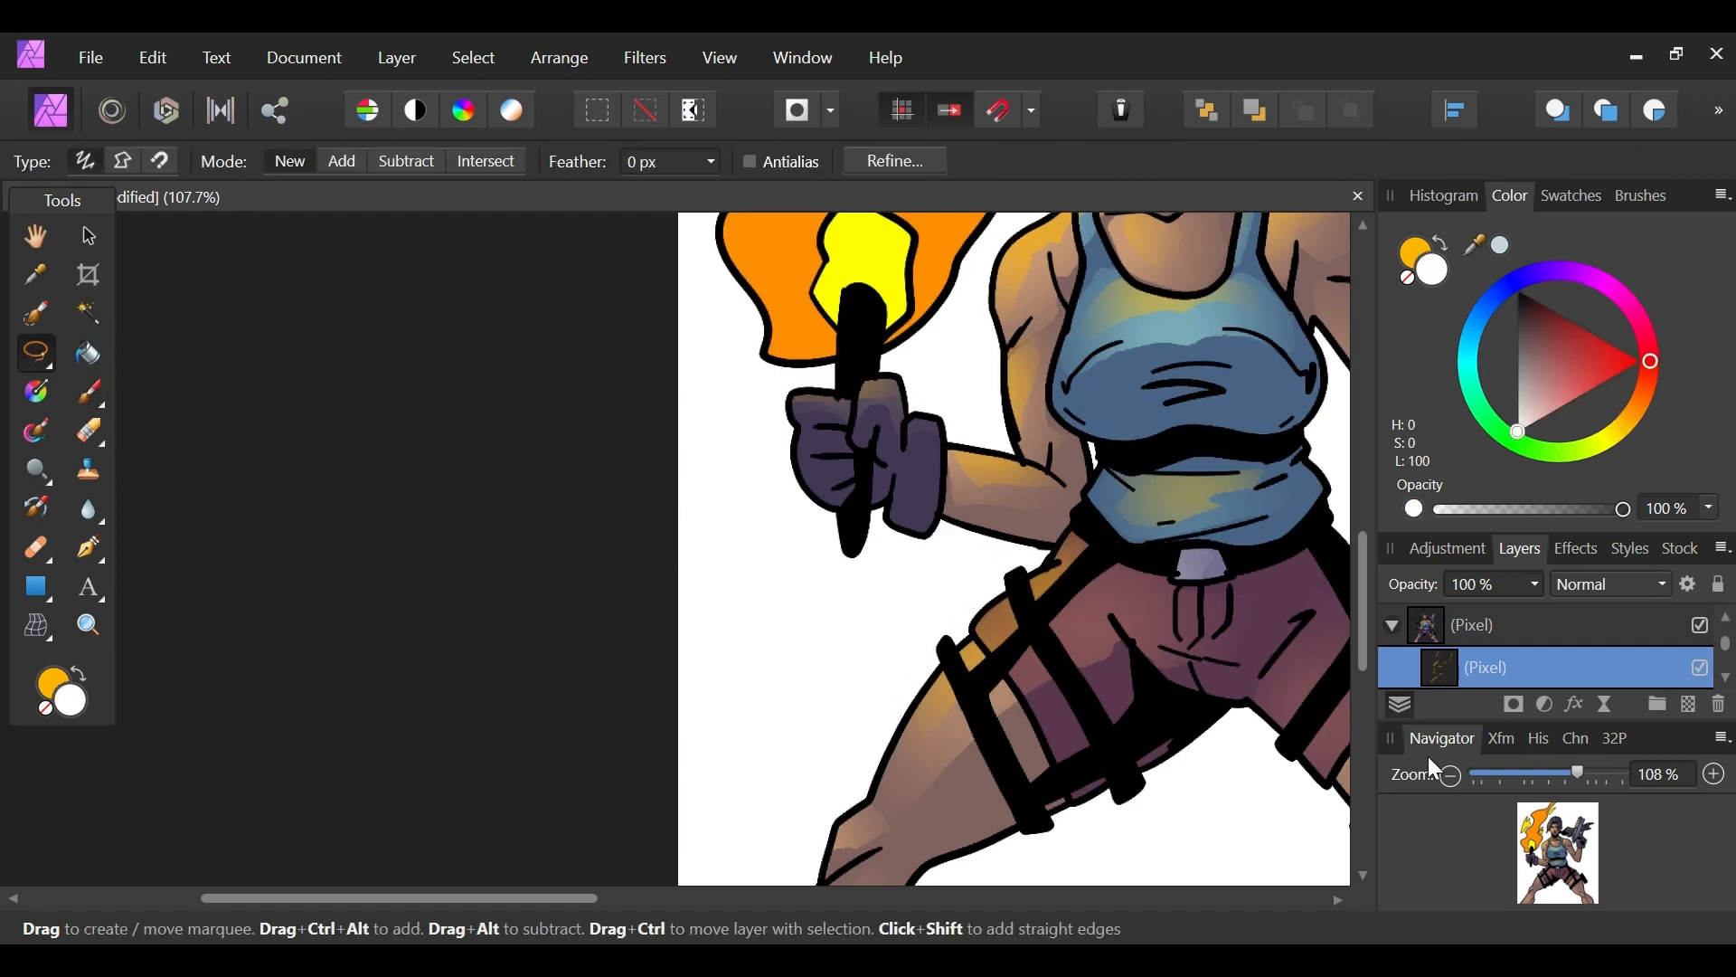
# Step: Add a new pixel layer directly beneath the yellow-orange highlight layer
pyautogui.moveTo(1580, 783); pyautogui.dragTo(1539, 870)
pyautogui.click(1550, 836)
pyautogui.moveTo(1509, 775); pyautogui.dragTo(1500, 775)
pyautogui.click(1567, 872)
pyautogui.moveTo(1568, 872); pyautogui.dragTo(1552, 866)
pyautogui.scroll(-1, 1726, 688)
pyautogui.click(1625, 675)
pyautogui.click(1690, 709)
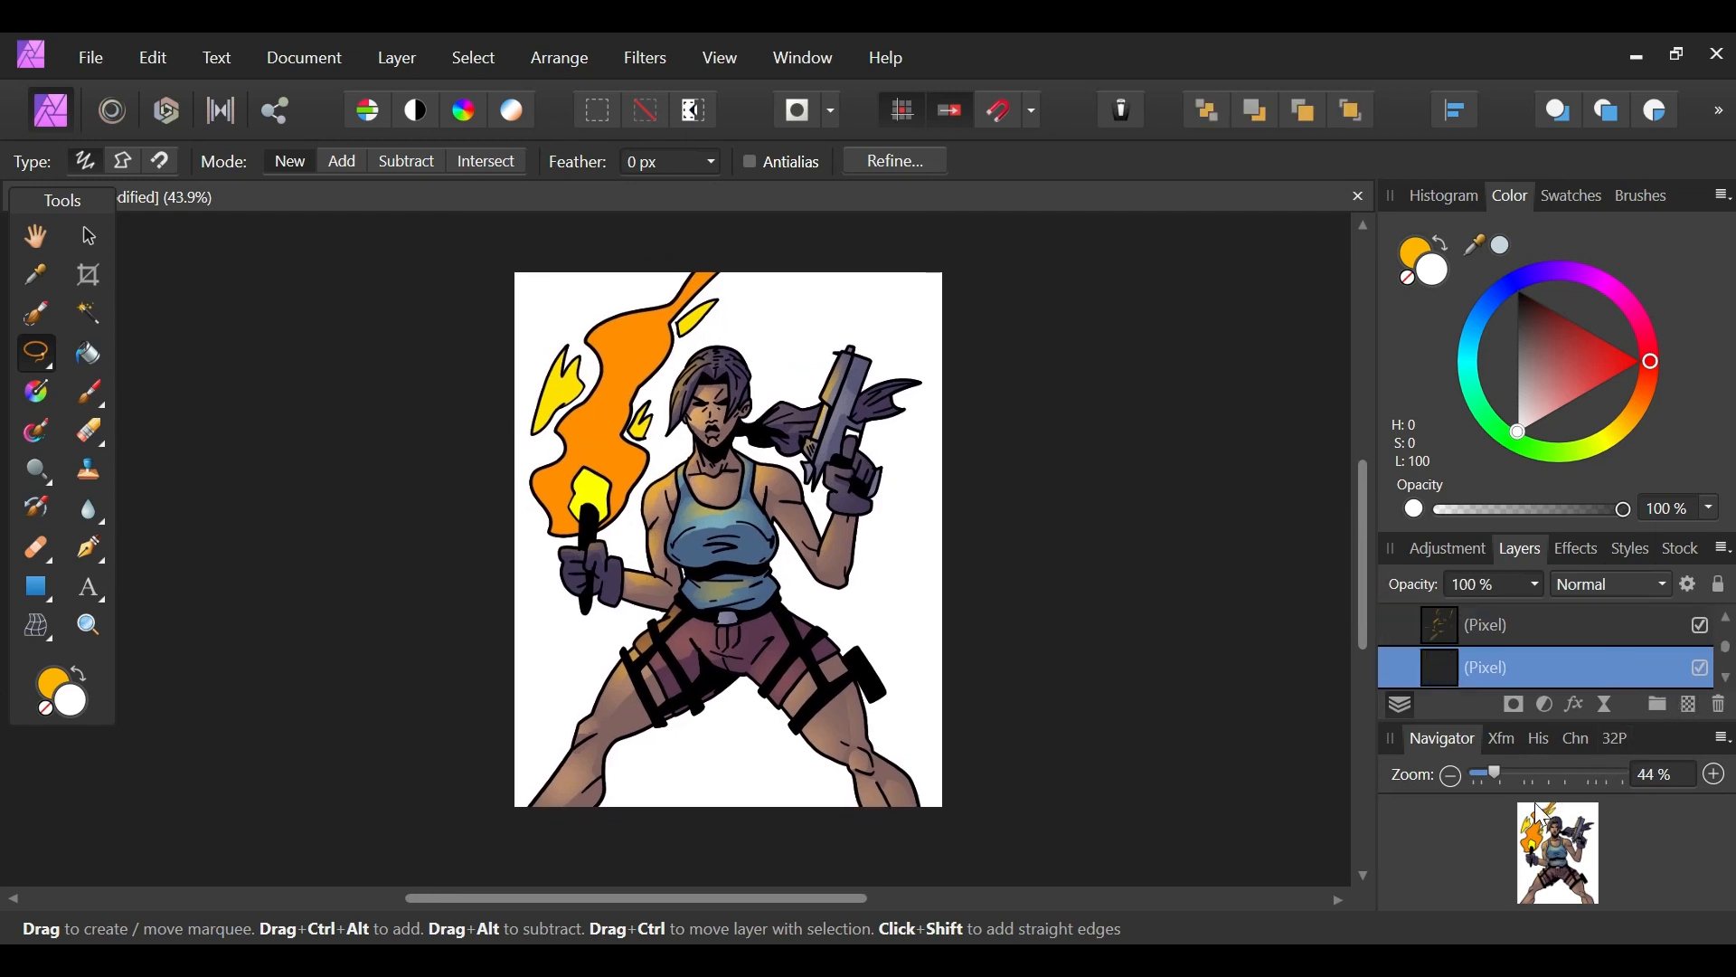
# Step: Examine the figure's head, torso and legs for edges facing away from the torch
pyautogui.moveTo(1496, 774); pyautogui.dragTo(1515, 780)
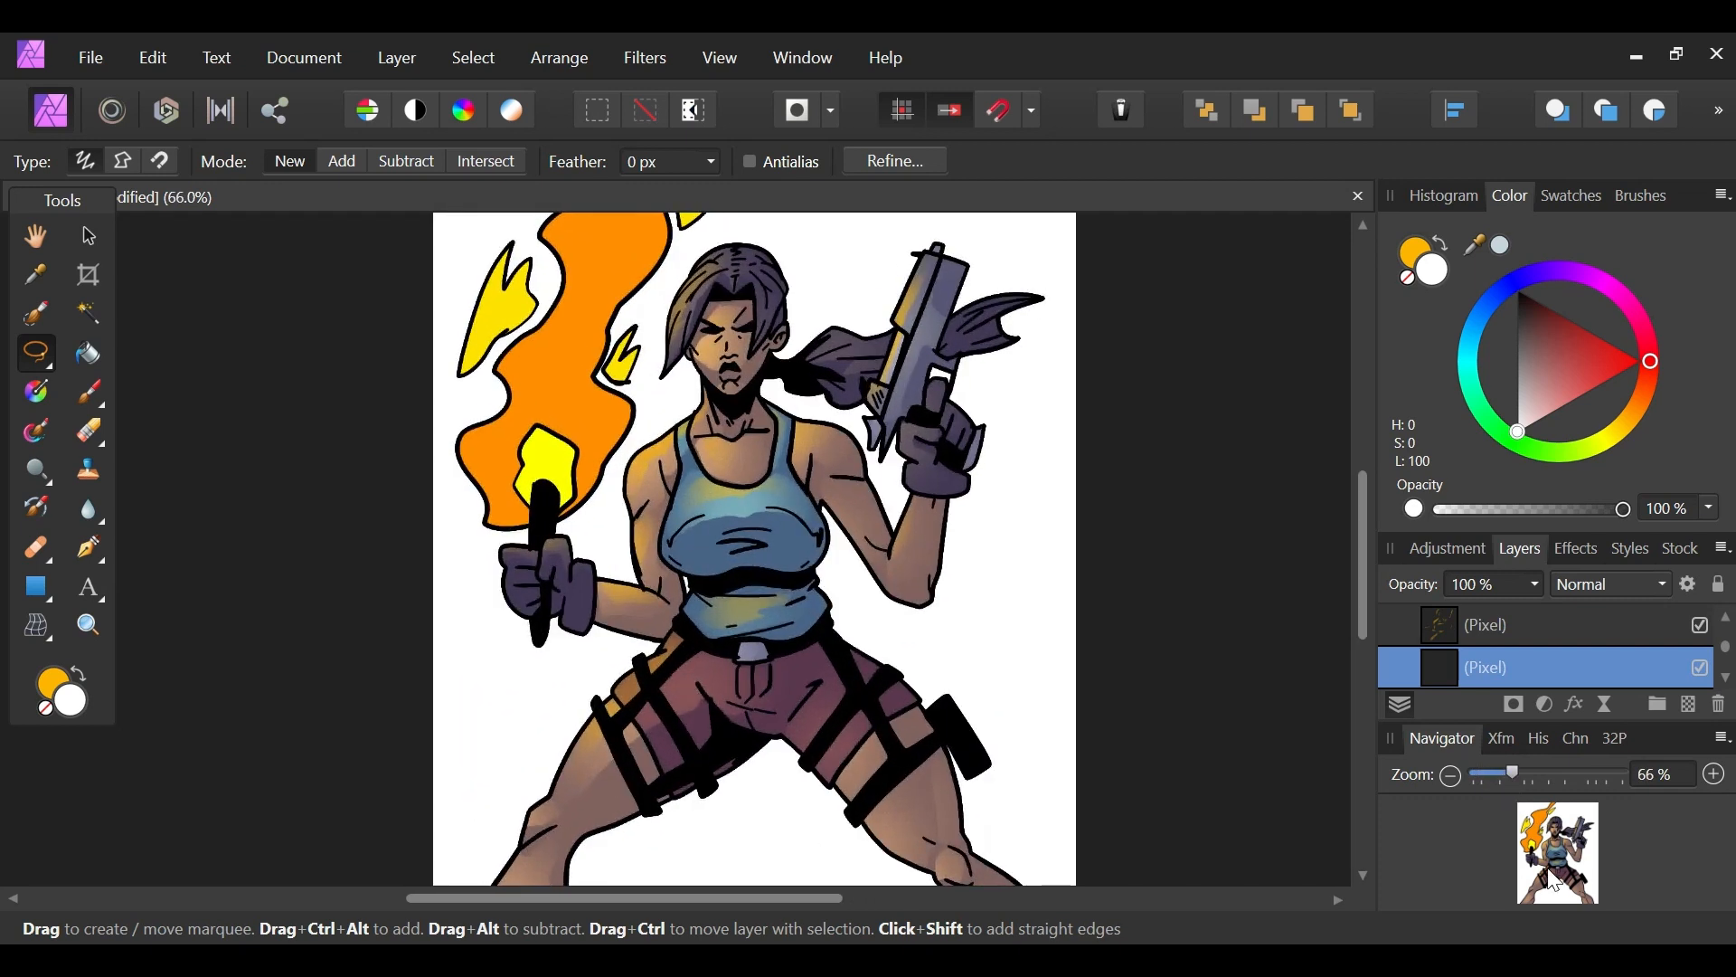
pyautogui.click(1574, 886)
pyautogui.moveTo(1574, 887); pyautogui.dragTo(1557, 879)
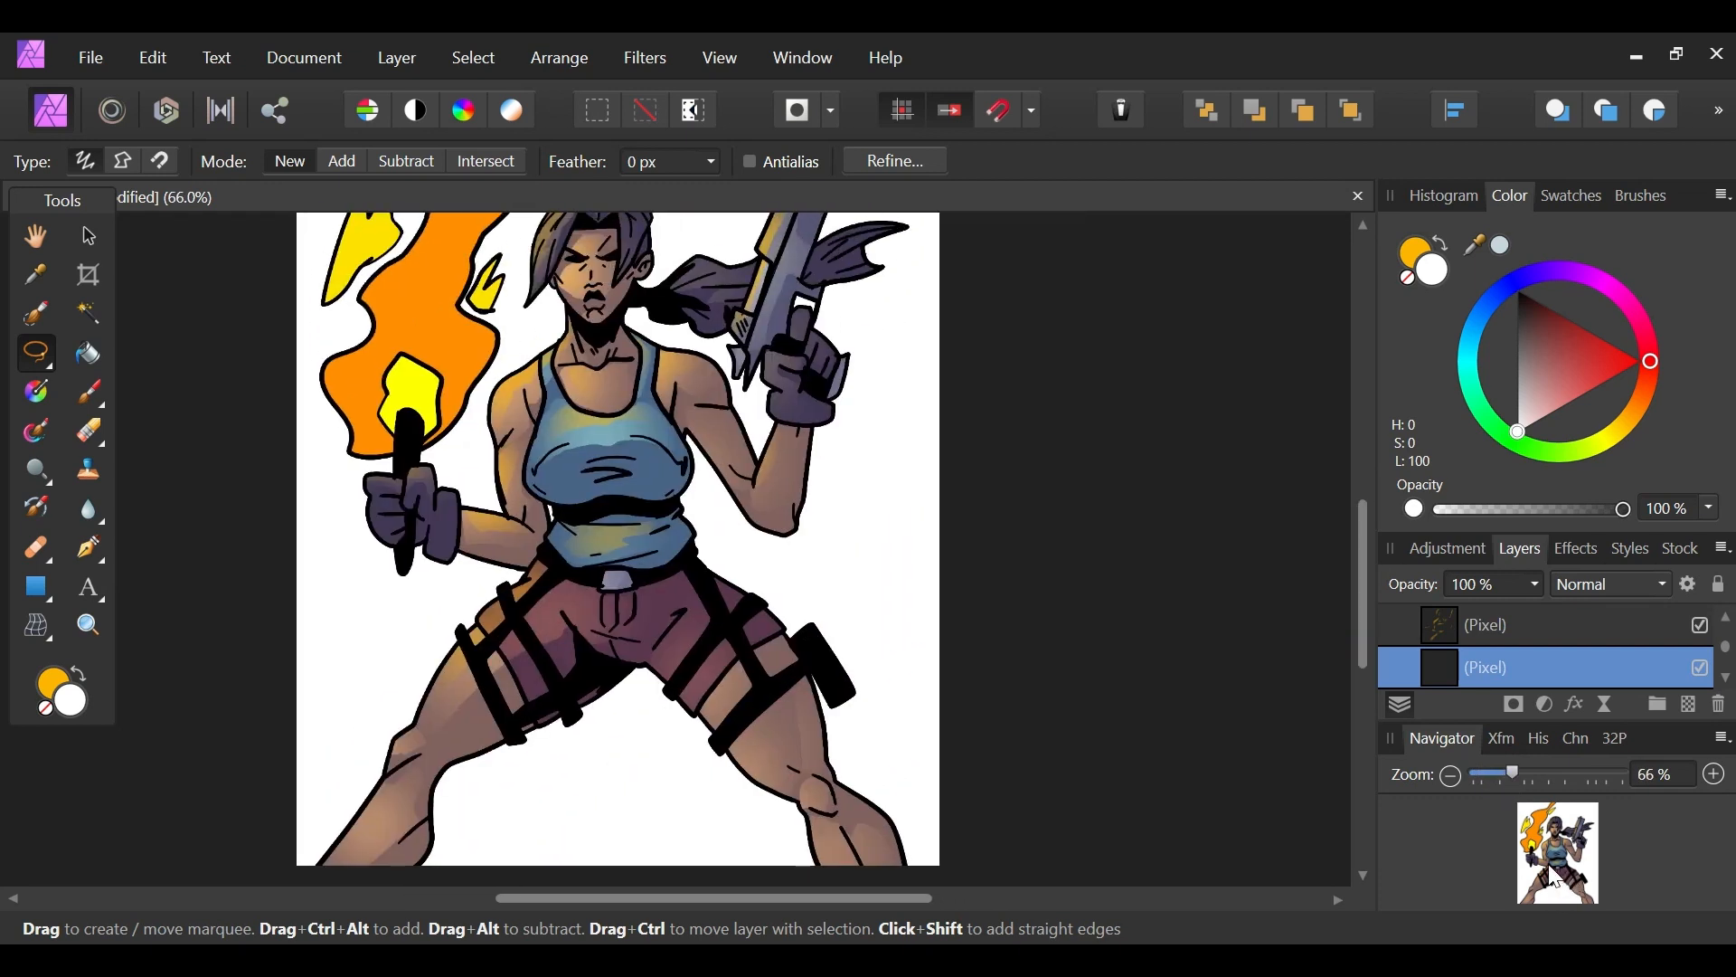
pyautogui.moveTo(1513, 778); pyautogui.dragTo(1543, 779)
pyautogui.moveTo(1563, 836); pyautogui.dragTo(1590, 774)
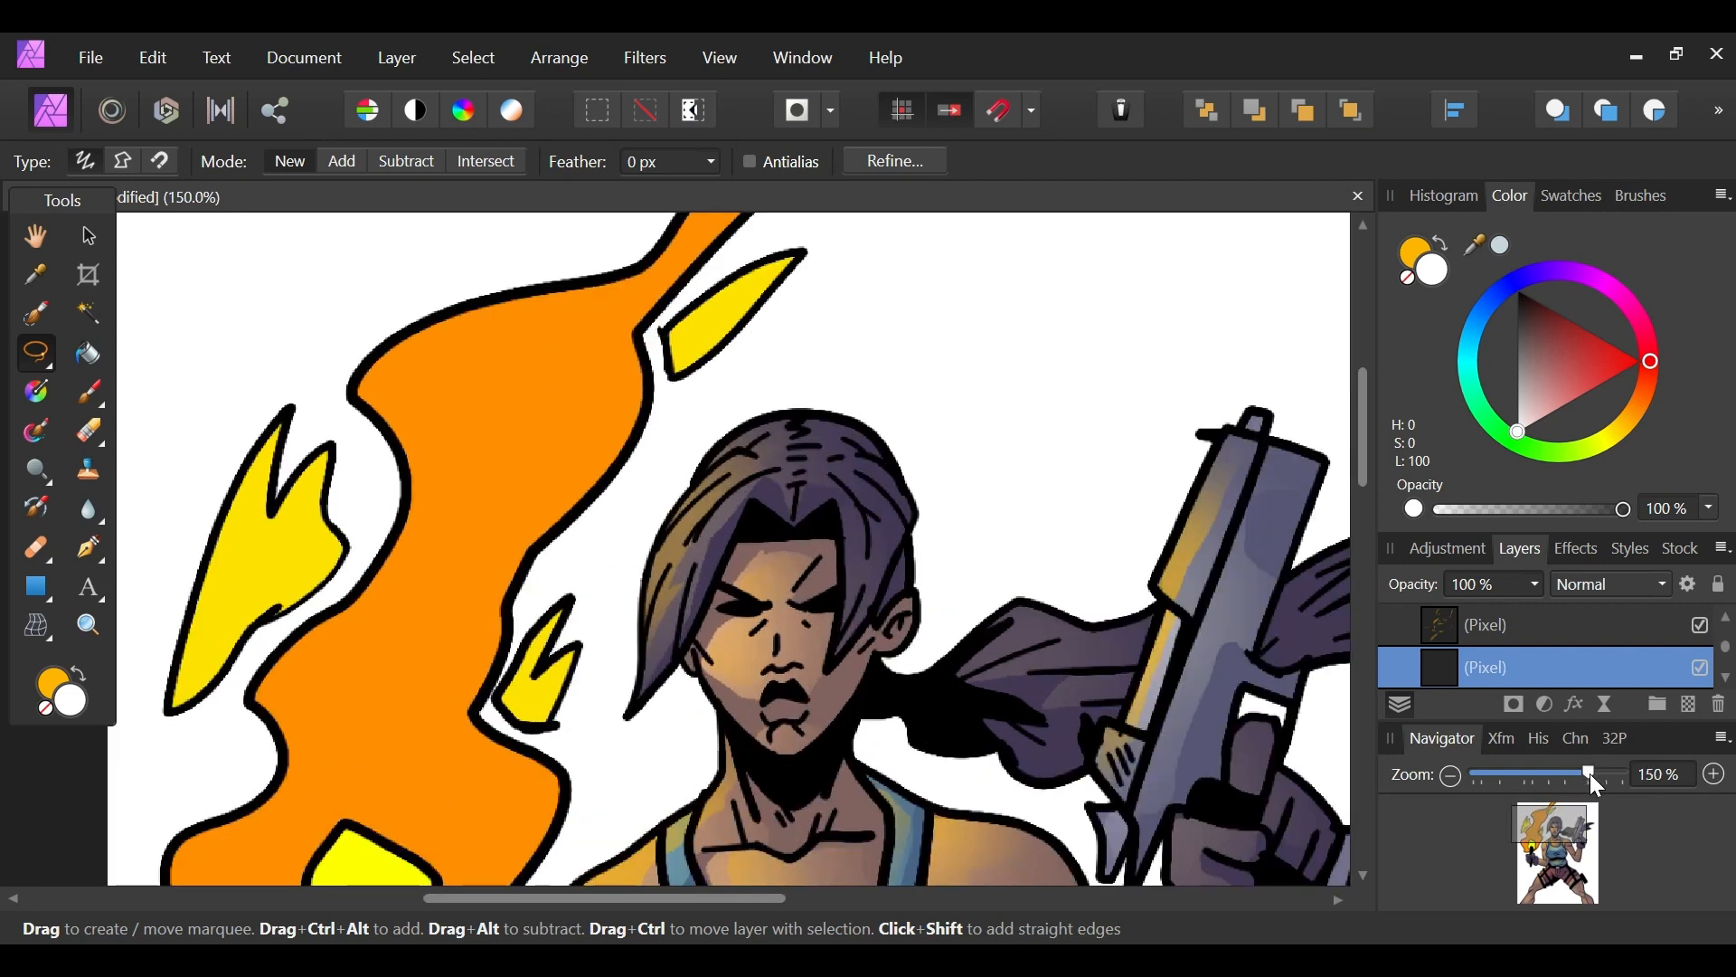
pyautogui.moveTo(1564, 874); pyautogui.dragTo(1556, 877)
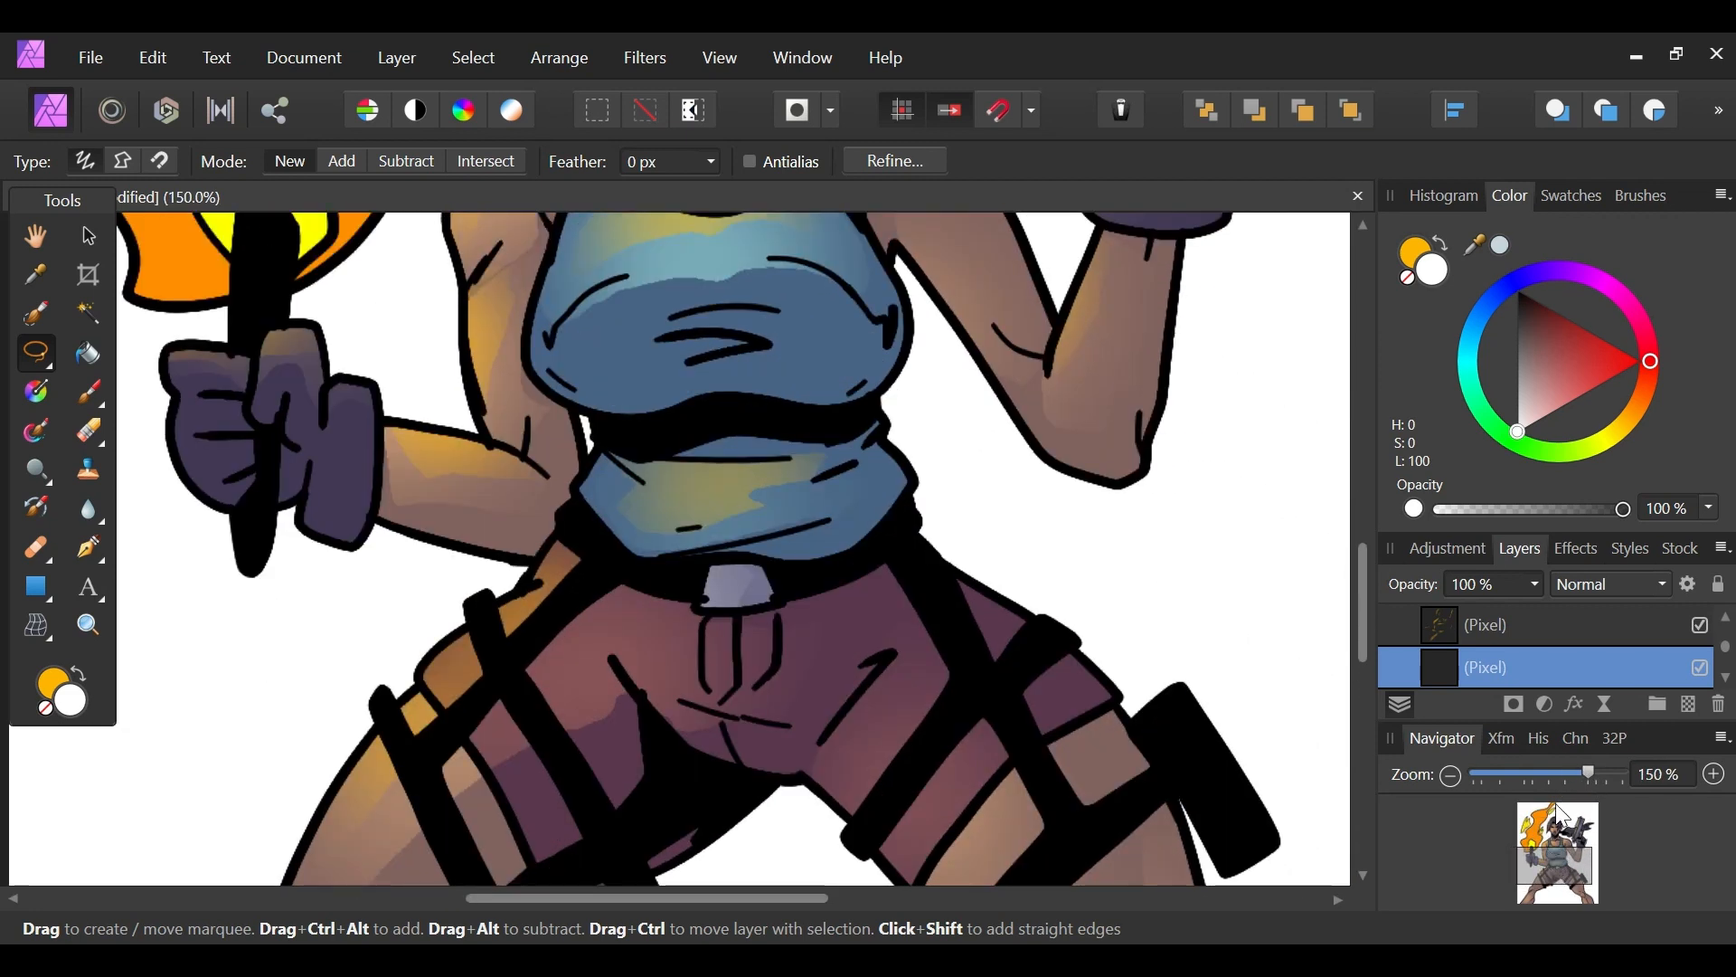
pyautogui.moveTo(1589, 775); pyautogui.dragTo(1578, 775)
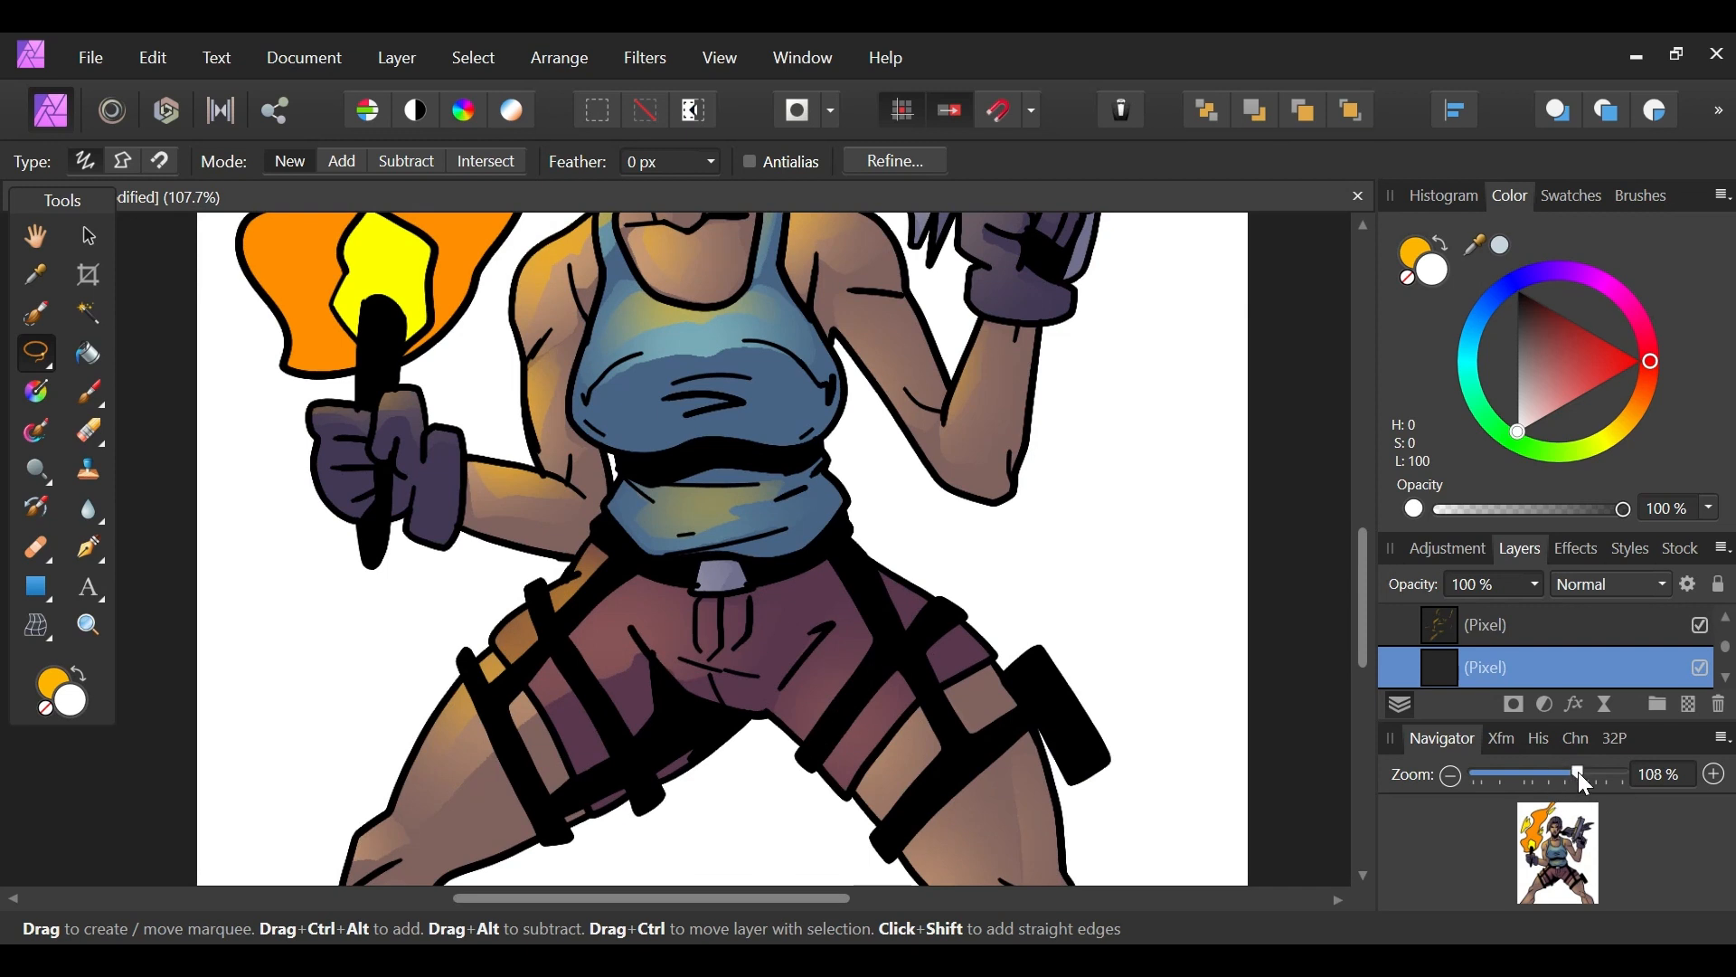
pyautogui.moveTo(1584, 776); pyautogui.dragTo(1598, 774)
pyautogui.moveTo(1559, 872); pyautogui.dragTo(1557, 836)
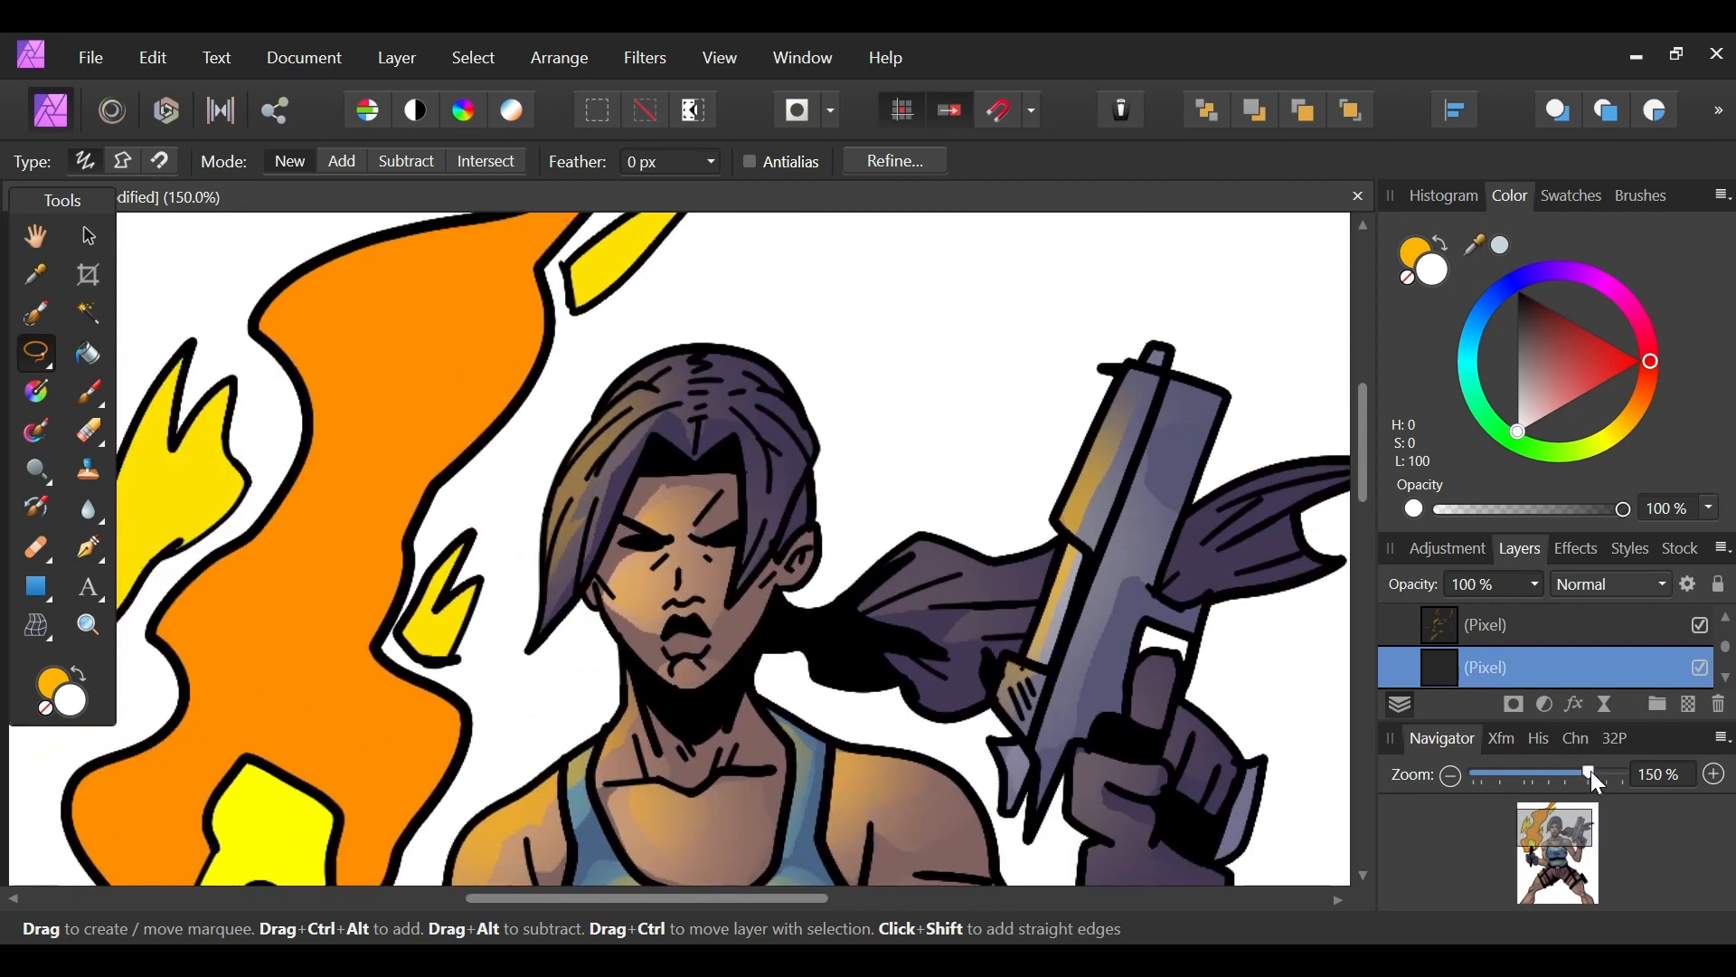
pyautogui.moveTo(1590, 774); pyautogui.dragTo(1596, 774)
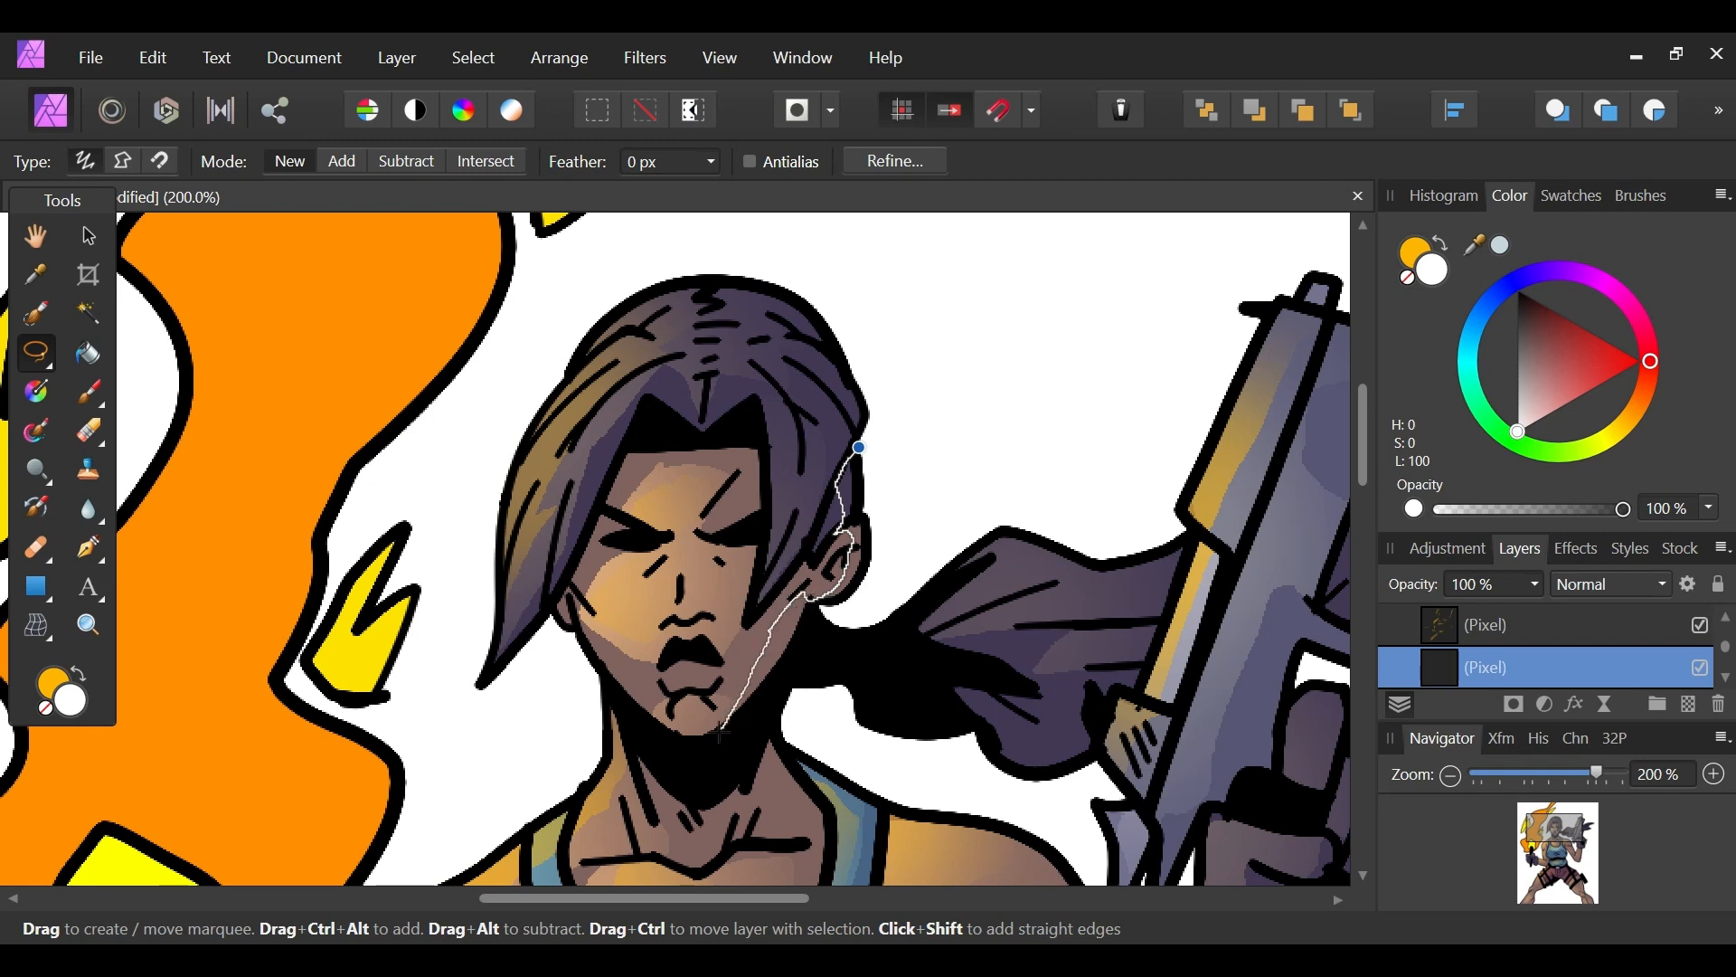
# Step: Select the gun-side jaw, ear and nape edge freehand, softly paint it pale blue (H 196, S 100, L 88), and deselect
pyautogui.moveTo(817, 671)
pyautogui.mouseDown()
pyautogui.moveTo(905, 570)
pyautogui.moveTo(920, 474)
pyautogui.moveTo(864, 447)
pyautogui.mouseUp()
pyautogui.click(90, 392)
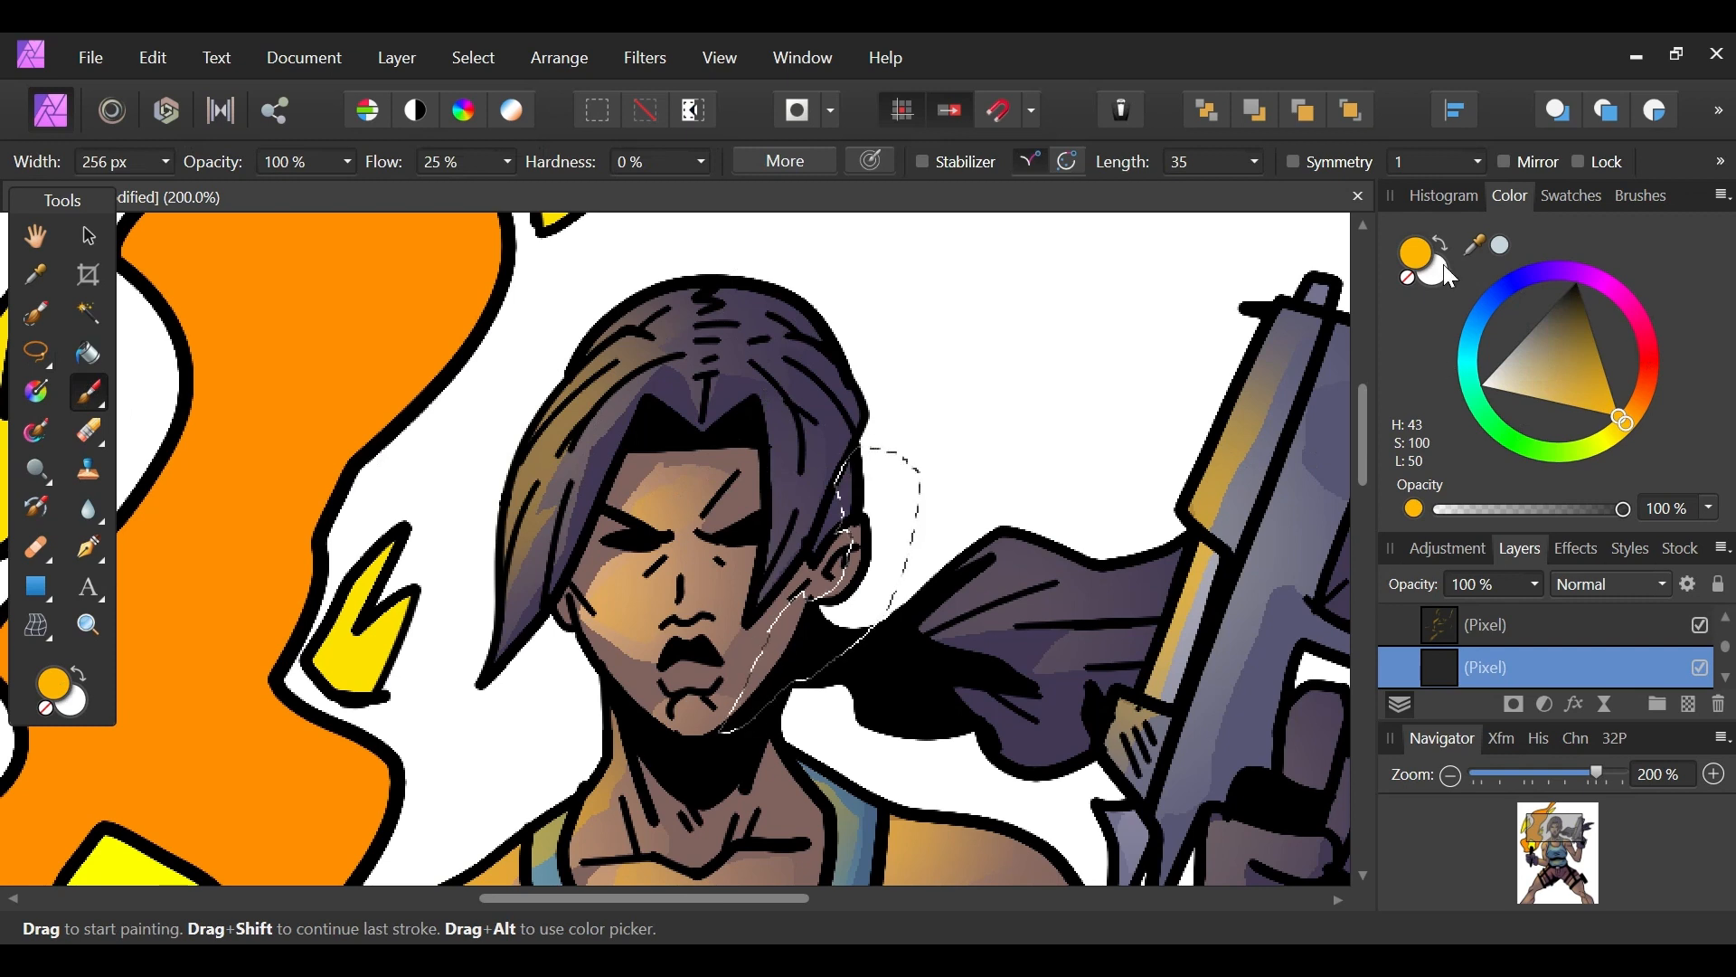
pyautogui.click(1463, 328)
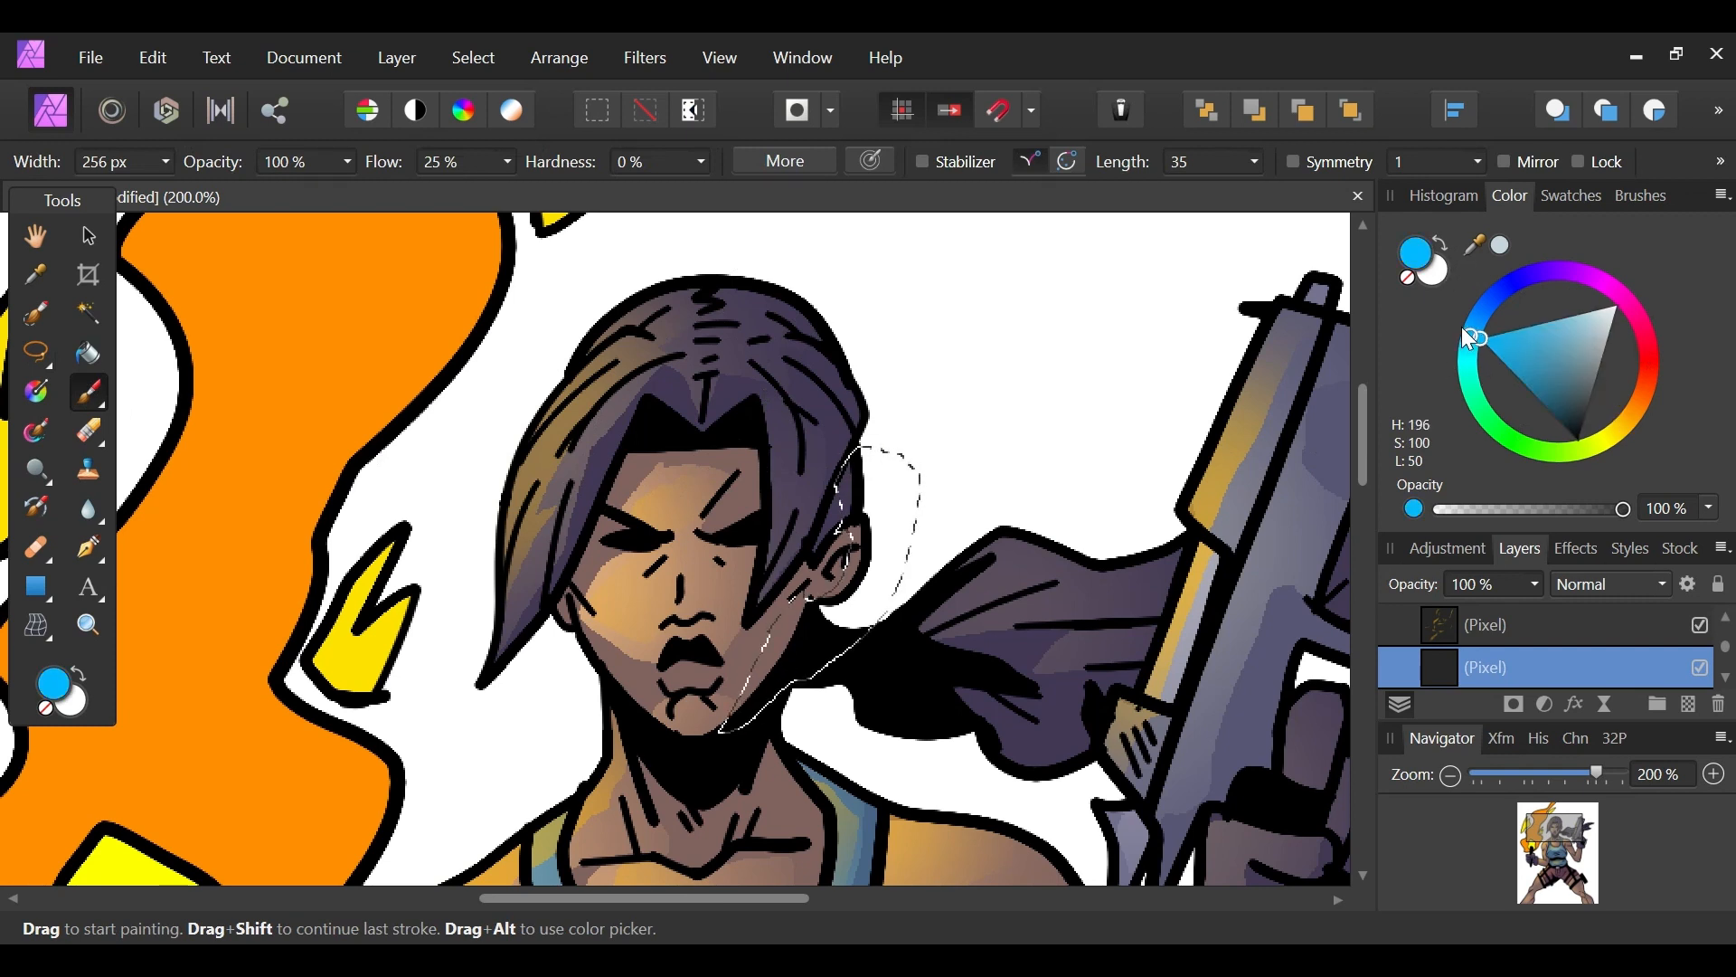
pyautogui.click(1585, 314)
pyautogui.click(1587, 302)
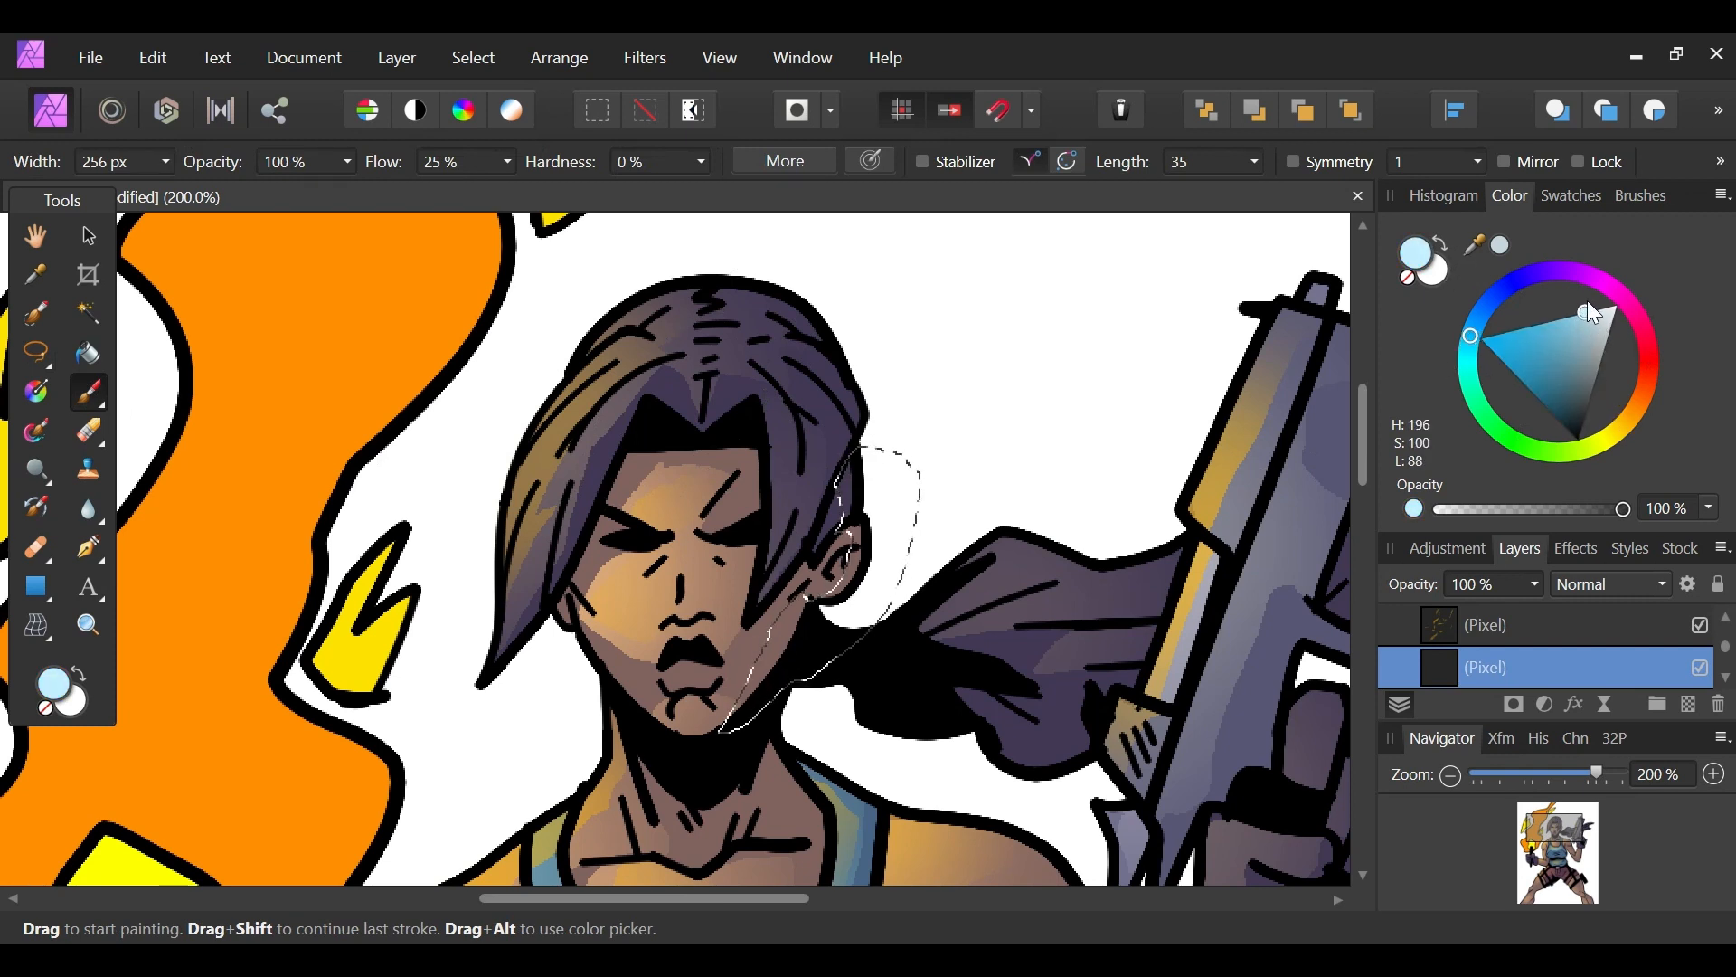
pyautogui.moveTo(892, 504)
pyautogui.mouseDown()
pyautogui.moveTo(853, 542)
pyautogui.moveTo(814, 651)
pyautogui.mouseUp()
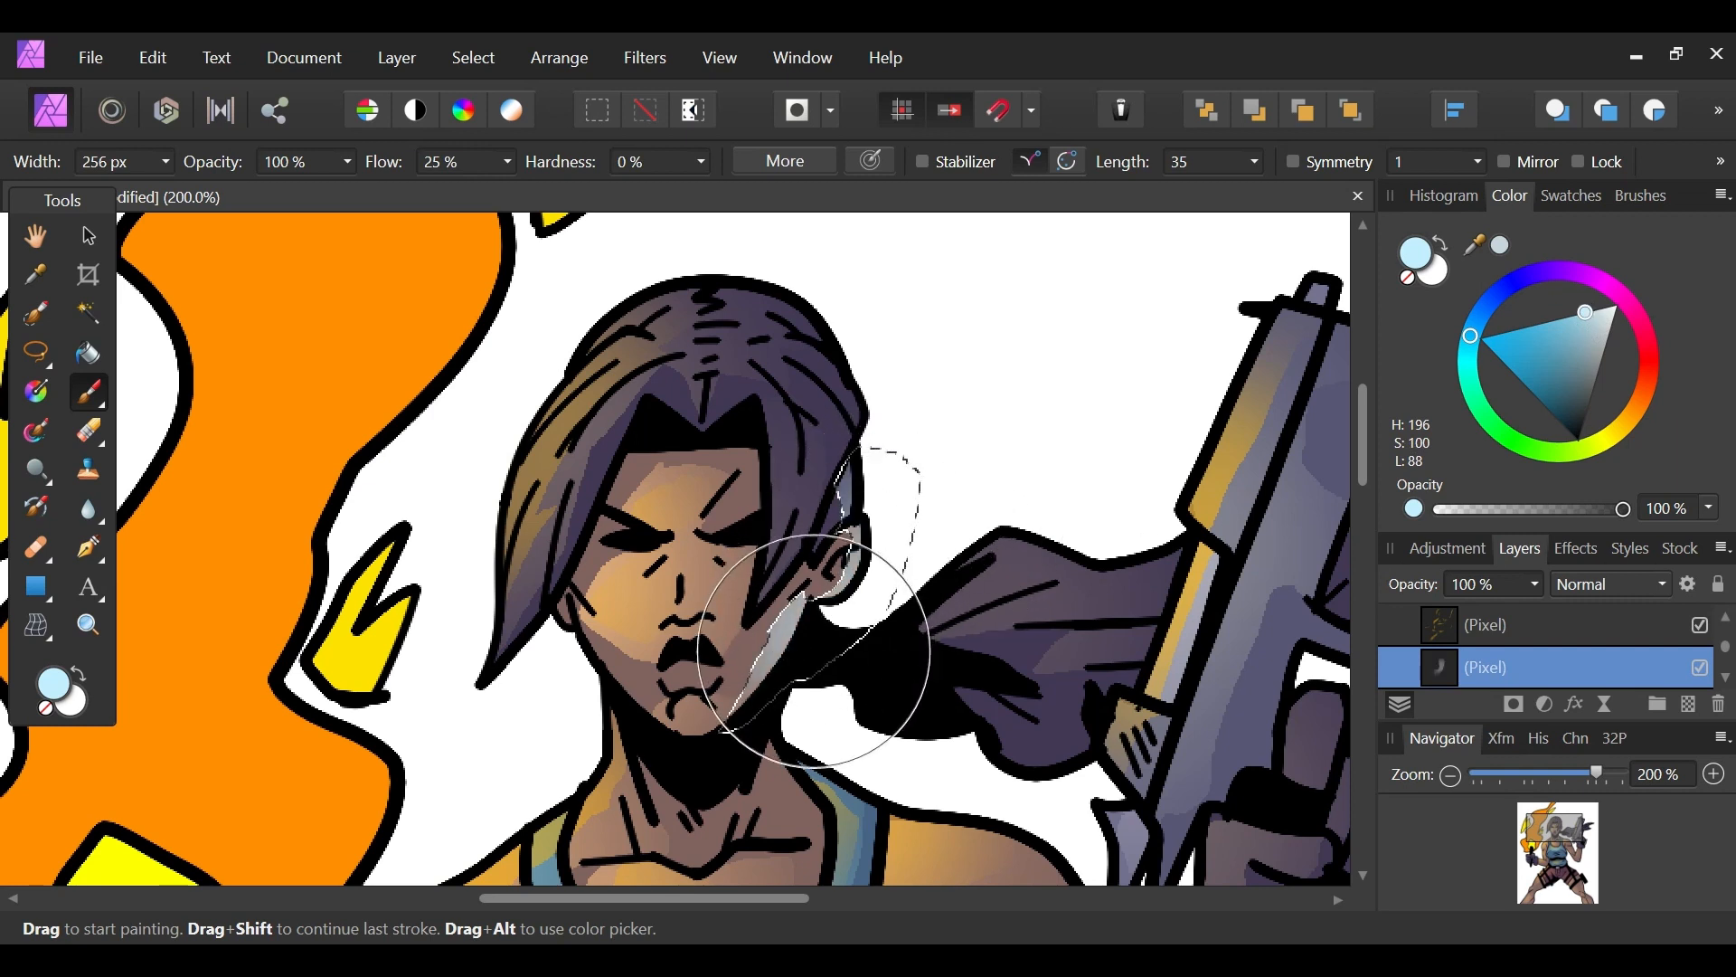
pyautogui.click(36, 352)
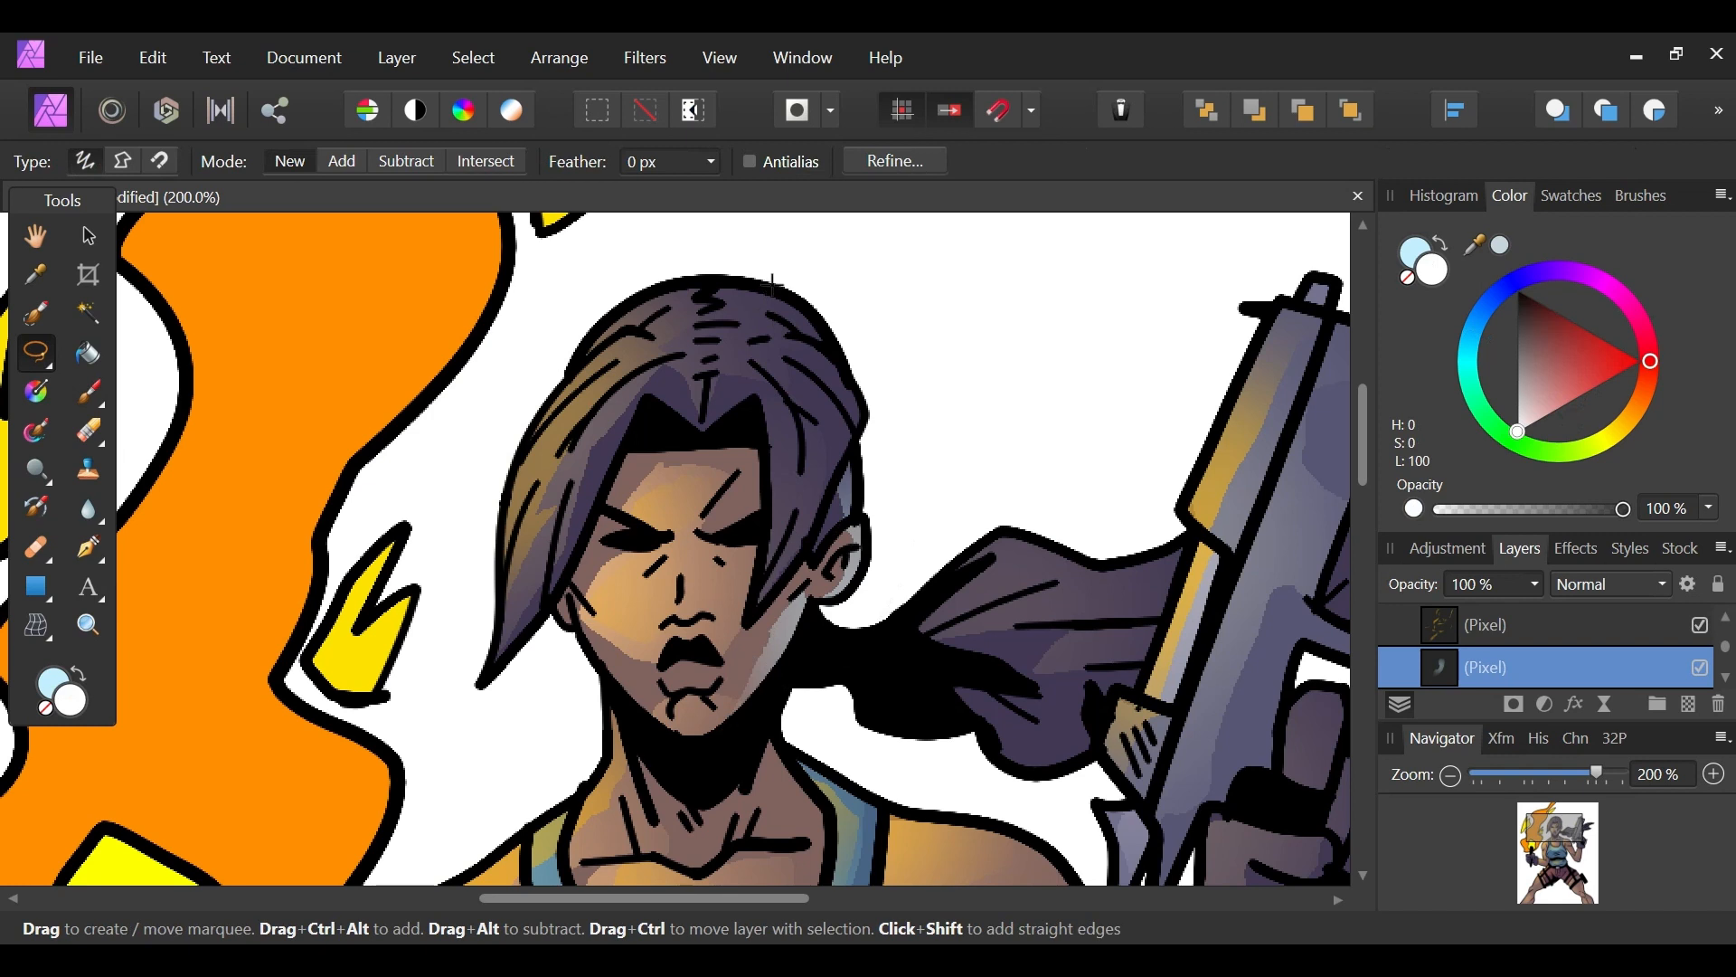
# Step: Select a thin strip along the gun-side crown of the hair freehand, softly paint it pale blue, and deselect
pyautogui.moveTo(832, 352); pyautogui.dragTo(837, 354)
pyautogui.press('b')
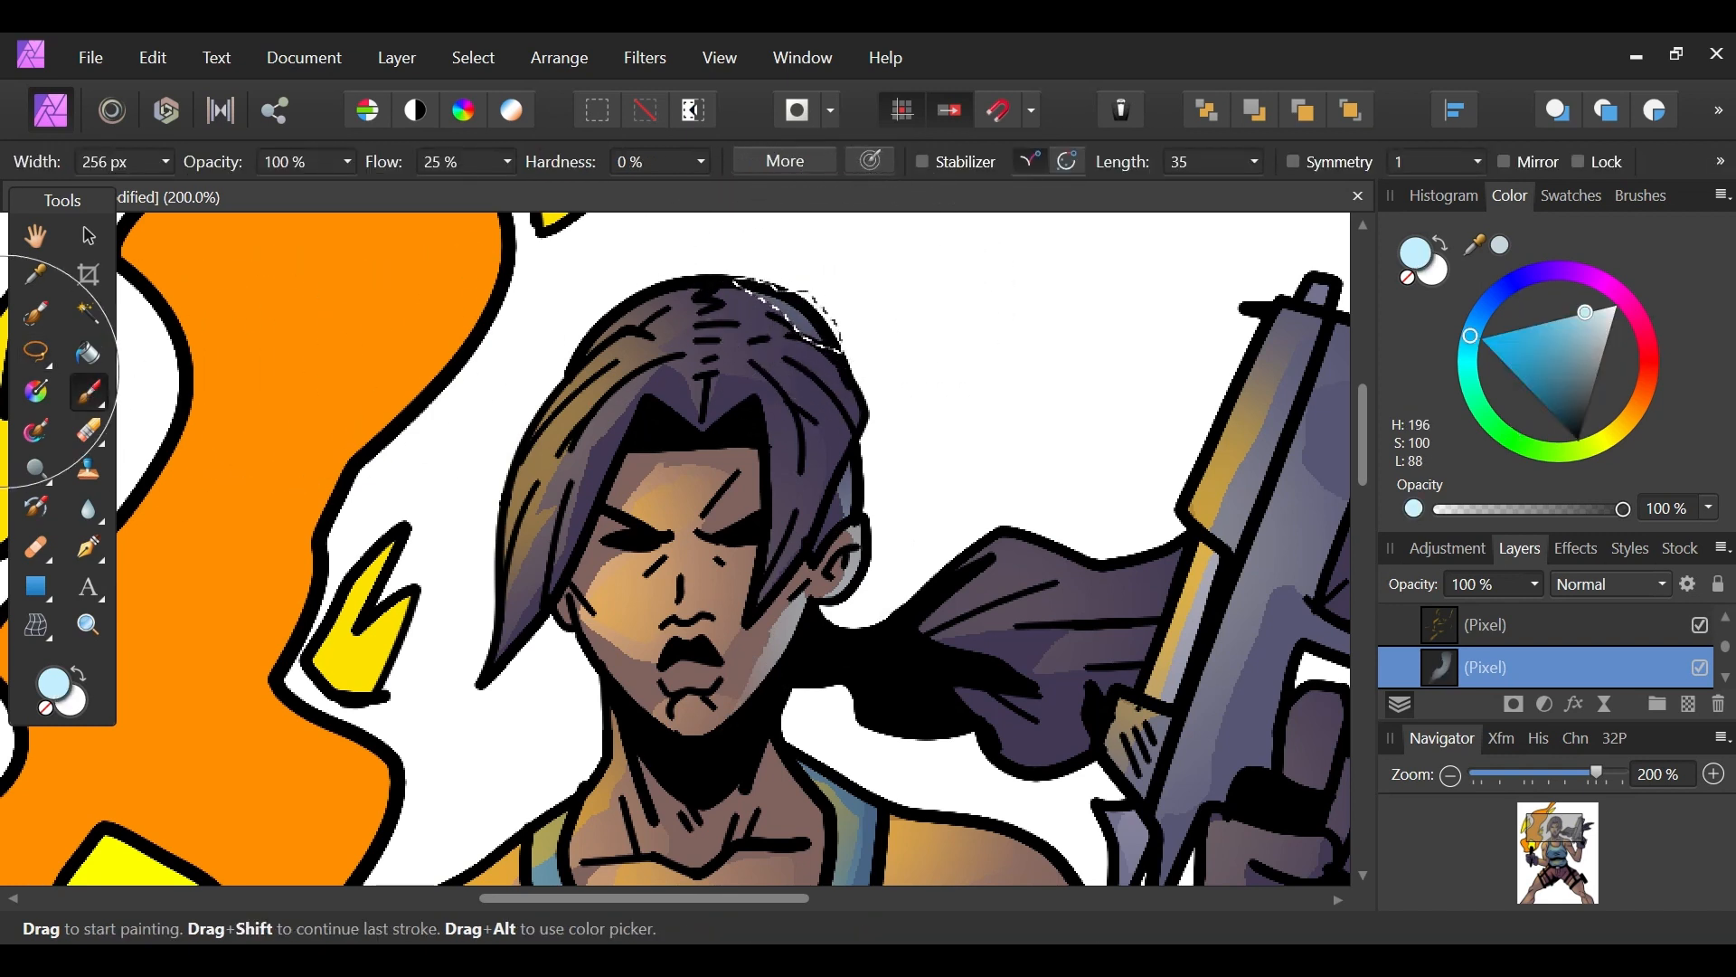
pyautogui.click(35, 352)
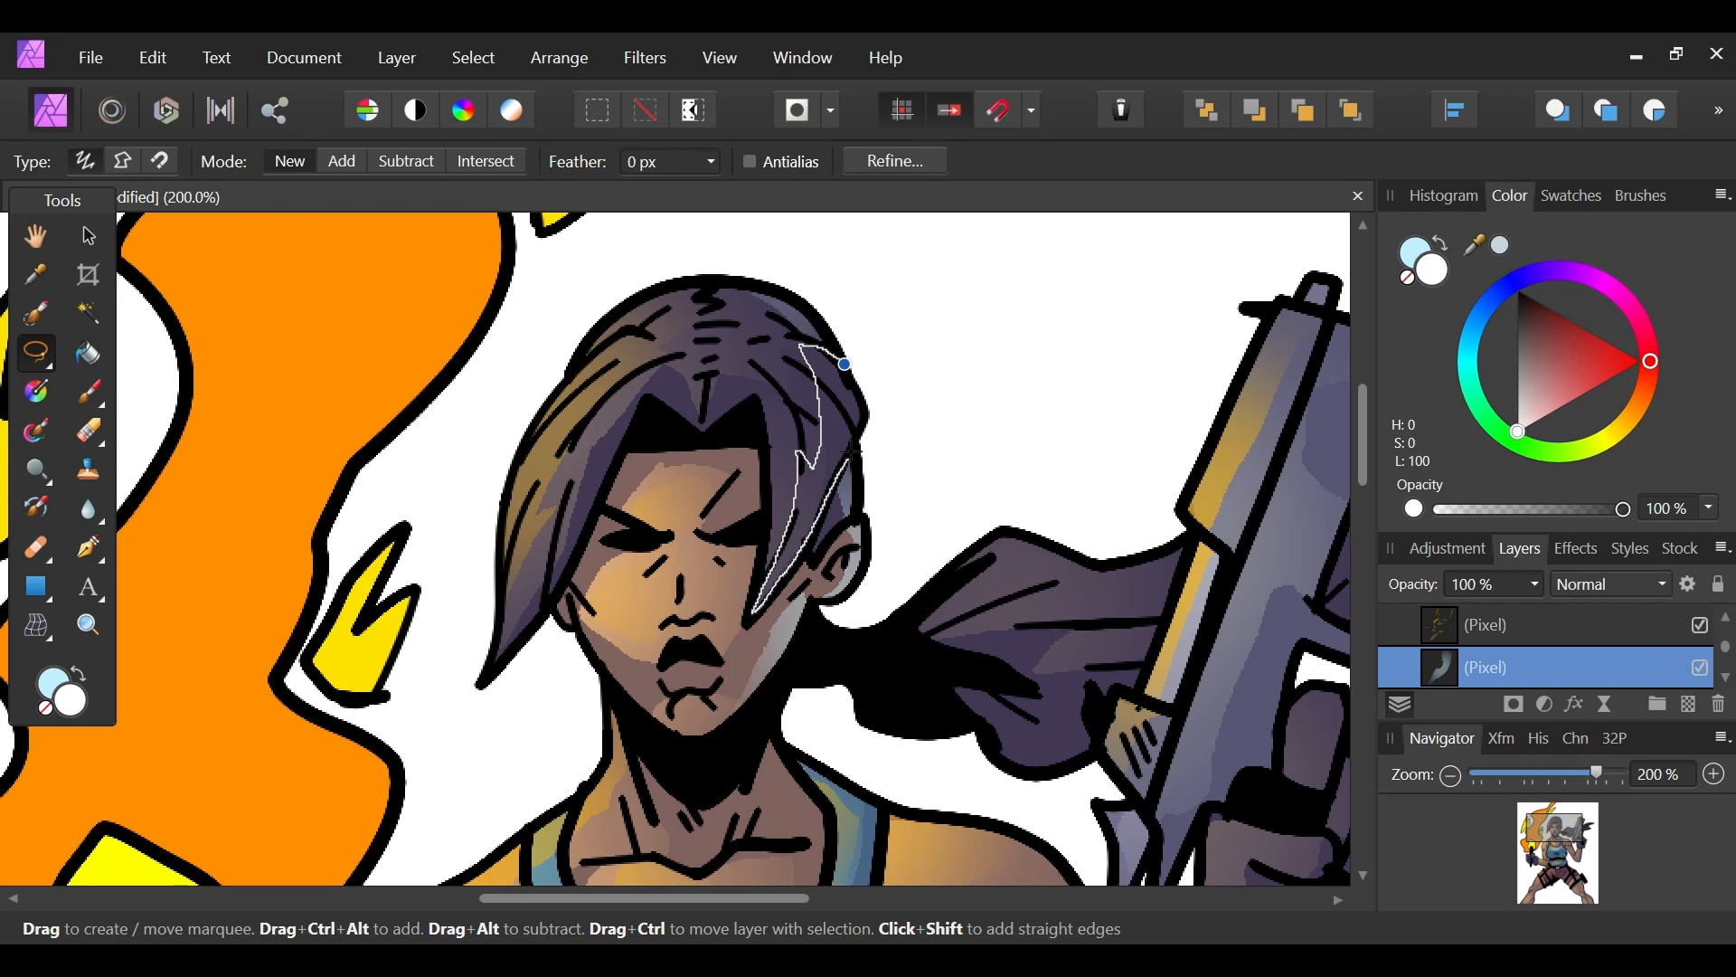
# Step: Select the gun-side hair lock hanging in front of the ear freehand, softly paint it pale blue, and deselect
pyautogui.moveTo(859, 391); pyautogui.dragTo(859, 389)
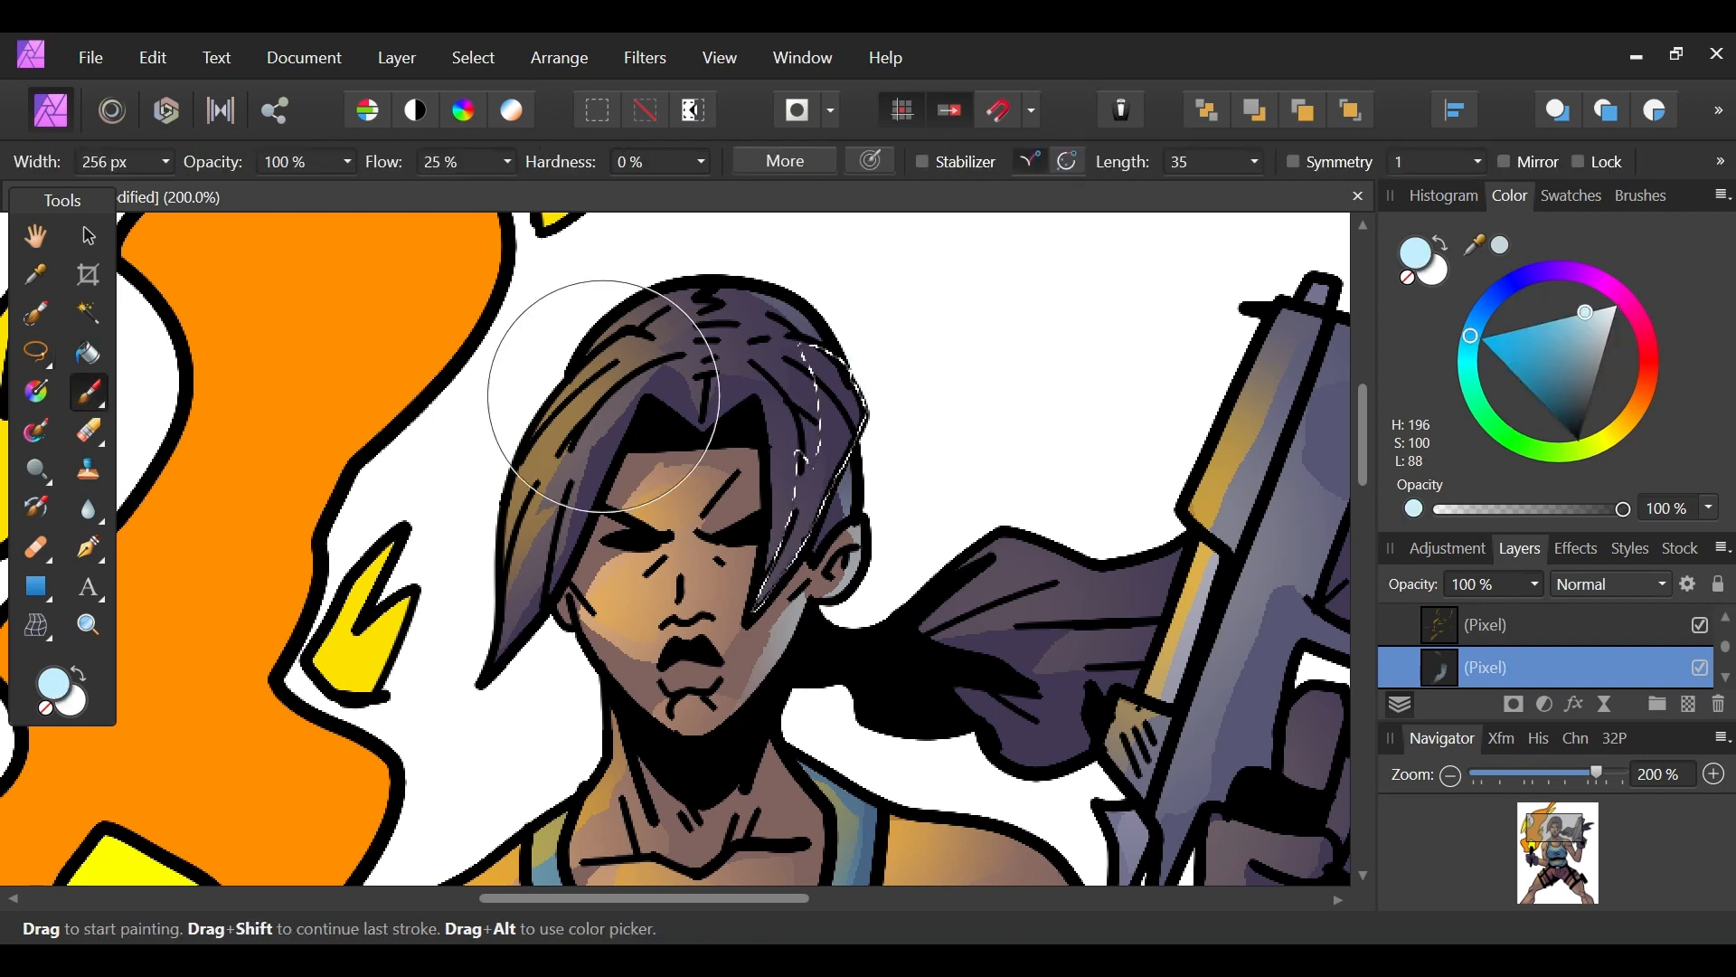
pyautogui.press('b')
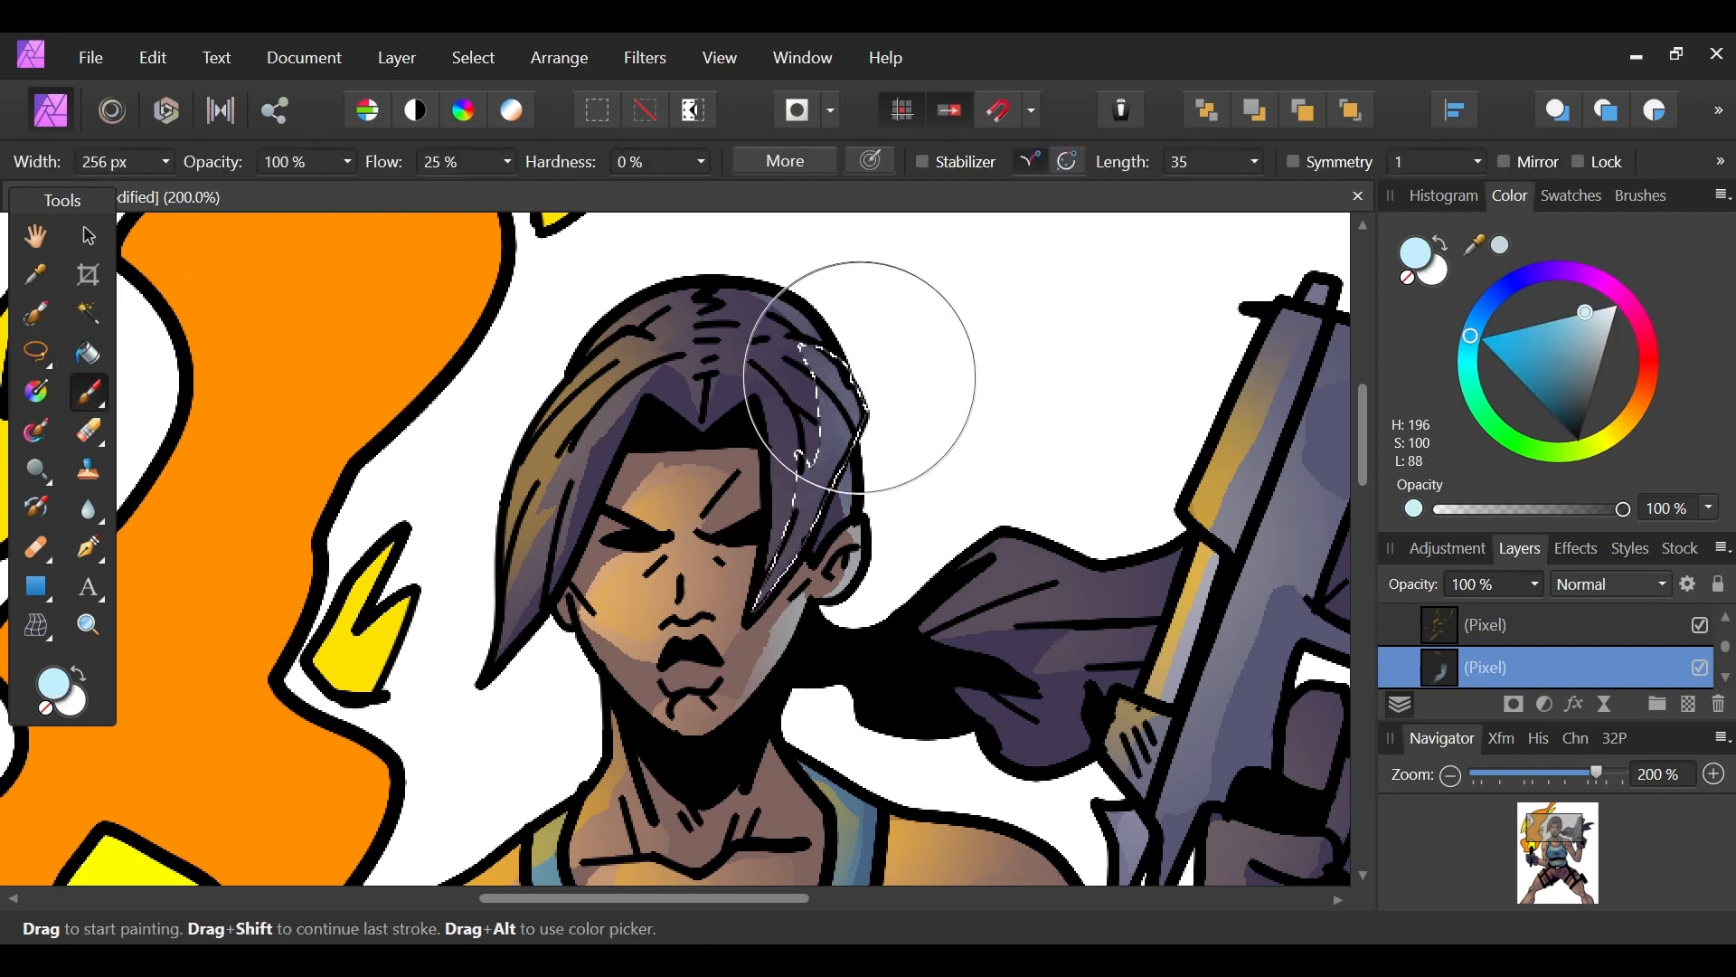
pyautogui.click(35, 352)
pyautogui.click(910, 425)
# Step: Select the gun-side slope between neck and tank top strap freehand, softly paint it pale blue, and deselect
pyautogui.moveTo(1593, 771); pyautogui.dragTo(1583, 773)
pyautogui.click(1557, 861)
pyautogui.click(1552, 840)
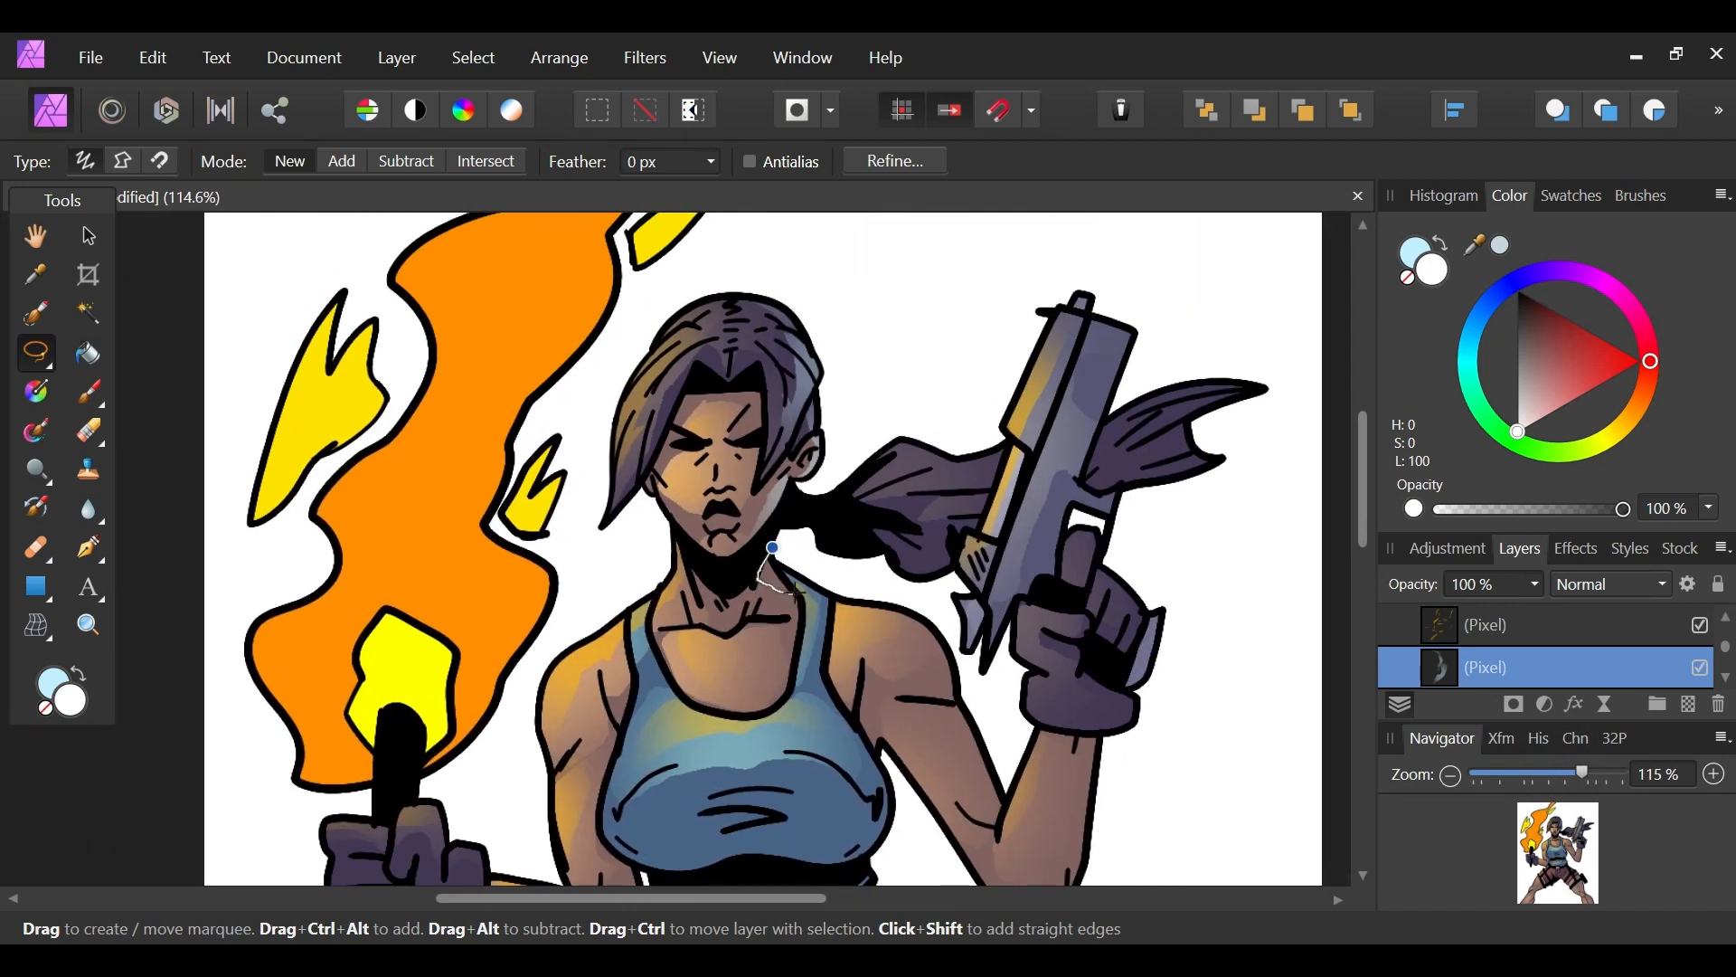
pyautogui.moveTo(829, 581); pyautogui.dragTo(776, 549)
pyautogui.click(91, 389)
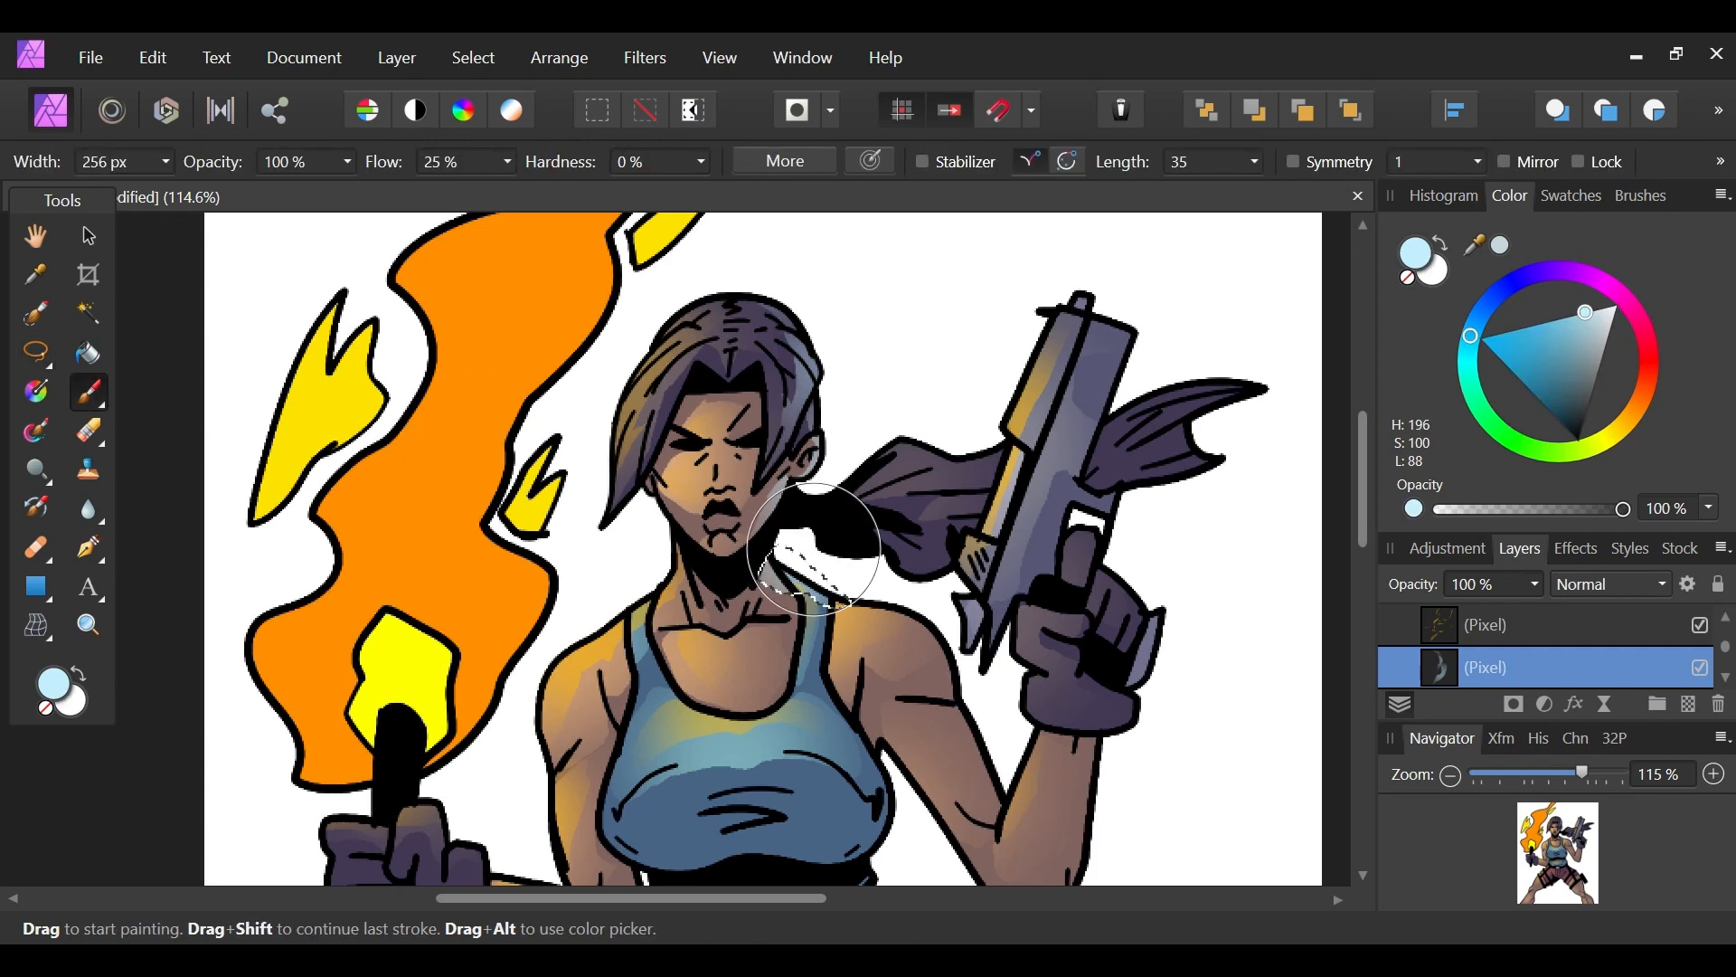
pyautogui.click(37, 351)
pyautogui.click(796, 592)
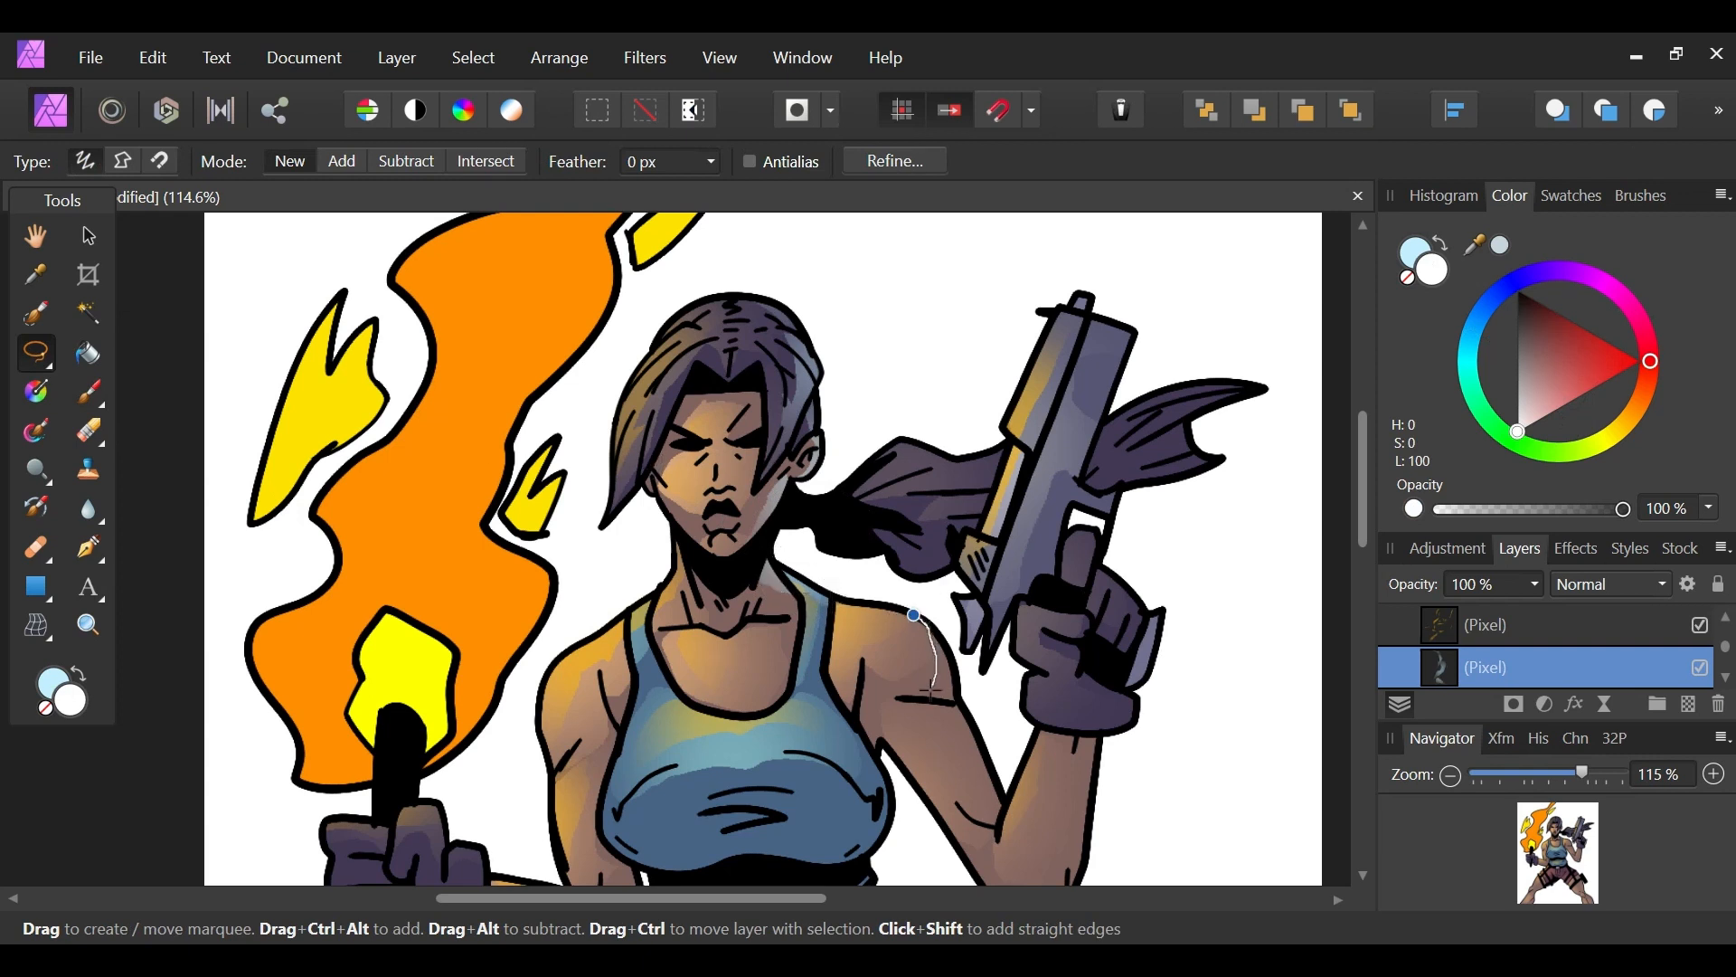
# Step: Select the outer edge of the gun-side shoulder freehand, softly paint it pale blue, and deselect
pyautogui.moveTo(915, 616); pyautogui.dragTo(917, 617)
pyautogui.click(90, 390)
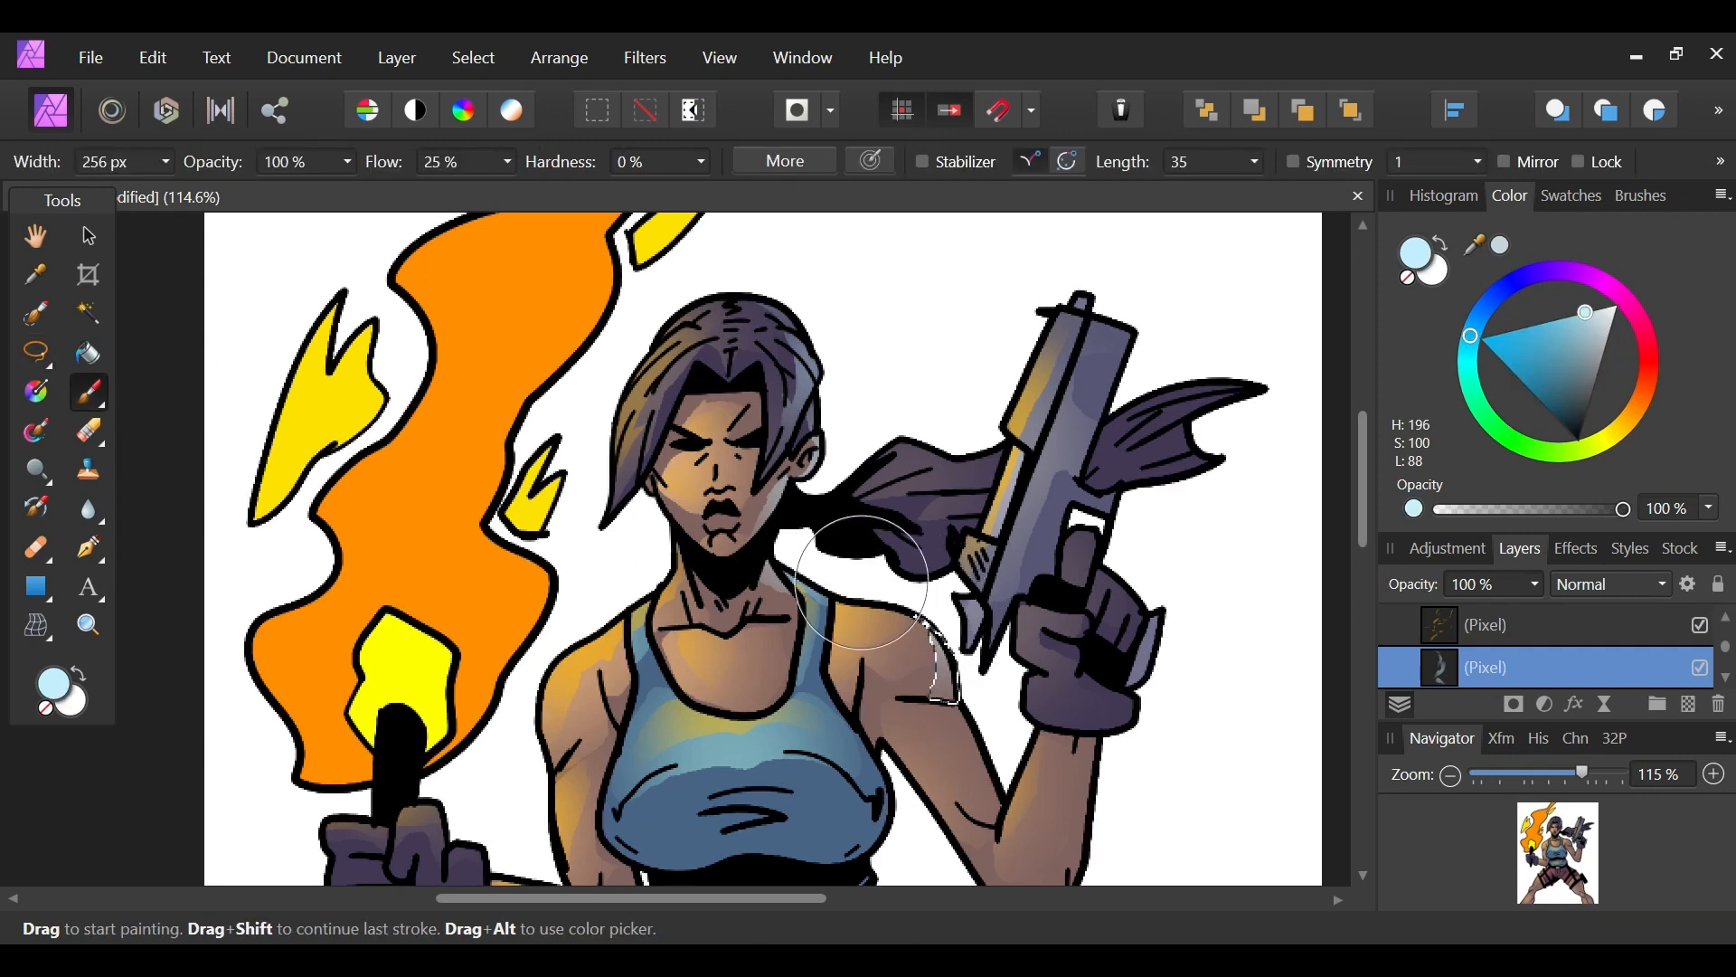
pyautogui.click(37, 351)
# Step: Select the edge of the gun-side upper arm between shoulder and elbow crease freehand, softly paint it pale blue, and deselect
pyautogui.moveTo(1574, 891); pyautogui.dragTo(1571, 908)
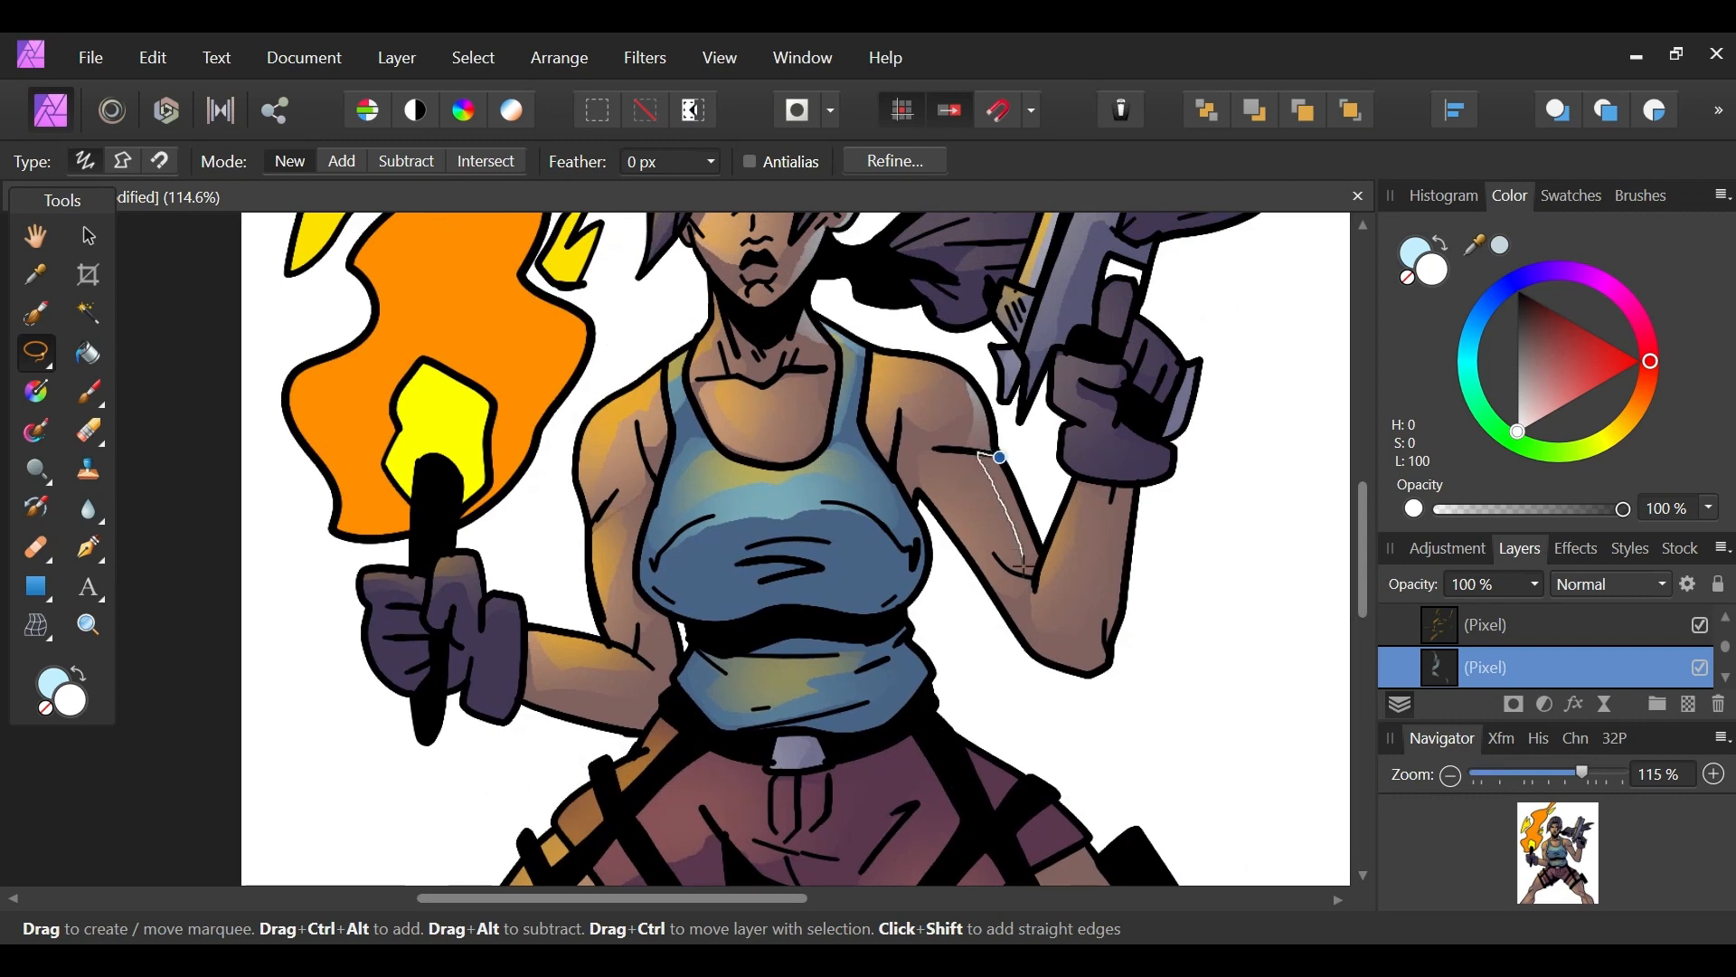
pyautogui.moveTo(1020, 468); pyautogui.dragTo(1002, 459)
pyautogui.rightClick(91, 398)
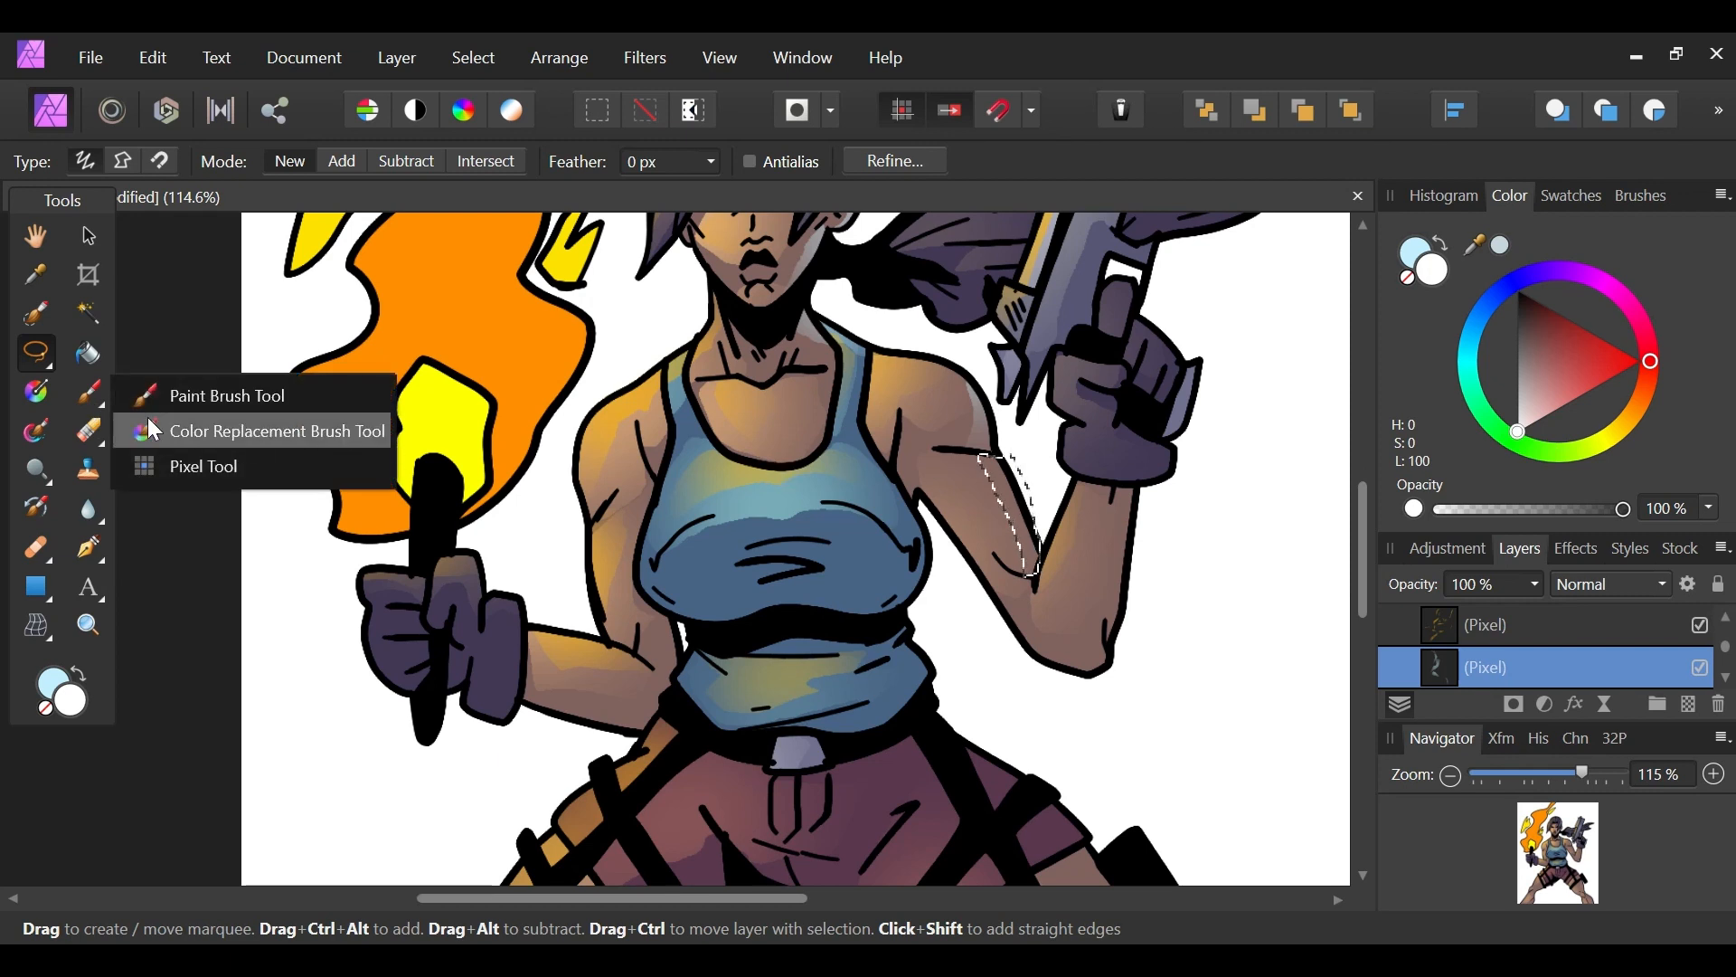
pyautogui.click(217, 395)
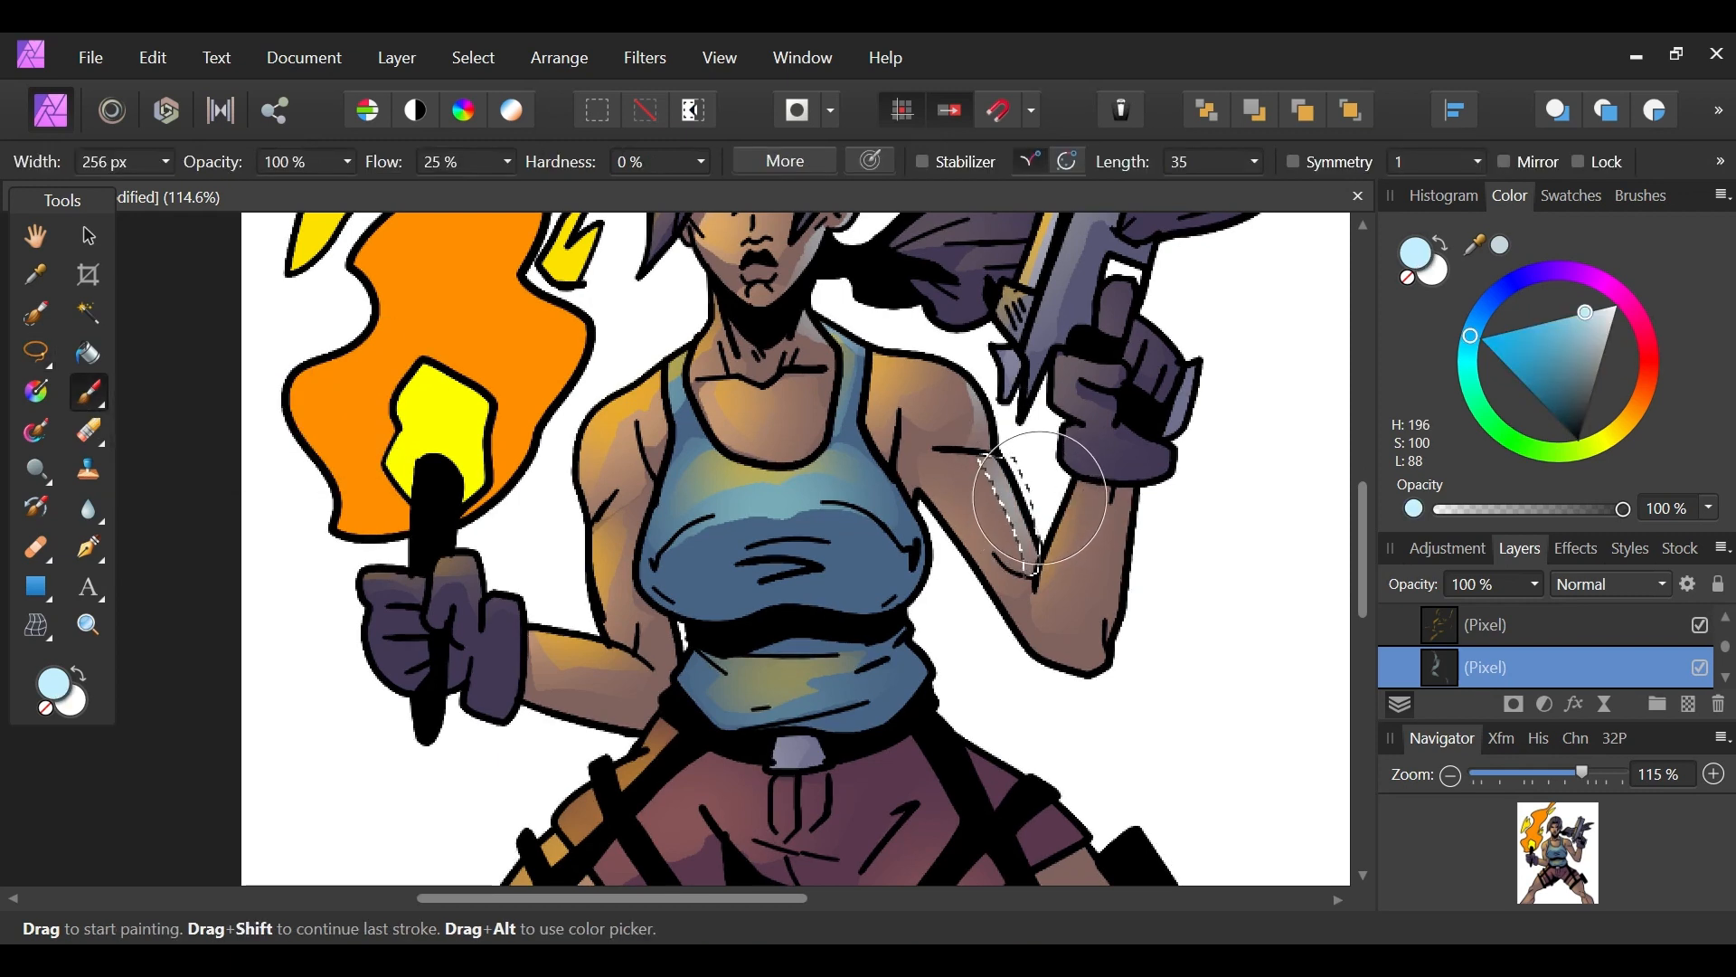
pyautogui.click(35, 352)
pyautogui.click(1200, 642)
# Step: Select the outer edge of the gun-side forearm down to the elbow freehand, softly paint it pale blue, and deselect
pyautogui.moveTo(1525, 850); pyautogui.dragTo(1563, 843)
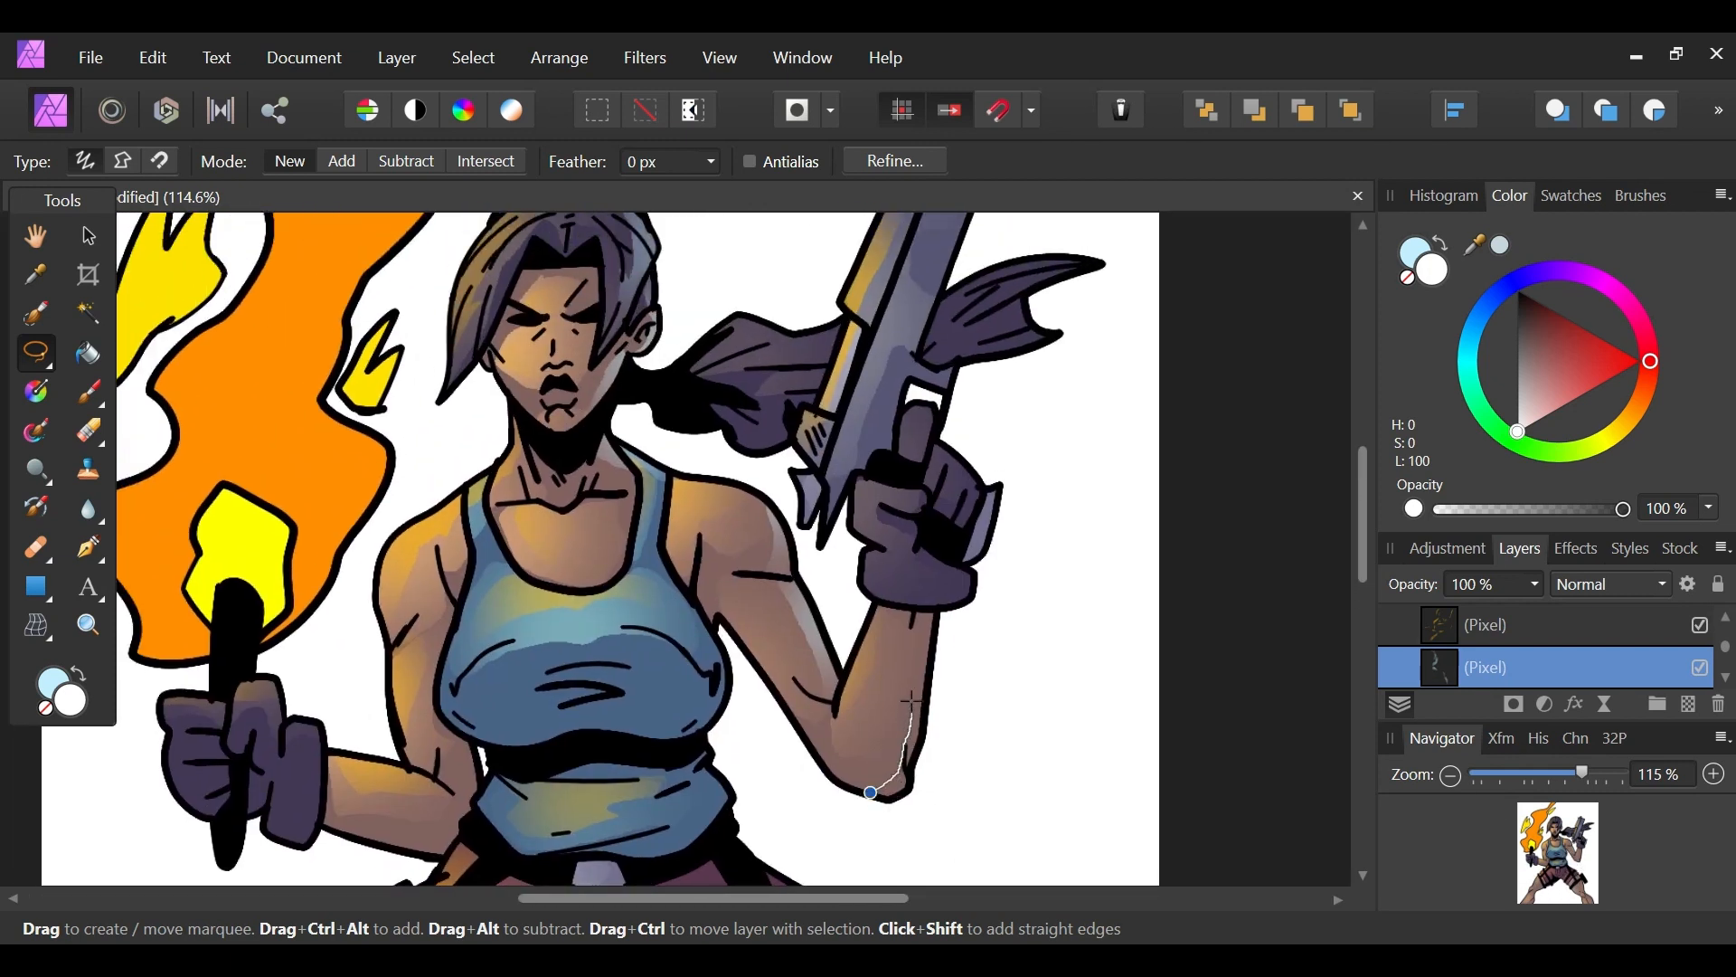
pyautogui.moveTo(937, 615)
pyautogui.mouseDown()
pyautogui.moveTo(925, 789)
pyautogui.moveTo(871, 796)
pyautogui.mouseUp()
pyautogui.click(88, 395)
pyautogui.press('x')
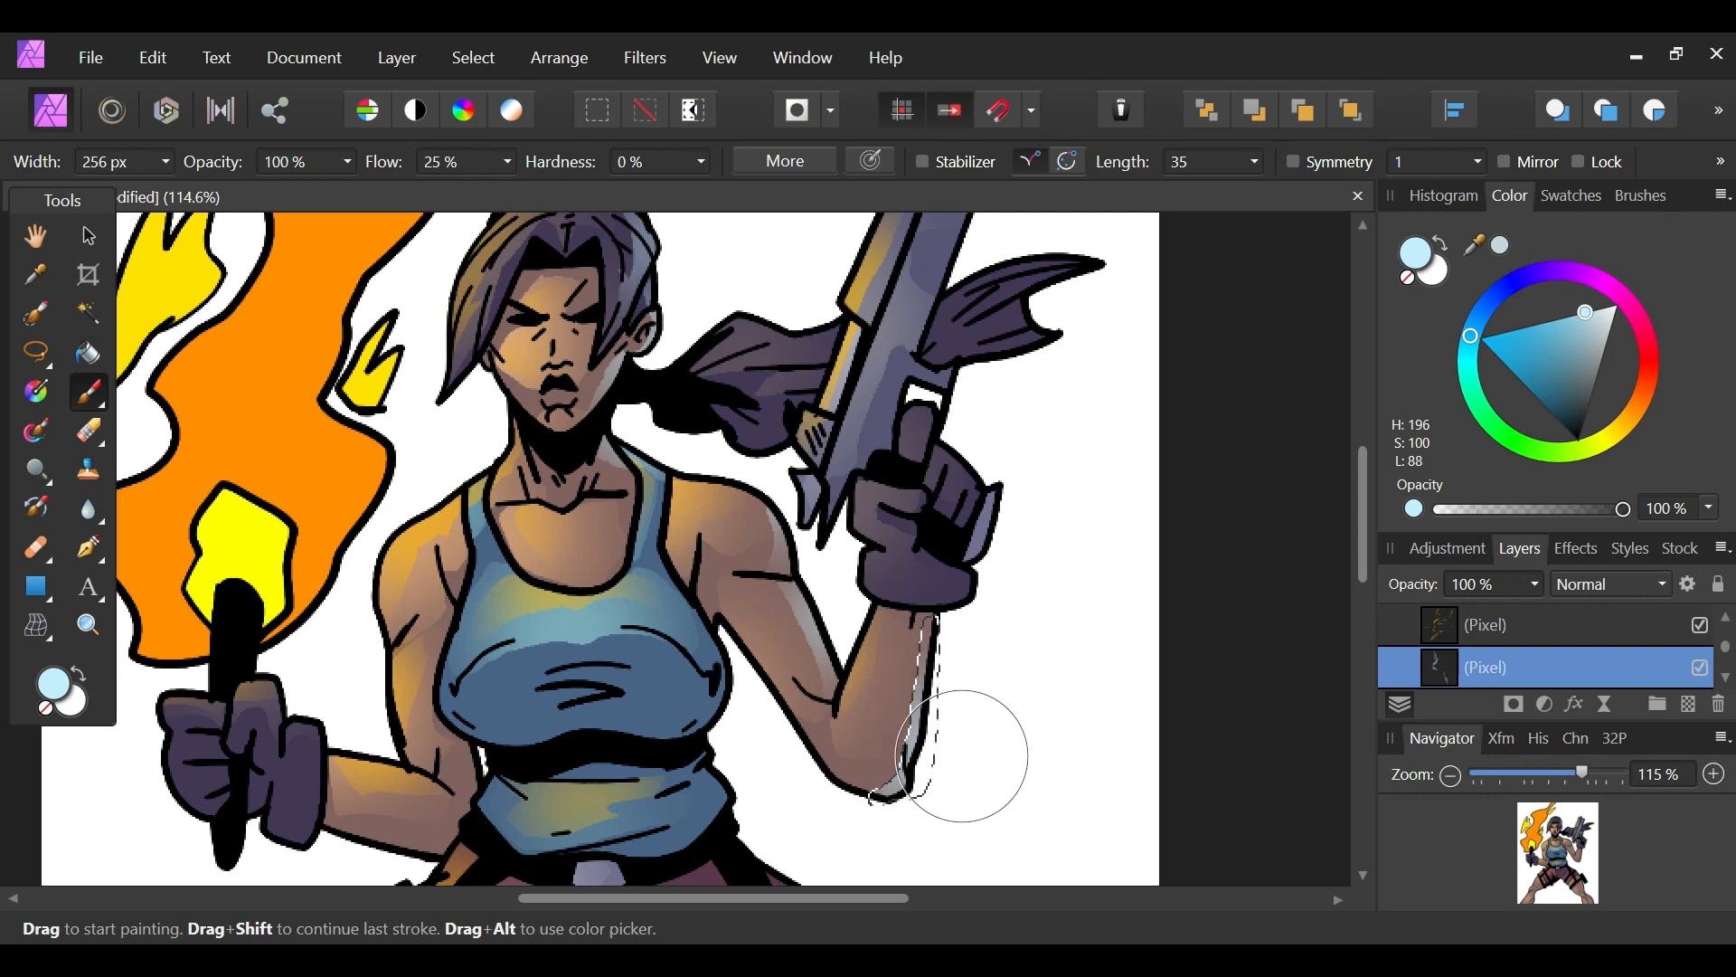
pyautogui.press('x')
pyautogui.press('l')
pyautogui.hotkey('ctrl', 'd')
# Step: Select the outer corner of the gun-hand glove's cuff freehand, softly paint it pale blue, and deselect
pyautogui.moveTo(1561, 856); pyautogui.dragTo(1557, 835)
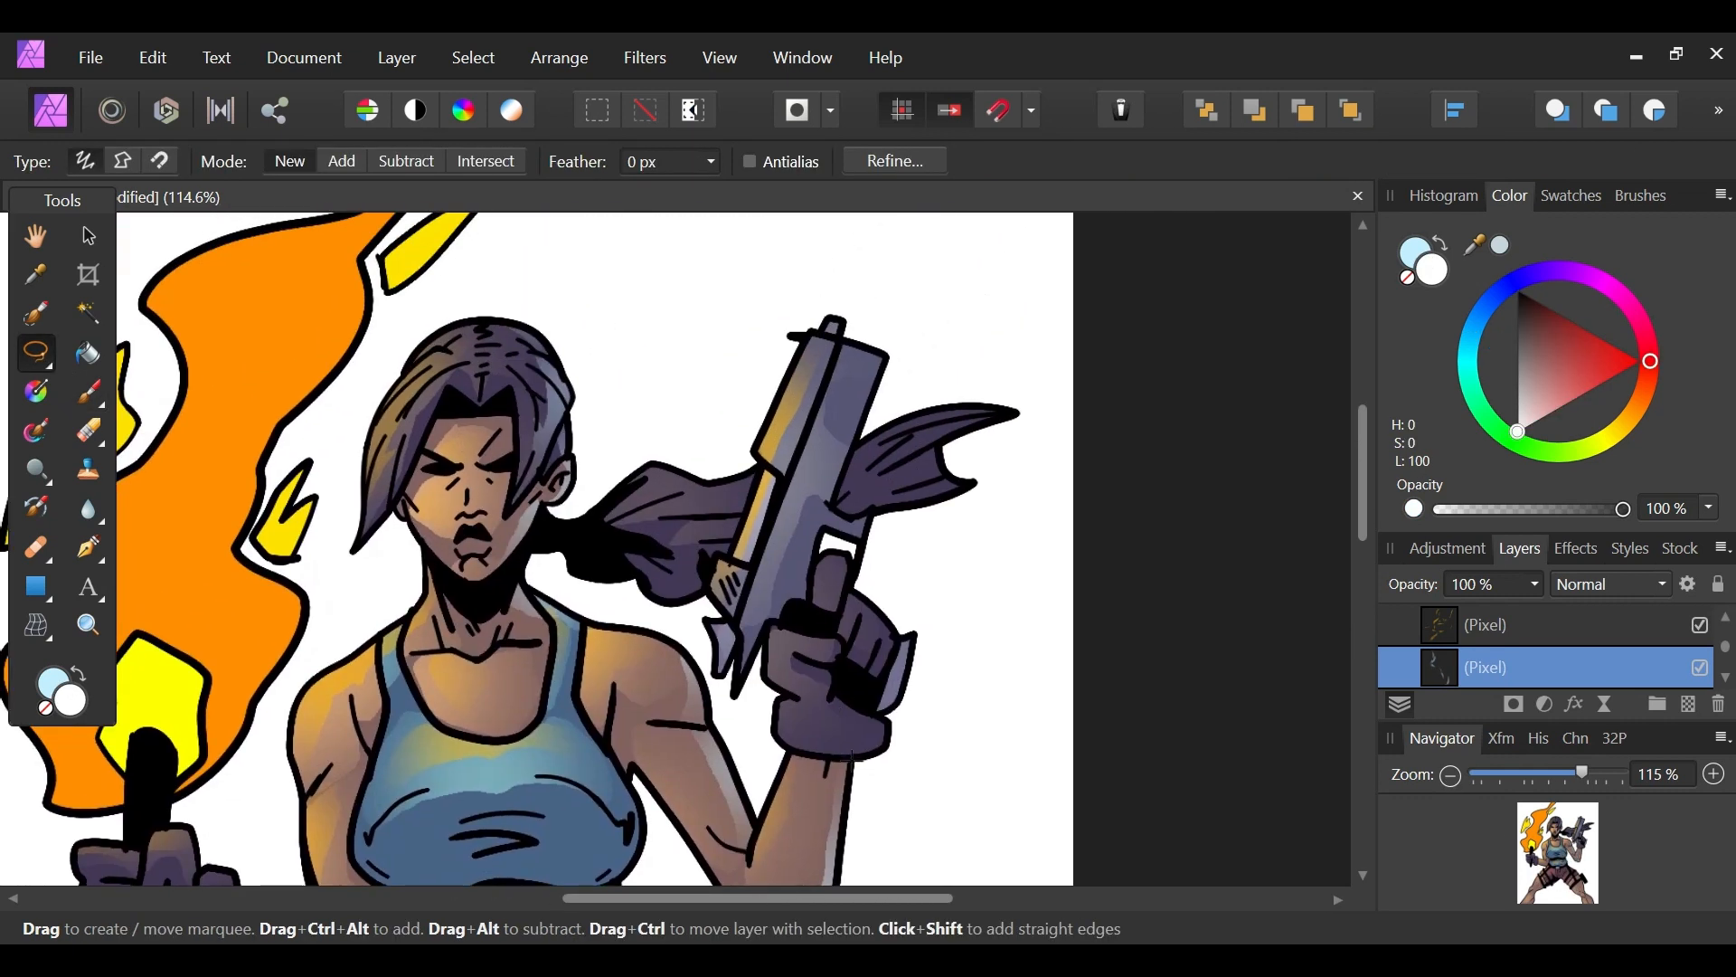
pyautogui.moveTo(867, 720)
pyautogui.mouseDown()
pyautogui.moveTo(870, 768)
pyautogui.moveTo(852, 762)
pyautogui.mouseUp()
pyautogui.press('b')
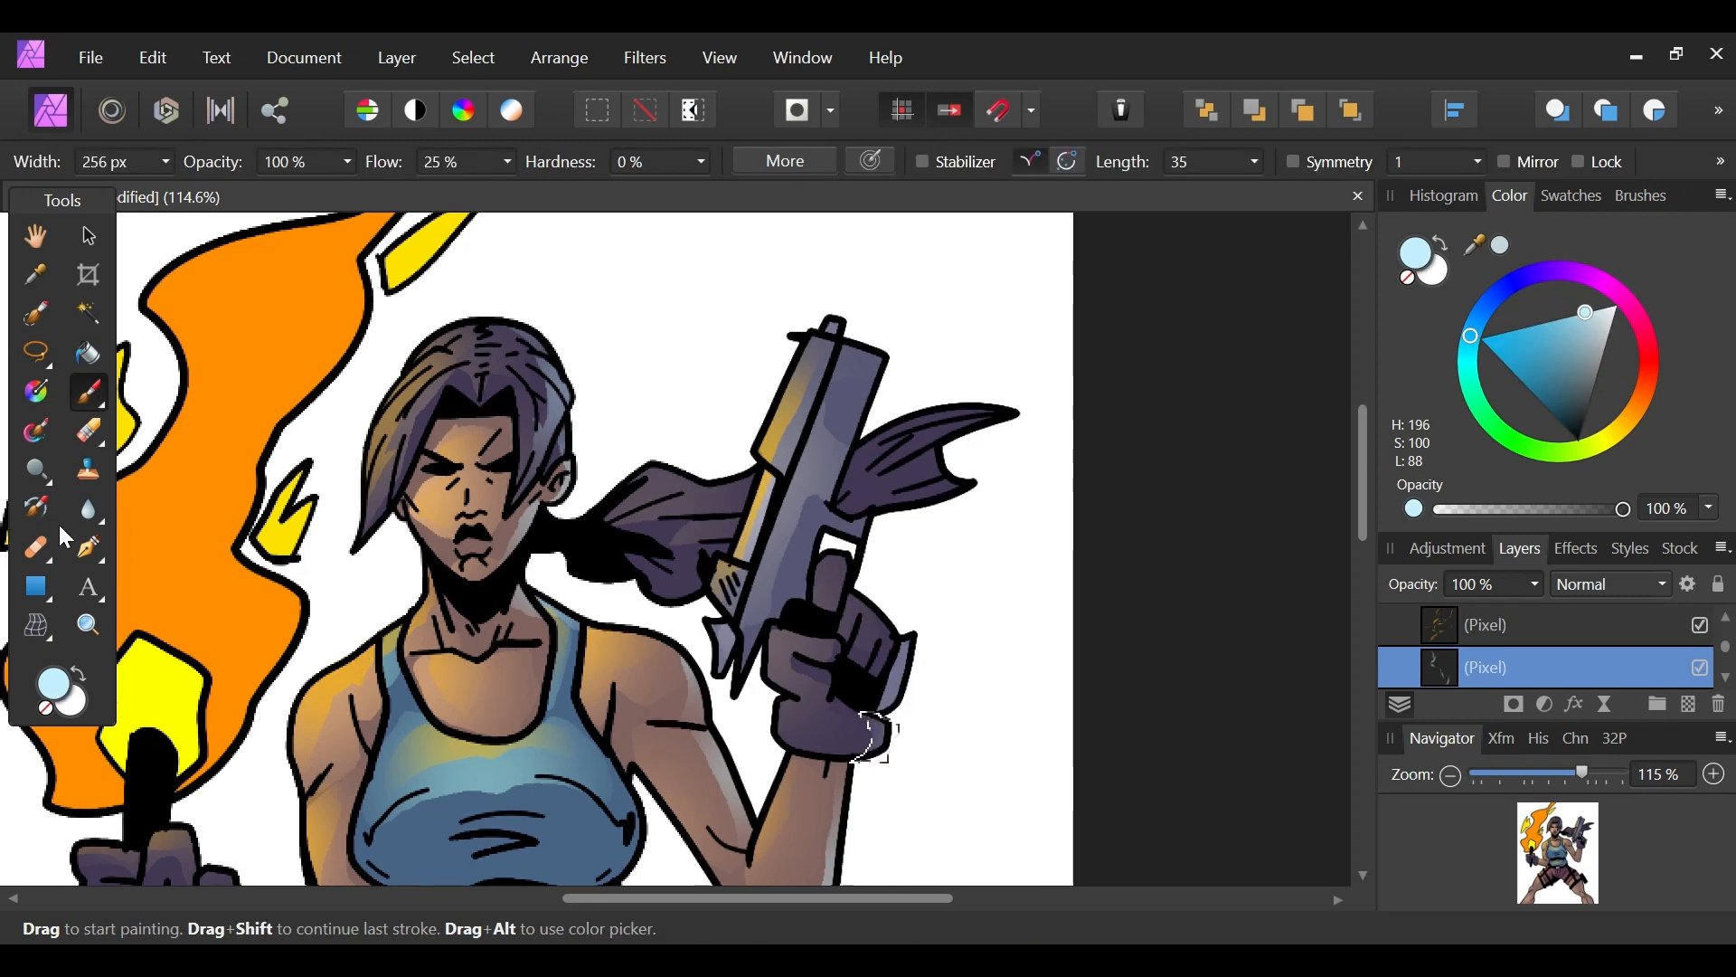
pyautogui.click(71, 698)
pyautogui.click(35, 352)
pyautogui.hotkey('ctrl', 'd')
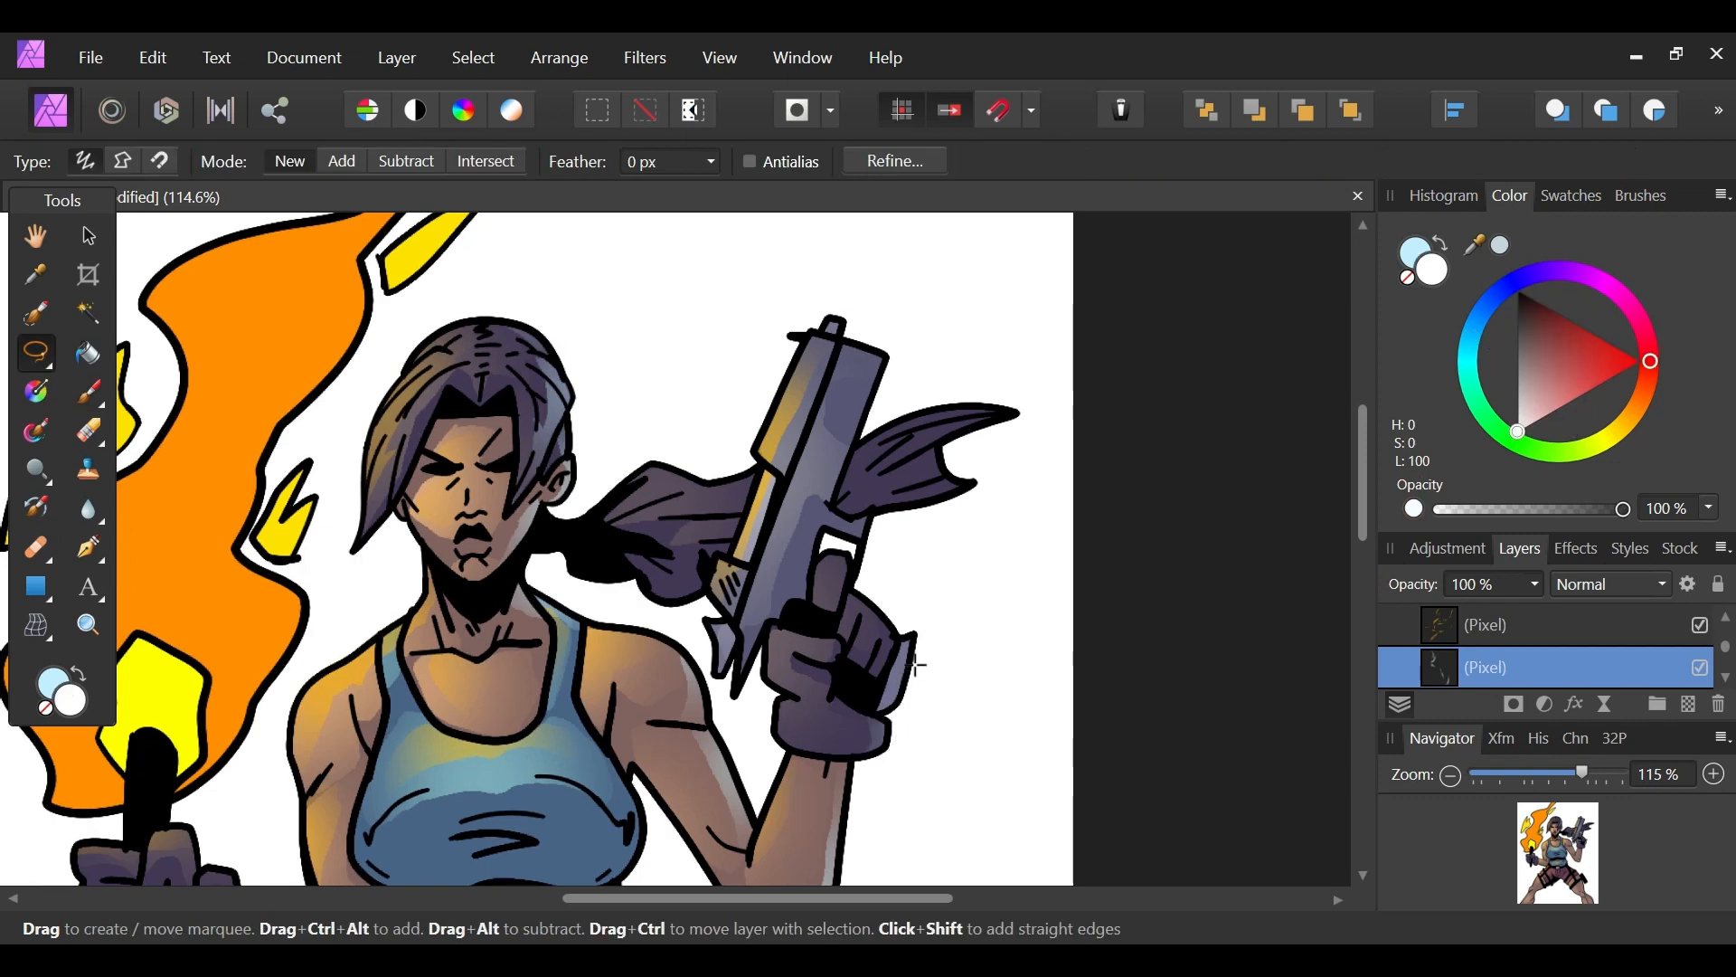
# Step: Select the edge of the gun facing away from the flame freehand, softly paint it pale blue, and deselect
pyautogui.moveTo(1573, 823)
pyautogui.mouseDown()
pyautogui.moveTo(1563, 844)
pyautogui.moveTo(1568, 817)
pyautogui.mouseUp()
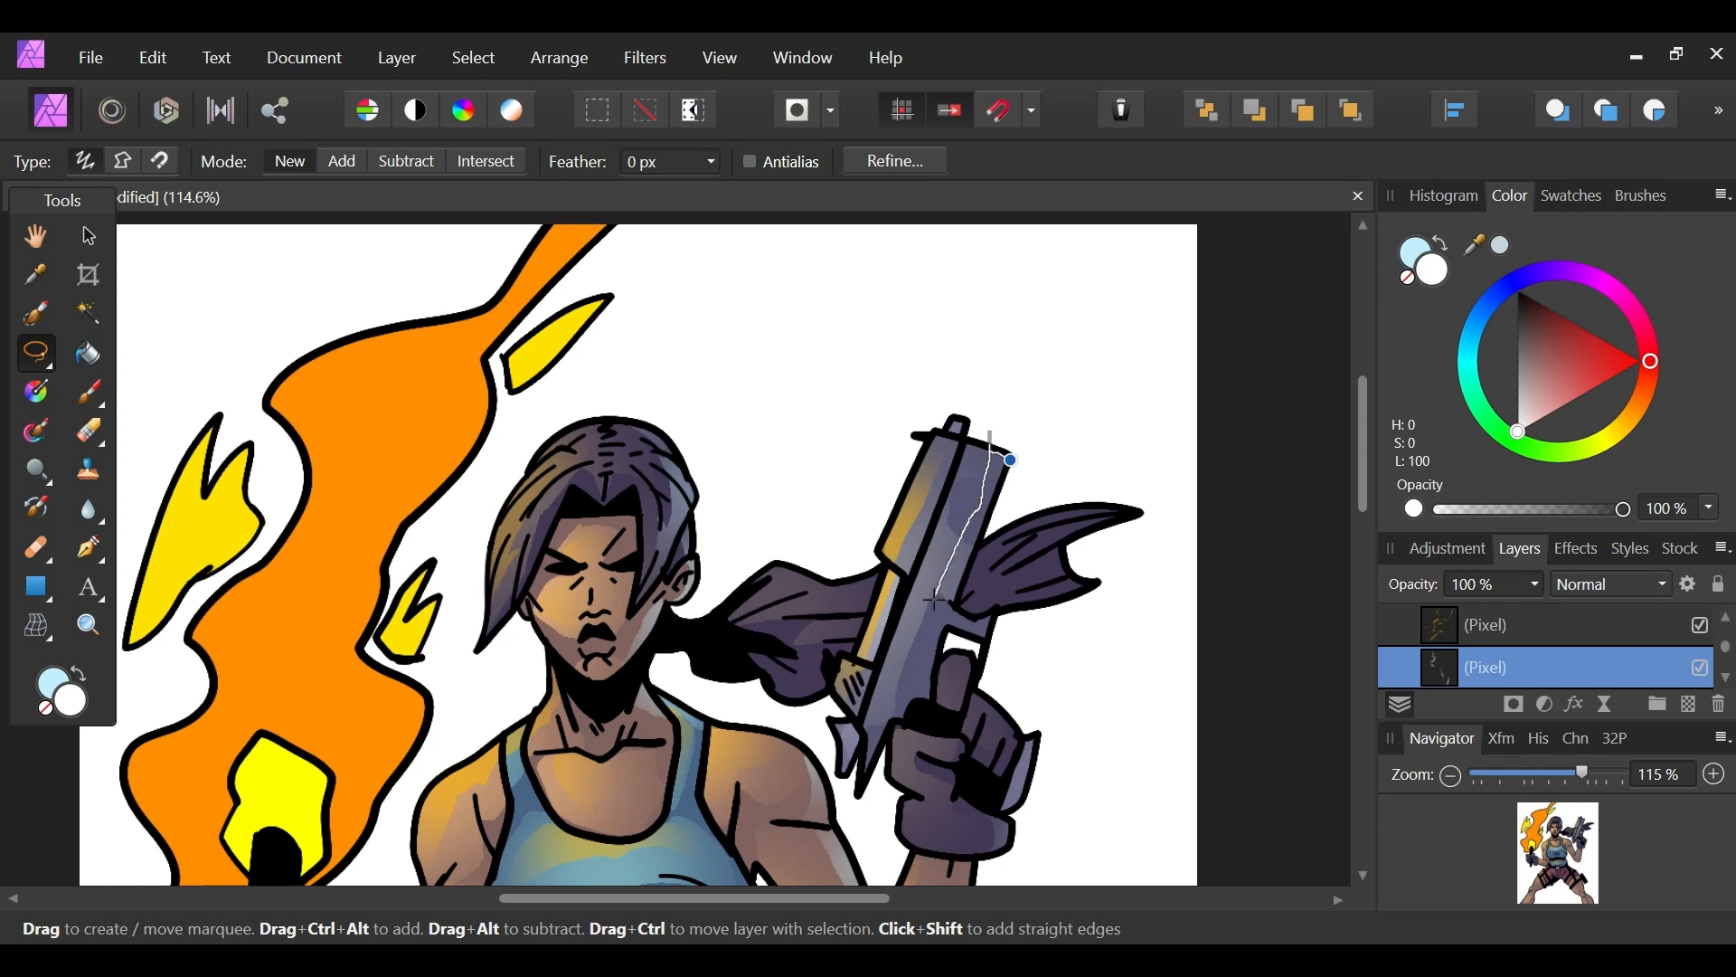
pyautogui.moveTo(979, 544)
pyautogui.mouseDown()
pyautogui.moveTo(1009, 459)
pyautogui.moveTo(969, 542)
pyautogui.moveTo(1007, 485)
pyautogui.moveTo(986, 520)
pyautogui.mouseUp()
pyautogui.press('b')
pyautogui.press('x')
pyautogui.press('l')
pyautogui.press('x')
pyautogui.hotkey('ctrl', 'd')
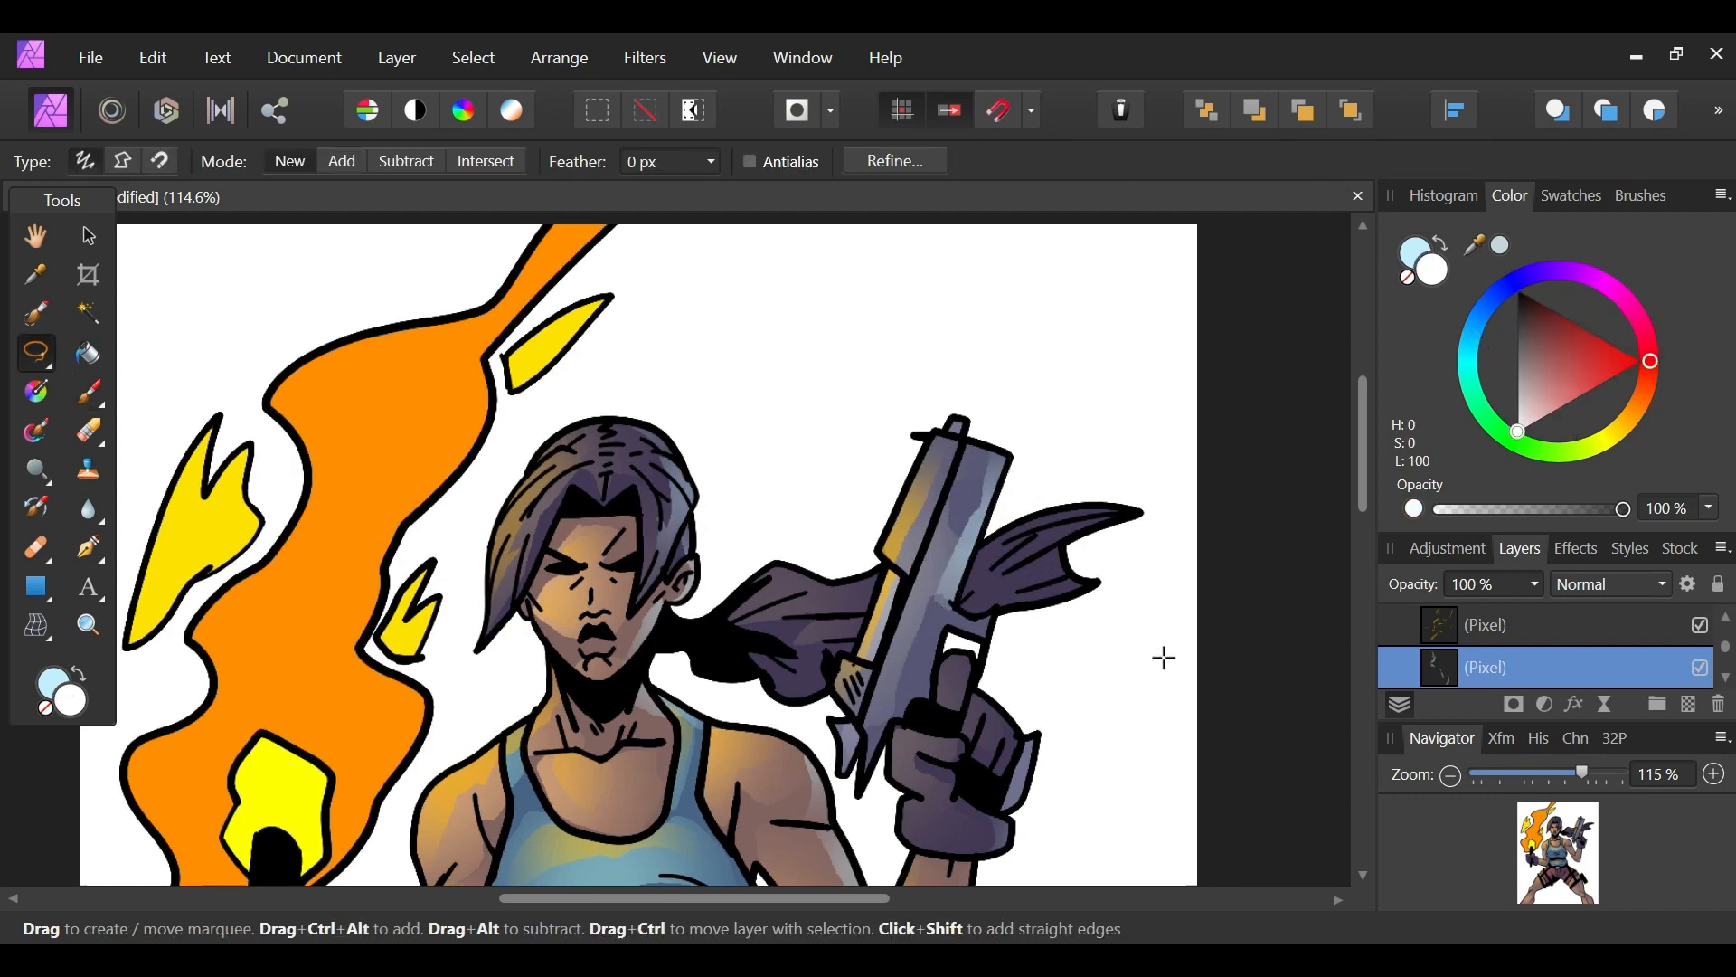
# Step: Select the underside of the bust on the tank top freehand, softly paint it pale blue, and deselect
pyautogui.moveTo(1574, 853)
pyautogui.mouseDown()
pyautogui.moveTo(1571, 880)
pyautogui.moveTo(1561, 855)
pyautogui.mouseUp()
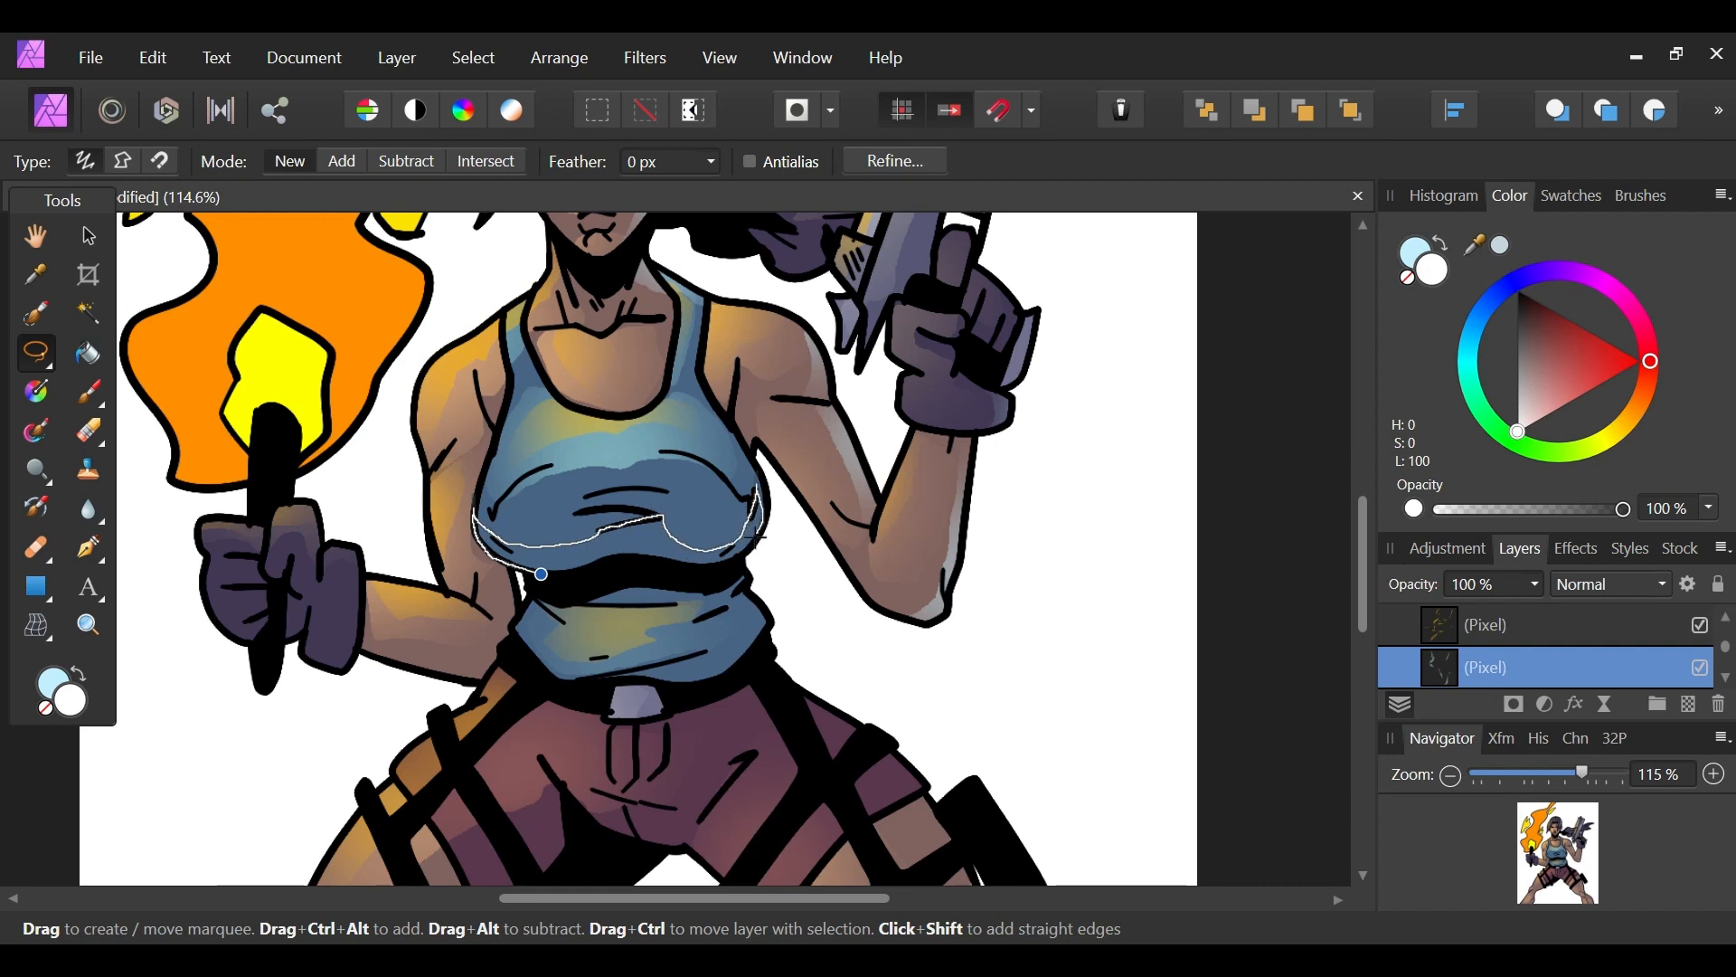
pyautogui.moveTo(562, 575); pyautogui.dragTo(542, 575)
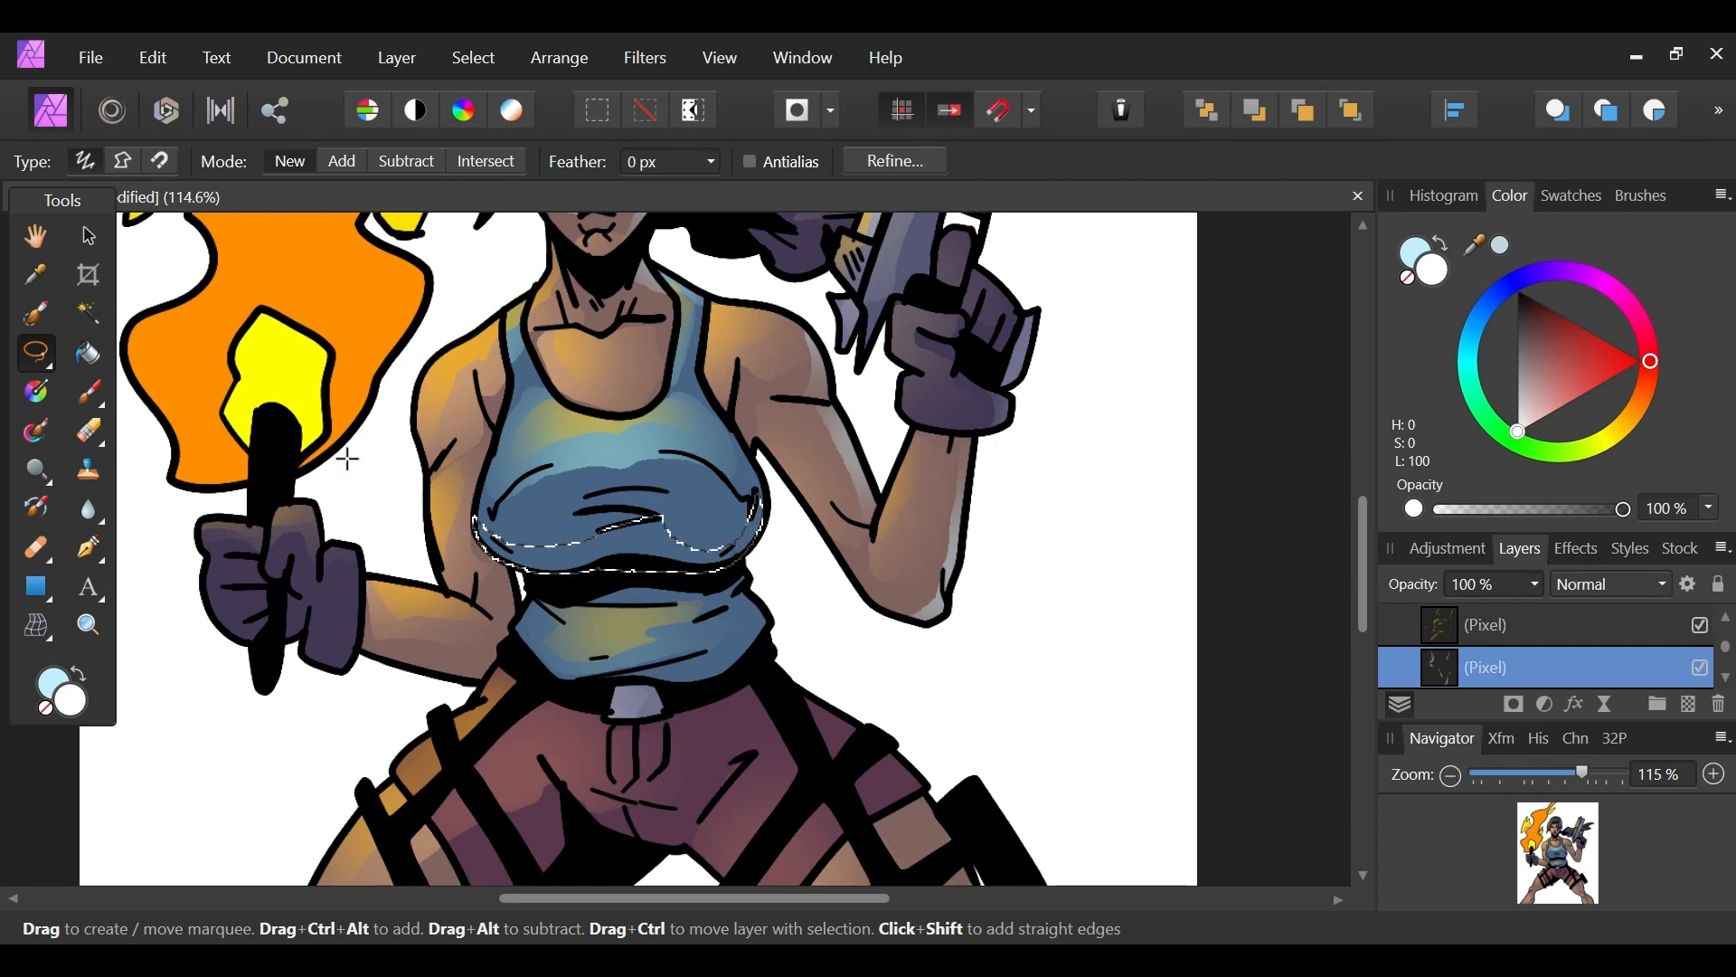
pyautogui.press('b')
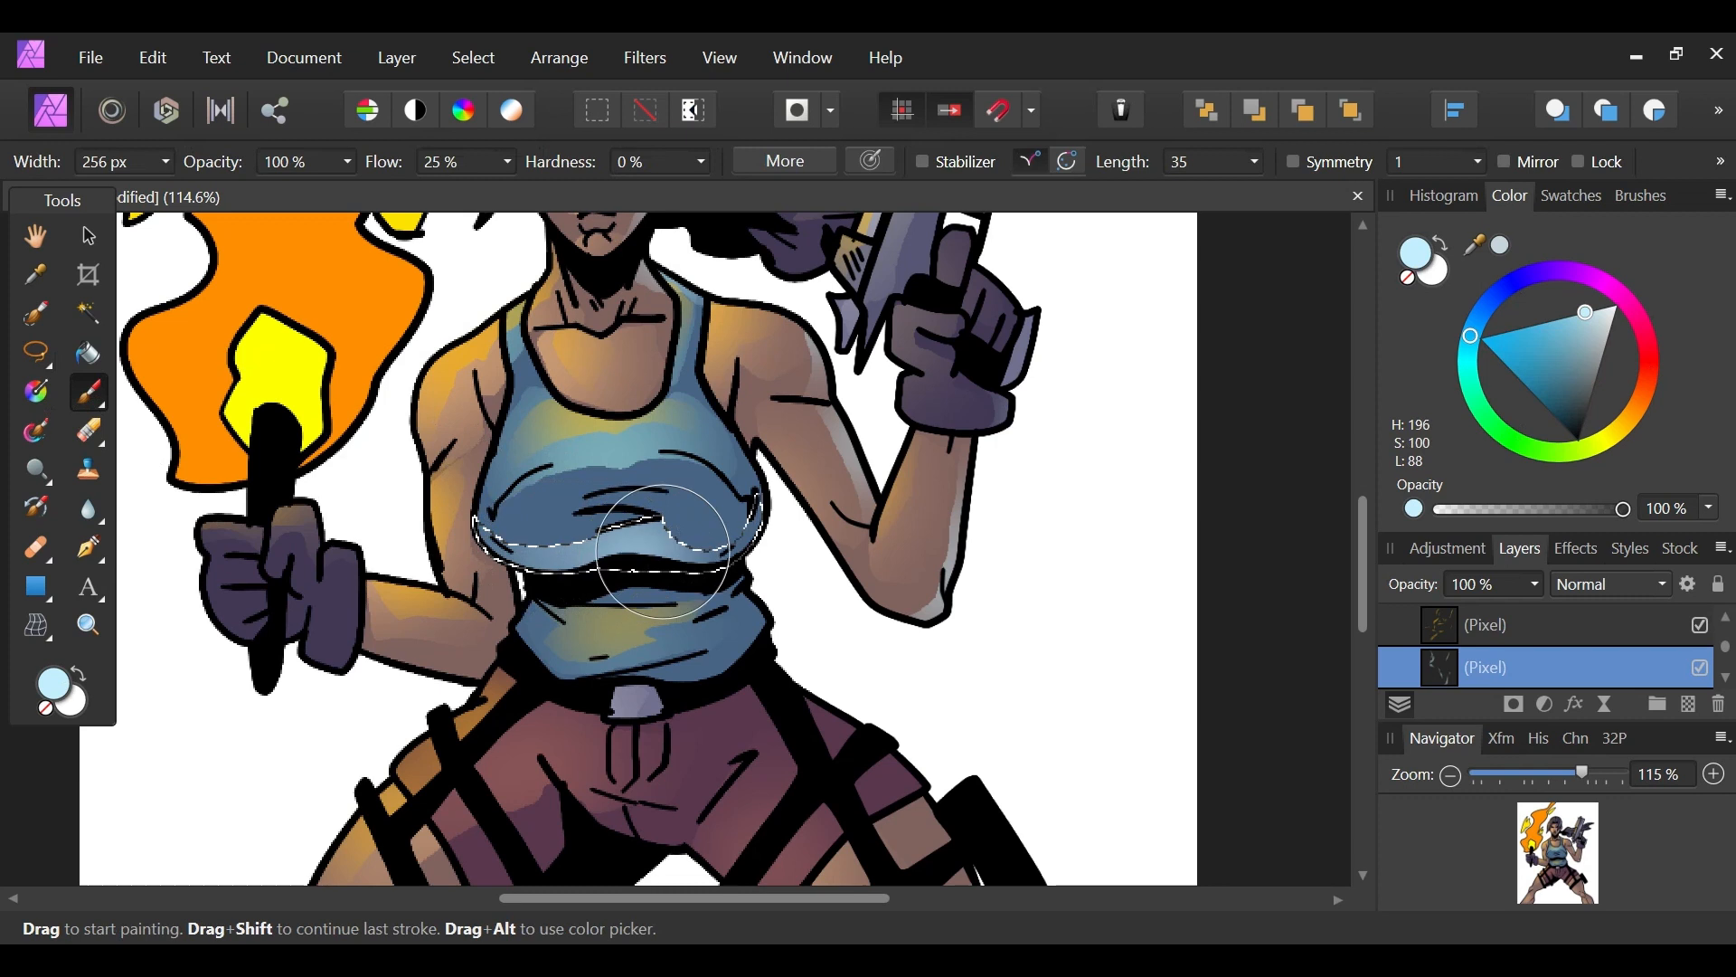
pyautogui.click(40, 349)
pyautogui.hotkey('ctrl', 'd')
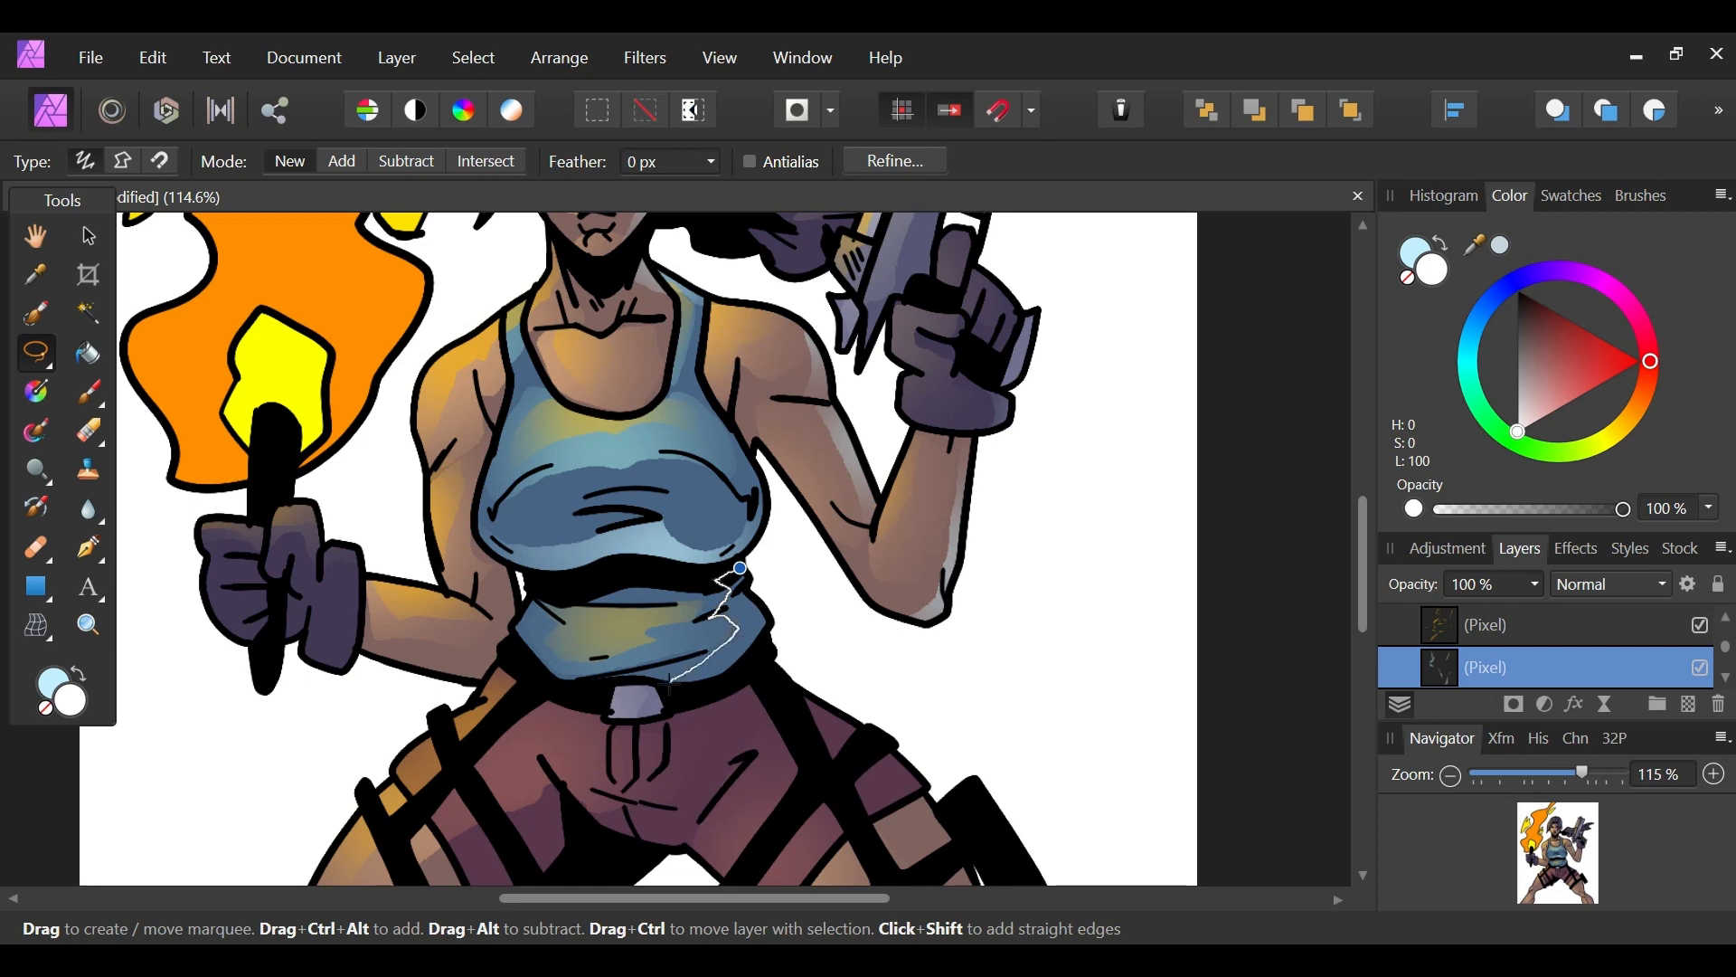
# Step: Select the gun-side edge of the tank top at the waist freehand, softly paint it pale blue, and deselect
pyautogui.moveTo(800, 620); pyautogui.dragTo(795, 579)
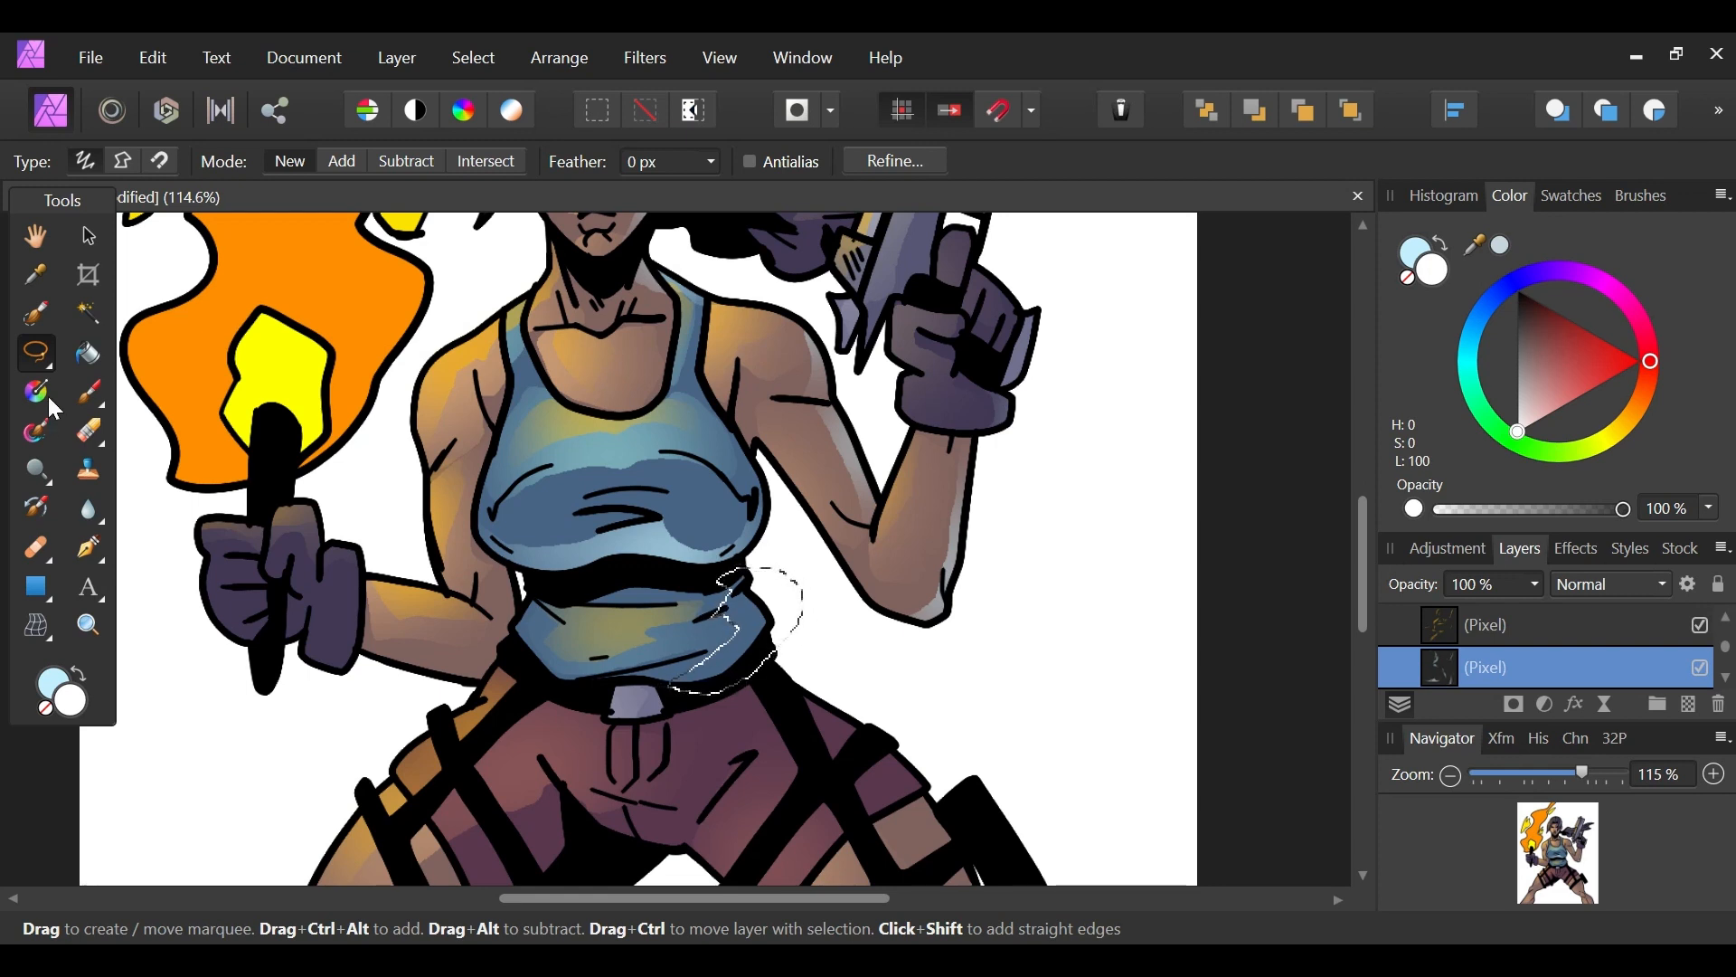
pyautogui.press('b')
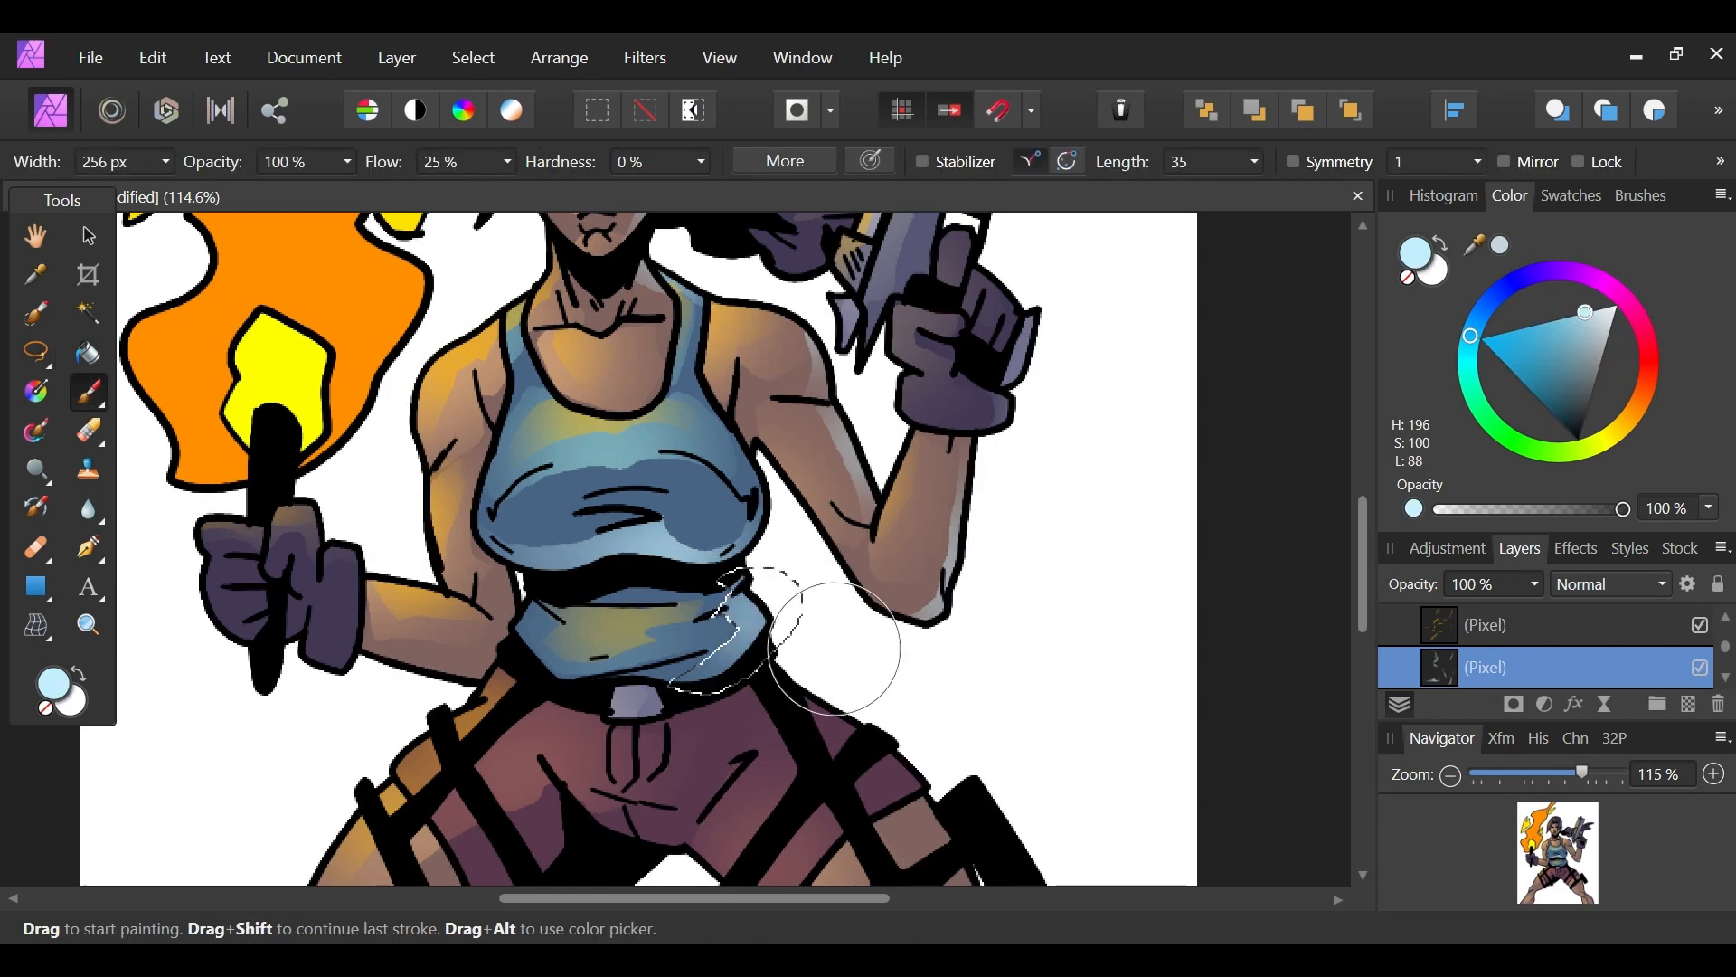
pyautogui.press('l')
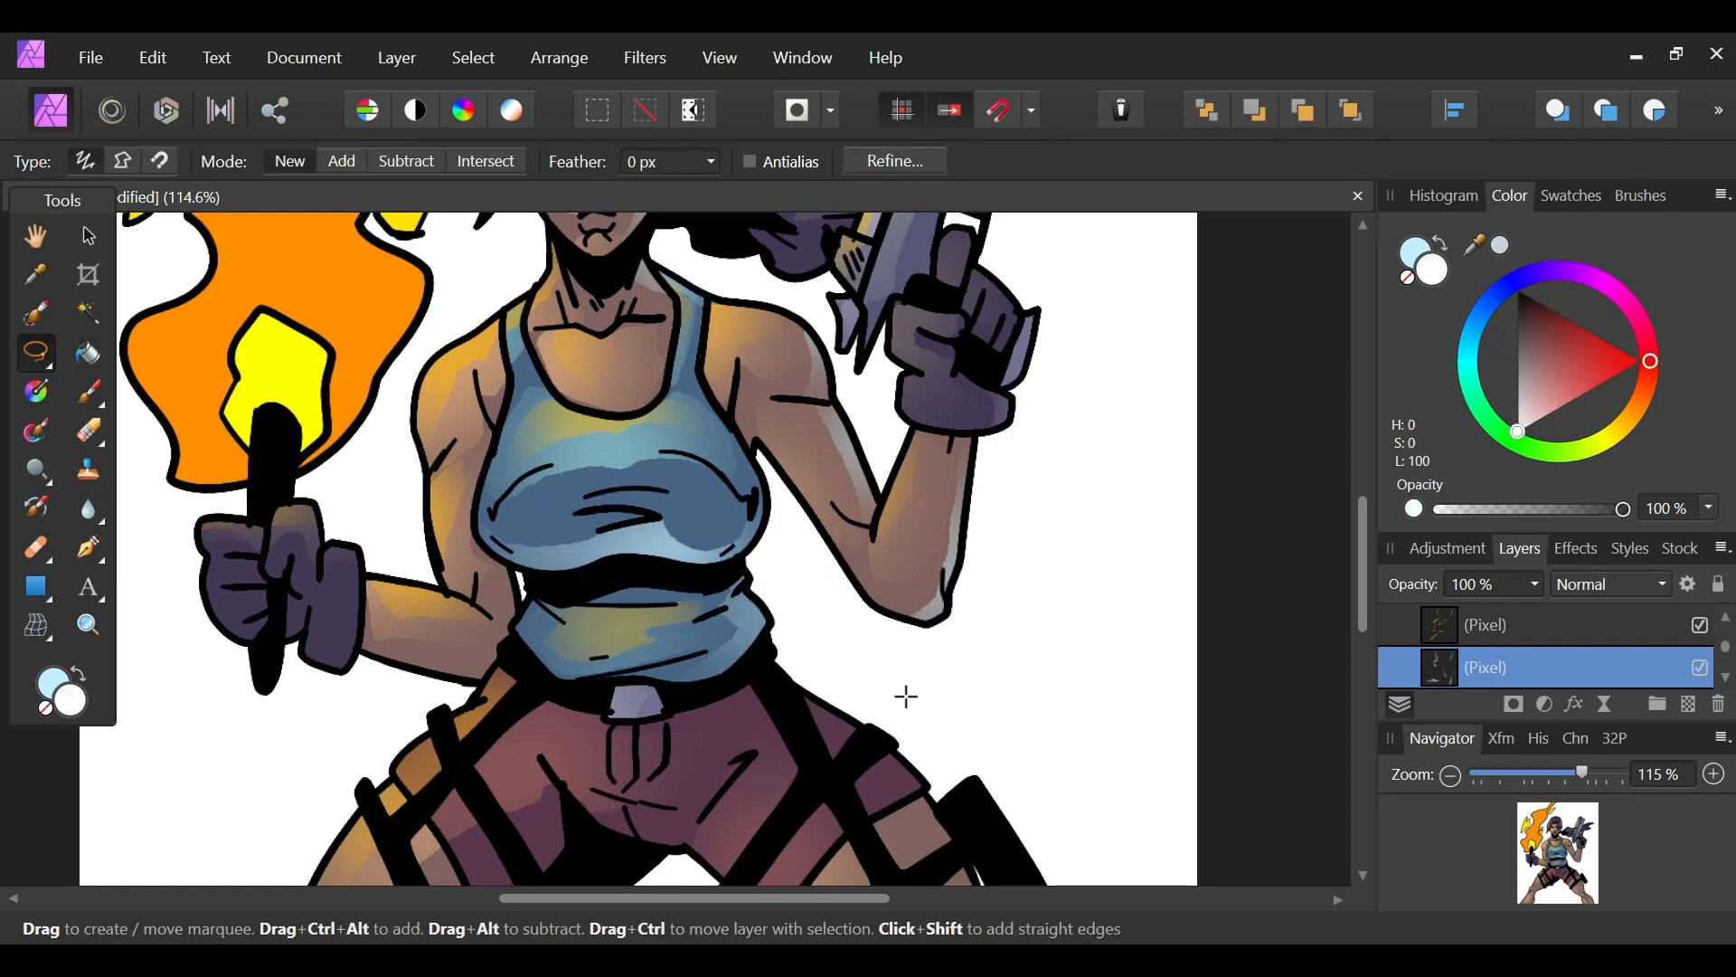
# Step: Select the underside of the torch-side forearm freehand, softly paint it pale blue, and deselect
pyautogui.moveTo(1579, 791)
pyautogui.mouseDown()
pyautogui.moveTo(1495, 790)
pyautogui.moveTo(1575, 794)
pyautogui.mouseUp()
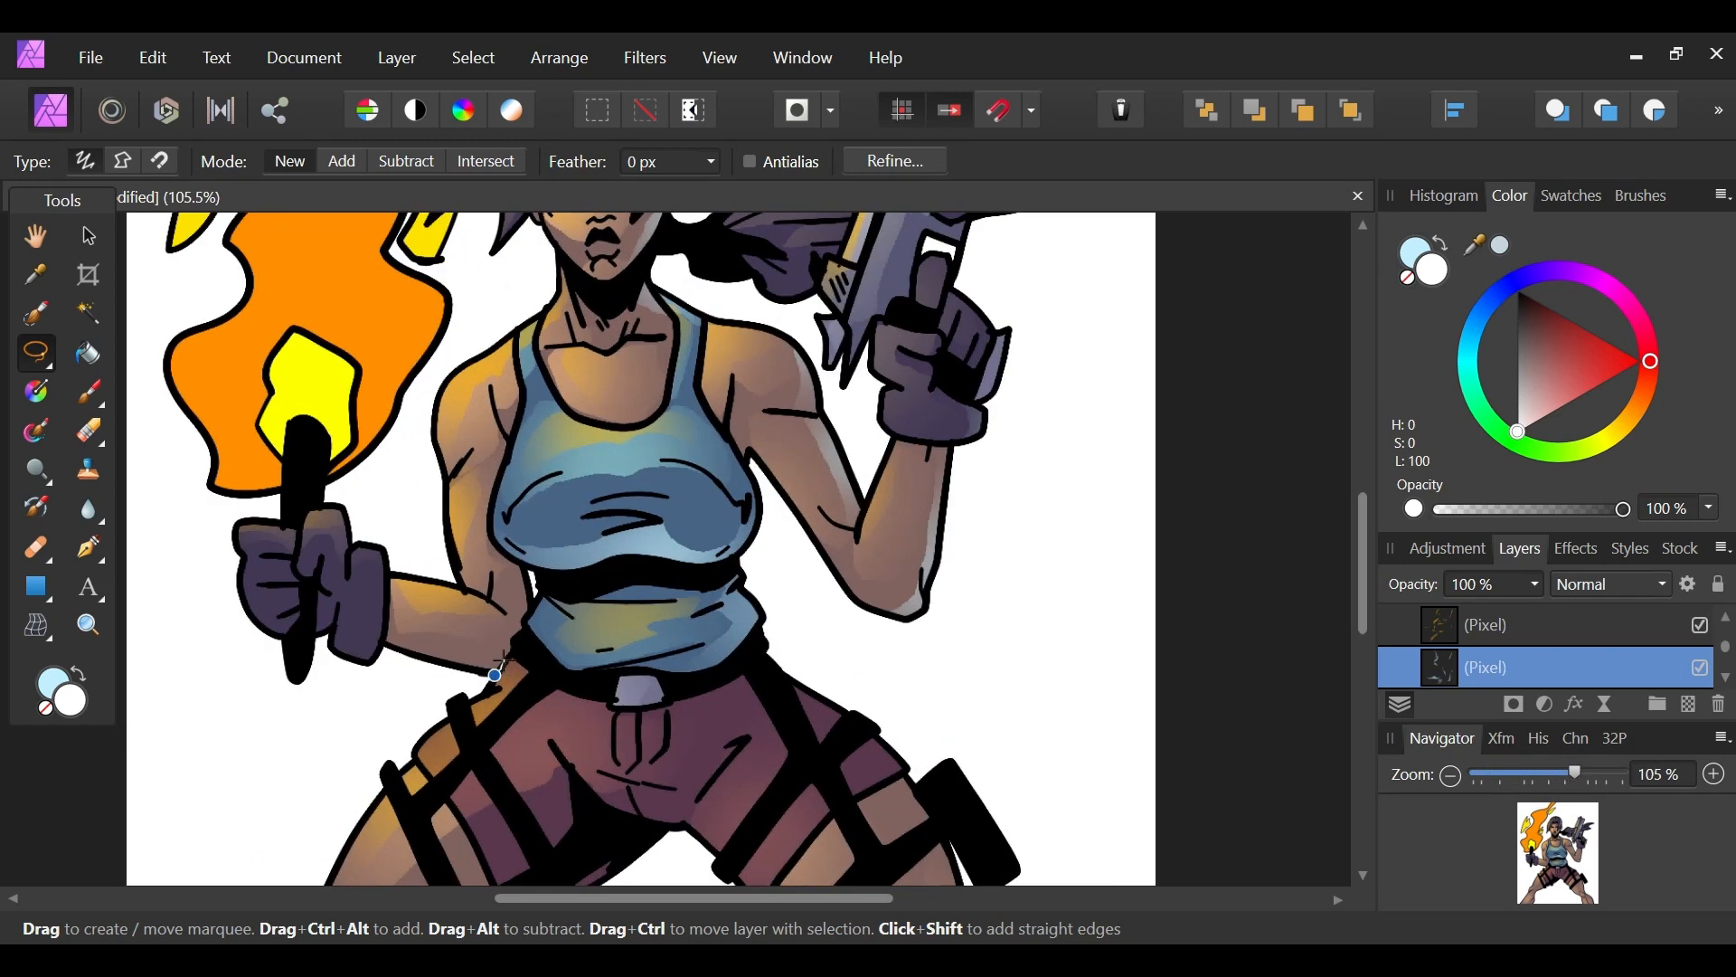
pyautogui.moveTo(466, 685); pyautogui.dragTo(470, 686)
pyautogui.click(88, 392)
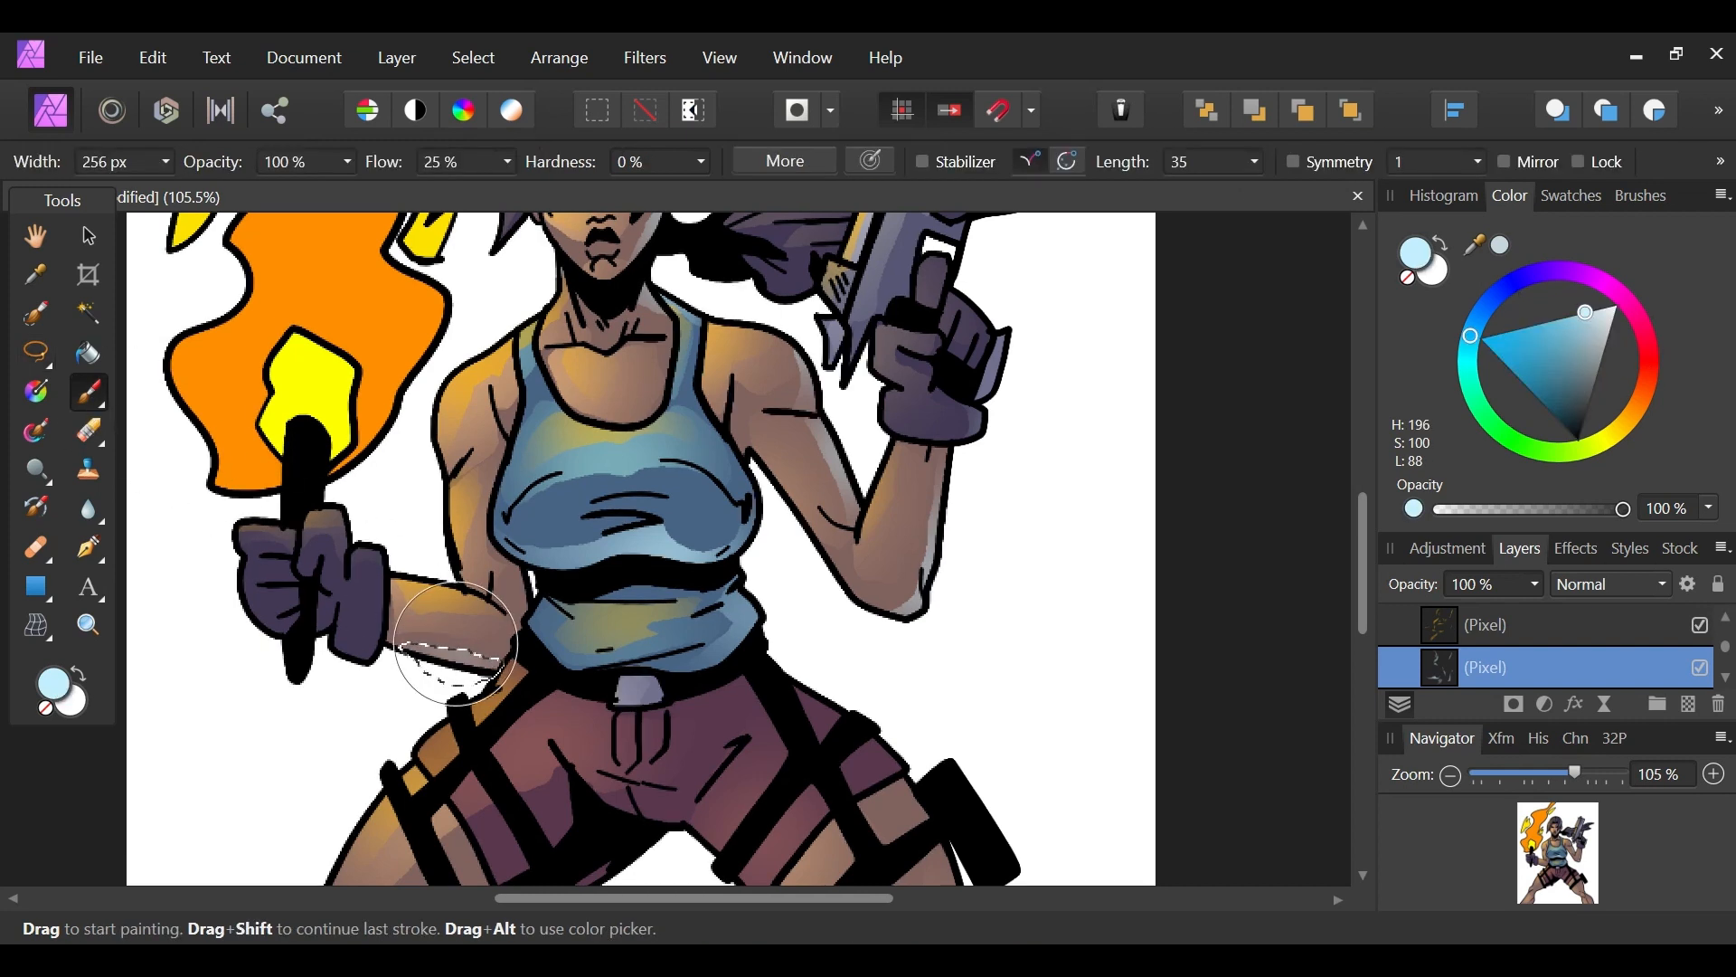
pyautogui.click(36, 351)
pyautogui.hotkey('ctrl', 'd')
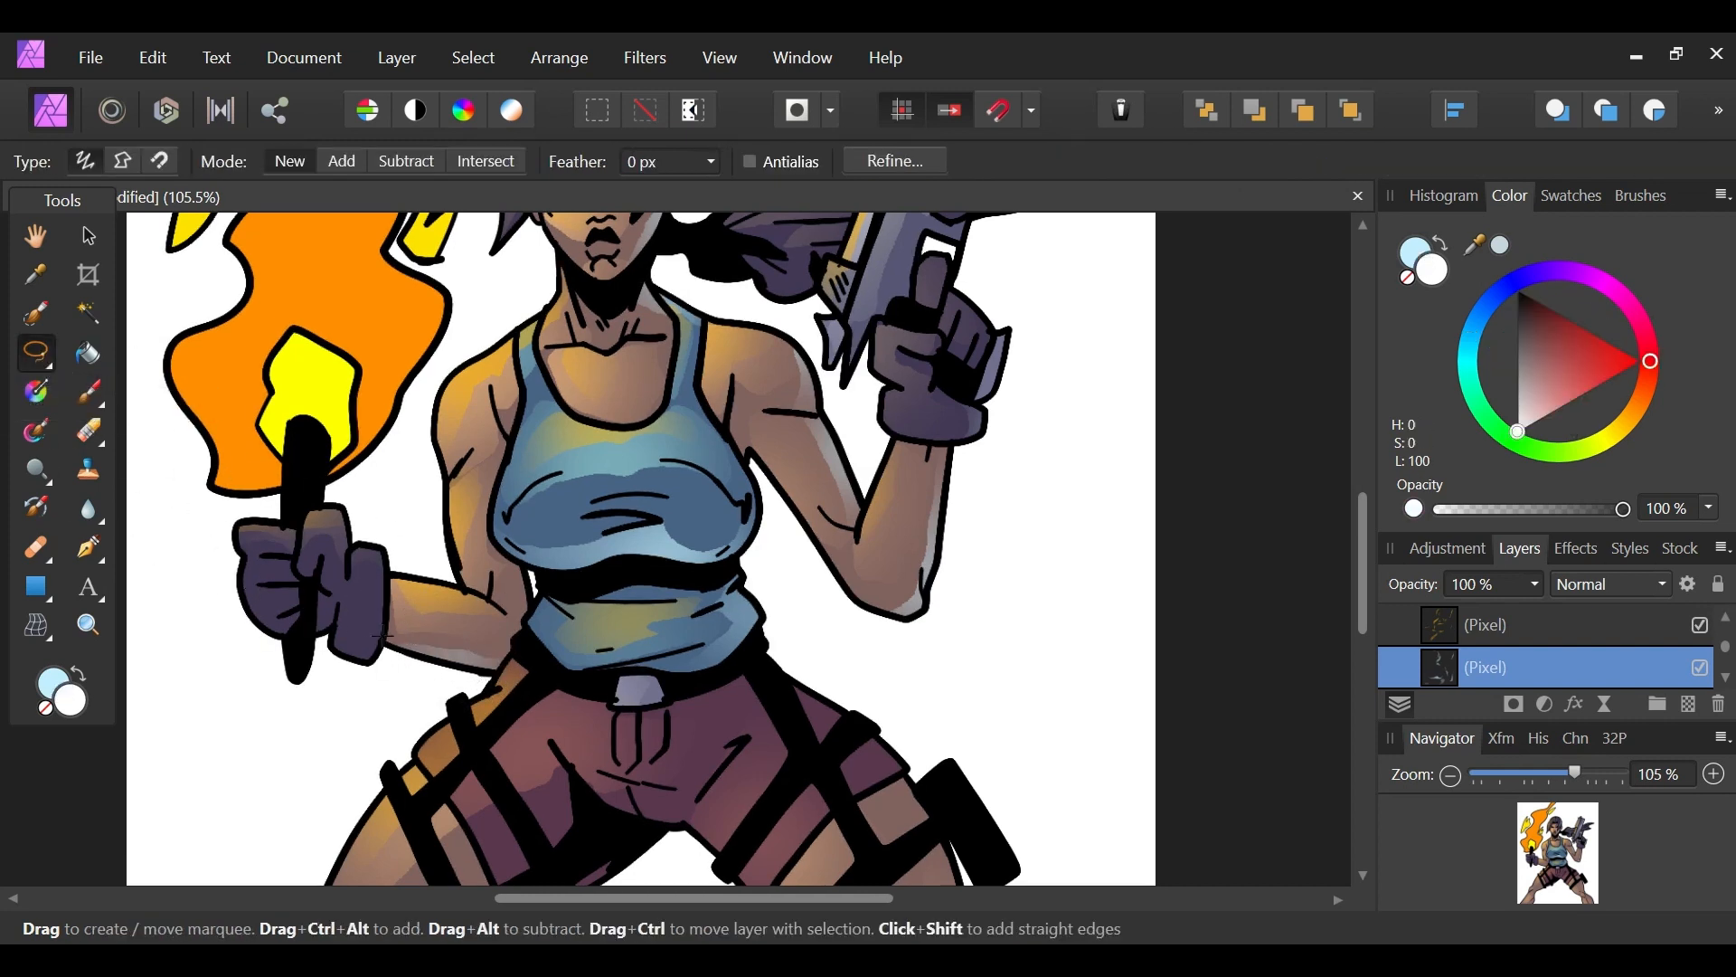
# Step: Select the lower edges of the torch-hand glove's cuff and curled fingers freehand in turn, softly paint each pale blue, and deselect
pyautogui.moveTo(384, 631)
pyautogui.mouseDown()
pyautogui.moveTo(339, 608)
pyautogui.moveTo(335, 665)
pyautogui.moveTo(373, 677)
pyautogui.moveTo(383, 633)
pyautogui.mouseUp()
pyautogui.press('b')
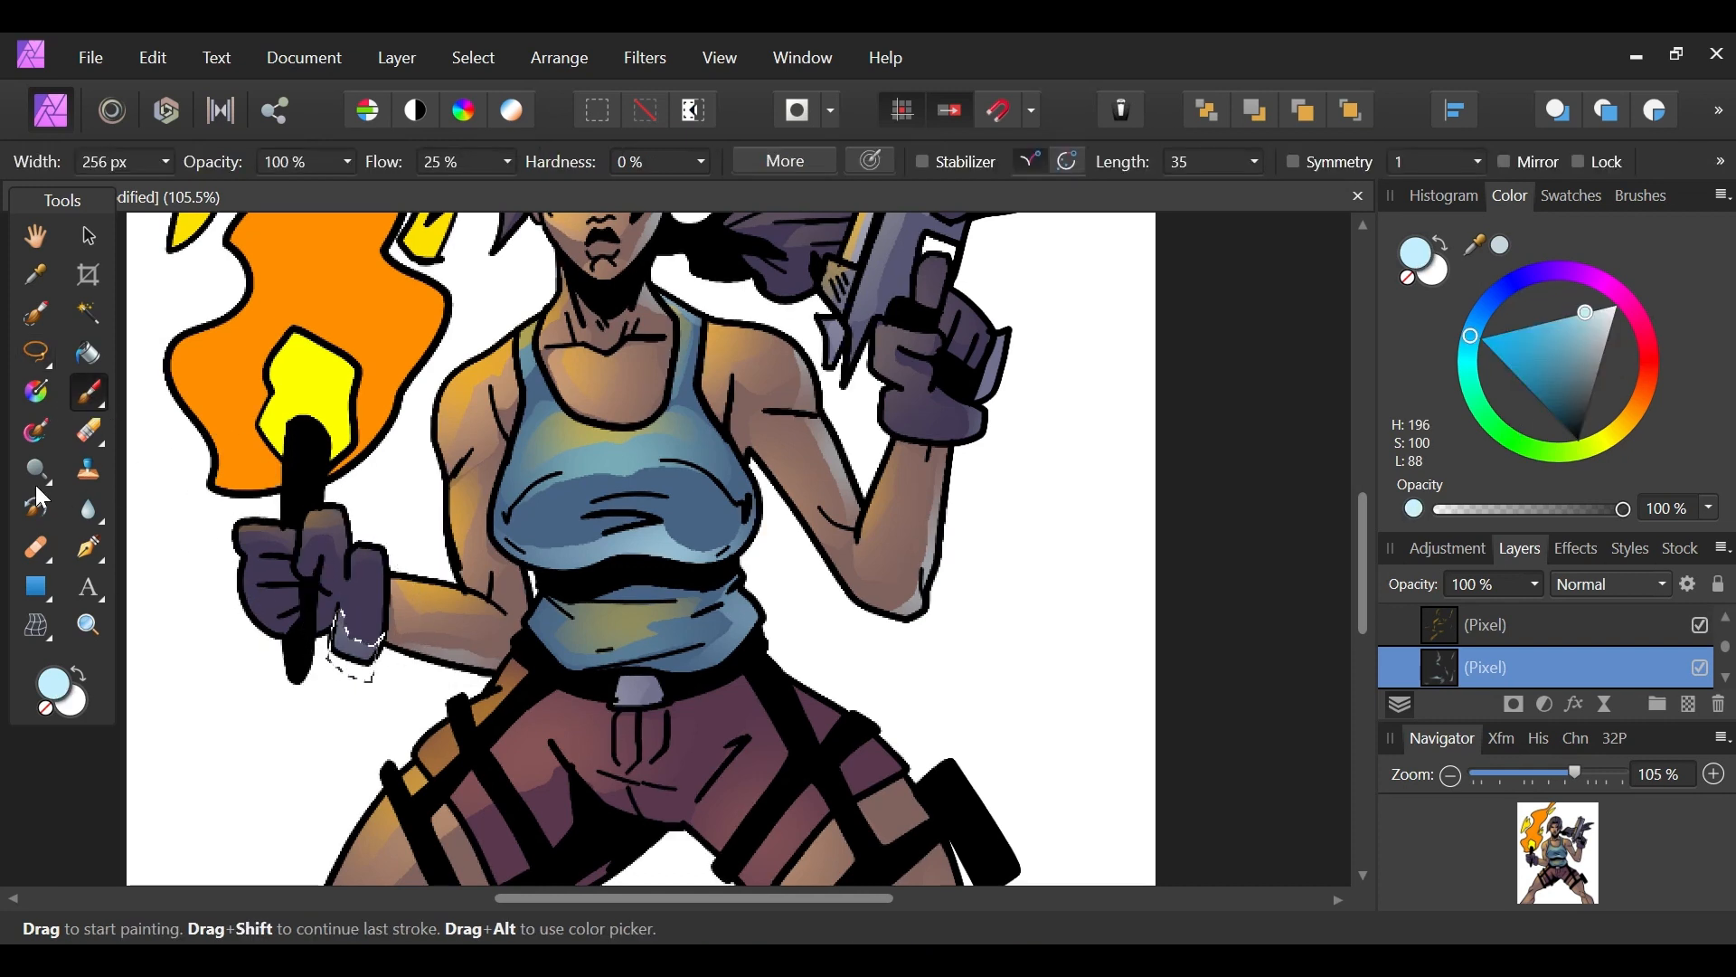
pyautogui.press('l')
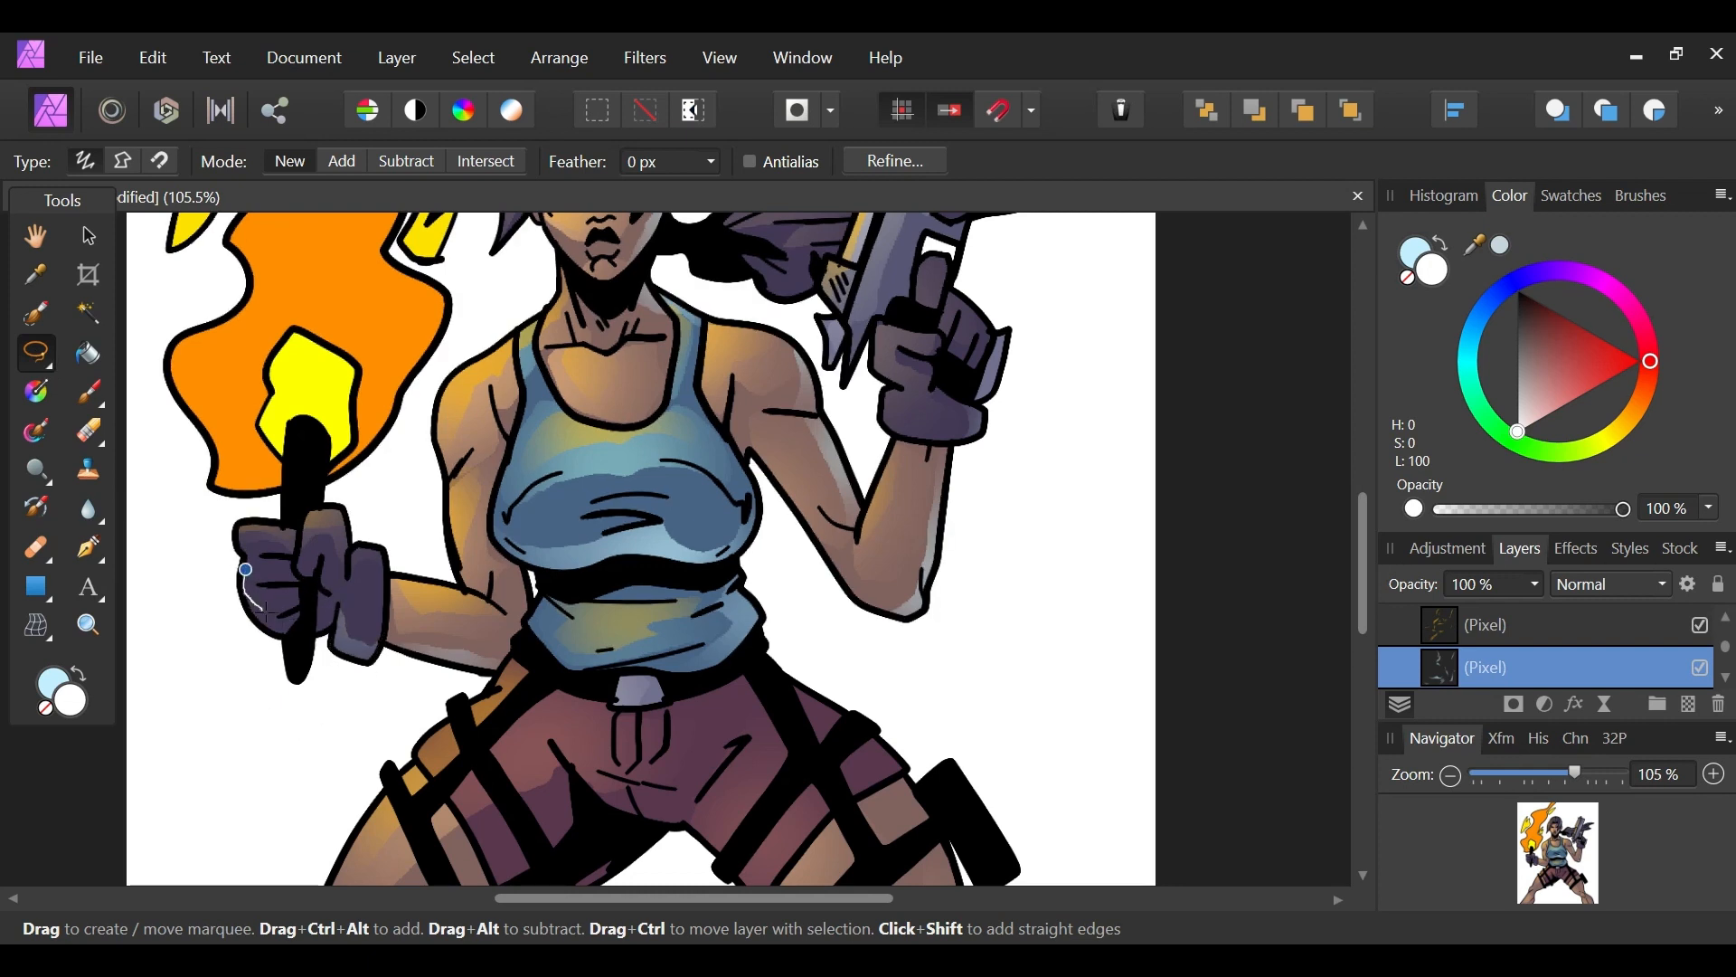
pyautogui.moveTo(307, 618)
pyautogui.mouseDown()
pyautogui.moveTo(247, 640)
pyautogui.moveTo(242, 574)
pyautogui.mouseUp()
pyautogui.press('b')
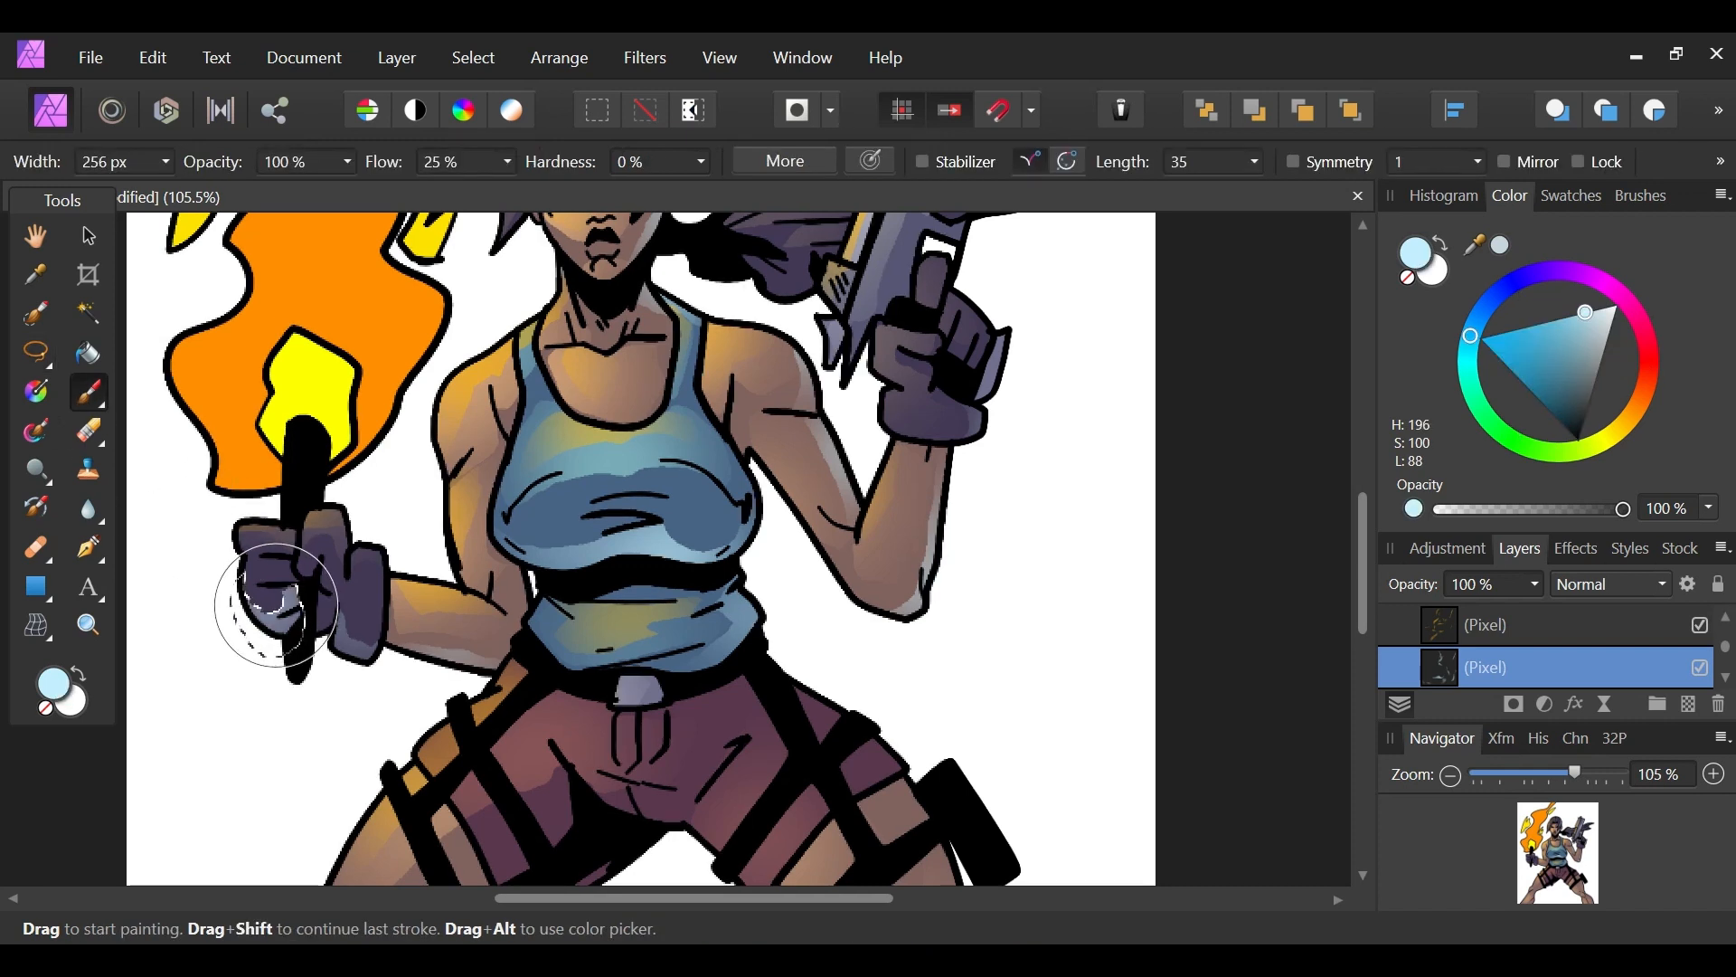
pyautogui.press('l')
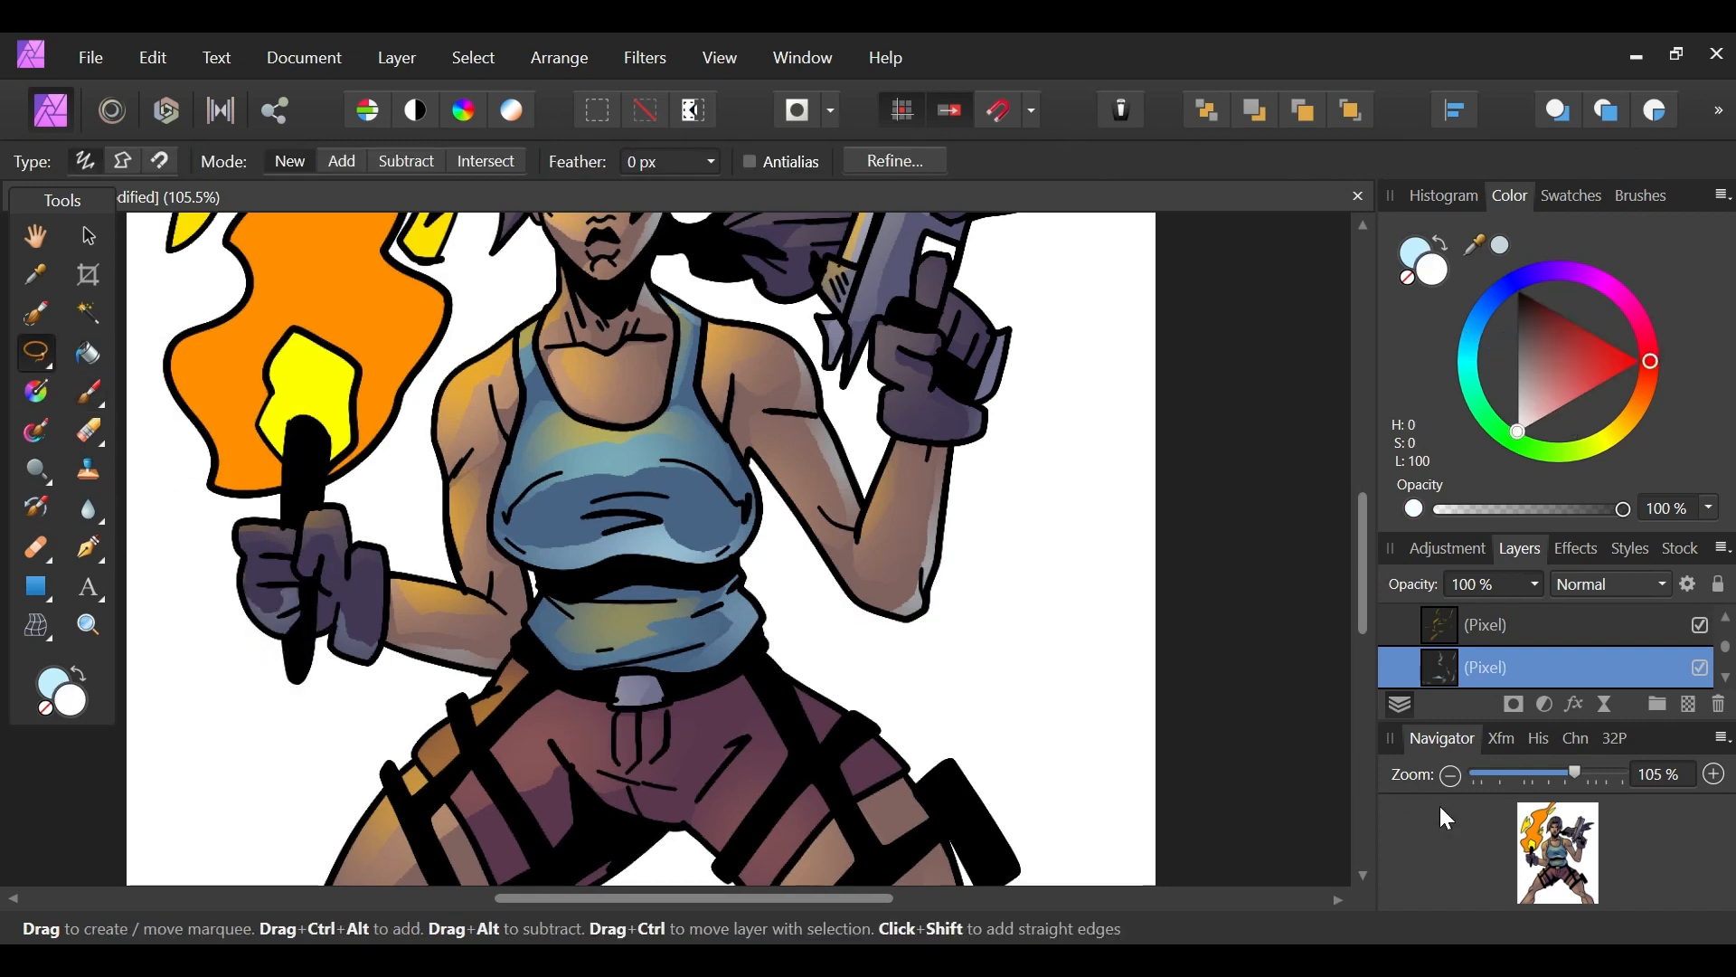
# Step: Select the underside of the torch-side thigh and shorts leg freehand, softly paint it pale blue, and deselect
pyautogui.moveTo(1574, 862); pyautogui.dragTo(1554, 895)
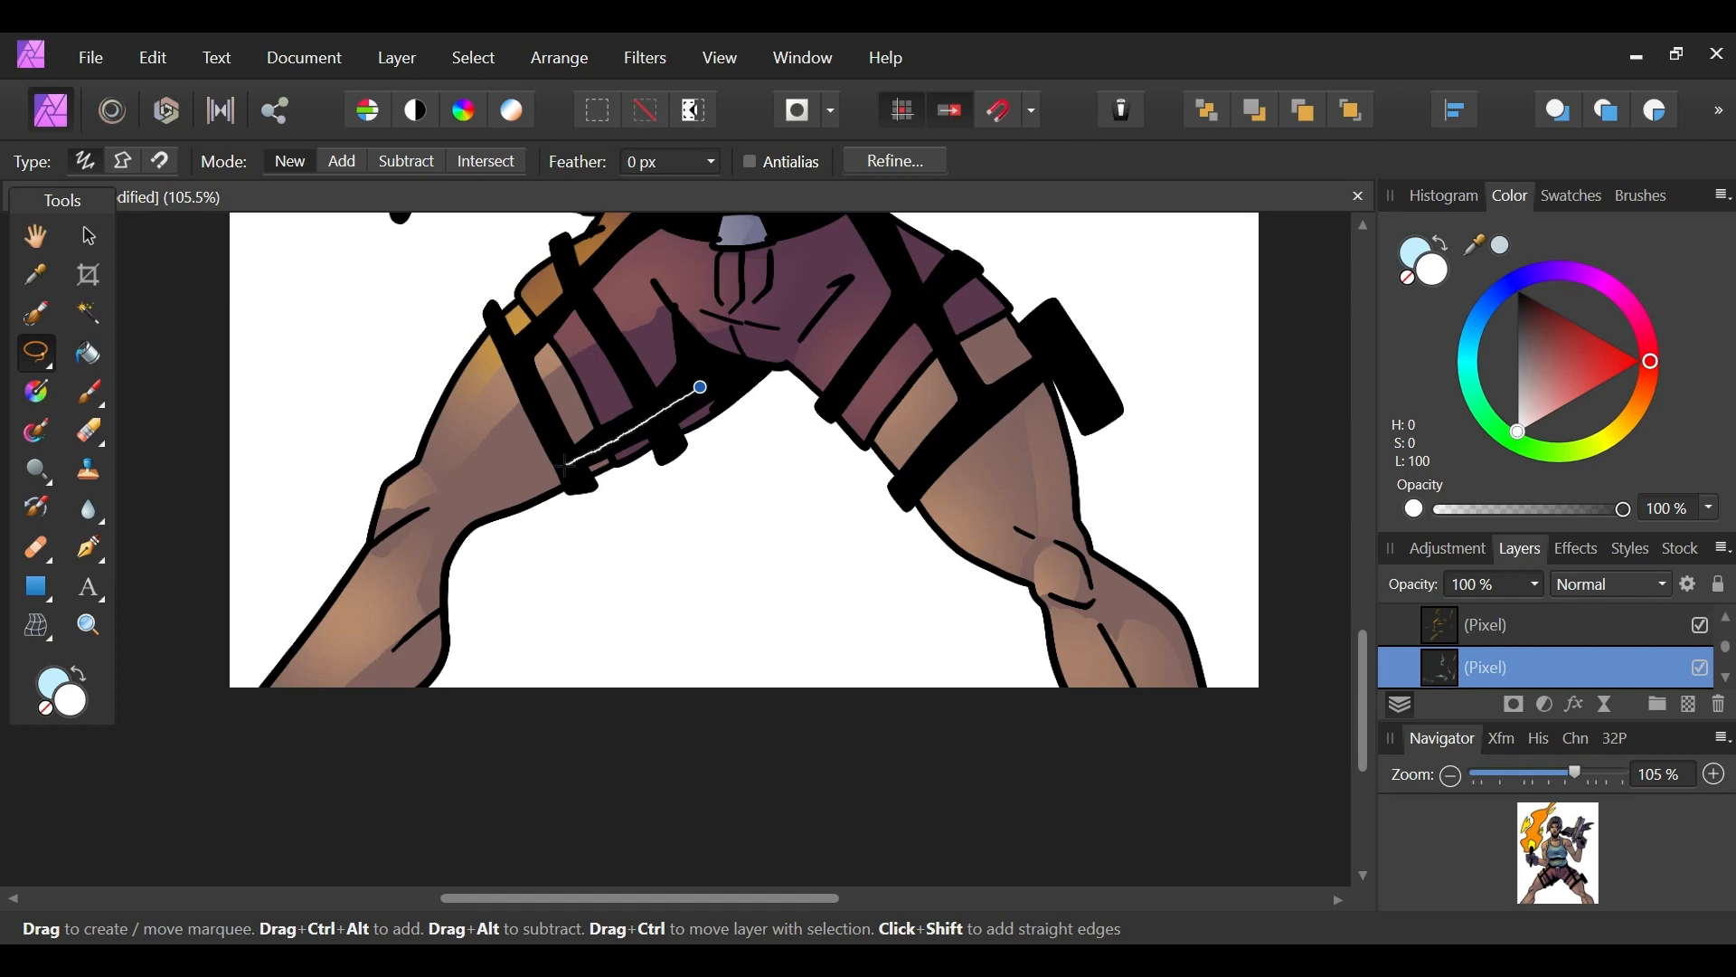
pyautogui.moveTo(476, 533)
pyautogui.mouseDown()
pyautogui.moveTo(596, 501)
pyautogui.moveTo(699, 446)
pyautogui.mouseUp()
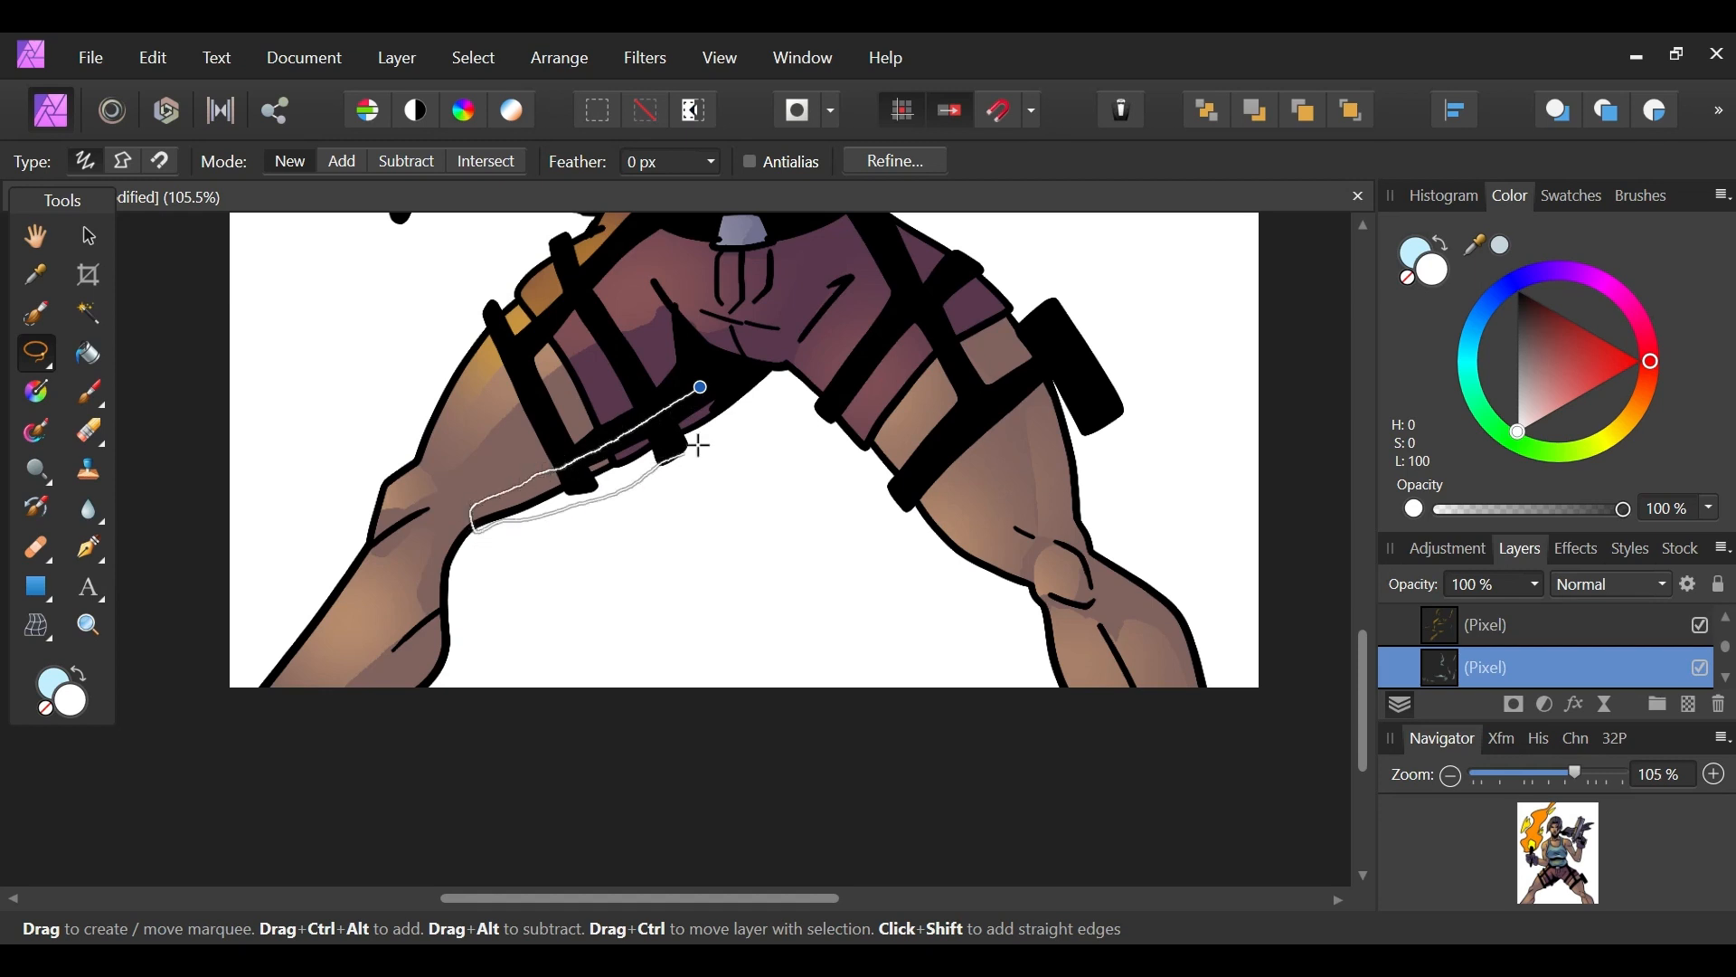
pyautogui.moveTo(736, 372); pyautogui.dragTo(702, 387)
pyautogui.press('b')
pyautogui.press('x')
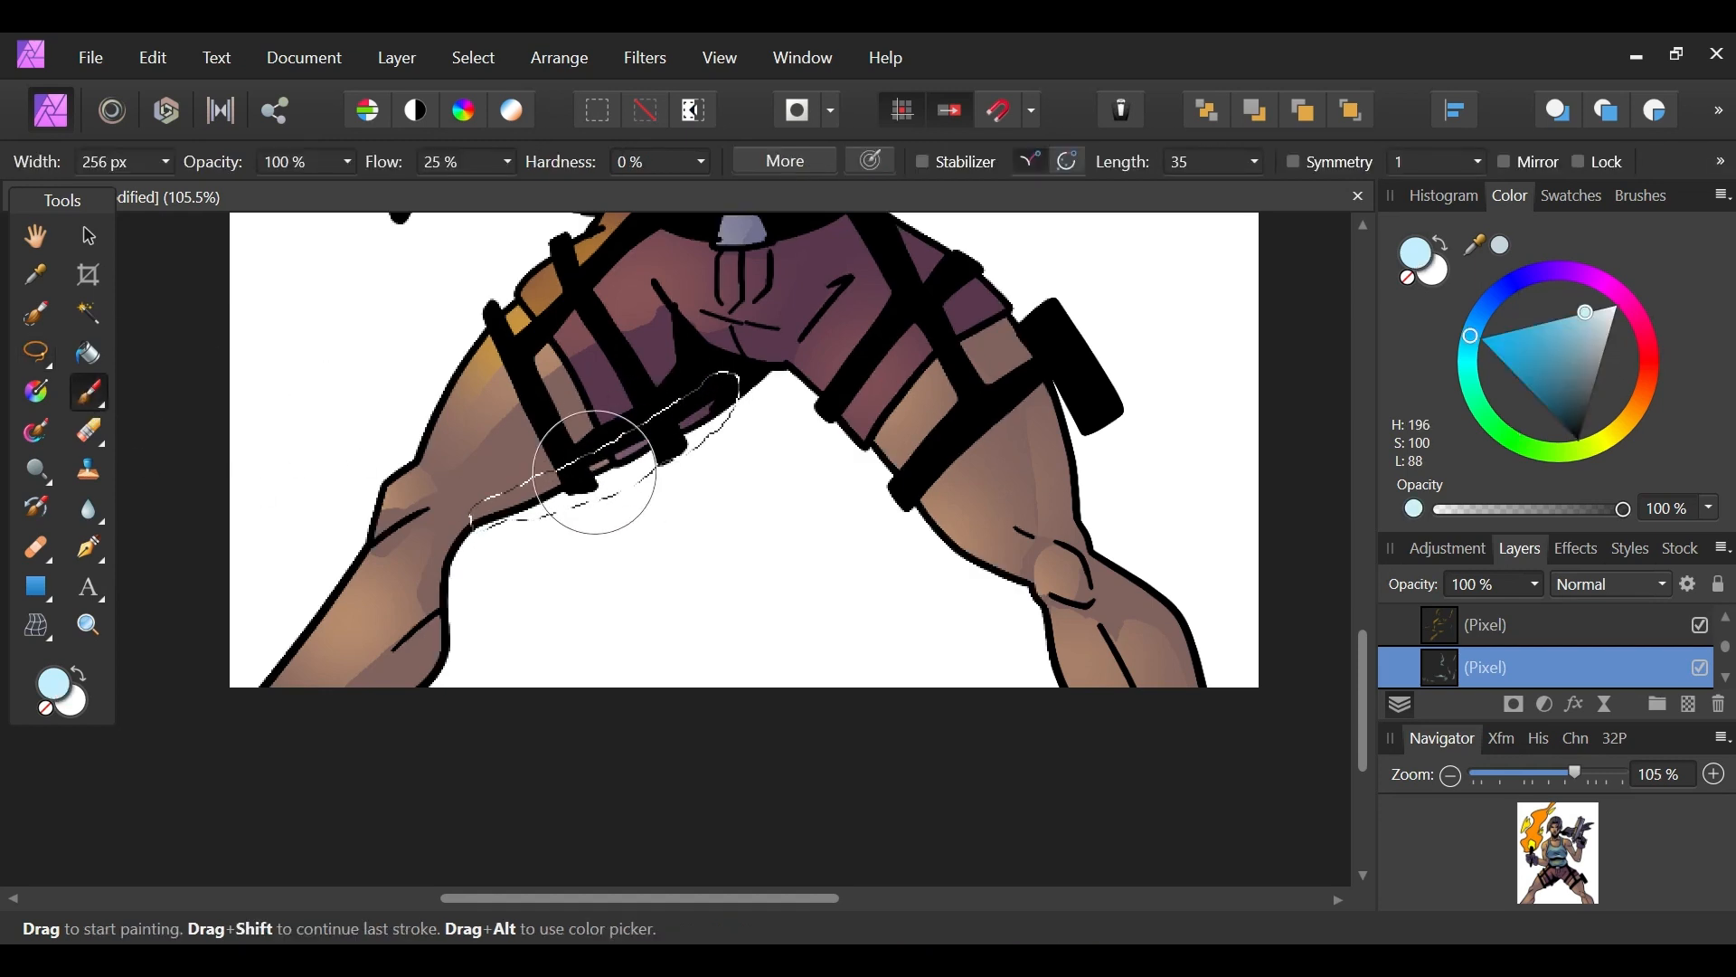
pyautogui.moveTo(565, 478)
pyautogui.mouseDown()
pyautogui.moveTo(685, 427)
pyautogui.moveTo(601, 465)
pyautogui.mouseUp()
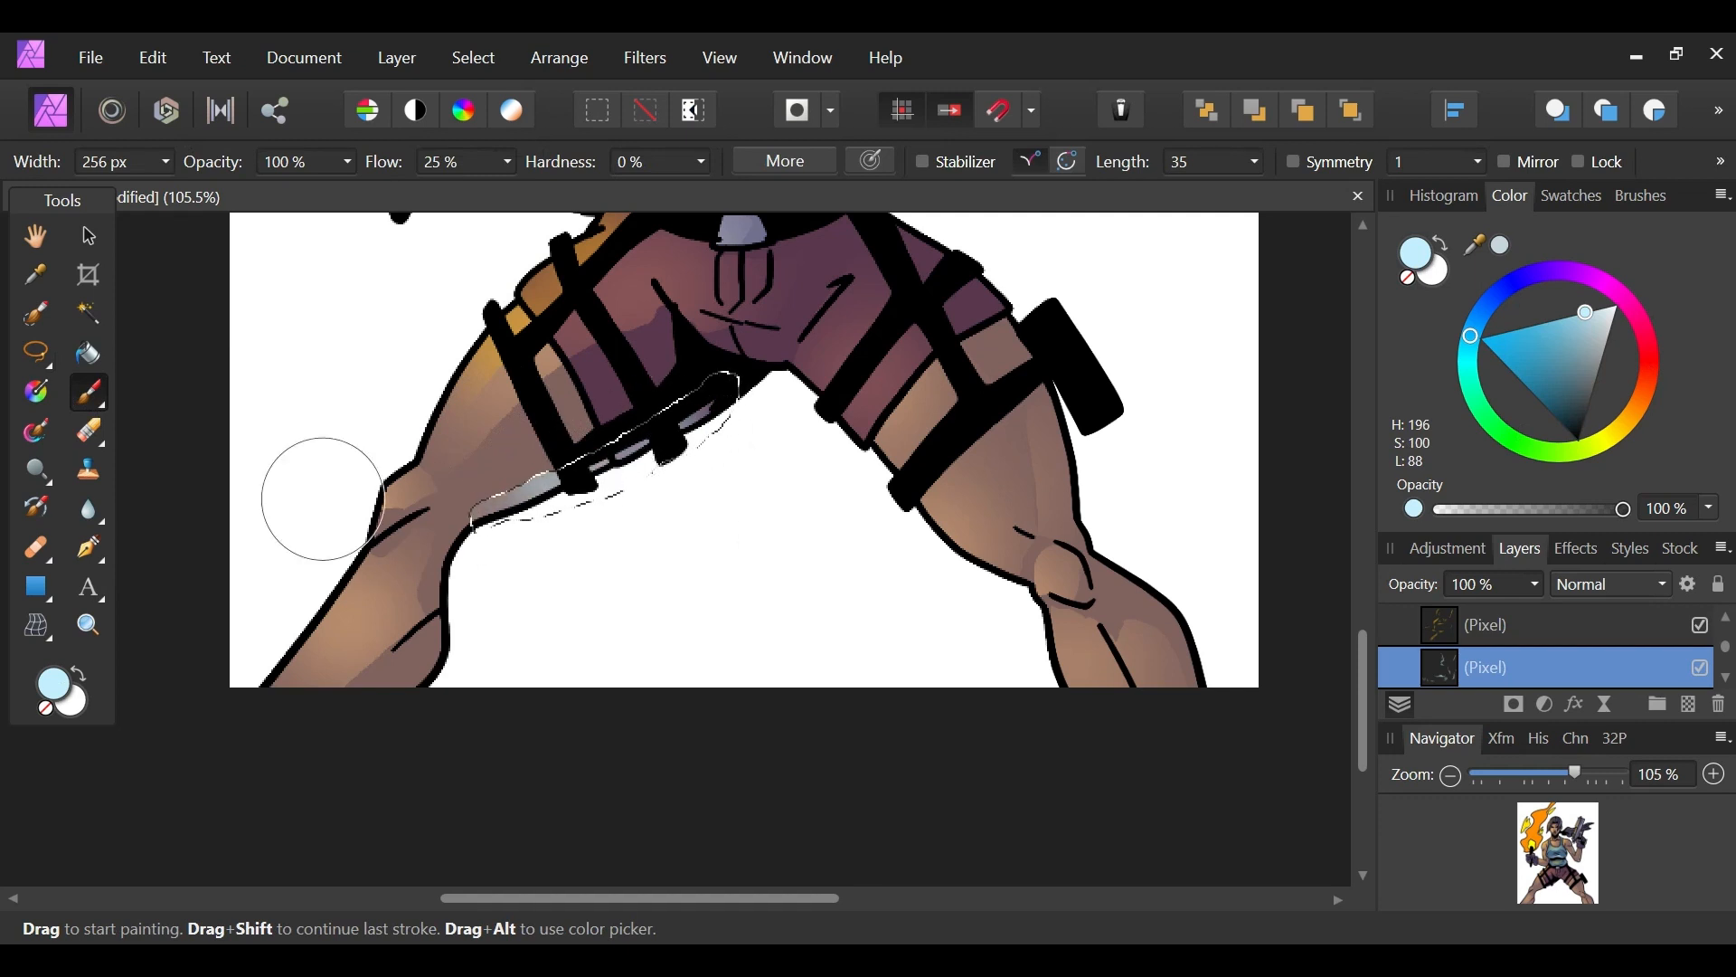
pyautogui.click(37, 354)
pyautogui.hotkey('ctrl', 'd')
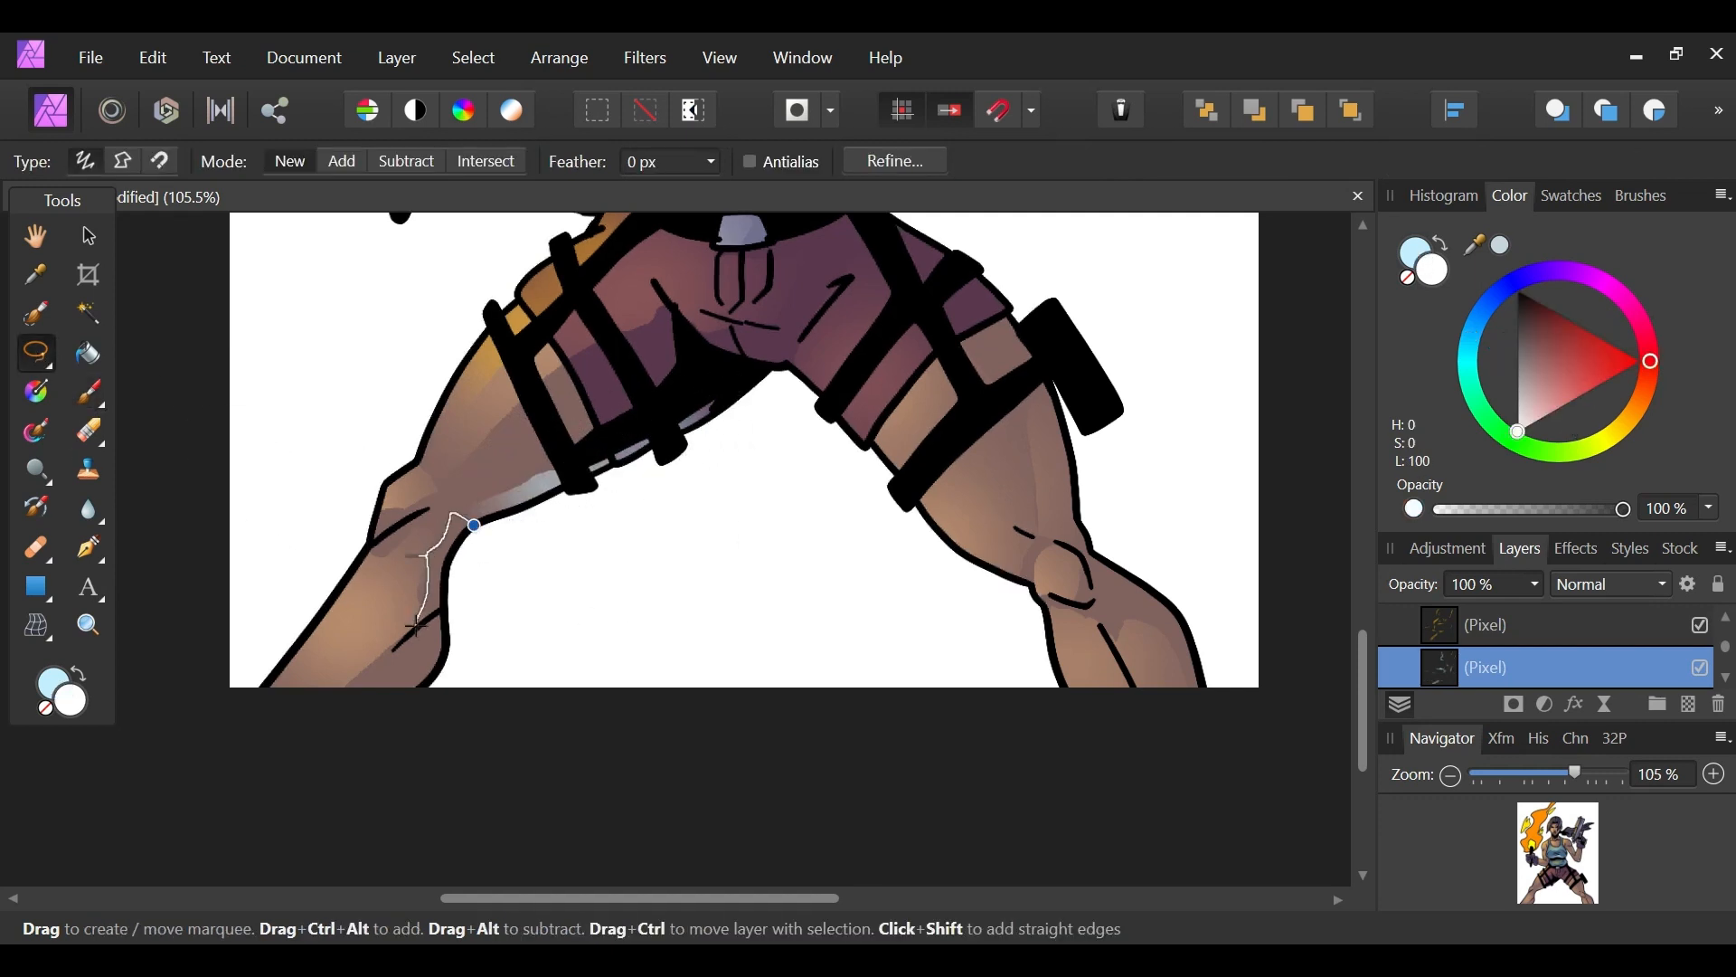
# Step: Select the inner edge of the torch-side leg just below the knee freehand, softly paint it pale blue, and deselect
pyautogui.moveTo(477, 534); pyautogui.dragTo(474, 527)
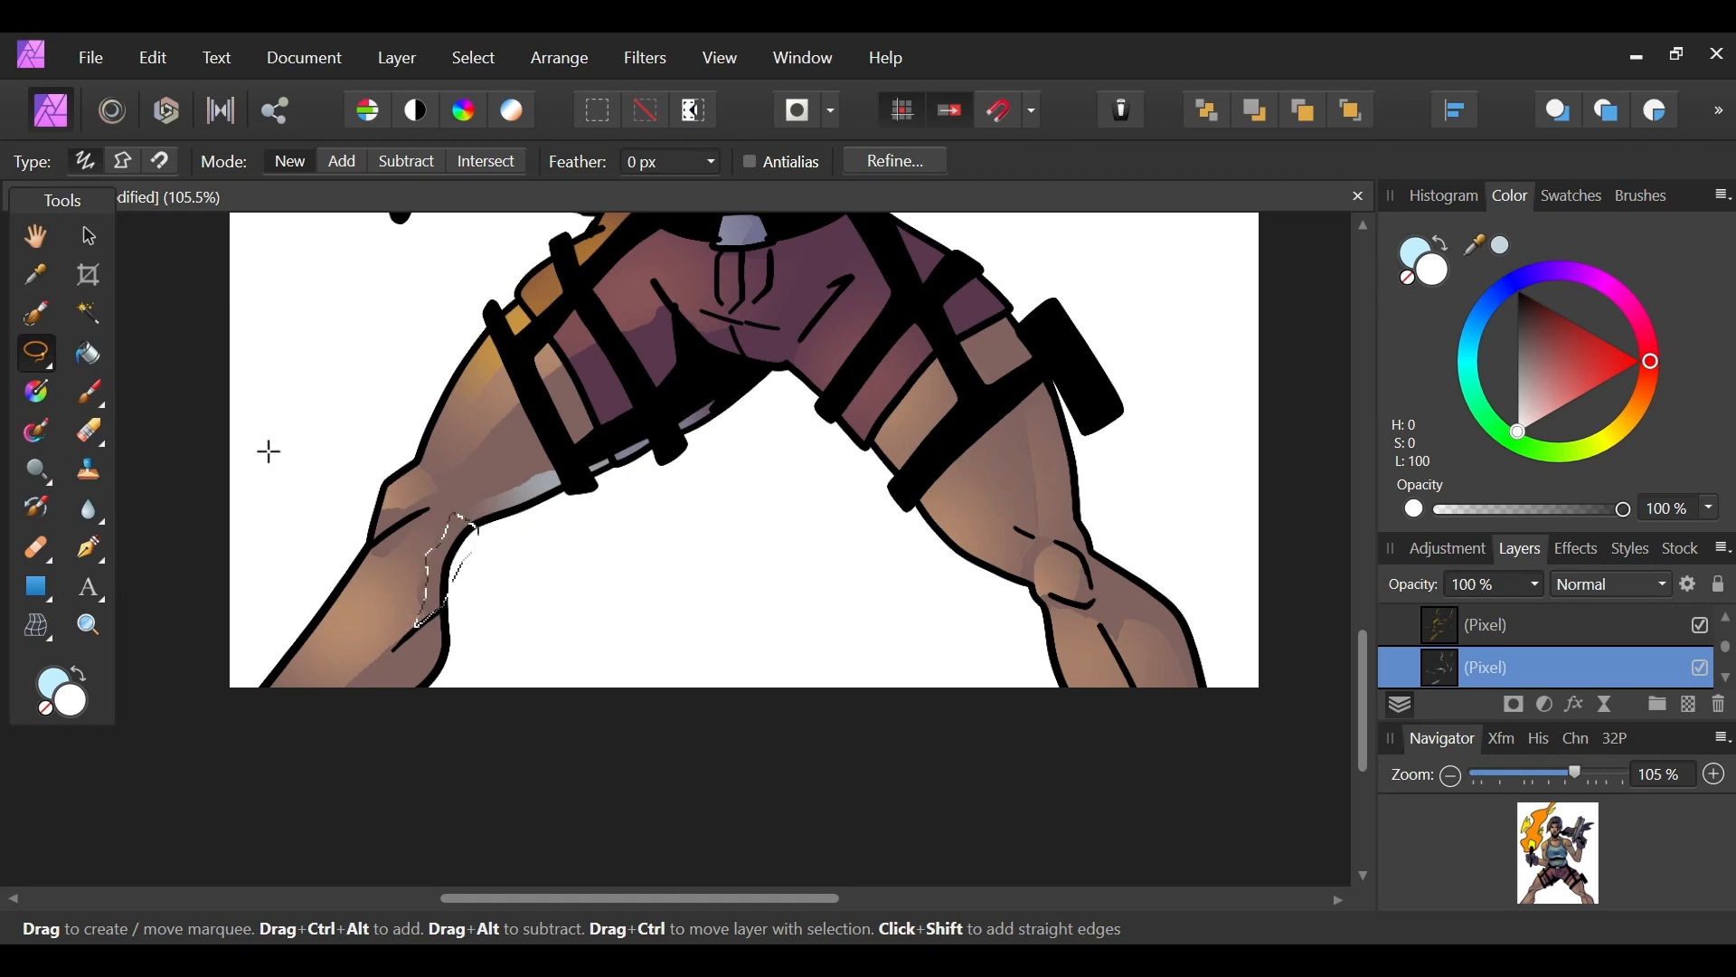
pyautogui.click(88, 392)
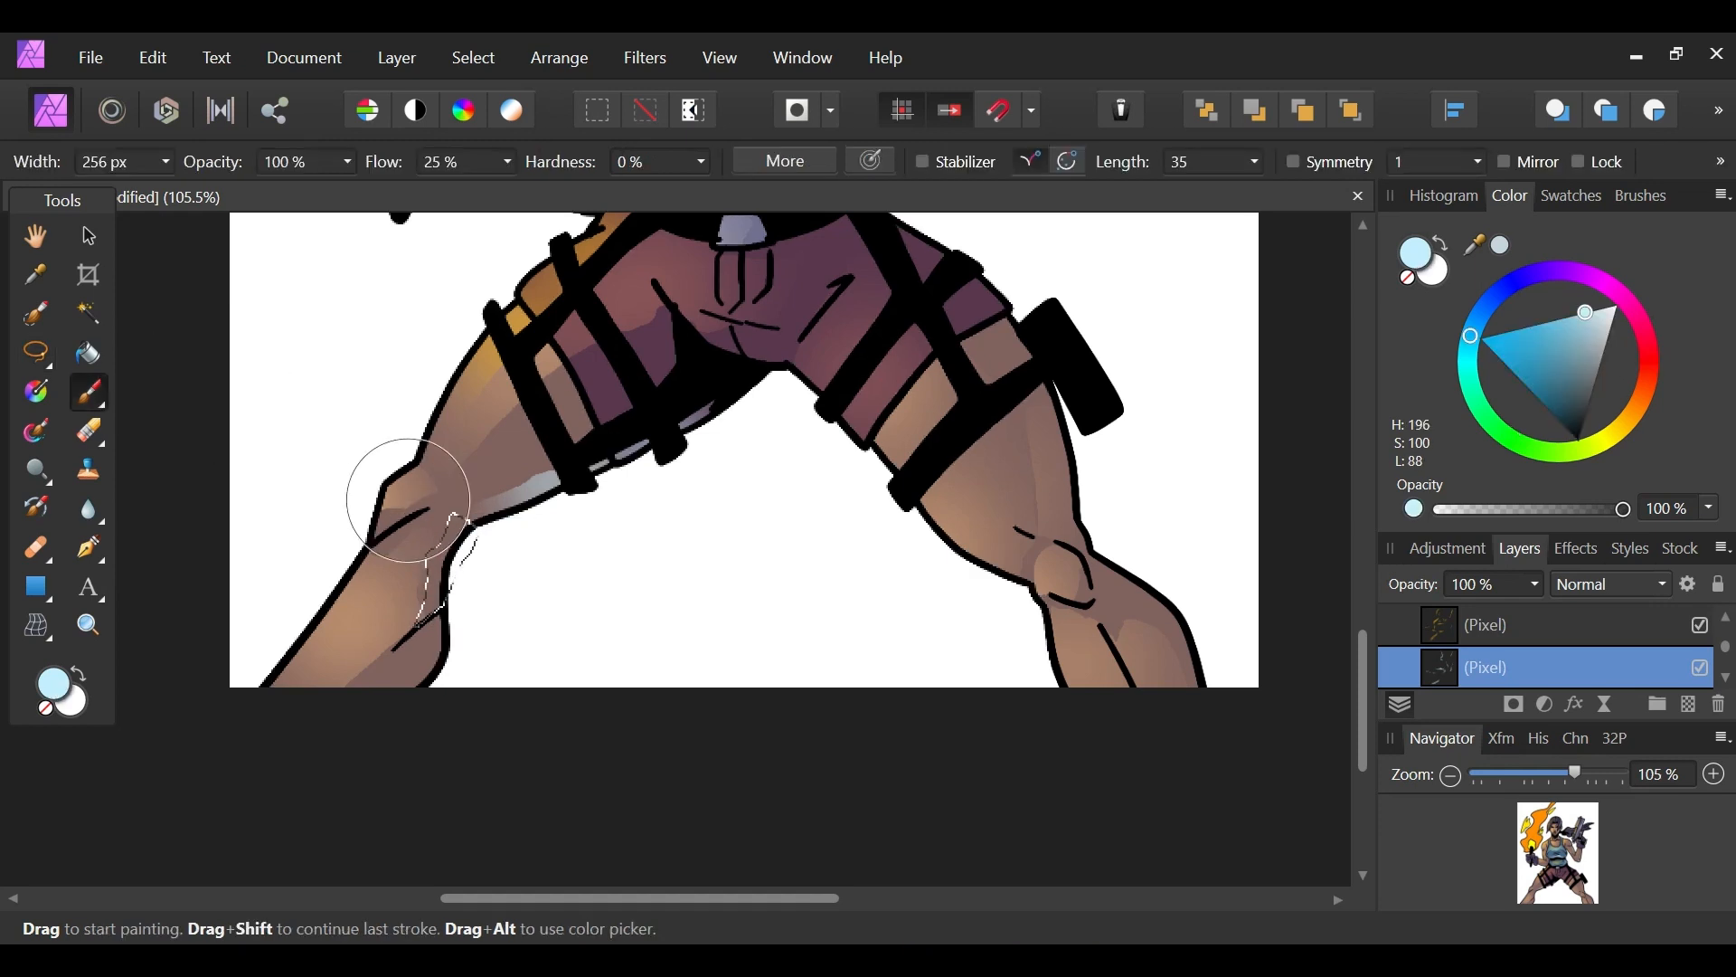
pyautogui.click(37, 355)
pyautogui.hotkey('ctrl', 'd')
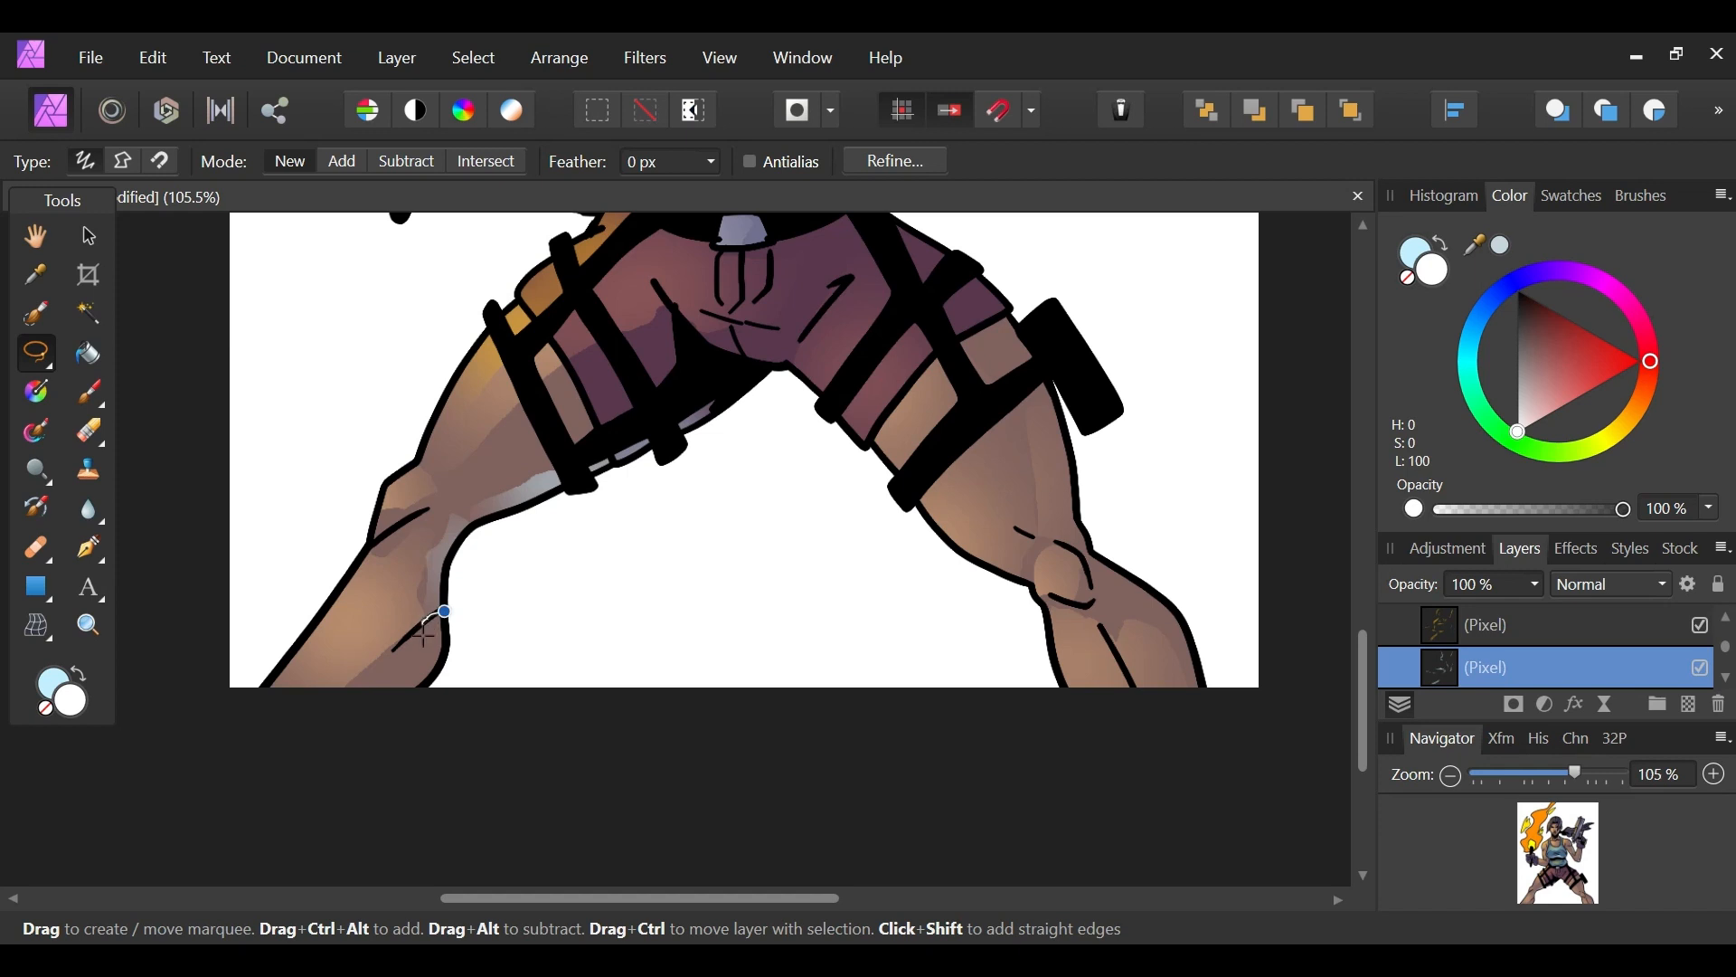
# Step: Select the inner edge of the torch-side calf near the canvas bottom freehand and softly paint it pale blue
pyautogui.moveTo(385, 717); pyautogui.dragTo(462, 624)
pyautogui.click(88, 392)
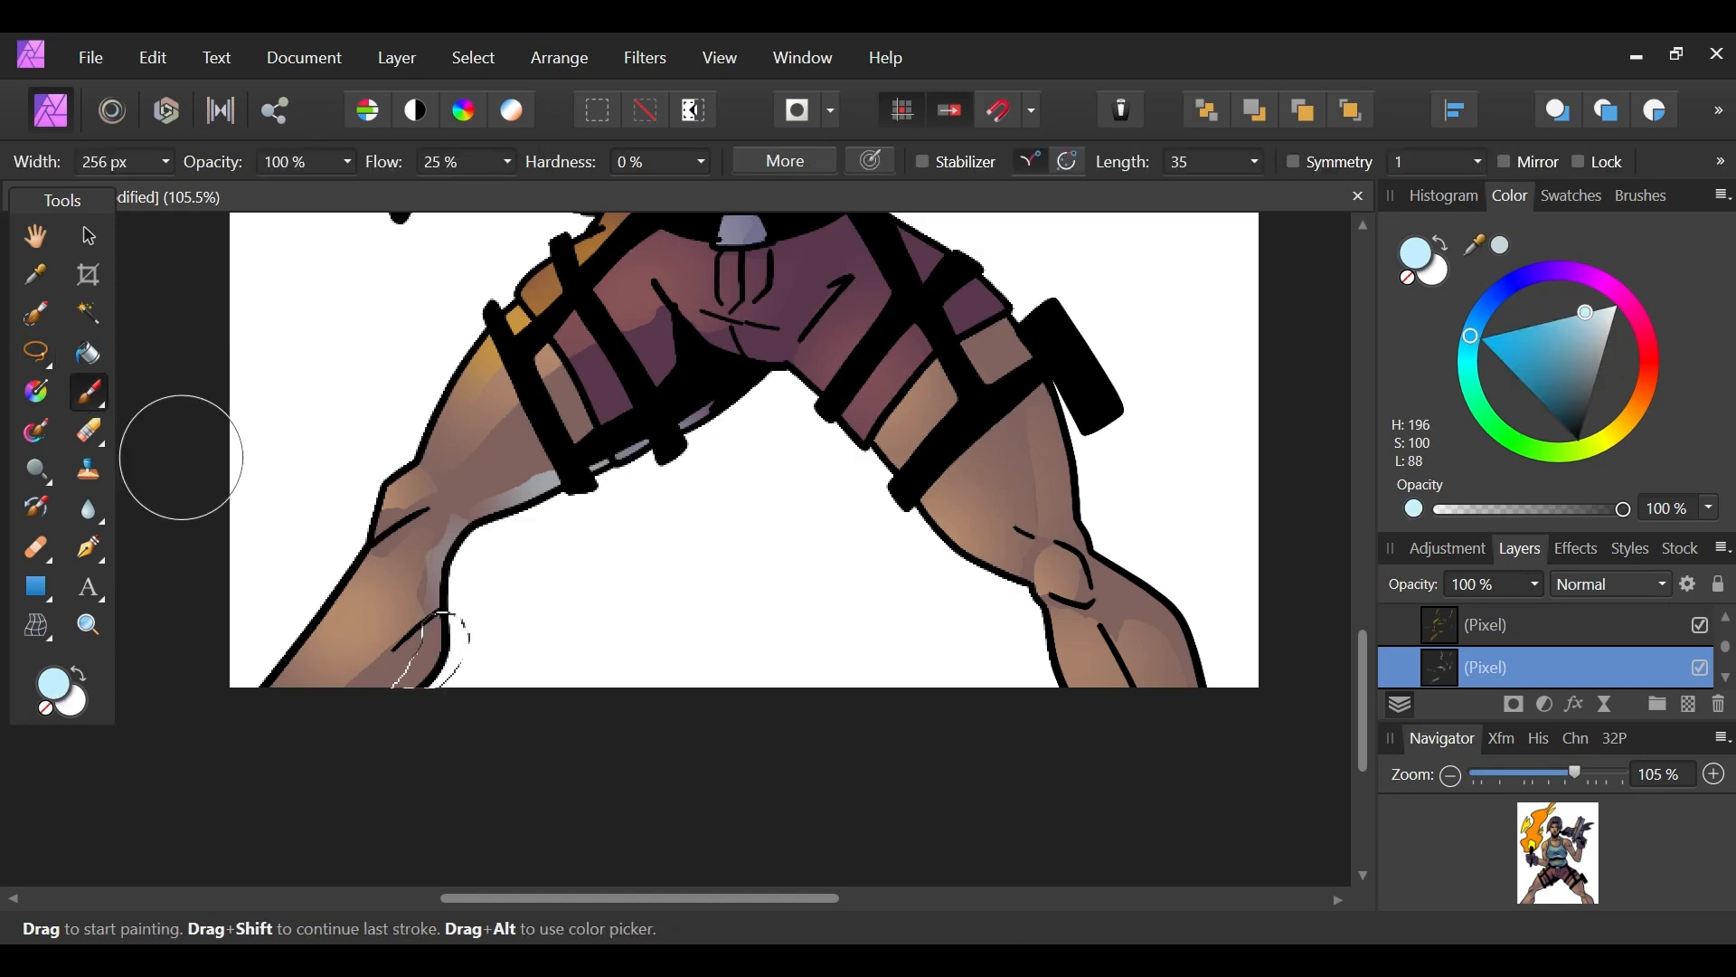
pyautogui.click(37, 355)
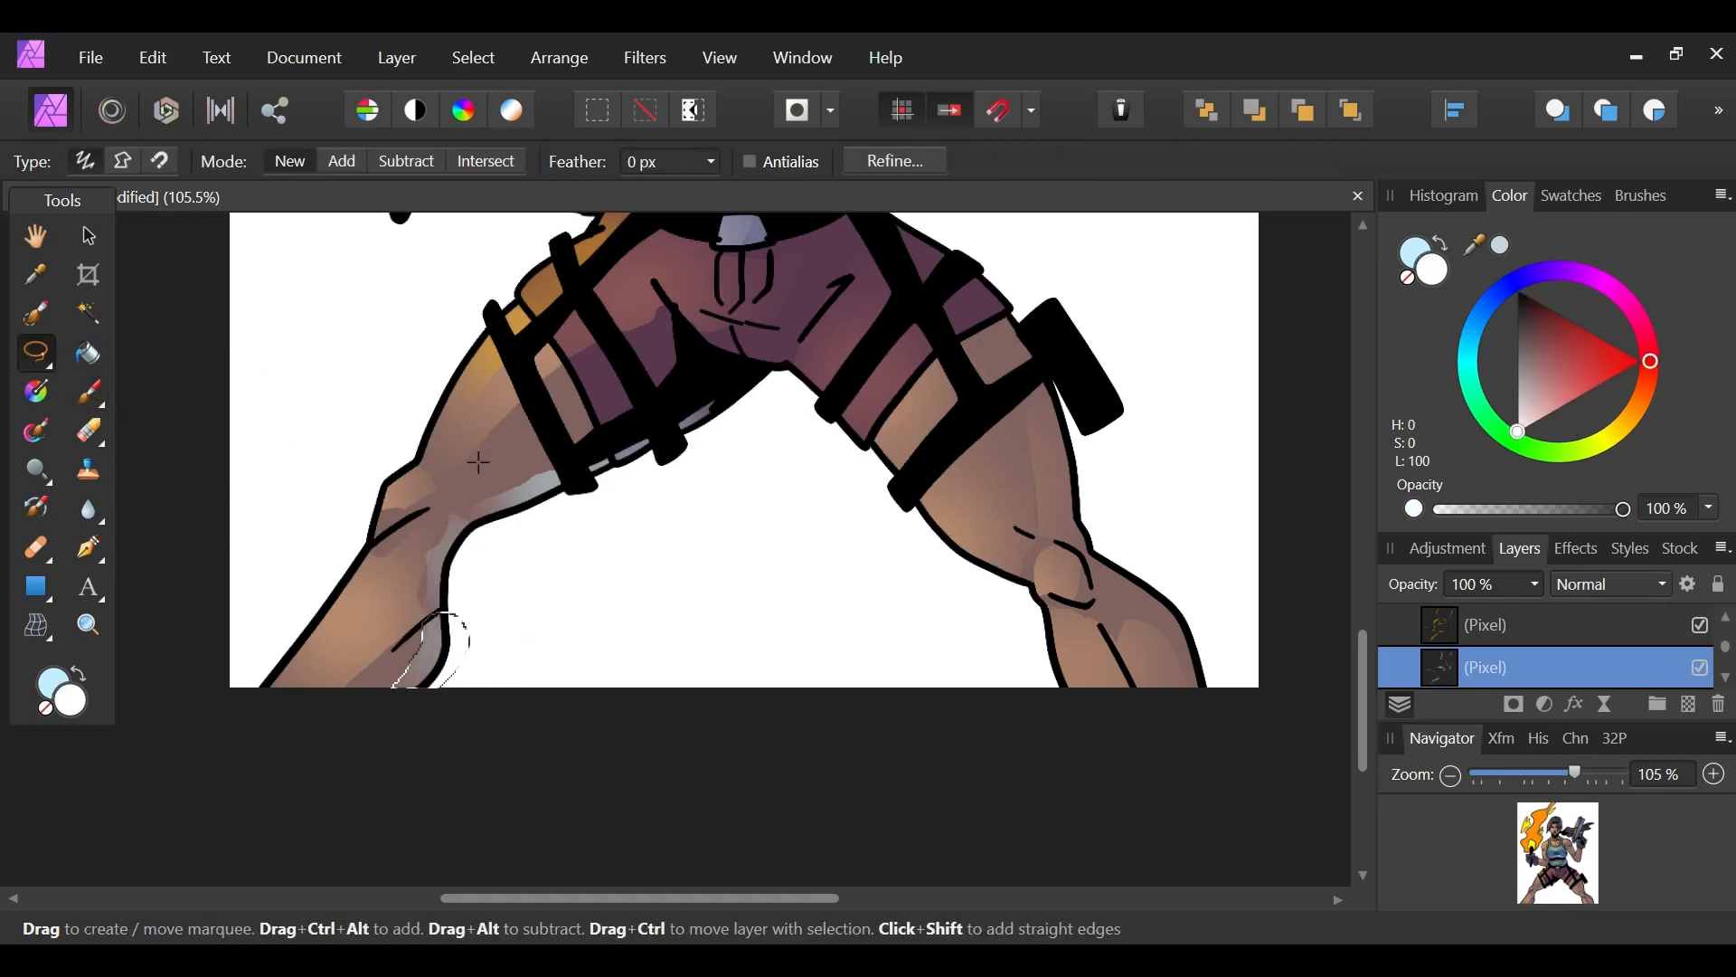
# Step: Select the outer edge of the gun-side leg from hip to calf freehand, softly paint it pale blue, and deselect
pyautogui.moveTo(1565, 891); pyautogui.dragTo(1568, 894)
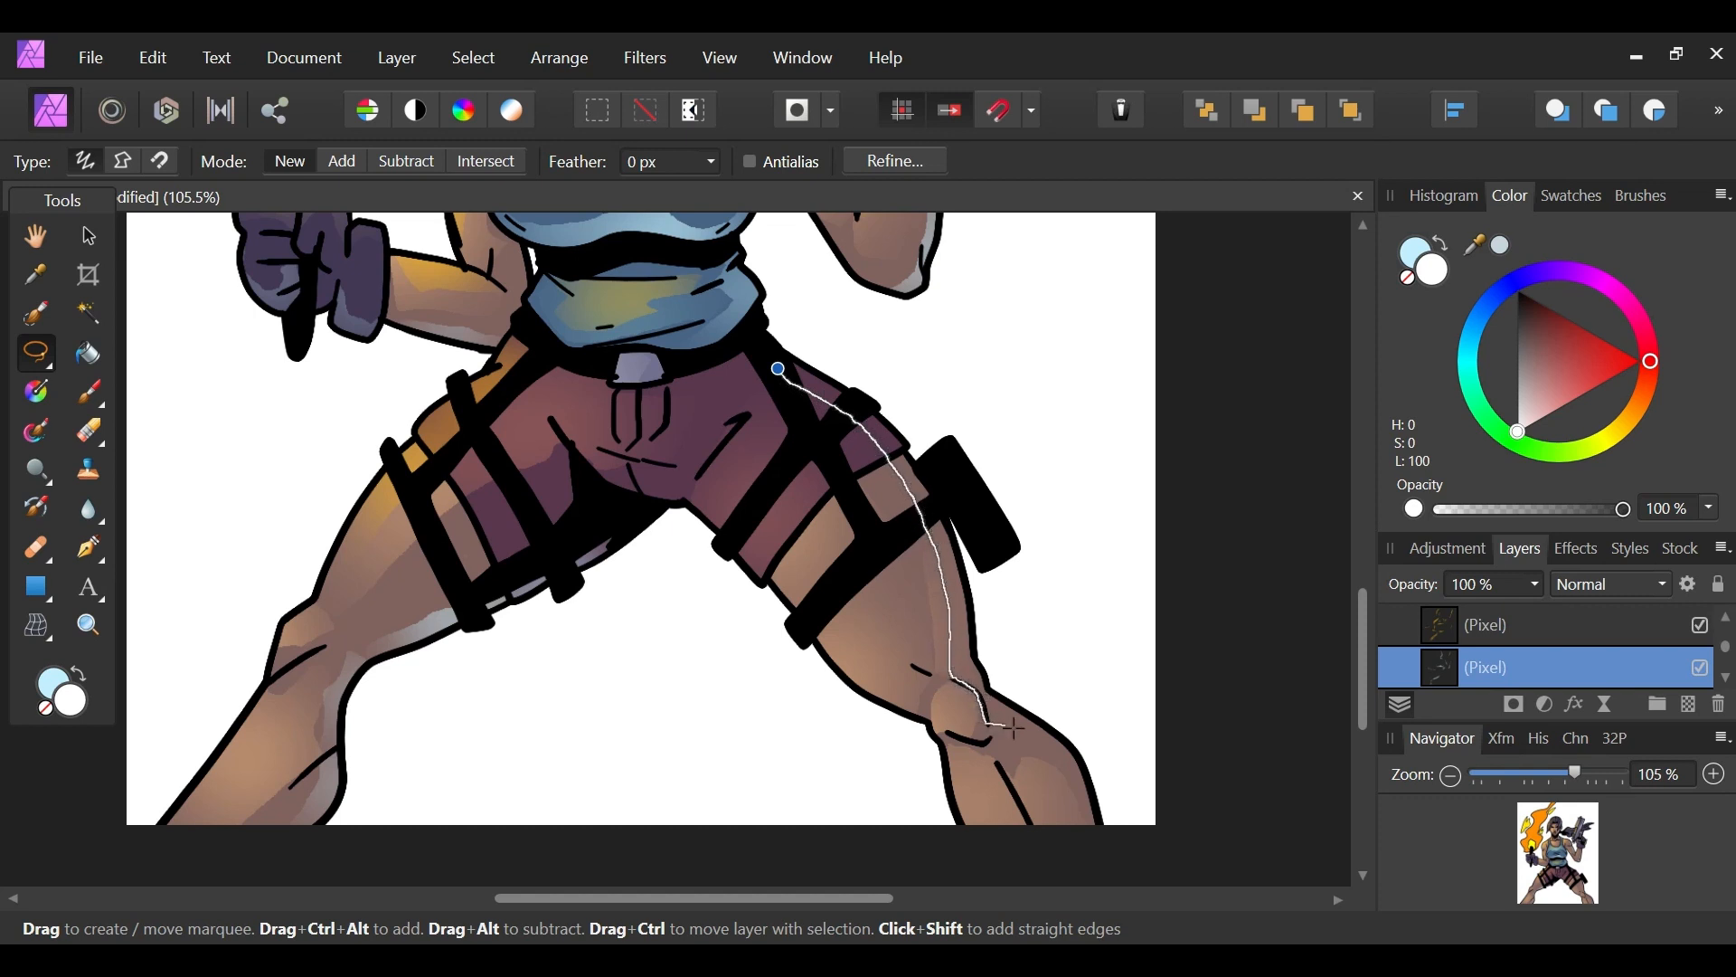
pyautogui.moveTo(1128, 760)
pyautogui.mouseDown()
pyautogui.moveTo(1106, 609)
pyautogui.moveTo(1025, 439)
pyautogui.moveTo(776, 345)
pyautogui.mouseUp()
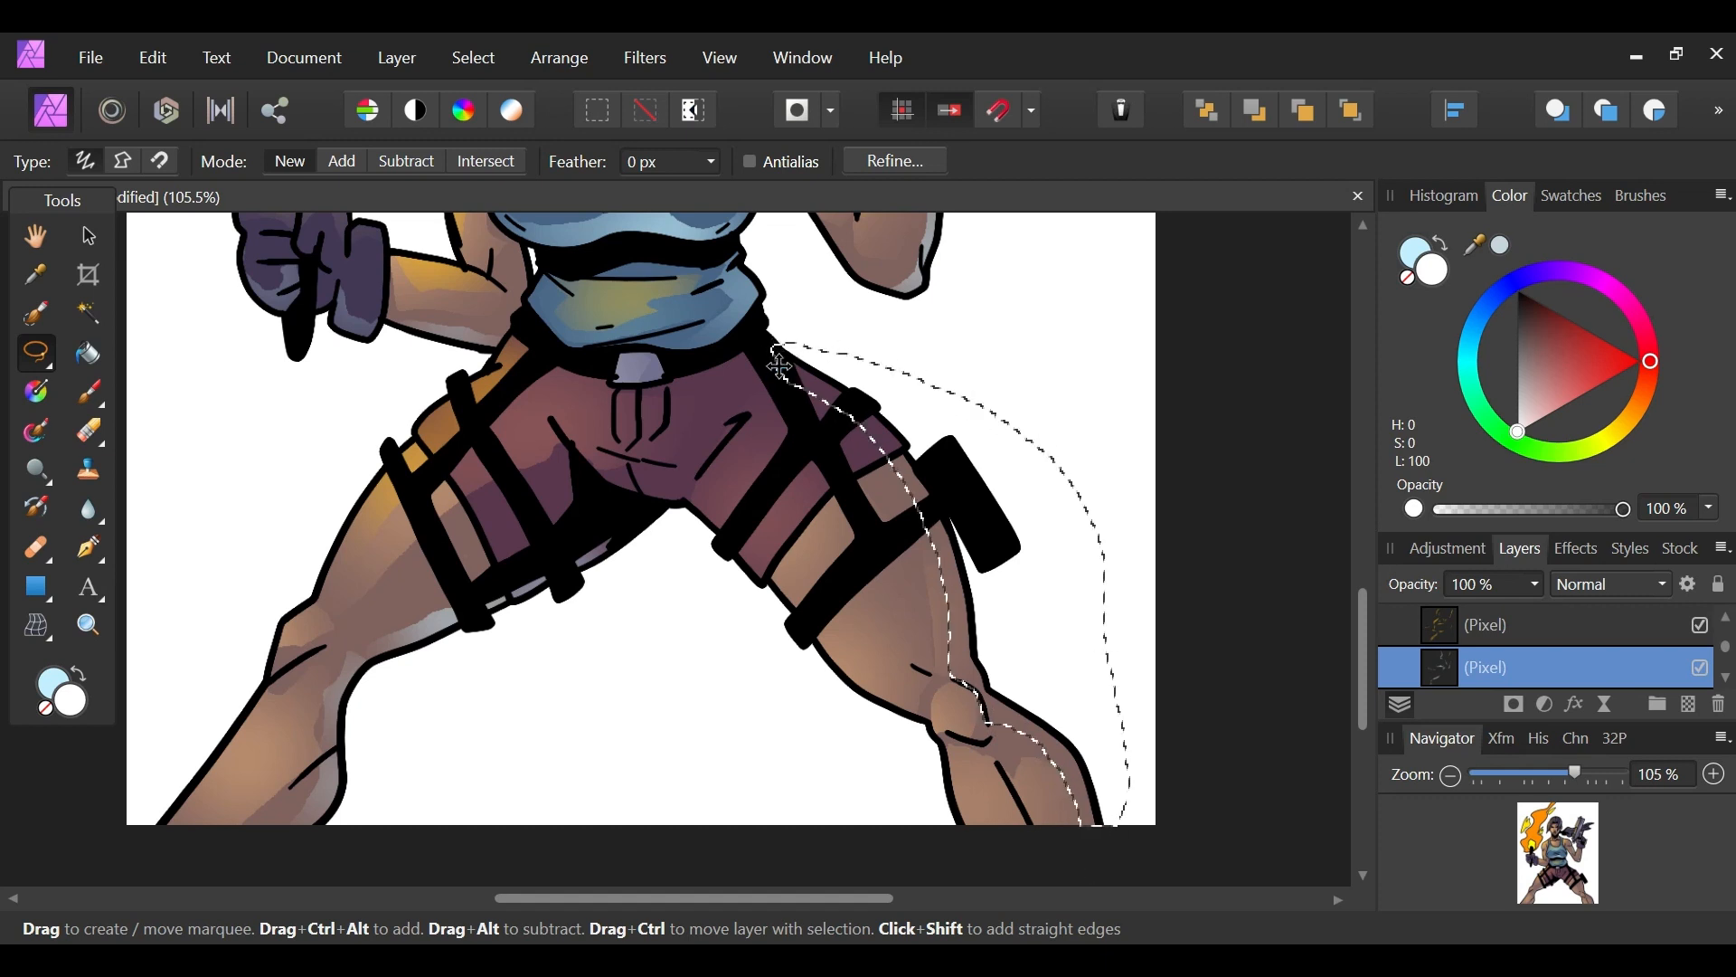
pyautogui.click(88, 392)
pyautogui.moveTo(876, 442)
pyautogui.mouseDown()
pyautogui.moveTo(950, 554)
pyautogui.moveTo(980, 673)
pyautogui.moveTo(1072, 774)
pyautogui.mouseUp()
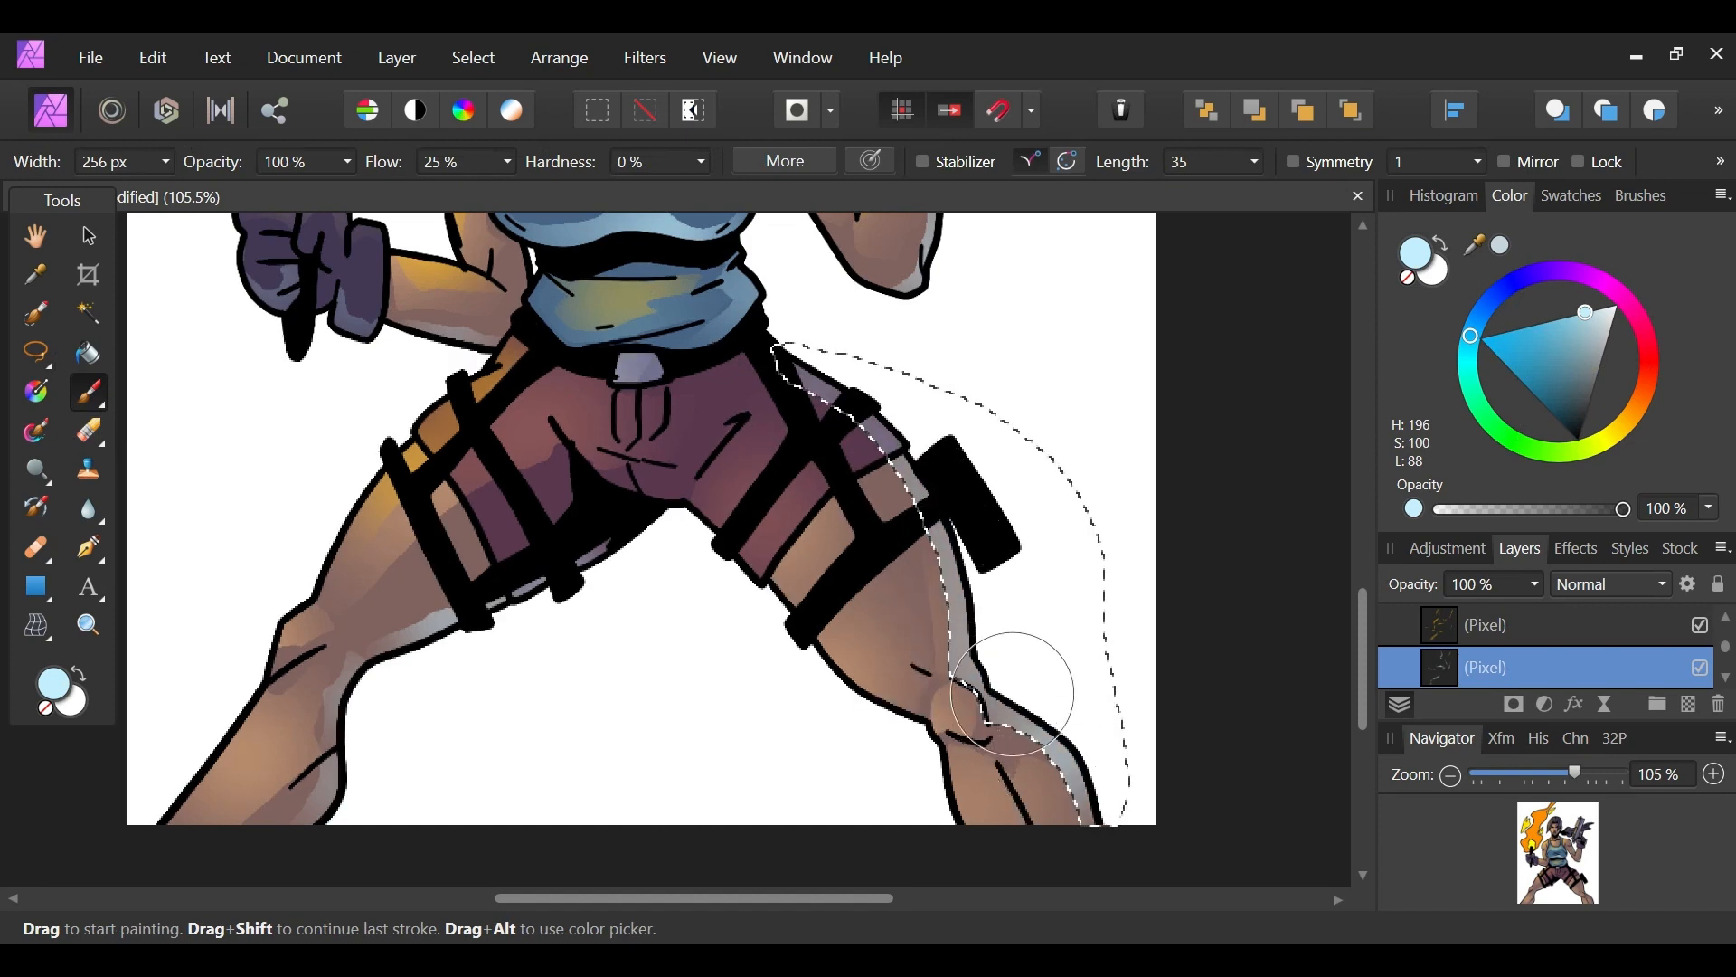
pyautogui.click(35, 352)
pyautogui.click(696, 670)
pyautogui.moveTo(1576, 774); pyautogui.dragTo(1535, 776)
pyautogui.moveTo(1558, 845); pyautogui.dragTo(1496, 779)
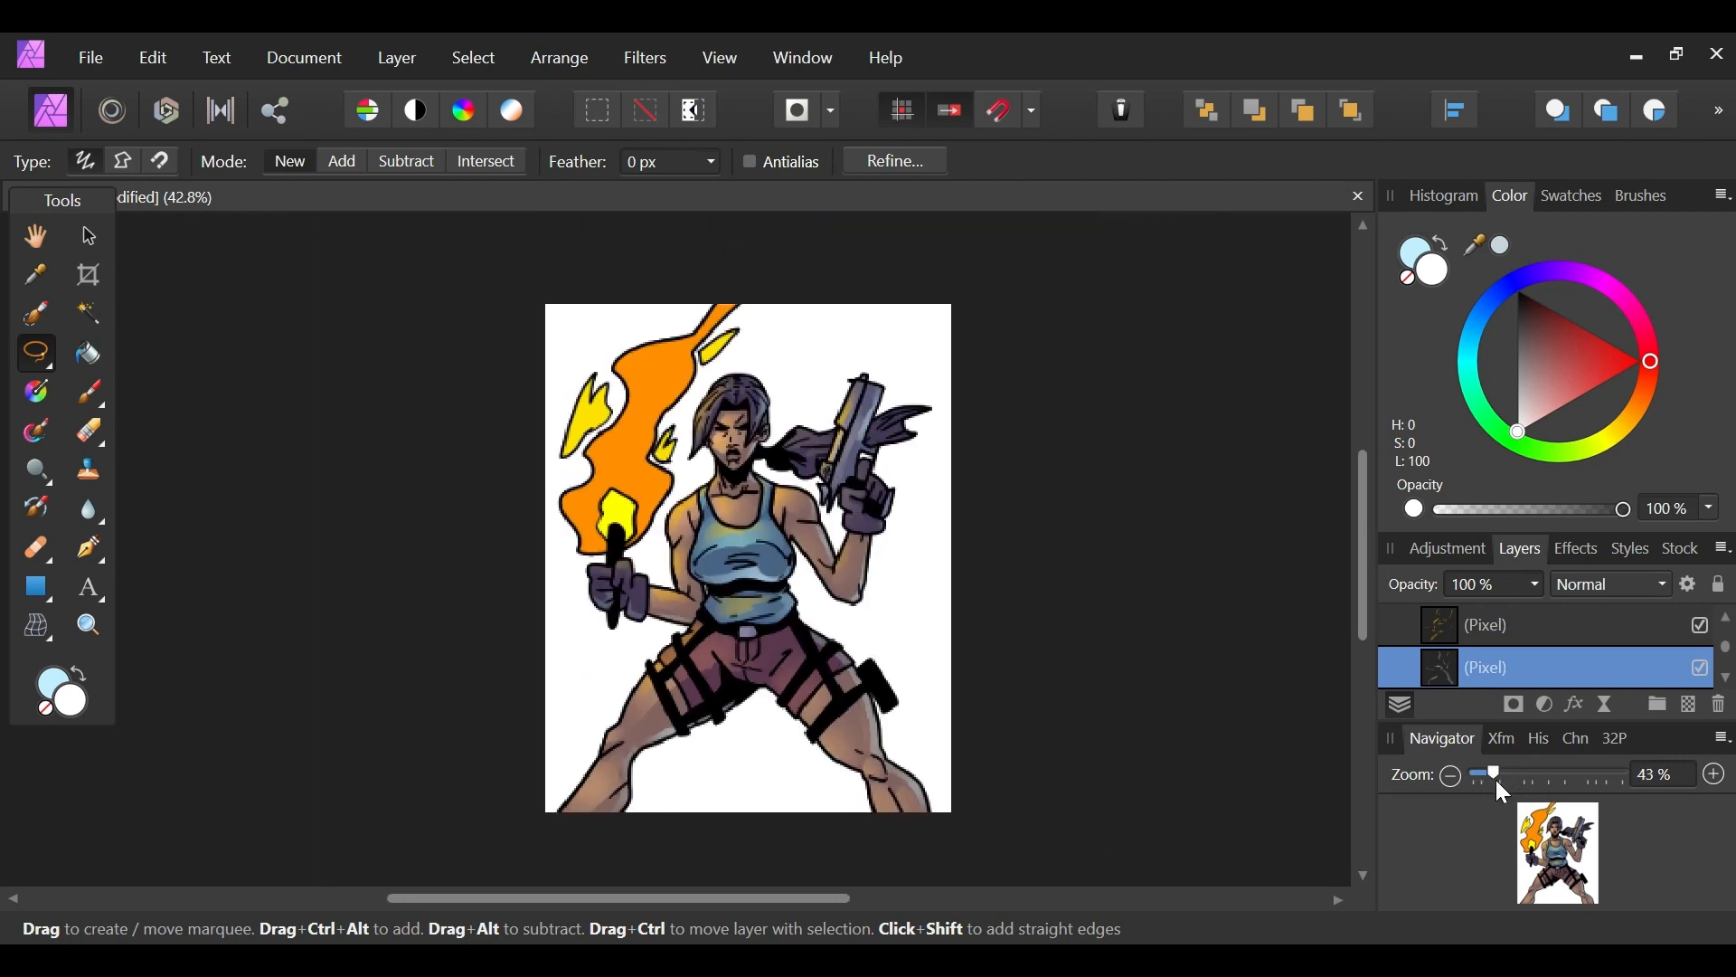
# Step: Add a new pixel layer directly above the pale blue rim-light layer
pyautogui.moveTo(1544, 845); pyautogui.dragTo(1549, 869)
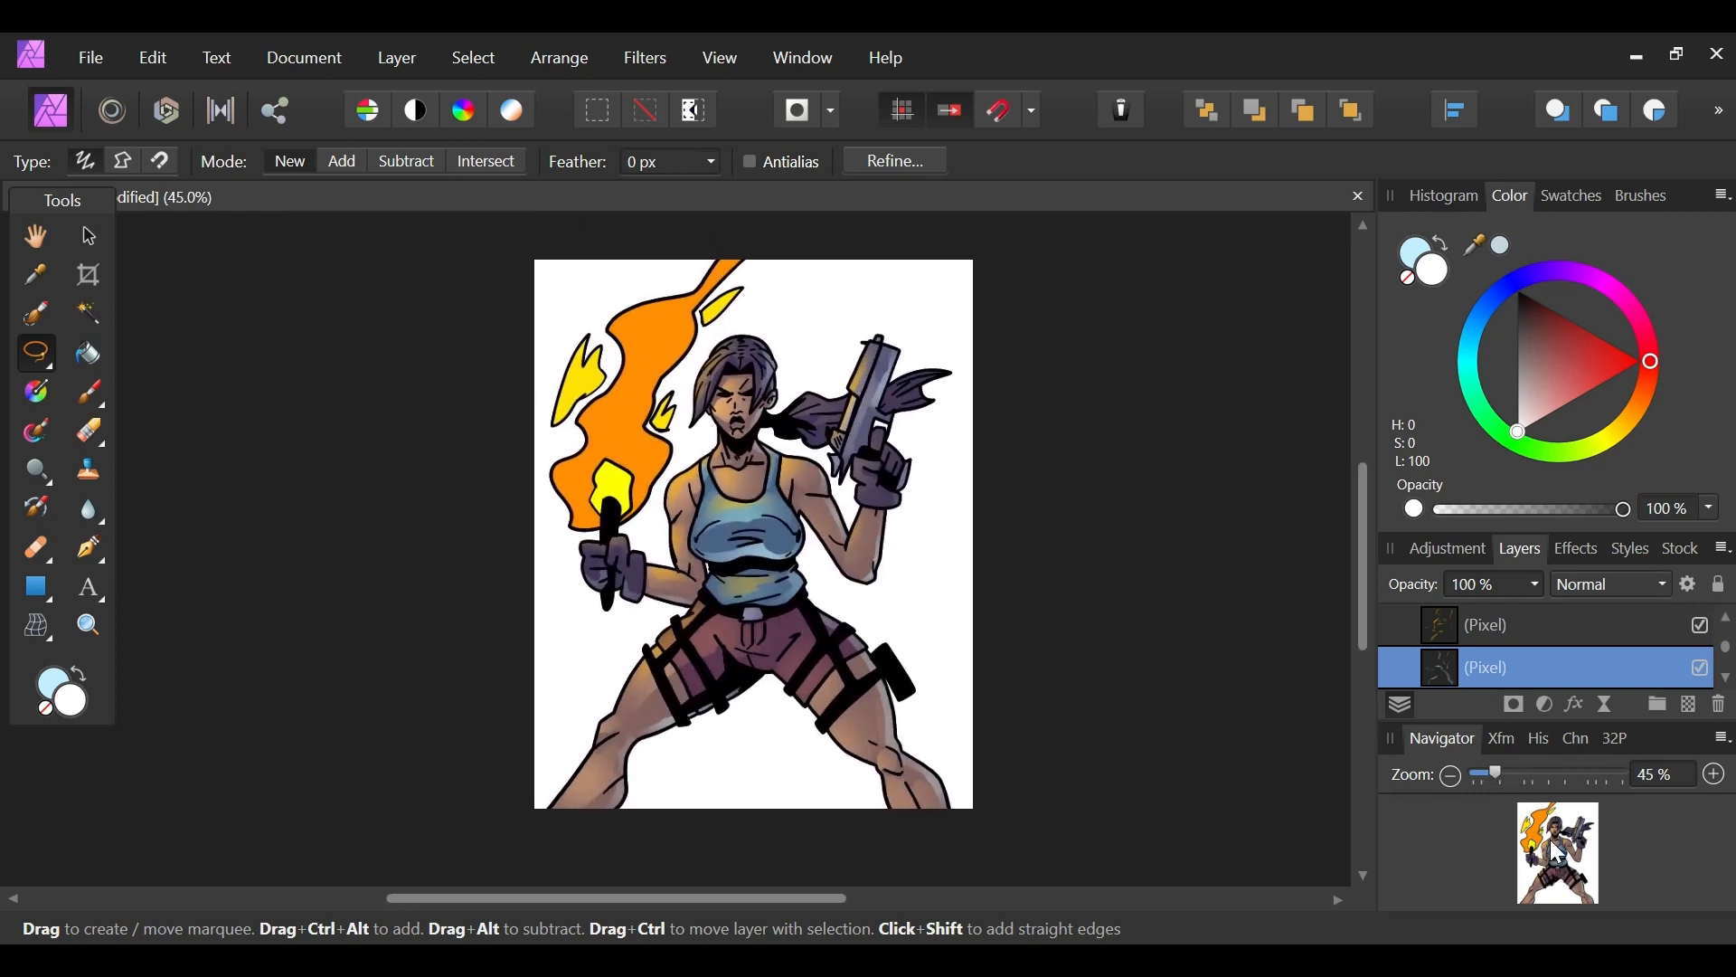
pyautogui.moveTo(1497, 782)
pyautogui.mouseDown()
pyautogui.moveTo(1518, 774)
pyautogui.moveTo(1501, 779)
pyautogui.mouseUp()
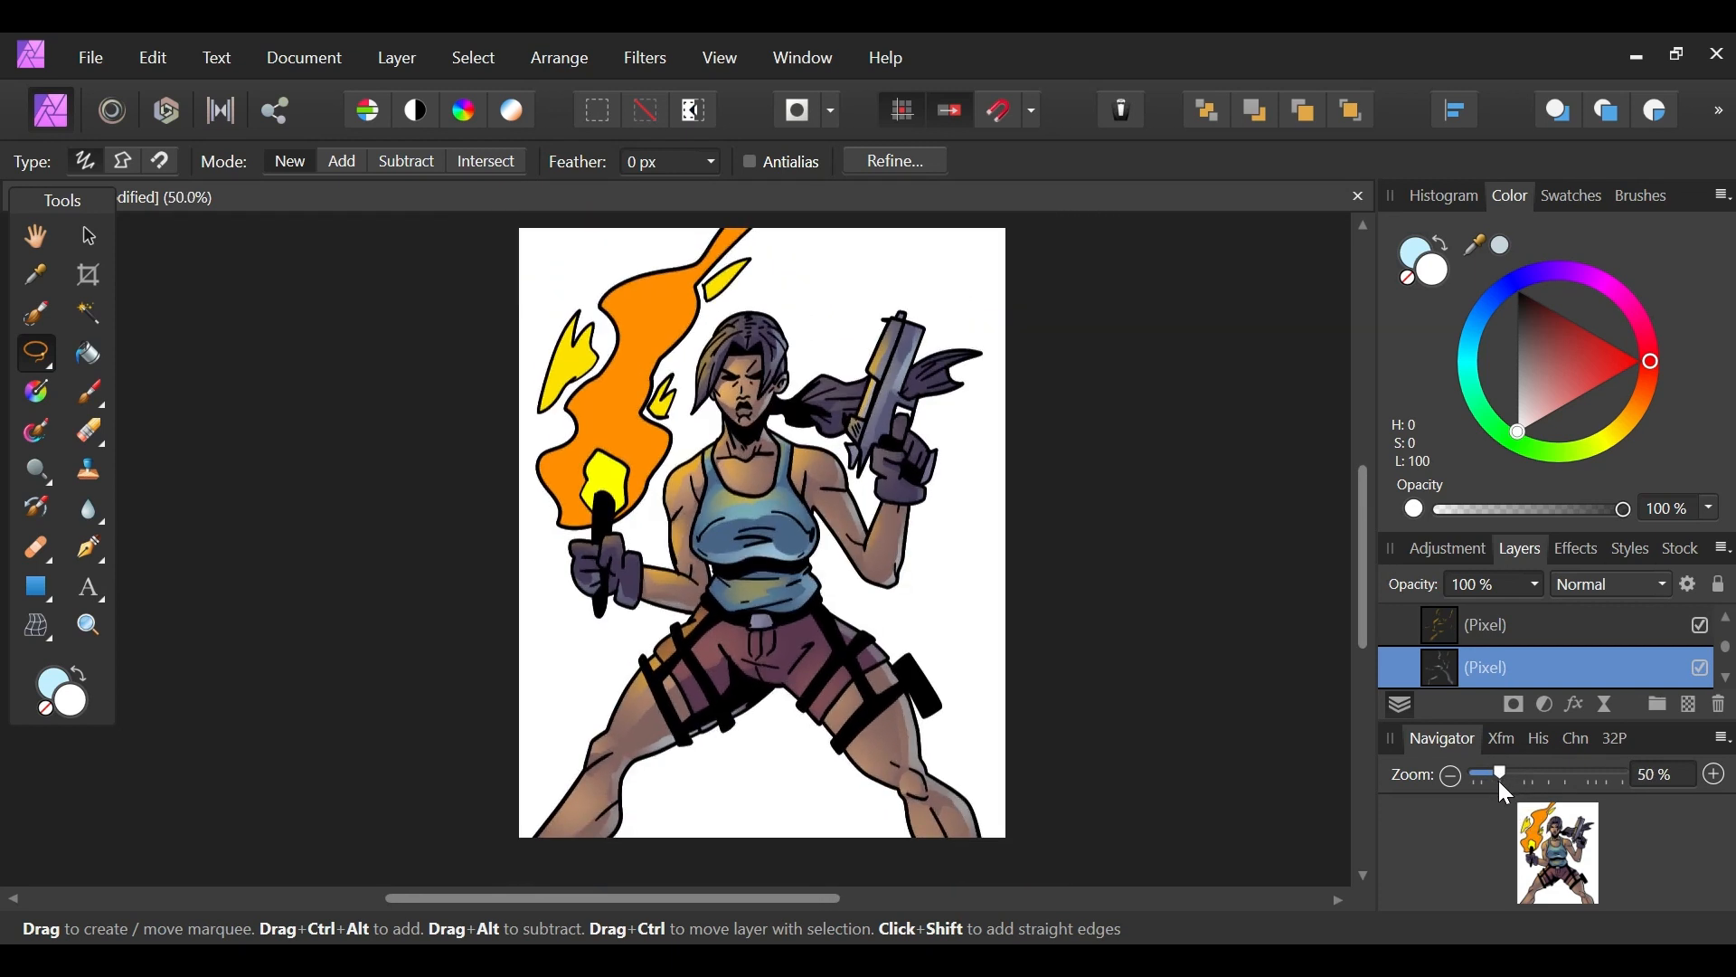
pyautogui.moveTo(1551, 869); pyautogui.dragTo(1546, 863)
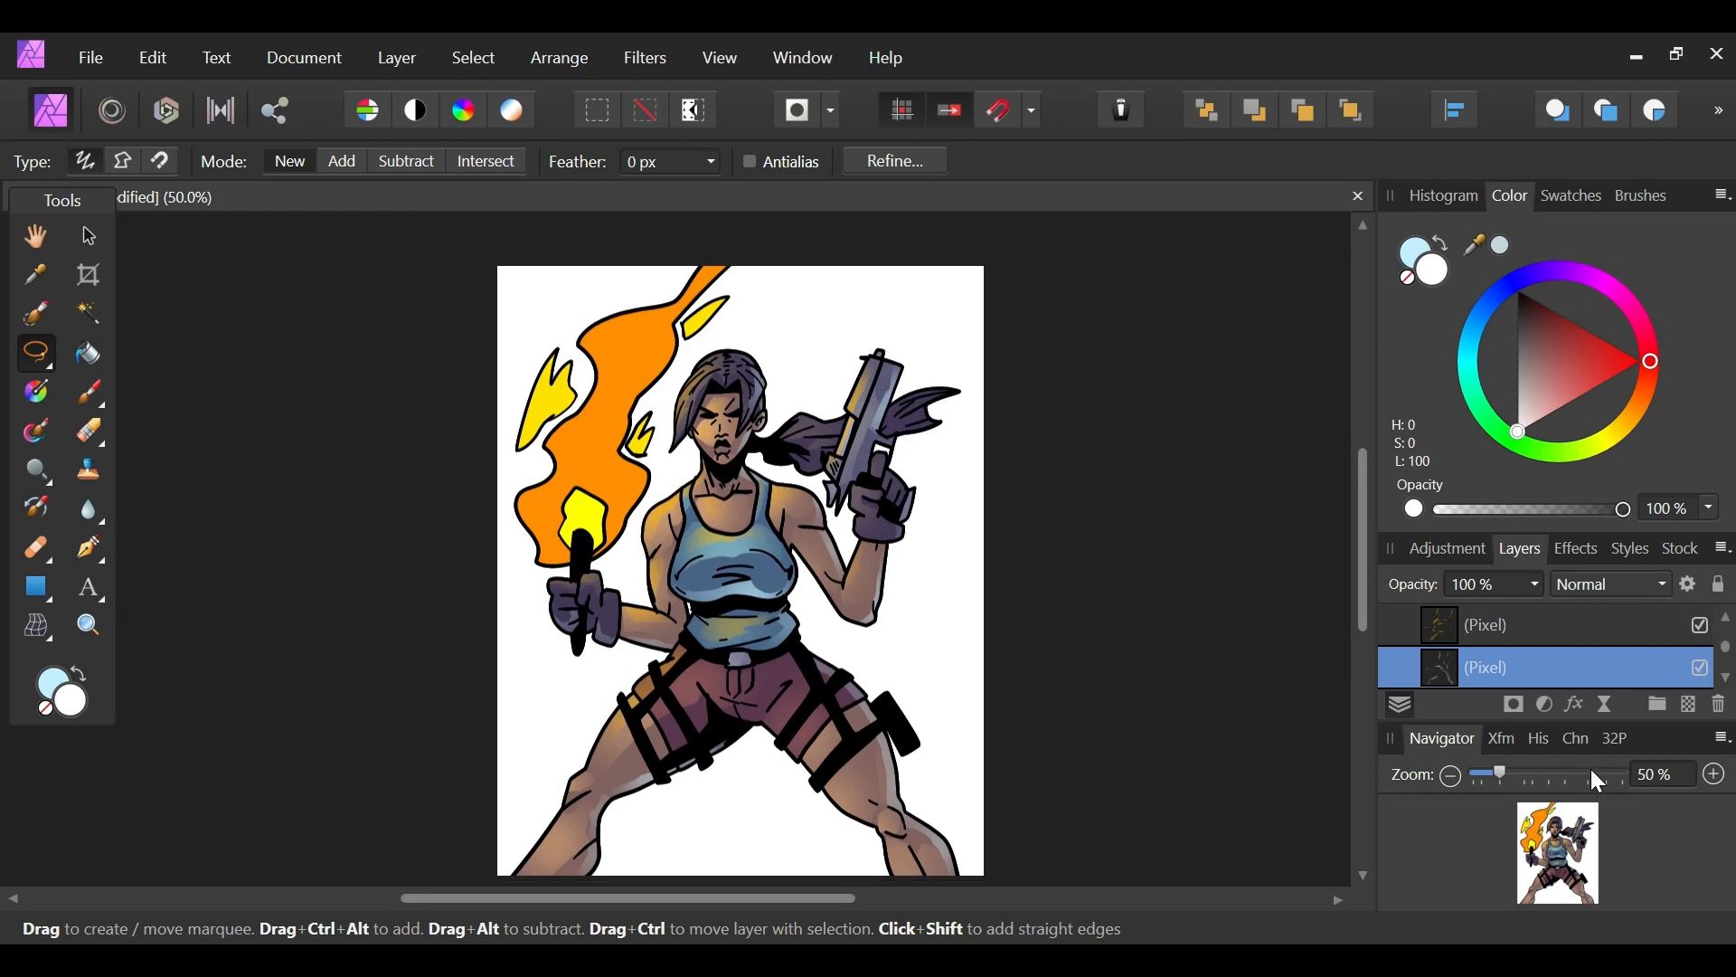
pyautogui.click(1692, 705)
# Step: Select a diagonal band across the upper part of the gun freehand, softly paint it white, and deselect
pyautogui.moveTo(1511, 776); pyautogui.dragTo(1592, 775)
pyautogui.moveTo(1565, 852); pyautogui.dragTo(1575, 821)
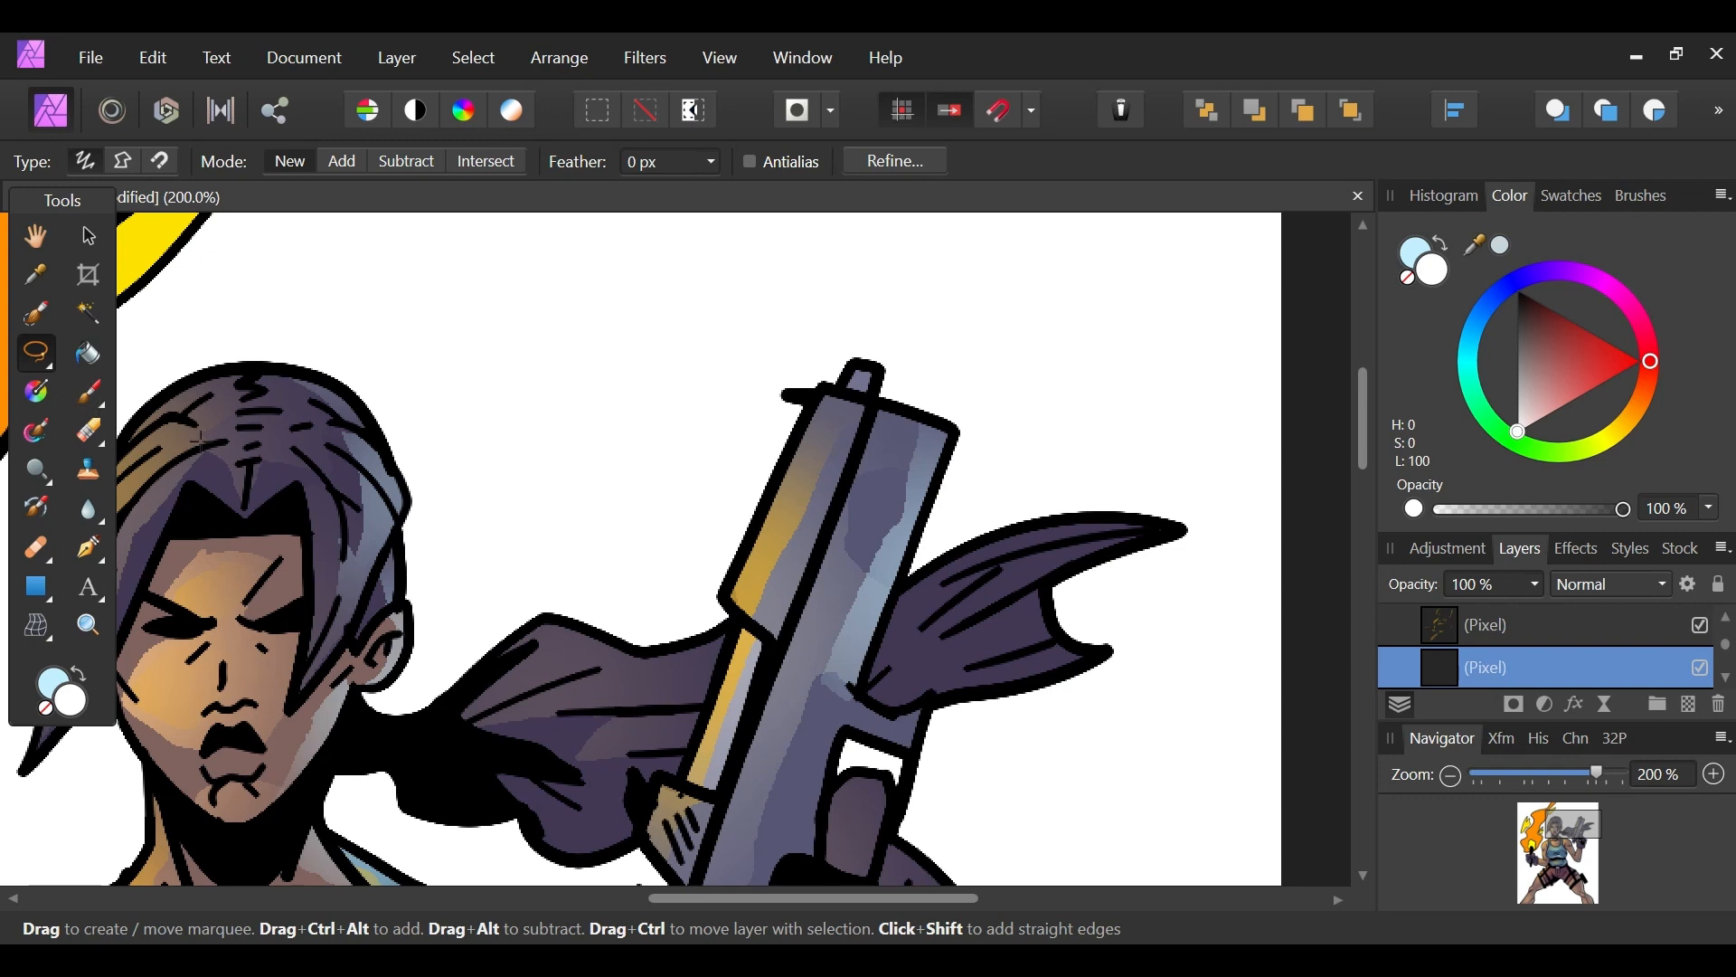
pyautogui.moveTo(1588, 812); pyautogui.dragTo(1576, 832)
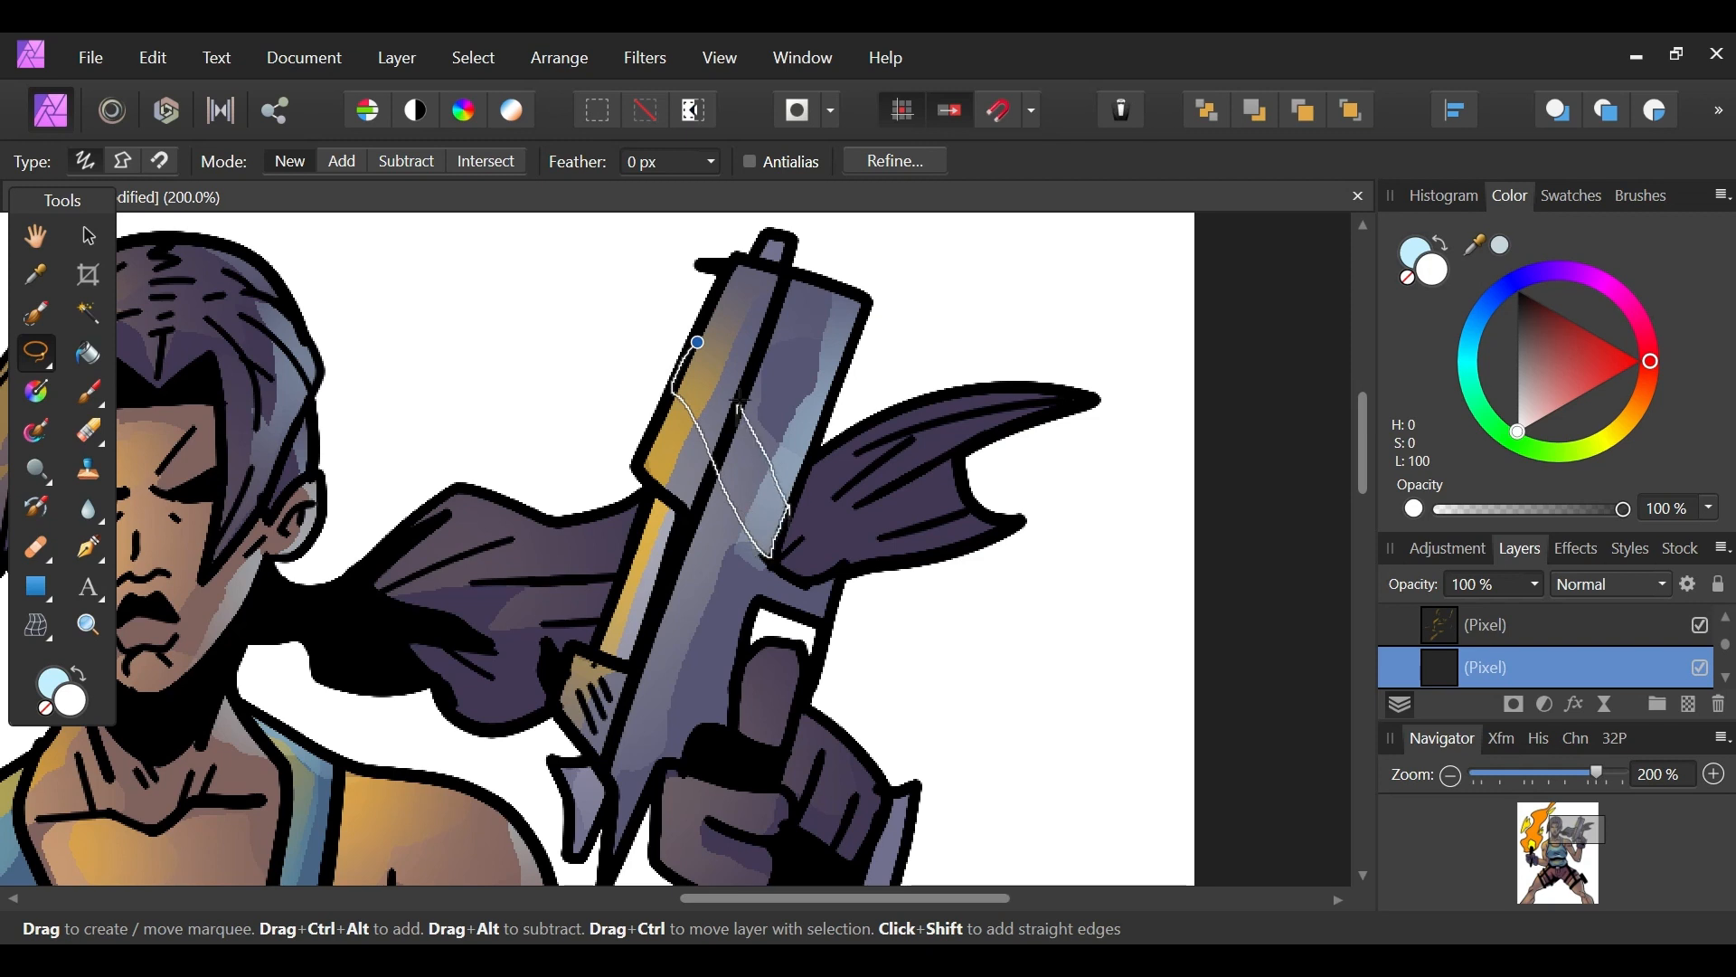
pyautogui.moveTo(697, 342); pyautogui.dragTo(727, 272)
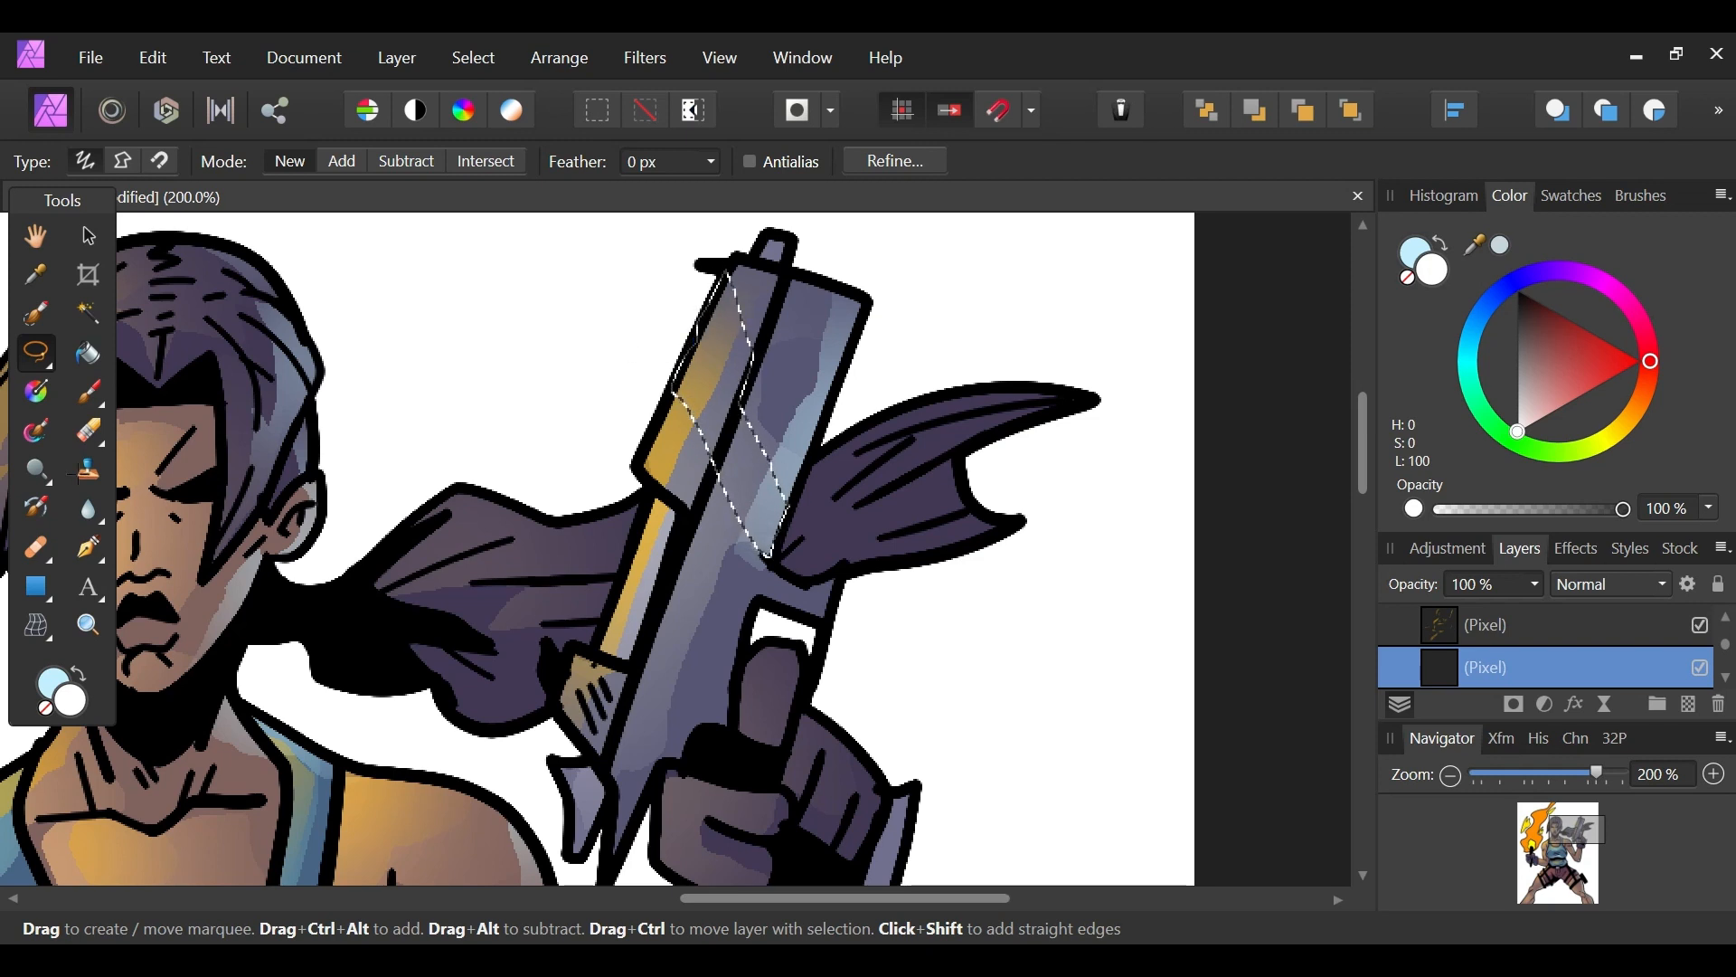
pyautogui.click(87, 392)
pyautogui.click(1440, 244)
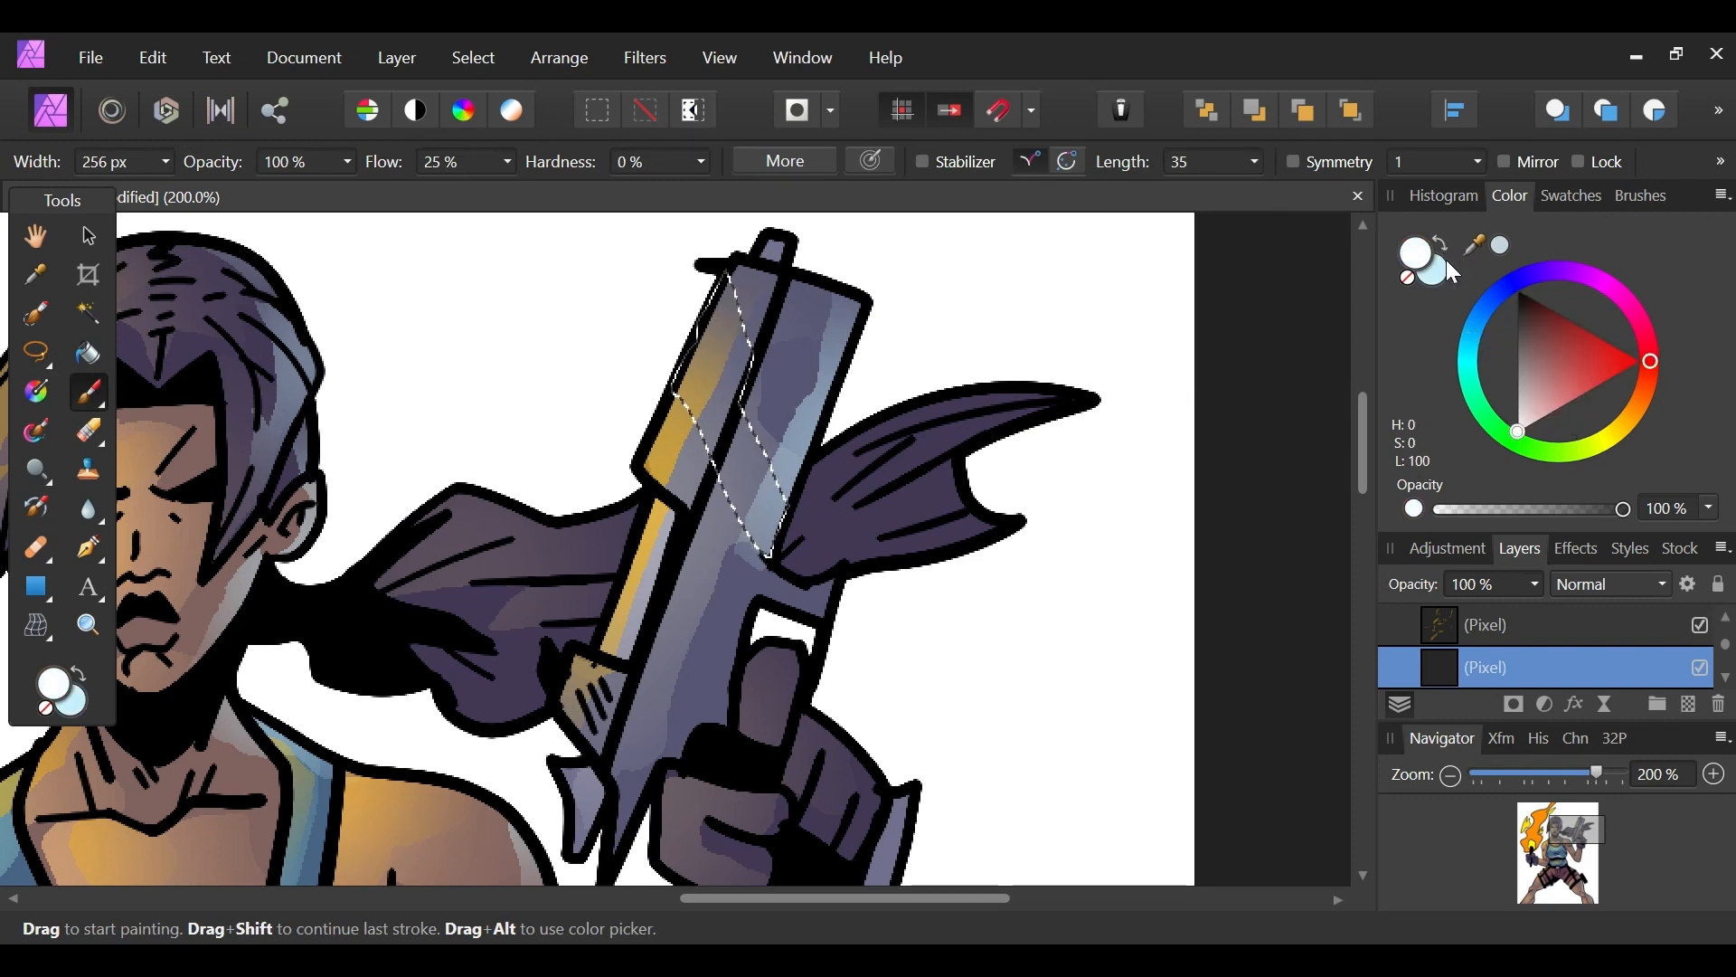
pyautogui.moveTo(742, 405)
pyautogui.mouseDown()
pyautogui.moveTo(736, 388)
pyautogui.moveTo(732, 407)
pyautogui.moveTo(802, 388)
pyautogui.moveTo(764, 470)
pyautogui.mouseUp()
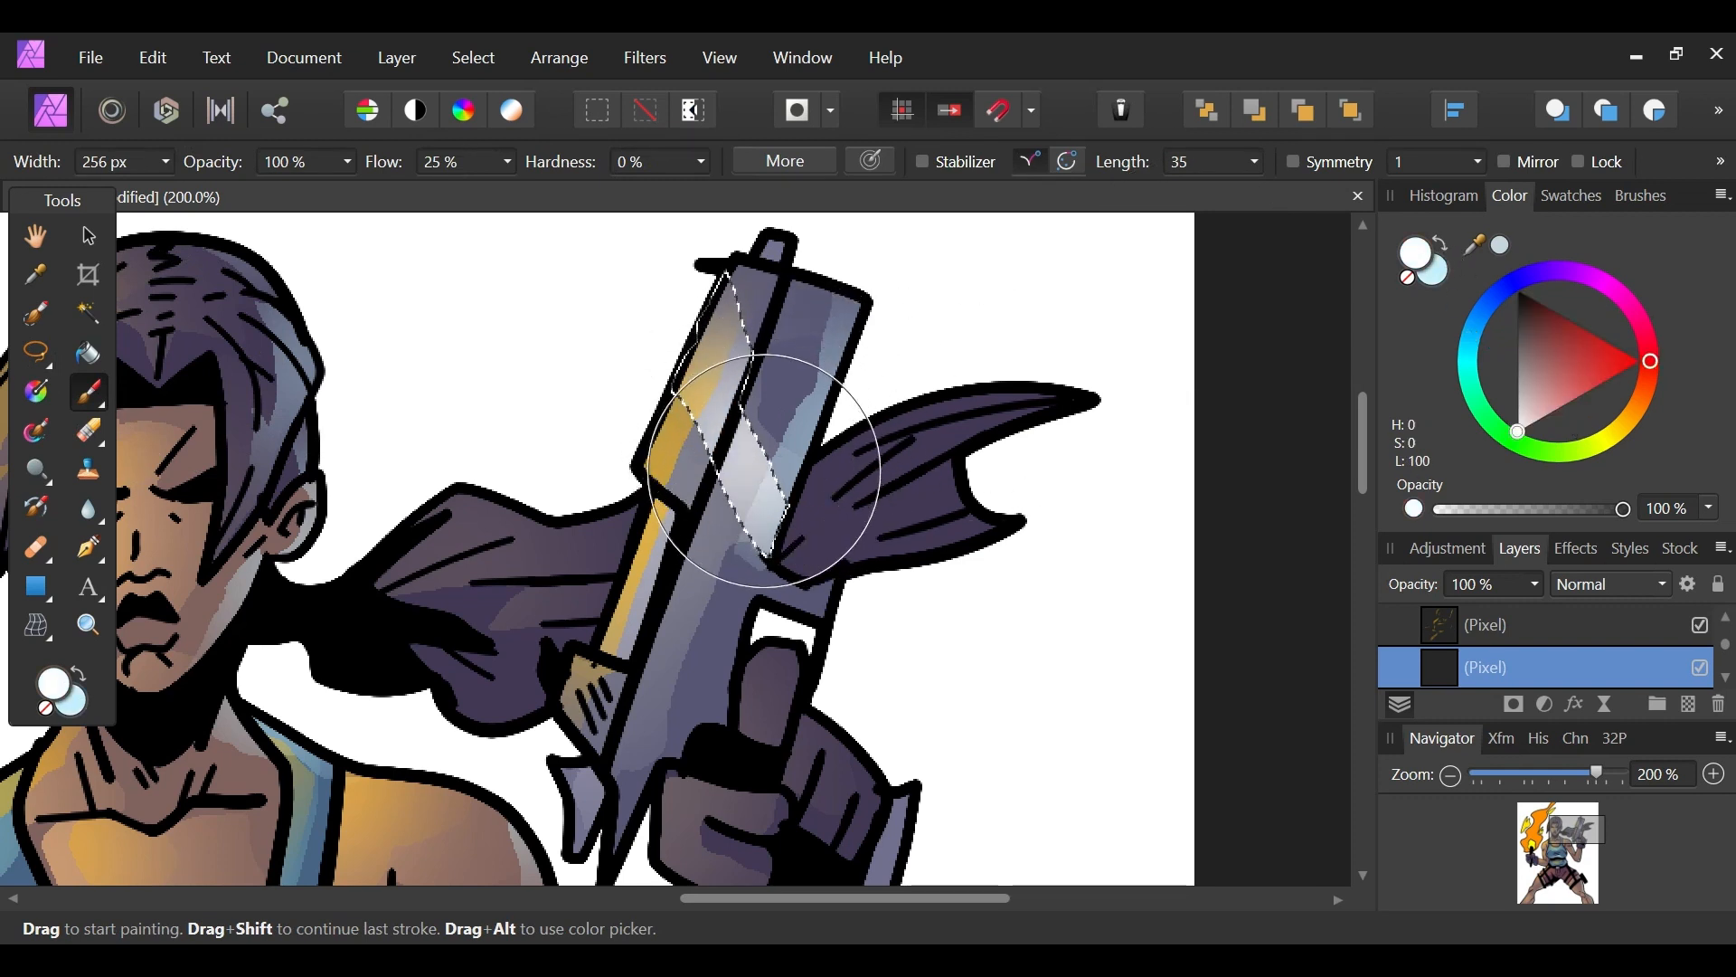
pyautogui.click(36, 352)
pyautogui.hotkey('ctrl', 'd')
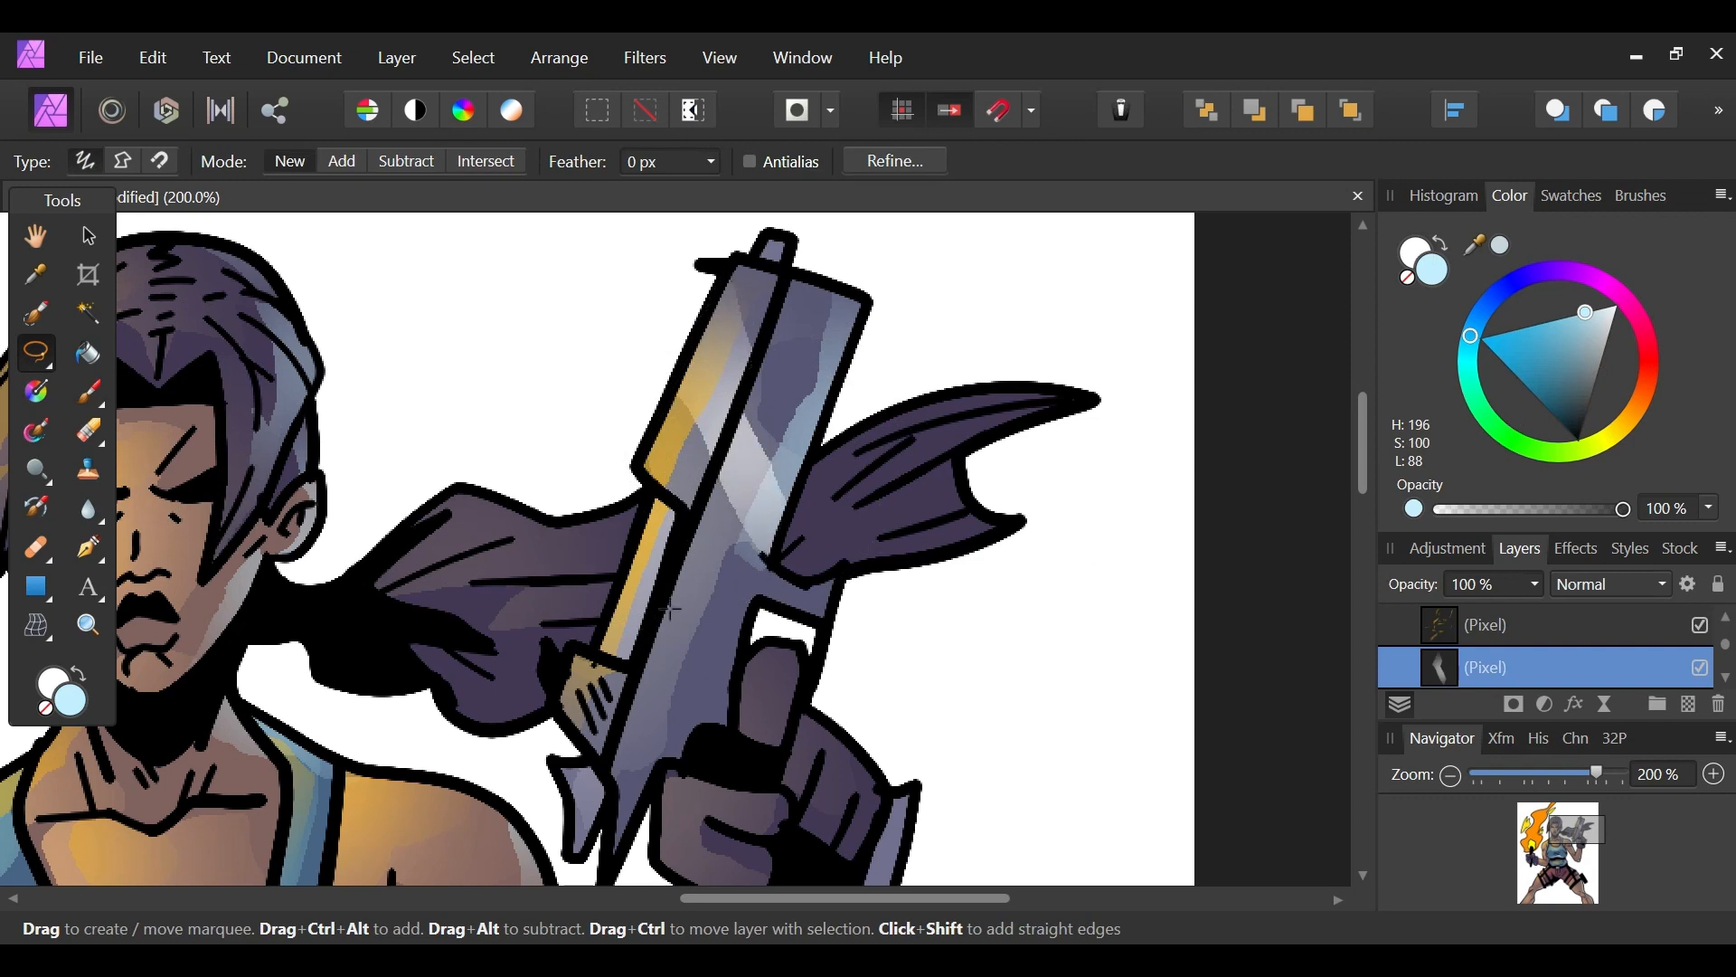
# Step: Select a patch on the lower gun body beside the raised thumb freehand, softly paint it white, and deselect
pyautogui.moveTo(672, 574); pyautogui.dragTo(647, 635)
pyautogui.moveTo(724, 741); pyautogui.dragTo(735, 699)
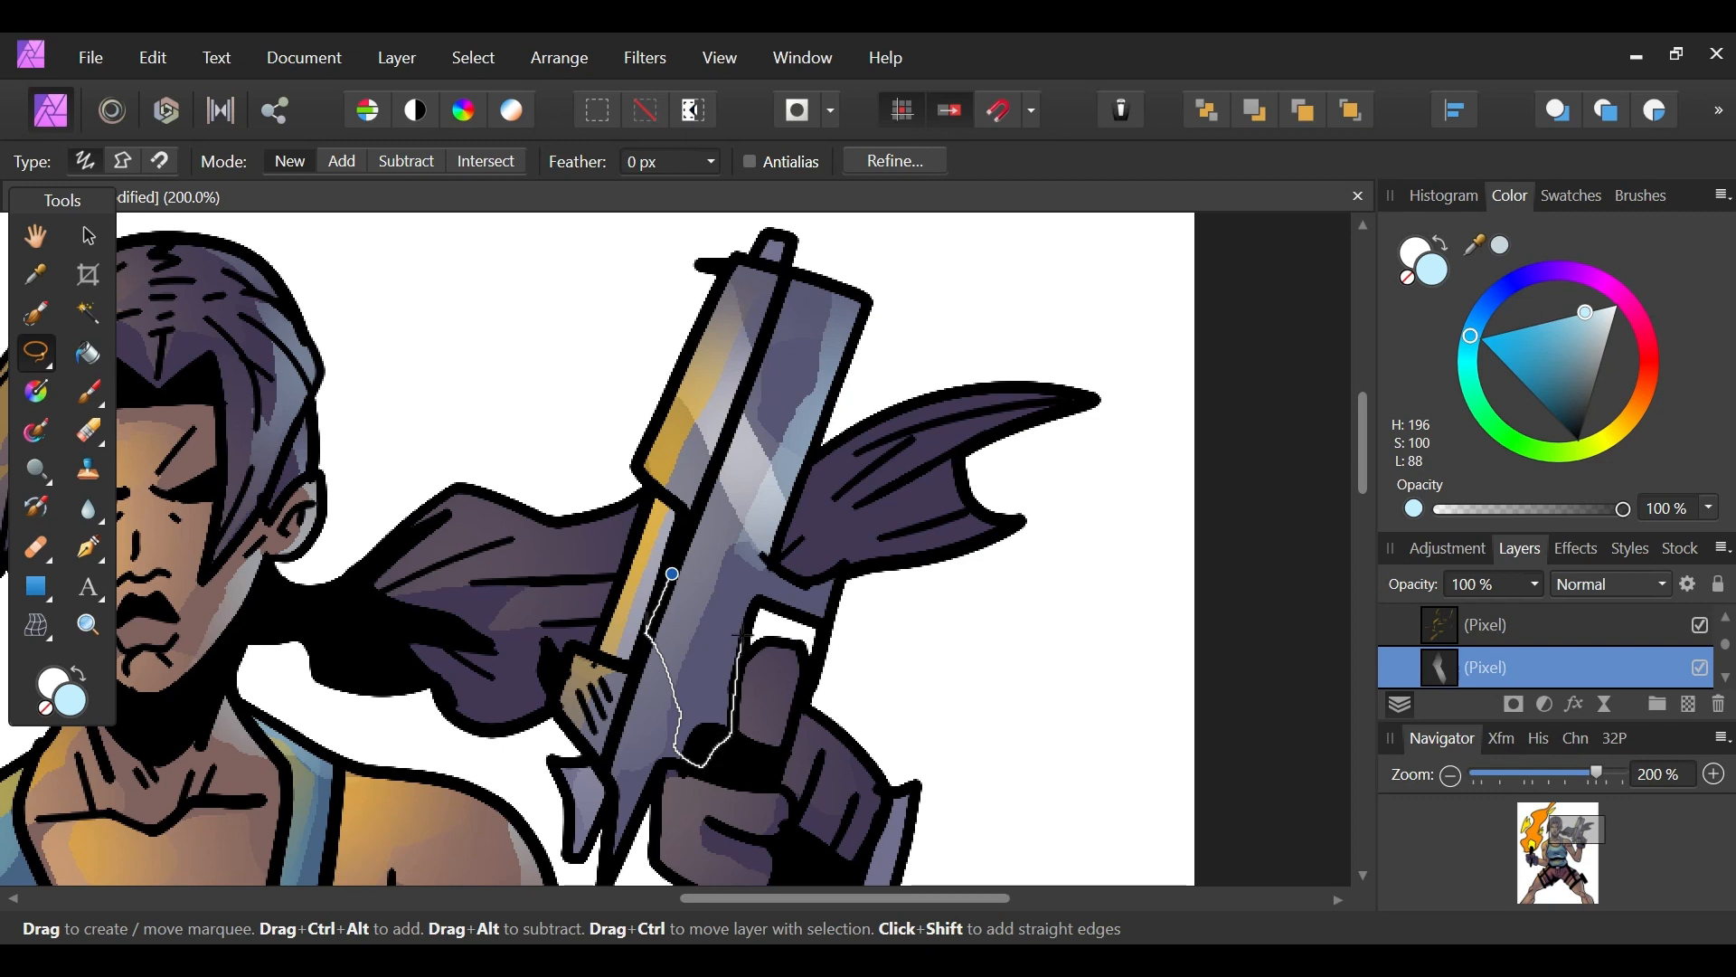
pyautogui.moveTo(684, 576); pyautogui.dragTo(673, 575)
pyautogui.click(88, 391)
pyautogui.press('x')
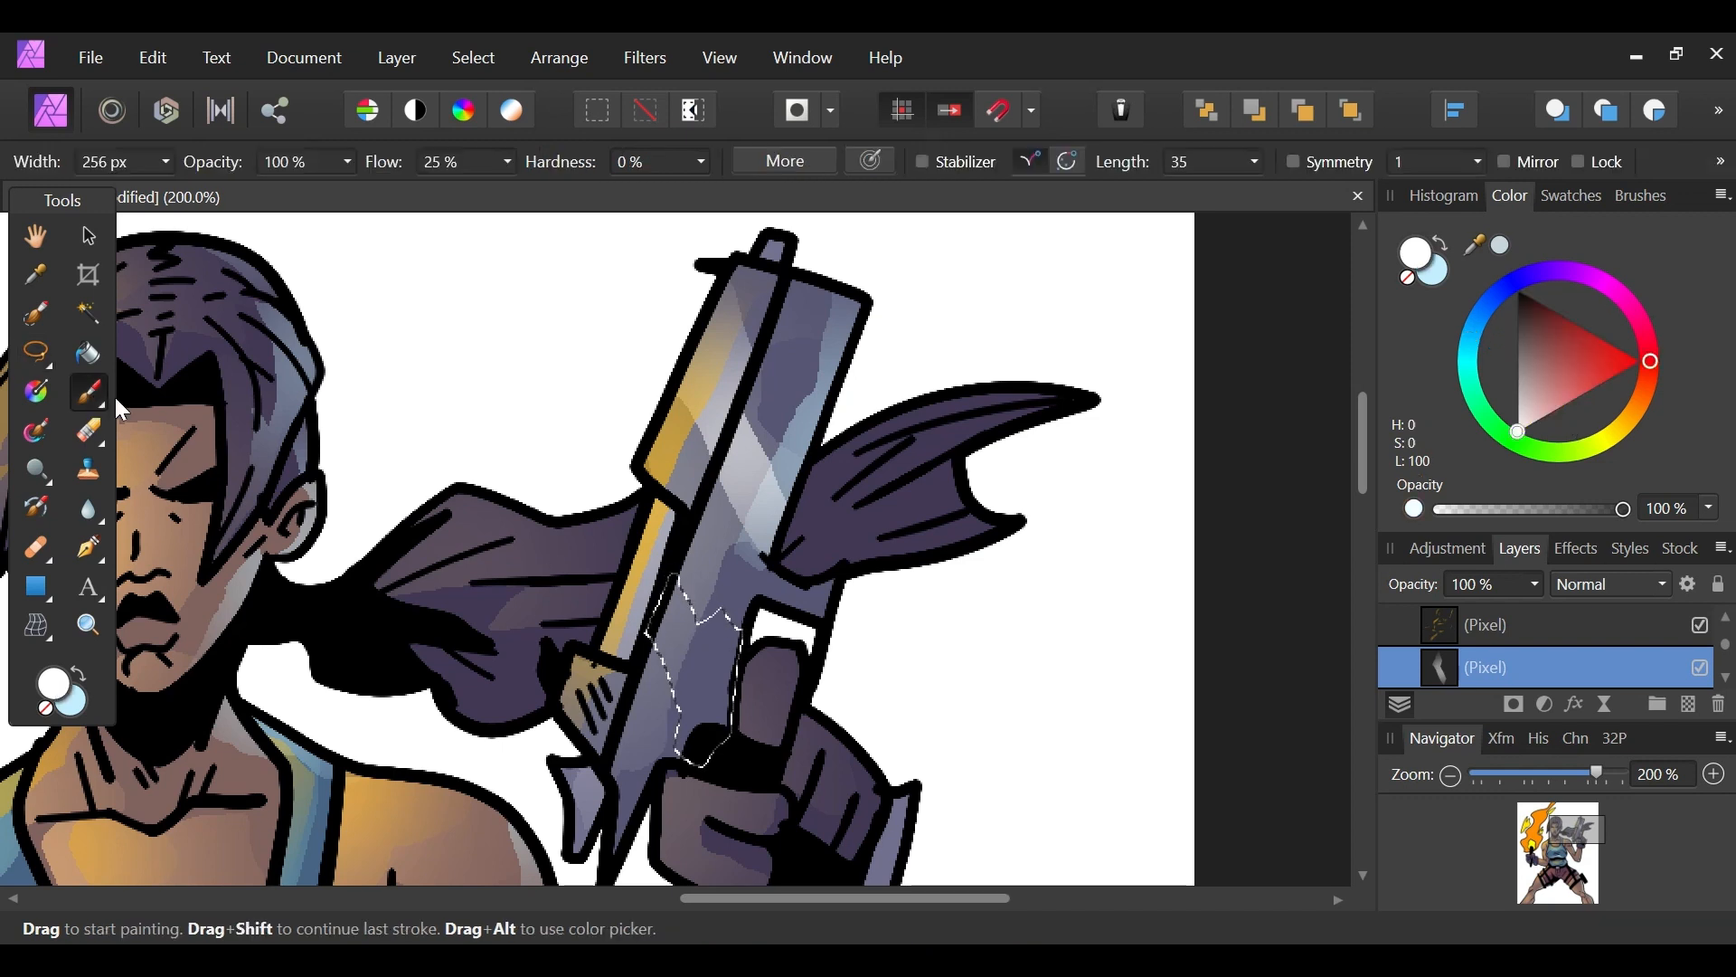
pyautogui.click(35, 351)
pyautogui.press('x')
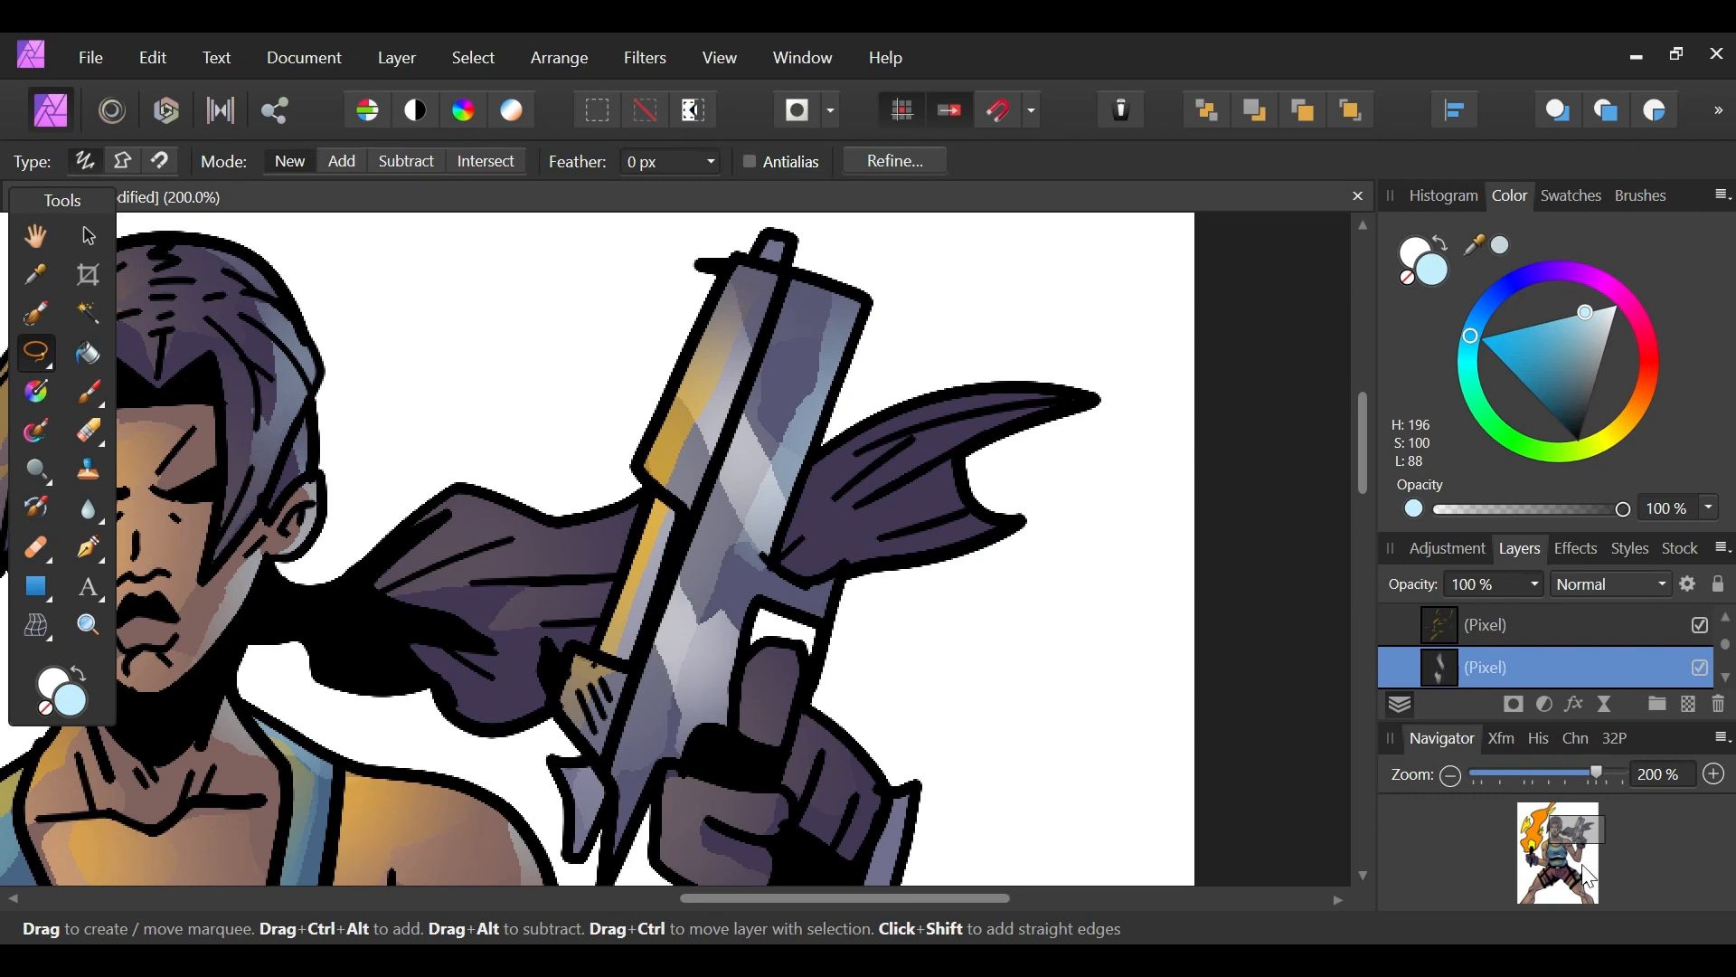
# Step: Select the small pointed piece at the lower back of the gun freehand and softly paint a white highlight on it
pyautogui.moveTo(1588, 839)
pyautogui.mouseDown()
pyautogui.moveTo(1585, 818)
pyautogui.moveTo(1573, 834)
pyautogui.mouseUp()
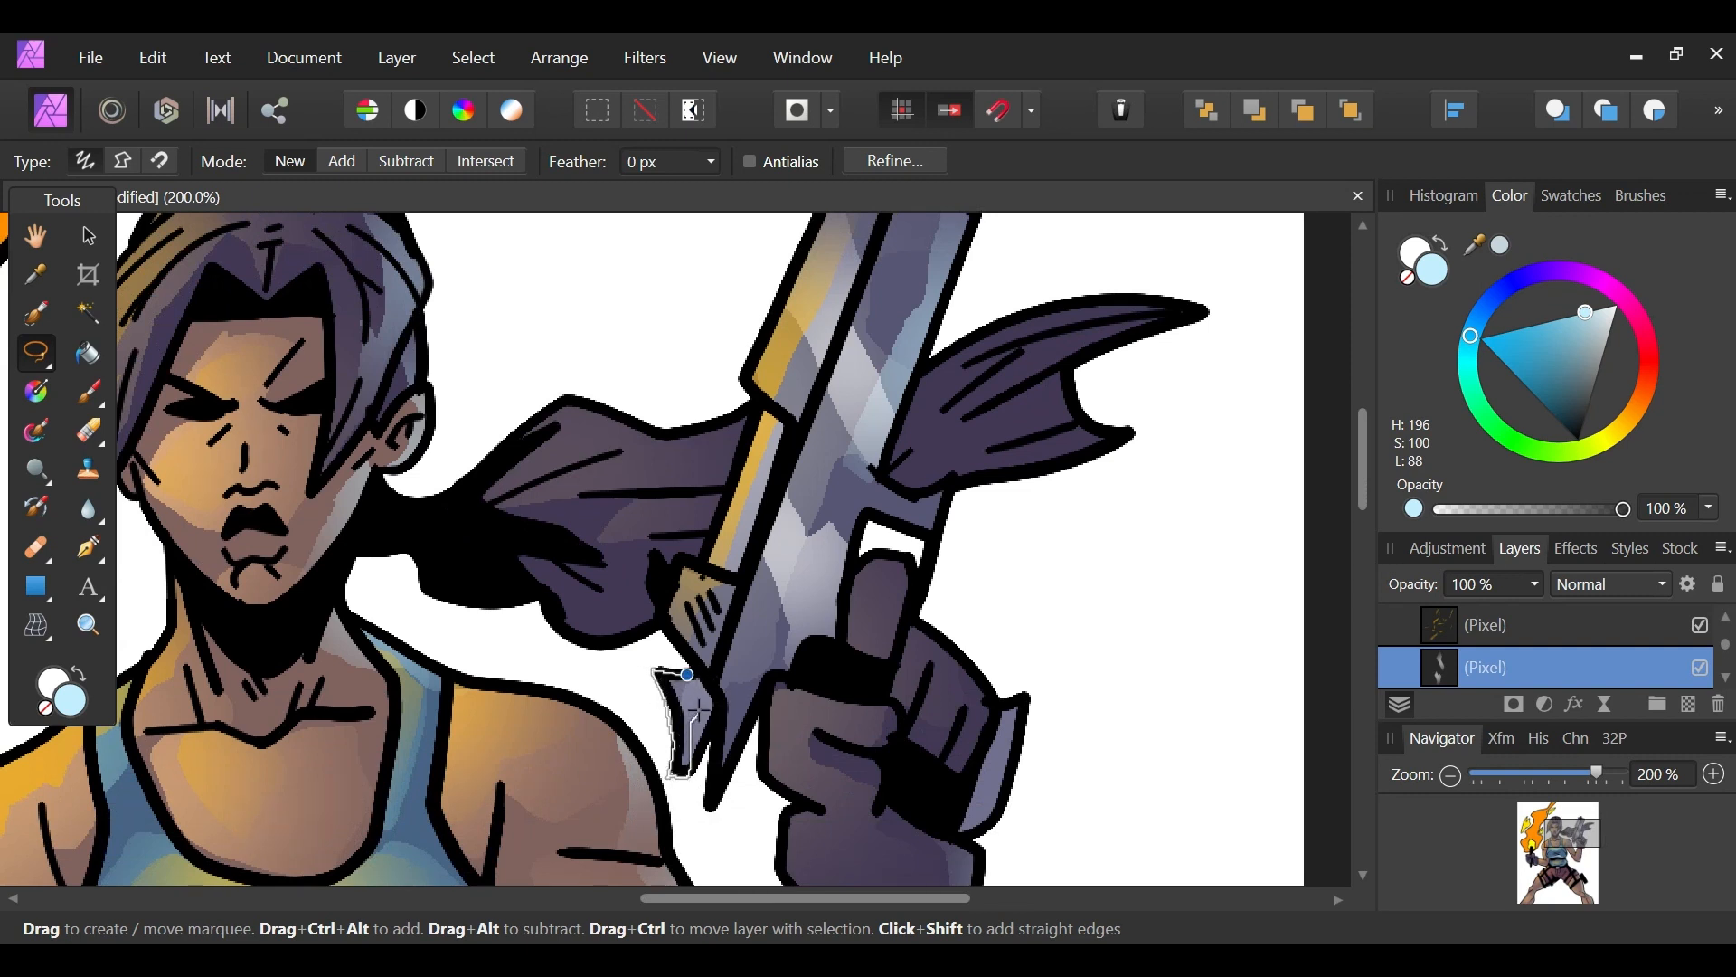
pyautogui.moveTo(690, 703); pyautogui.dragTo(689, 686)
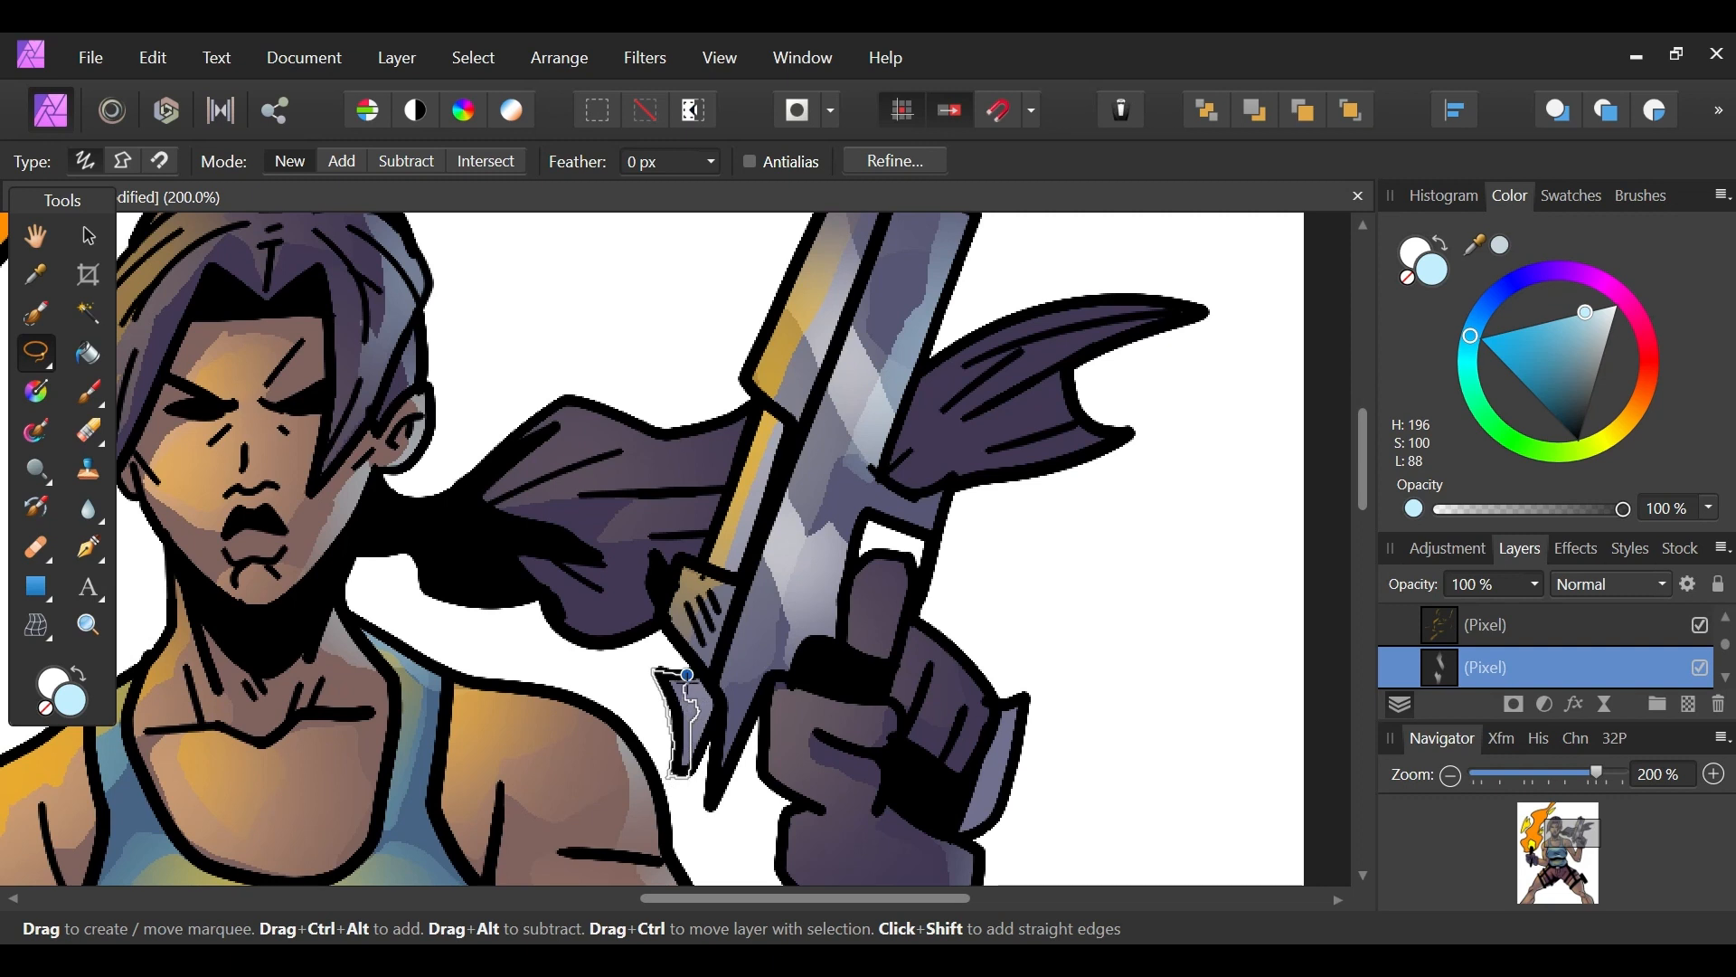
pyautogui.click(90, 398)
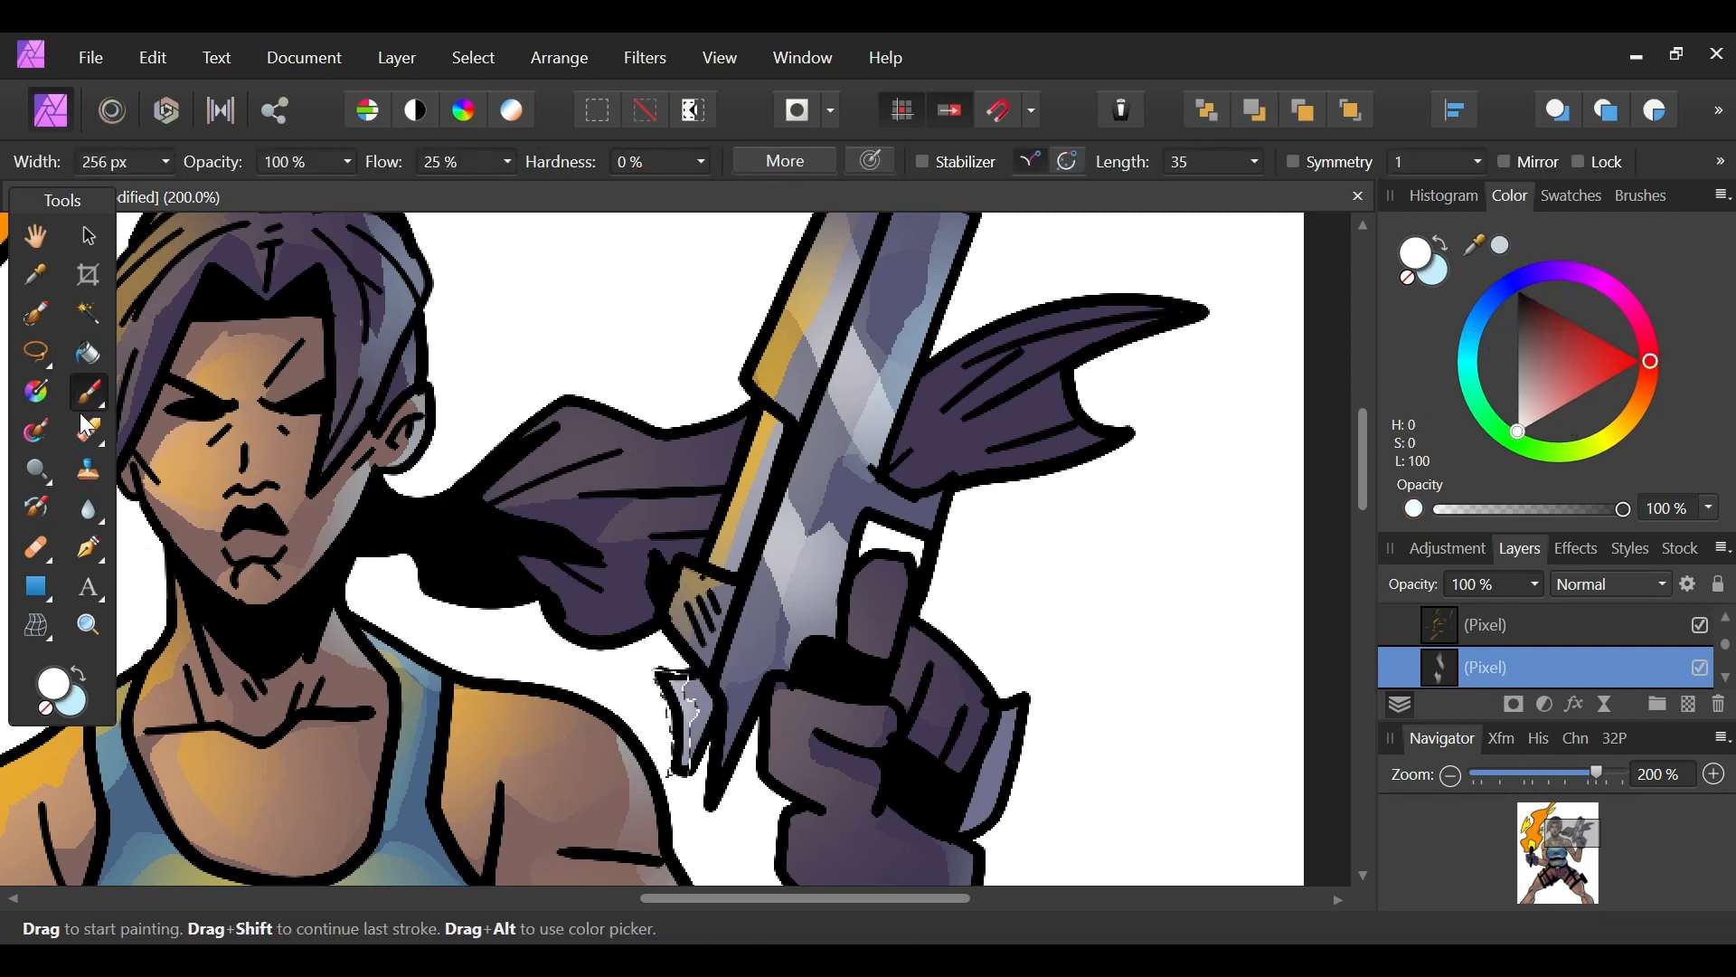
pyautogui.click(36, 353)
# Step: Select the torch-side edge of the belt buckle freehand, softly paint it white, and deselect
pyautogui.moveTo(1557, 774); pyautogui.dragTo(1608, 776)
pyautogui.moveTo(1552, 866); pyautogui.dragTo(1556, 882)
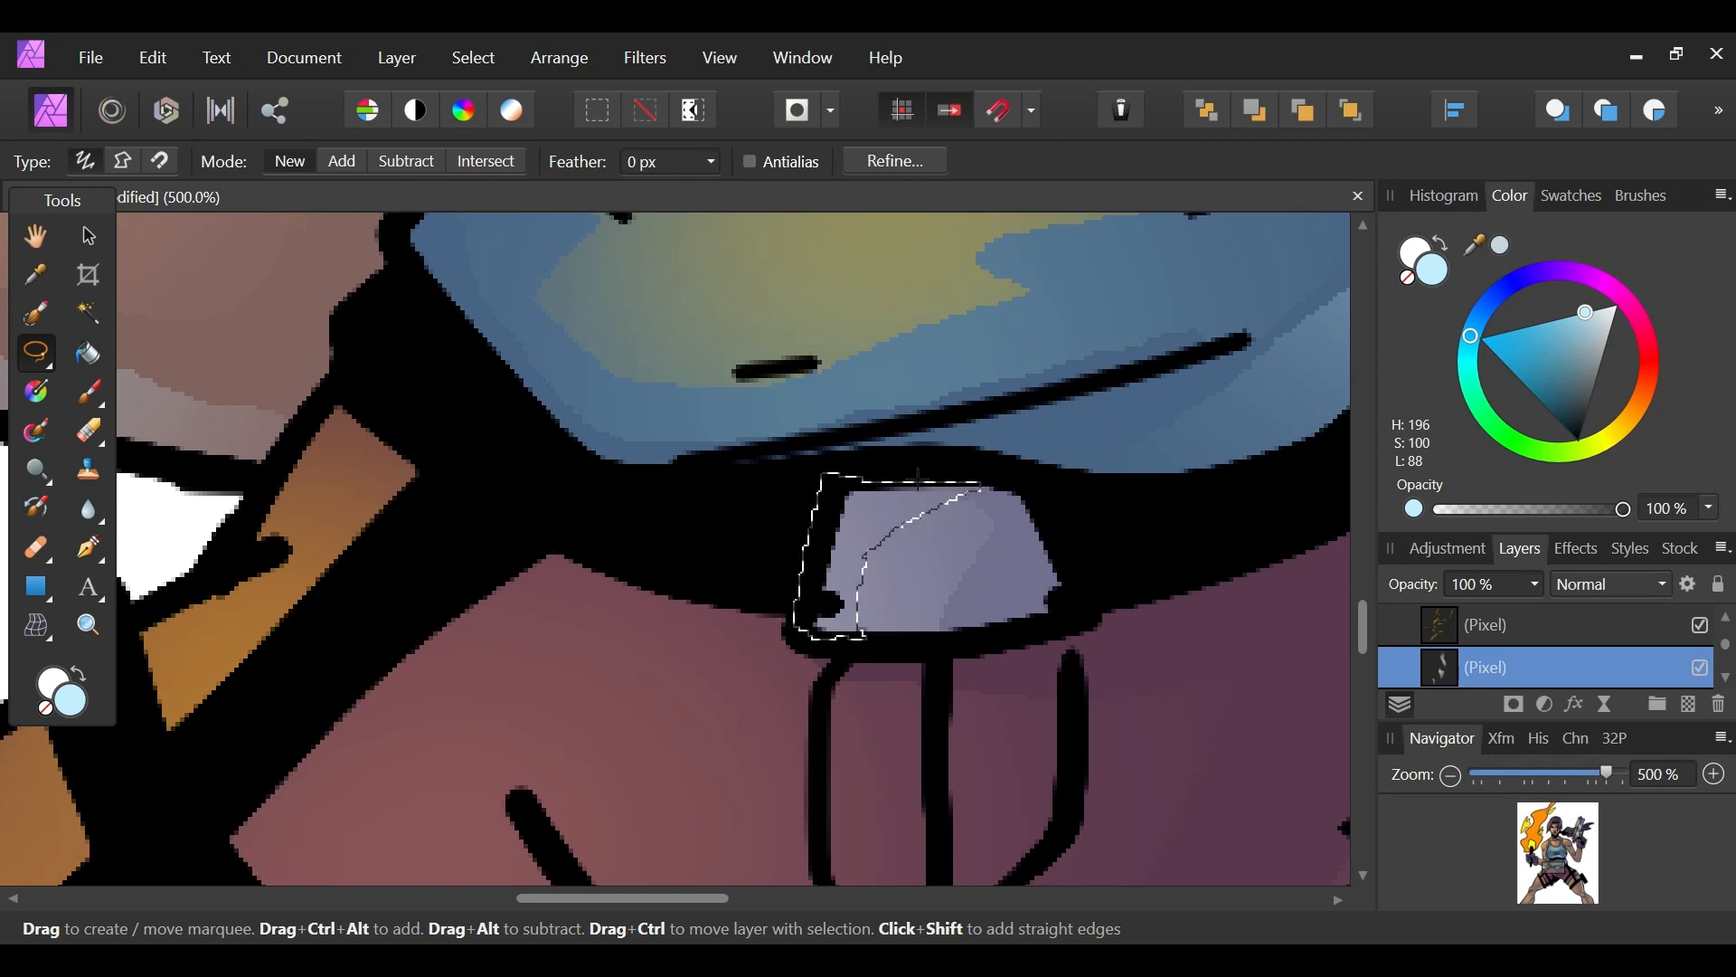
pyautogui.click(88, 392)
pyautogui.moveTo(446, 213)
pyautogui.mouseDown()
pyautogui.moveTo(620, 446)
pyautogui.moveTo(562, 485)
pyautogui.moveTo(561, 451)
pyautogui.mouseUp()
pyautogui.press('l')
pyautogui.press('x')
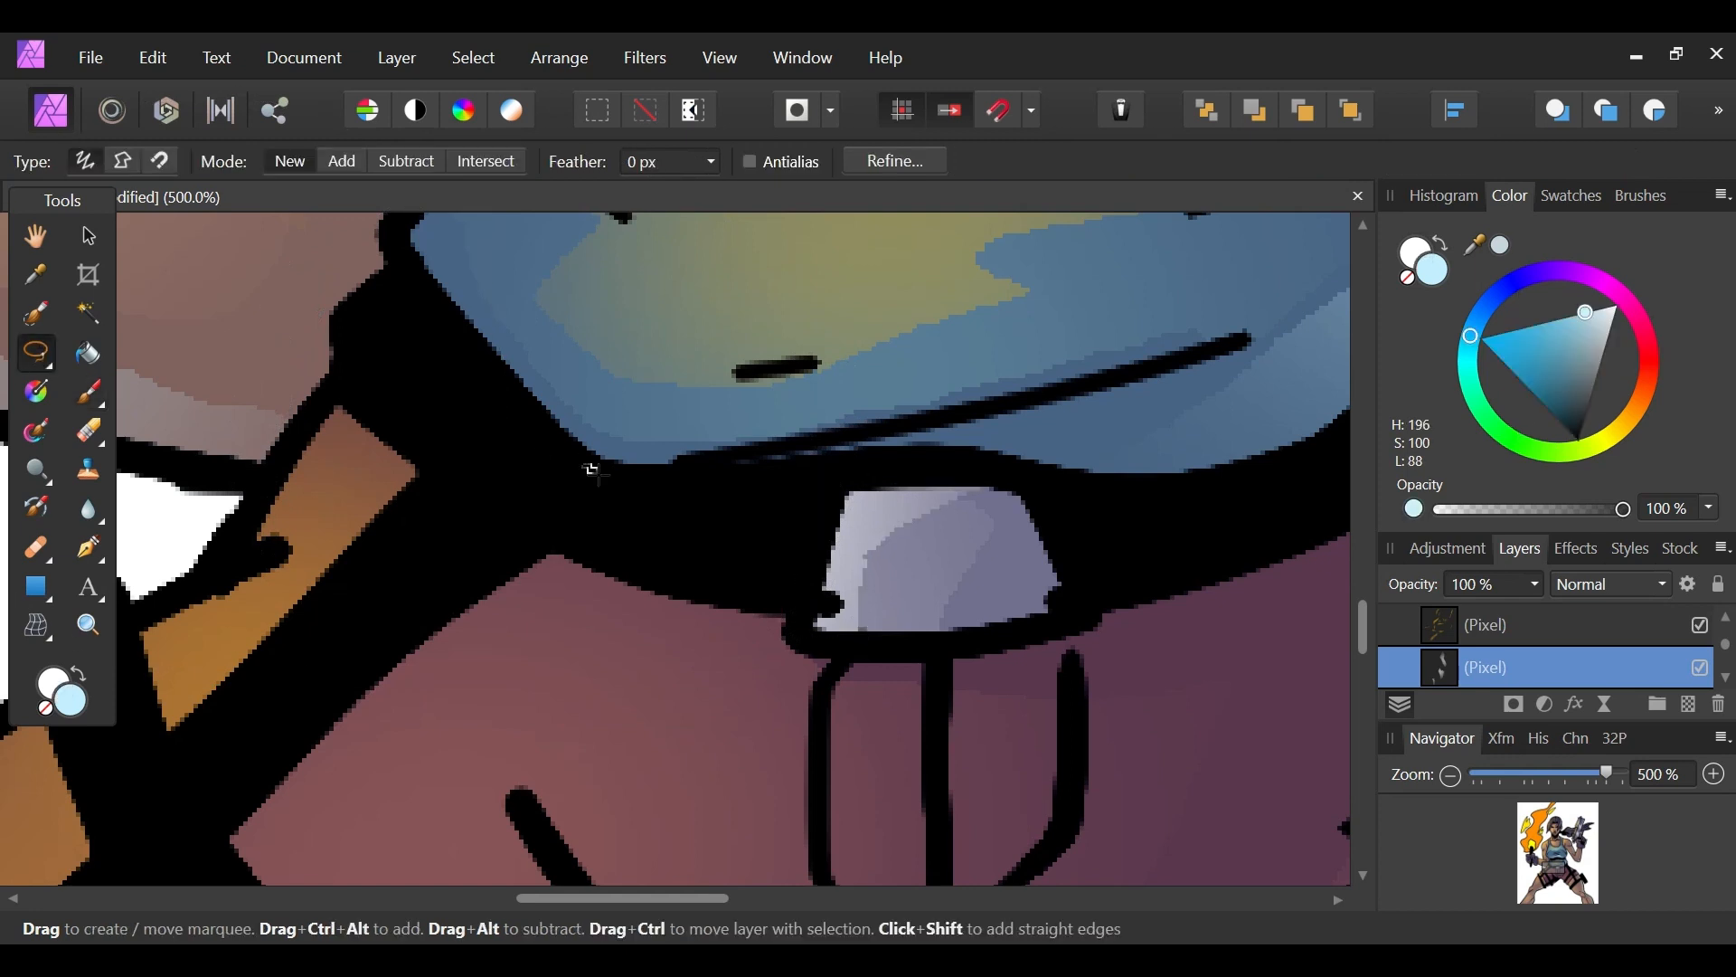
# Step: Add a new pixel layer above the topmost layer that holds the flame
pyautogui.moveTo(1613, 791); pyautogui.dragTo(1533, 784)
pyautogui.moveTo(1554, 843)
pyautogui.mouseDown()
pyautogui.moveTo(1545, 855)
pyautogui.moveTo(1544, 805)
pyautogui.moveTo(1501, 785)
pyautogui.moveTo(1564, 859)
pyautogui.moveTo(1546, 864)
pyautogui.moveTo(1499, 775)
pyautogui.moveTo(1550, 869)
pyautogui.mouseUp()
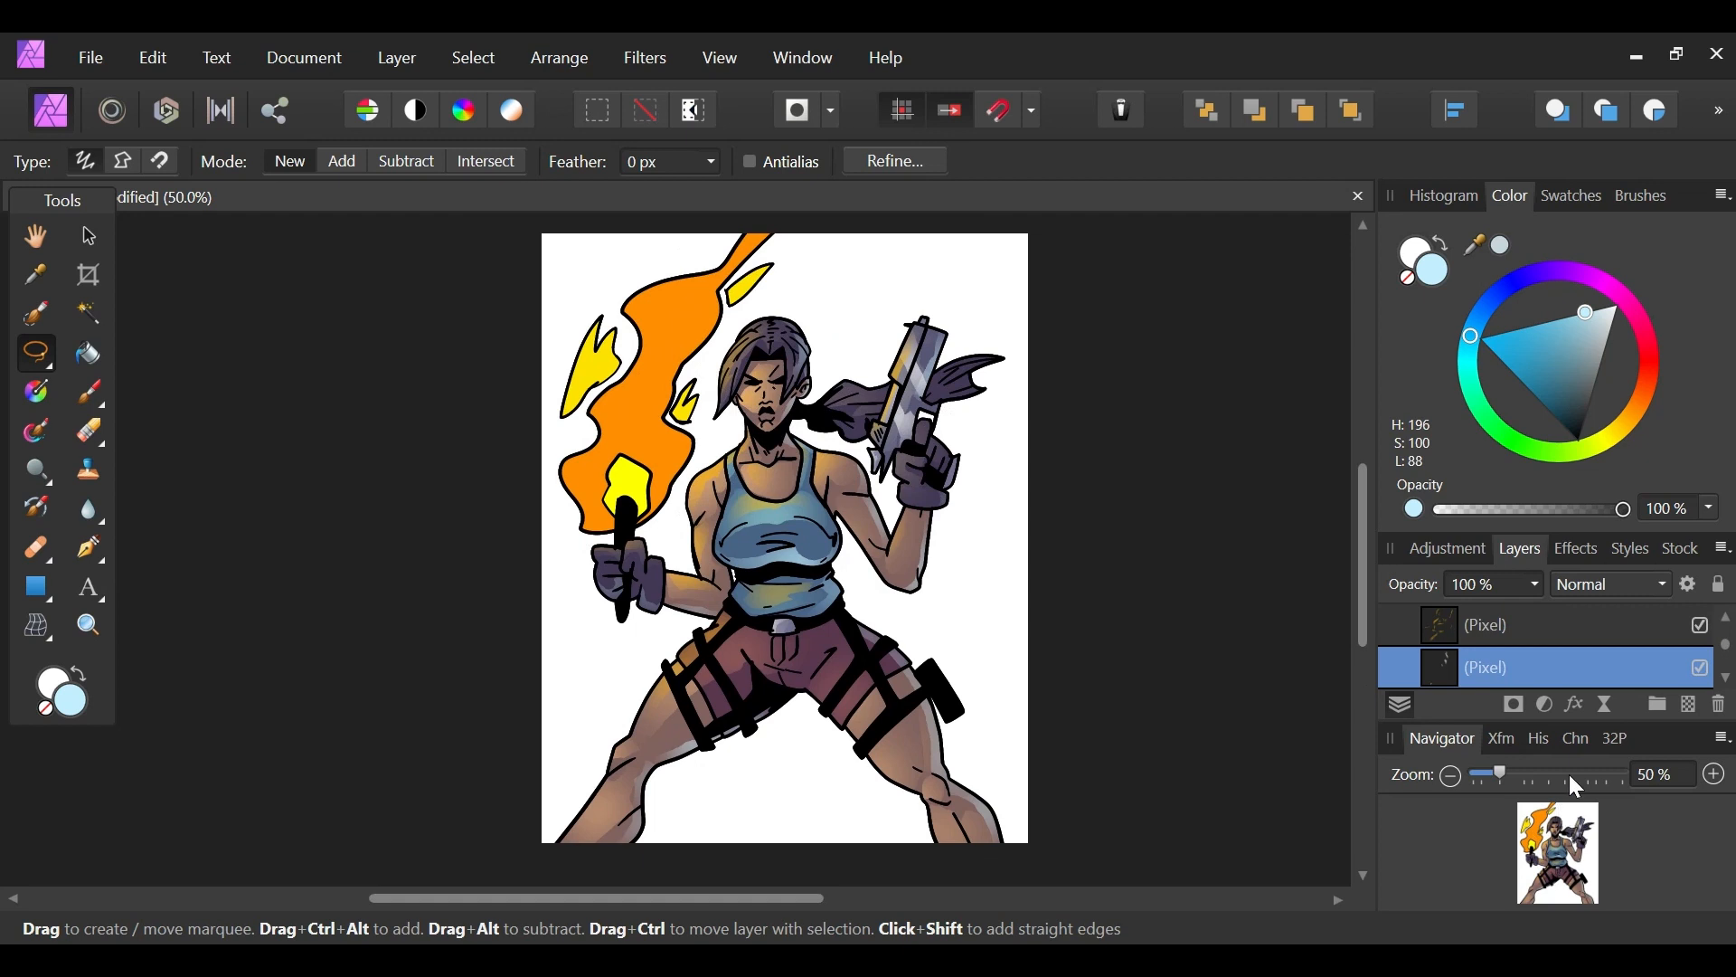
pyautogui.click(1727, 619)
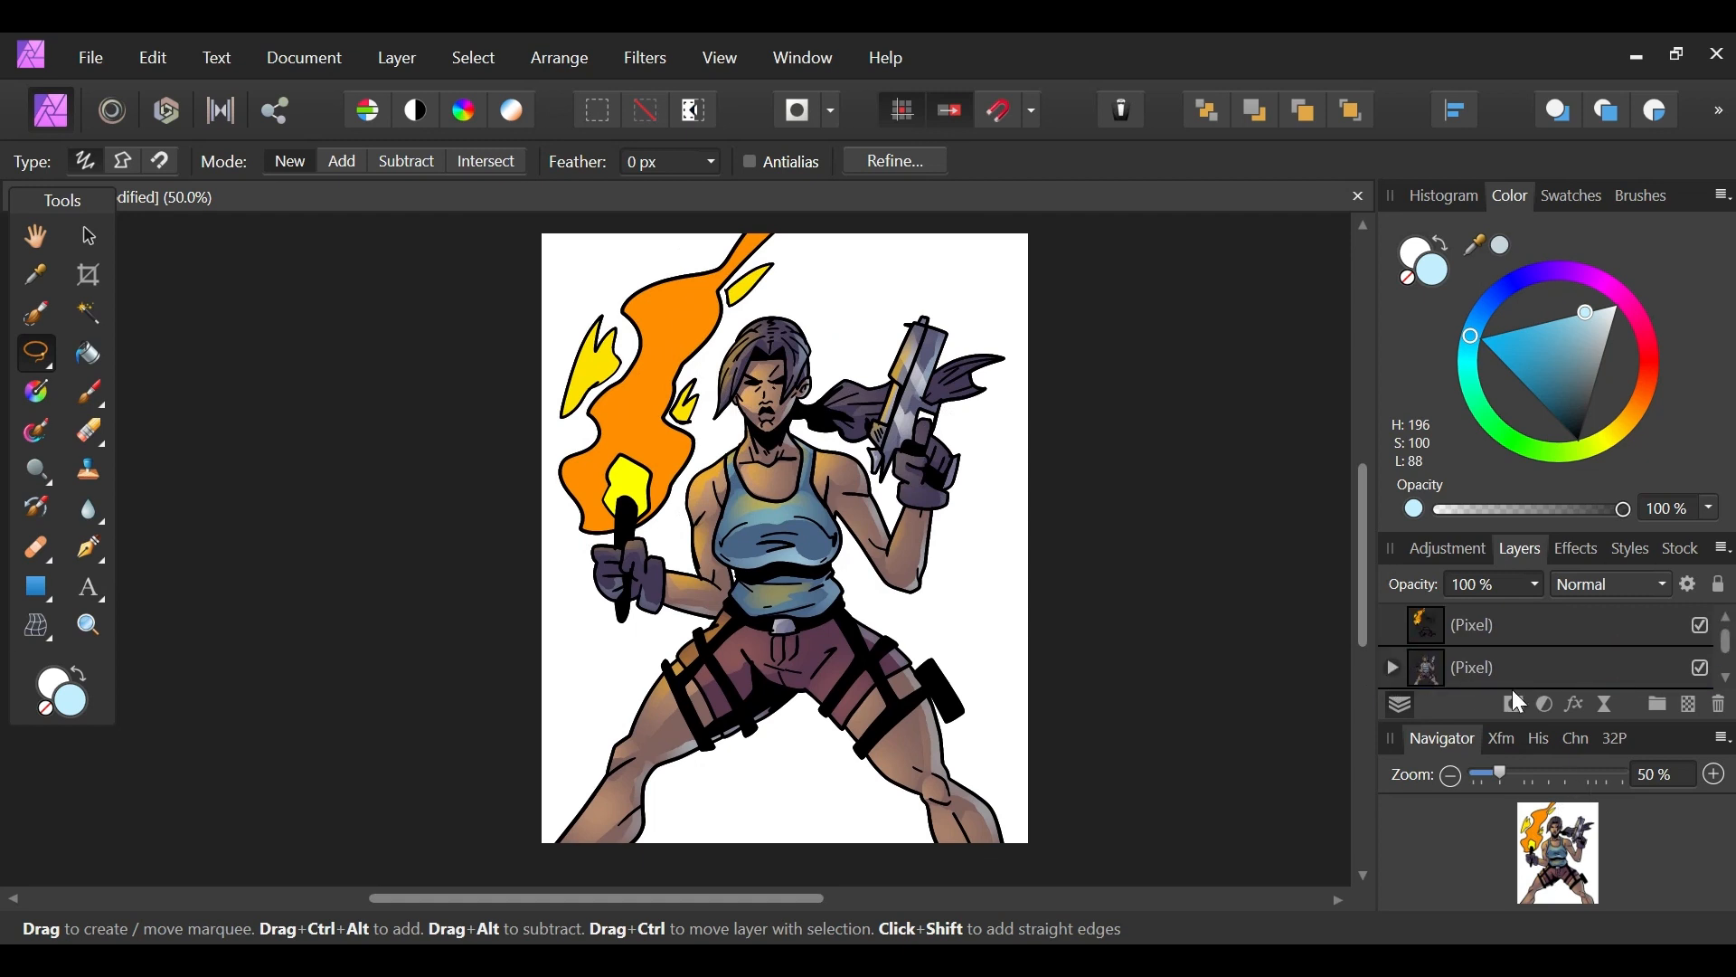
pyautogui.click(1631, 633)
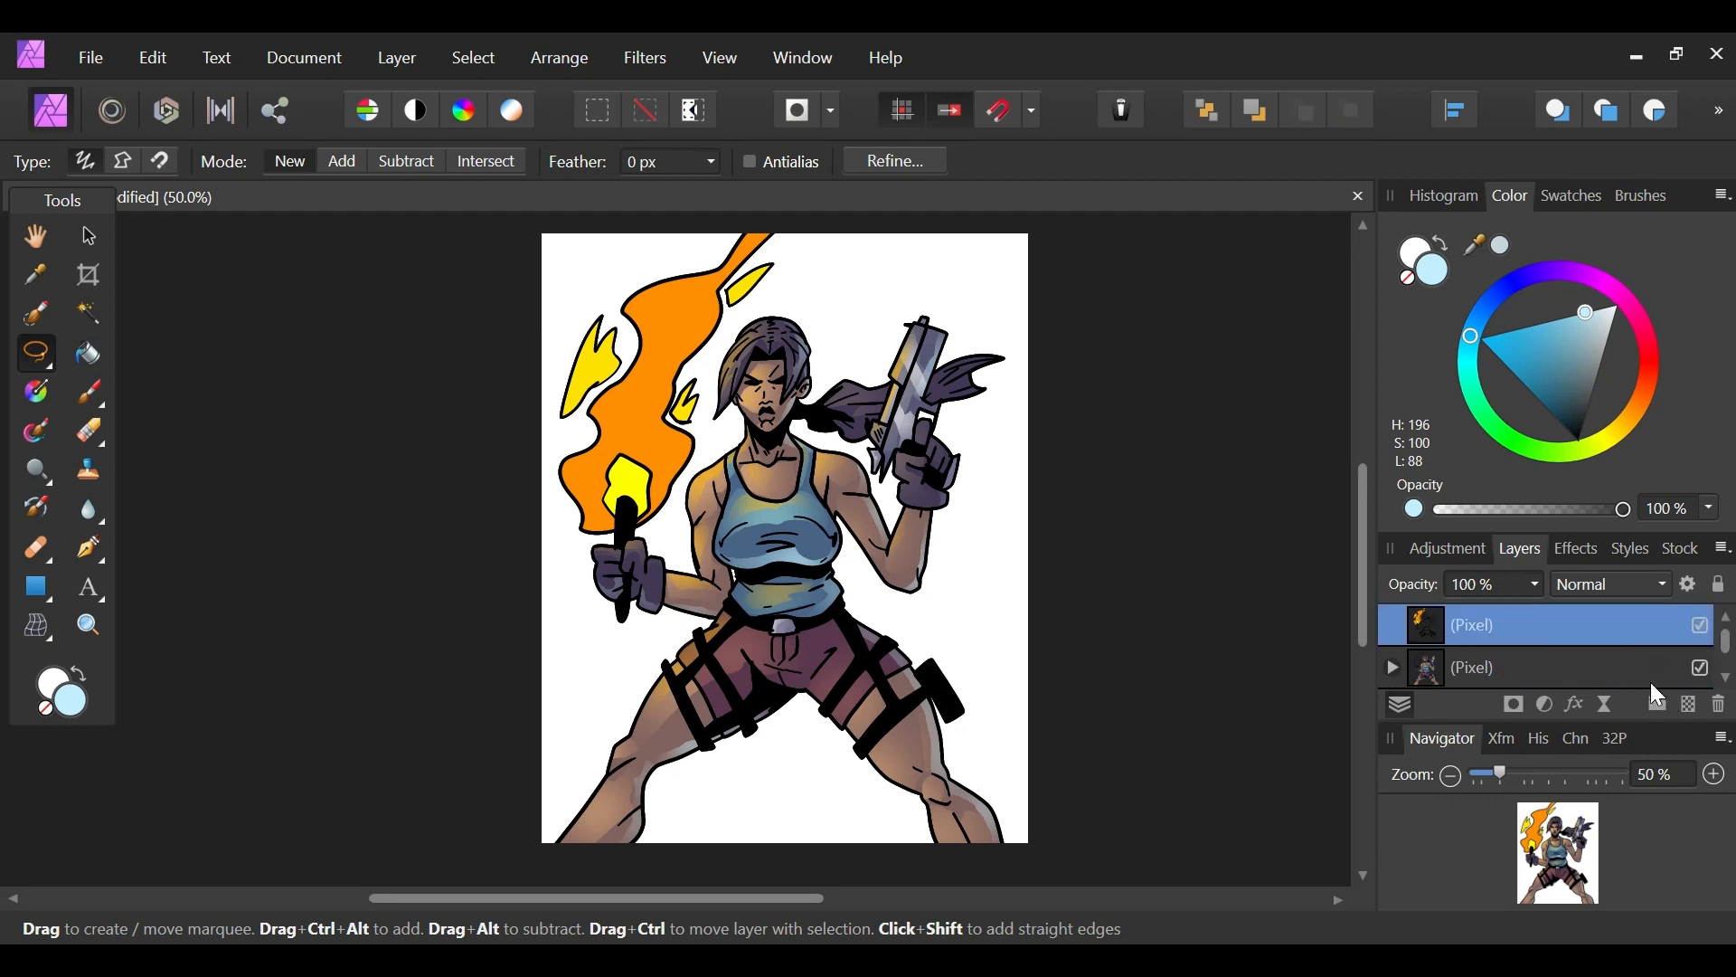
pyautogui.click(1689, 705)
pyautogui.moveTo(1560, 870); pyautogui.dragTo(1558, 862)
# Step: Set the paint brush width to 519 px and its colour to bright yellow (H 57, S 100, L 50)
pyautogui.click(90, 394)
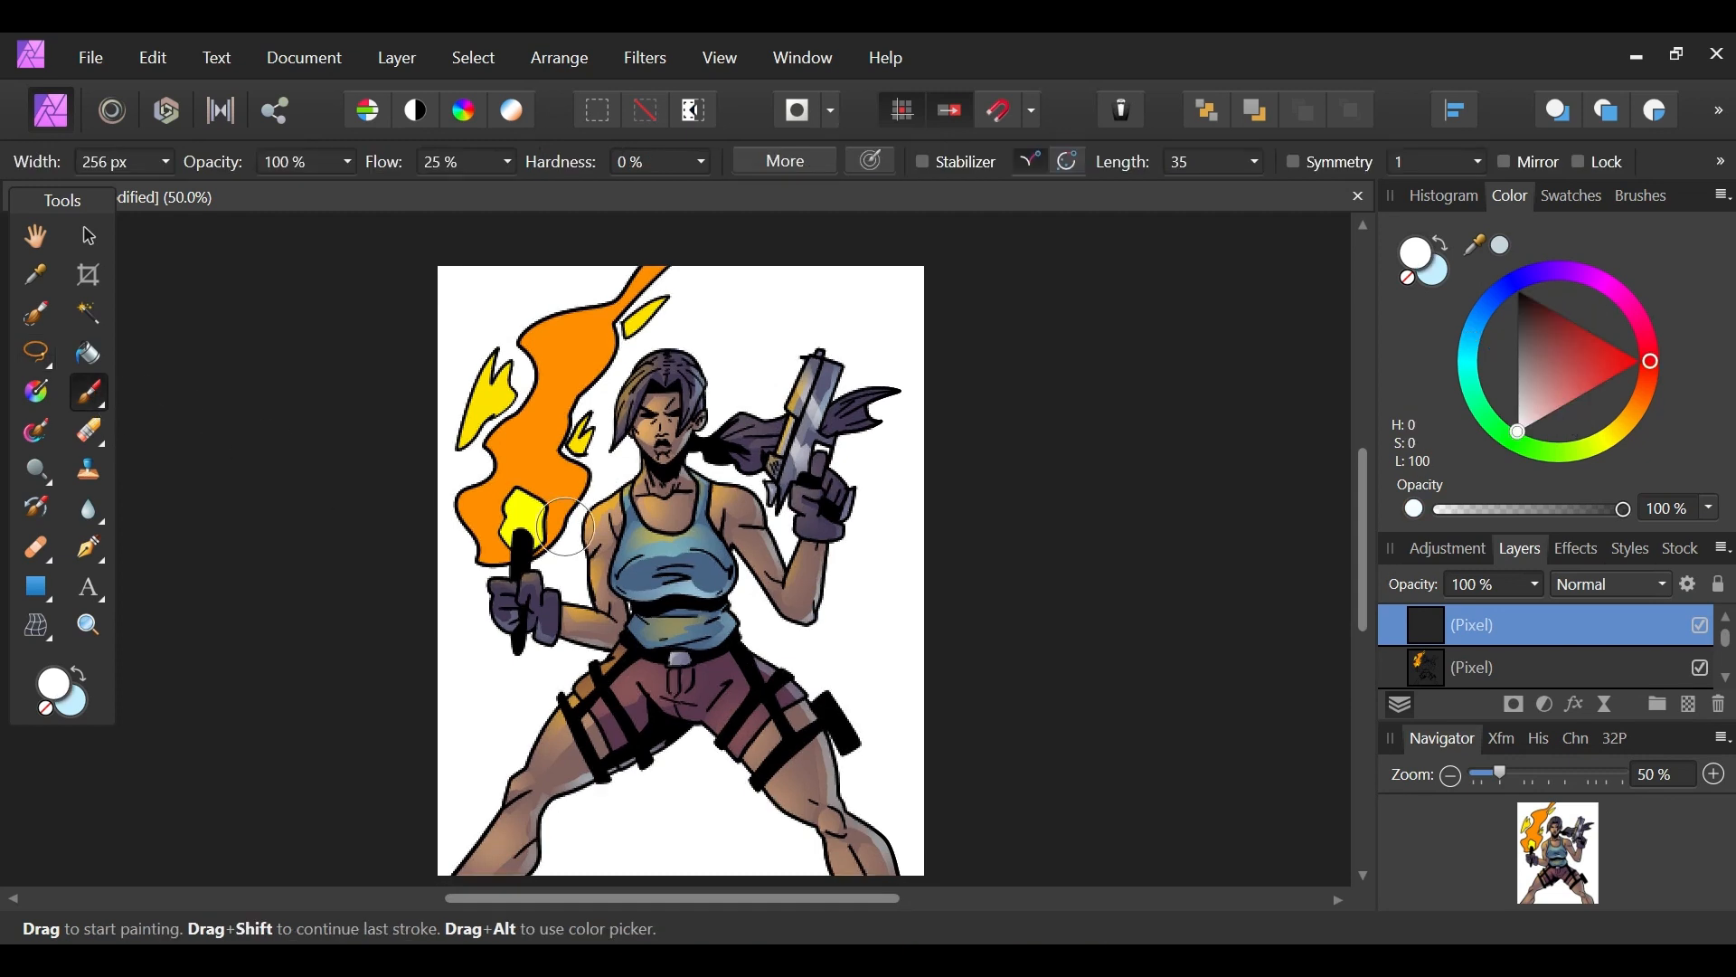
pyautogui.click(167, 162)
pyautogui.moveTo(186, 190); pyautogui.dragTo(217, 206)
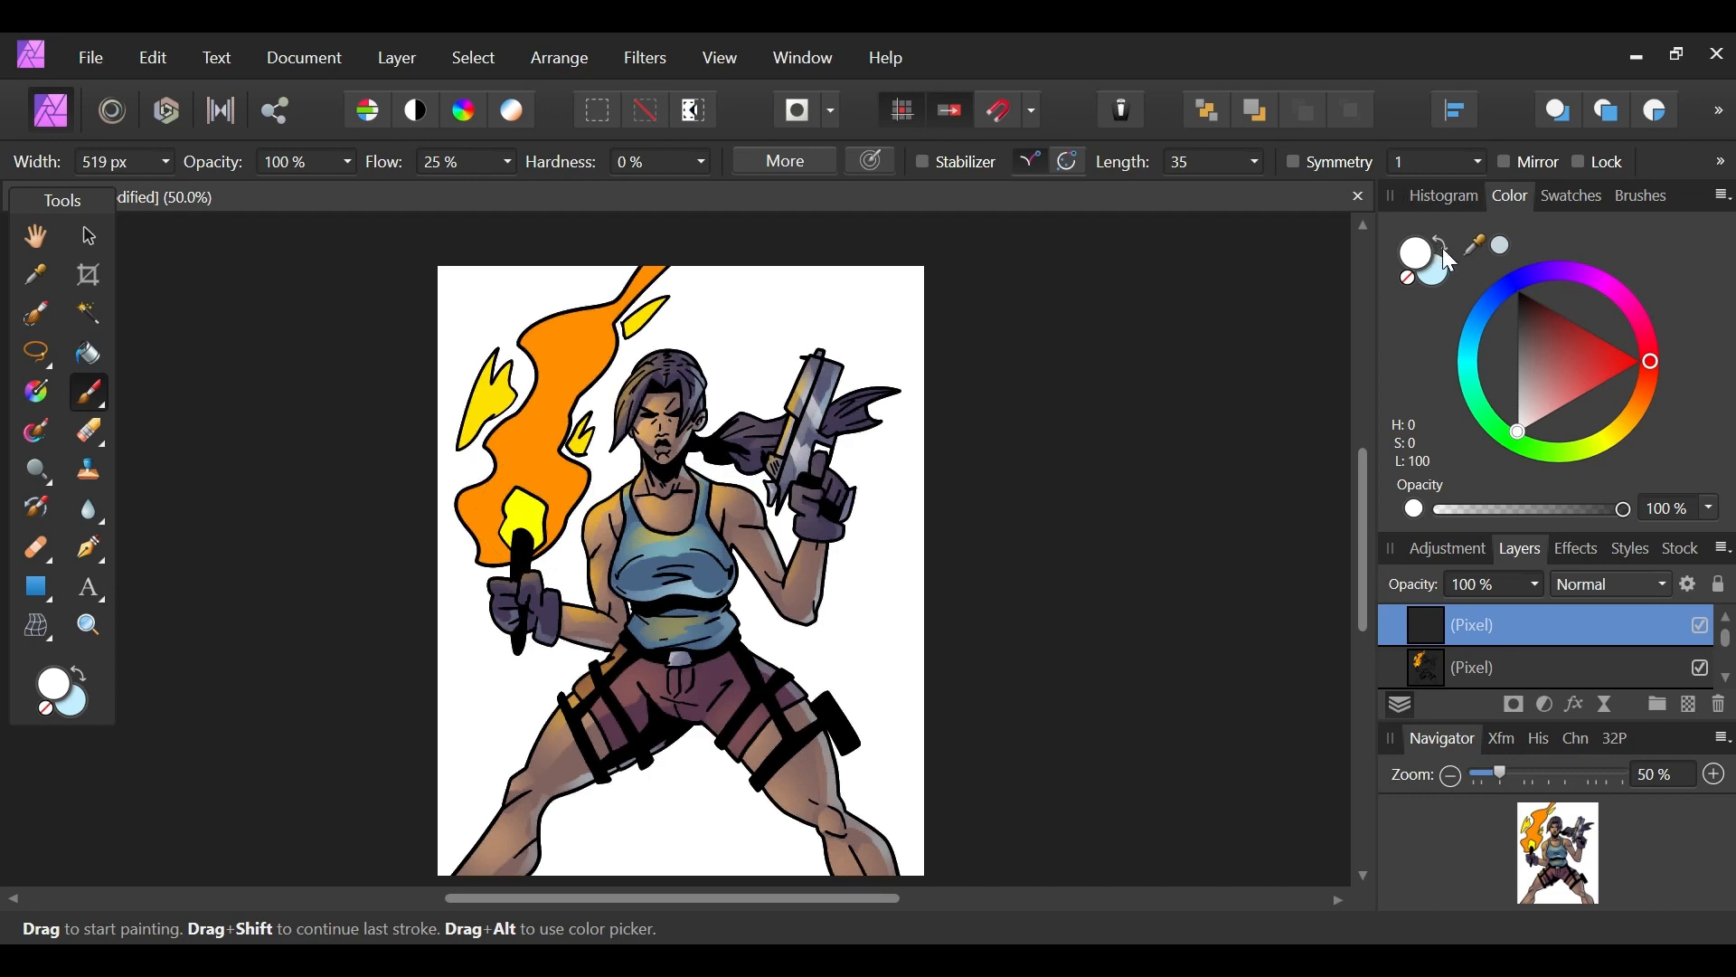
pyautogui.moveTo(1597, 426)
pyautogui.mouseDown()
pyautogui.moveTo(1643, 436)
pyautogui.moveTo(1625, 459)
pyautogui.mouseUp()
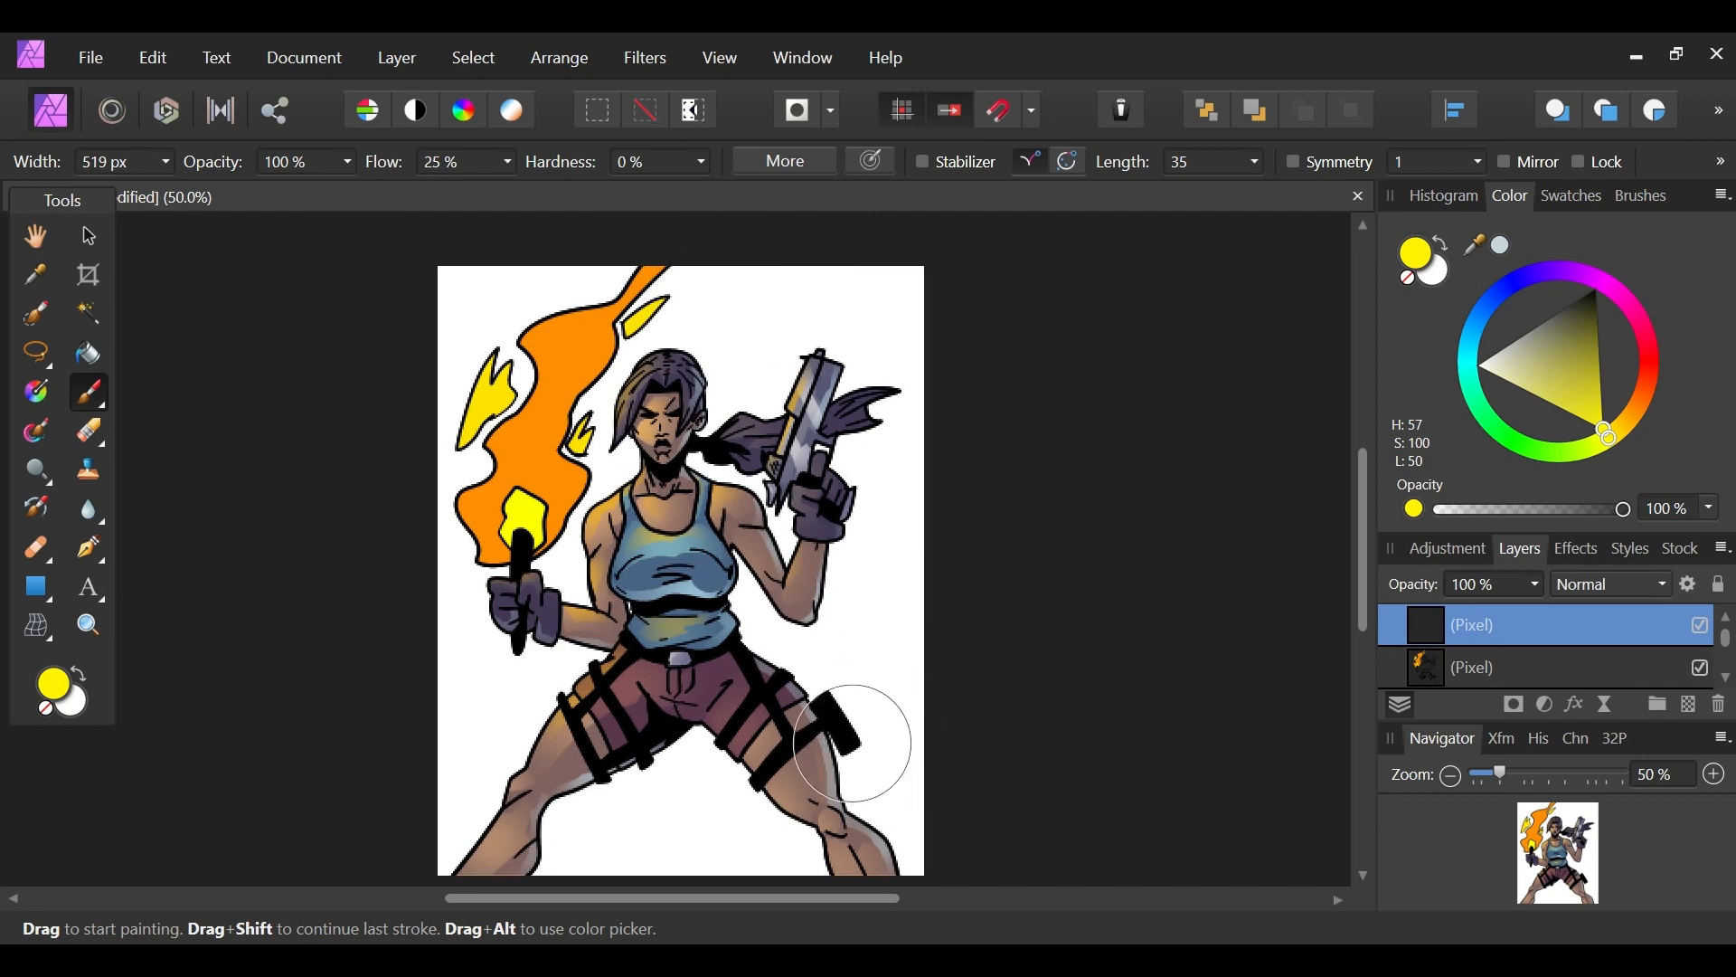
pyautogui.click(1638, 58)
pyautogui.hotkey('alt', 'Tab')
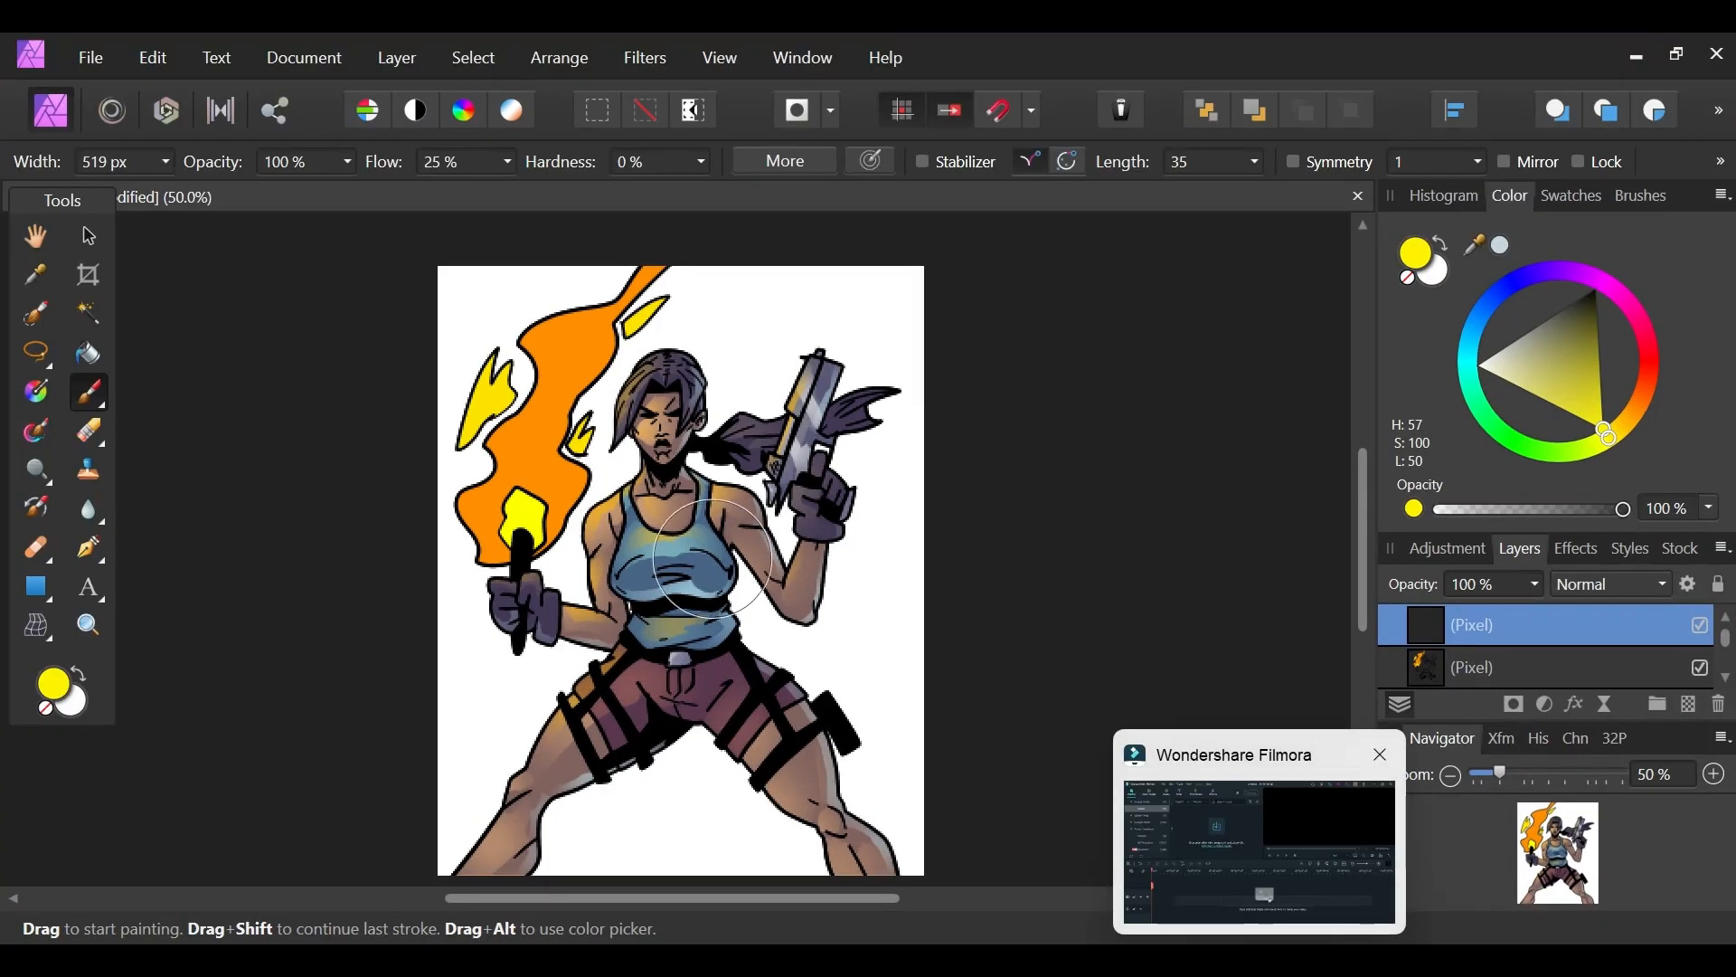
# Step: Try a freehand selection around the lower part of the flame on the flame layer and undo it
pyautogui.click(1500, 671)
pyautogui.click(1509, 635)
pyautogui.click(1508, 671)
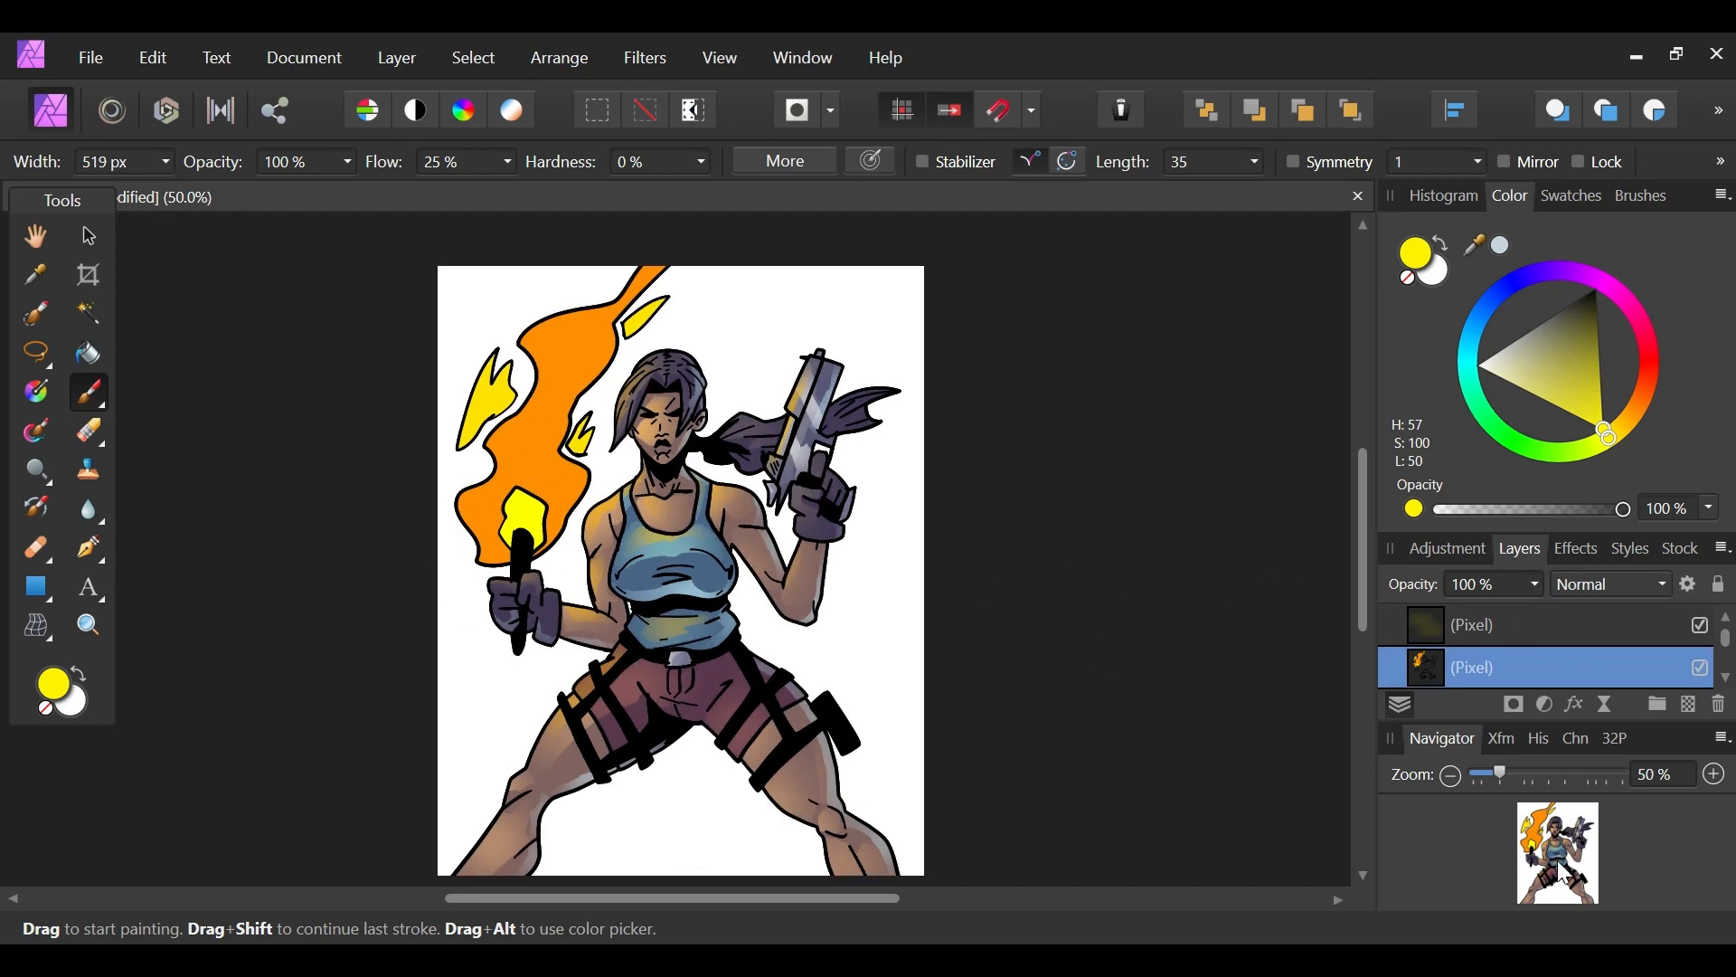
pyautogui.moveTo(1573, 866); pyautogui.dragTo(1525, 841)
pyautogui.click(37, 353)
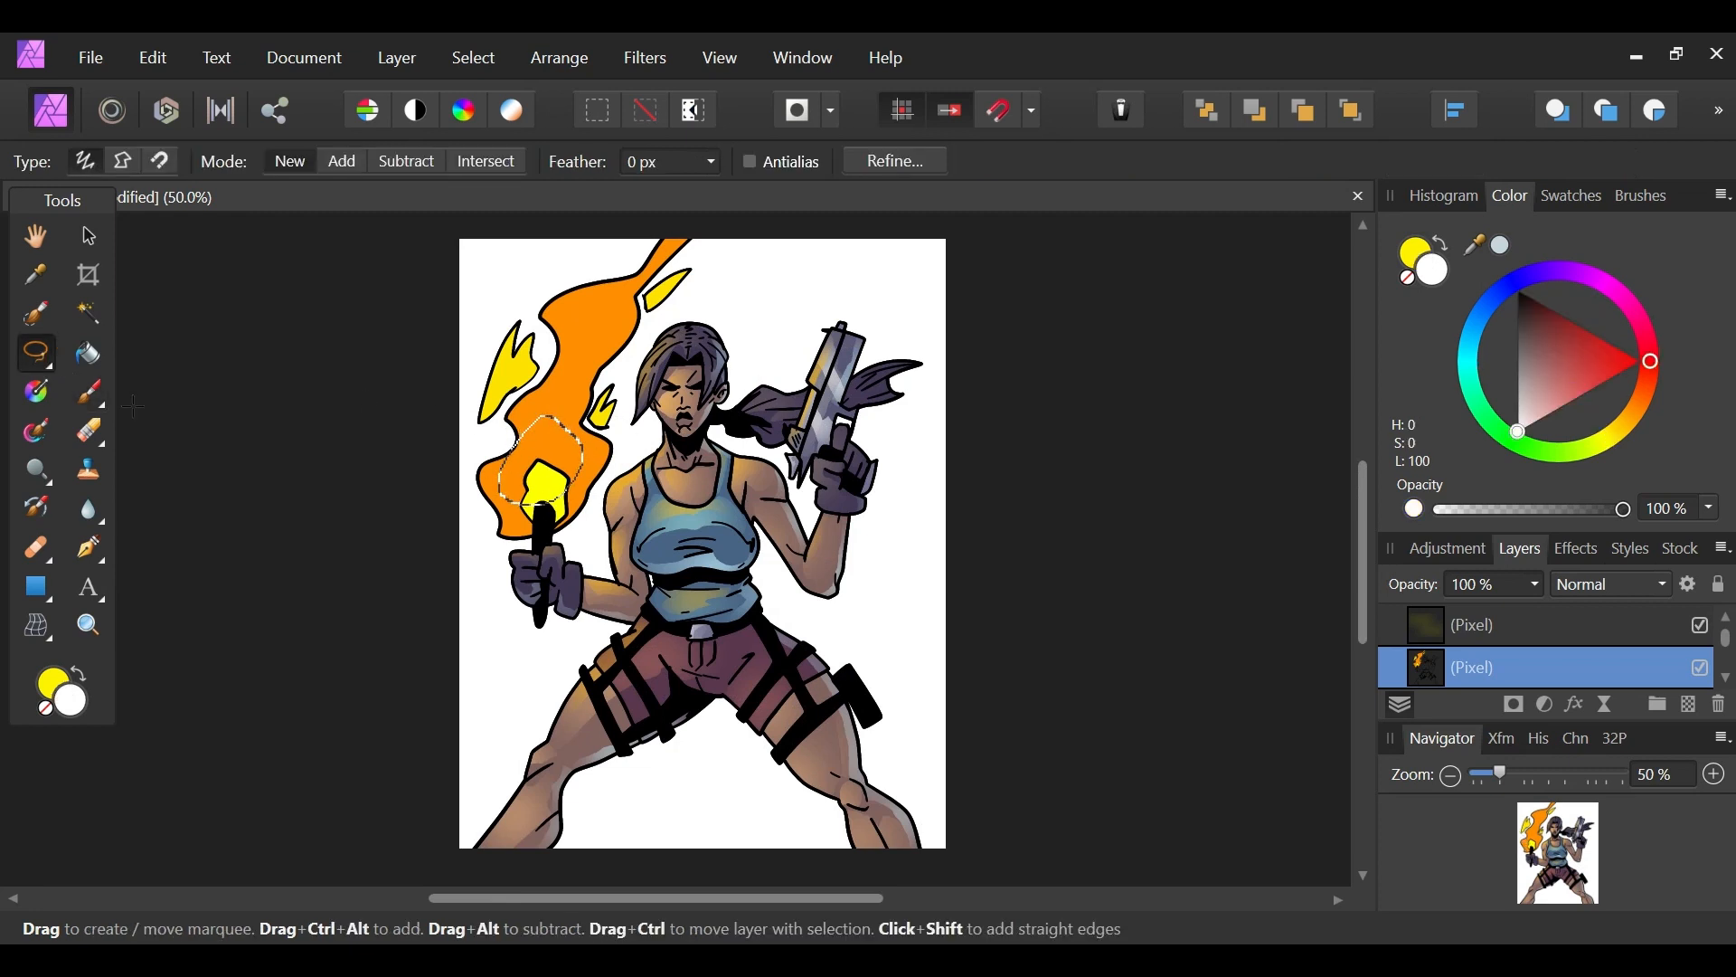
pyautogui.click(89, 392)
pyautogui.hotkey('ctrl', 'z')
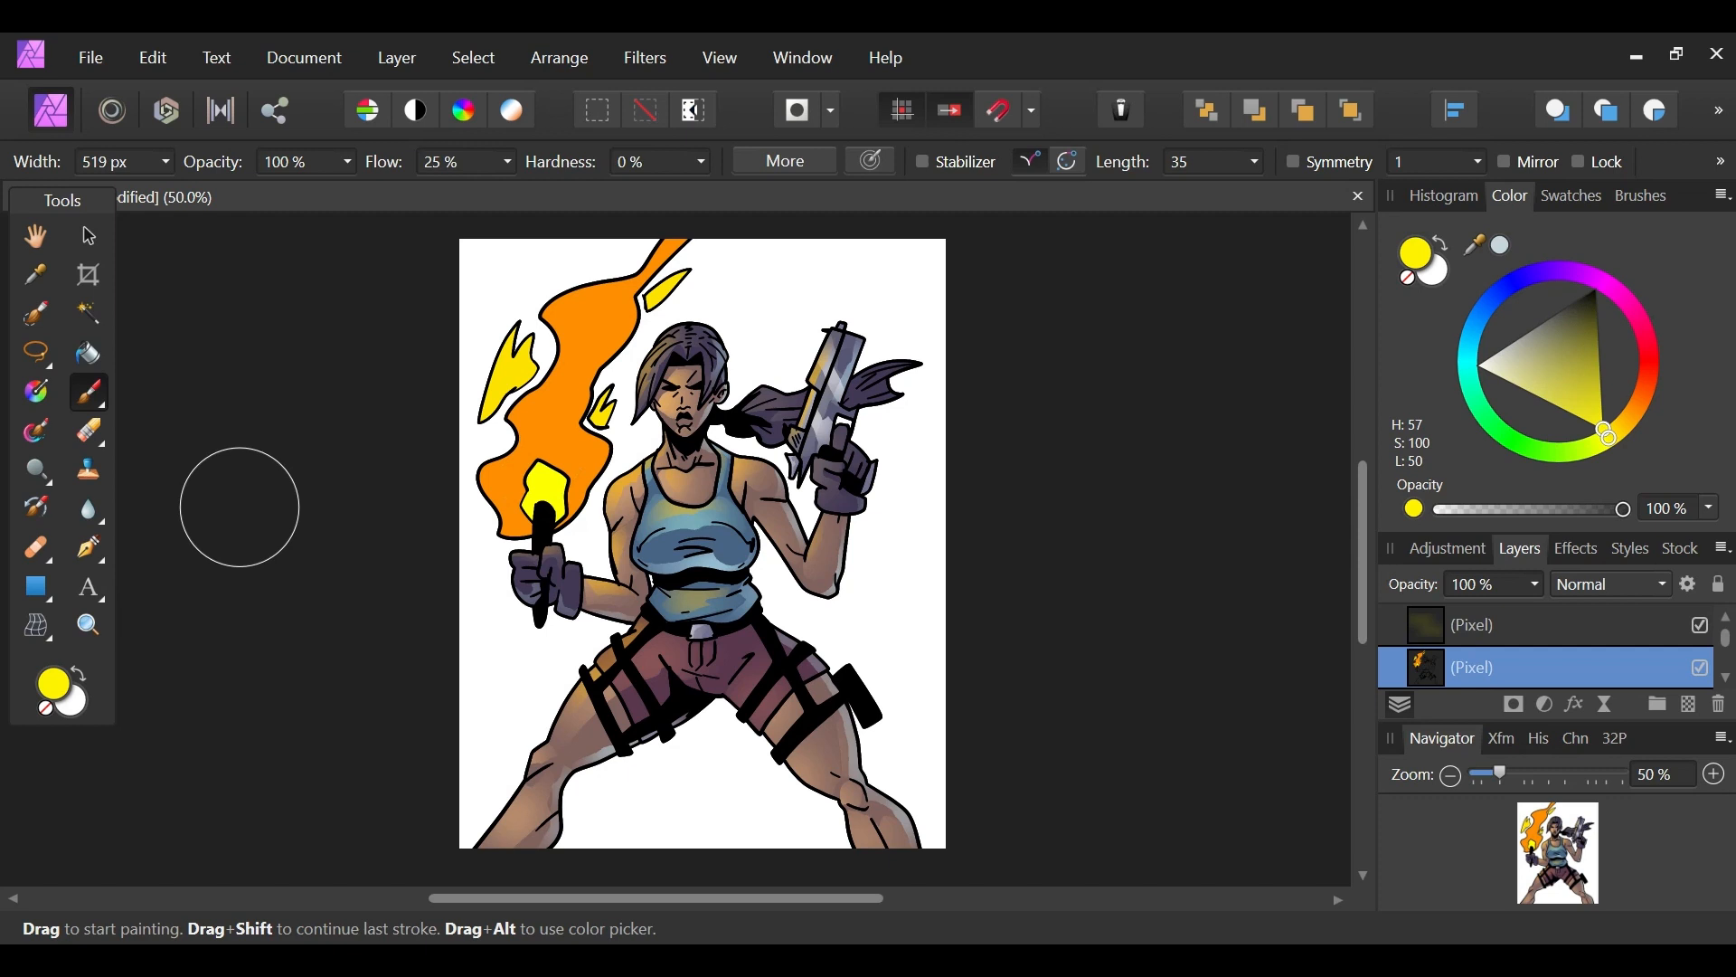
# Step: Delete the faint yellow pixel layer above the flame layer
pyautogui.click(1528, 635)
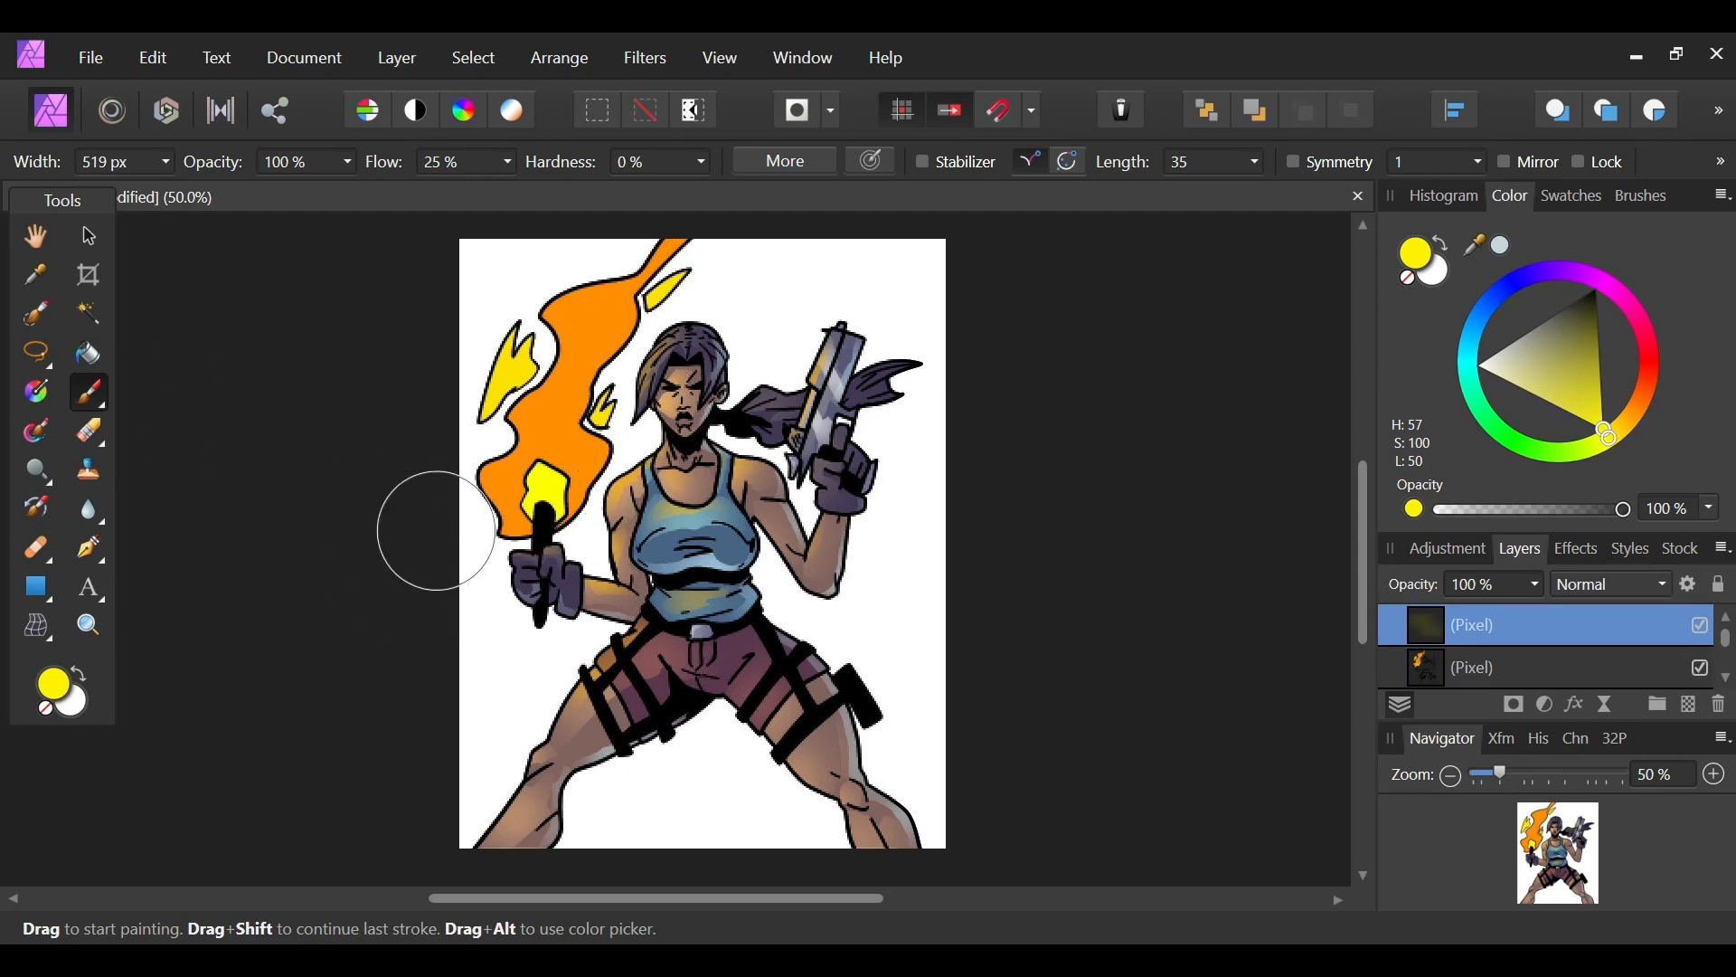
pyautogui.click(1720, 703)
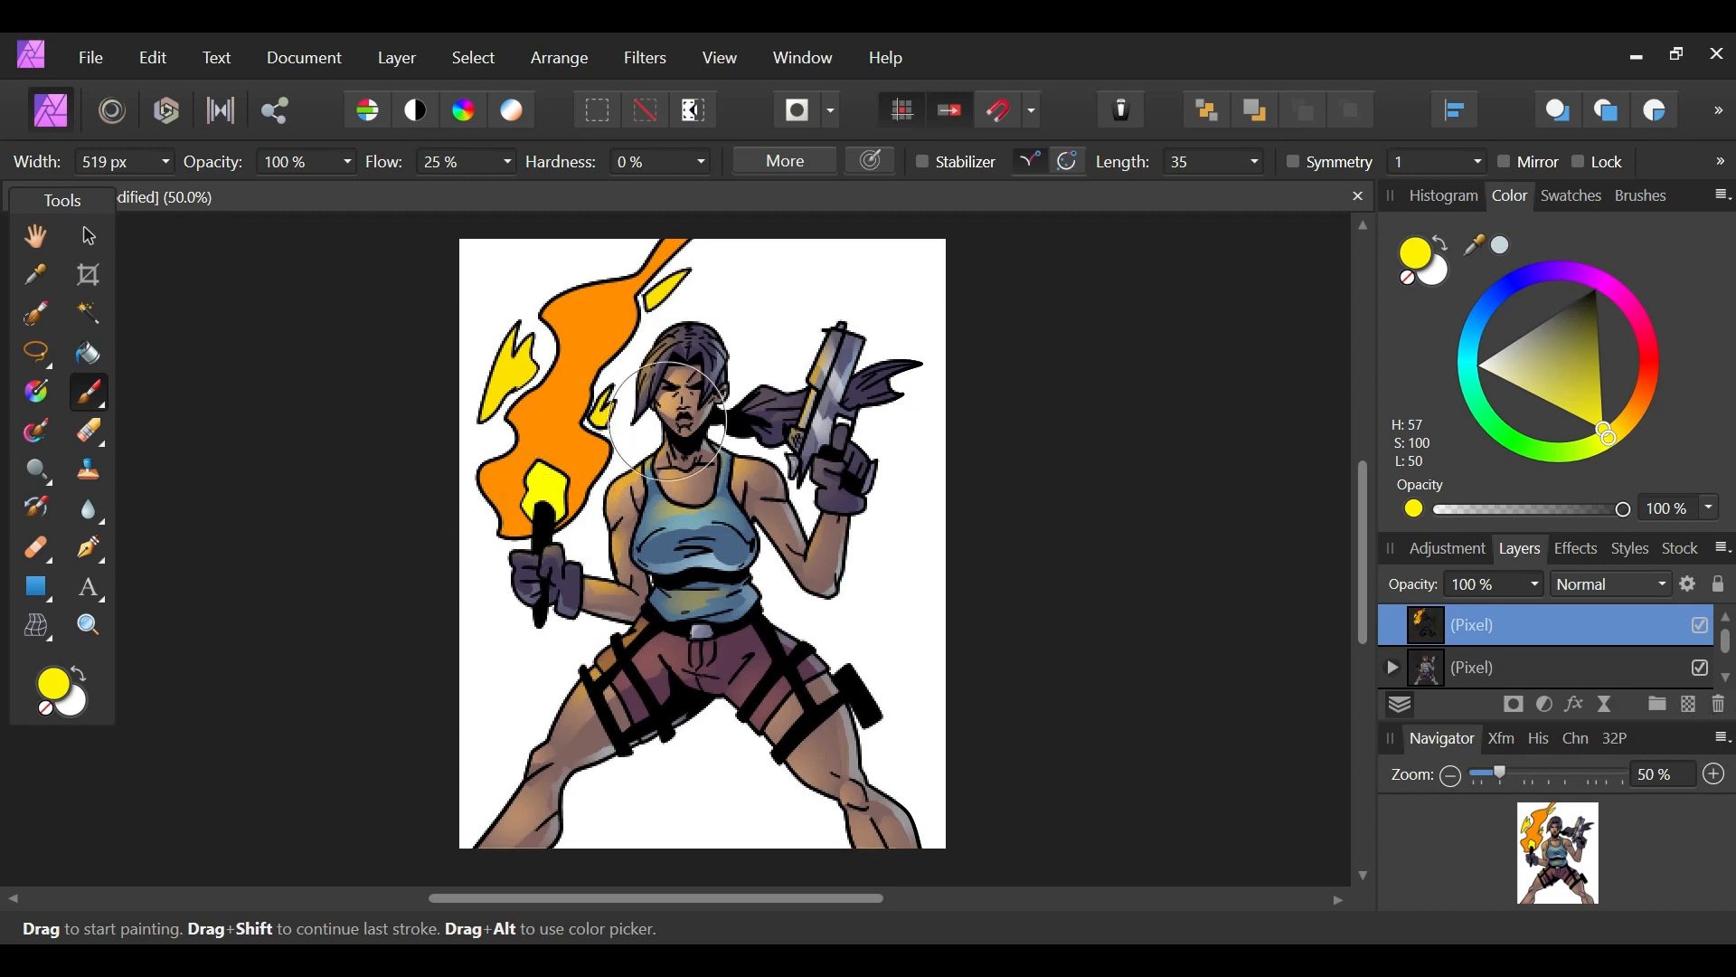
# Step: On the flame layer, select a large area around the flame and head freehand, softly paint a yellow glow inside it, and deselect
pyautogui.moveTo(1505, 774); pyautogui.dragTo(1573, 776)
pyautogui.click(1564, 833)
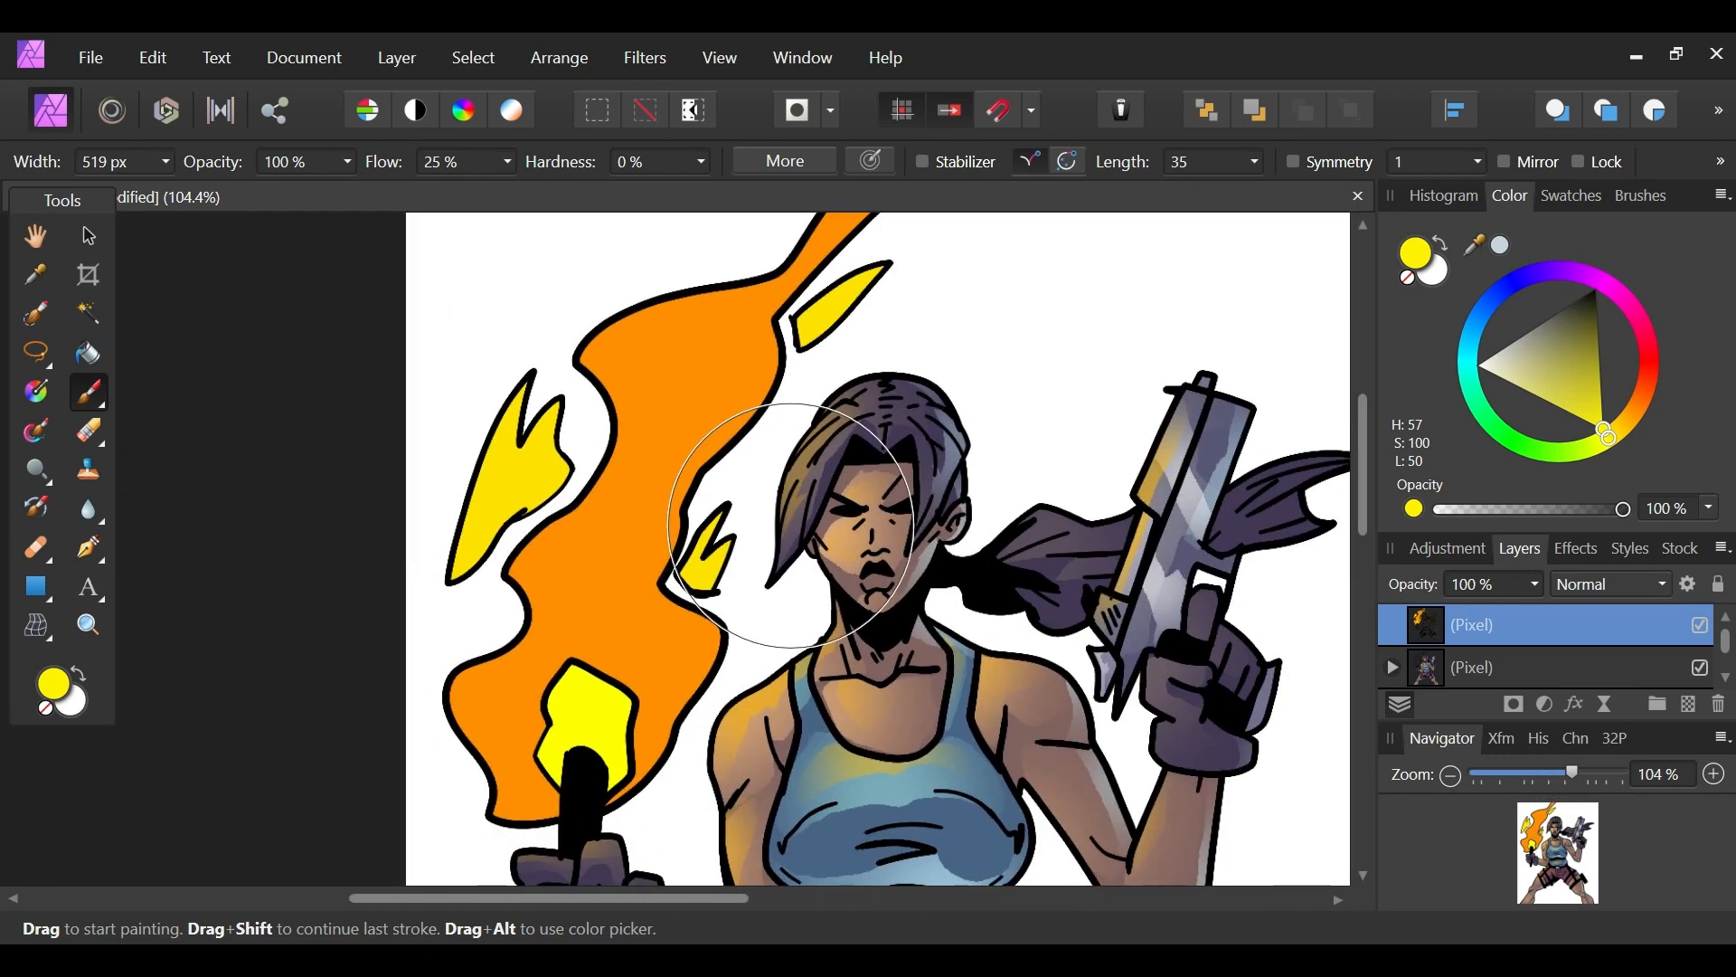
pyautogui.click(37, 352)
pyautogui.moveTo(670, 814)
pyautogui.mouseDown()
pyautogui.moveTo(988, 496)
pyautogui.moveTo(931, 190)
pyautogui.moveTo(434, 271)
pyautogui.moveTo(586, 837)
pyautogui.moveTo(669, 814)
pyautogui.mouseUp()
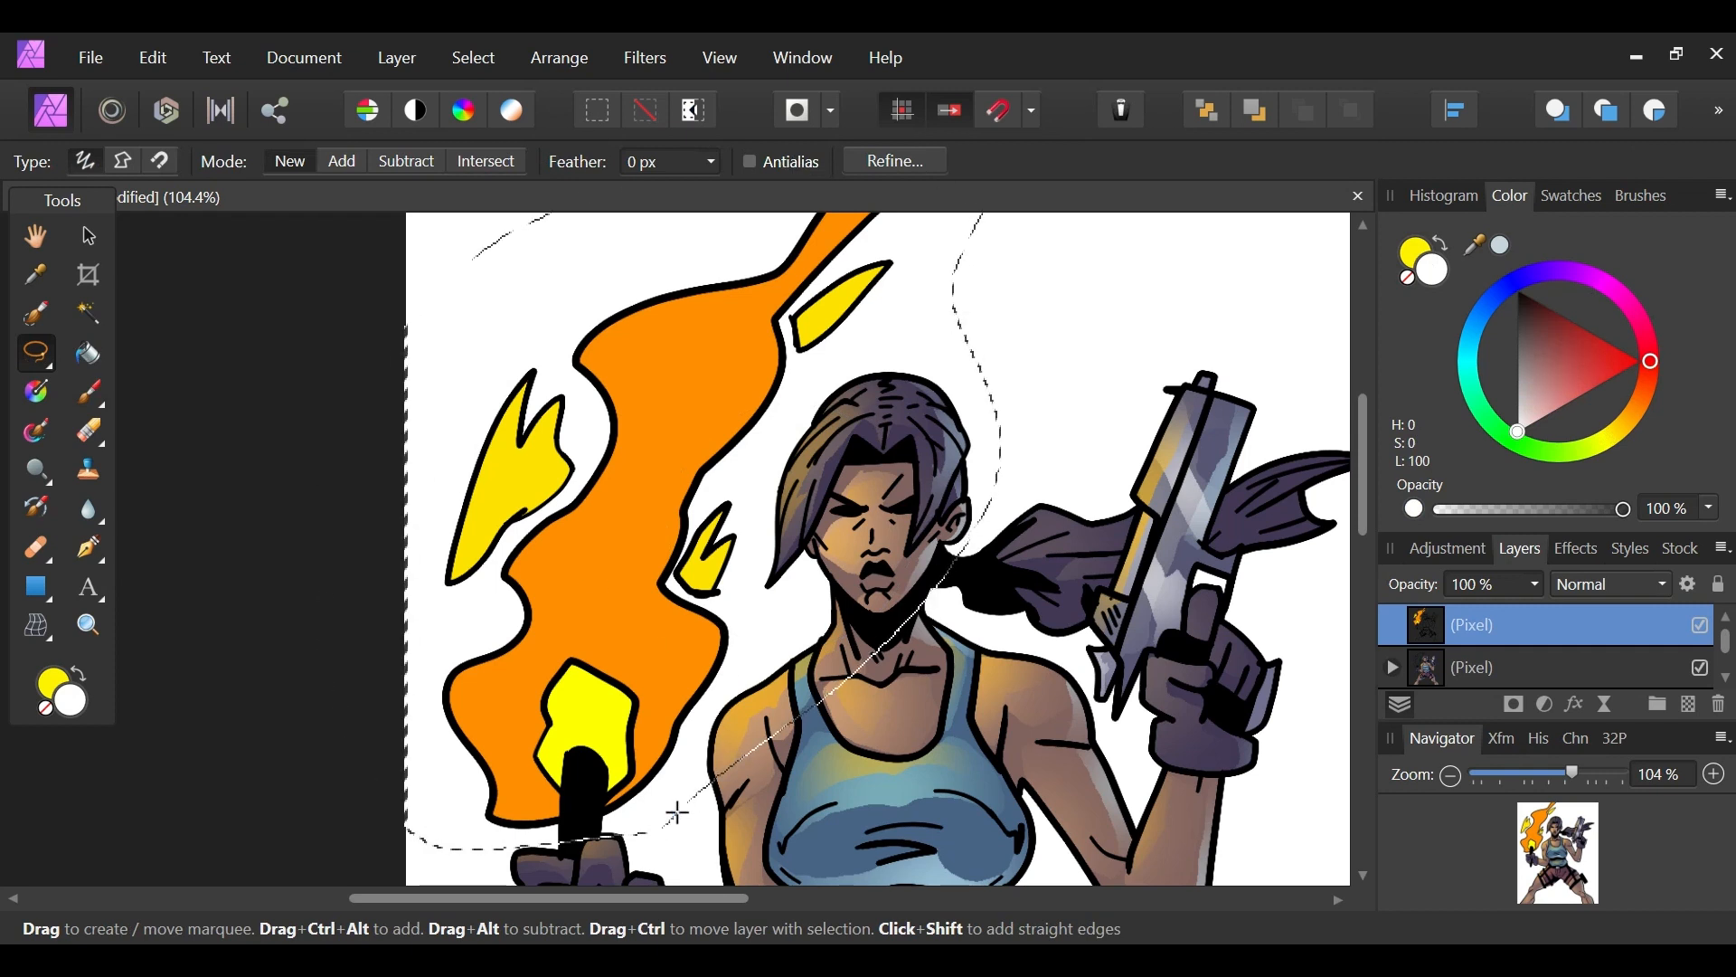
pyautogui.click(89, 392)
pyautogui.moveTo(488, 769)
pyautogui.mouseDown()
pyautogui.moveTo(708, 674)
pyautogui.moveTo(845, 546)
pyautogui.moveTo(947, 410)
pyautogui.moveTo(891, 274)
pyautogui.moveTo(905, 316)
pyautogui.mouseUp()
pyautogui.moveTo(1572, 774); pyautogui.dragTo(1523, 772)
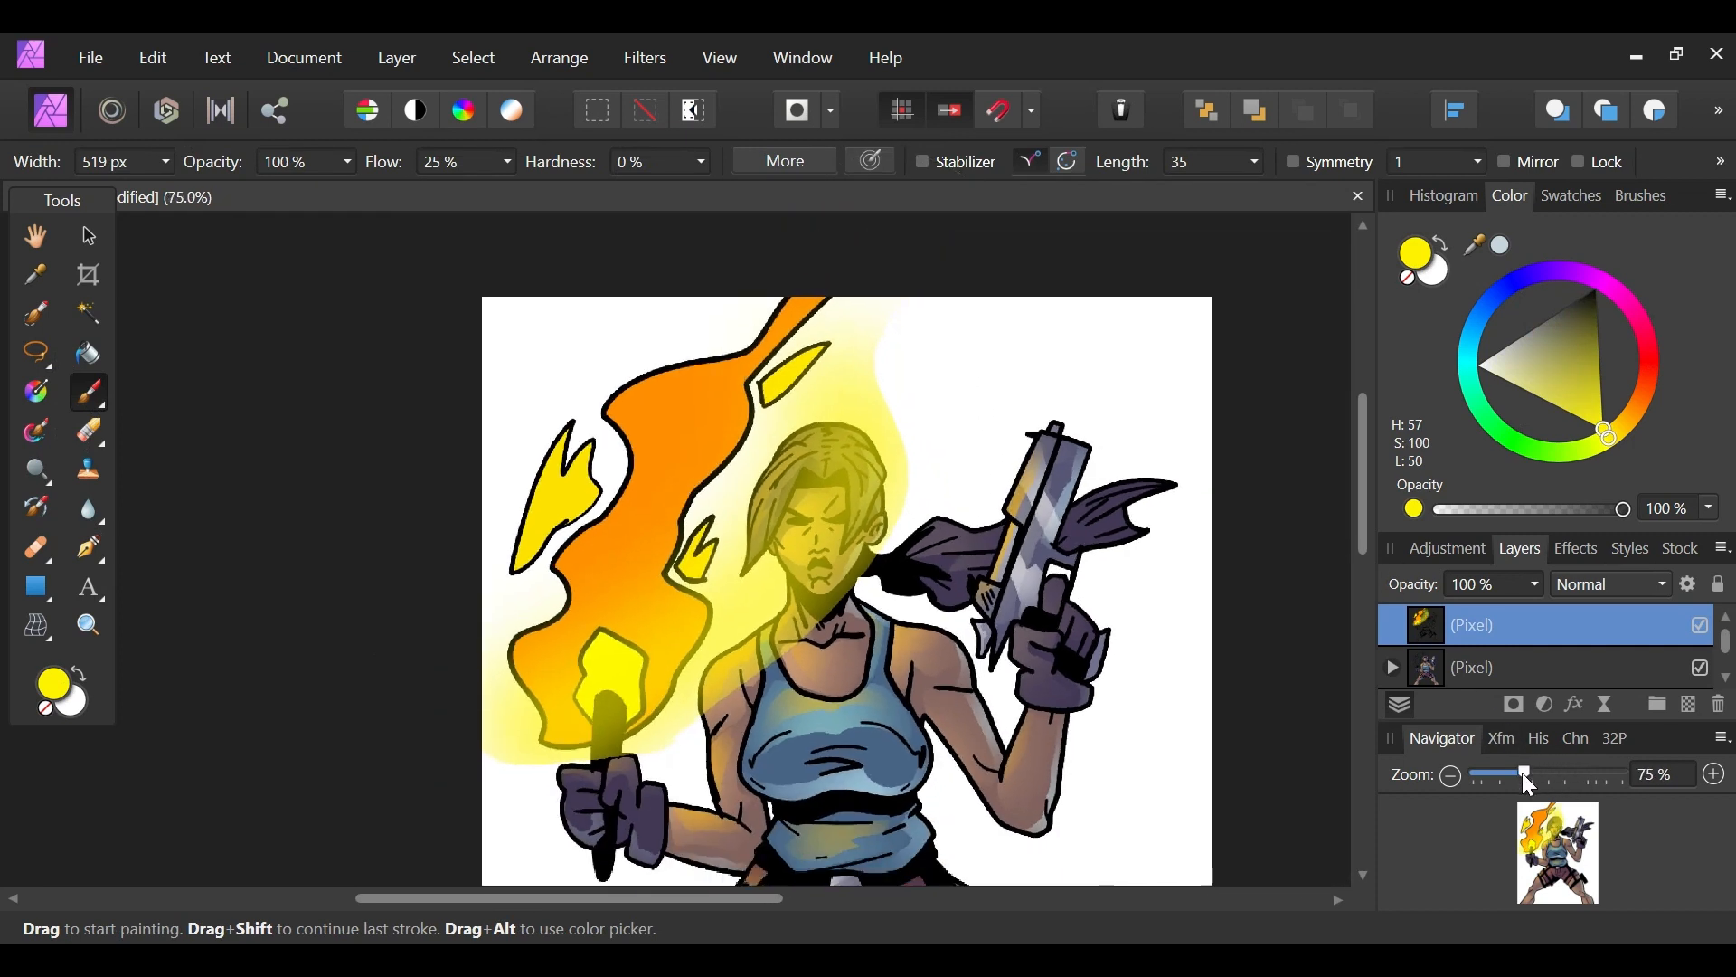
pyautogui.moveTo(579, 327)
pyautogui.mouseDown()
pyautogui.moveTo(543, 368)
pyautogui.moveTo(522, 715)
pyautogui.moveTo(543, 380)
pyautogui.moveTo(578, 506)
pyautogui.moveTo(723, 362)
pyautogui.mouseUp()
pyautogui.click(34, 353)
pyautogui.hotkey('ctrl', 'd')
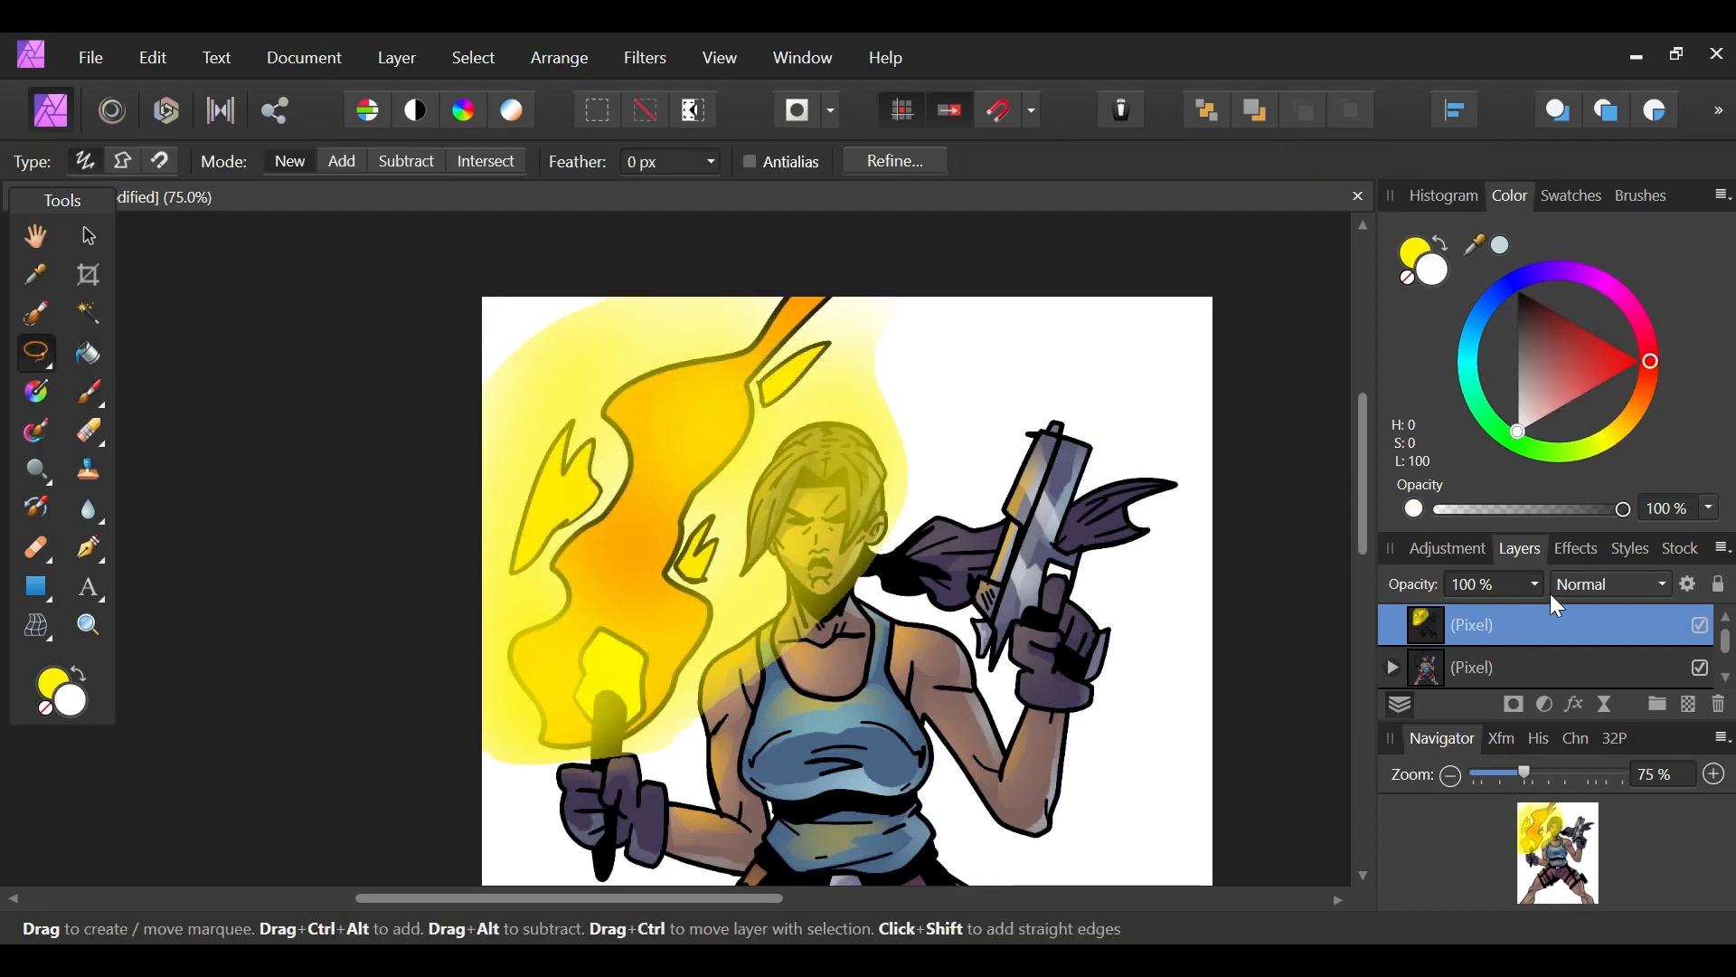
# Step: Apply a Gaussian Blur layer effect with a 19.7 px radius to the flame layer with the yellow glow
pyautogui.click(1576, 548)
pyautogui.scroll(3, 1610, 714)
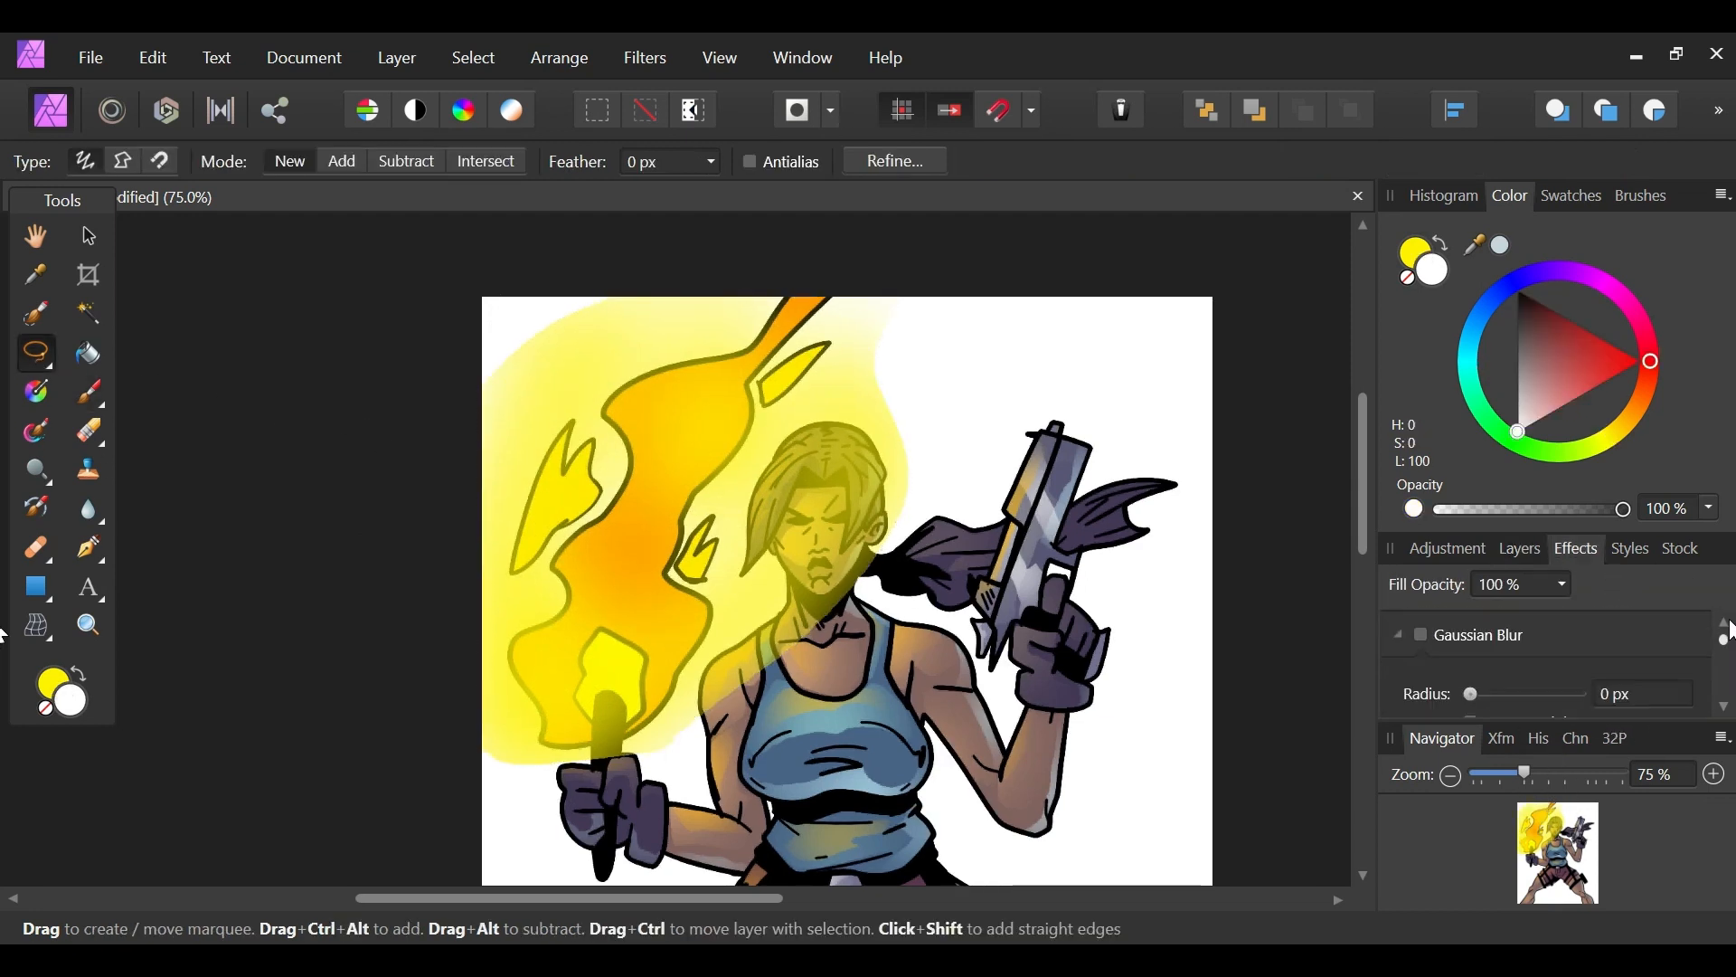
pyautogui.moveTo(1474, 694); pyautogui.dragTo(1529, 693)
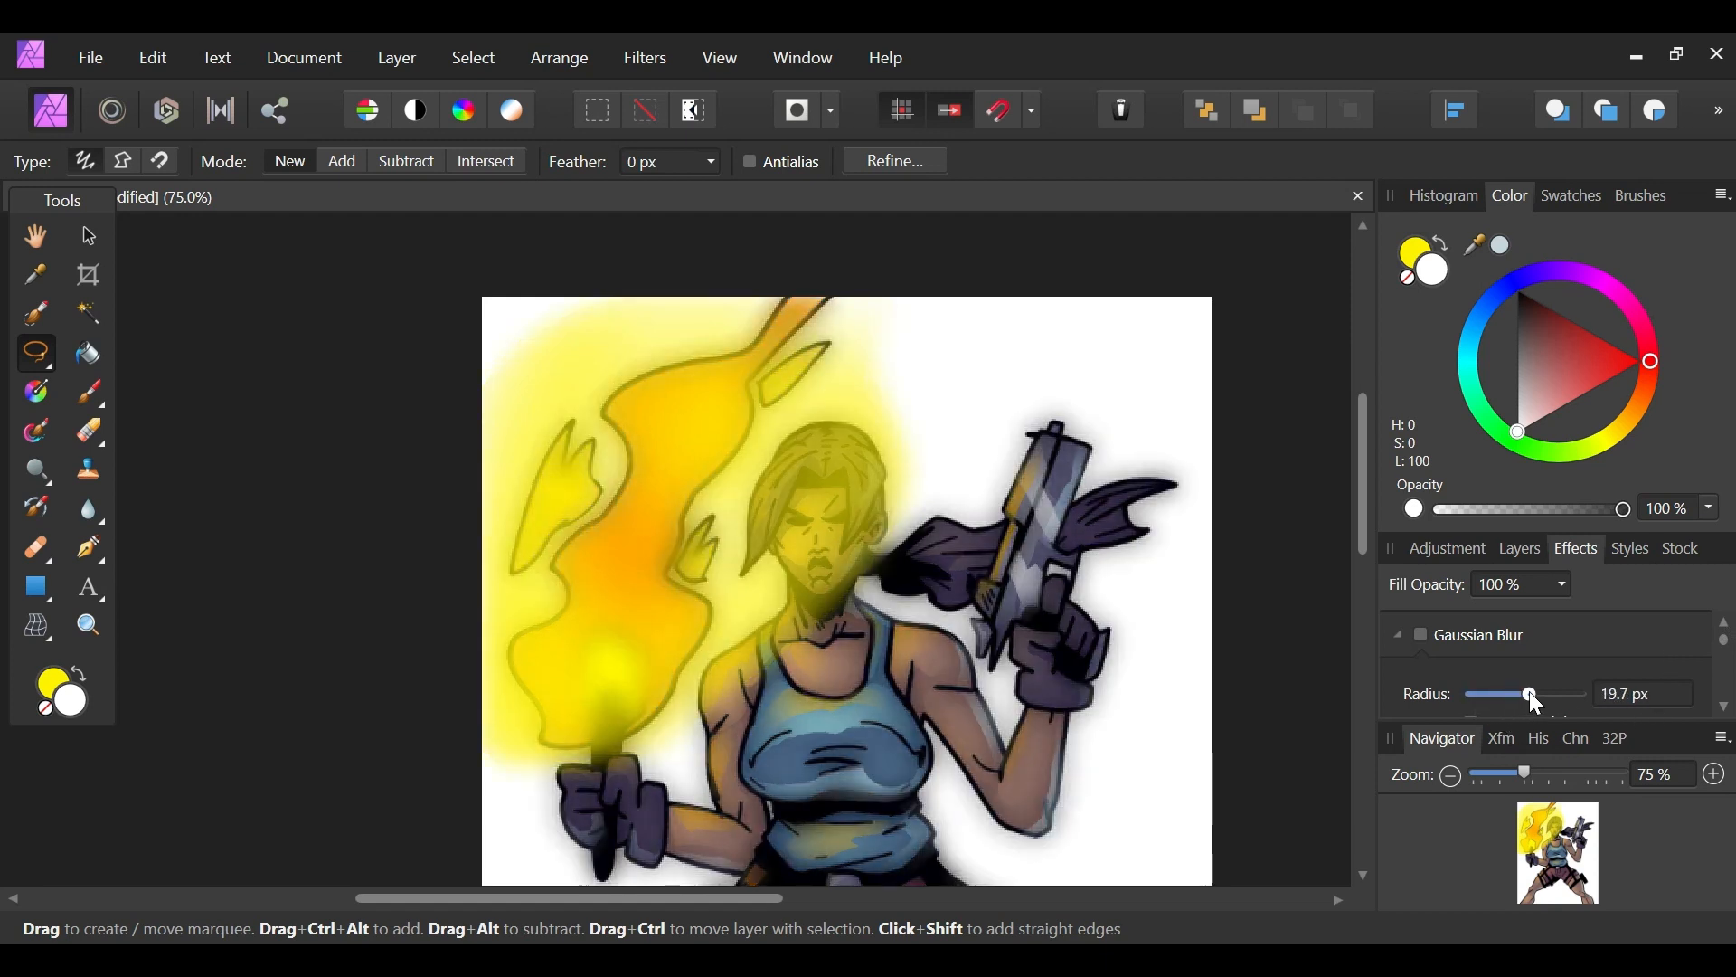
# Step: Undo the Gaussian Blur and the yellow glow painted on the flame layer, including its freehand selection
pyautogui.moveTo(1527, 774); pyautogui.dragTo(1503, 778)
pyautogui.hotkey('ctrl', 'z')
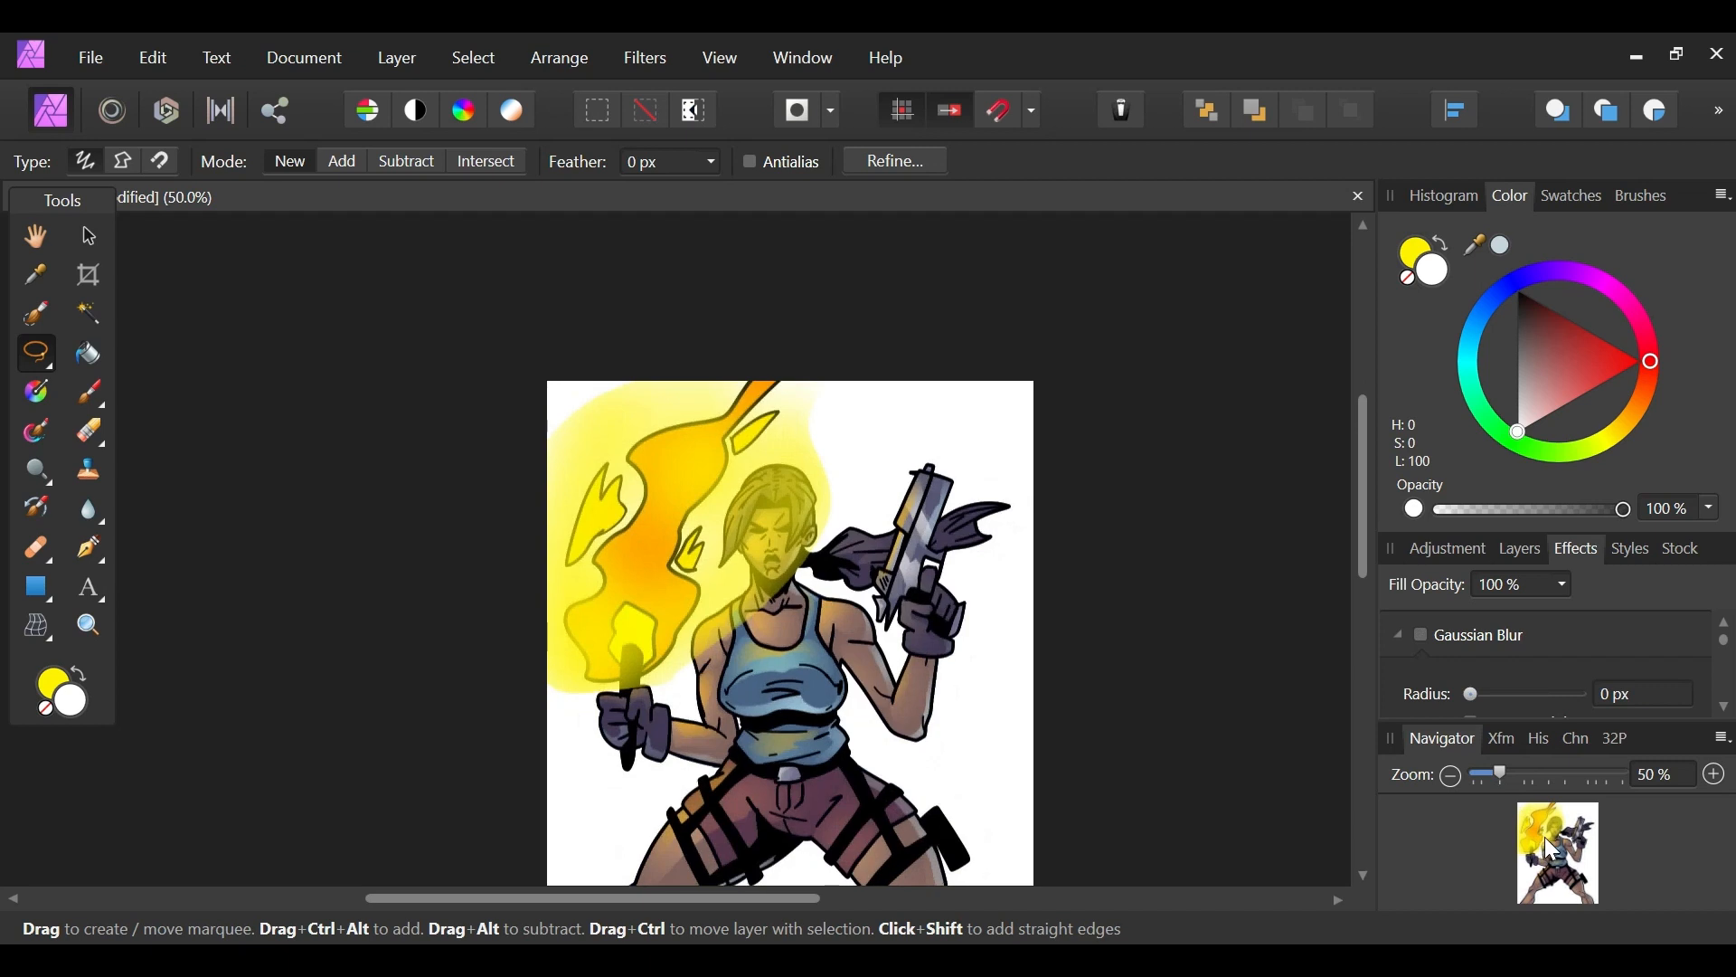
pyautogui.click(1521, 550)
pyautogui.moveTo(1585, 839); pyautogui.dragTo(1573, 805)
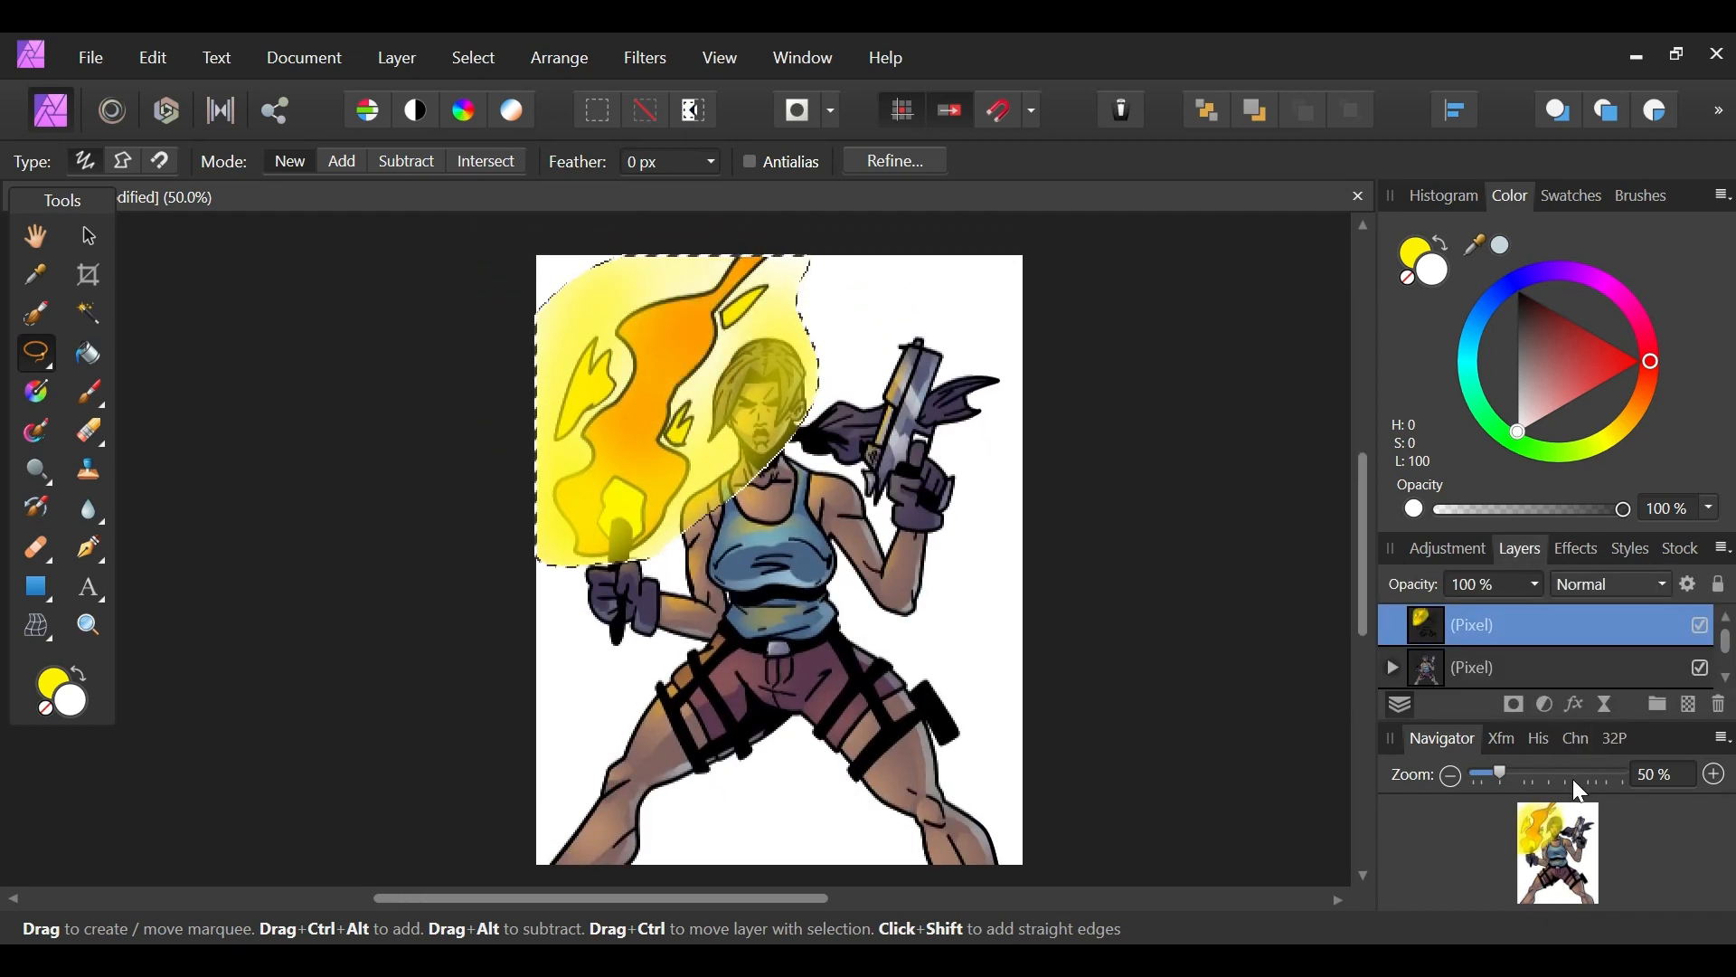
pyautogui.hotkey('ctrl', 'd')
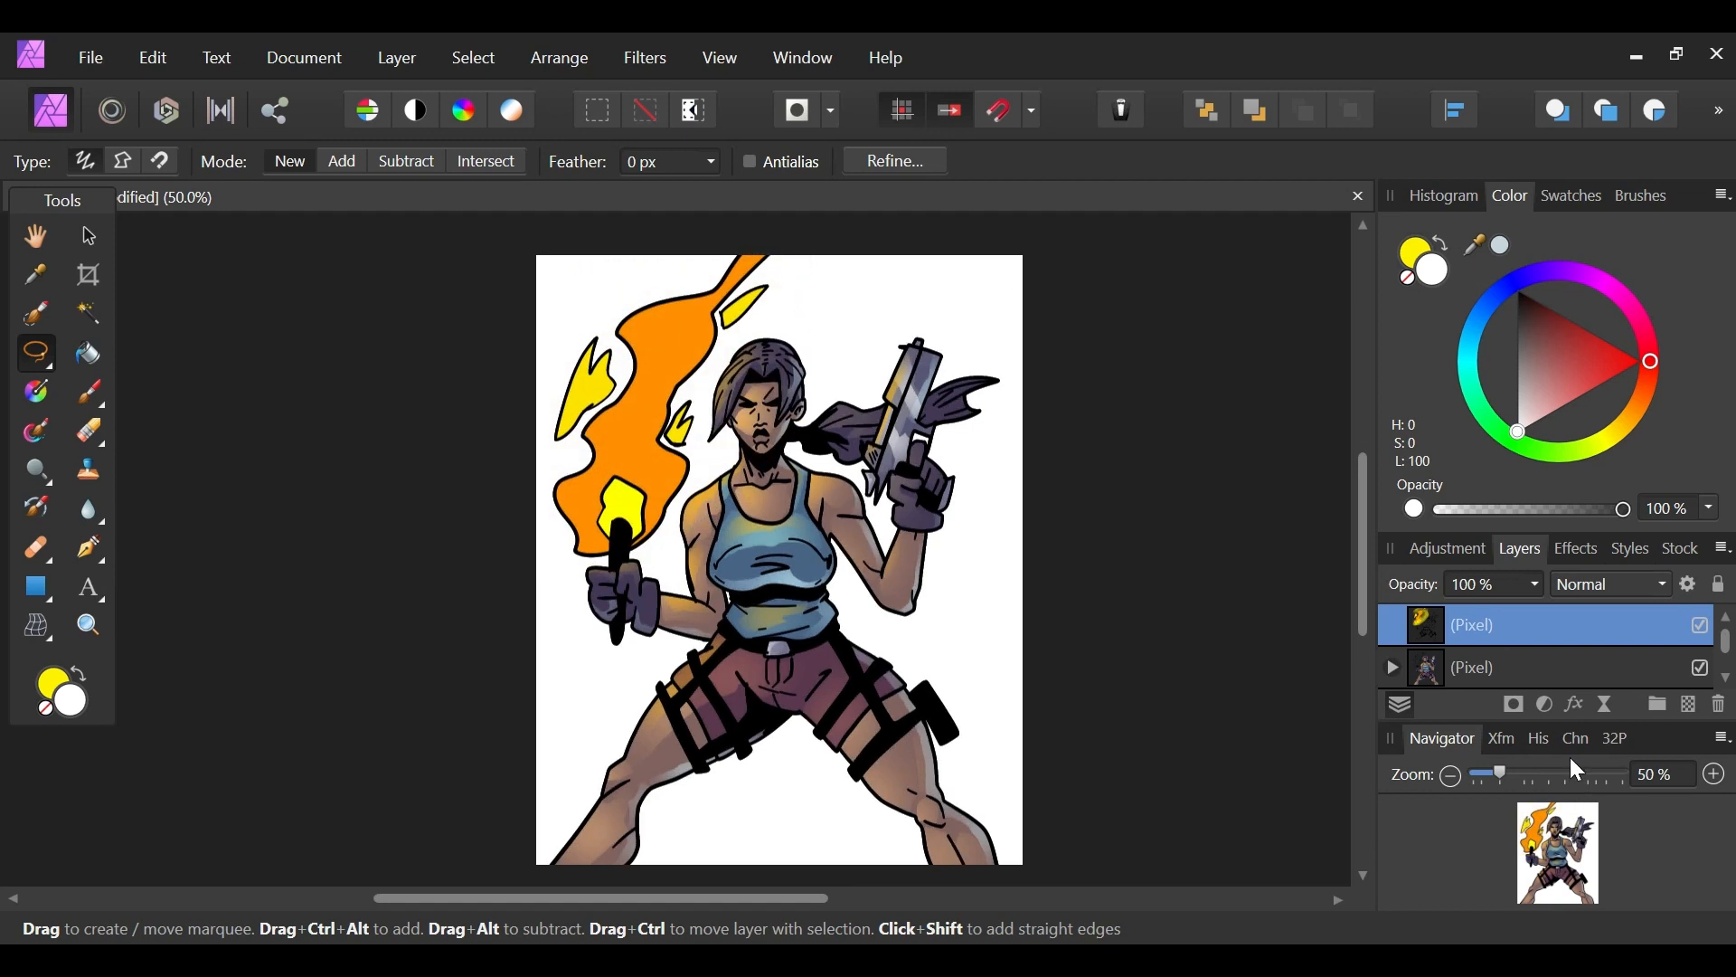
# Step: Add a new pixel layer above the flame layer for the yellow glow
pyautogui.click(1690, 703)
pyautogui.moveTo(1557, 877); pyautogui.dragTo(1533, 839)
pyautogui.click(89, 393)
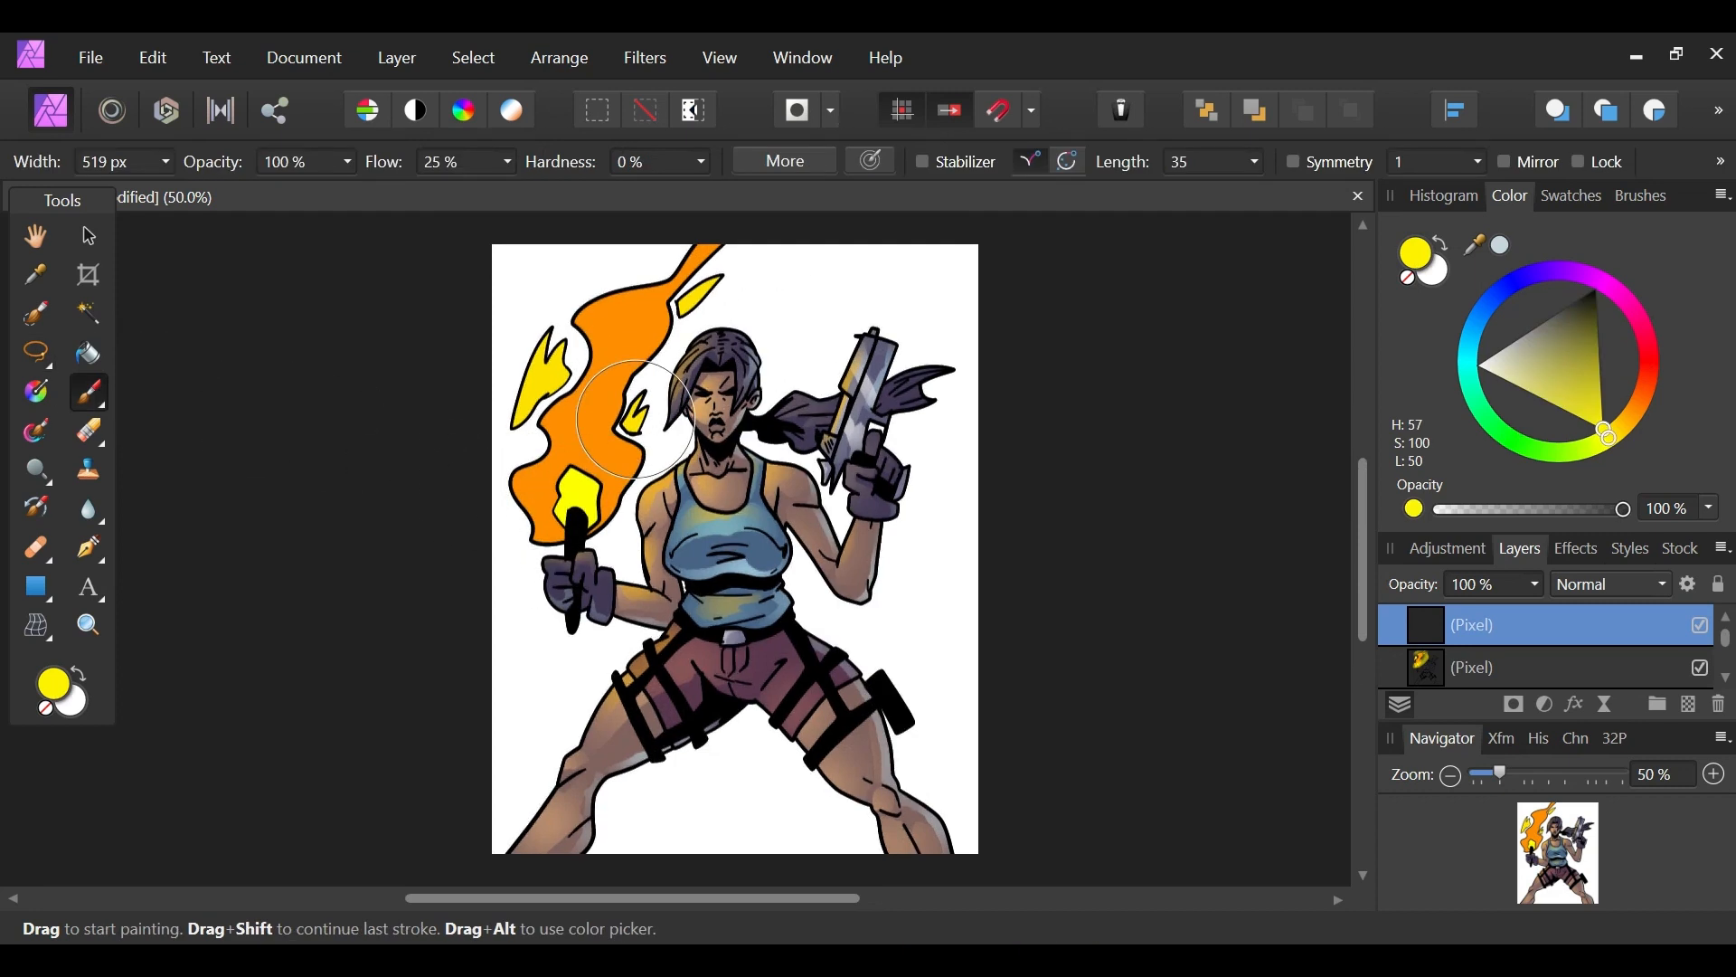
pyautogui.click(1727, 678)
pyautogui.click(1392, 625)
pyautogui.scroll(-2, 1723, 644)
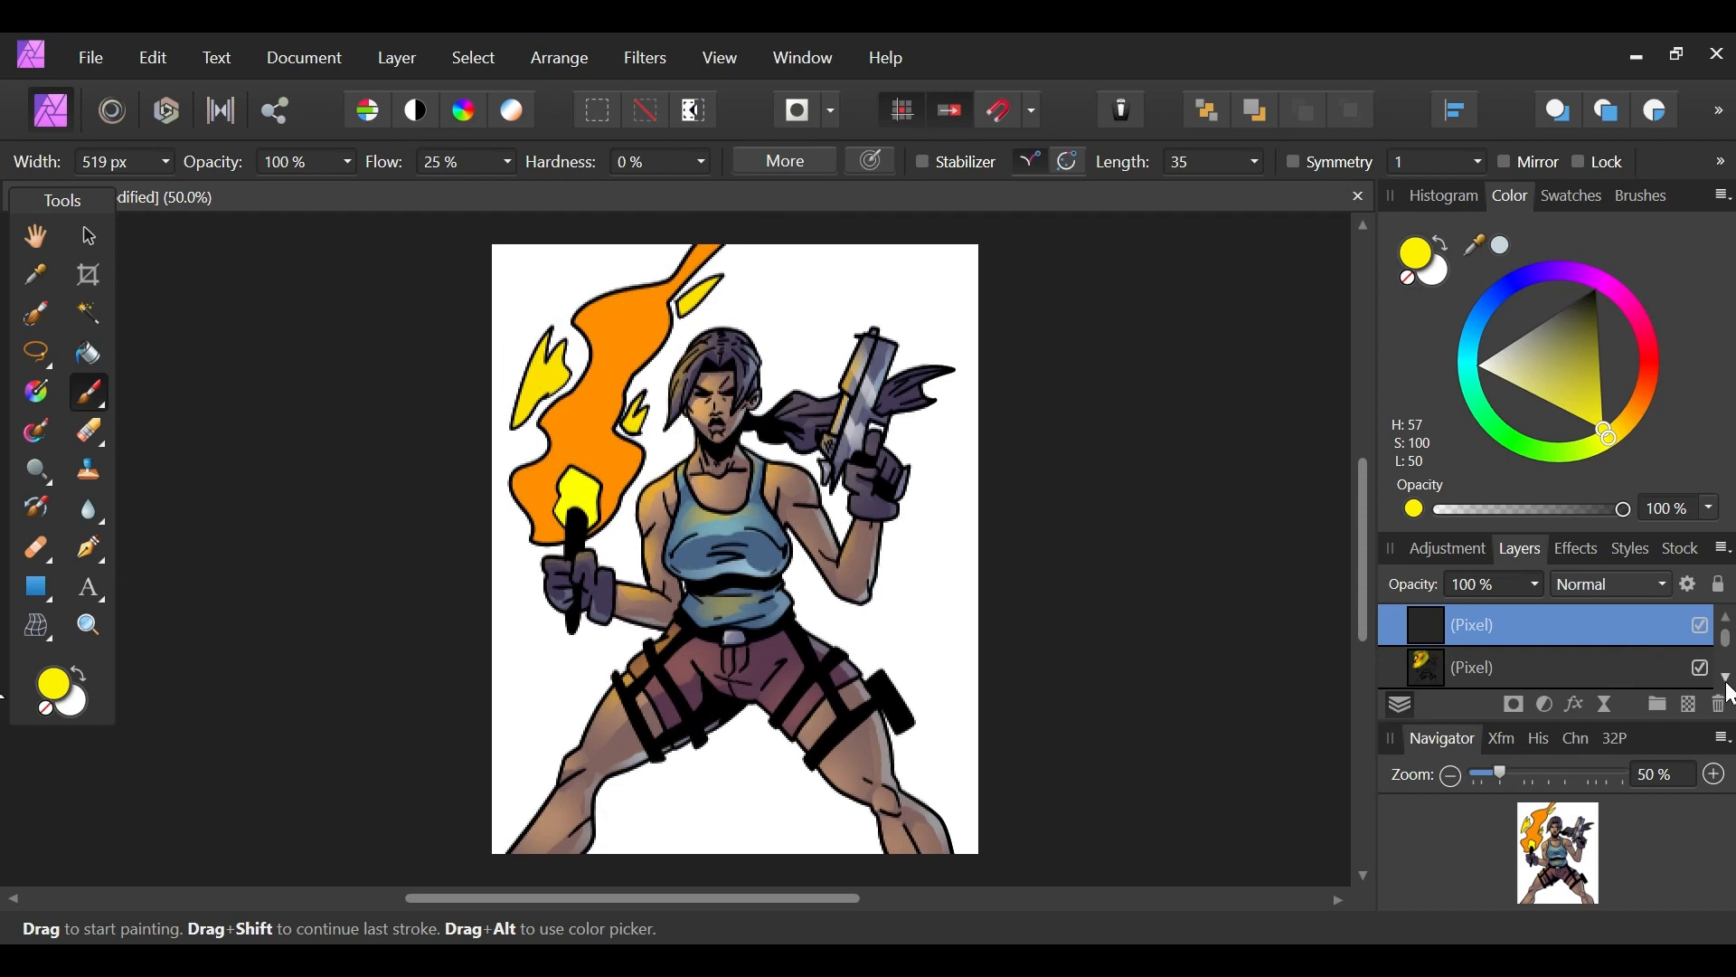
pyautogui.scroll(-1, 1728, 642)
pyautogui.scroll(1, 1729, 638)
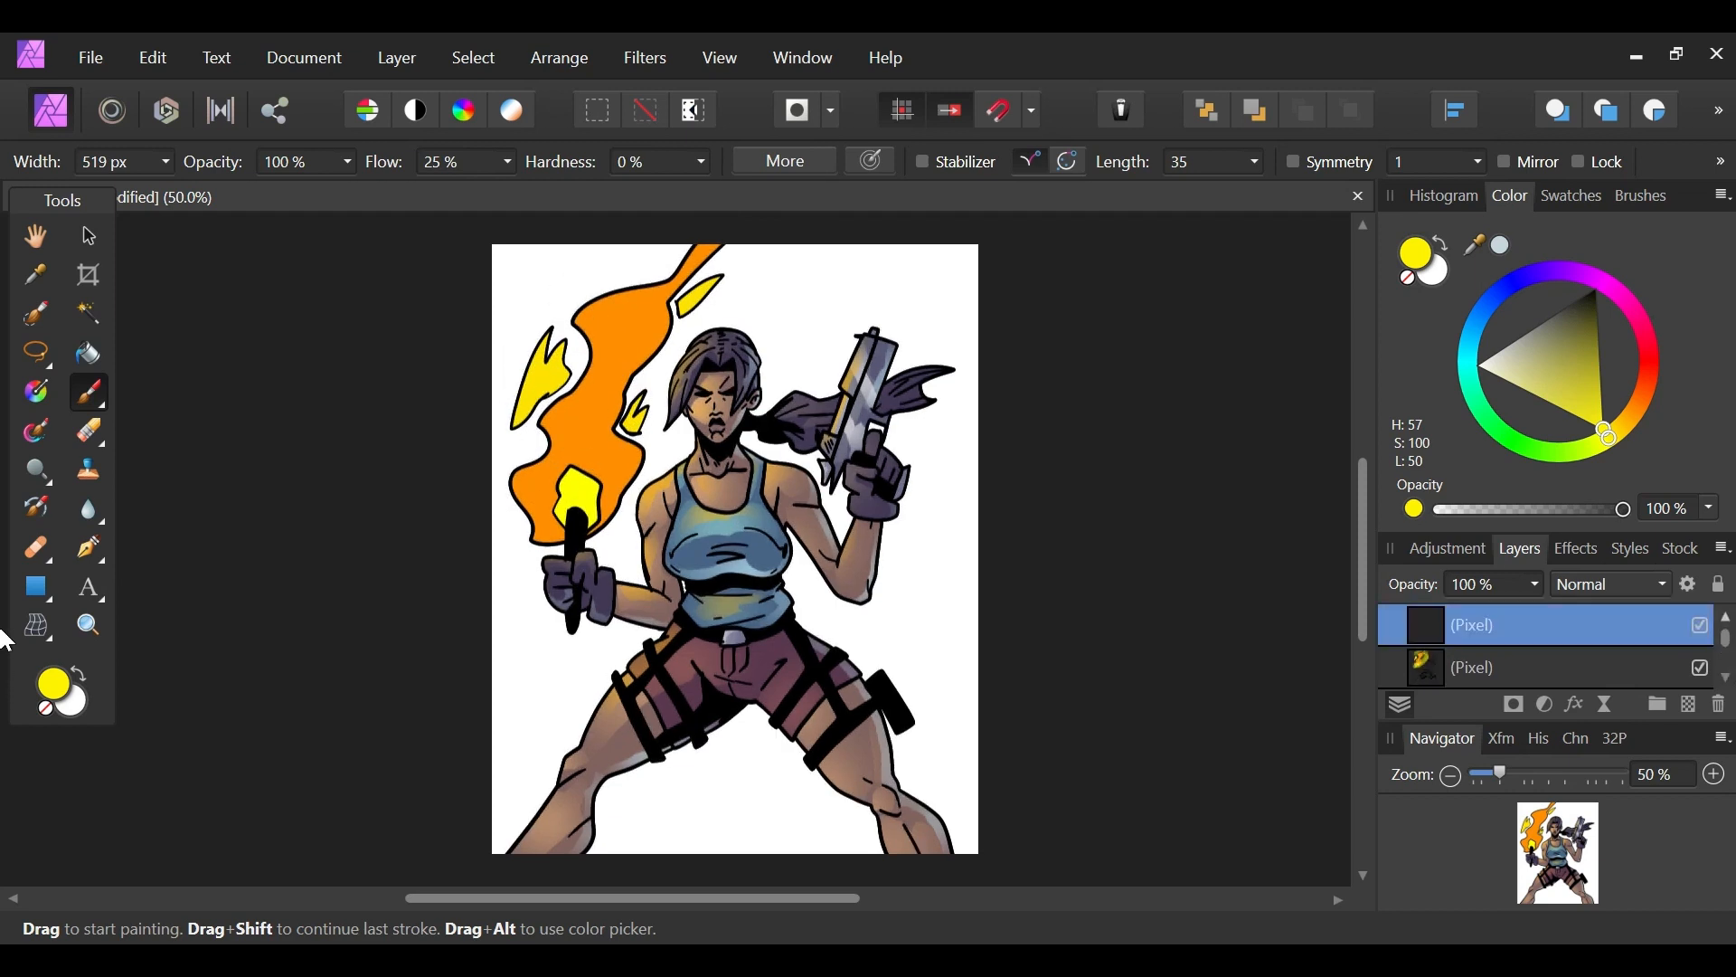
# Step: Try painting yellow inside a freehand selection around the lower flame and upper torso on the new layer, and undo it
pyautogui.click(36, 352)
pyautogui.moveTo(651, 346)
pyautogui.mouseDown()
pyautogui.moveTo(692, 597)
pyautogui.moveTo(723, 346)
pyautogui.mouseUp()
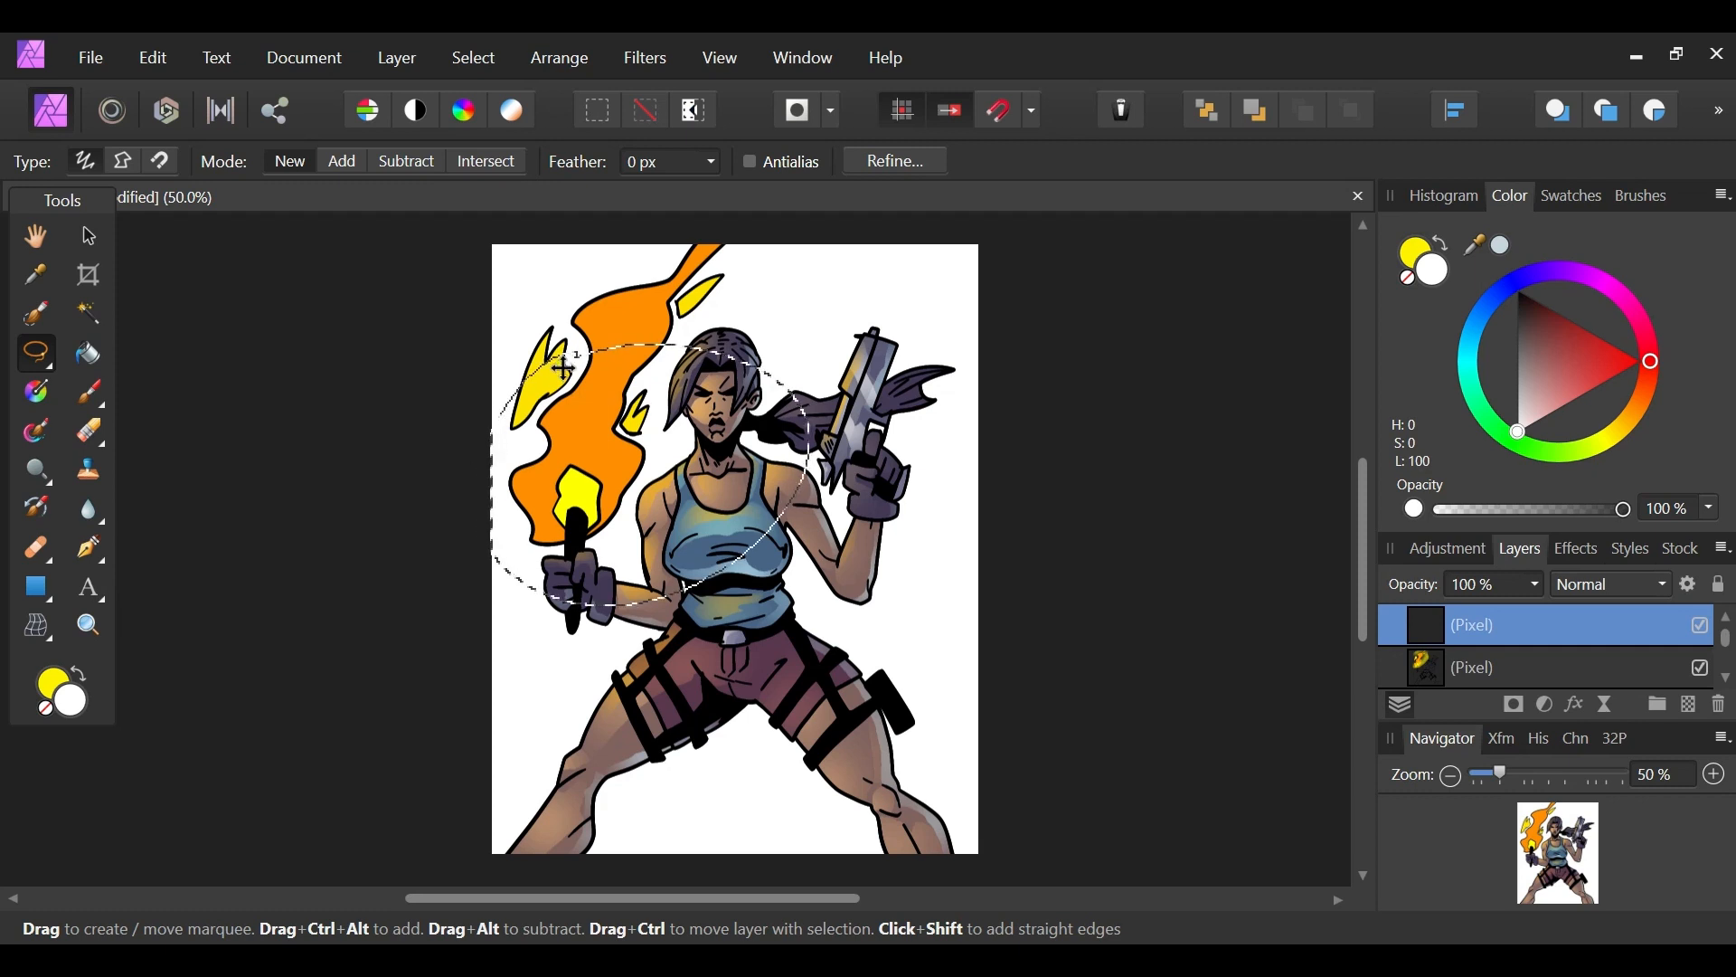
pyautogui.click(88, 393)
pyautogui.moveTo(543, 389)
pyautogui.mouseDown()
pyautogui.moveTo(524, 368)
pyautogui.moveTo(633, 506)
pyautogui.moveTo(742, 407)
pyautogui.moveTo(829, 422)
pyautogui.mouseUp()
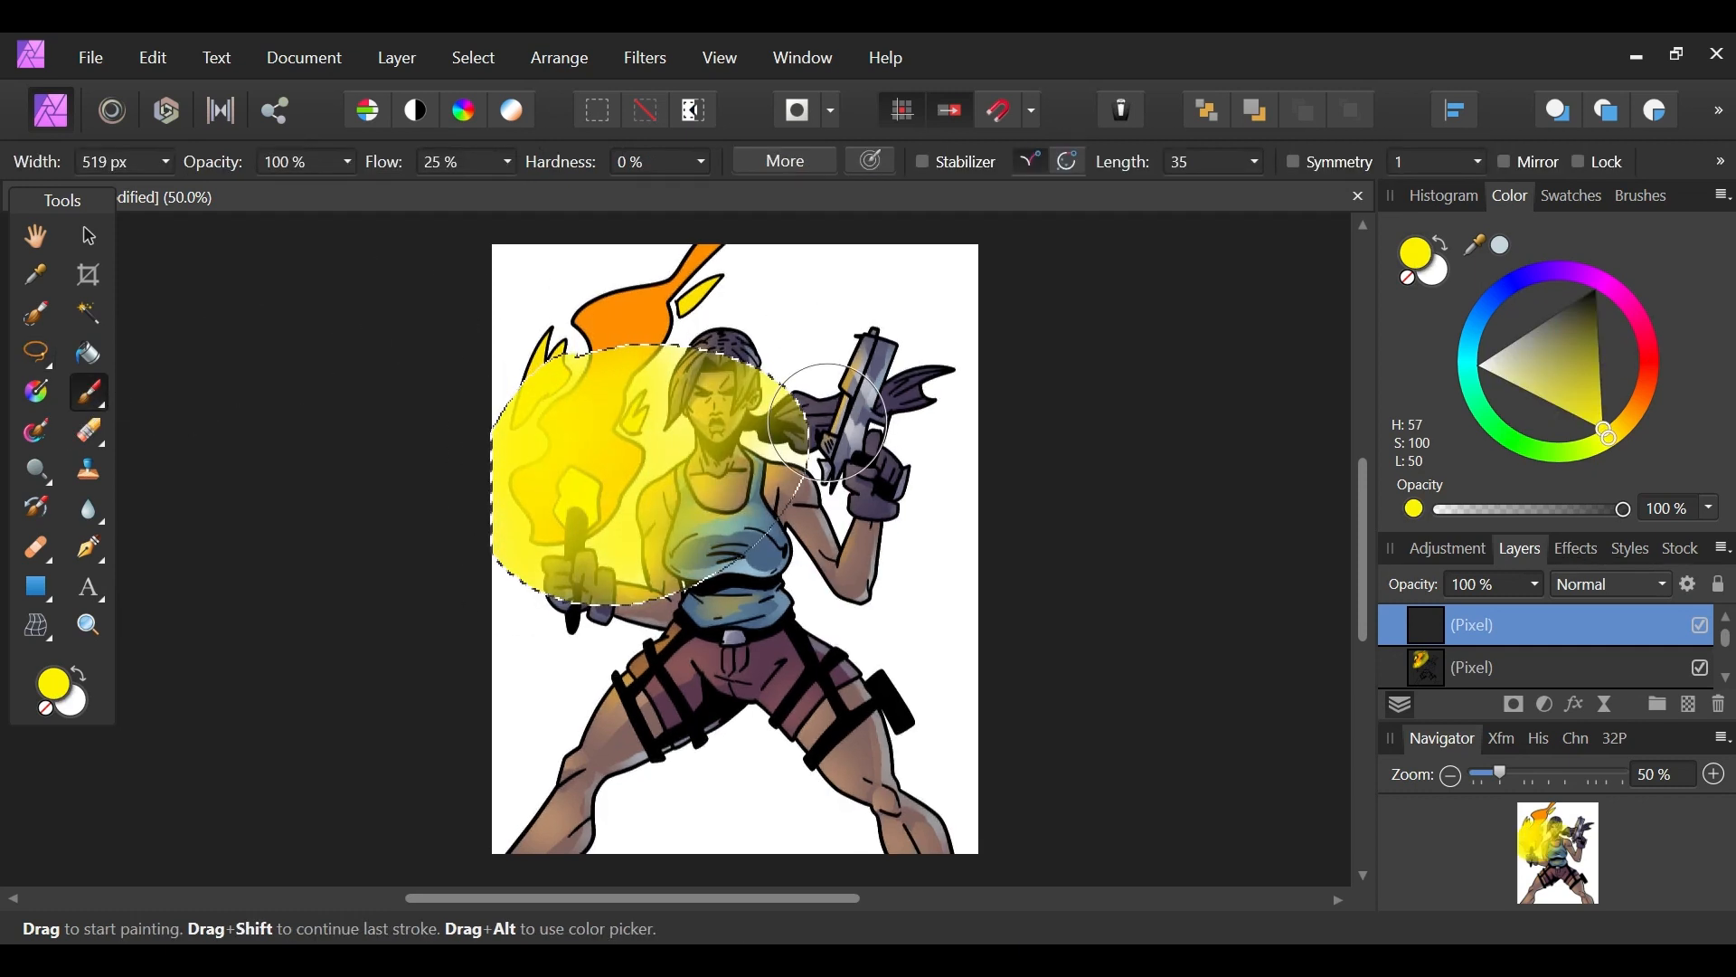
pyautogui.hotkey('ctrl', 'z')
pyautogui.hotkey('ctrl', 'd')
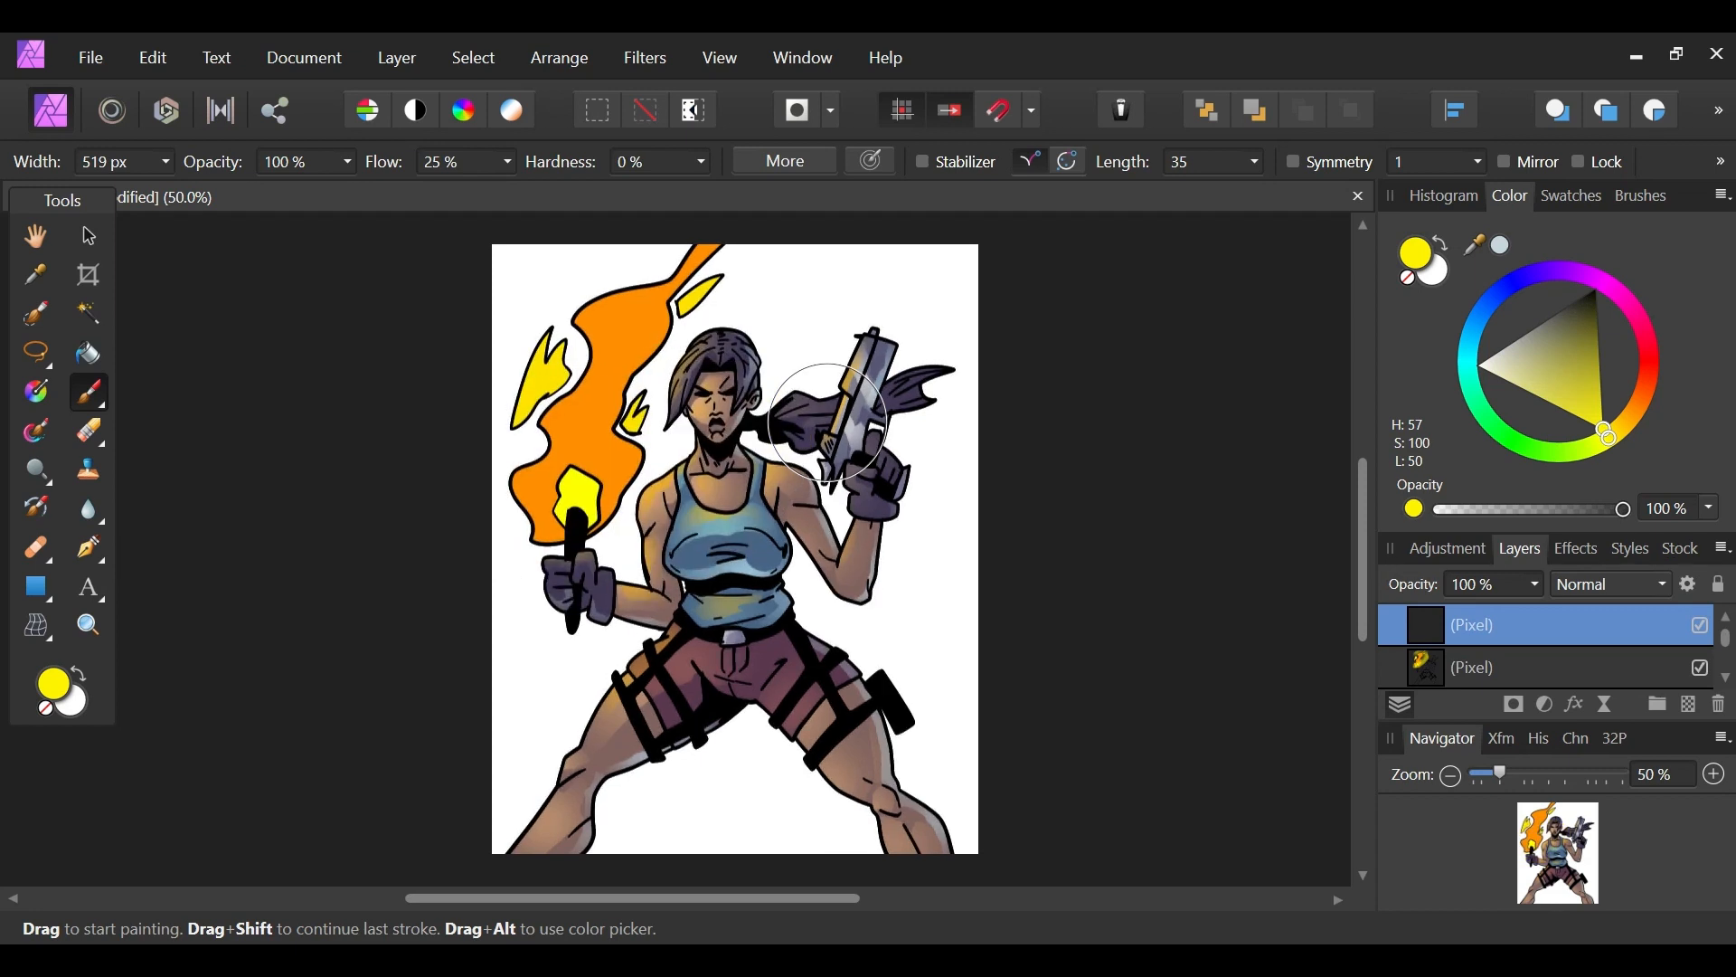
# Step: Select a large rounded area around the flame, head and upper torso freehand, paint it heavily with yellow, and deselect
pyautogui.click(37, 352)
pyautogui.moveTo(469, 471)
pyautogui.mouseDown()
pyautogui.moveTo(486, 555)
pyautogui.moveTo(798, 455)
pyautogui.moveTo(803, 230)
pyautogui.moveTo(544, 235)
pyautogui.moveTo(470, 470)
pyautogui.mouseUp()
pyautogui.click(89, 392)
pyautogui.moveTo(534, 579)
pyautogui.mouseDown()
pyautogui.moveTo(764, 295)
pyautogui.moveTo(916, 296)
pyautogui.moveTo(628, 449)
pyautogui.moveTo(456, 579)
pyautogui.moveTo(426, 426)
pyautogui.moveTo(436, 502)
pyautogui.moveTo(431, 434)
pyautogui.mouseUp()
pyautogui.click(36, 352)
pyautogui.click(1049, 525)
# Step: Apply a 100 px Gaussian Blur effect to the yellow glow layer and set the layer's opacity to 50%
pyautogui.click(1578, 549)
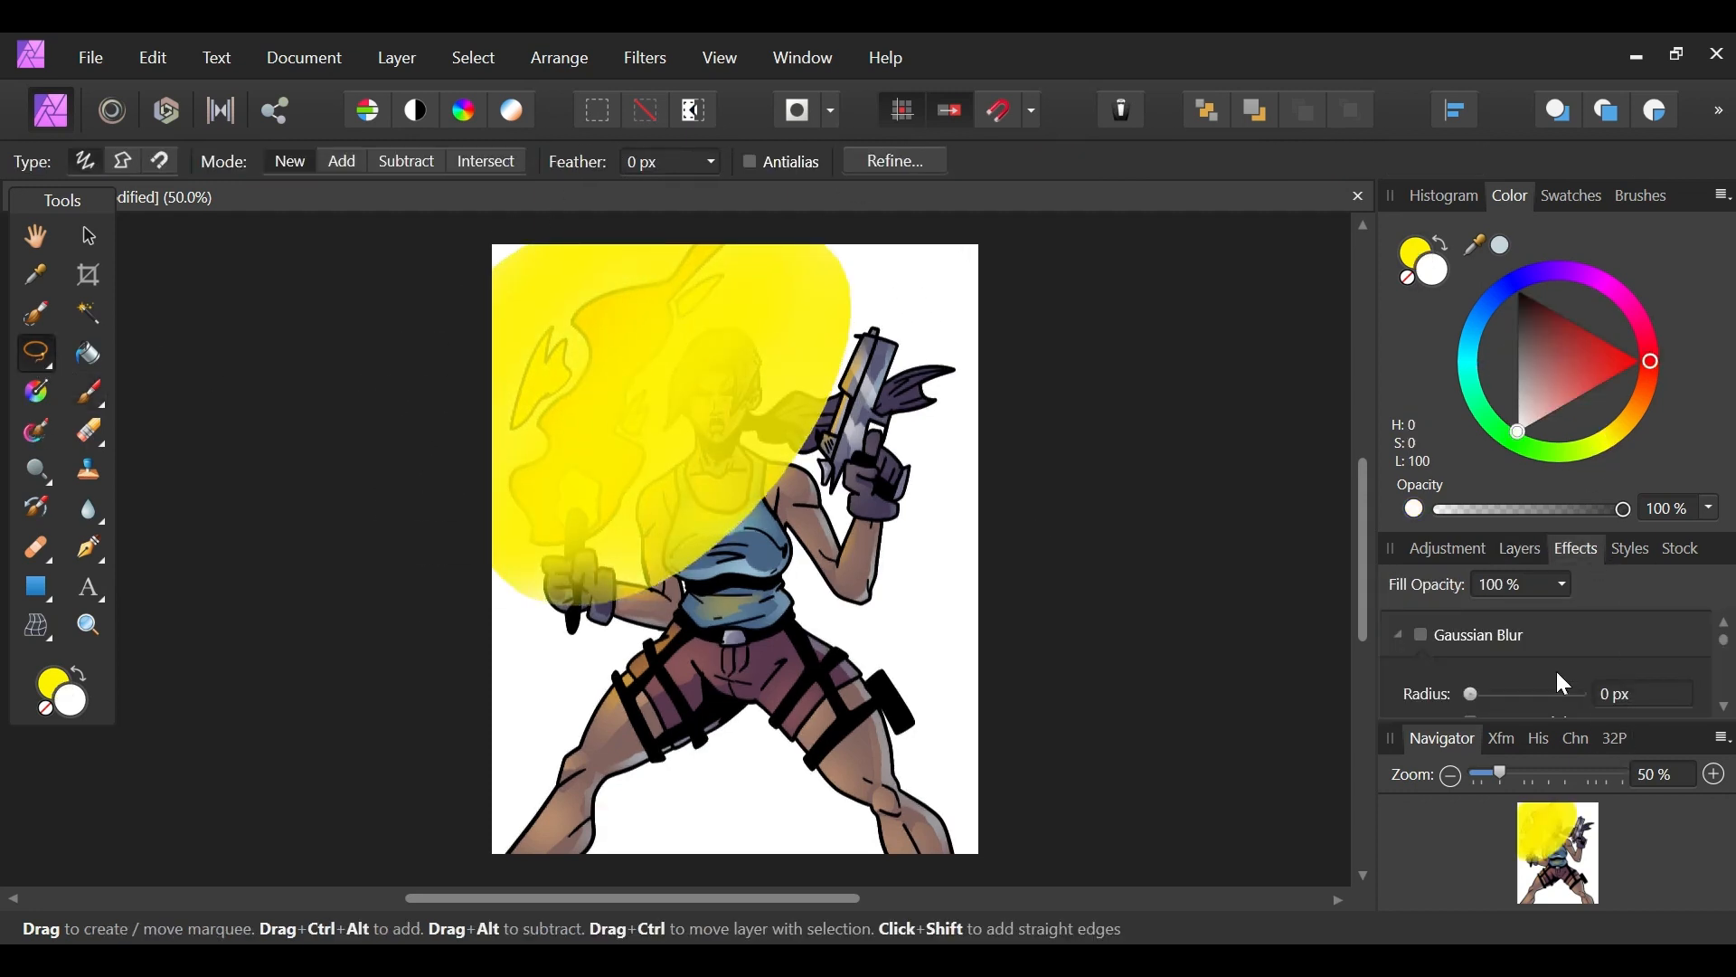
pyautogui.moveTo(1474, 697); pyautogui.dragTo(1593, 703)
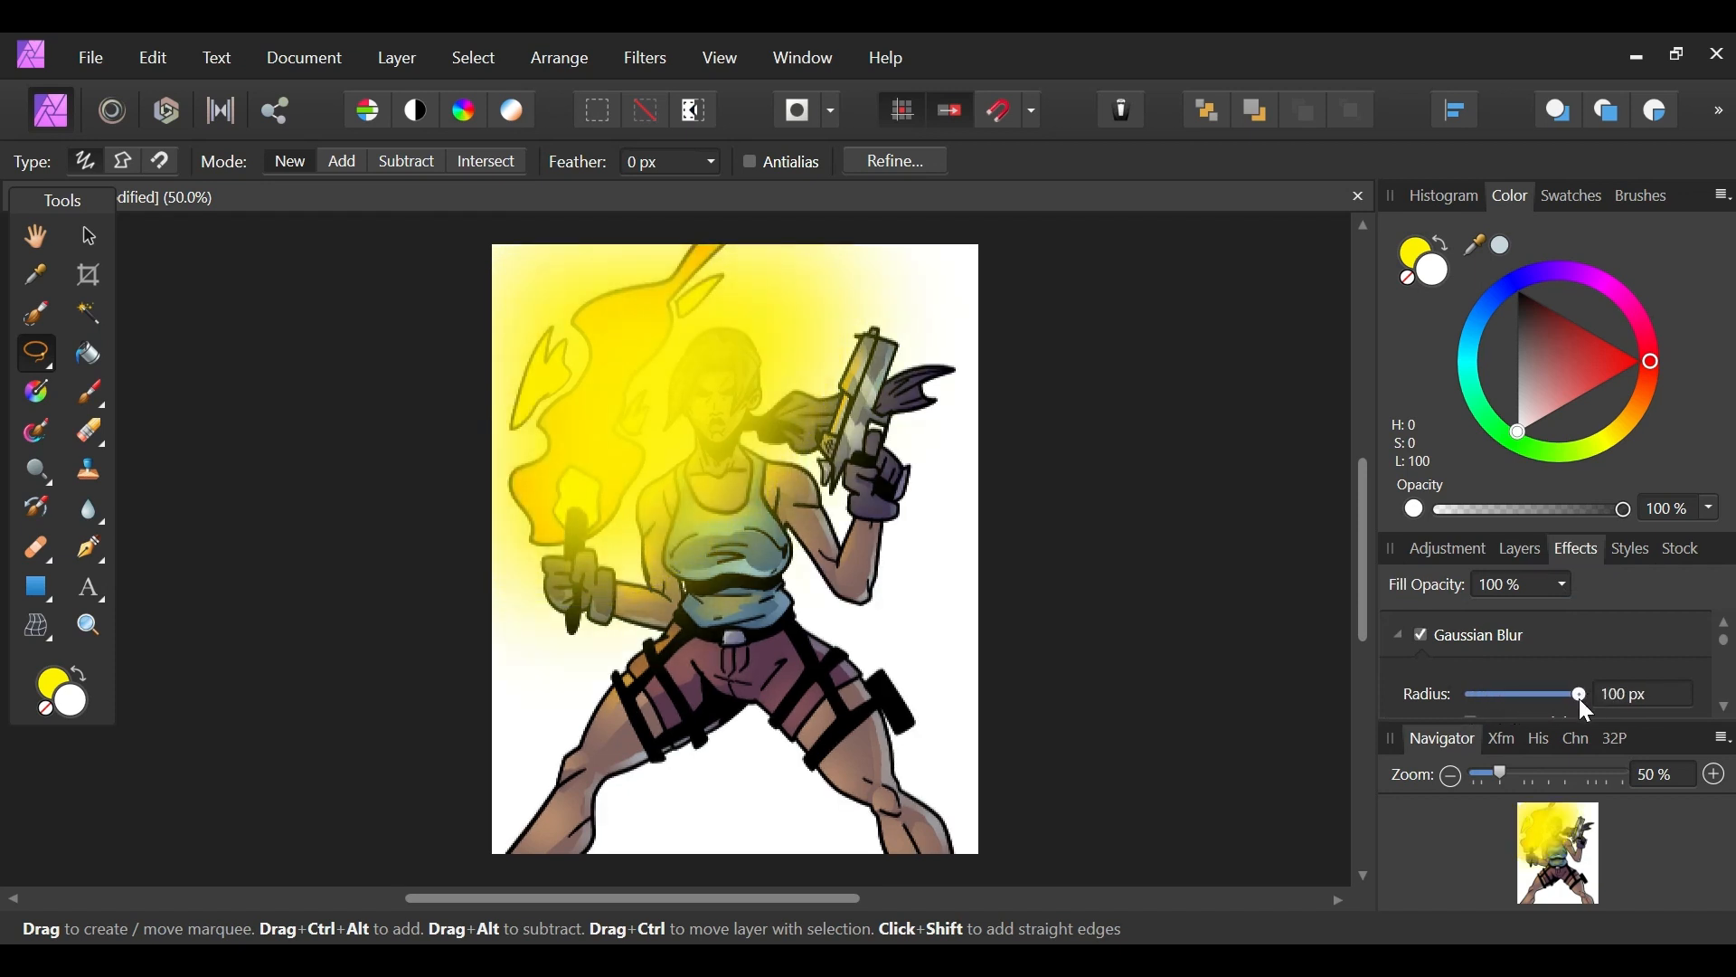
pyautogui.click(1522, 549)
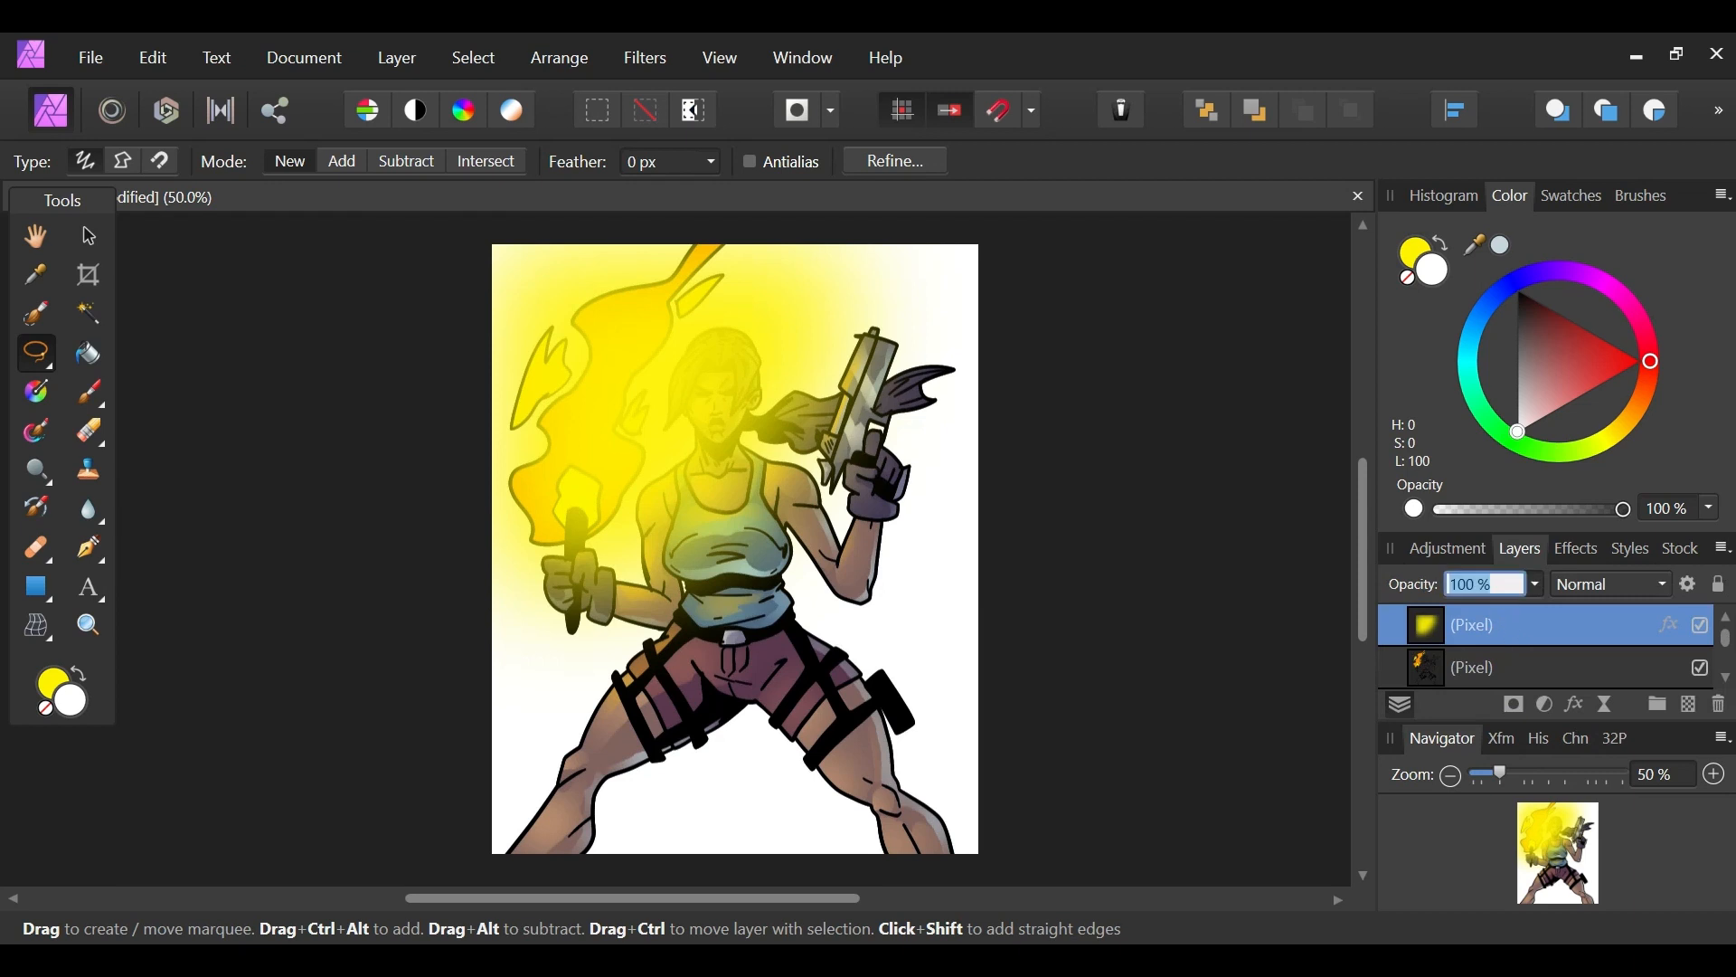
pyautogui.write('50')
pyautogui.press('Return')
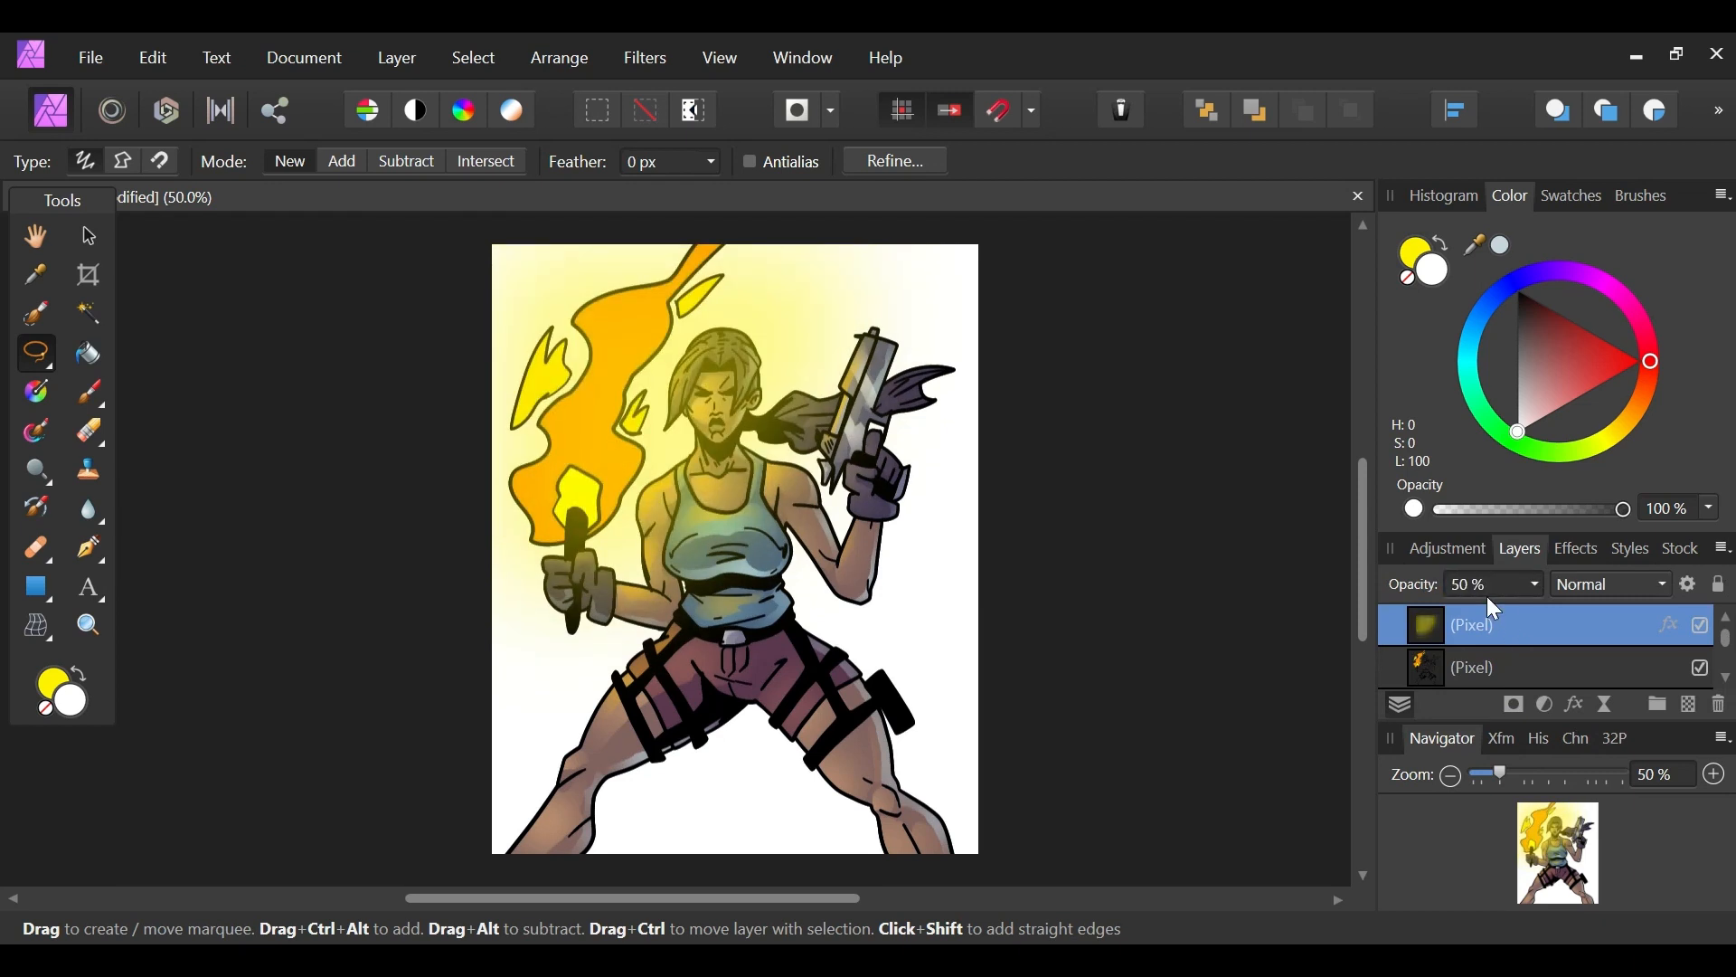
# Step: Add a new pixel layer directly beneath the character layer and flood-fill it with mid grey (lightness 54)
pyautogui.moveTo(1592, 891); pyautogui.dragTo(1574, 854)
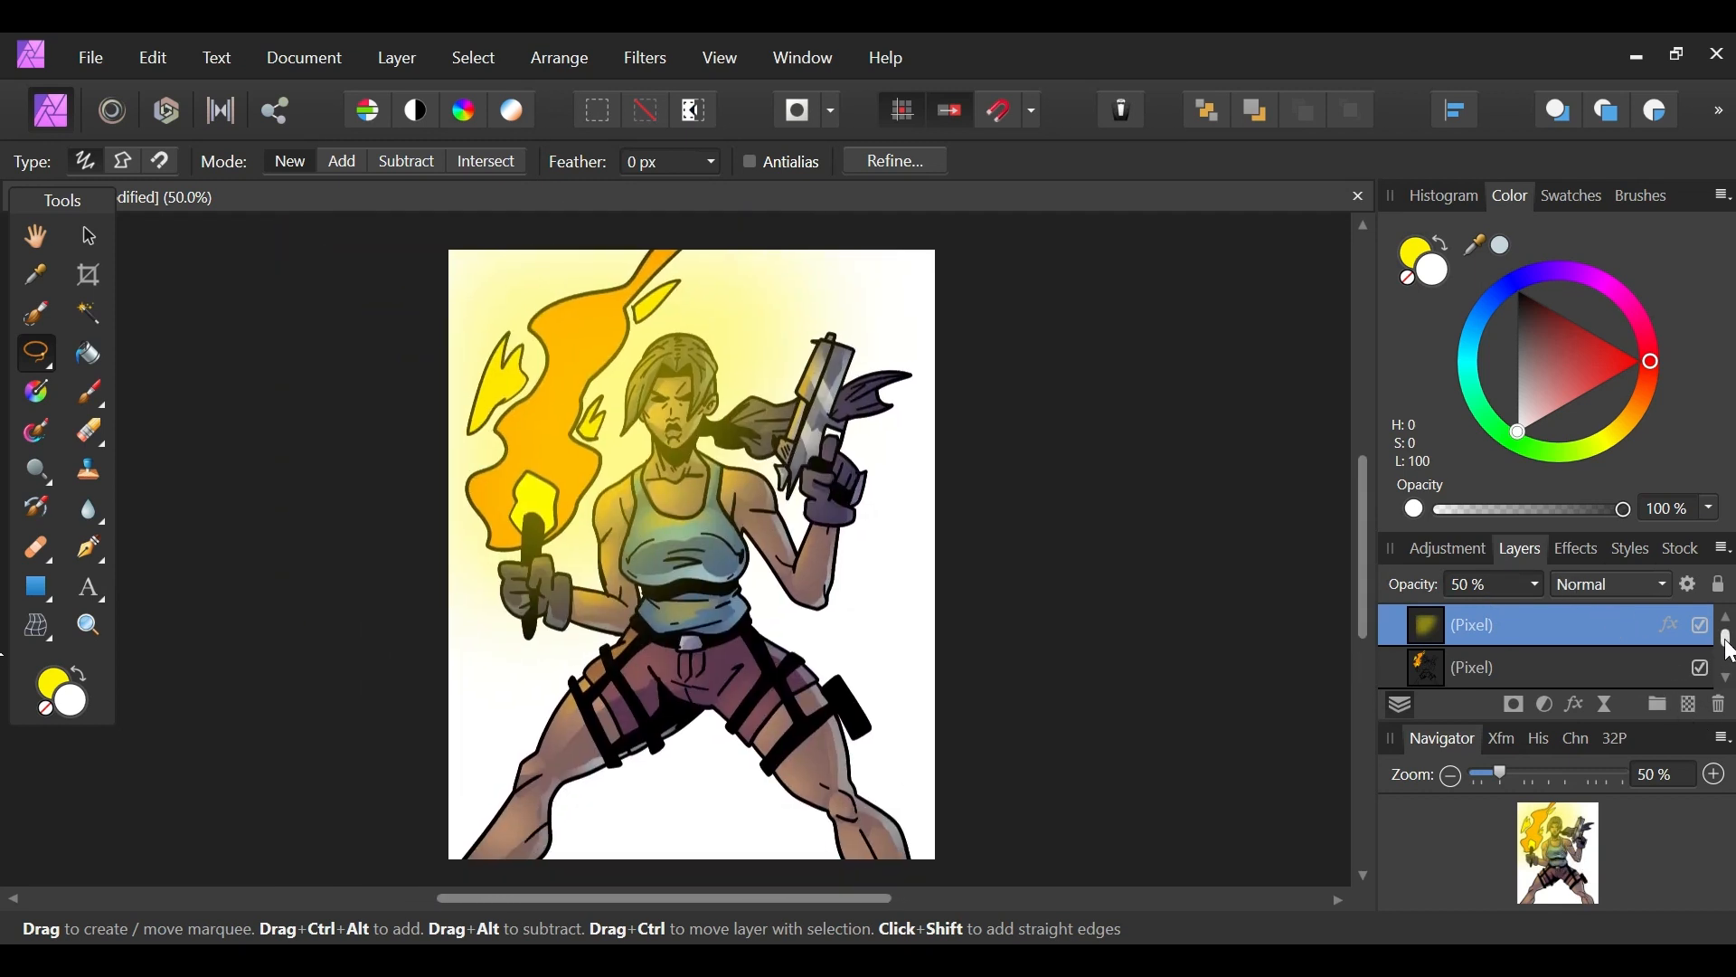
pyautogui.scroll(-1, 1723, 633)
pyautogui.click(1638, 674)
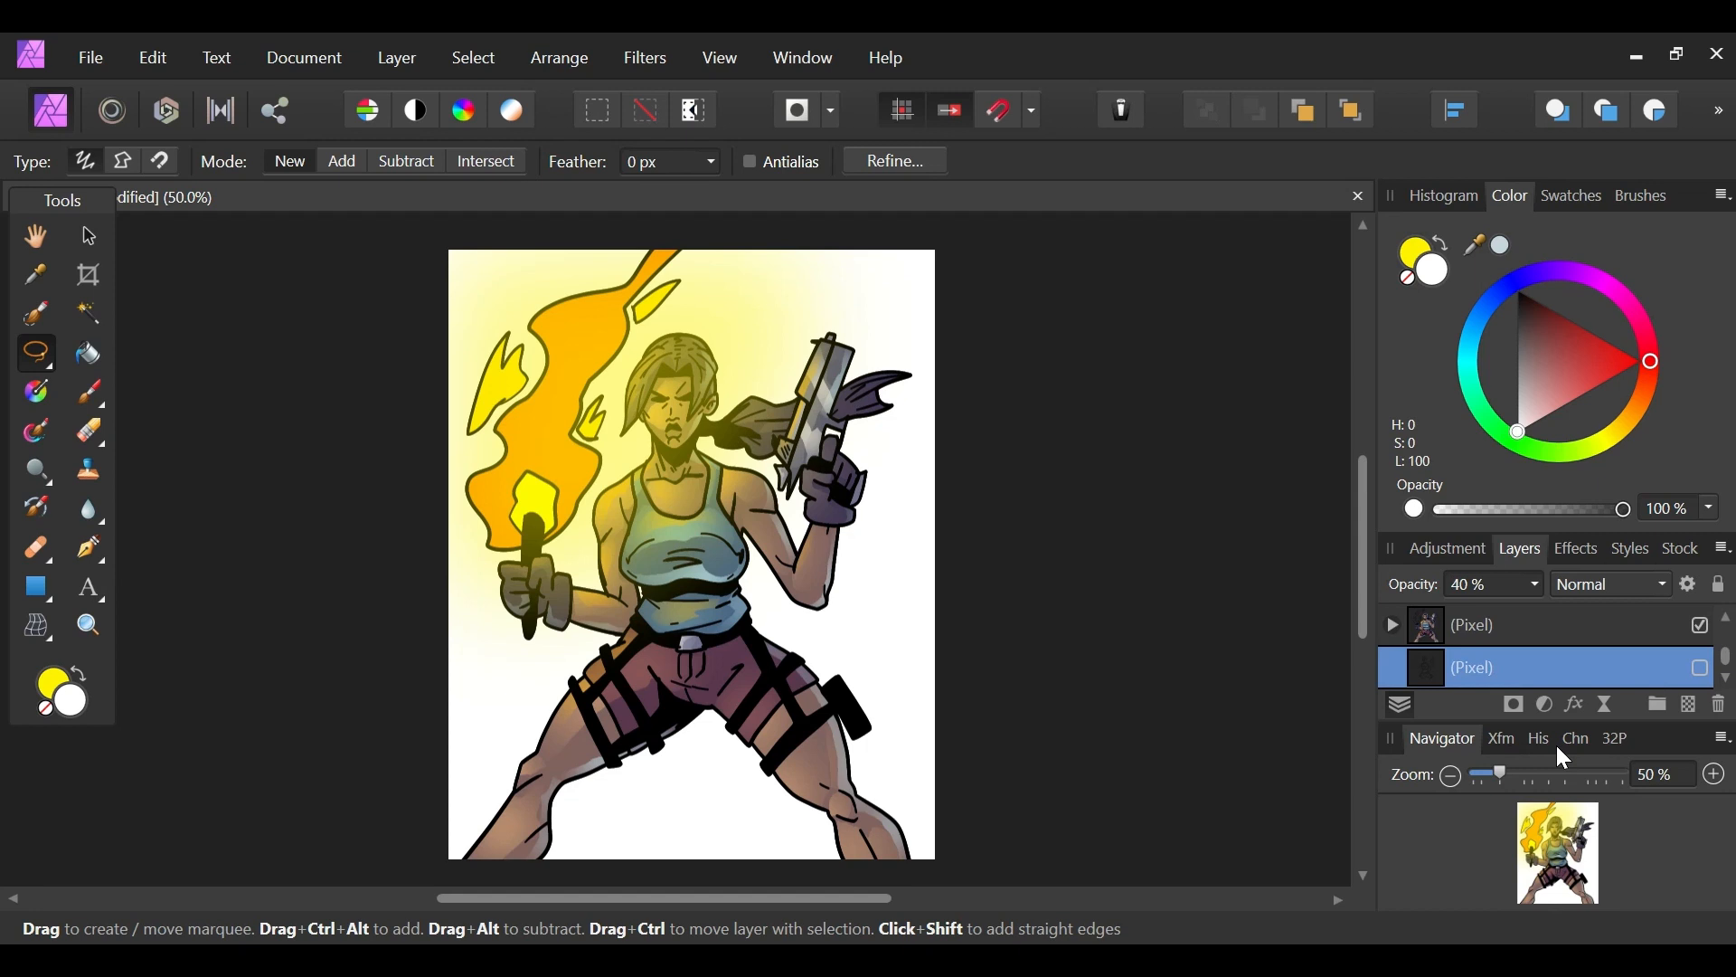
pyautogui.click(1693, 707)
pyautogui.press('g')
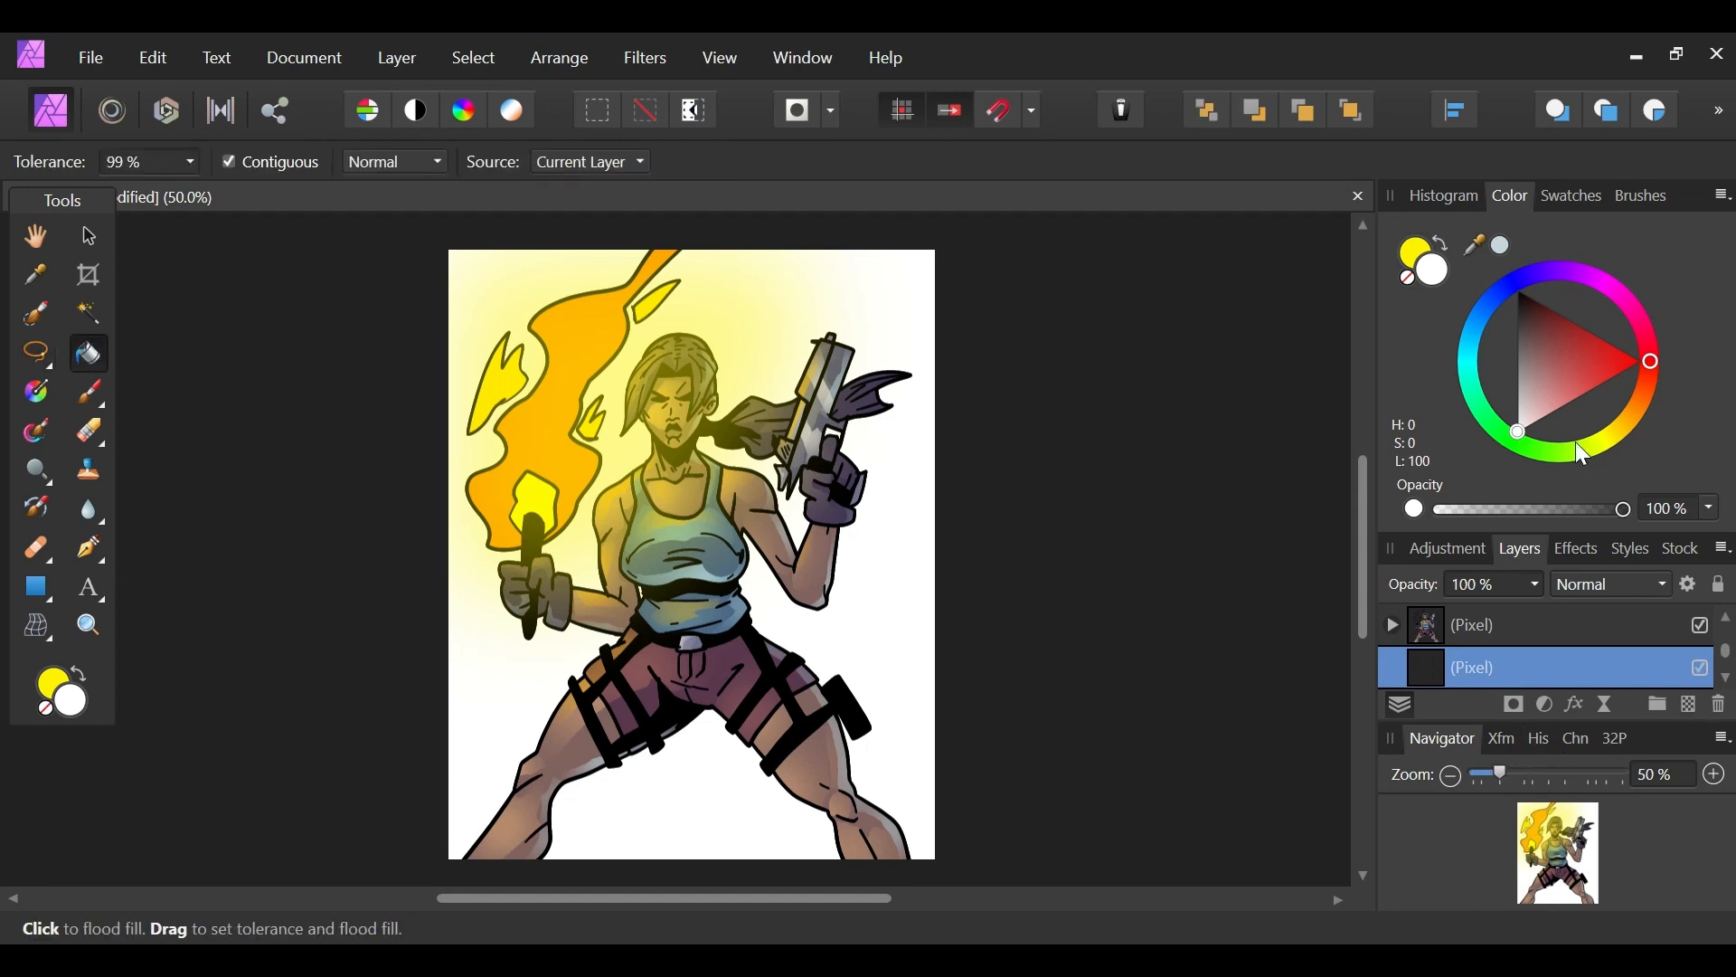
pyautogui.moveTo(1529, 384); pyautogui.dragTo(1486, 366)
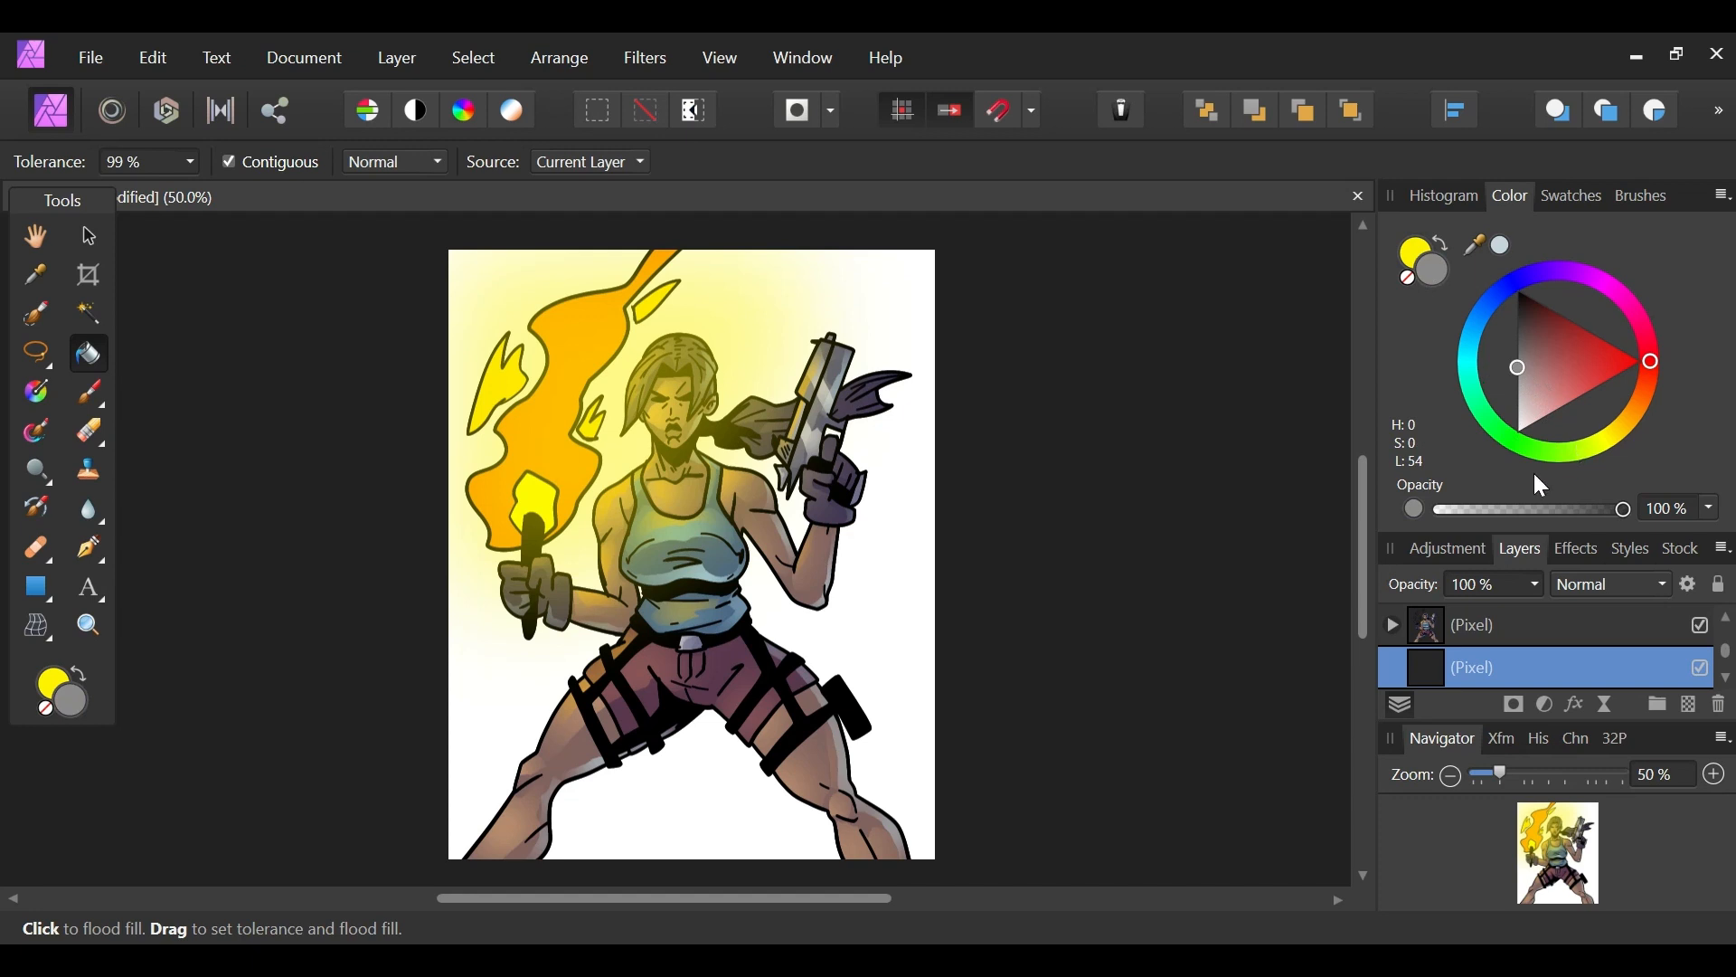
pyautogui.click(913, 619)
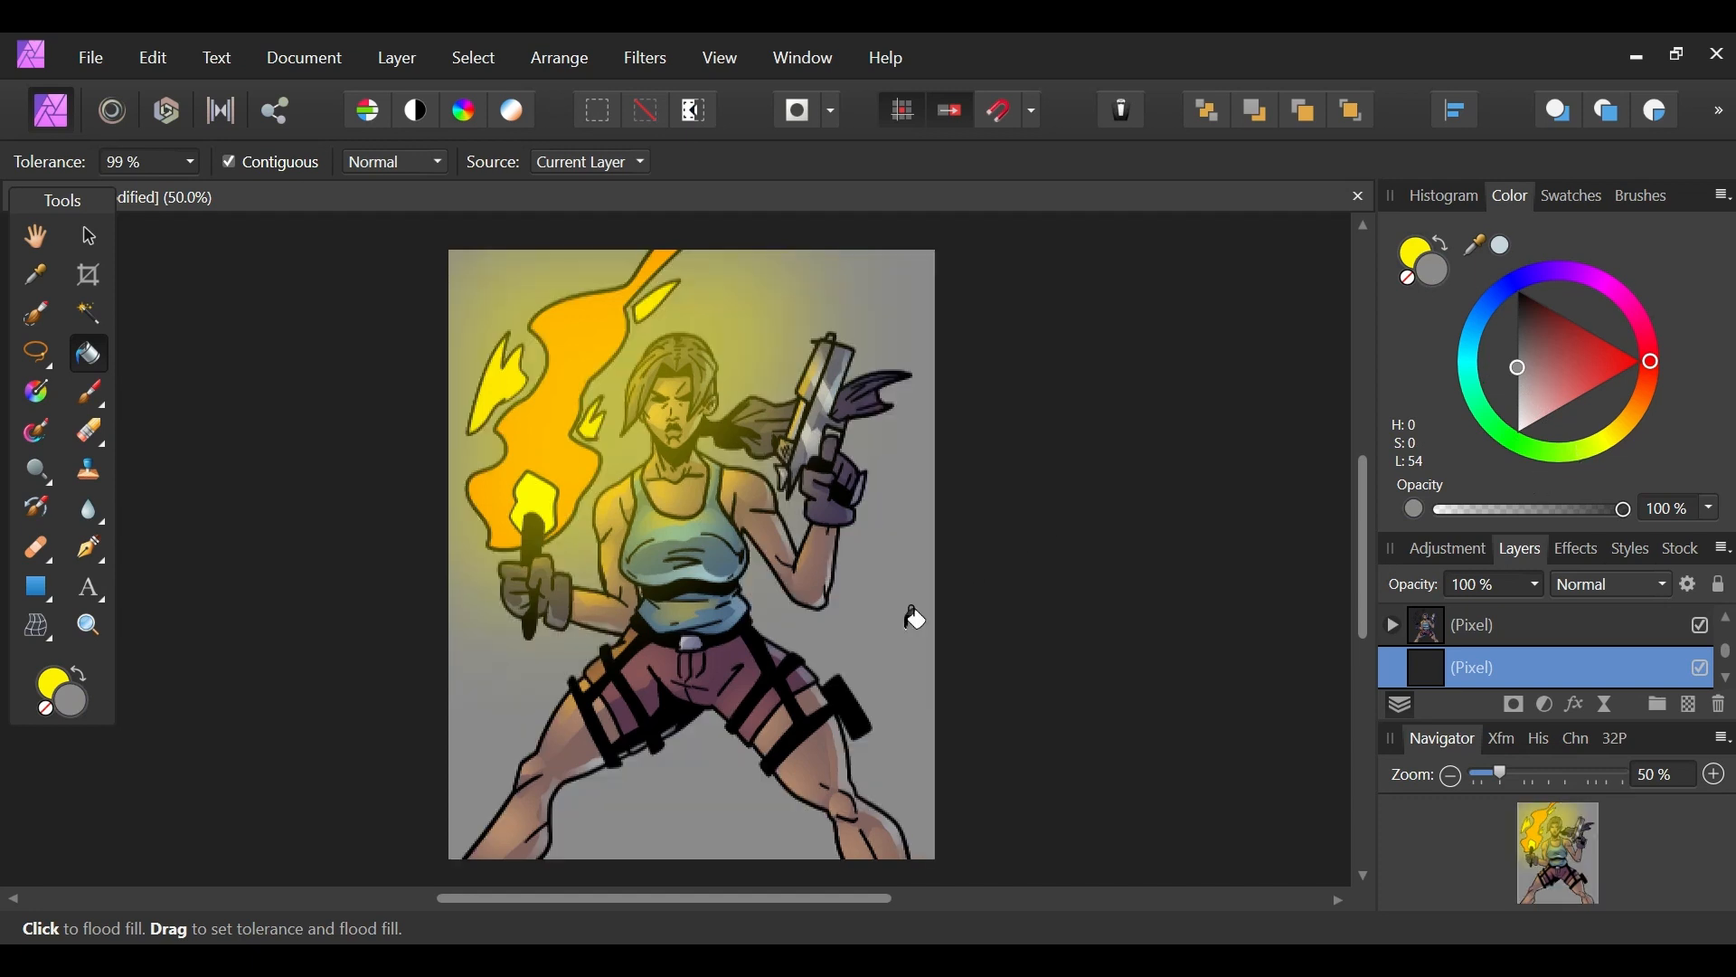
# Step: Add a linear Gradient Overlay effect to the grey background layer and set its angle to 135°
pyautogui.click(94, 393)
pyautogui.click(1592, 553)
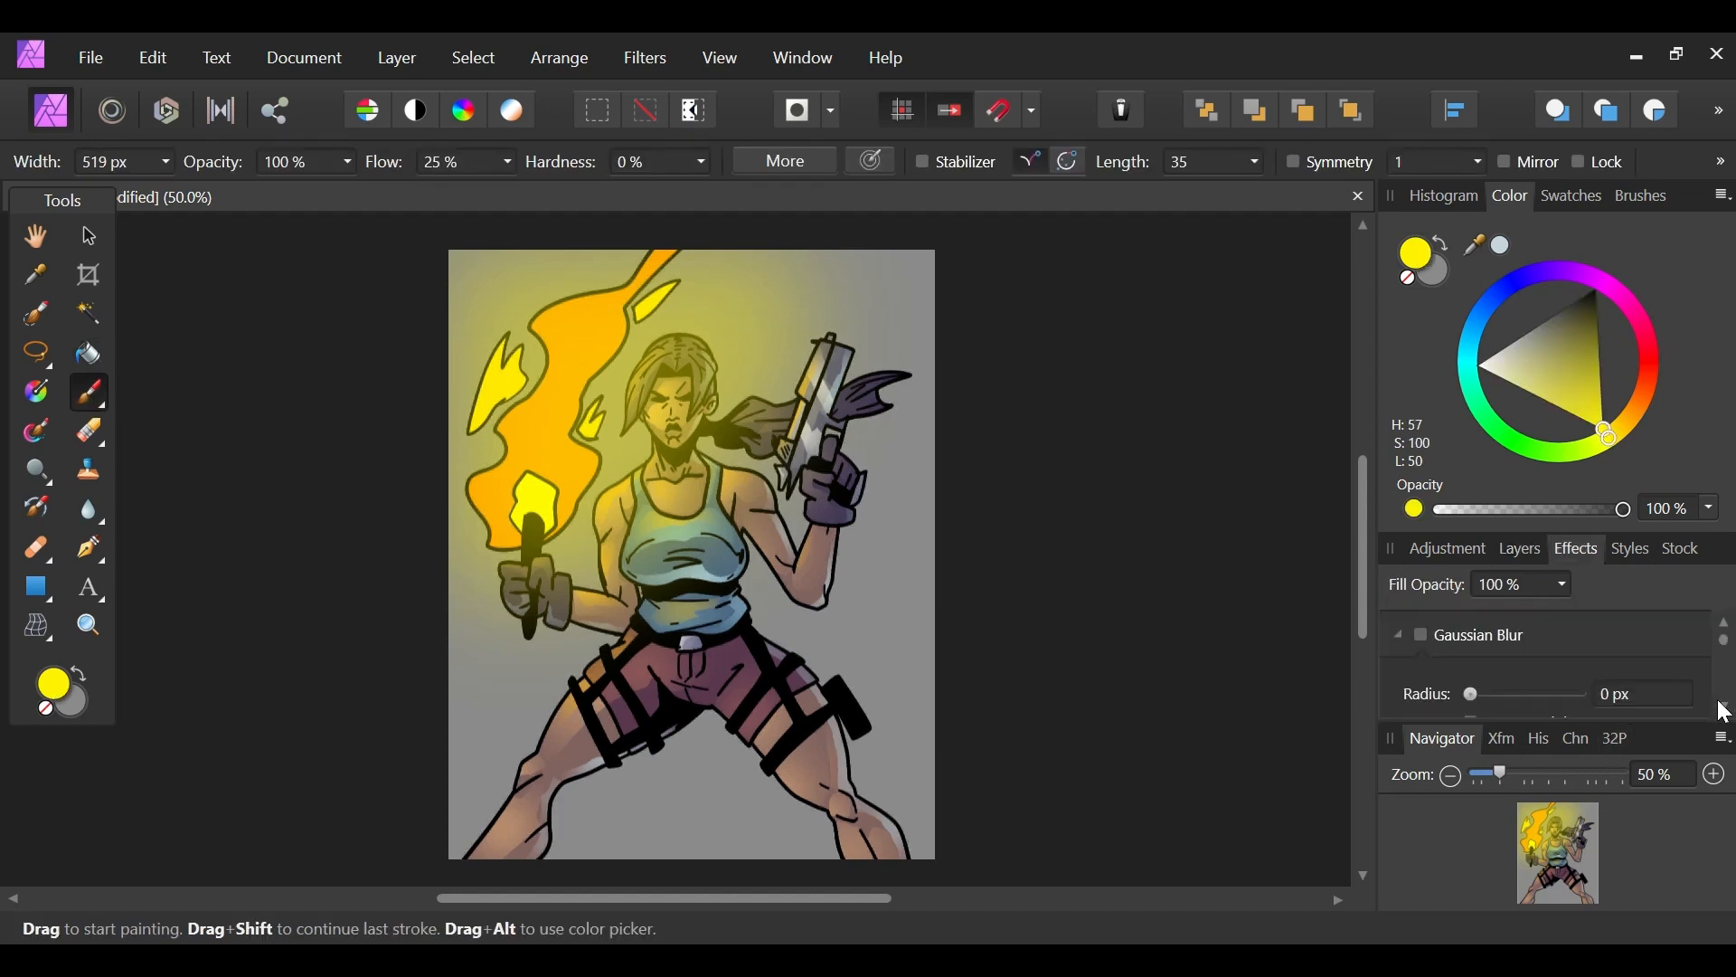
pyautogui.moveTo(1725, 650); pyautogui.dragTo(1726, 690)
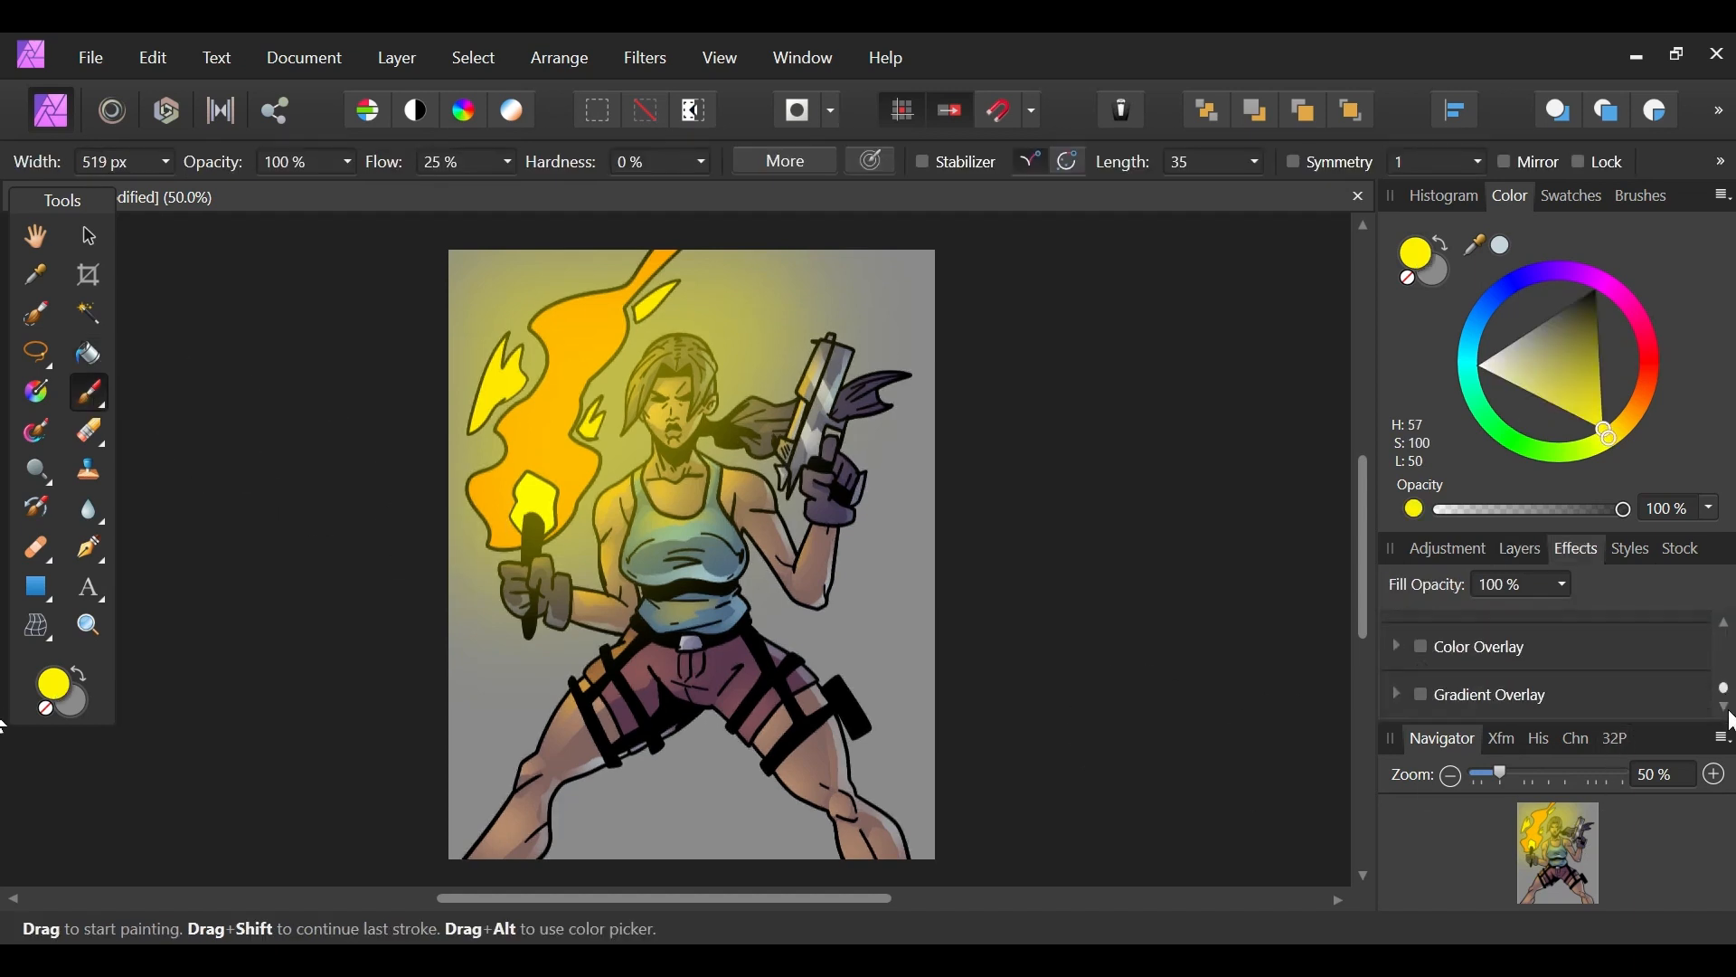
pyautogui.click(1421, 696)
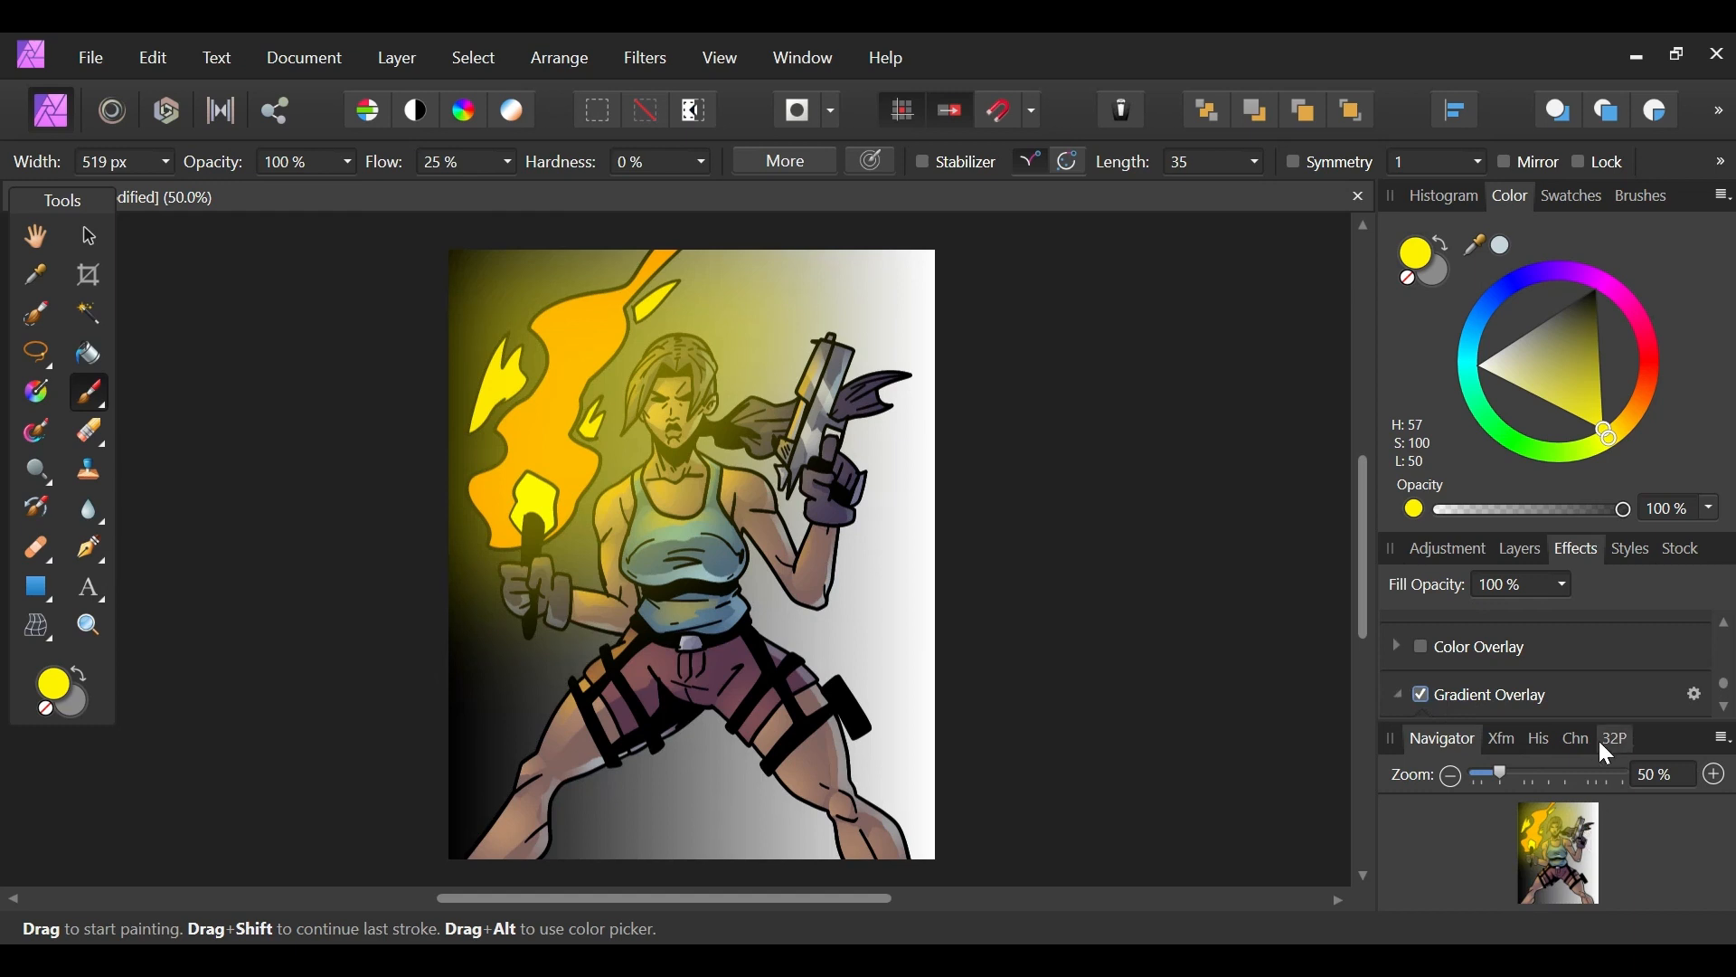
pyautogui.click(1698, 696)
pyautogui.click(862, 528)
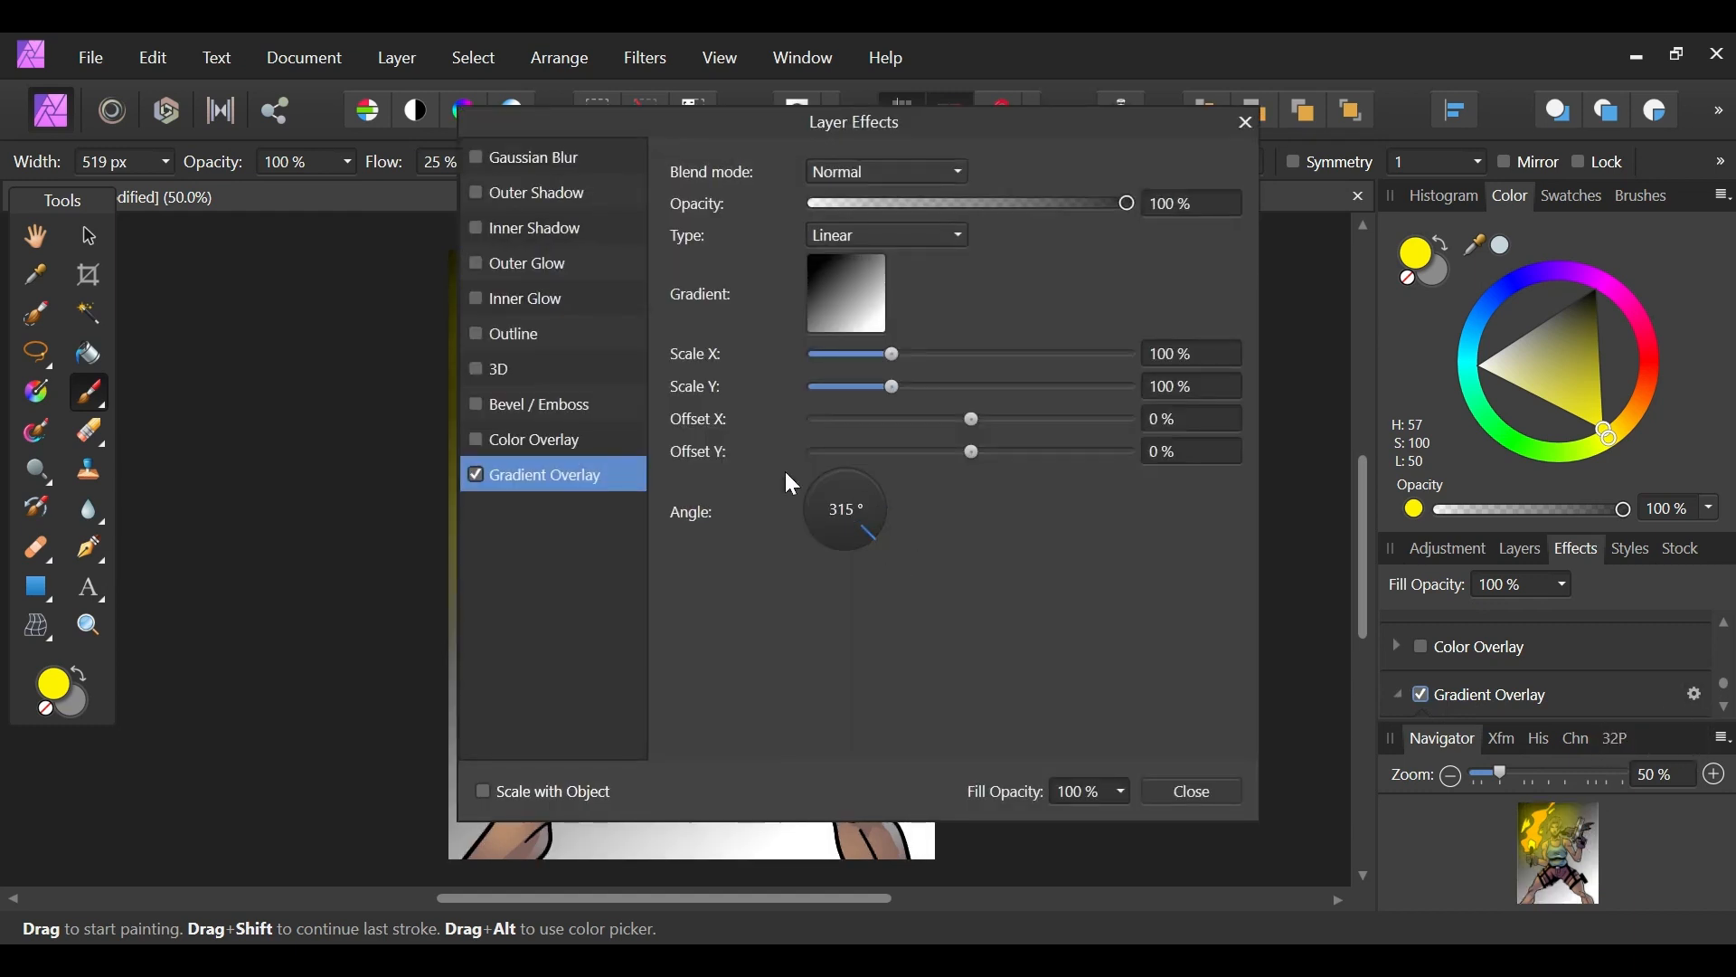
pyautogui.click(821, 483)
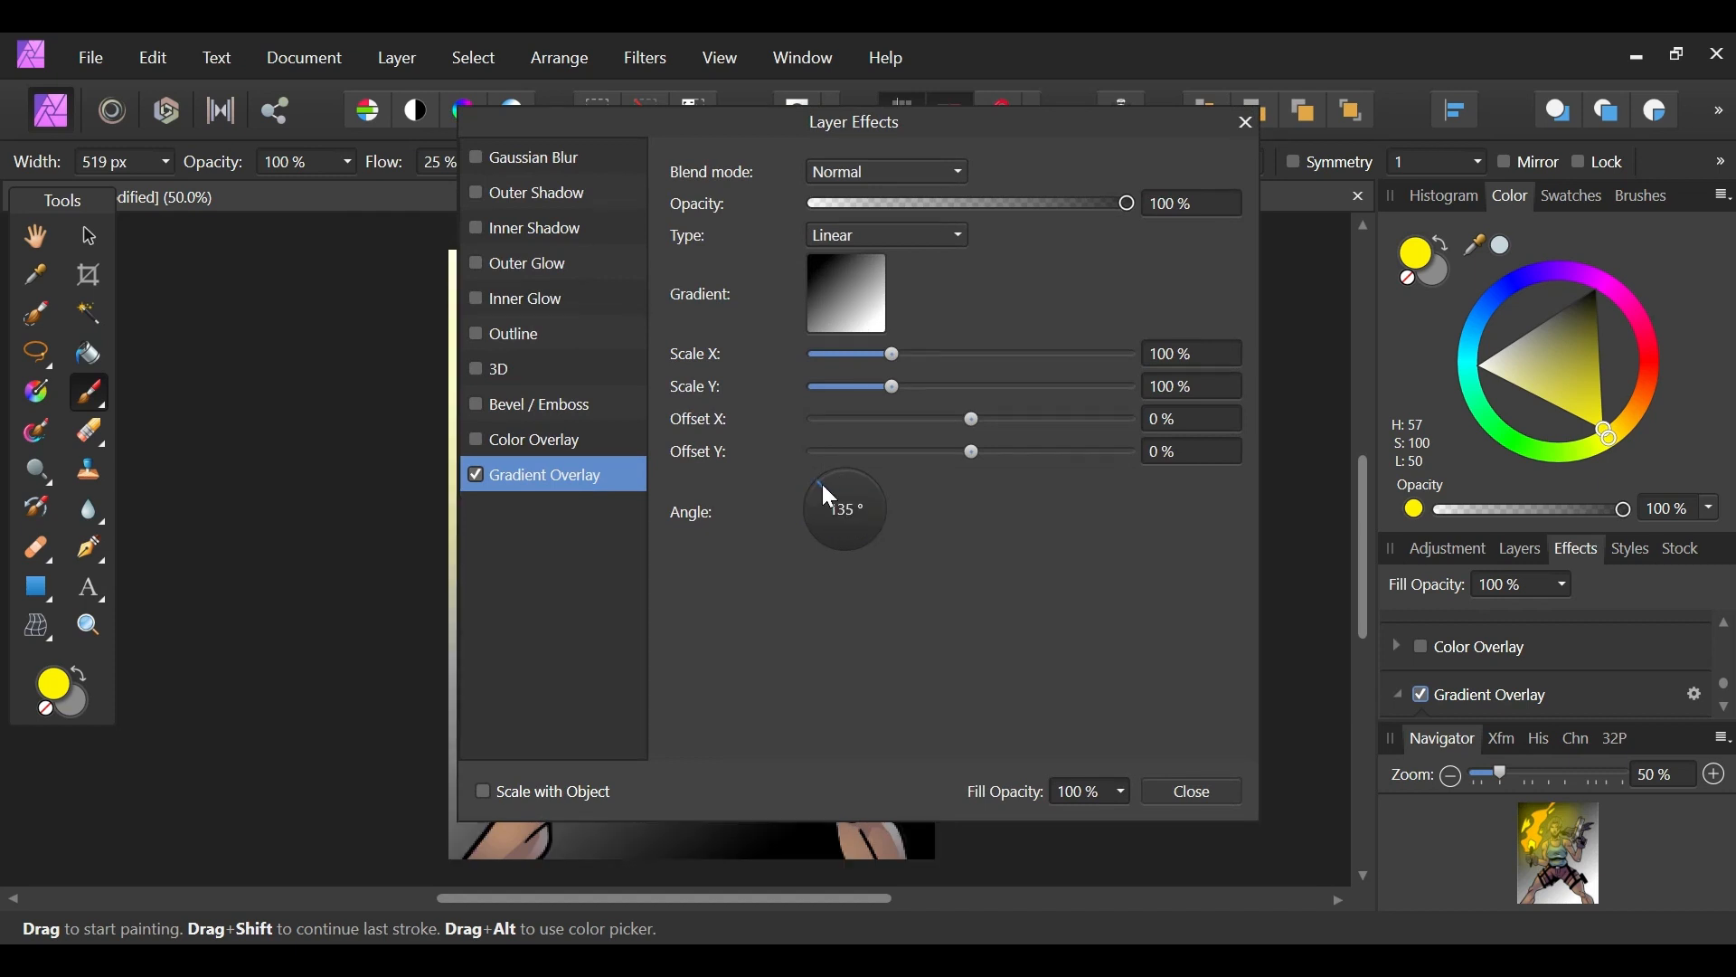
# Step: Set the overlay gradient's mid point to 78% and change its white end stop to golden yellow
pyautogui.click(867, 320)
pyautogui.moveTo(868, 400); pyautogui.dragTo(968, 411)
pyautogui.click(1060, 401)
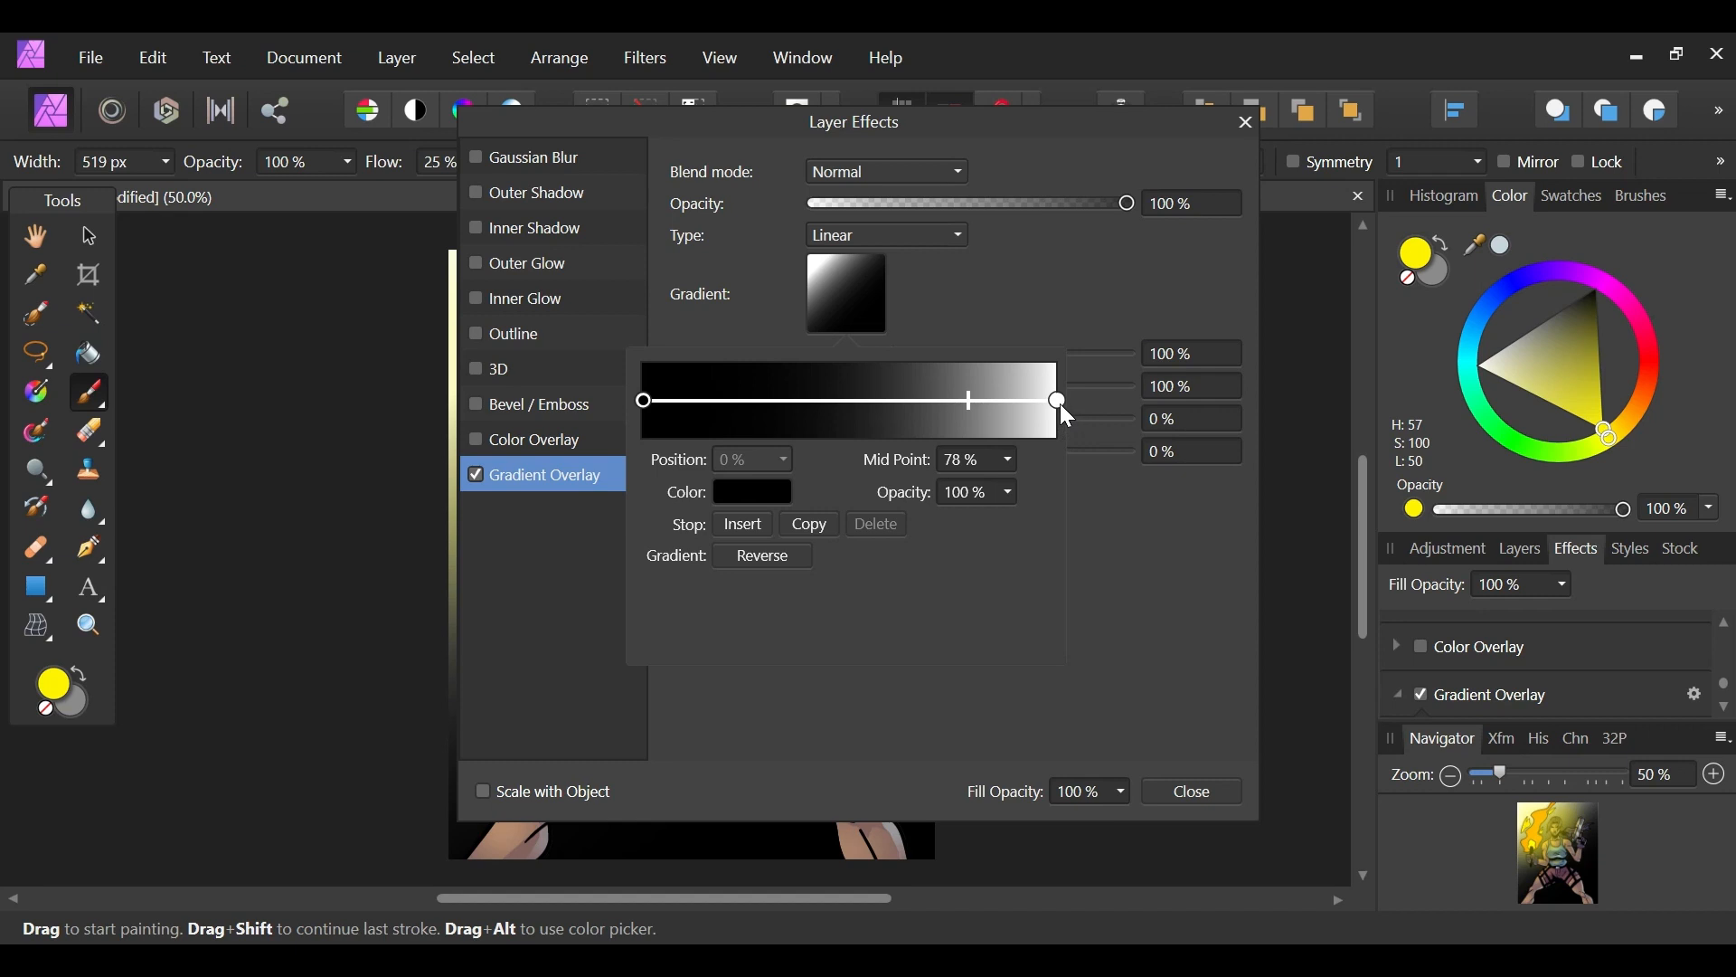
pyautogui.click(769, 493)
pyautogui.click(821, 745)
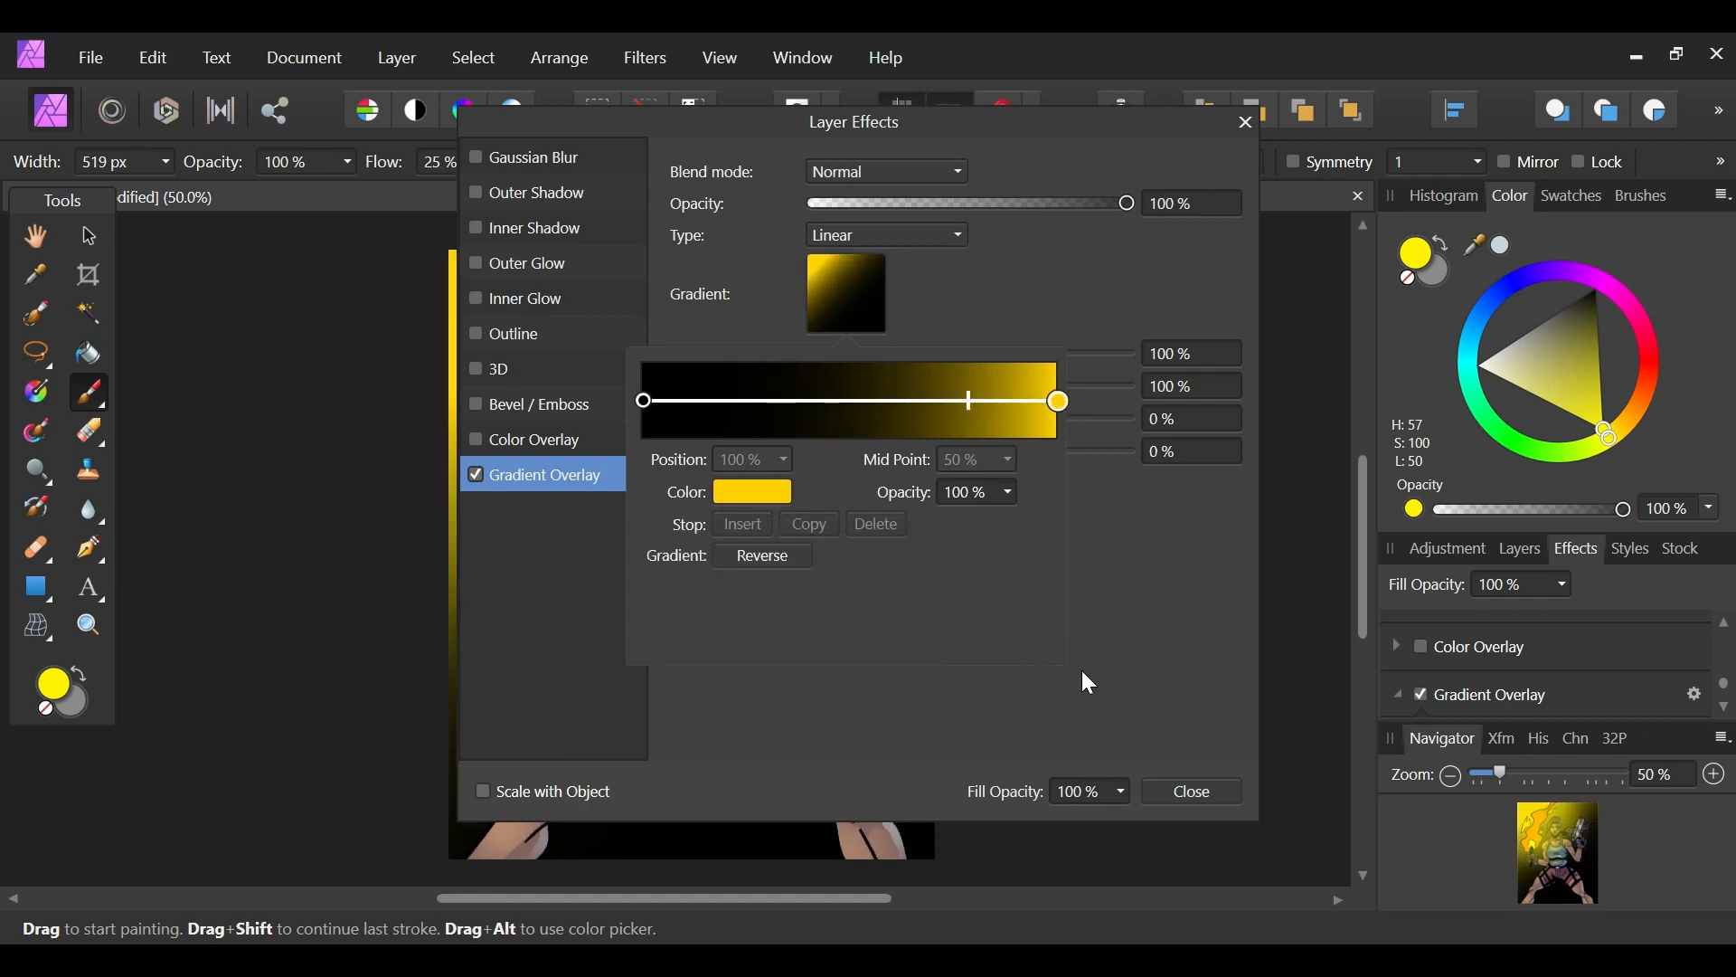
pyautogui.click(1166, 799)
pyautogui.click(1194, 801)
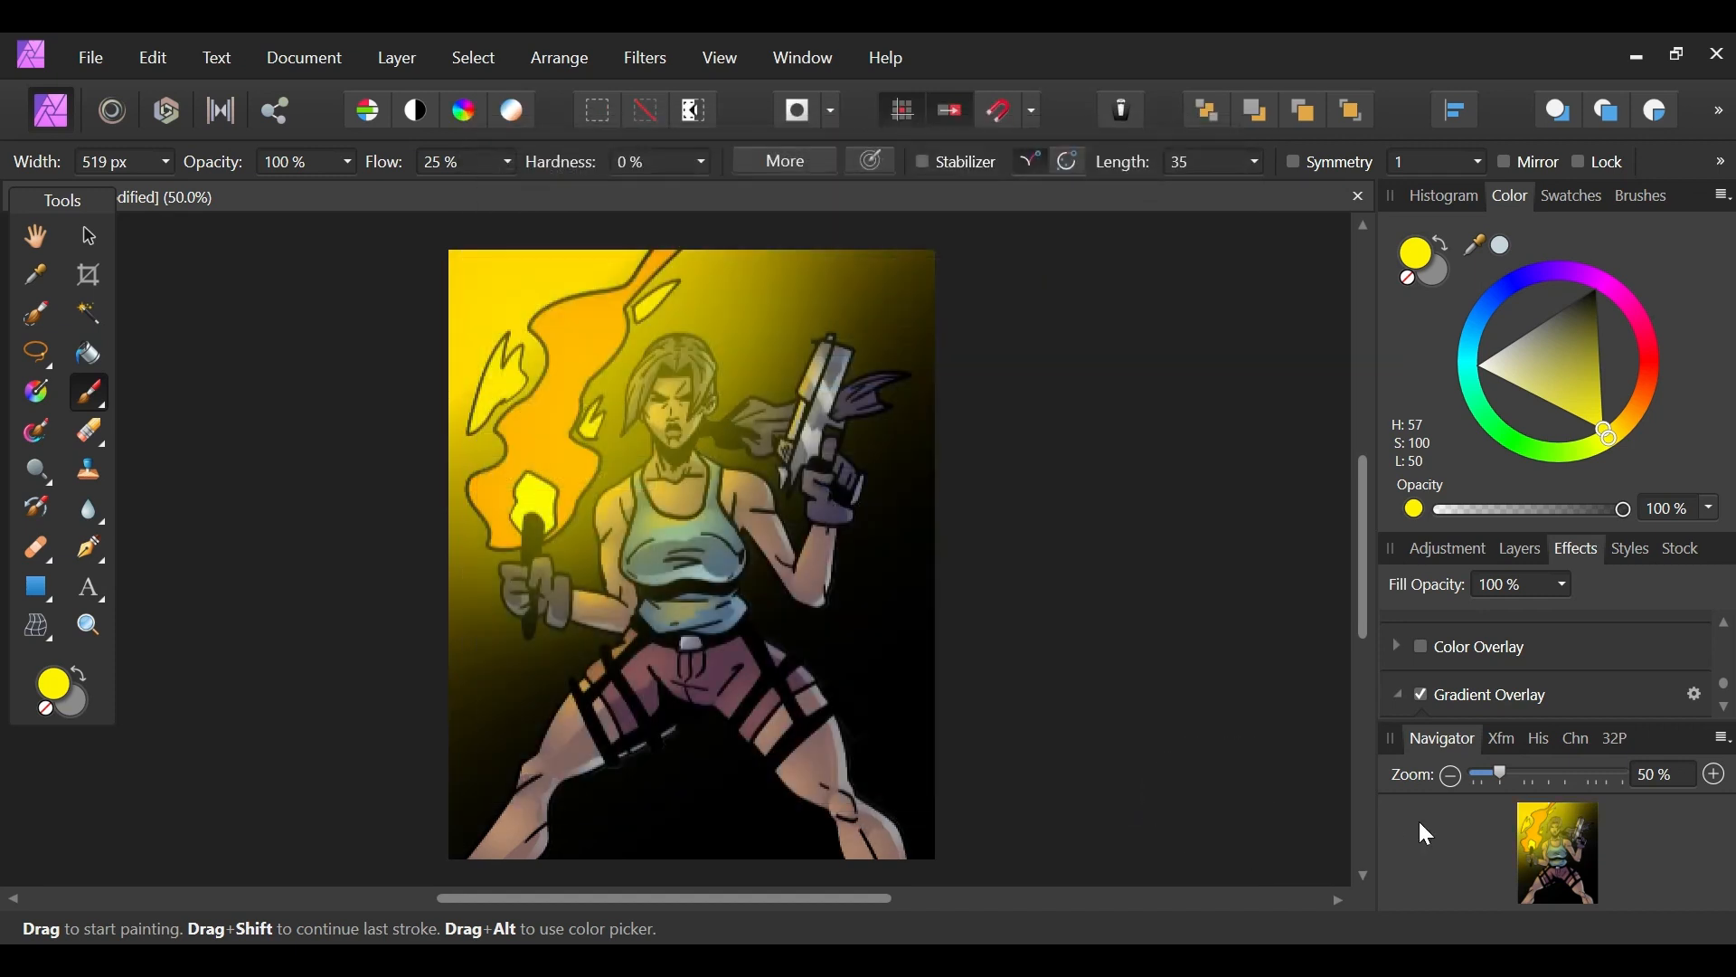
pyautogui.click(1522, 550)
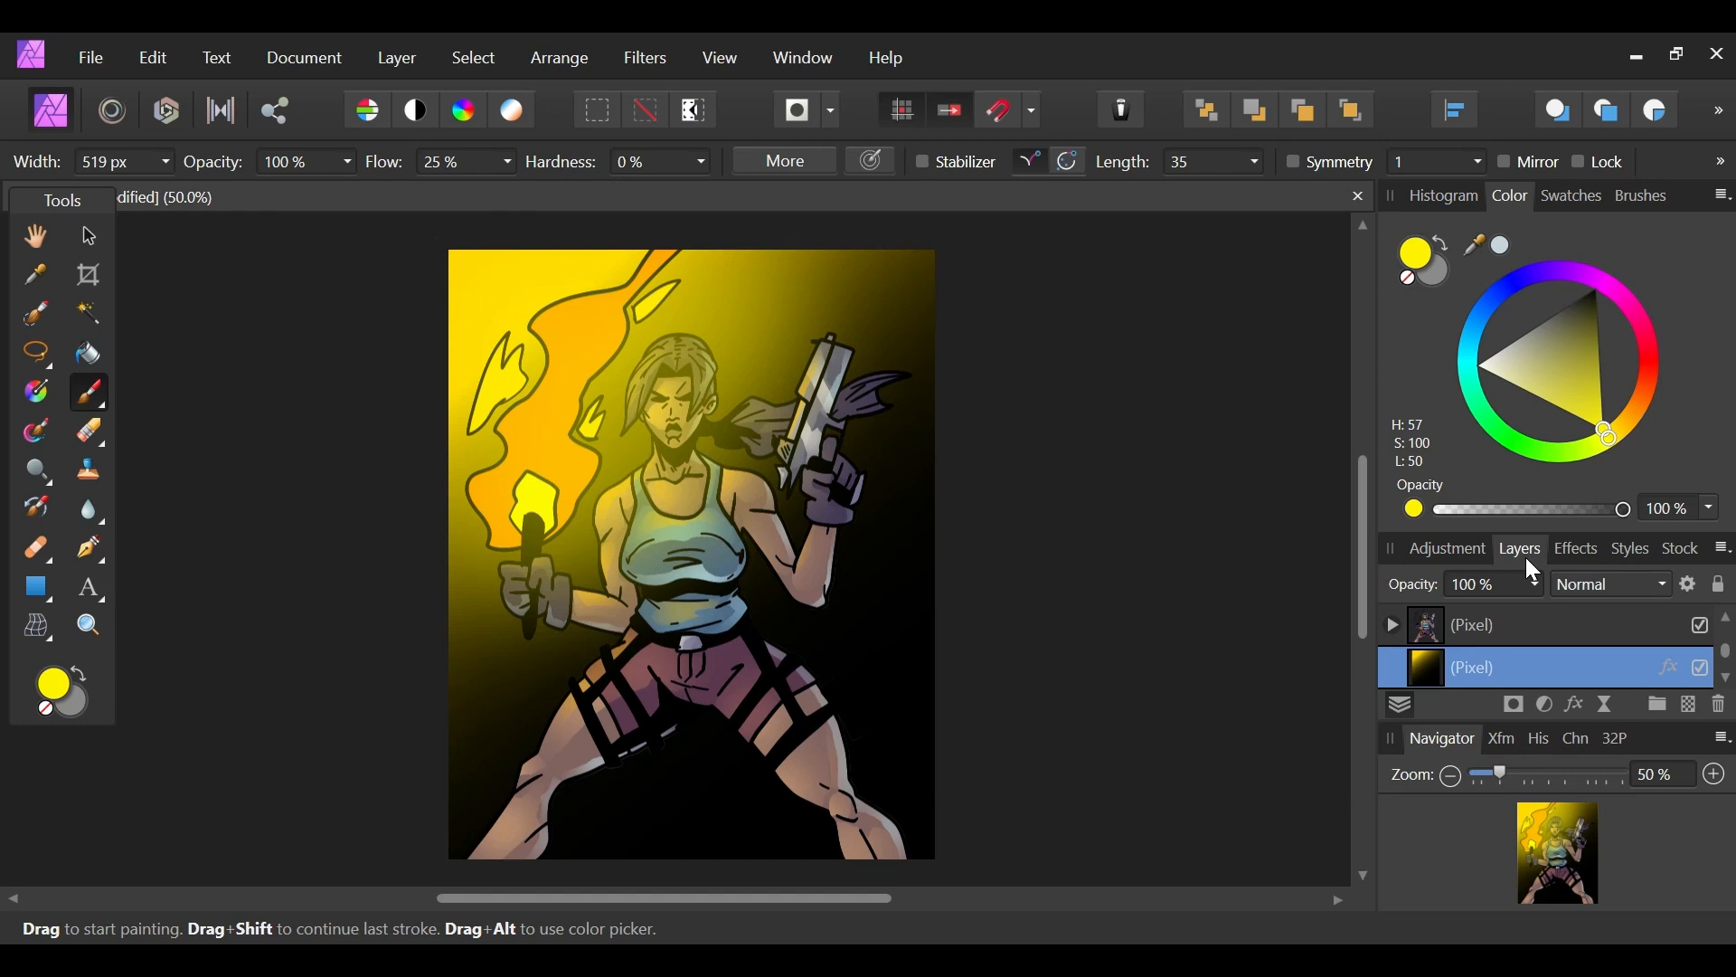
pyautogui.moveTo(1260, 961)
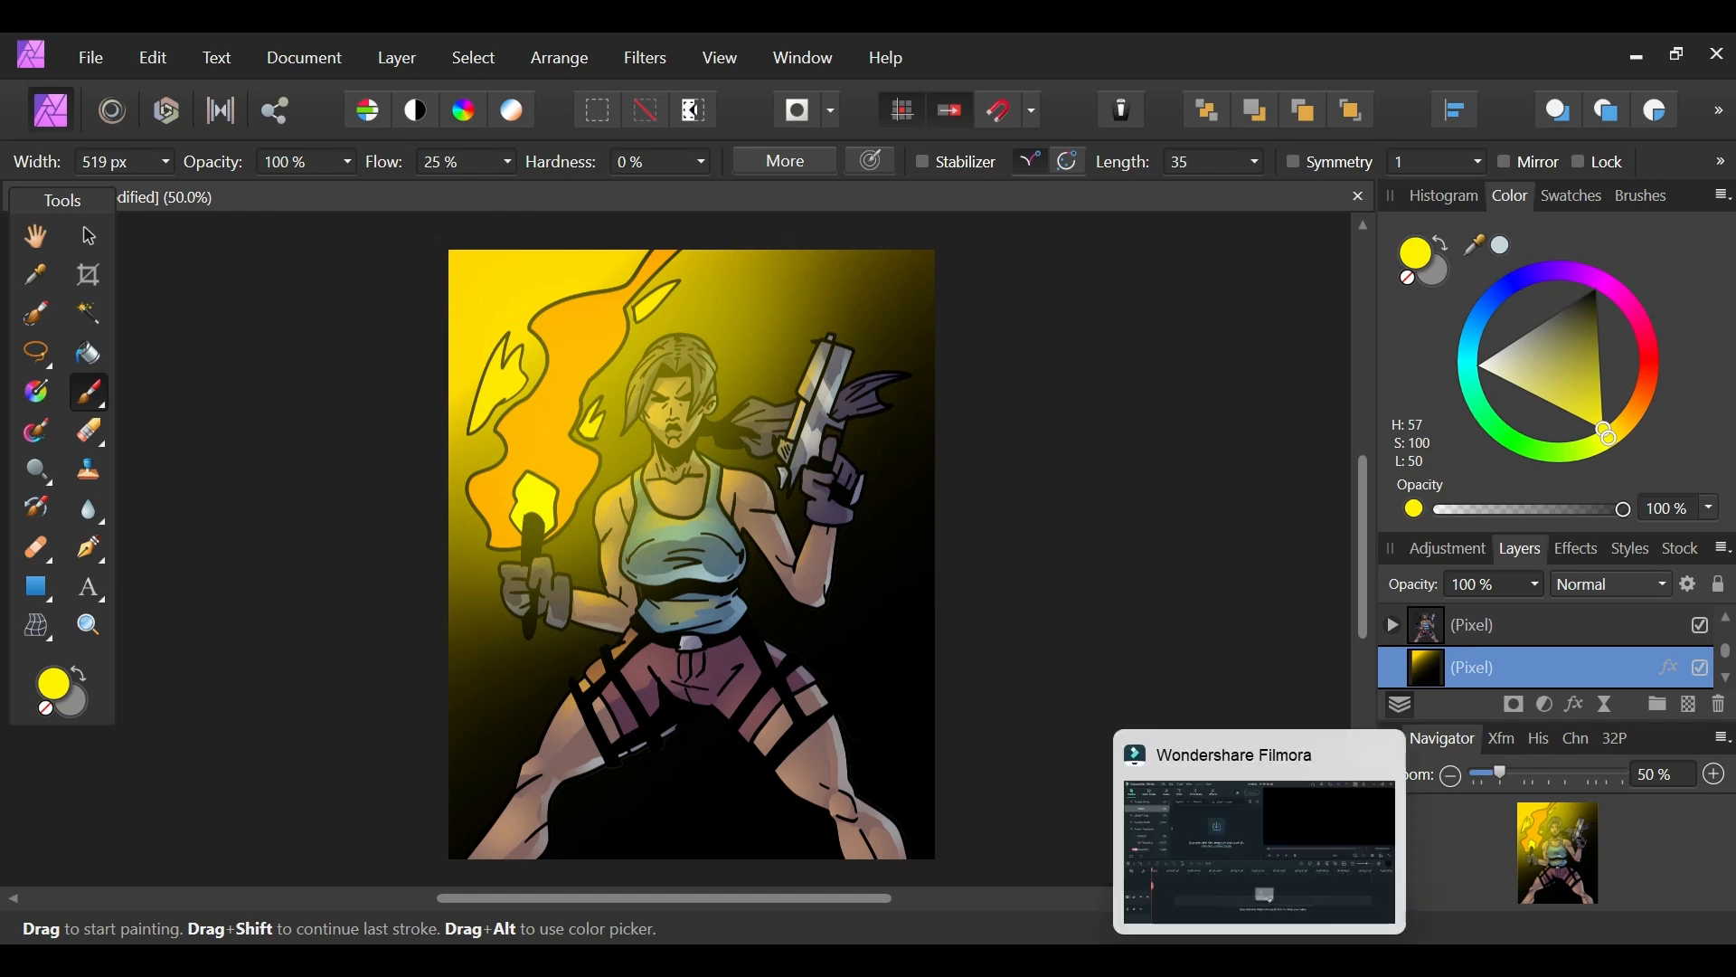
pyautogui.click(1260, 961)
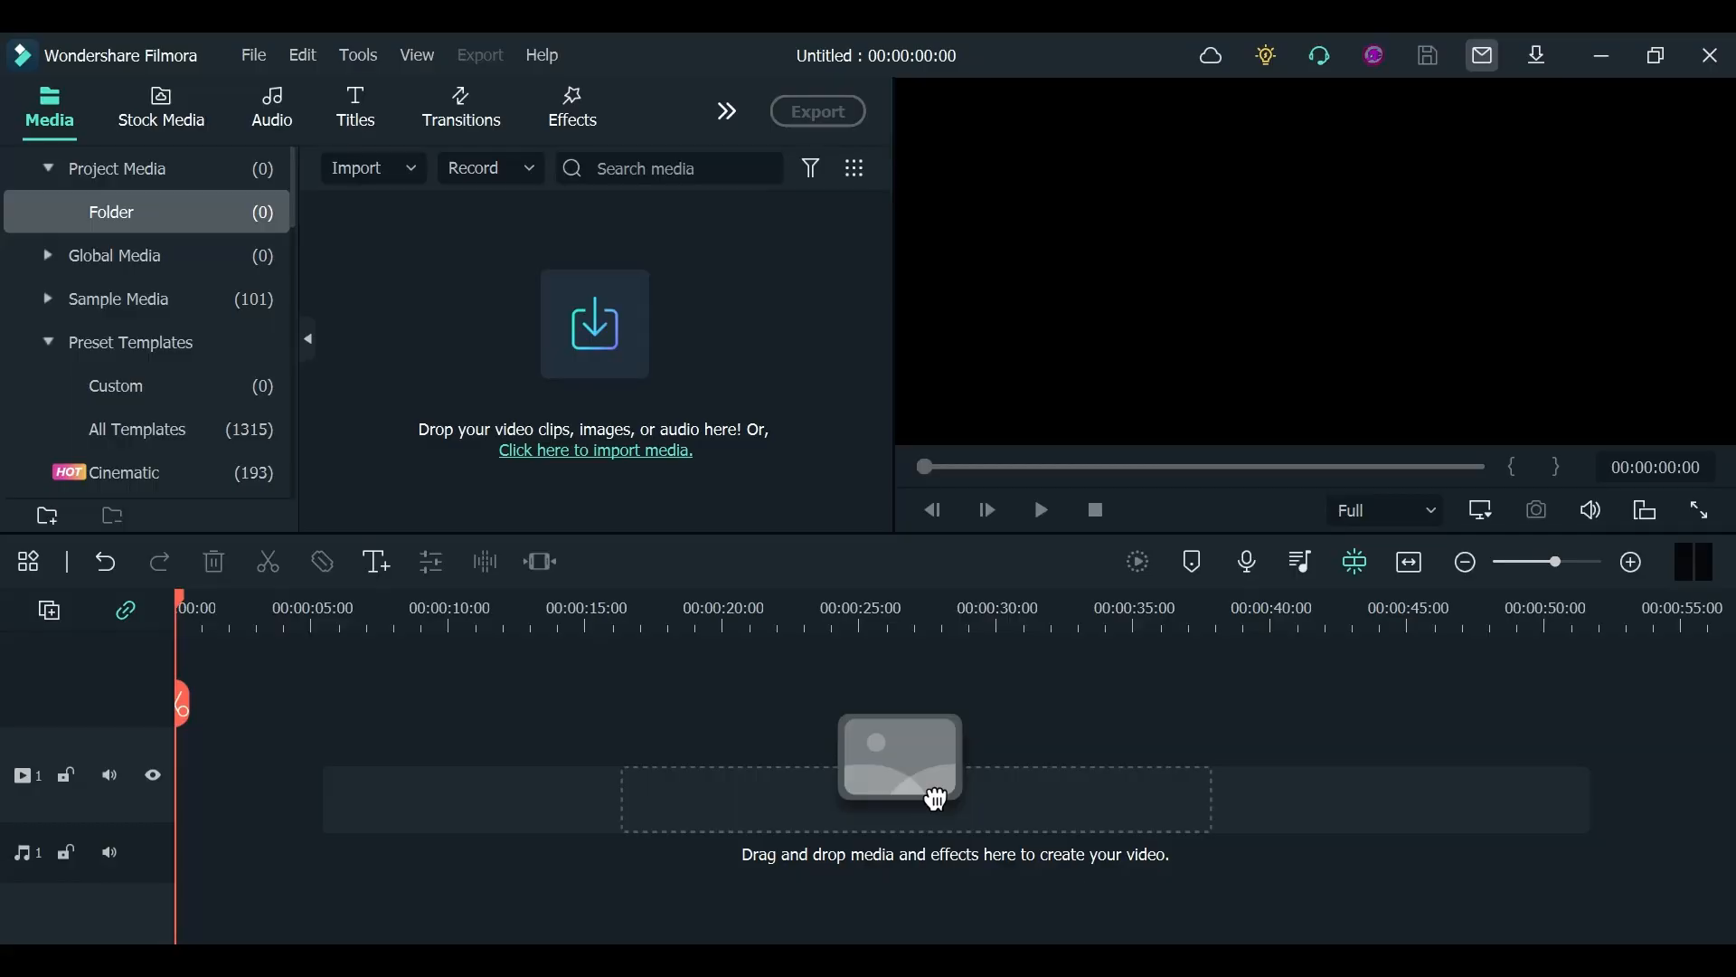